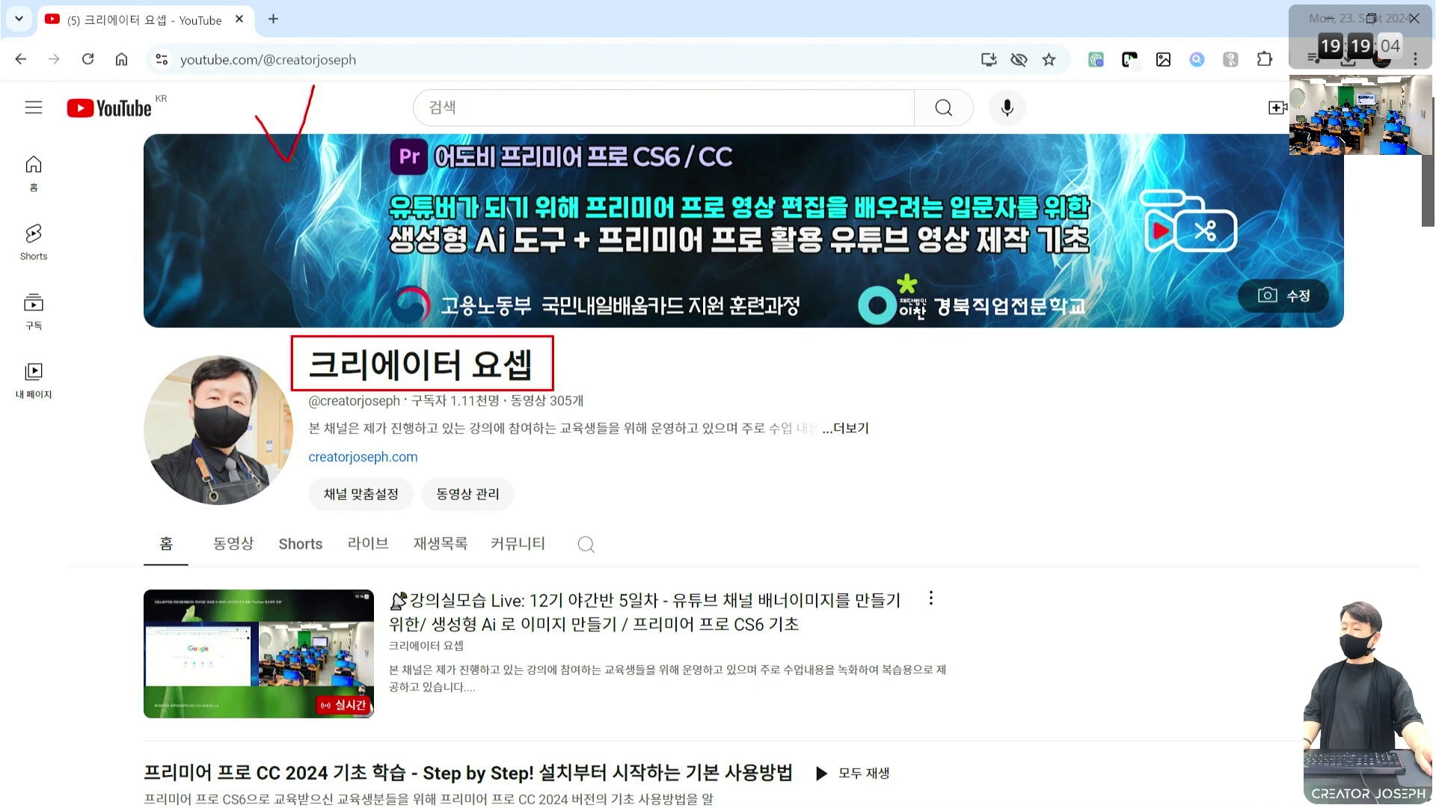
- Mark up the channel banner with red freehand strokes over its title text, and clear the annotations
{"action": "mouse_move", "coordinate": [601, 89]}
{"action": "left_mouse_down"}
{"action": "mouse_move", "coordinate": [632, 148]}
{"action": "mouse_move", "coordinate": [667, 70]}
{"action": "left_mouse_up"}
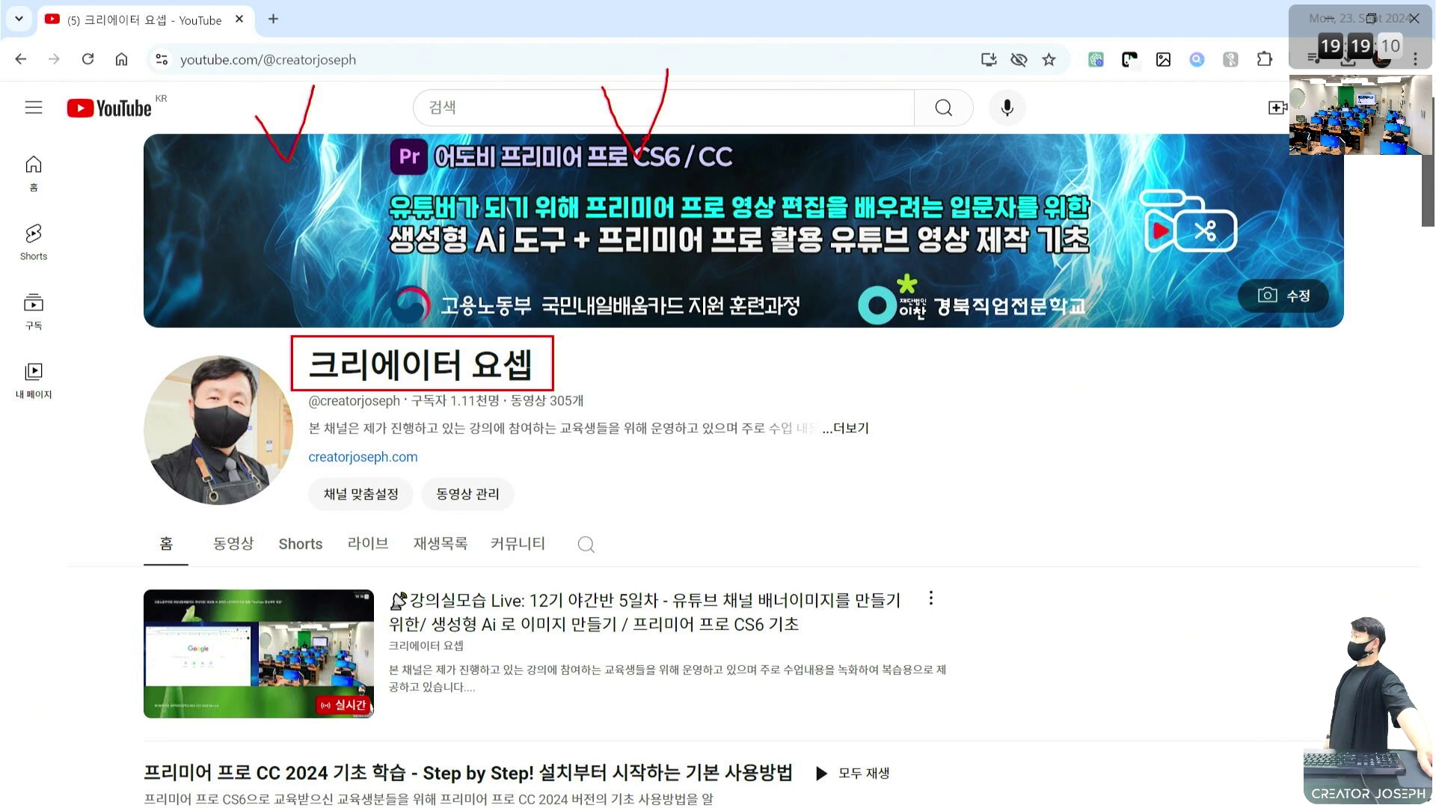
{"action": "mouse_move", "coordinate": [511, 246]}
{"action": "left_mouse_down"}
{"action": "mouse_move", "coordinate": [592, 215]}
{"action": "mouse_move", "coordinate": [545, 200]}
{"action": "mouse_move", "coordinate": [664, 218]}
{"action": "left_mouse_up"}
{"action": "left_click_drag", "start_coordinate": [782, 201], "coordinate": [1088, 207]}
{"action": "left_click_drag", "start_coordinate": [870, 241], "coordinate": [907, 241]}
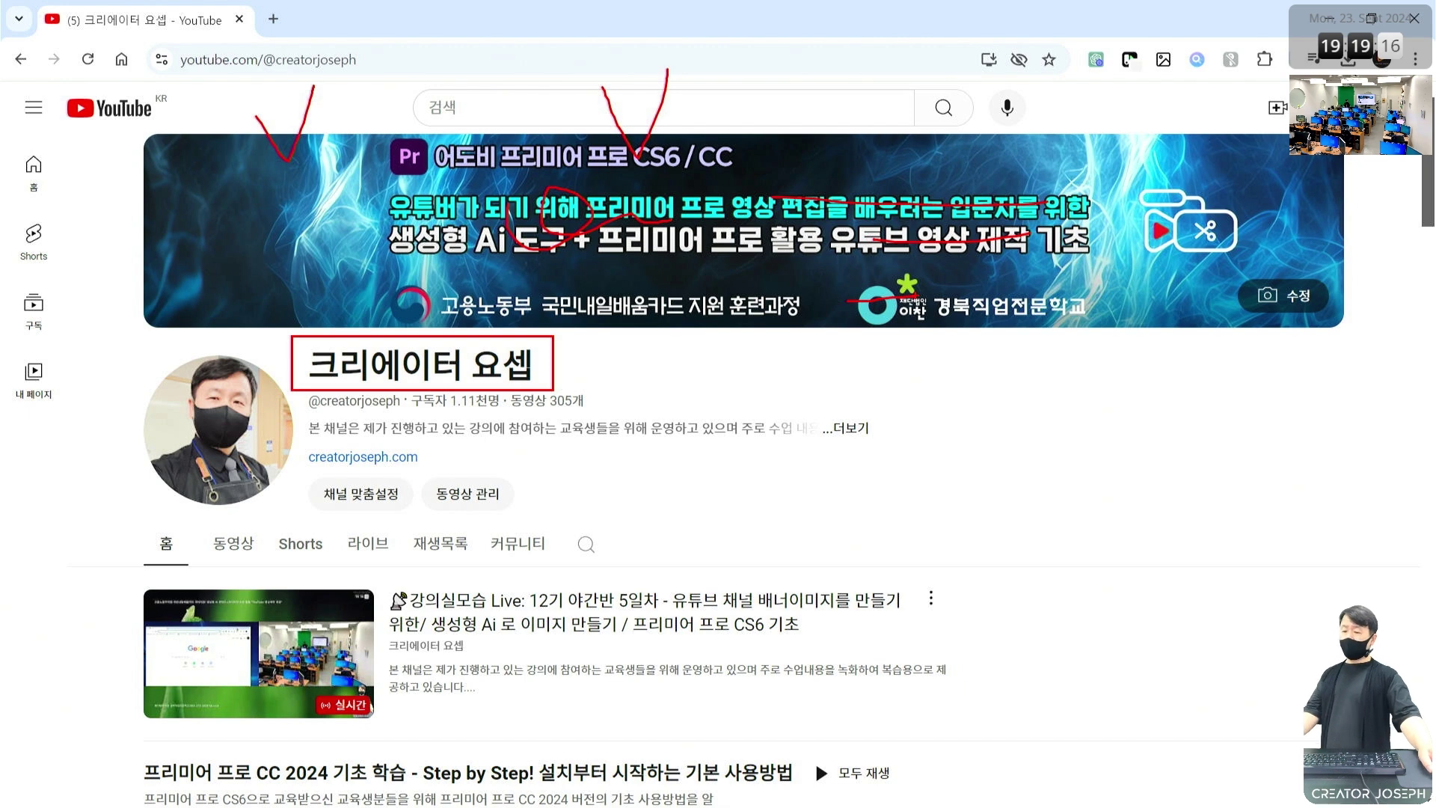
{"action": "key", "text": "Escape"}
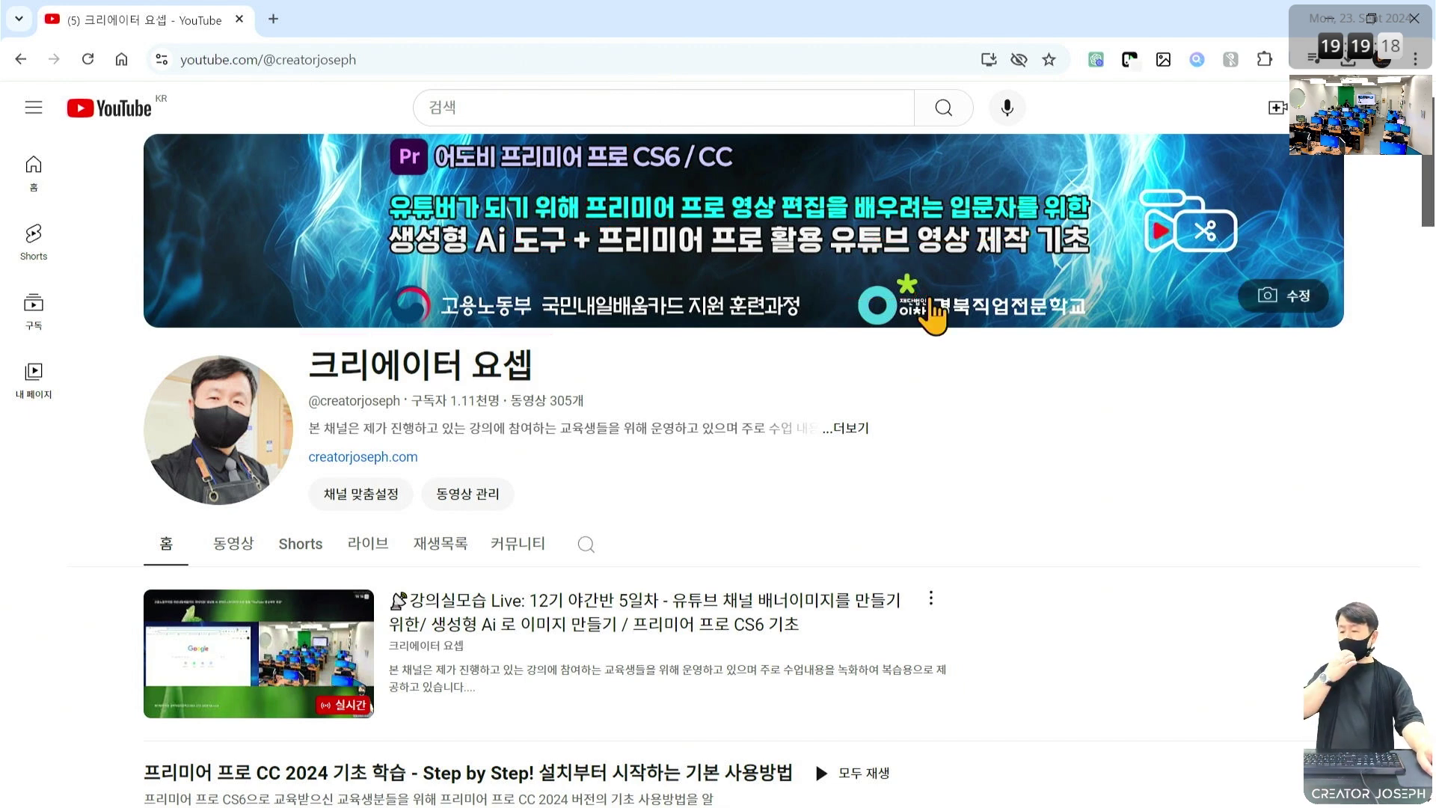
- Frame two parts of the banner's title text with red rectangles, add freehand strokes beside them, and clear the markup
{"action": "key", "text": "ctrl+2"}
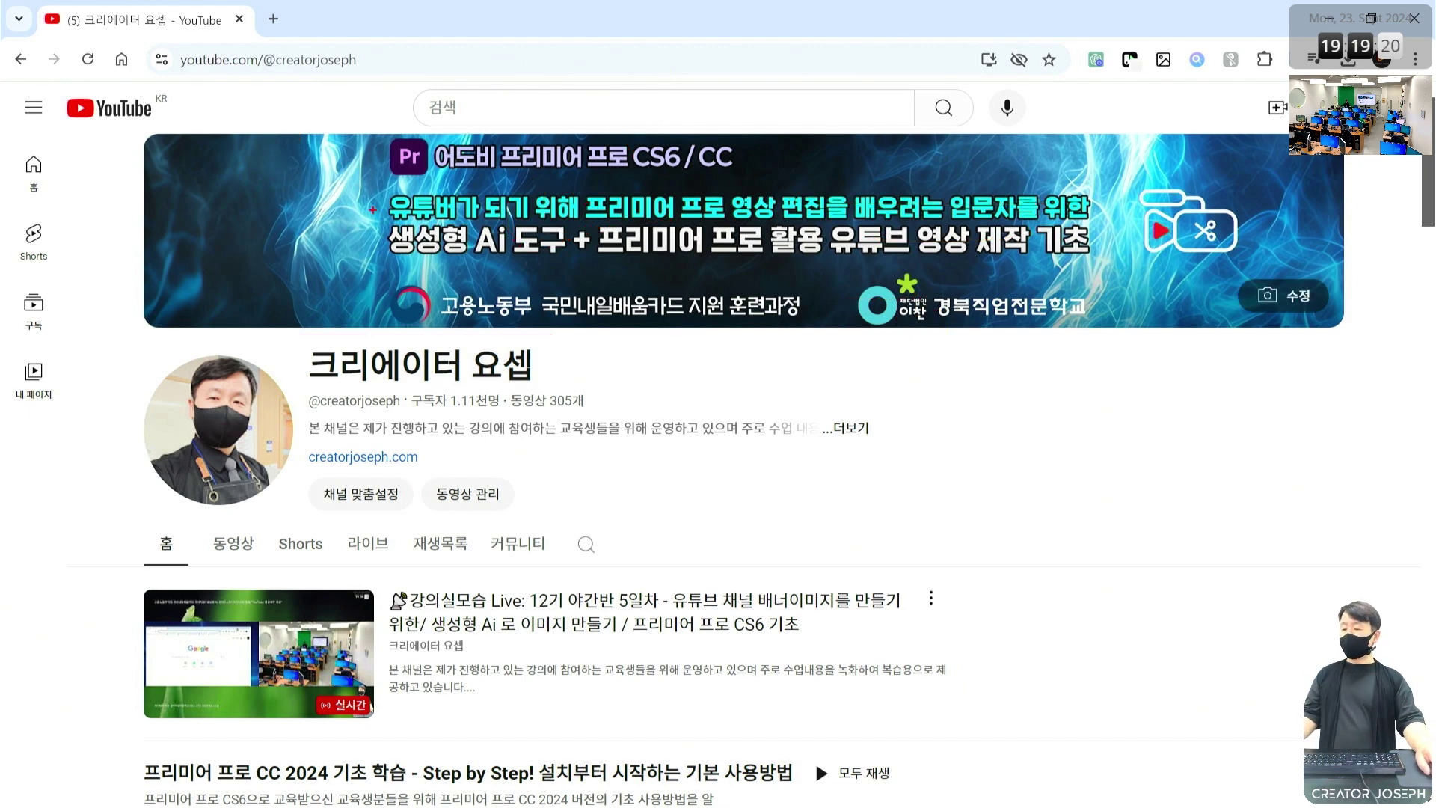
{"action": "left_click_drag", "start_coordinate": [389, 173], "coordinate": [551, 292]}
{"action": "key", "text": "g"}
{"action": "left_click_drag", "start_coordinate": [572, 174], "coordinate": [689, 298]}
{"action": "key", "text": "r"}
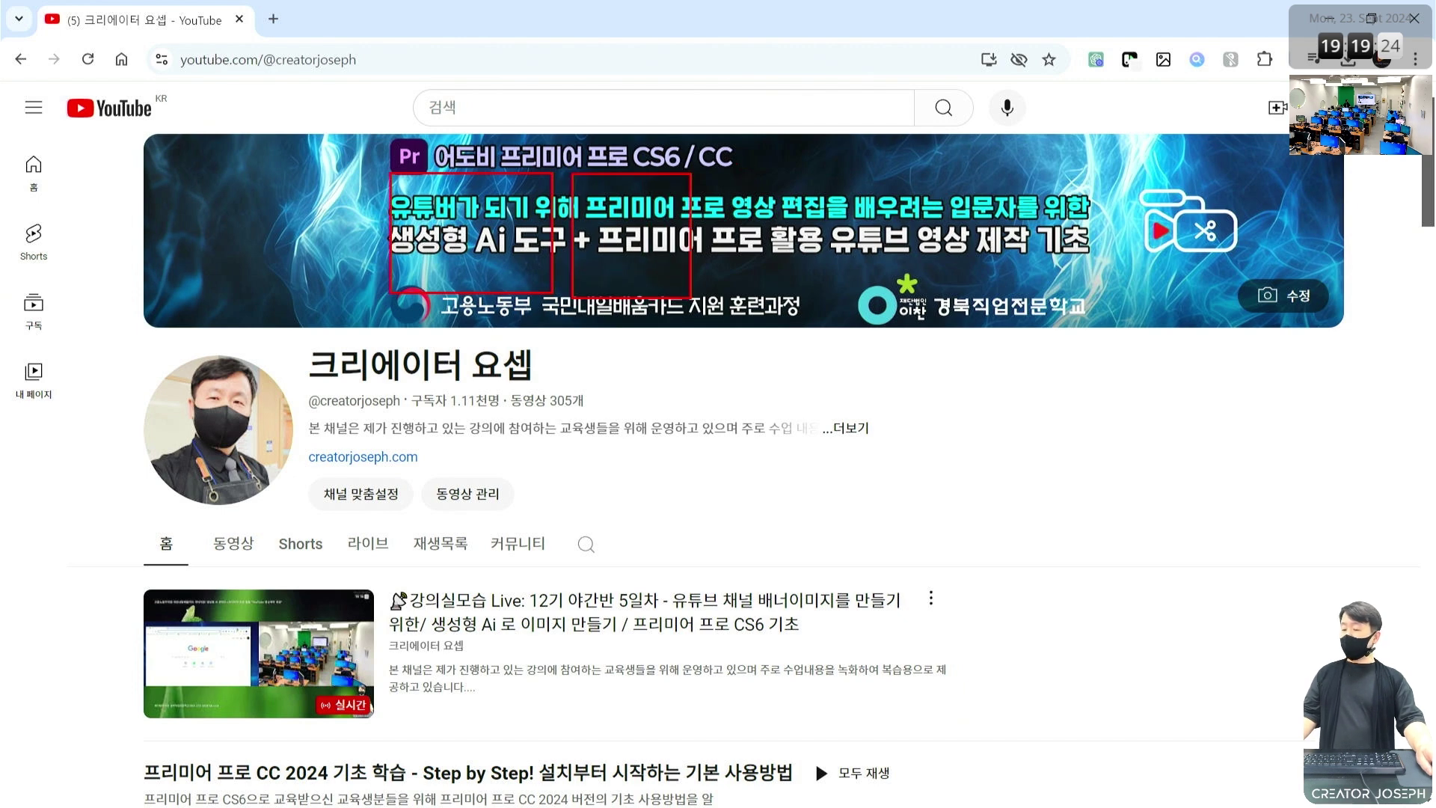
{"action": "left_click_drag", "start_coordinate": [893, 184], "coordinate": [919, 218]}
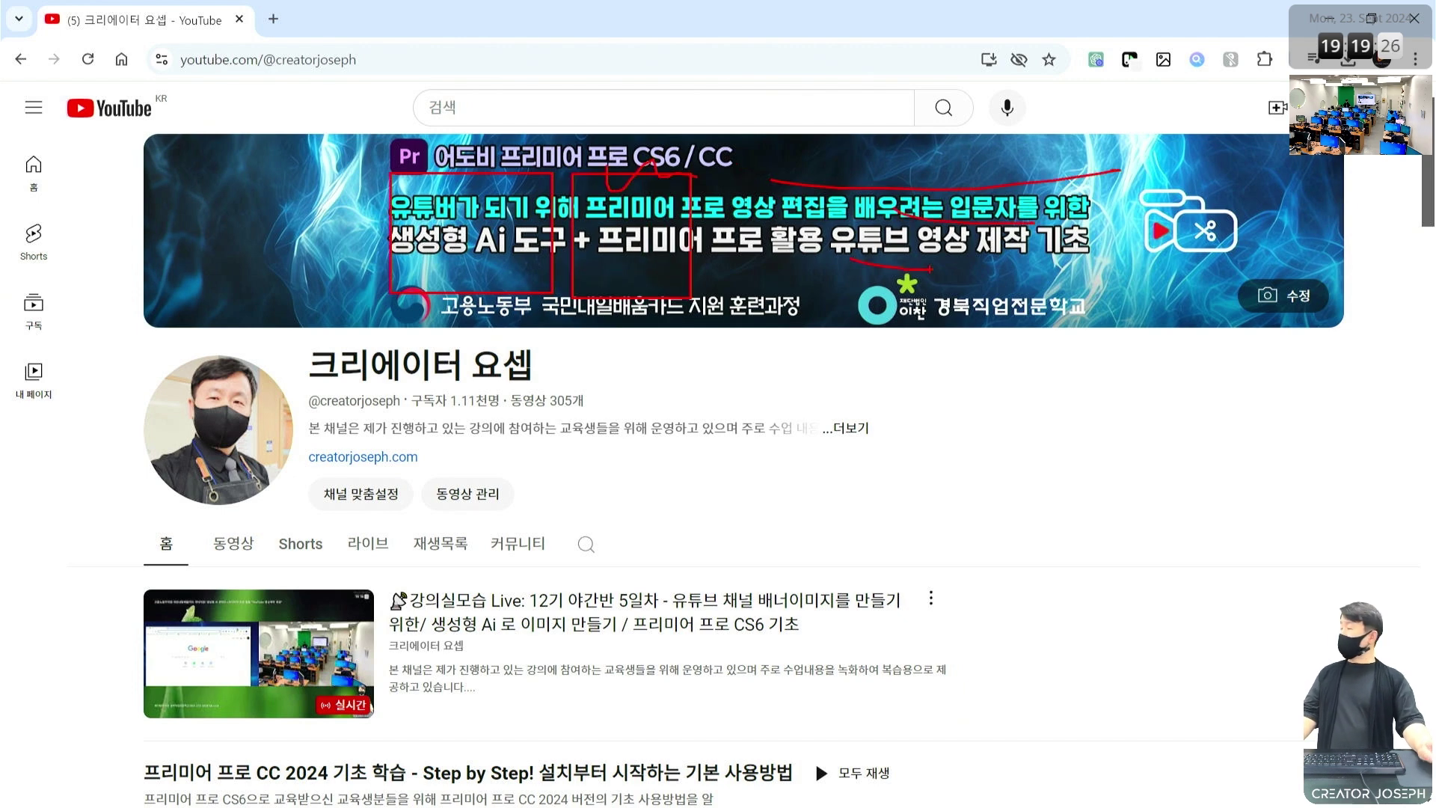
{"action": "key", "text": "Escape"}
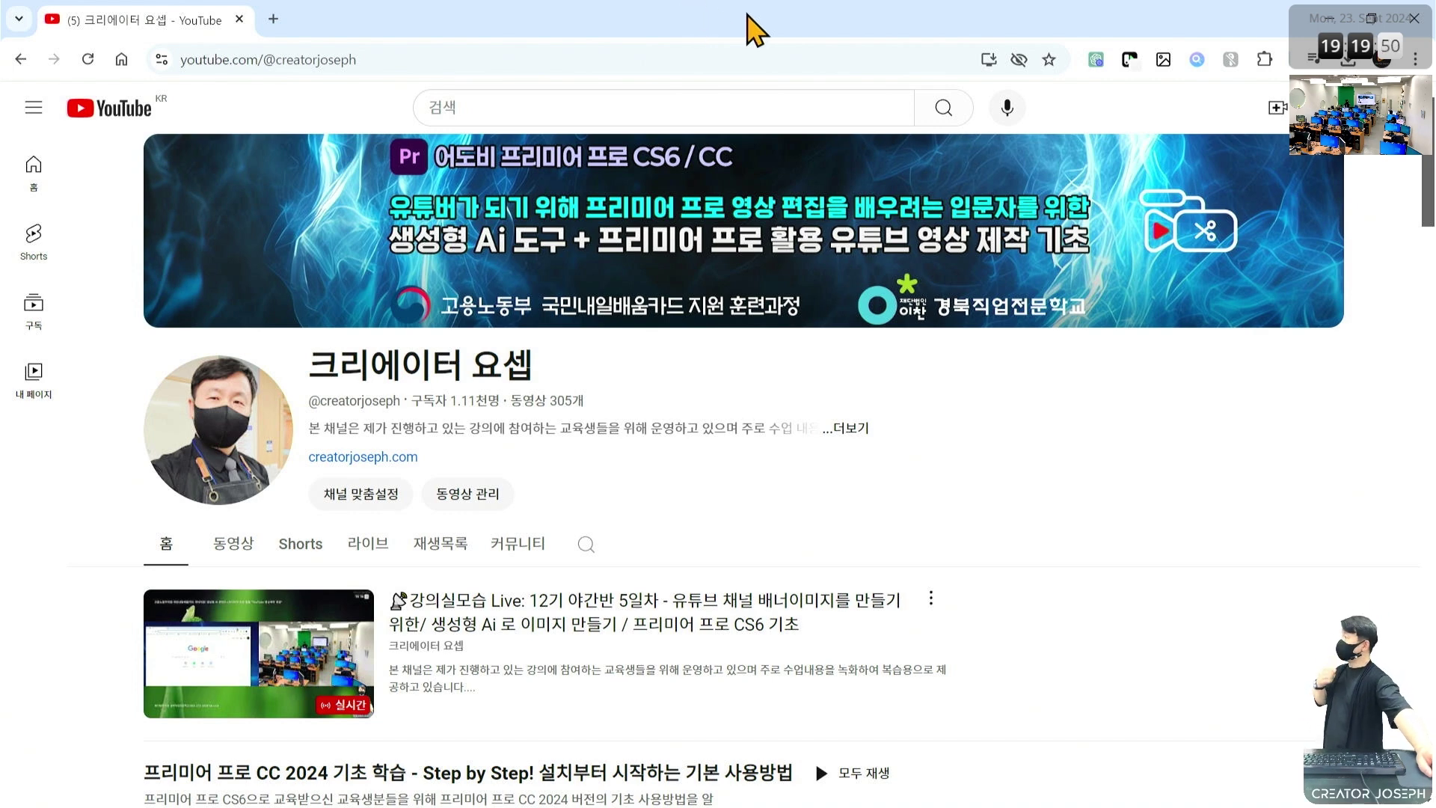
- Search Google for 미리캔버스 in a new tab and open the MiriCanvas site
{"action": "left_click", "coordinate": [275, 20]}
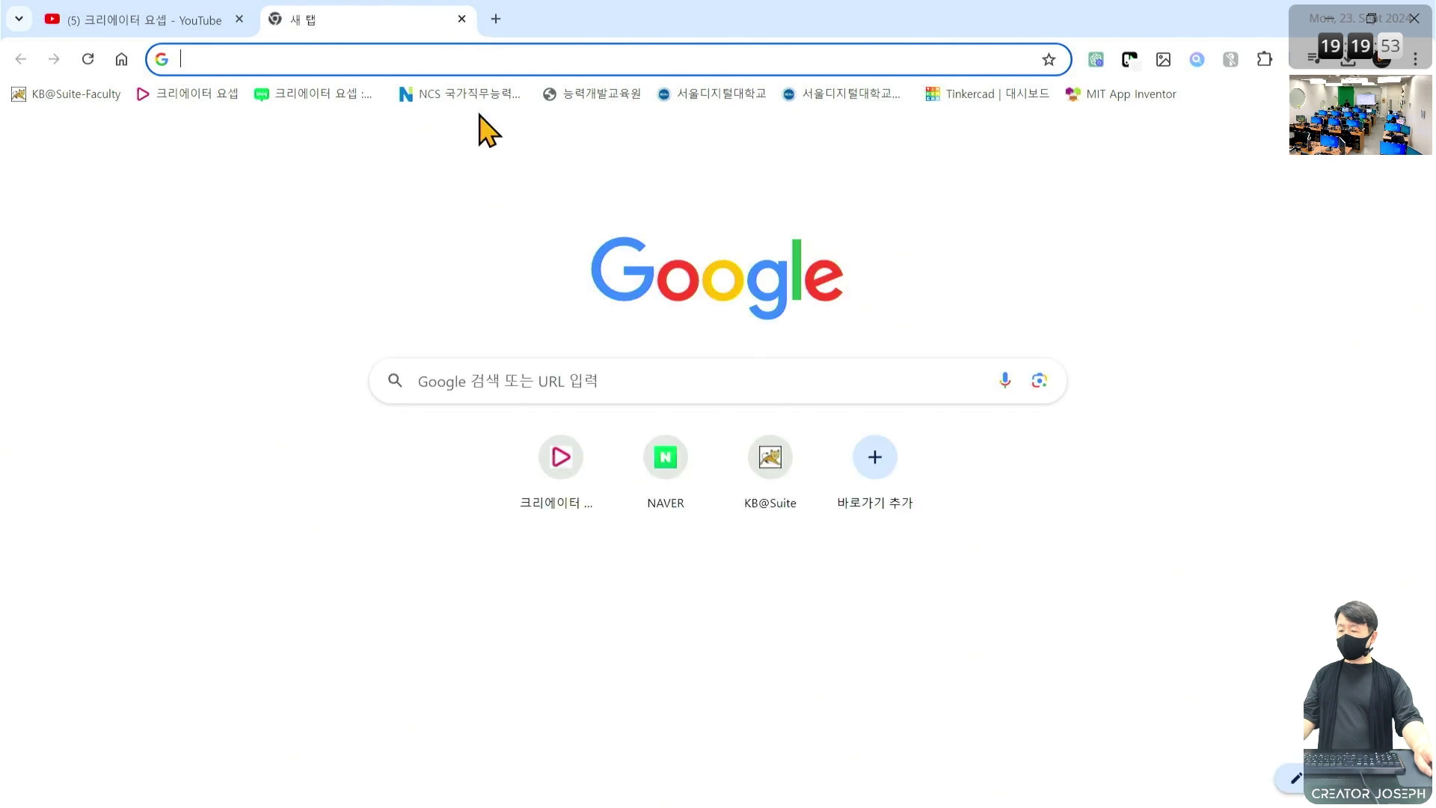
{"action": "left_click", "coordinate": [631, 374]}
{"action": "left_click", "coordinate": [479, 464]}
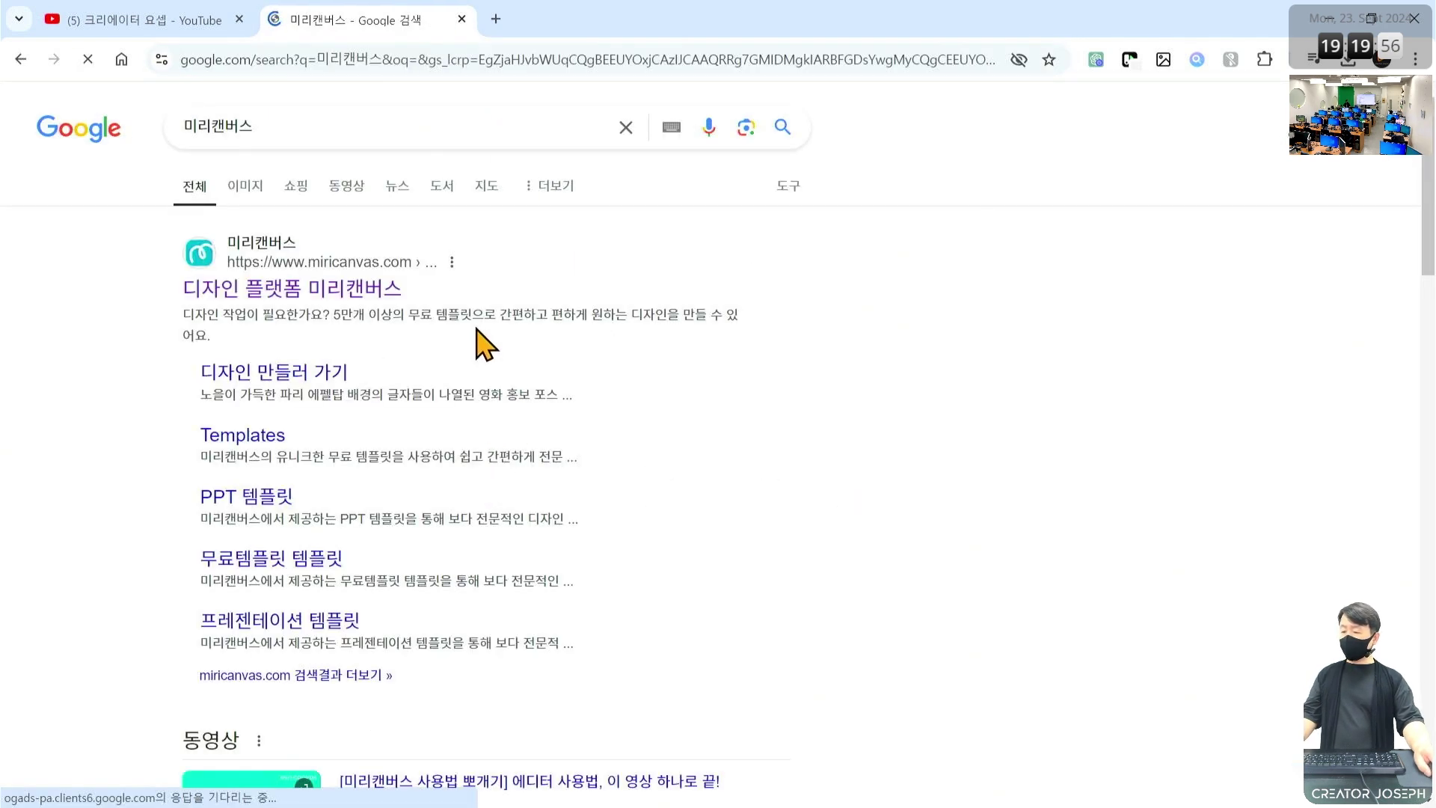
{"action": "left_click", "coordinate": [299, 288]}
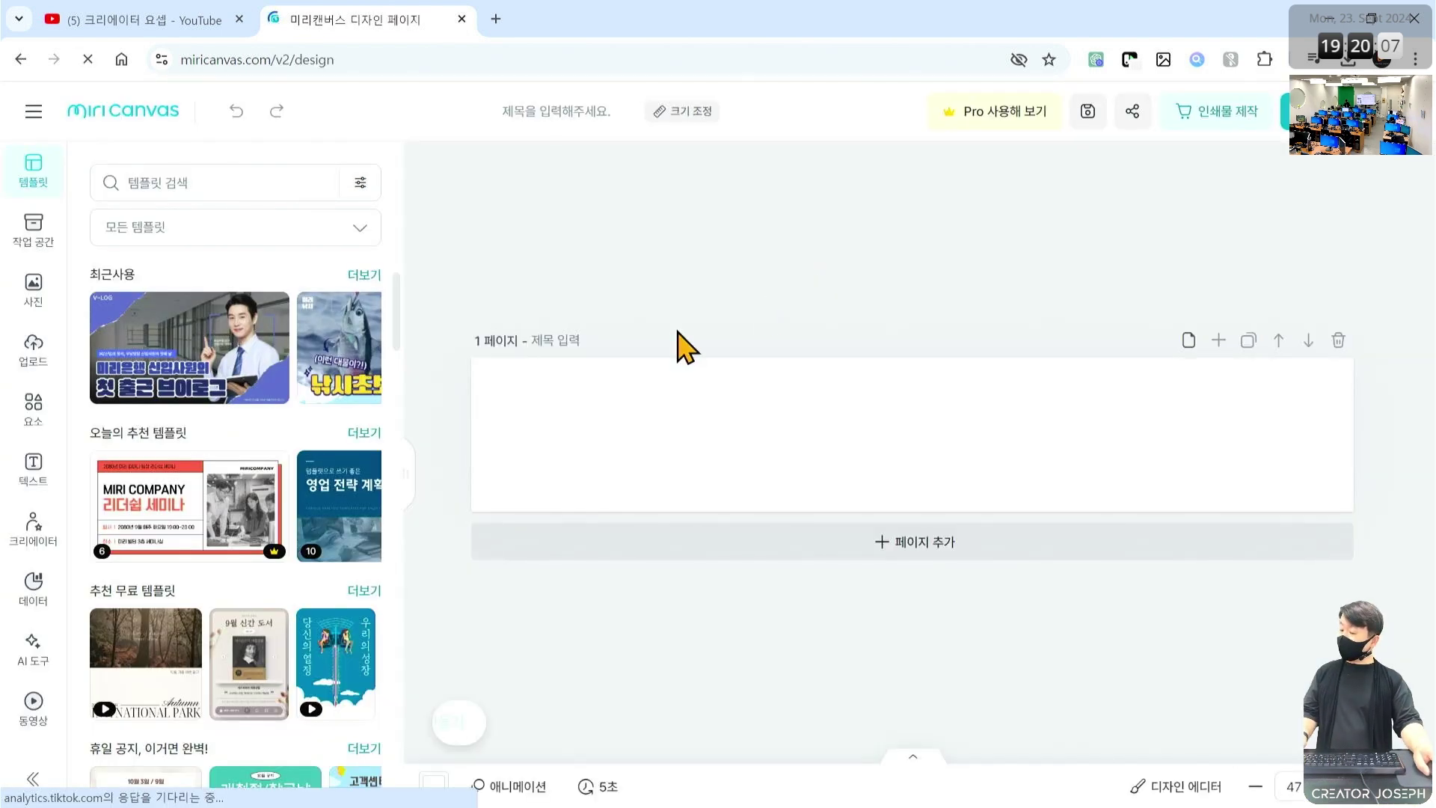
- Filter the MiriCanvas templates to the YouTube channel art category (유튜브, 채널 아트)
{"action": "left_click", "coordinate": [299, 227]}
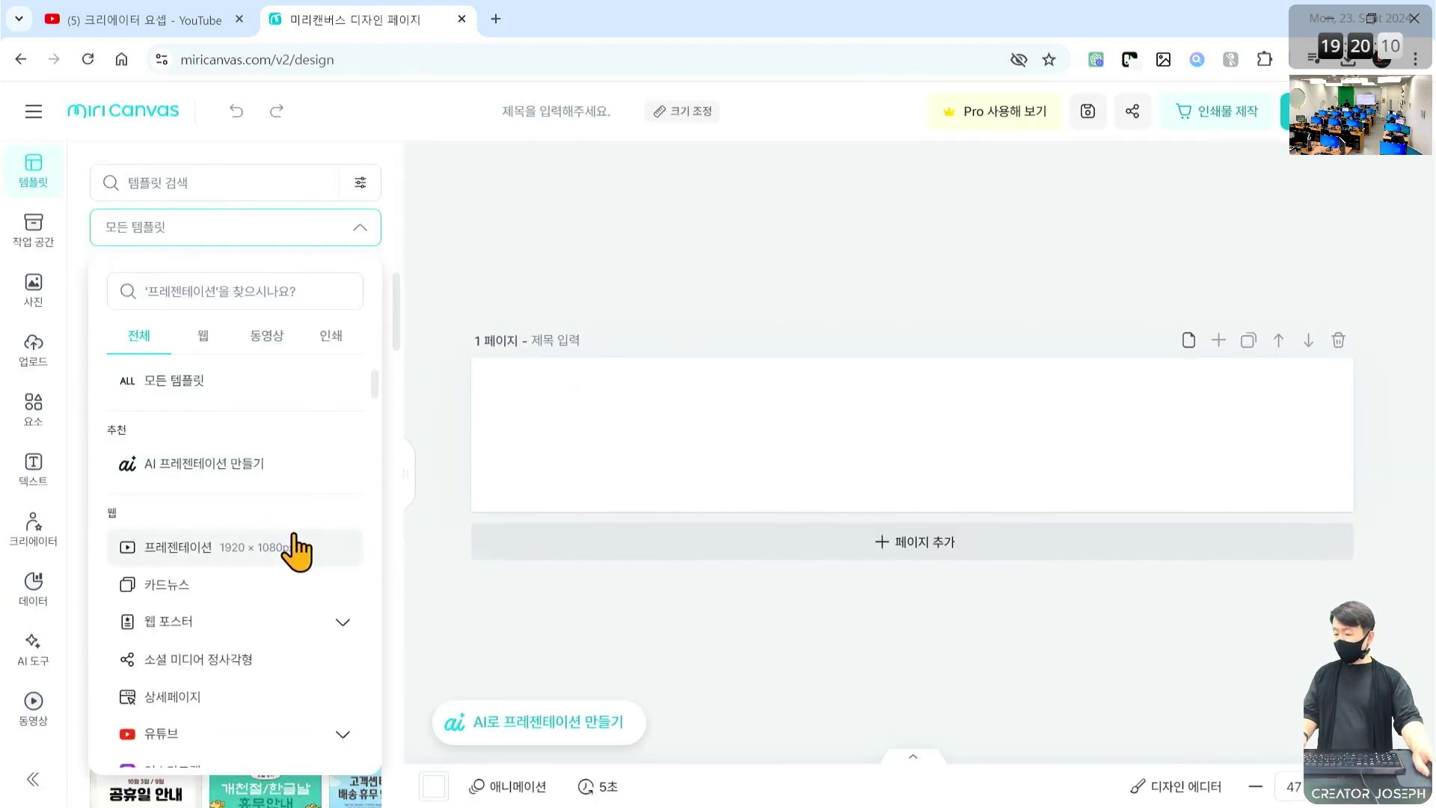
{"action": "left_click", "coordinate": [341, 736]}
{"action": "scroll", "coordinate": [314, 650], "scroll_direction": "down", "scroll_amount": 3}
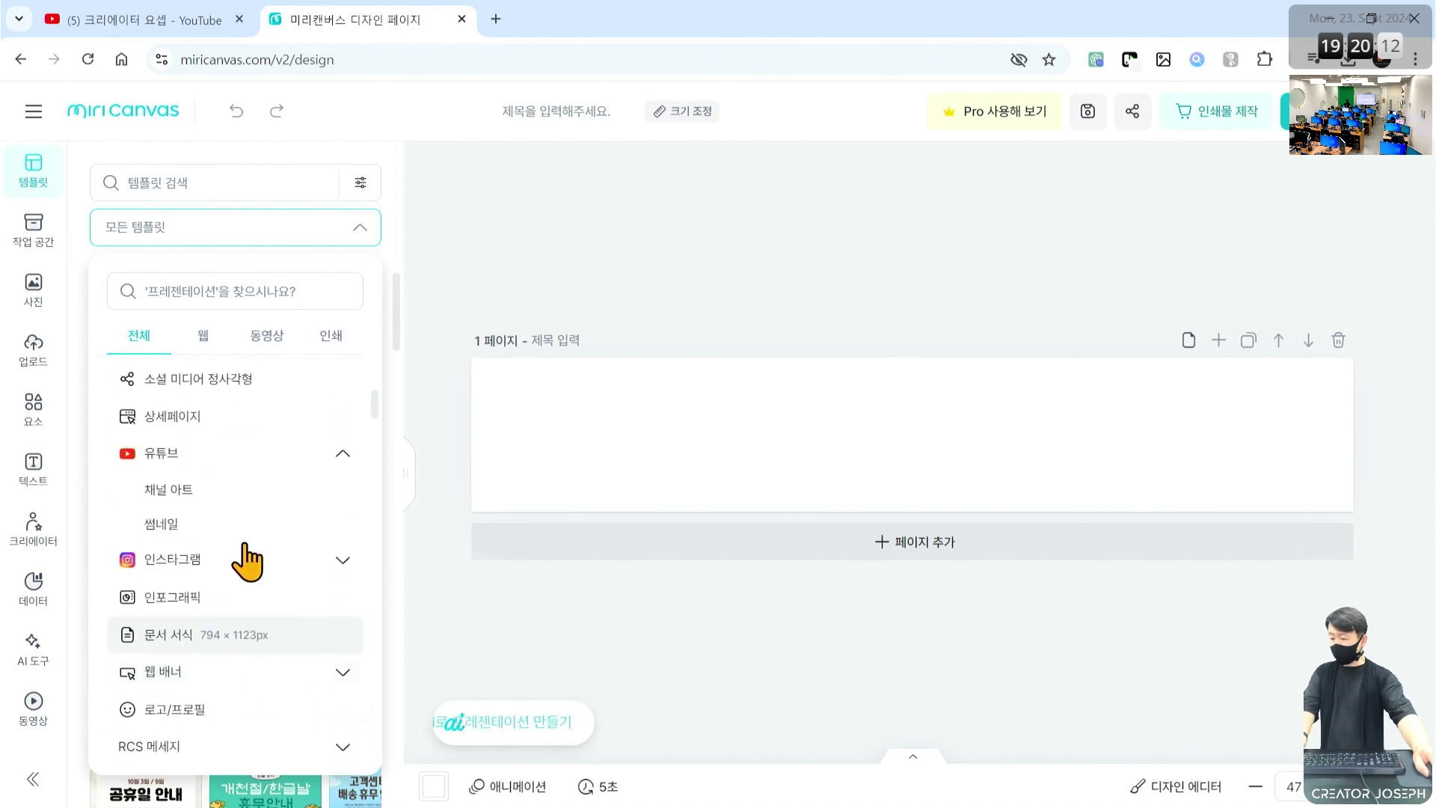
{"action": "left_click", "coordinate": [234, 499]}
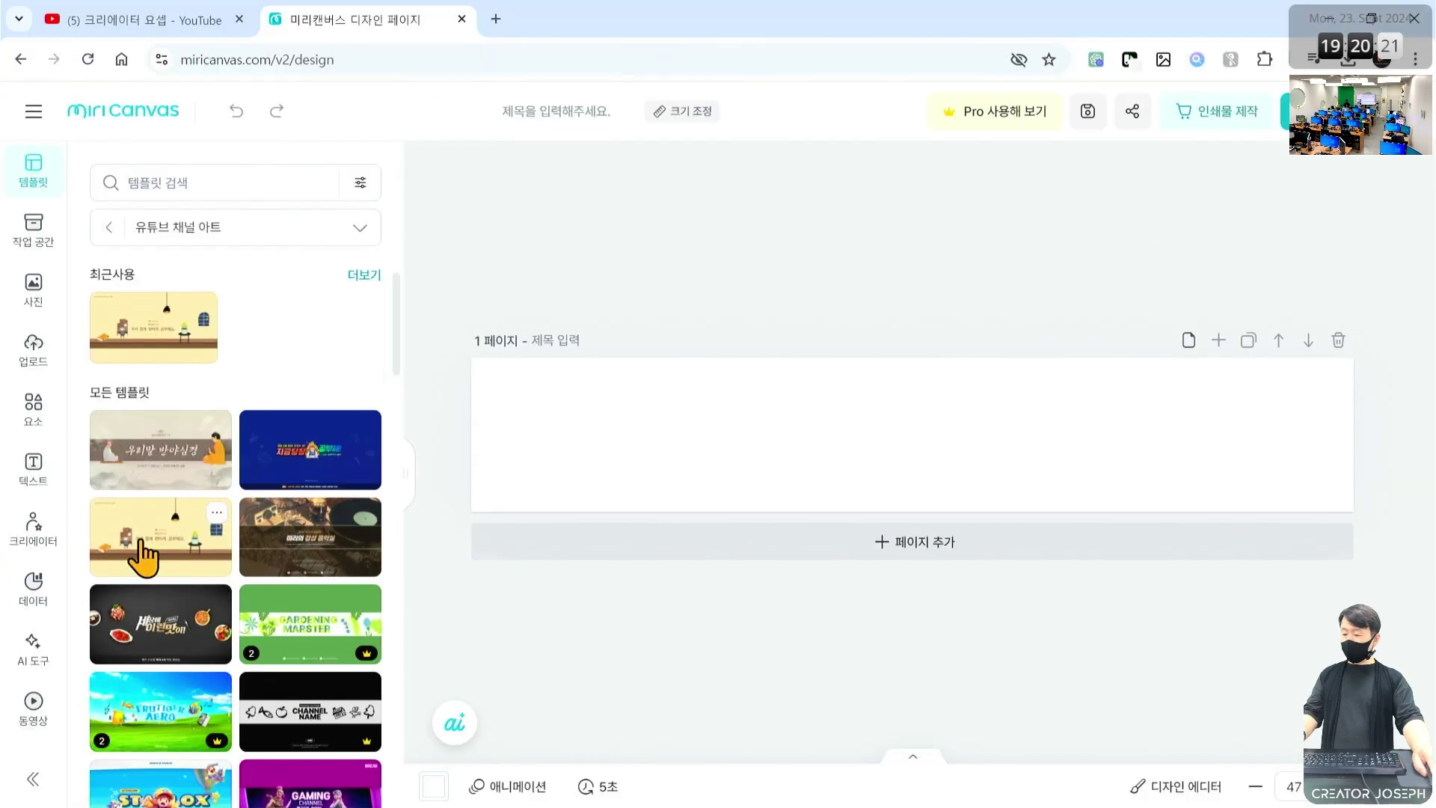
- Apply the yellow "우리 함께 편하게 공부해요." template to the page at original size (원본 크기) and check its desk and flower elements
{"action": "left_click", "coordinate": [288, 501]}
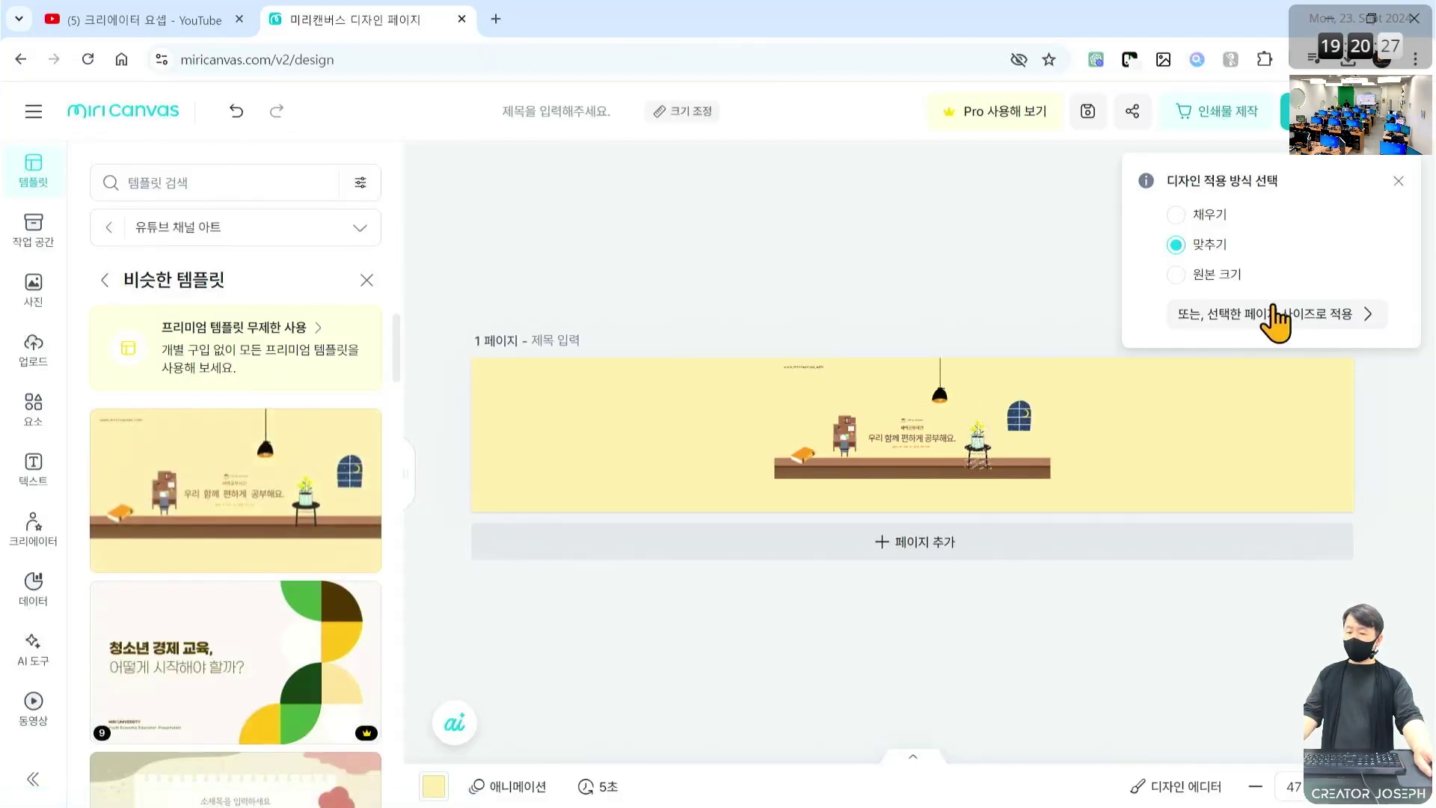
{"action": "left_click", "coordinate": [1235, 273]}
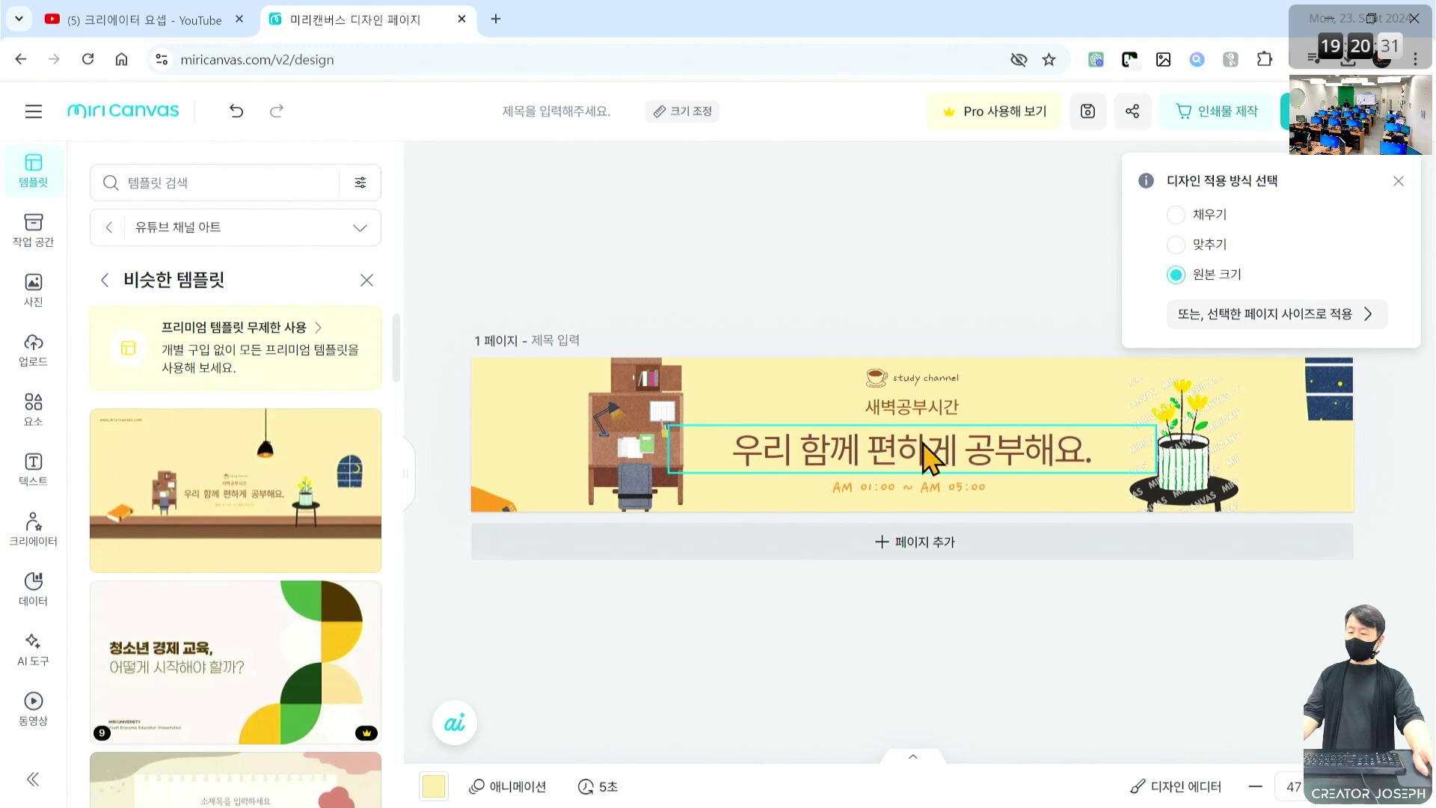
{"action": "left_click", "coordinate": [626, 442]}
{"action": "left_click", "coordinate": [1179, 455]}
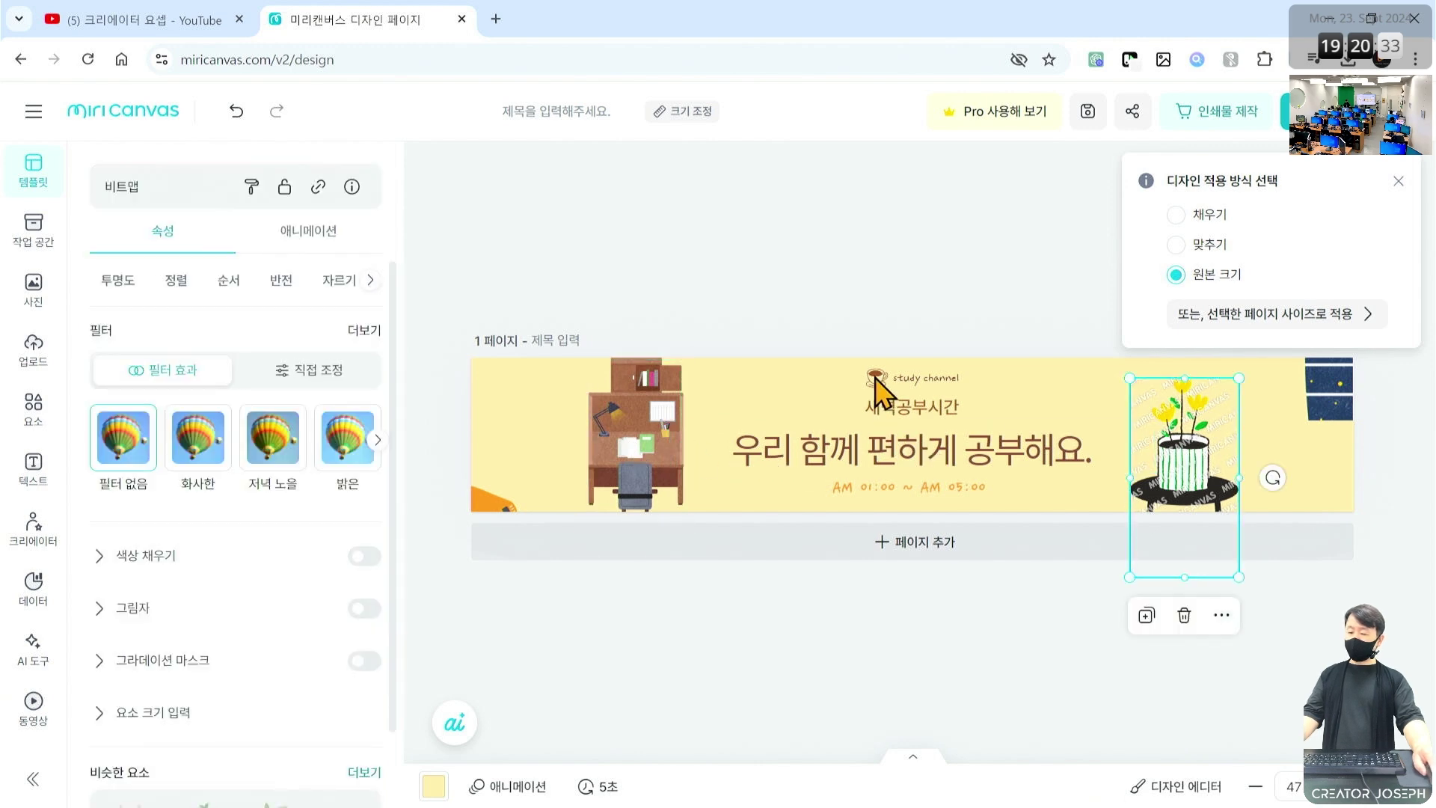
{"action": "left_click", "coordinate": [865, 314]}
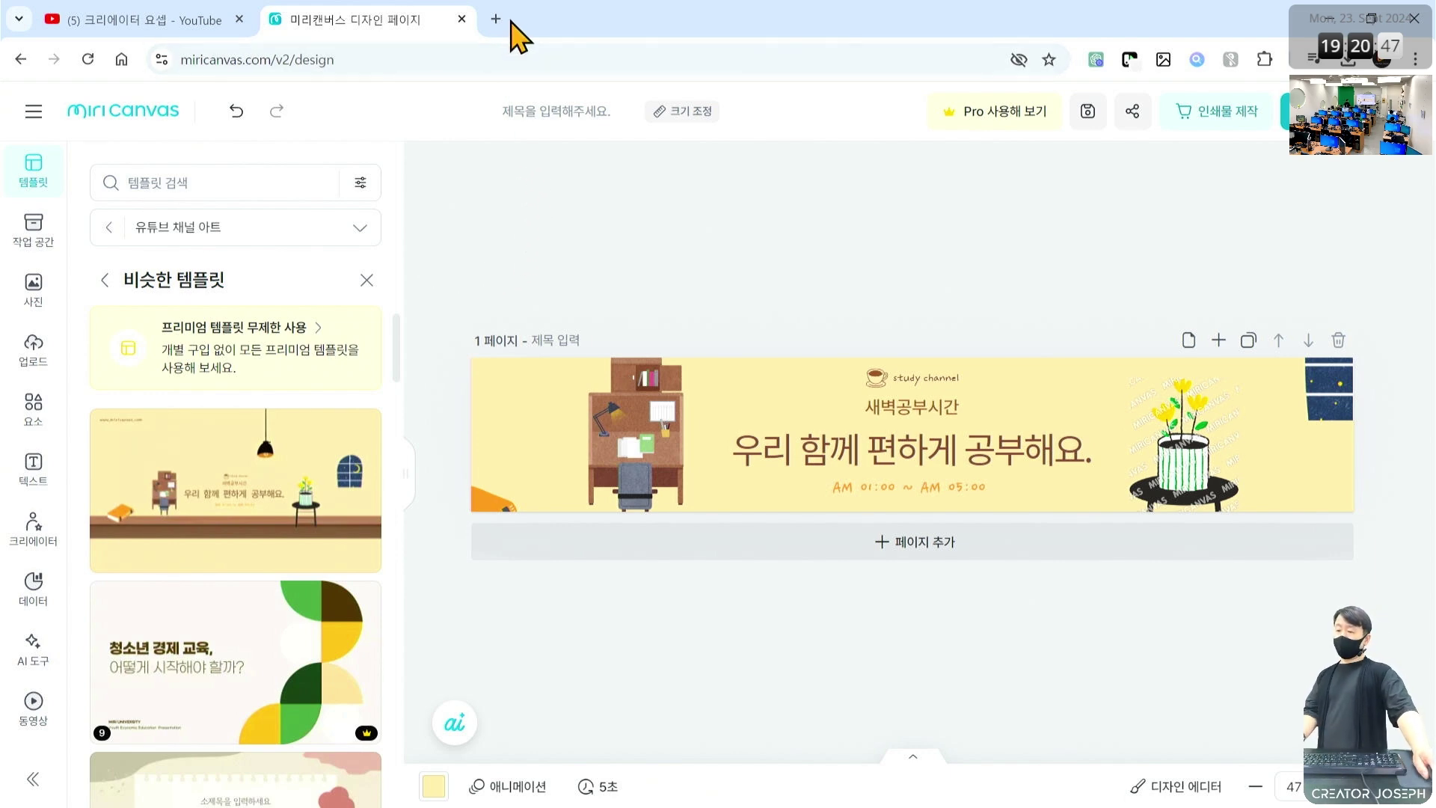
- Search Google for 캔바 in a new tab and open the Canva site
{"action": "left_click", "coordinate": [500, 21]}
{"action": "left_click", "coordinate": [512, 55]}
{"action": "type", "text": "캐ㄴ바"}
{"action": "key", "text": "Return"}
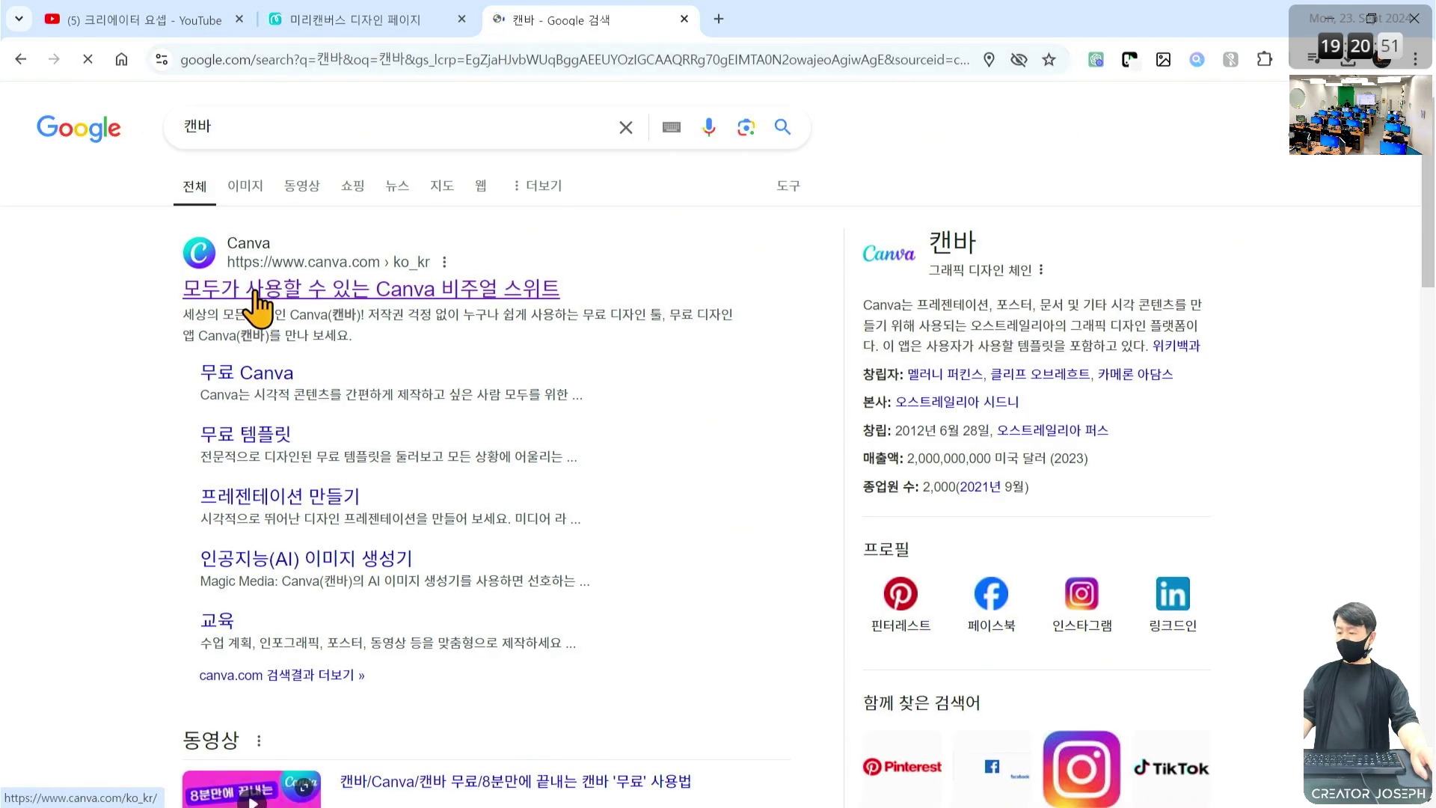
{"action": "left_click", "coordinate": [255, 303]}
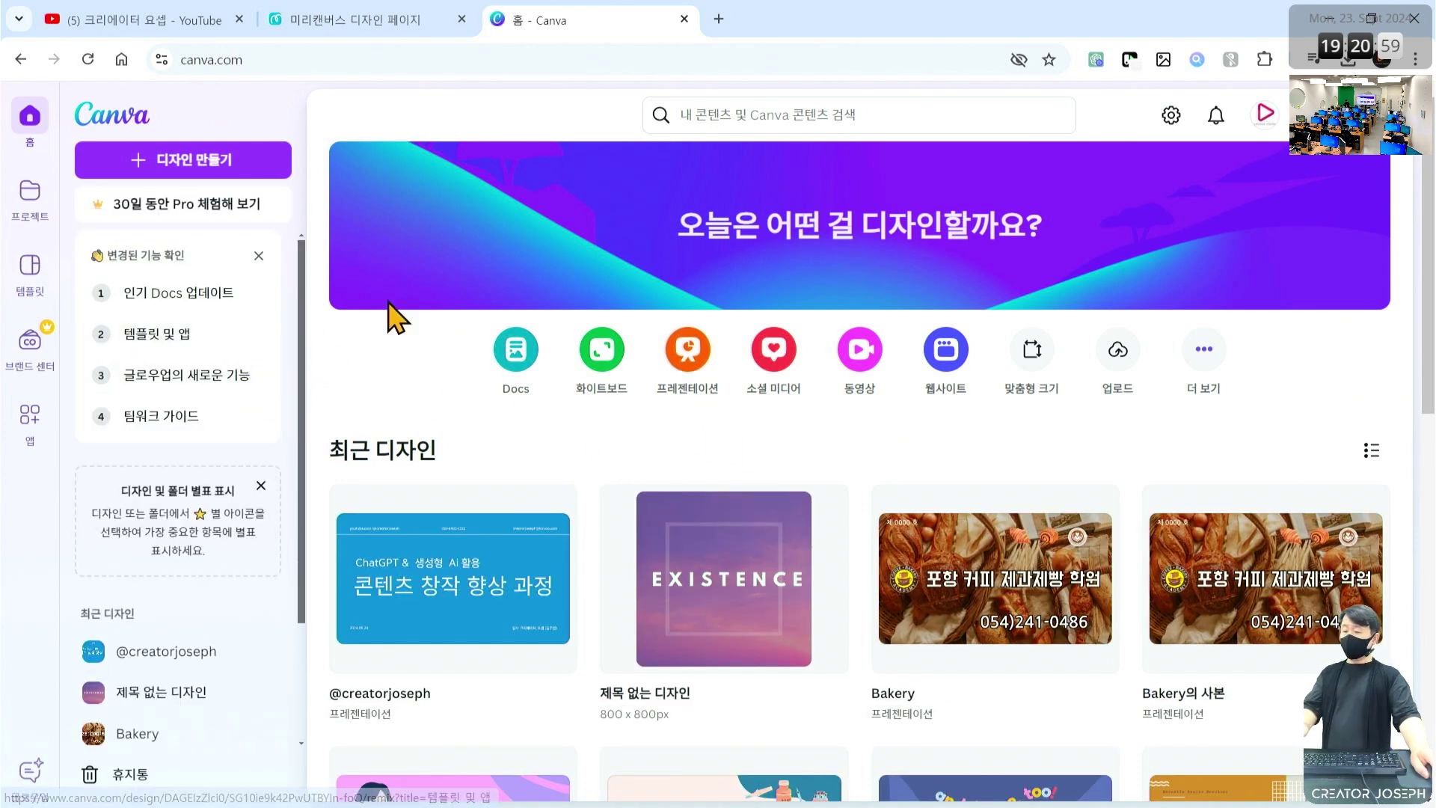
- Open mangoboard.net in a new tab and compare it with the MiriCanvas and Canva pages
{"action": "left_click", "coordinate": [719, 19]}
{"action": "left_click", "coordinate": [732, 54]}
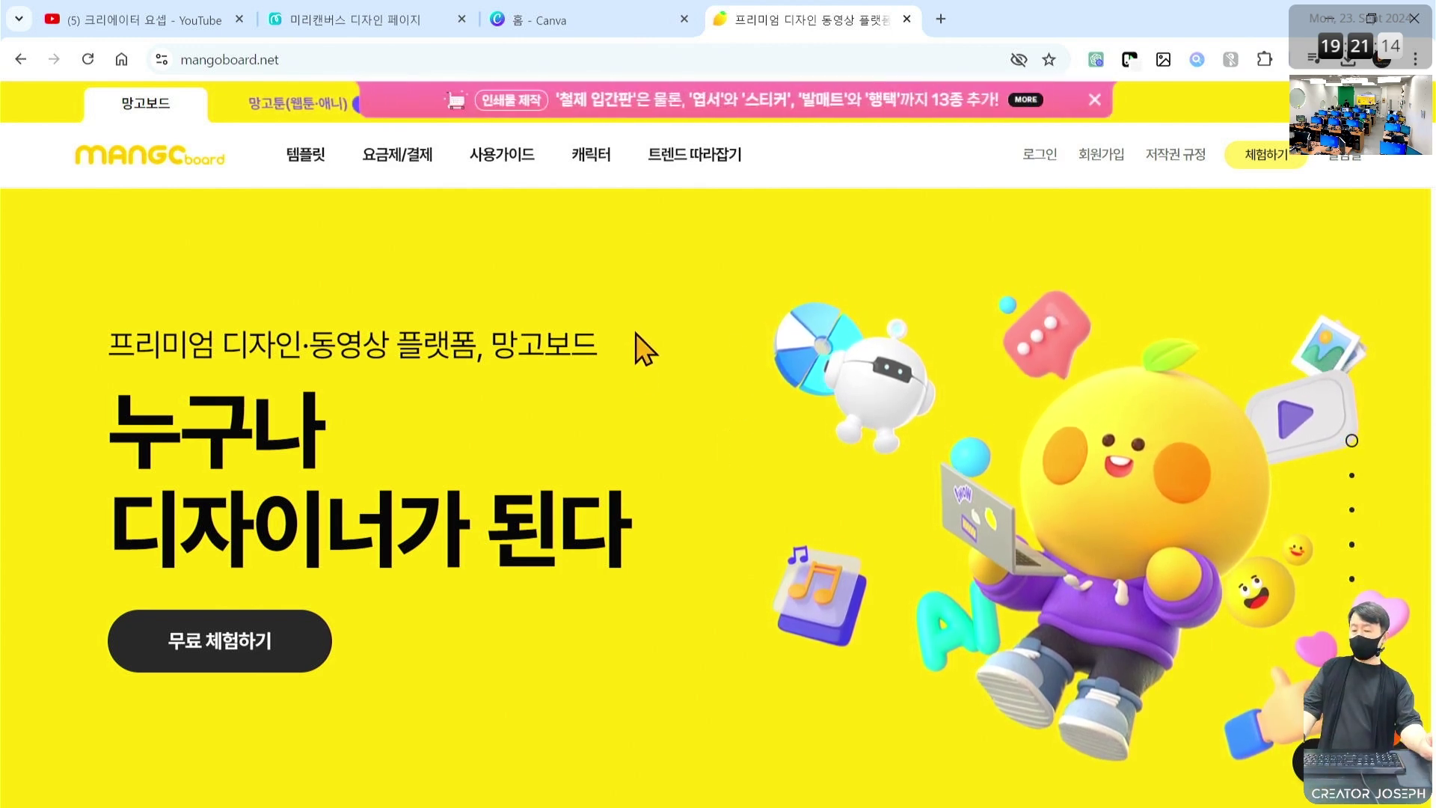
{"action": "left_click", "coordinate": [375, 24]}
{"action": "left_click", "coordinate": [543, 23]}
{"action": "left_click", "coordinate": [823, 22]}
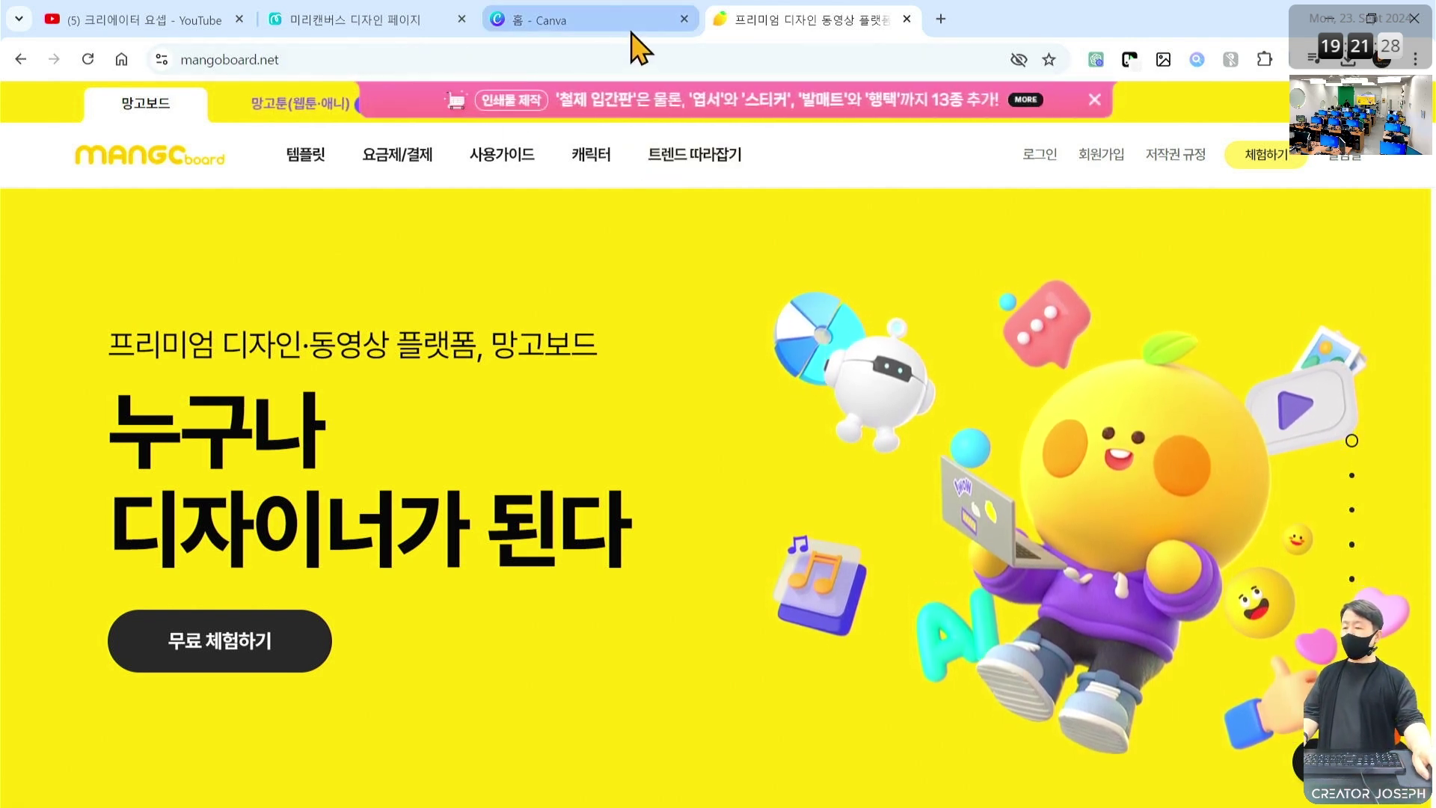
- Return to MiriCanvas, reset the template category to all templates (모든 템플릿), and browse the list of design types
{"action": "left_click", "coordinate": [415, 22]}
{"action": "left_click", "coordinate": [343, 238]}
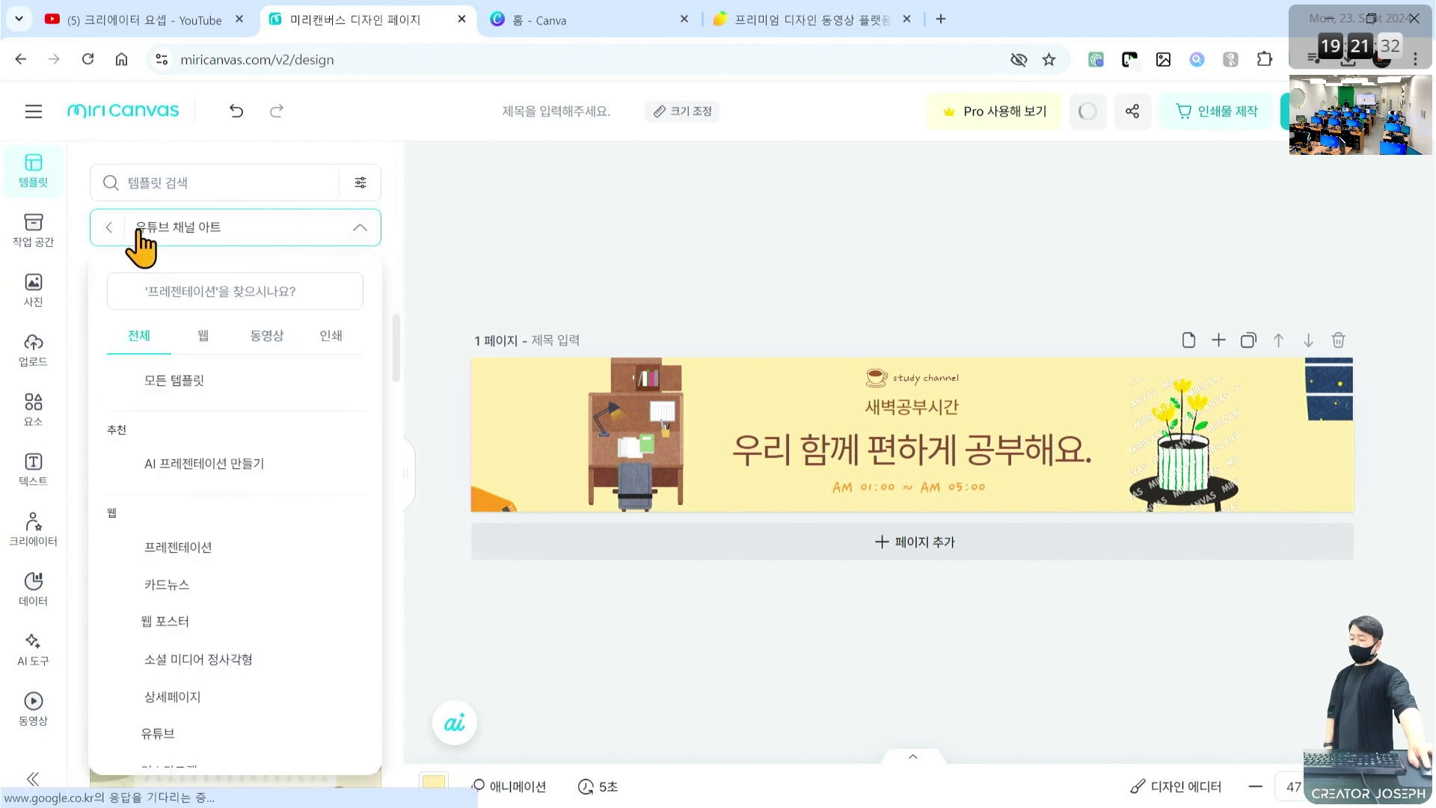
{"action": "left_click", "coordinate": [120, 228]}
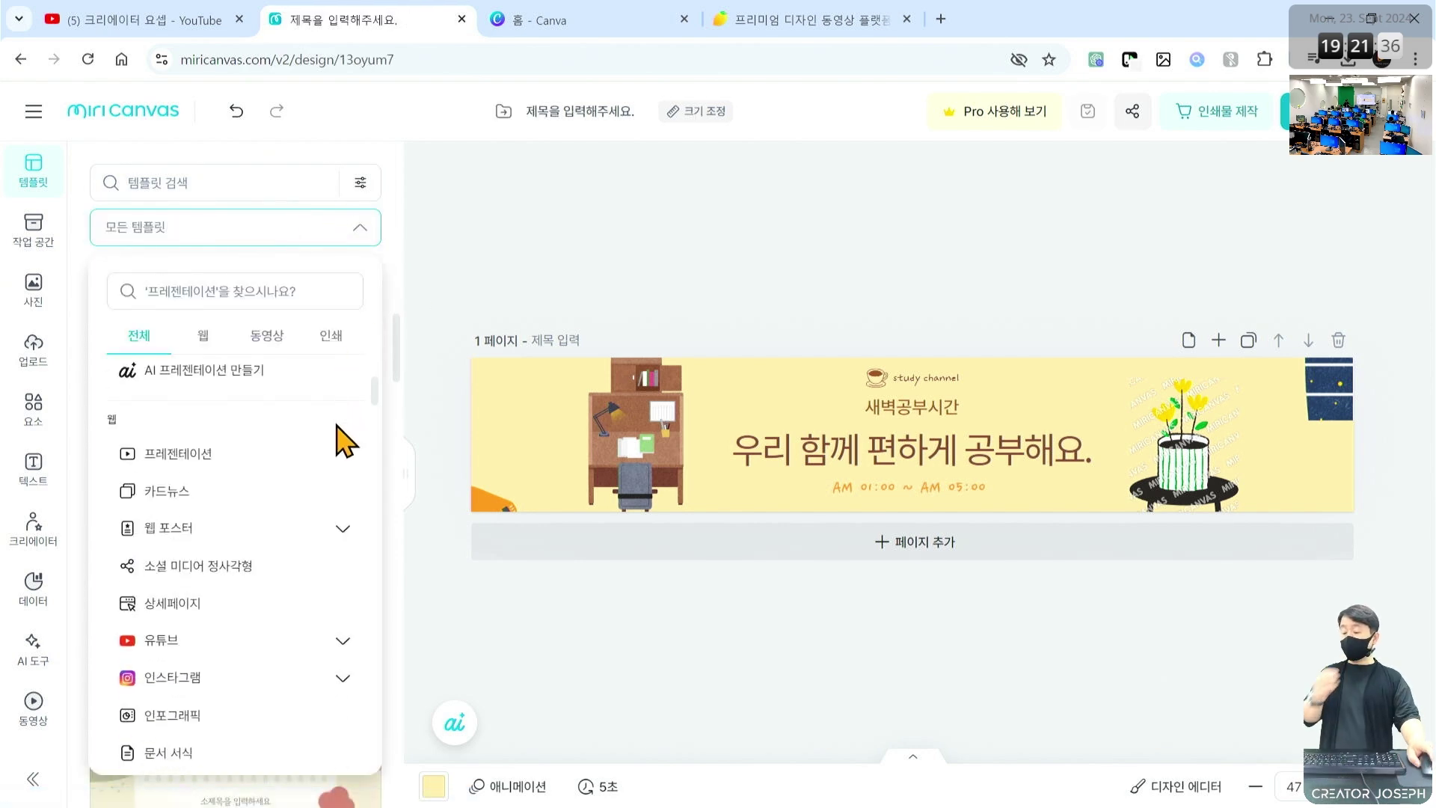
{"action": "scroll", "coordinate": [344, 438], "scroll_direction": "up", "scroll_amount": 2}
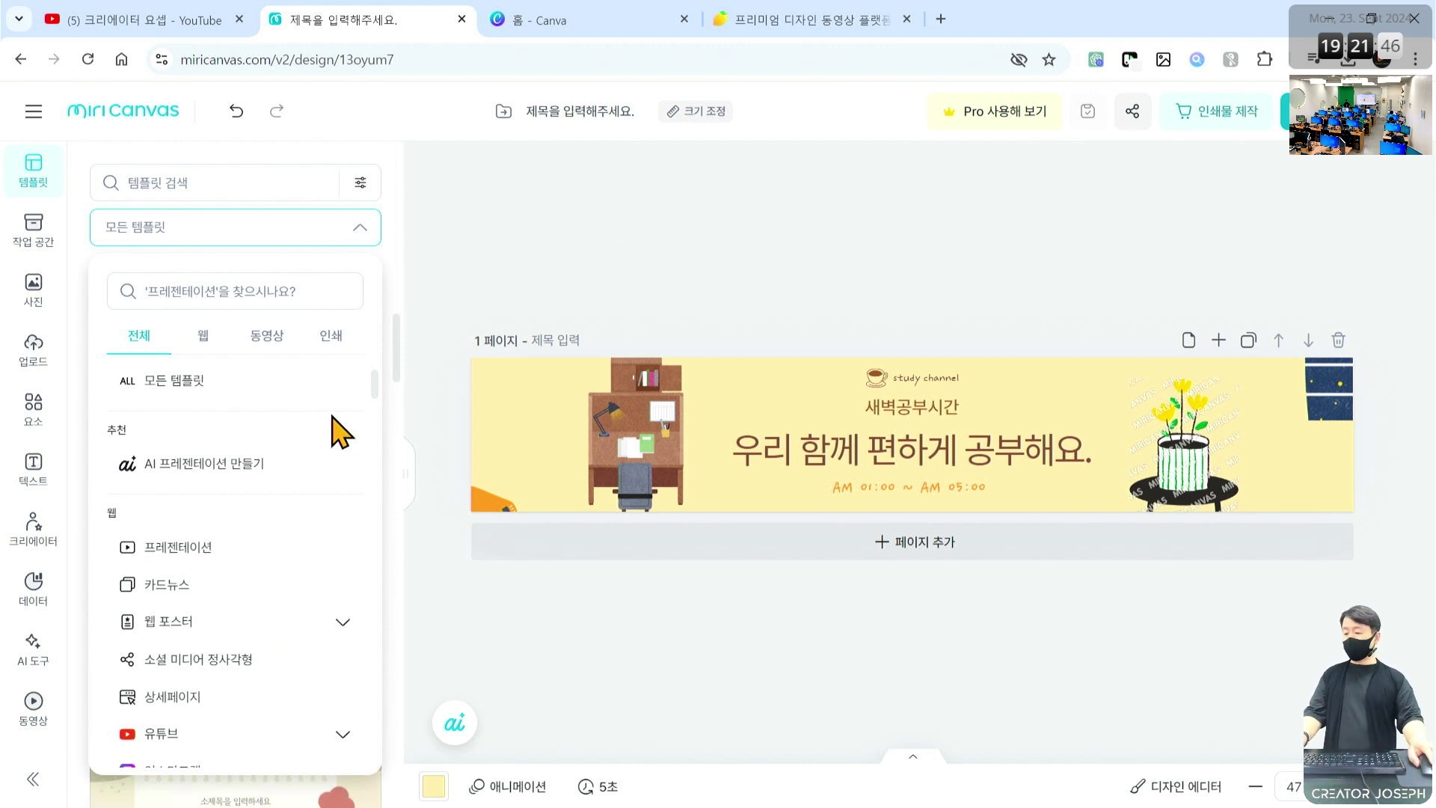
{"action": "scroll", "coordinate": [340, 433], "scroll_direction": "down", "scroll_amount": 10}
- Compare the open Canva, Mangoboard and MiriCanvas pages by switching between them
{"action": "left_click", "coordinate": [598, 20]}
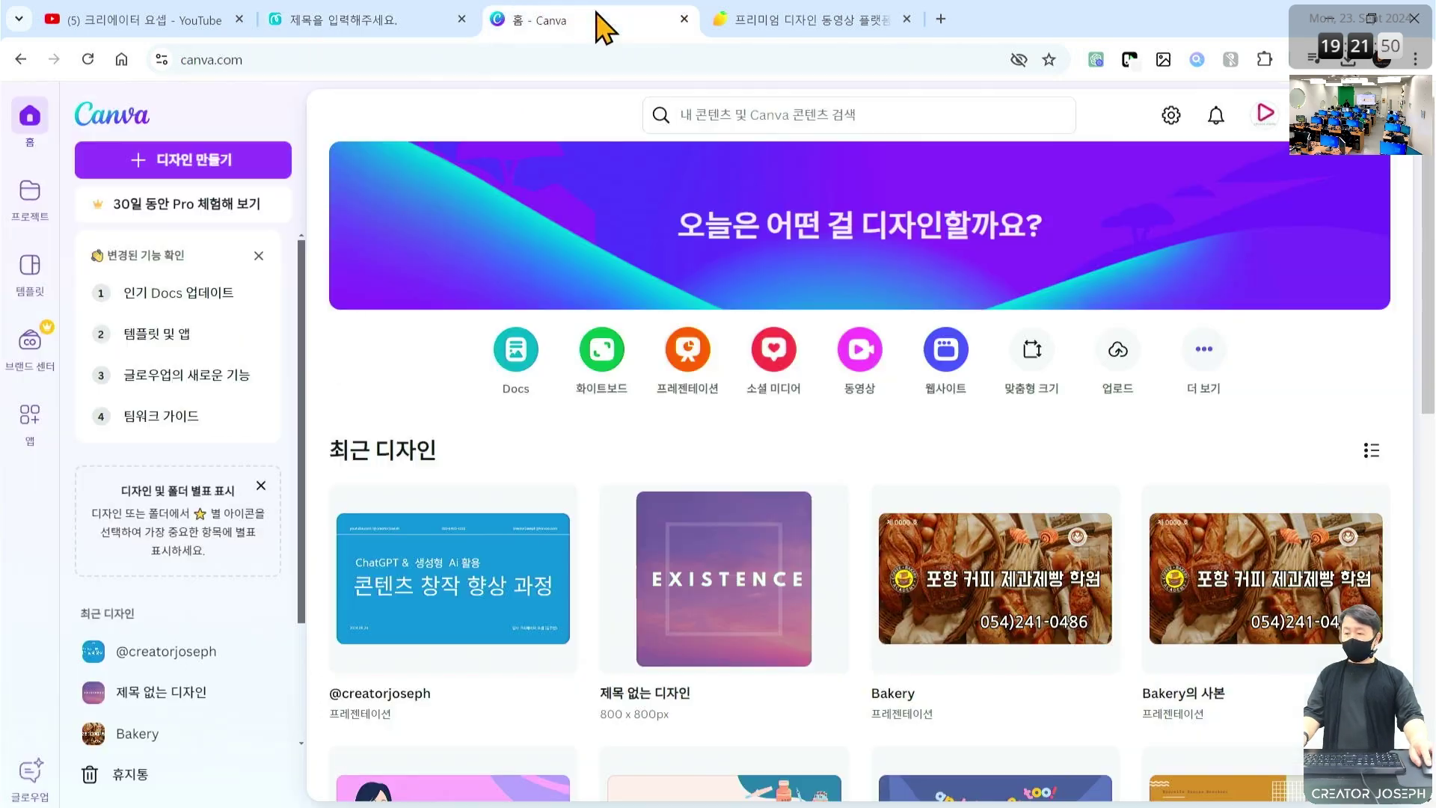
{"action": "left_click", "coordinate": [823, 20]}
{"action": "left_click", "coordinate": [594, 20]}
{"action": "left_click", "coordinate": [374, 21]}
{"action": "left_click", "coordinate": [808, 20]}
{"action": "left_click", "coordinate": [535, 20]}
{"action": "left_click", "coordinate": [374, 20]}
{"action": "left_click", "coordinate": [580, 21]}
{"action": "left_click", "coordinate": [747, 21]}
{"action": "left_click", "coordinate": [617, 20]}
{"action": "left_click", "coordinate": [396, 21]}
{"action": "left_click", "coordinate": [607, 22]}
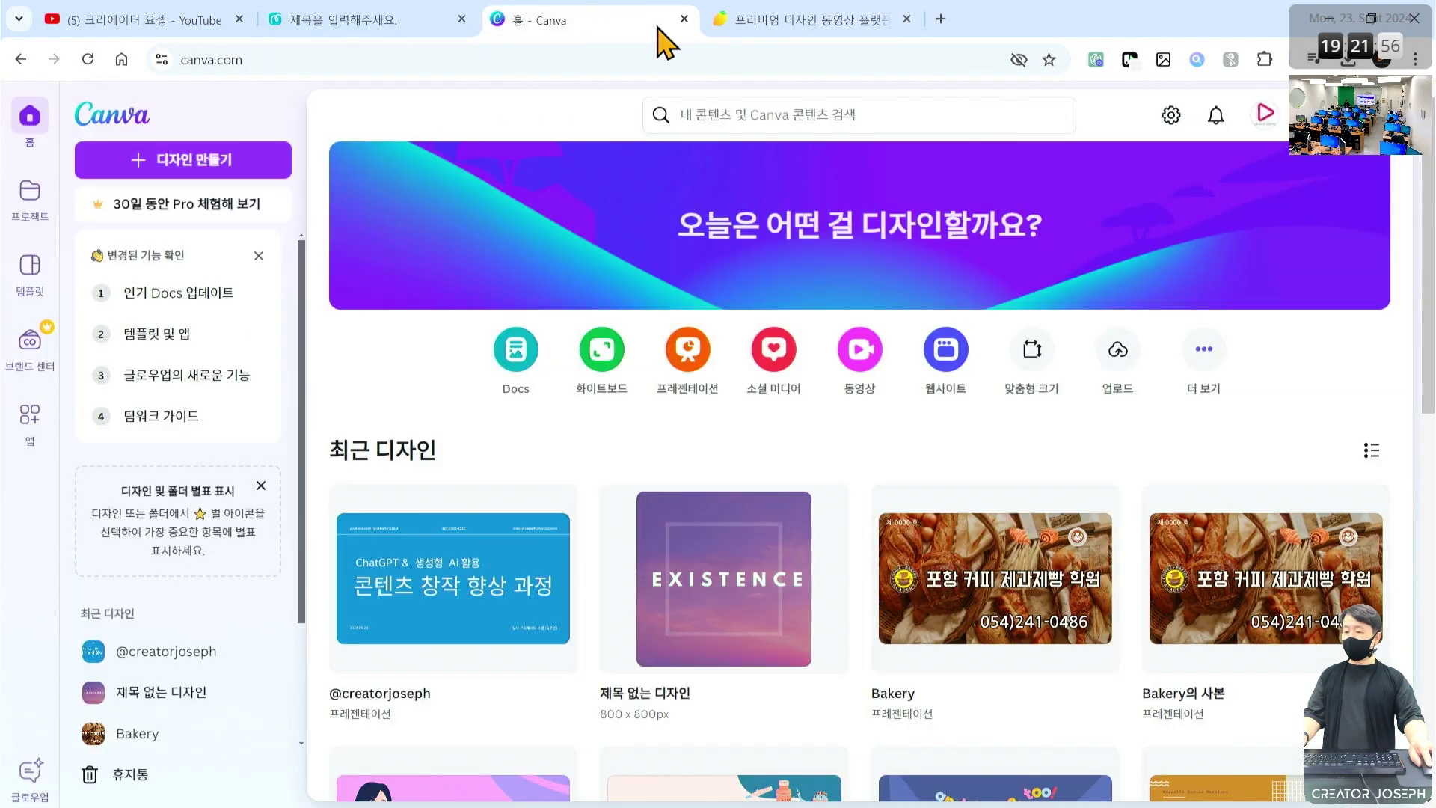
{"action": "left_click", "coordinate": [778, 22]}
{"action": "left_click", "coordinate": [374, 23]}
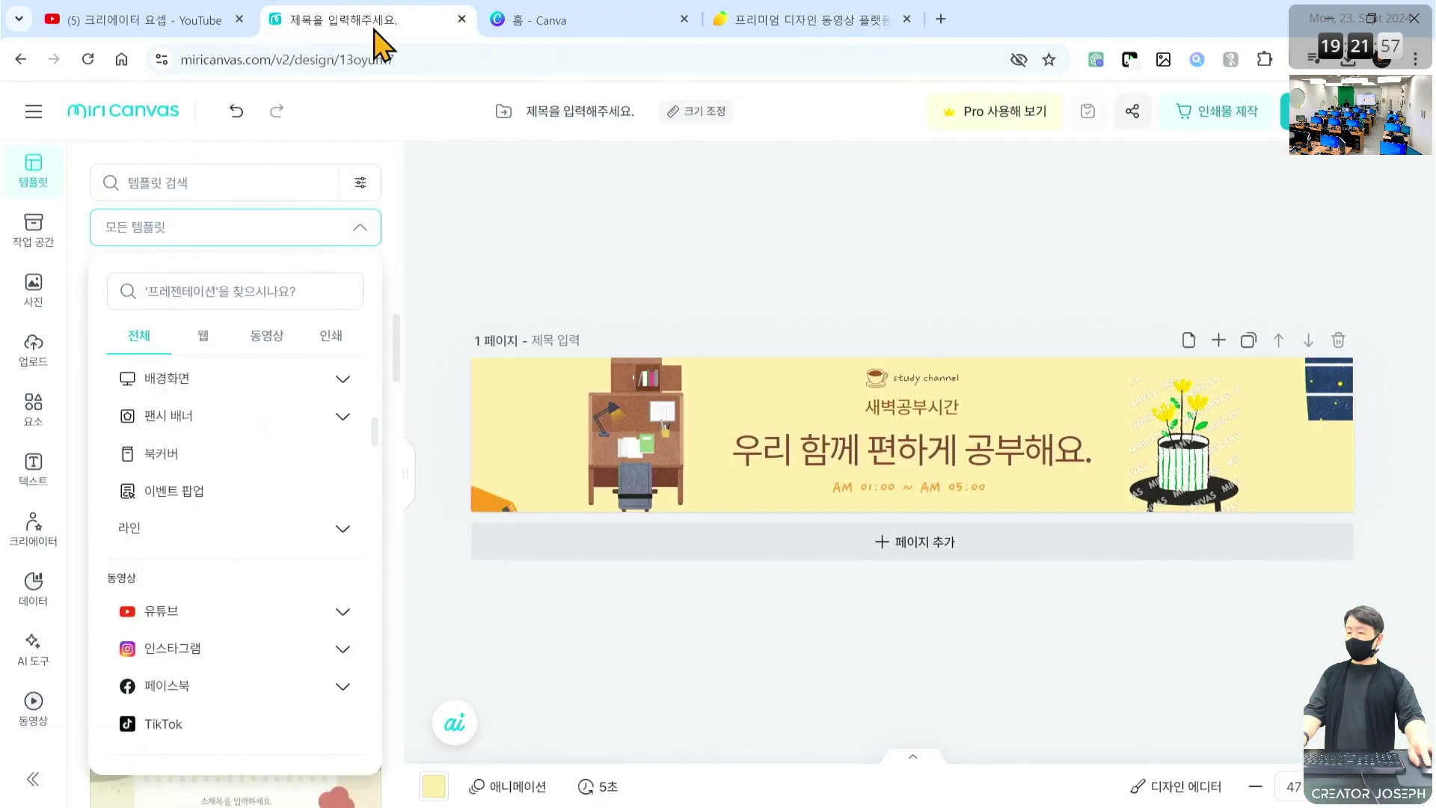
{"action": "left_click", "coordinate": [557, 22]}
{"action": "left_click", "coordinate": [817, 22]}
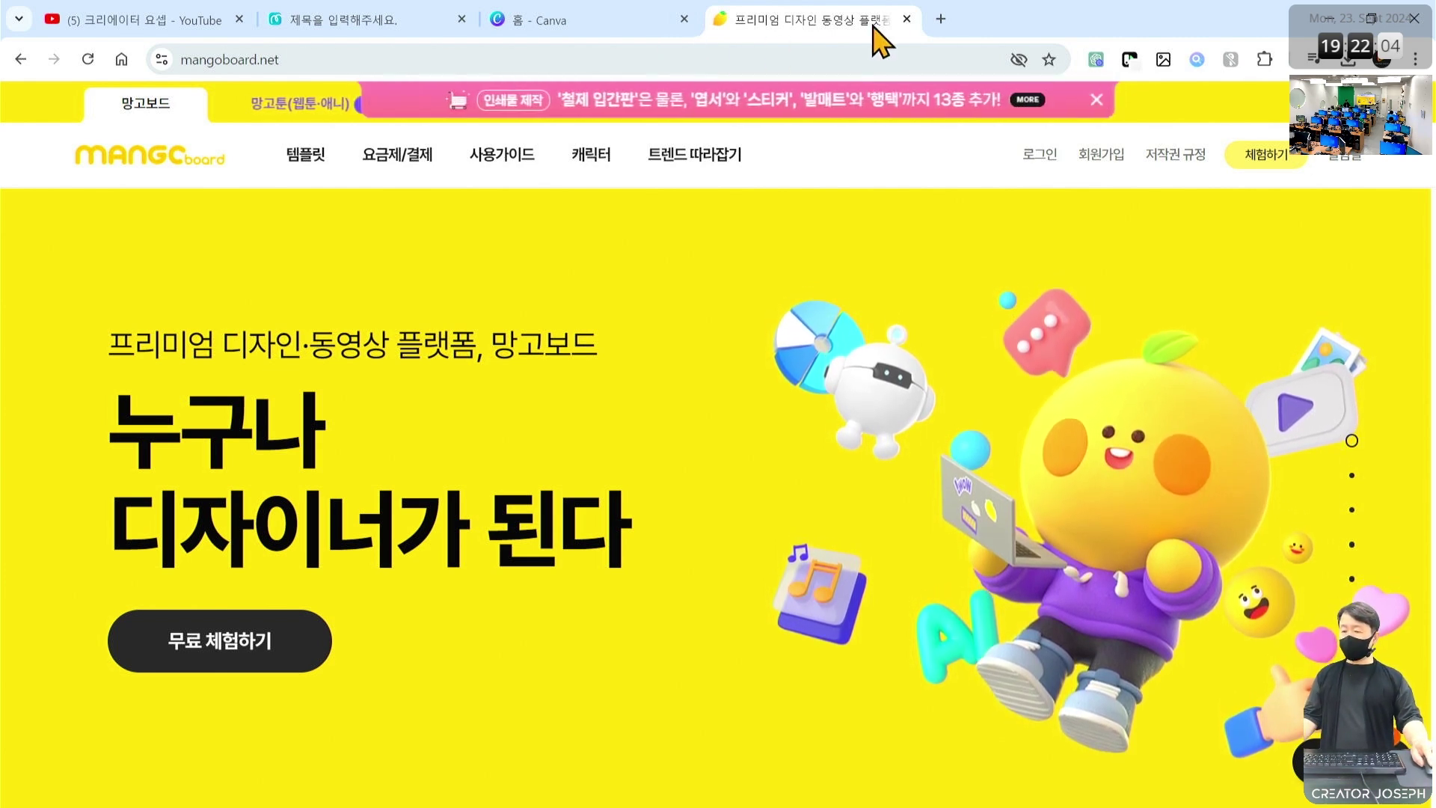
- Close the Mangoboard, Canva and MiriCanvas pages and minimise the browser window showing the YouTube channel
{"action": "left_click", "coordinate": [906, 20]}
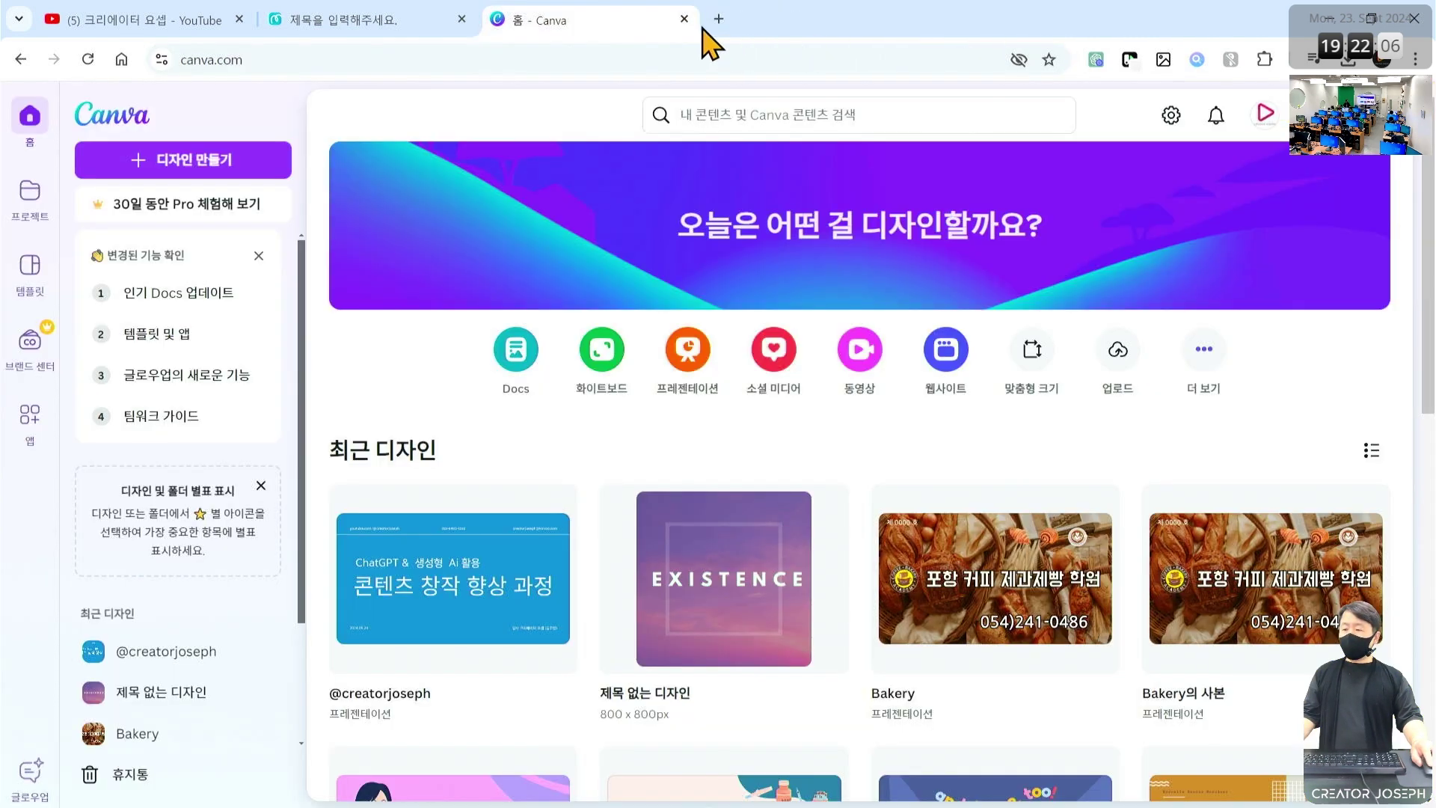
{"action": "left_click", "coordinate": [684, 19]}
{"action": "left_click", "coordinate": [462, 19]}
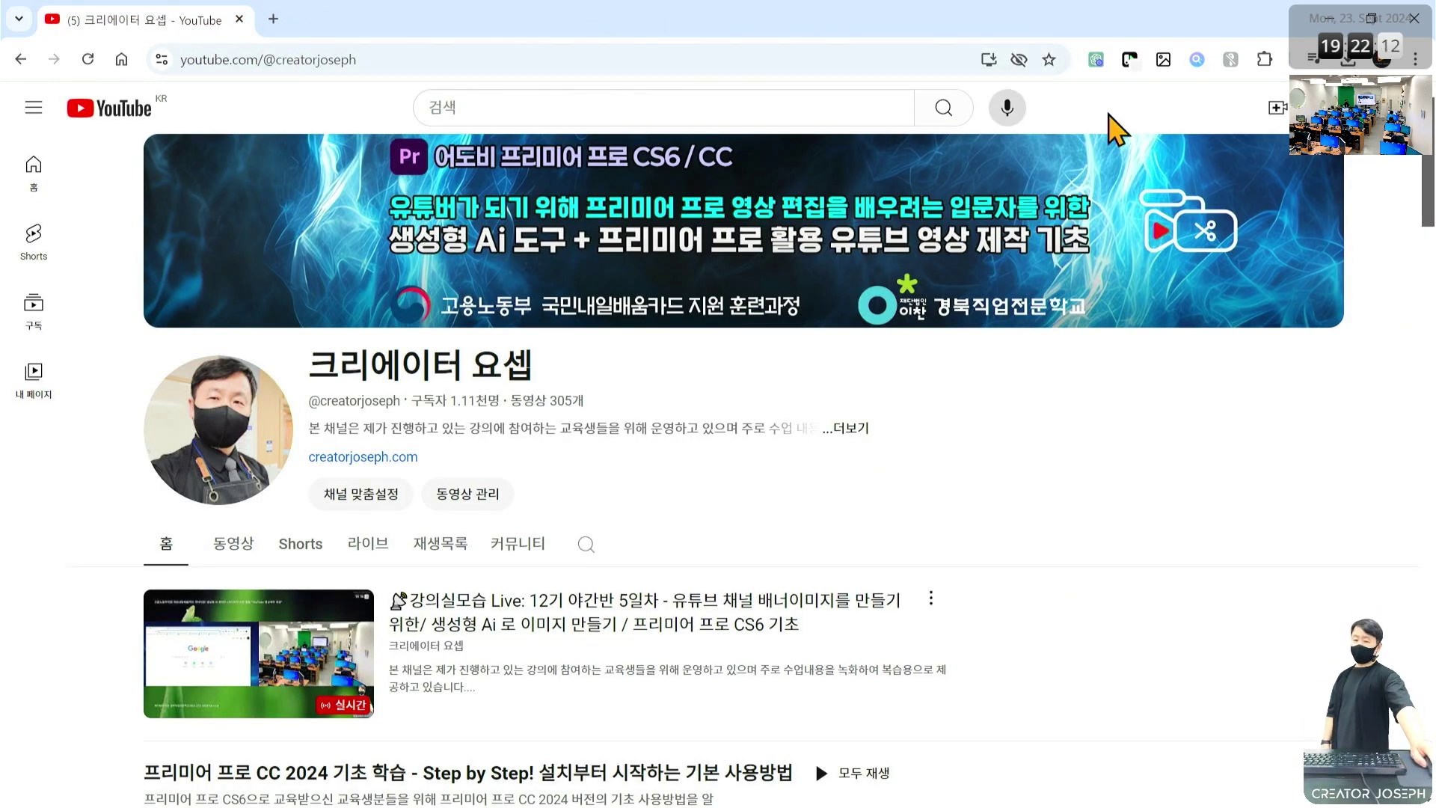
{"action": "left_click", "coordinate": [1328, 18]}
{"action": "scroll", "coordinate": [942, 358], "scroll_direction": "up", "scroll_amount": 3}
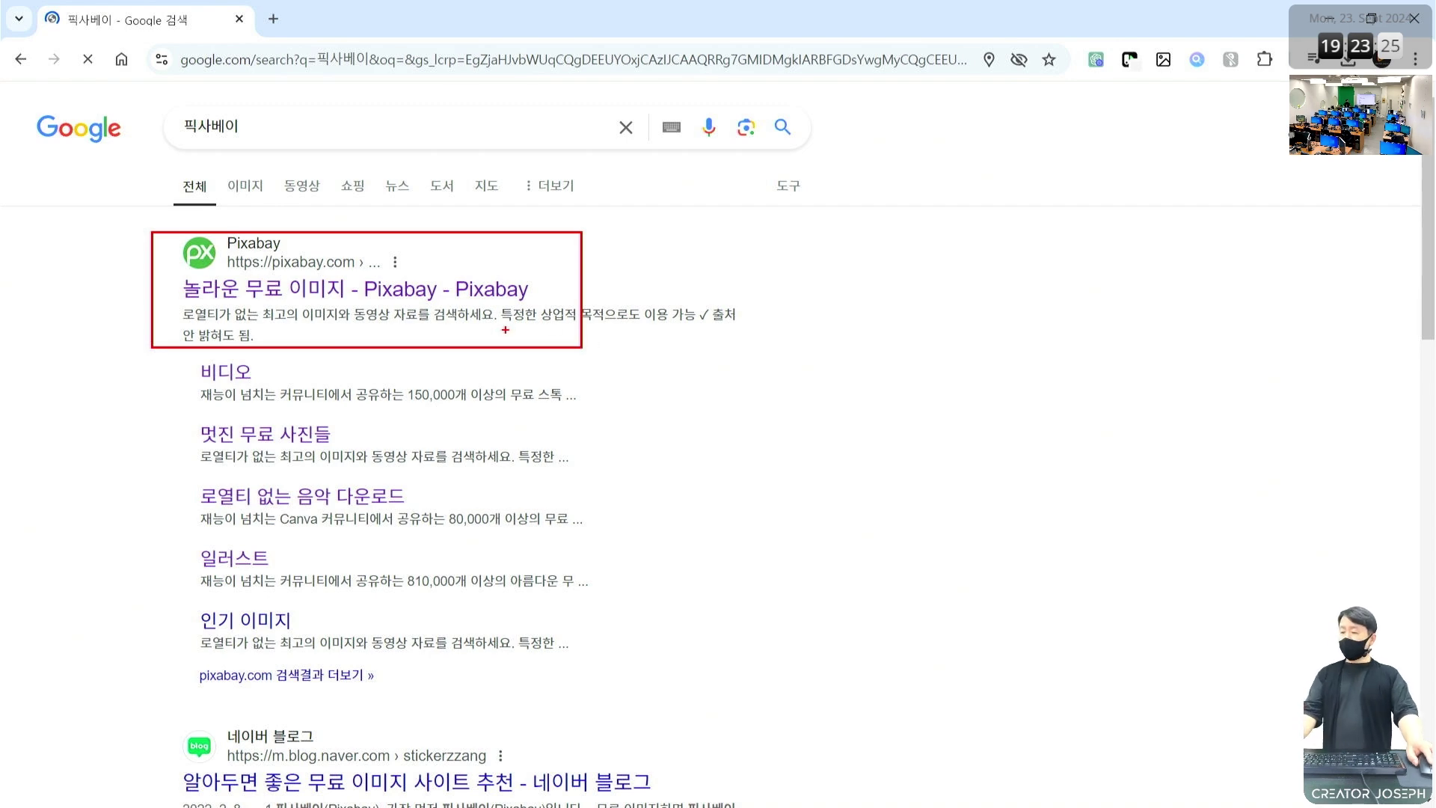
- Clear the screen annotation, open Pixabay from the search results, and browse its free photos category (사진)
{"action": "key", "text": "Escape"}
{"action": "left_click", "coordinate": [337, 292]}
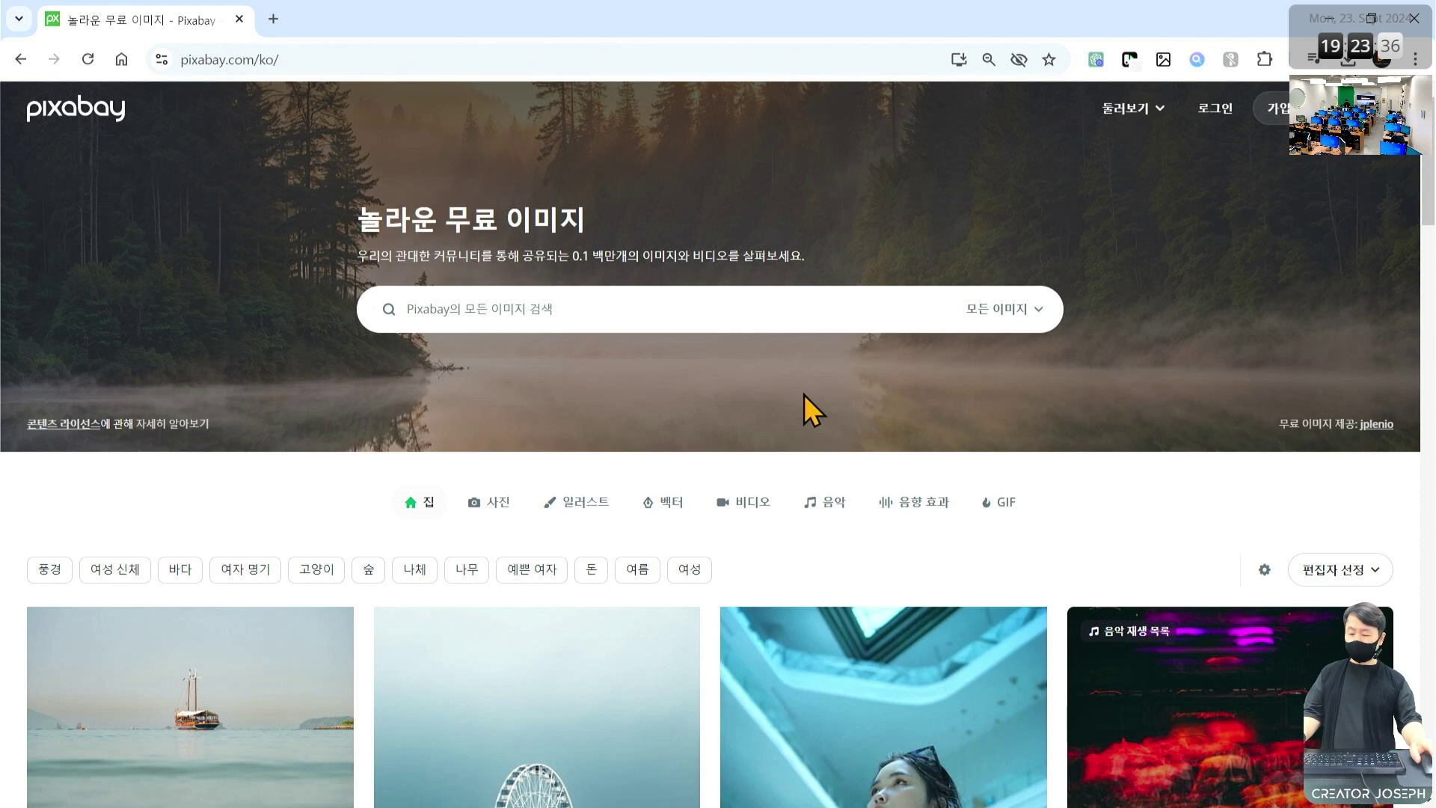
{"action": "left_click", "coordinate": [495, 516]}
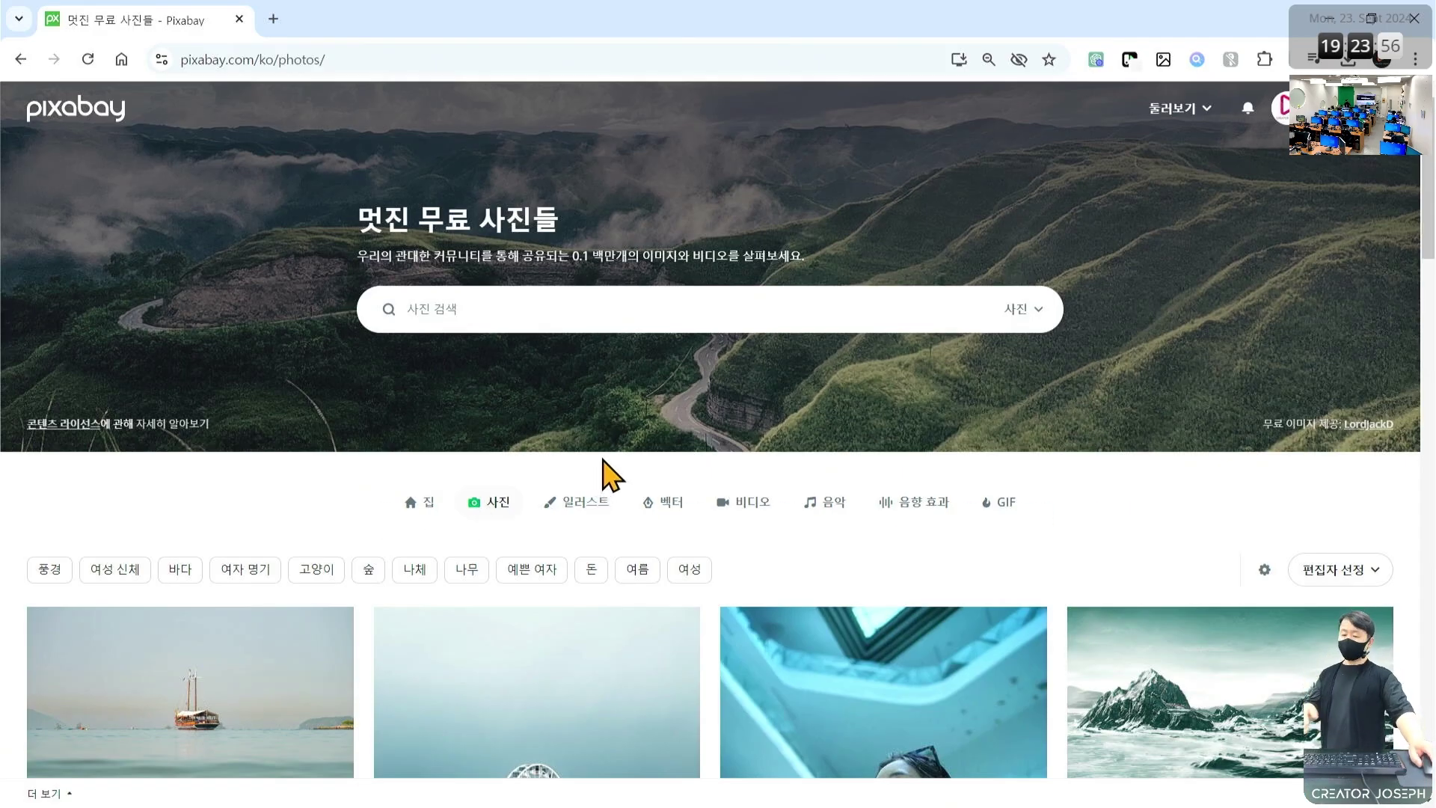
{"action": "scroll", "coordinate": [602, 498], "scroll_direction": "down", "scroll_amount": 2}
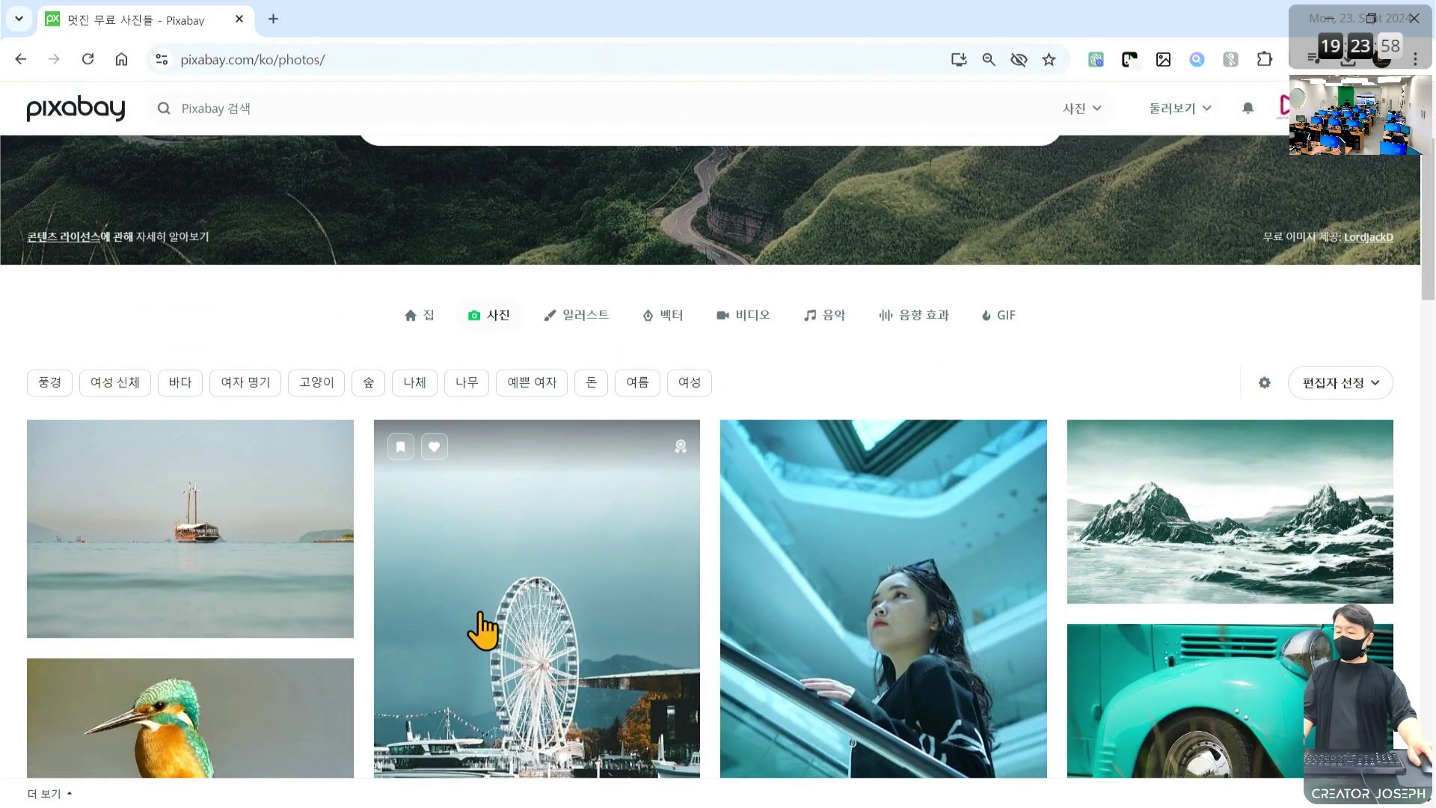
{"action": "scroll", "coordinate": [483, 632], "scroll_direction": "down", "scroll_amount": 5}
{"action": "scroll", "coordinate": [482, 631], "scroll_direction": "down", "scroll_amount": 5}
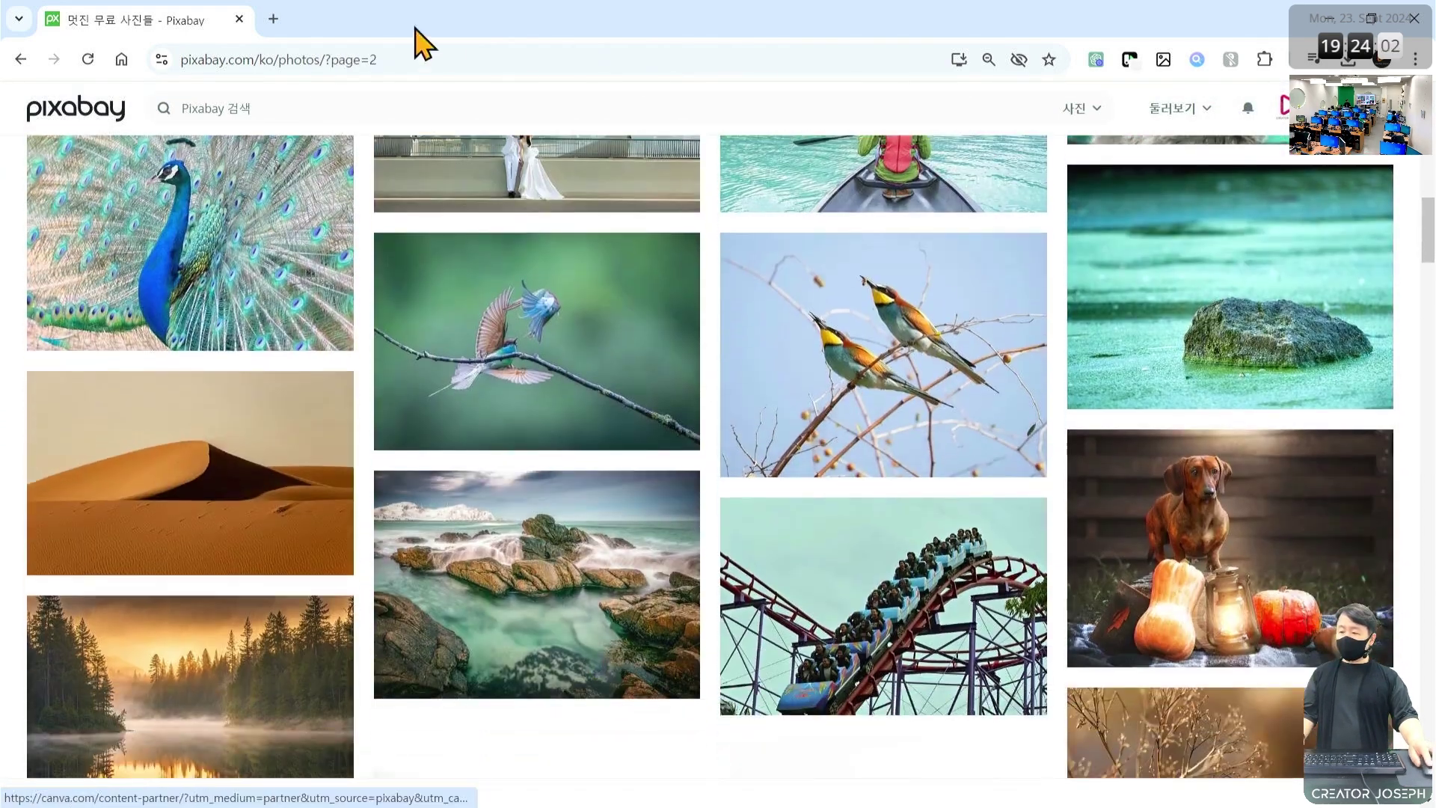
- Open YouTube in a new browser tab and switch to the account that owns the creator channel
{"action": "left_click", "coordinate": [275, 20]}
{"action": "left_click", "coordinate": [1359, 154]}
{"action": "left_click", "coordinate": [1380, 254]}
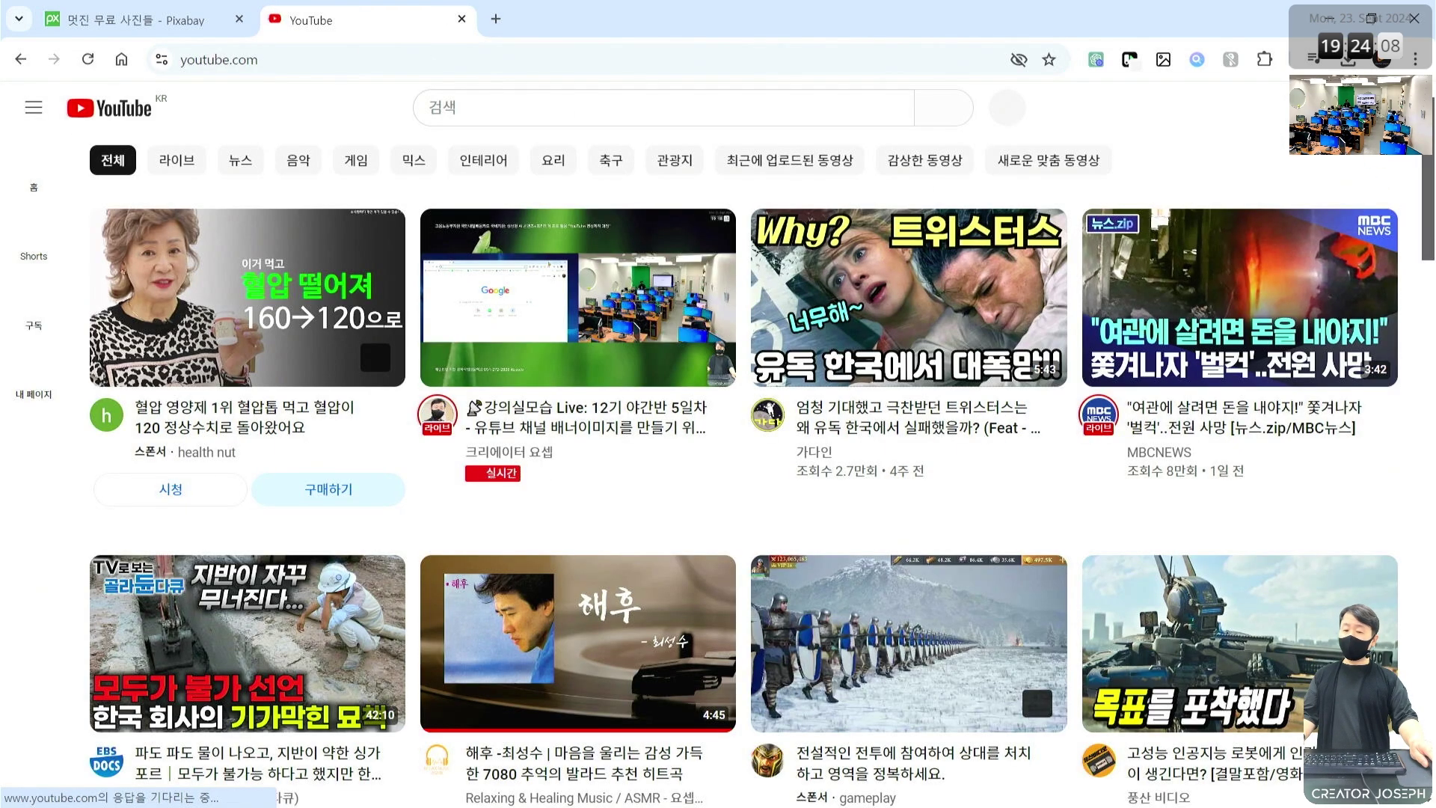
{"action": "left_click", "coordinate": [1383, 108]}
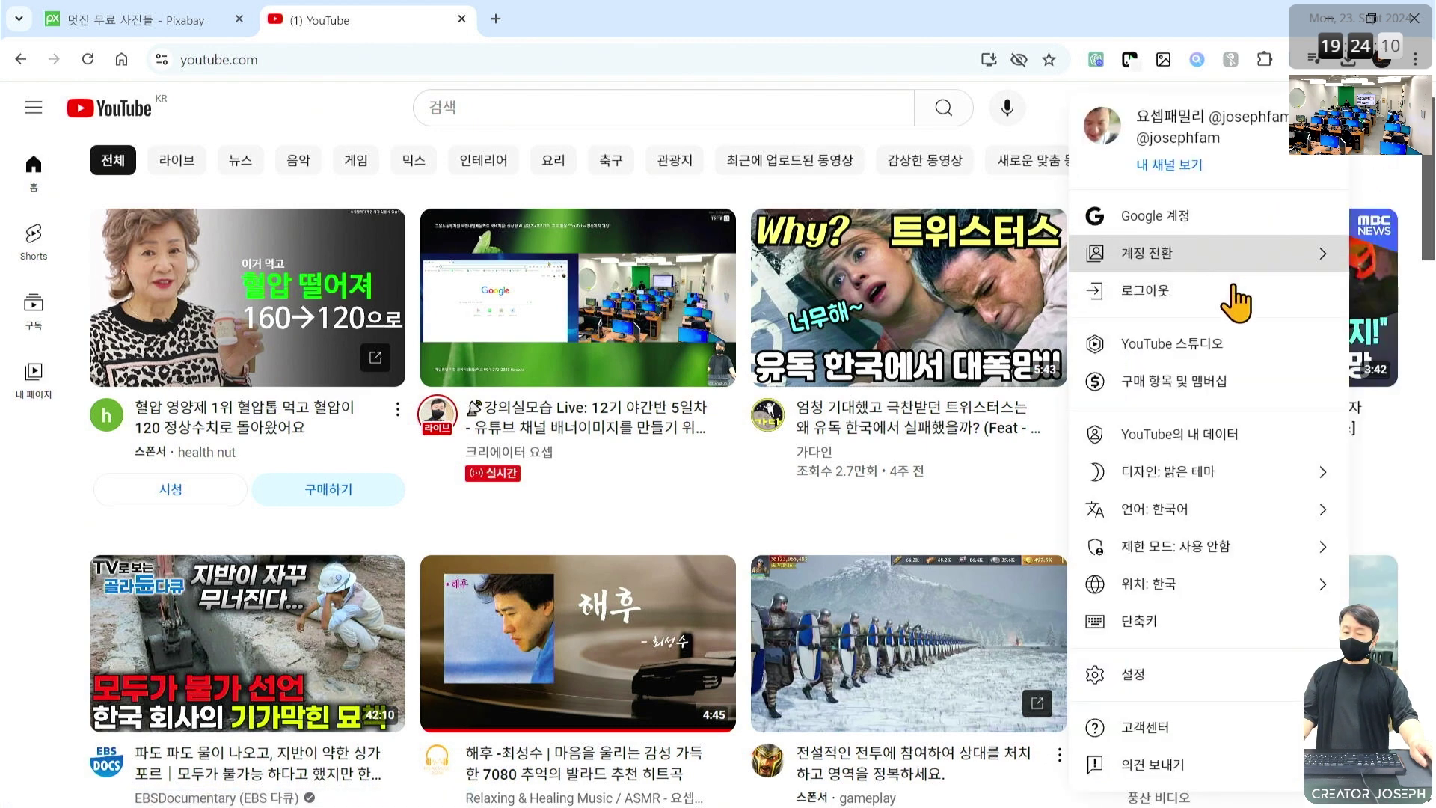
{"action": "left_click", "coordinate": [1229, 258]}
{"action": "left_click", "coordinate": [1227, 411]}
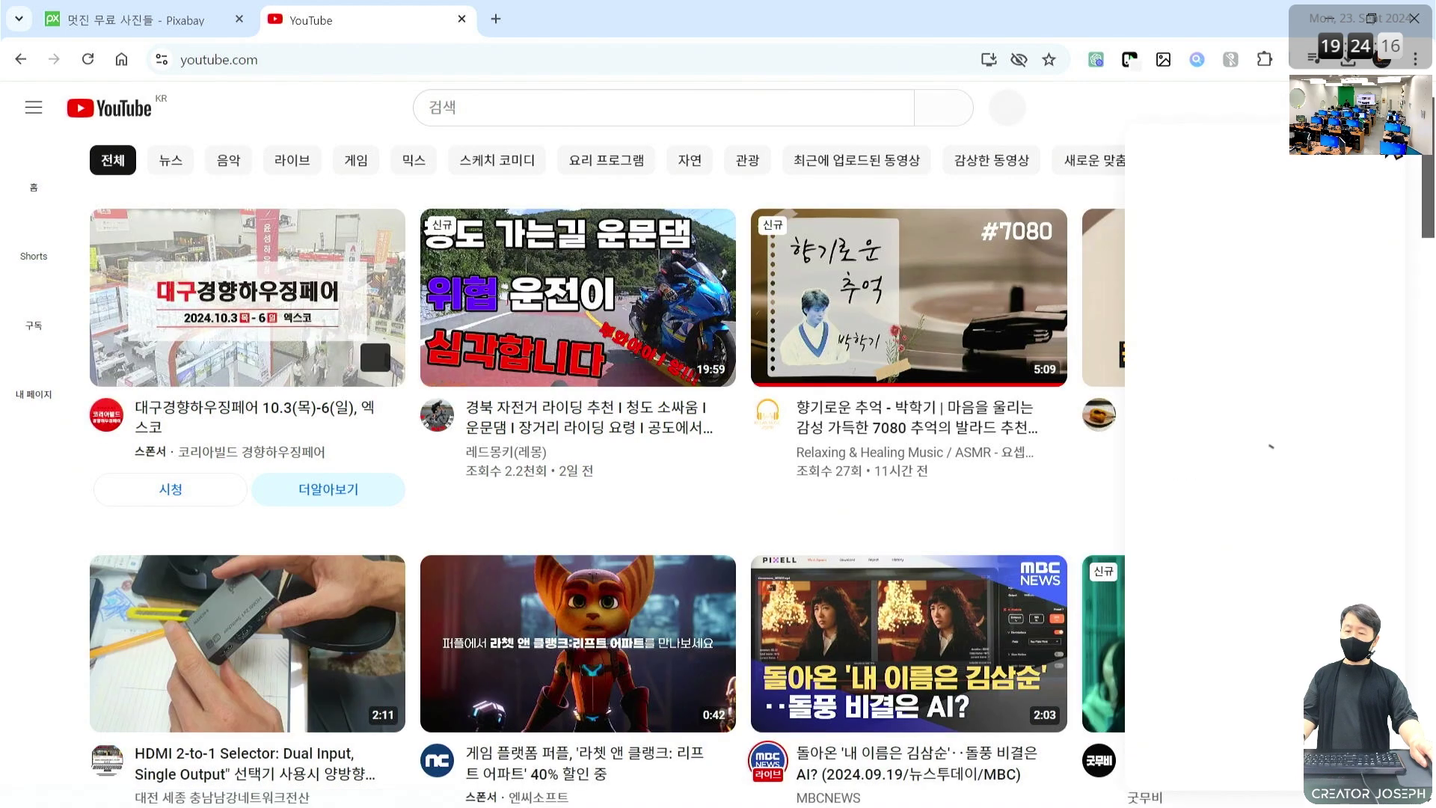
- Open the account's own channel page, underline and outline its banner image in red, and clear the marks
{"action": "left_click", "coordinate": [1383, 109]}
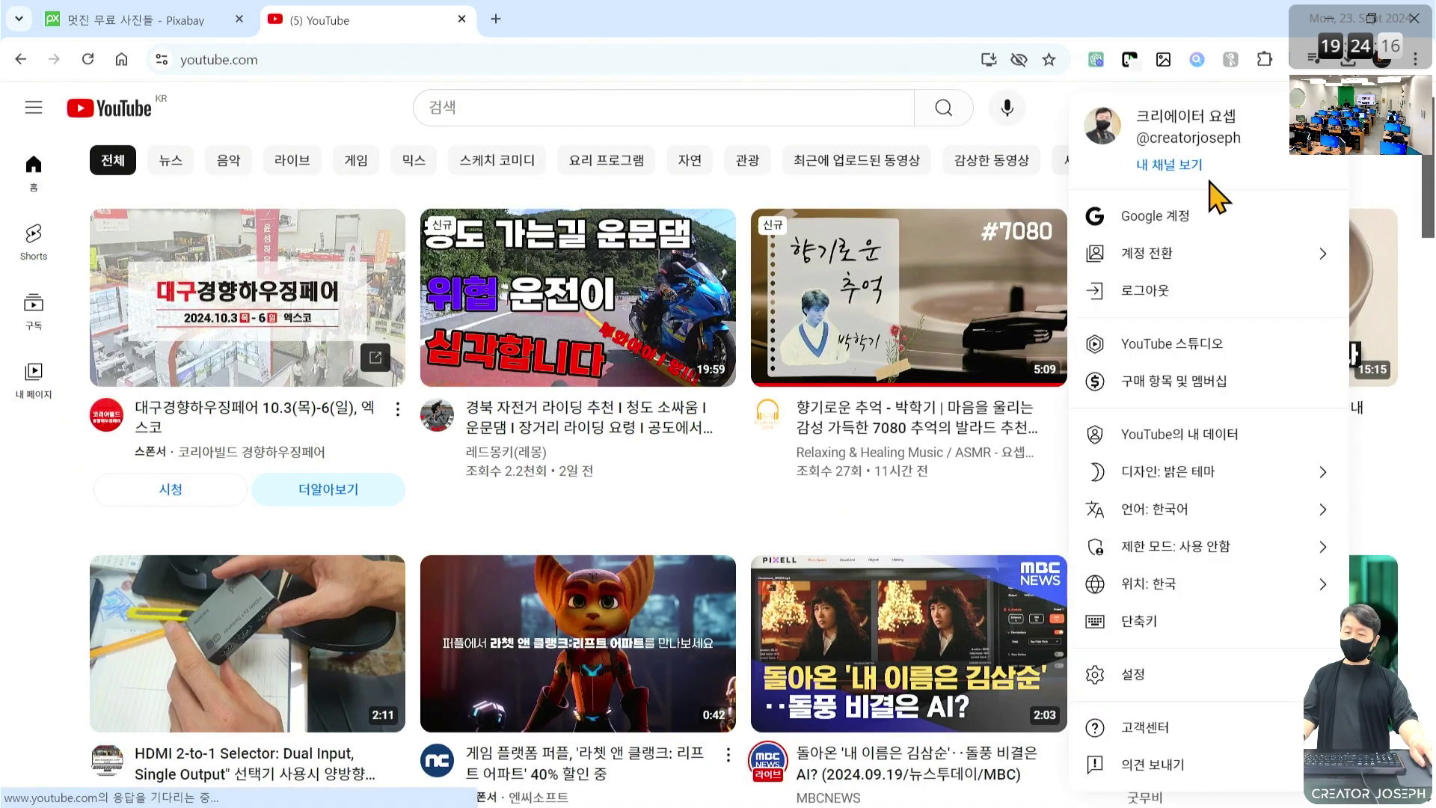
{"action": "left_click", "coordinate": [1180, 169]}
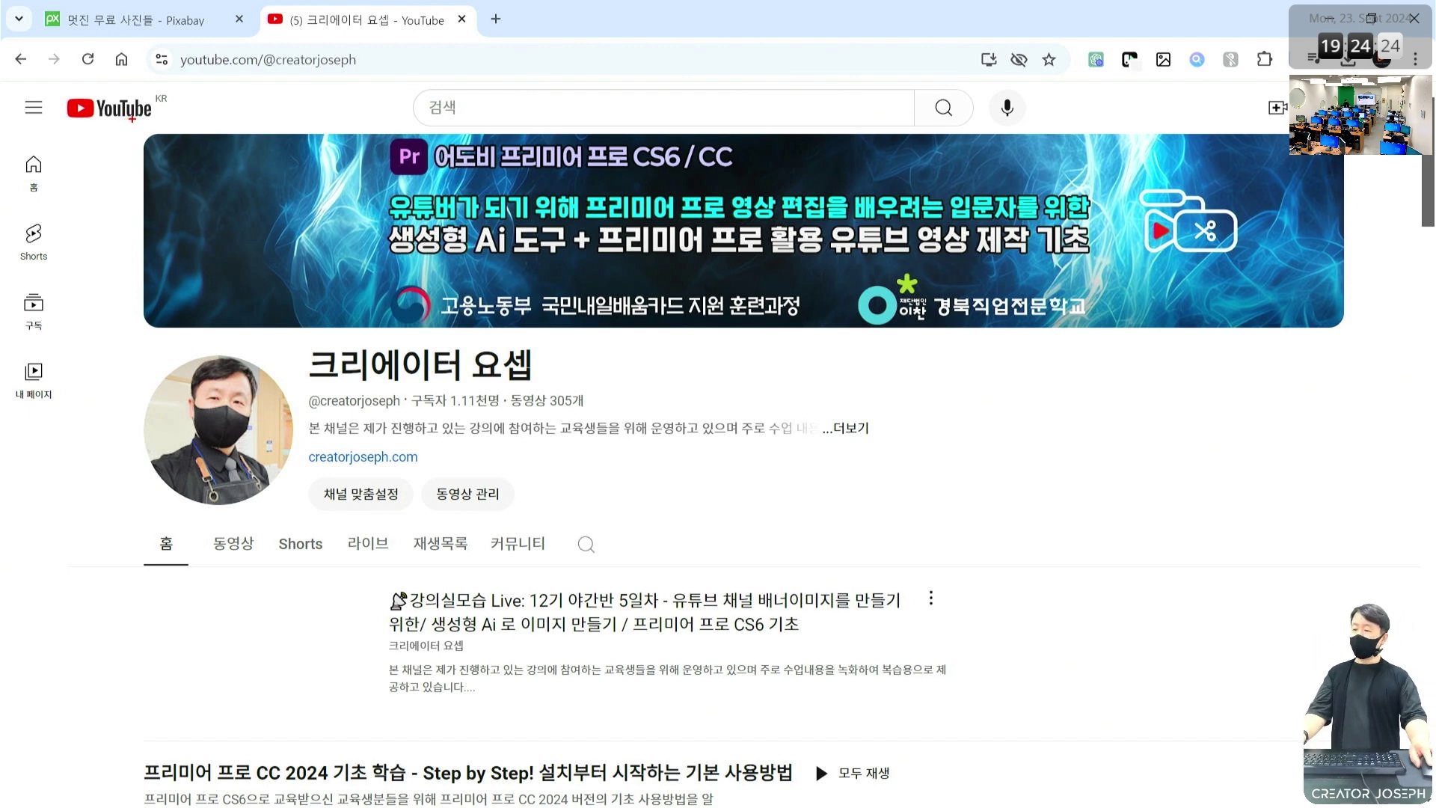
{"action": "left_click_drag", "start_coordinate": [825, 353], "coordinate": [404, 334]}
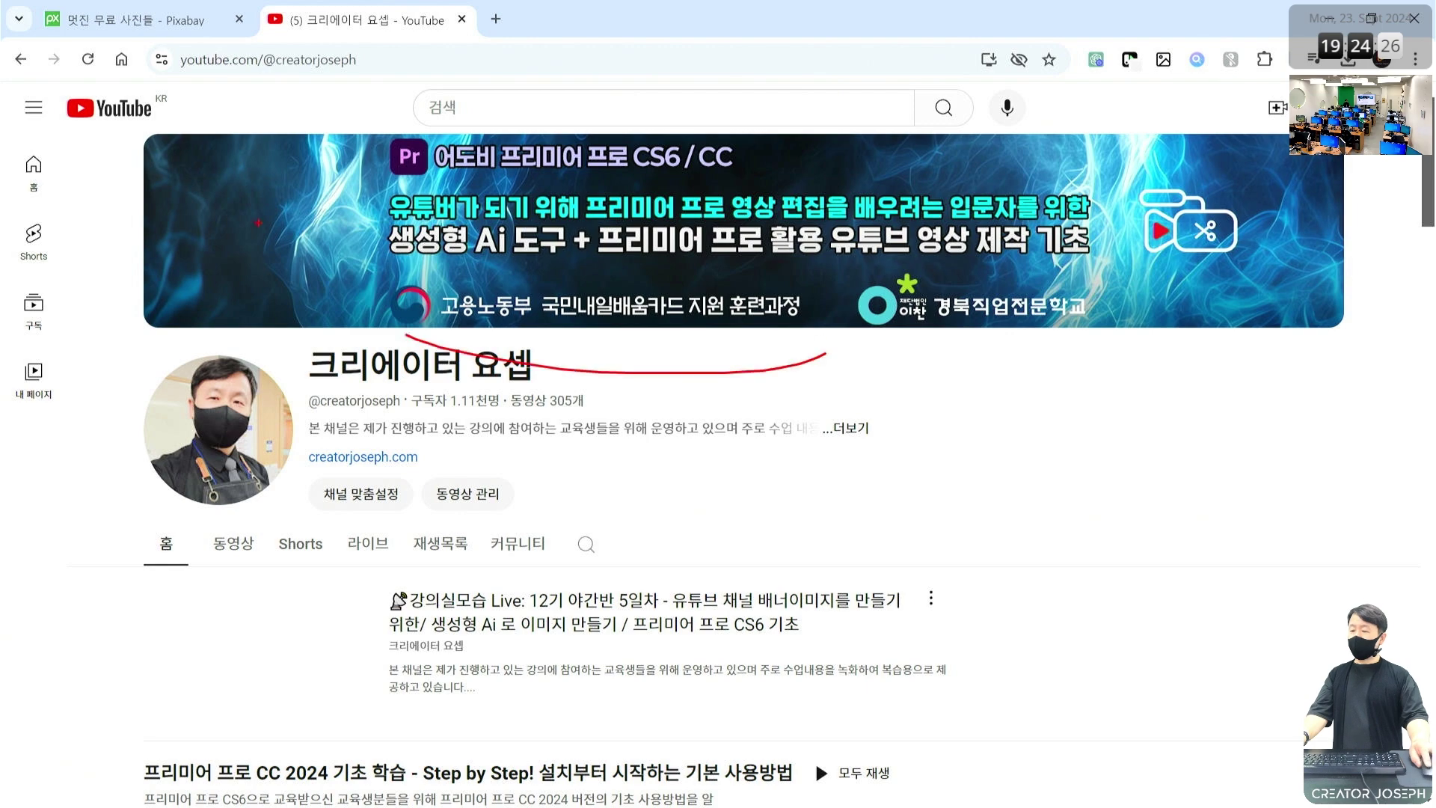
{"action": "mouse_move", "coordinate": [141, 125]}
{"action": "left_mouse_down"}
{"action": "mouse_move", "coordinate": [985, 314]}
{"action": "mouse_move", "coordinate": [1341, 330]}
{"action": "left_mouse_up"}
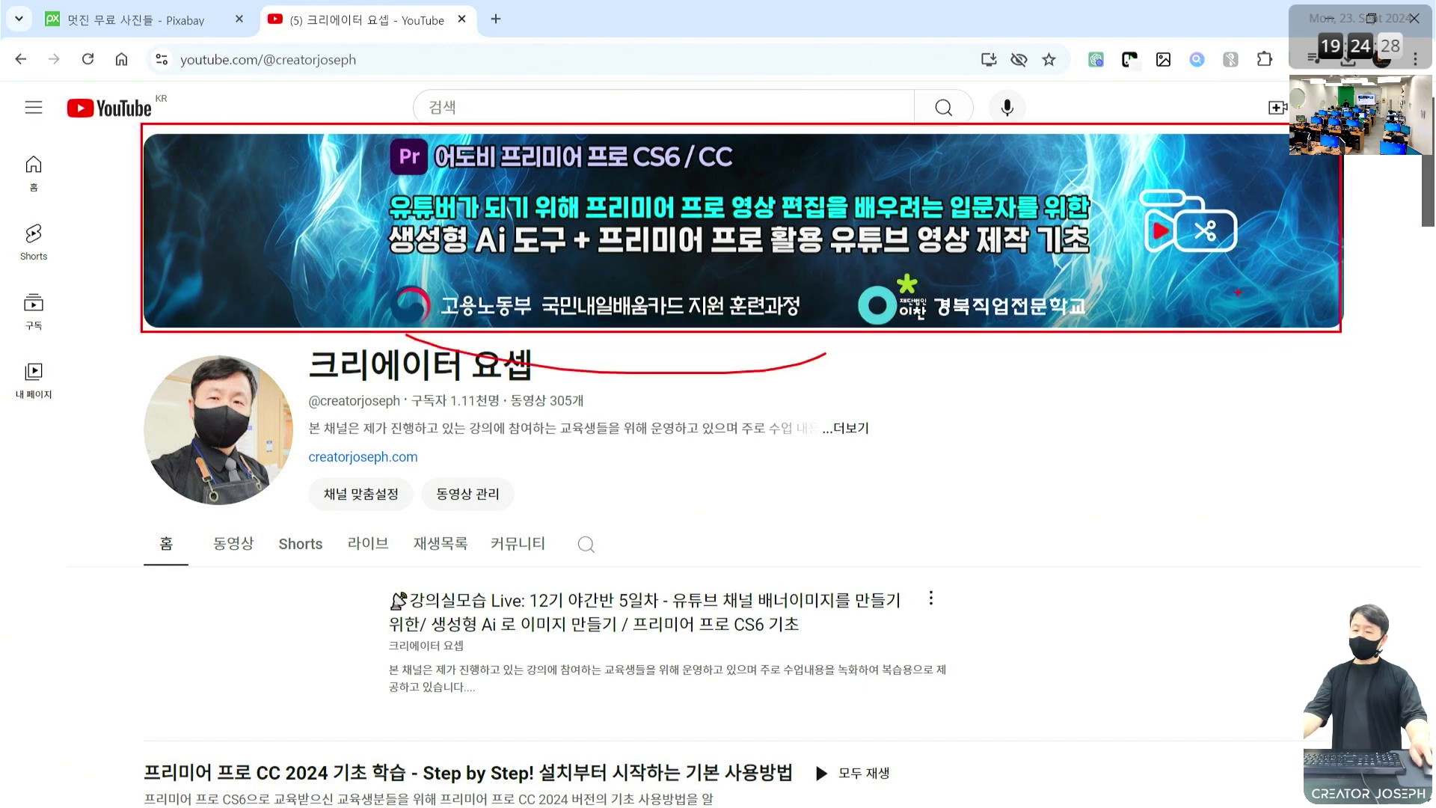
{"action": "key", "text": "Escape"}
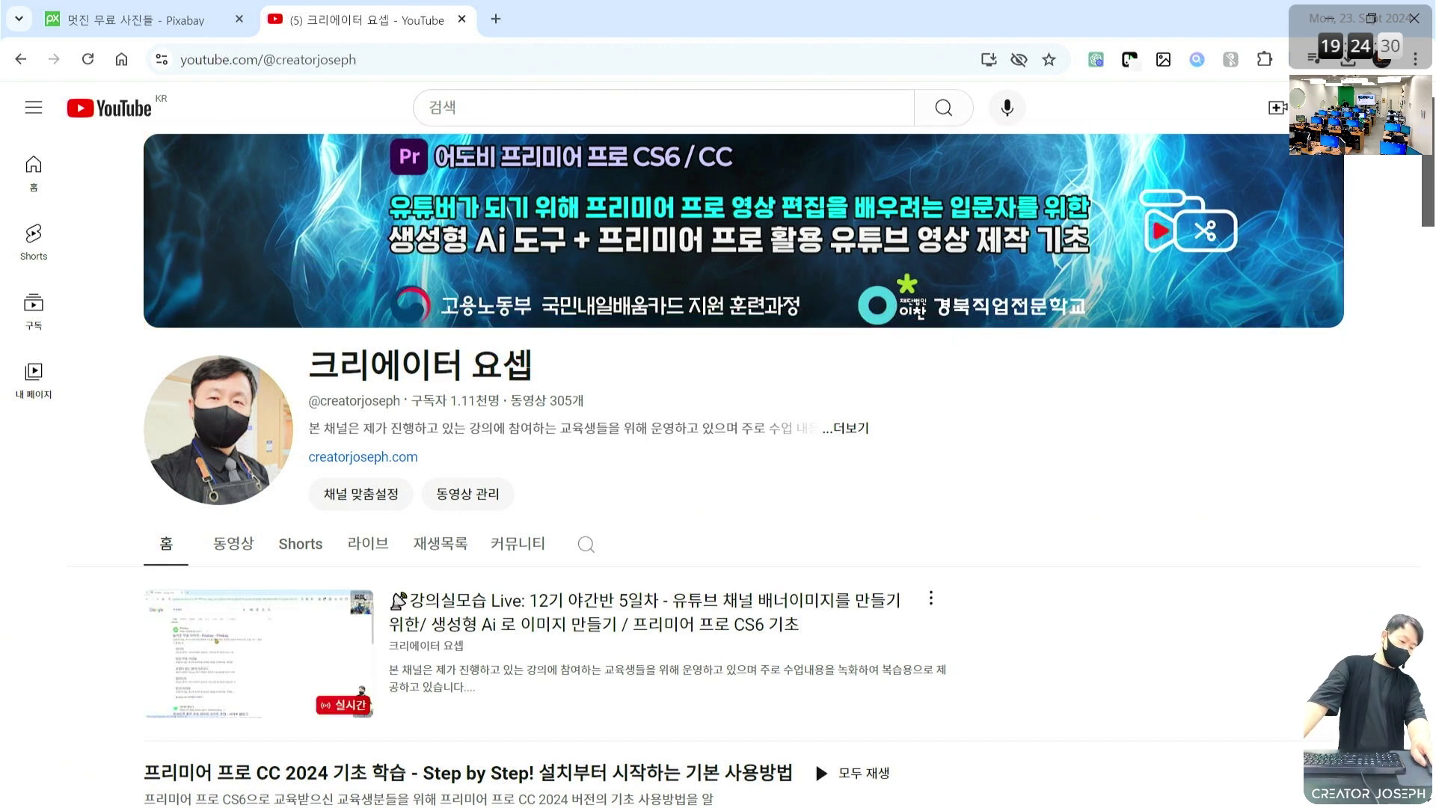
- Switch to 교재.pdf in PDF Architect, review the banner image specifications (배너 이미지 규격), and return to the browser
{"action": "key", "text": "alt+Tab"}
{"action": "scroll", "coordinate": [886, 374], "scroll_direction": "up", "scroll_amount": 4}
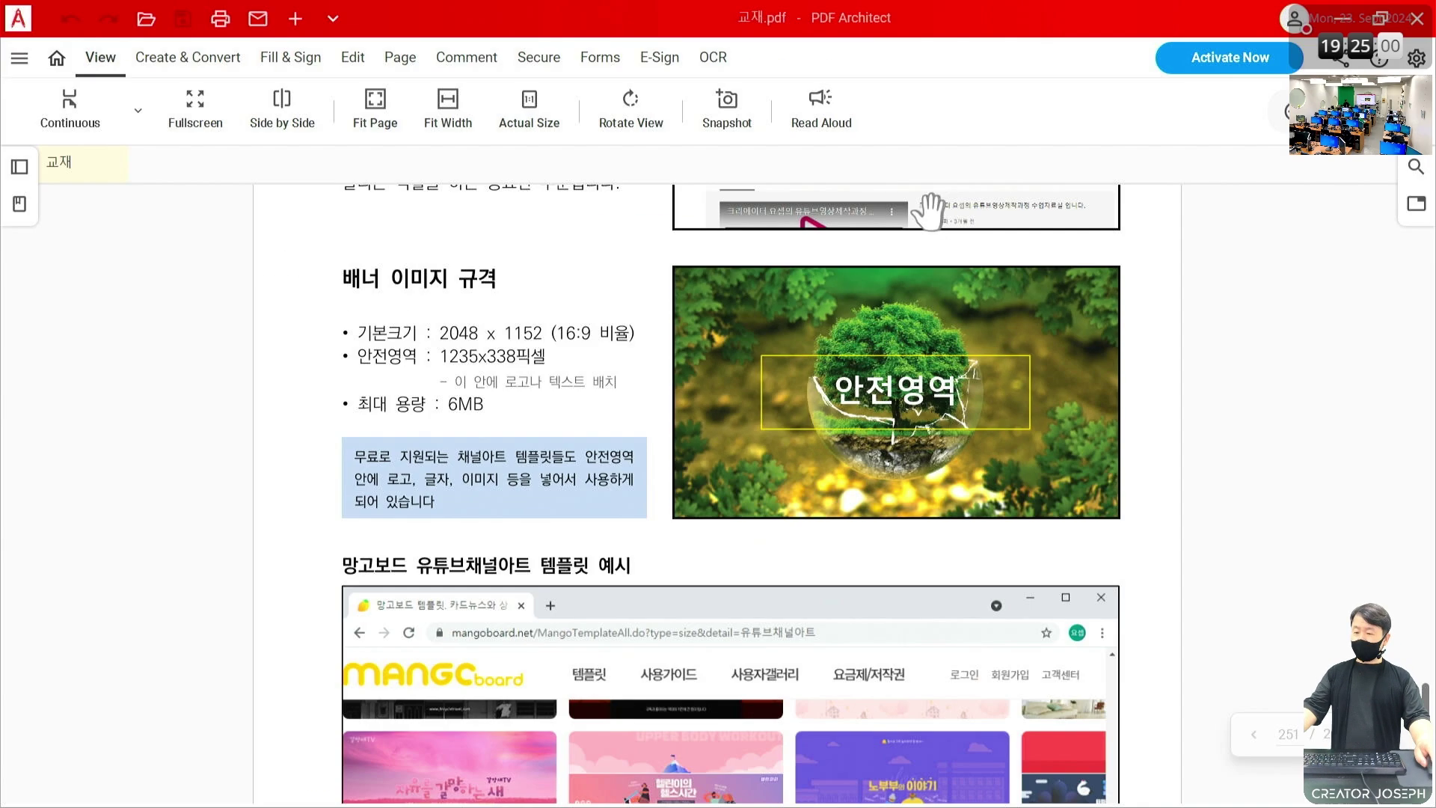
{"action": "left_click", "coordinate": [1345, 10]}
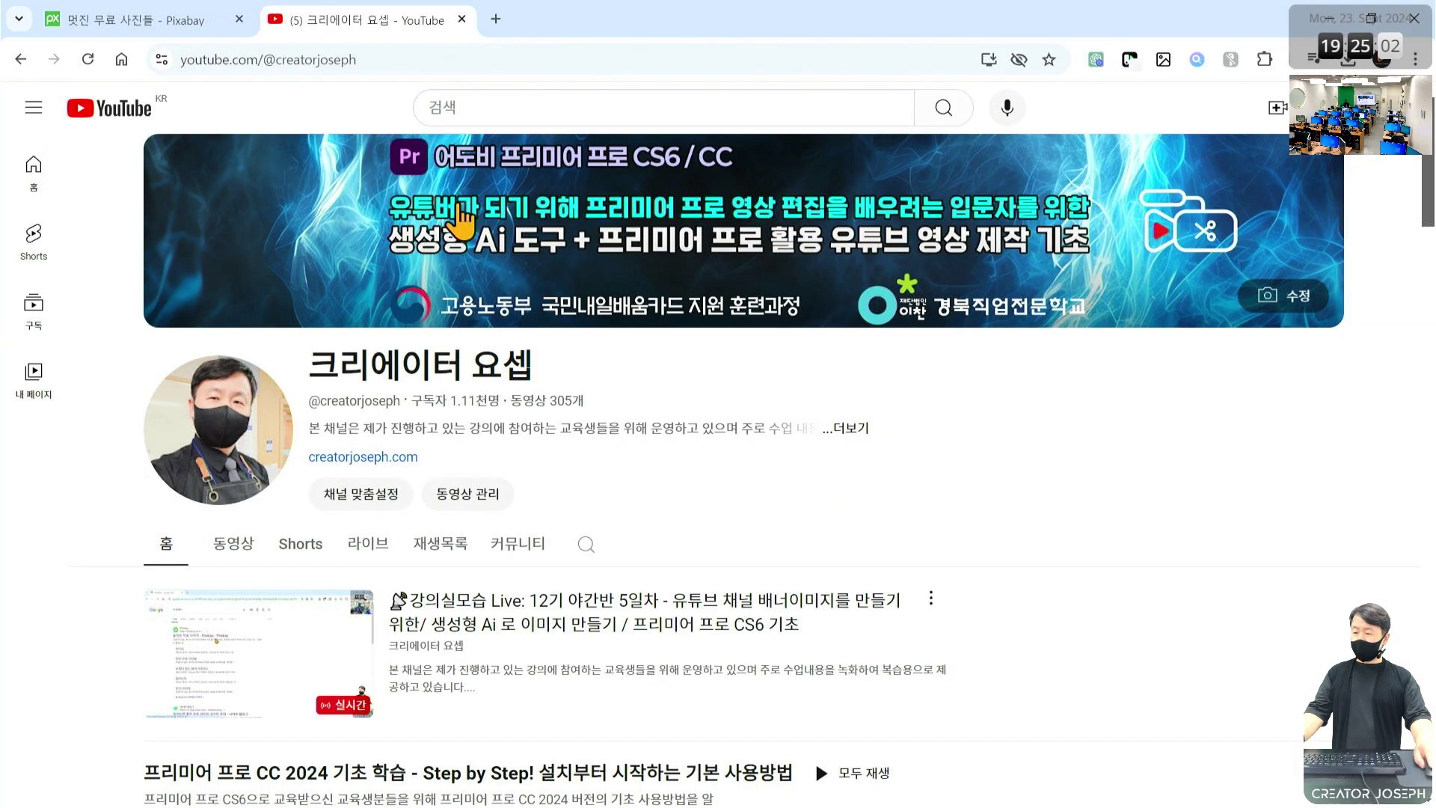
- Return to the Pixabay page and browse its free photo gallery up to the category filters
{"action": "left_click", "coordinate": [185, 30]}
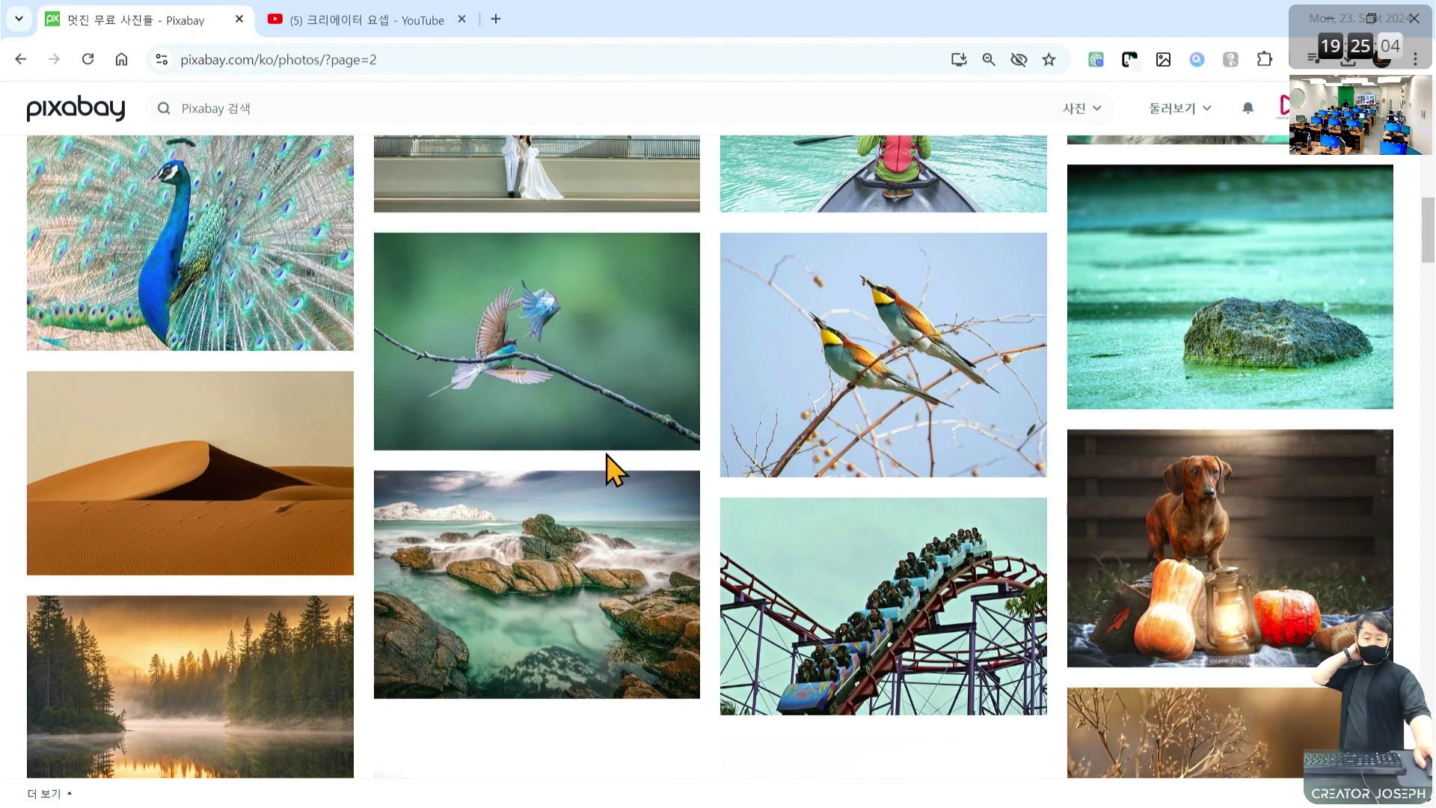
{"action": "scroll", "coordinate": [610, 448], "scroll_direction": "down", "scroll_amount": 5}
{"action": "scroll", "coordinate": [523, 442], "scroll_direction": "up", "scroll_amount": 15}
{"action": "scroll", "coordinate": [453, 471], "scroll_direction": "down", "scroll_amount": 4}
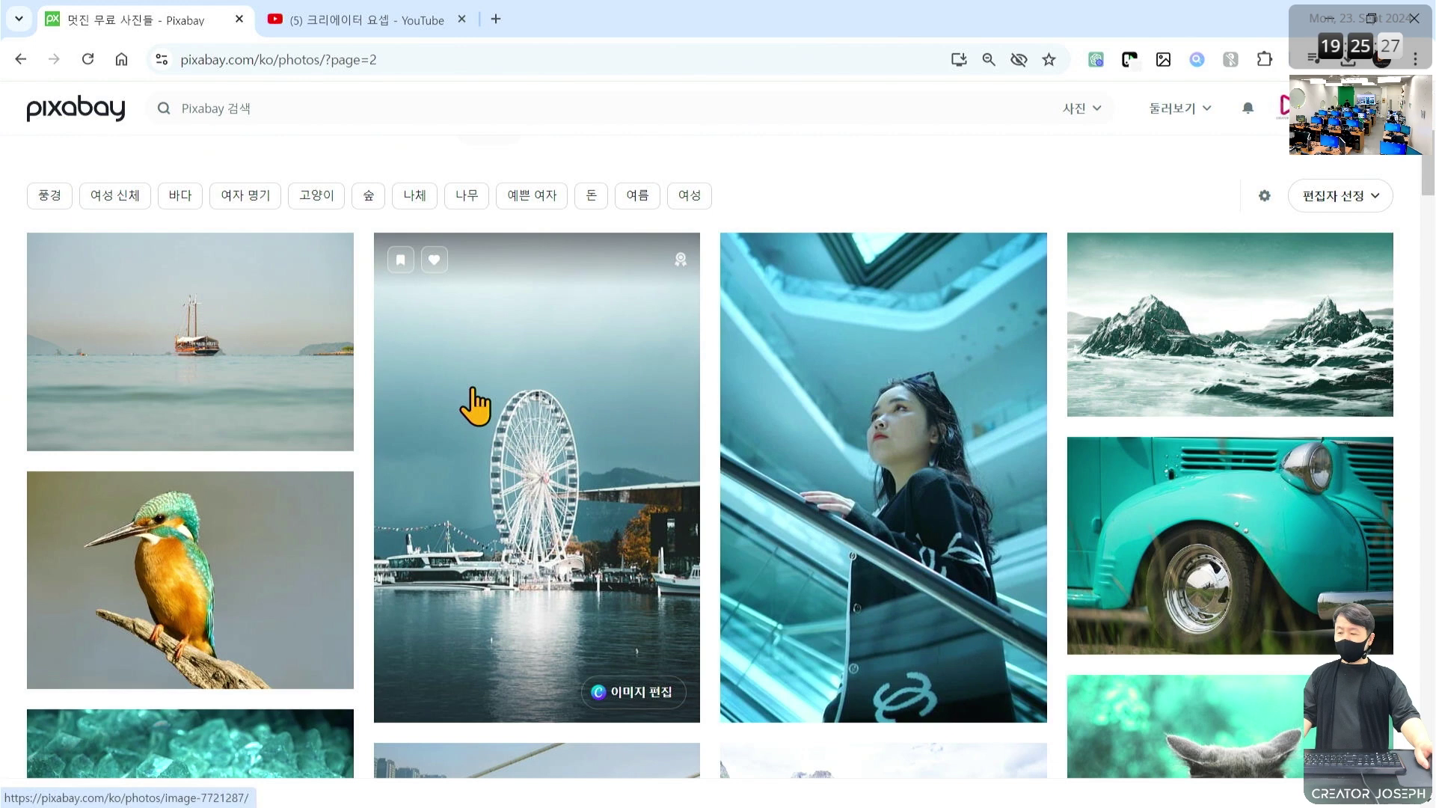
{"action": "scroll", "coordinate": [942, 528], "scroll_direction": "up", "scroll_amount": 1}
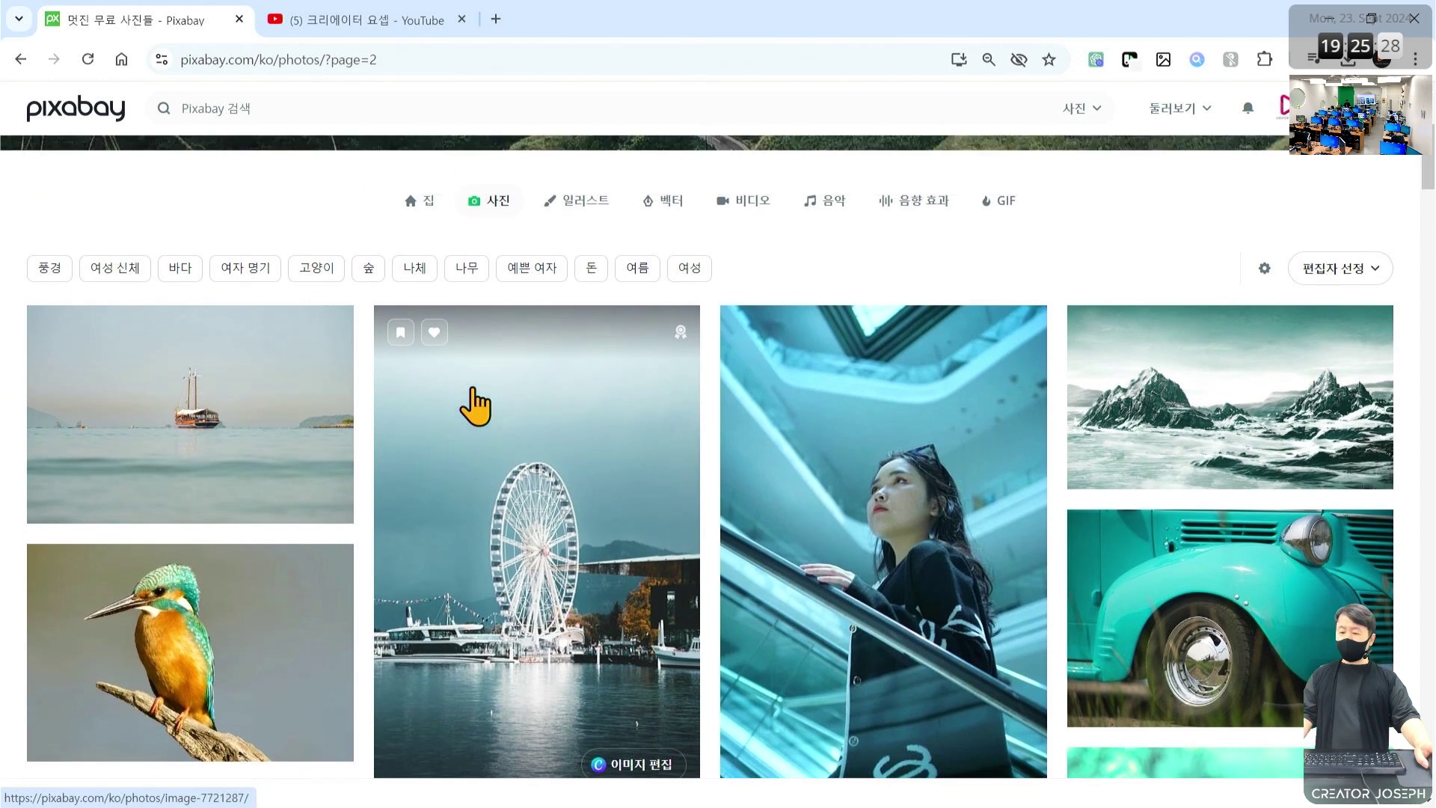
- Search Pixabay's photos for 여행
{"action": "left_click", "coordinate": [320, 107]}
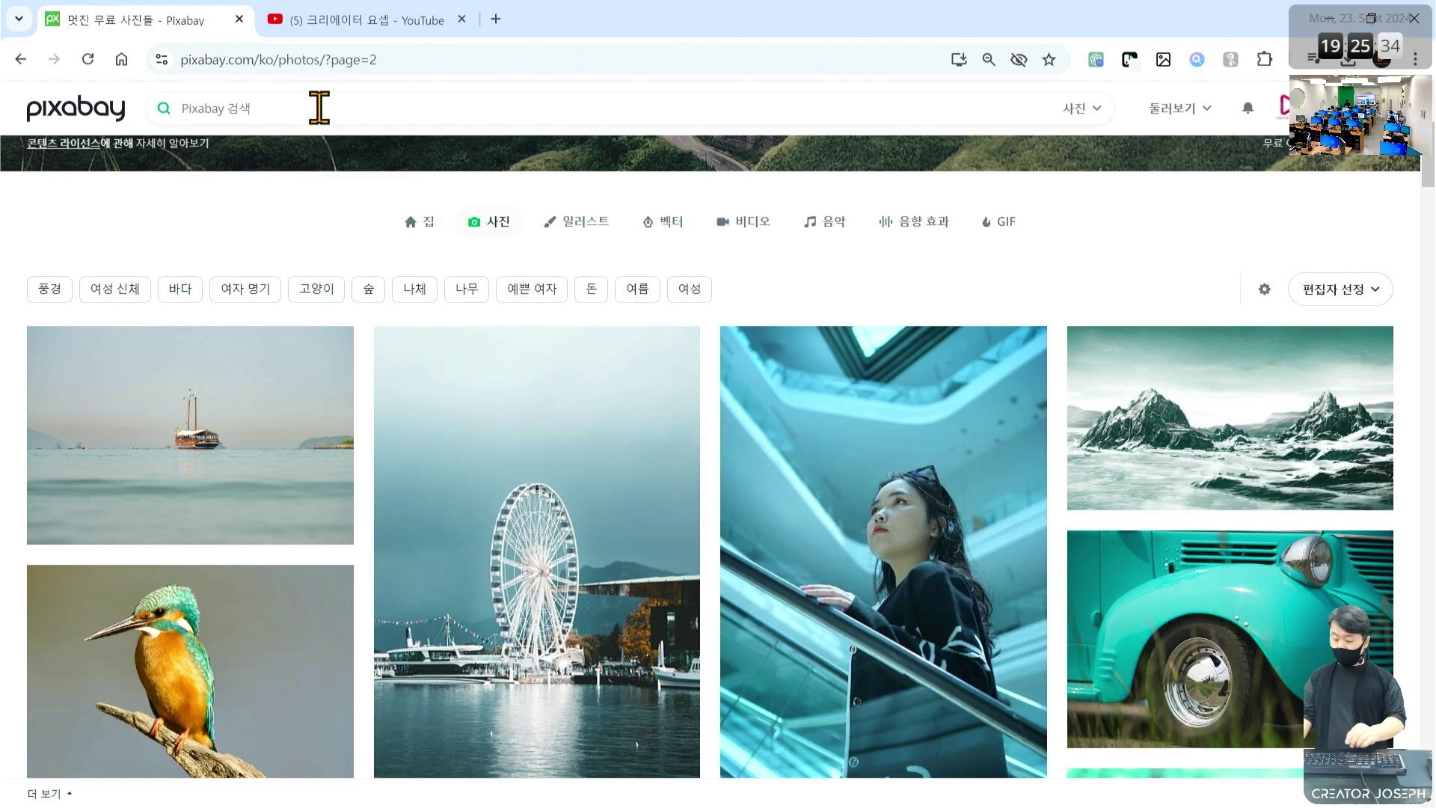
{"action": "type", "text": "dug"}
{"action": "key", "text": "BackSpace"}
{"action": "key", "text": "BackSpace"}
{"action": "key", "text": "BackSpace"}
{"action": "type", "text": "여행"}
{"action": "key", "text": "Return"}
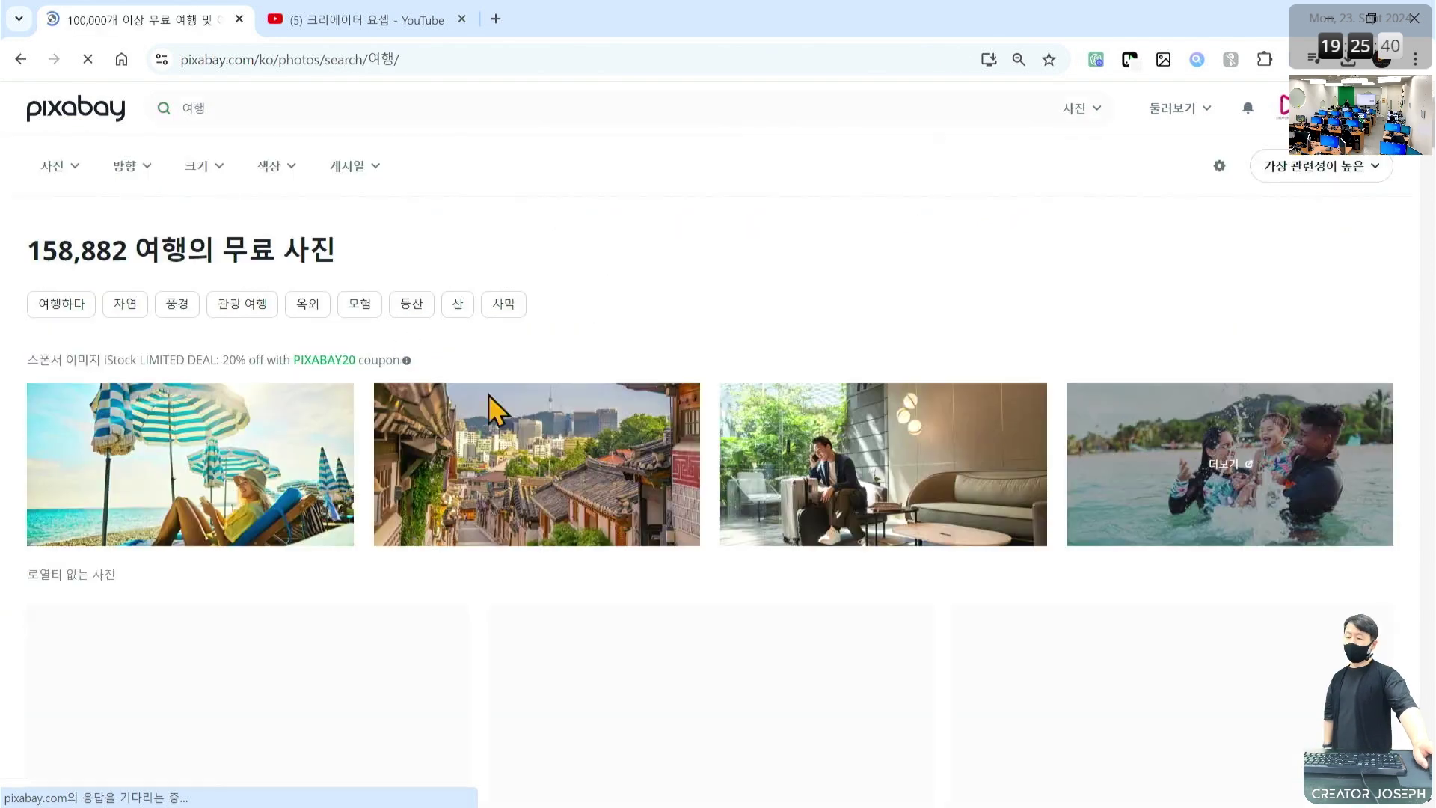
- Browse the 여행 photos, cross out the two walking-couple images, circle the beach and cliff image, and clear the marks
{"action": "scroll", "coordinate": [661, 561], "scroll_direction": "down", "scroll_amount": 7}
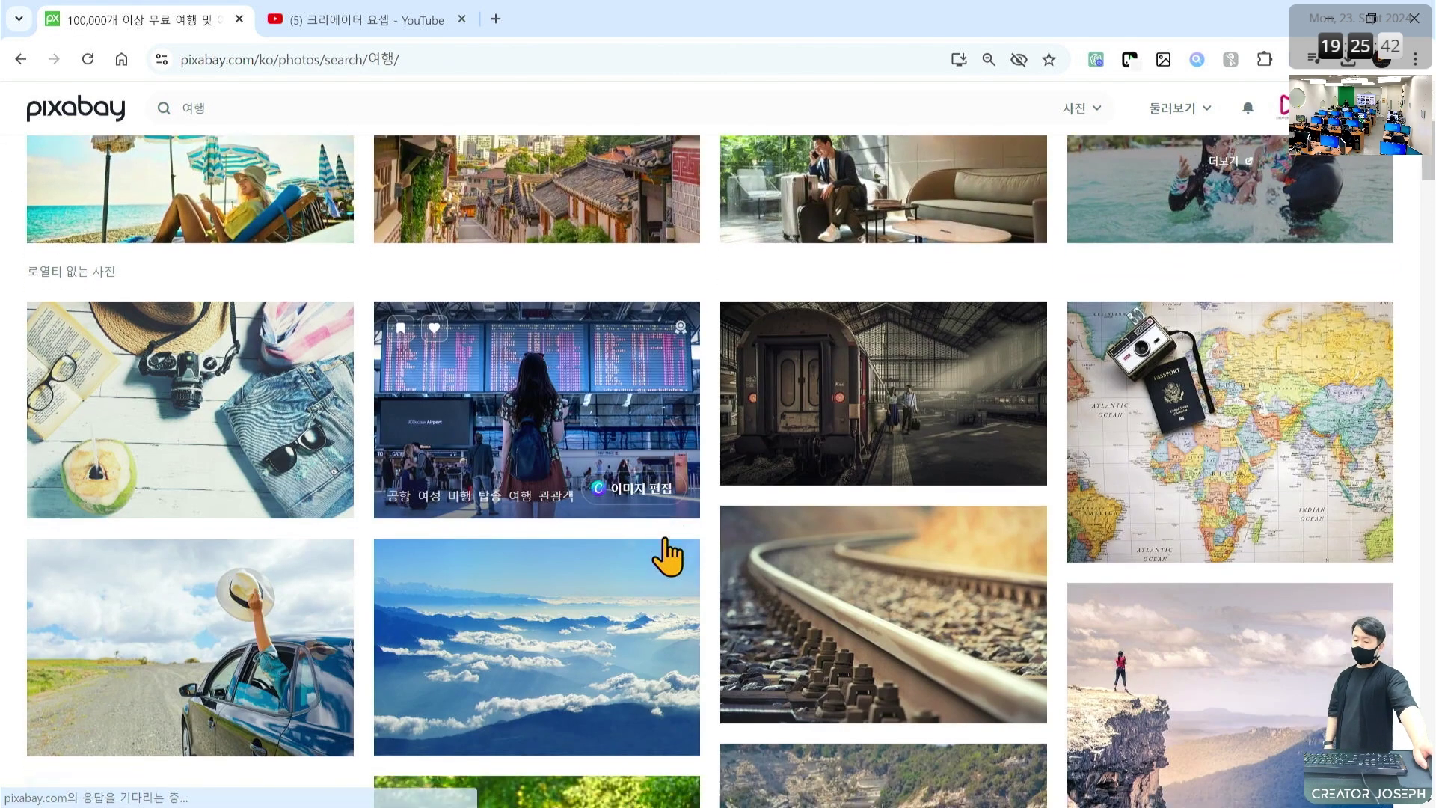
{"action": "scroll", "coordinate": [667, 545], "scroll_direction": "down", "scroll_amount": 6}
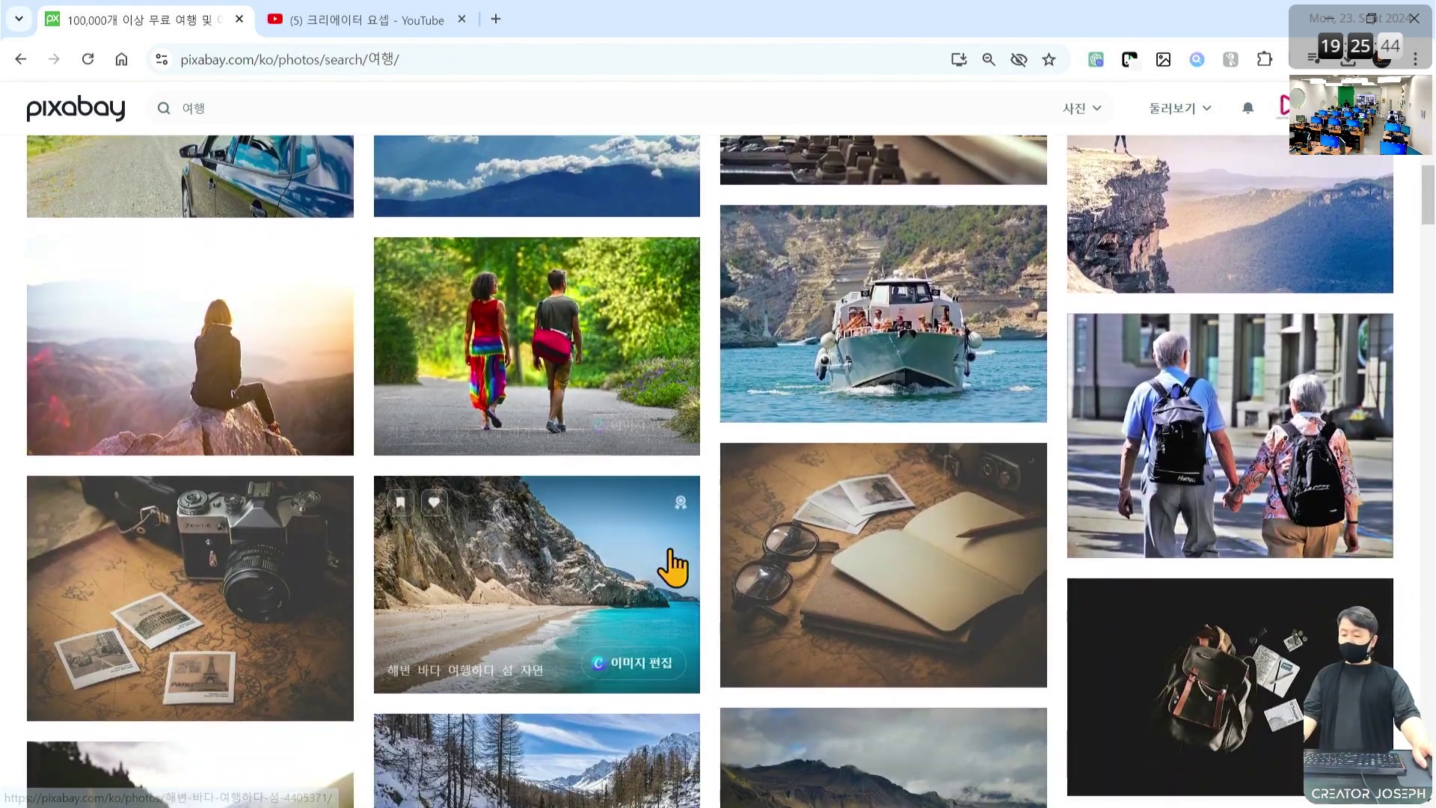
{"action": "scroll", "coordinate": [672, 568], "scroll_direction": "down", "scroll_amount": 4}
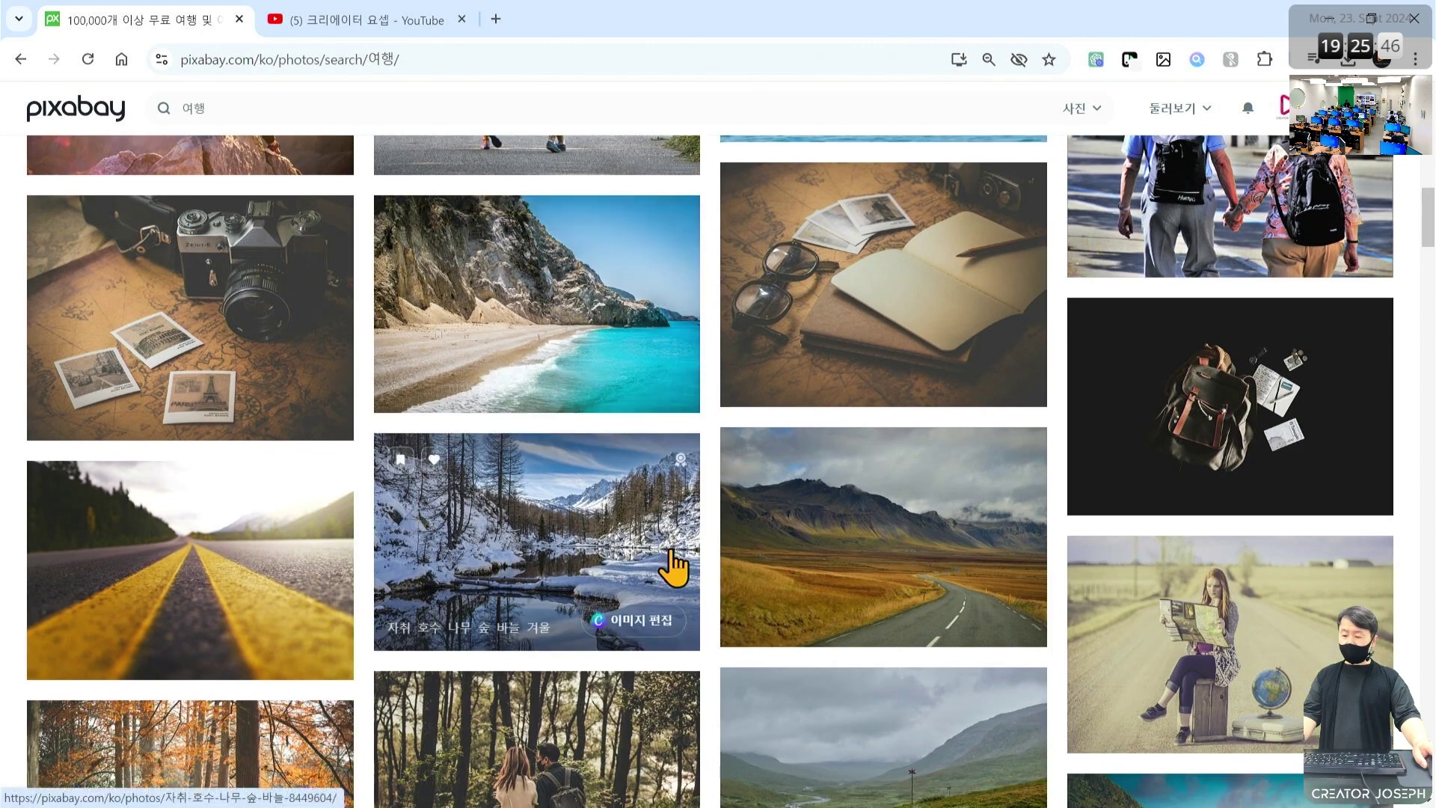
{"action": "scroll", "coordinate": [730, 561], "scroll_direction": "up", "scroll_amount": 4}
{"action": "left_click_drag", "start_coordinate": [1318, 247], "coordinate": [1162, 392]}
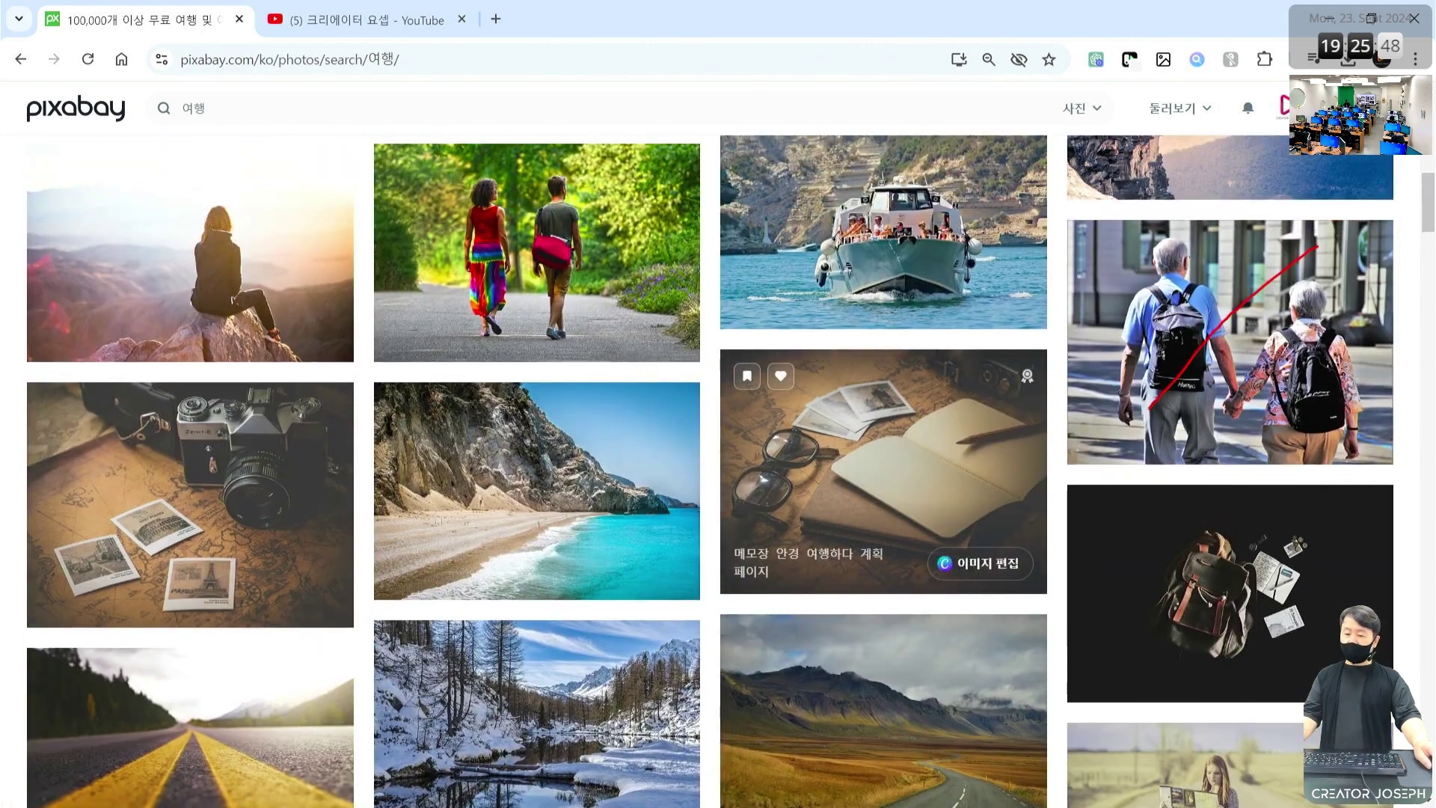
{"action": "left_click_drag", "start_coordinate": [1152, 228], "coordinate": [1274, 406]}
{"action": "left_click_drag", "start_coordinate": [616, 163], "coordinate": [483, 320]}
{"action": "left_click_drag", "start_coordinate": [471, 187], "coordinate": [545, 293]}
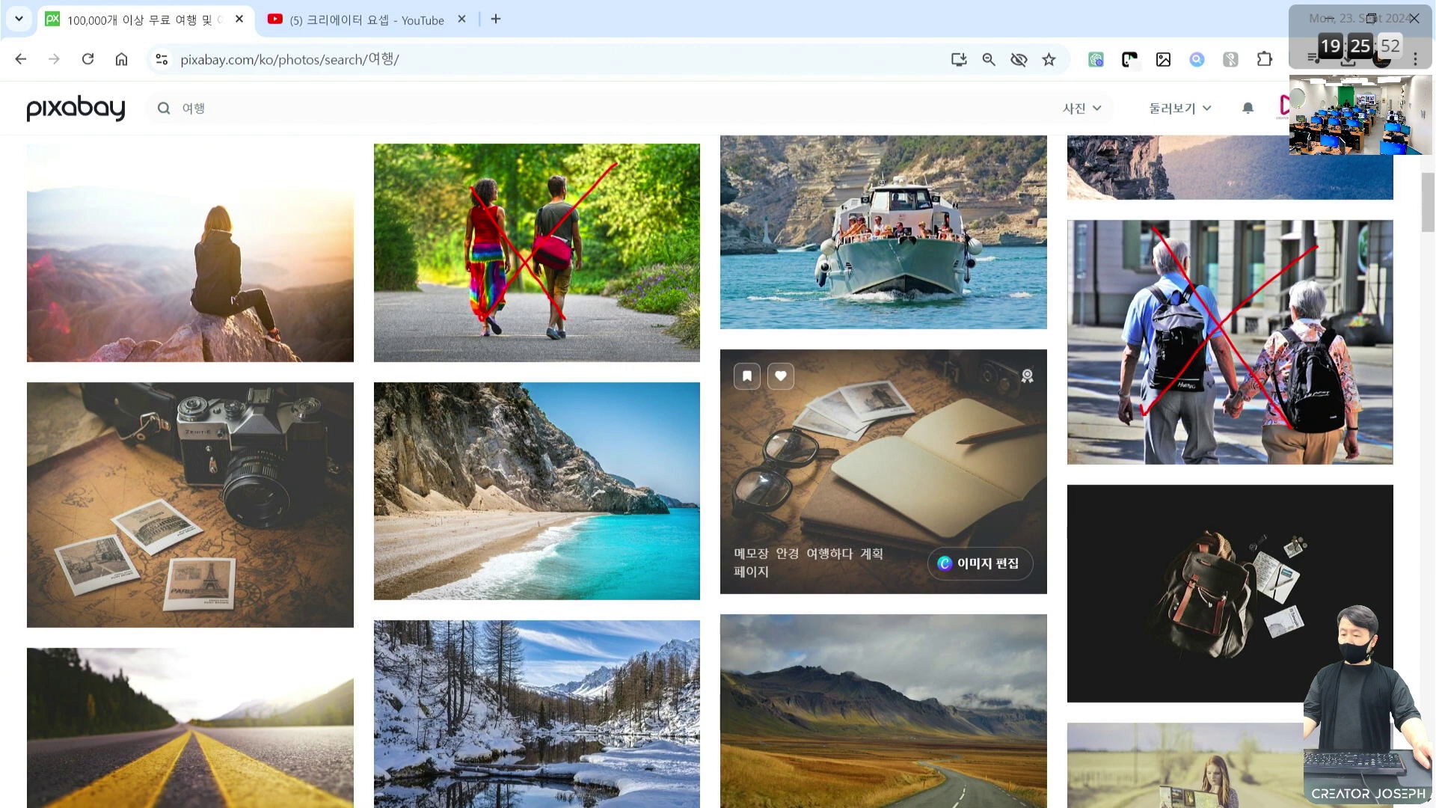
{"action": "mouse_move", "coordinate": [594, 557]}
{"action": "left_mouse_down"}
{"action": "mouse_move", "coordinate": [521, 577]}
{"action": "mouse_move", "coordinate": [442, 533]}
{"action": "mouse_move", "coordinate": [513, 437]}
{"action": "mouse_move", "coordinate": [597, 481]}
{"action": "mouse_move", "coordinate": [602, 557]}
{"action": "left_mouse_up"}
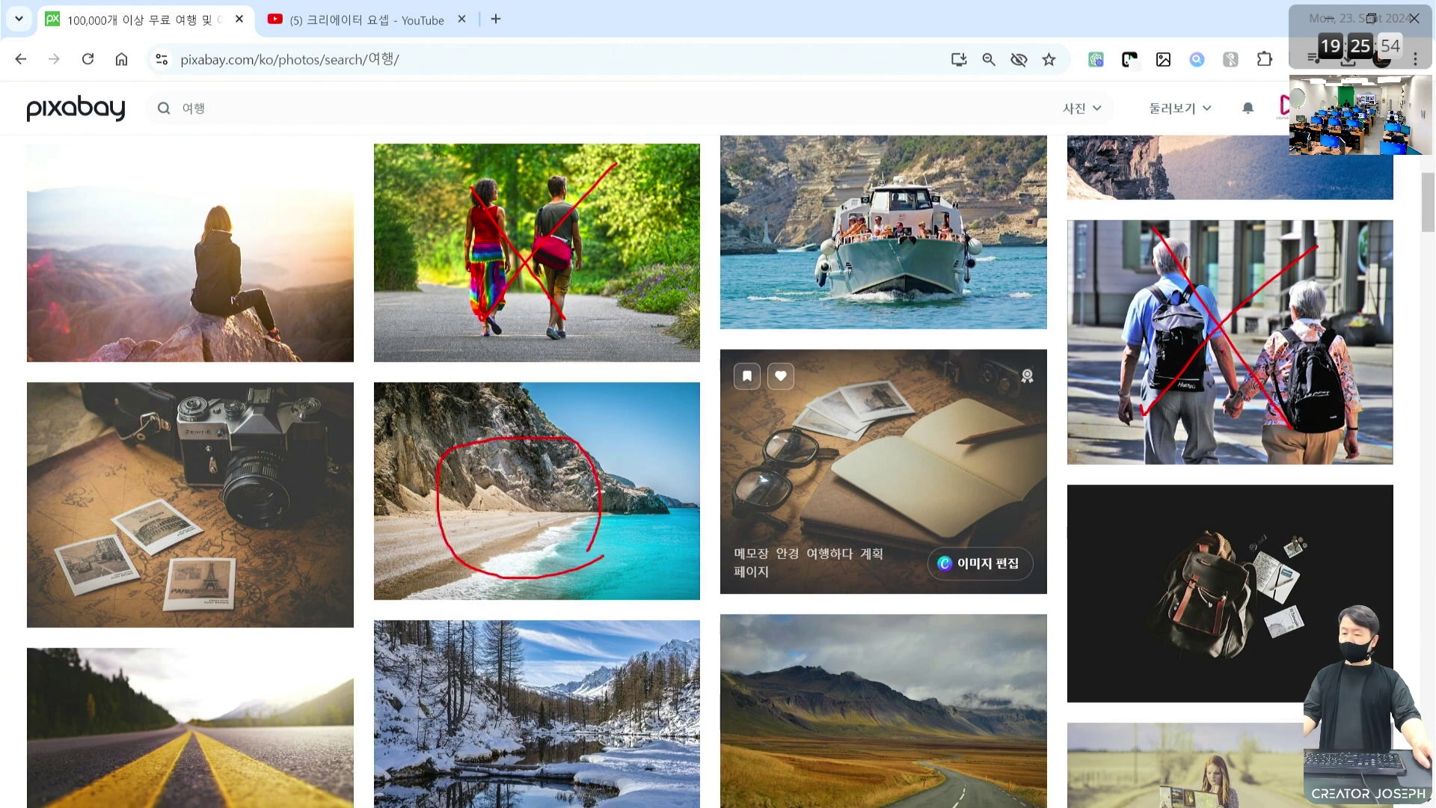
{"action": "key", "text": "Escape"}
- Cross out the photo of the woman reading a map beside a globe, and clear the mark
{"action": "scroll", "coordinate": [590, 561], "scroll_direction": "down", "scroll_amount": 5}
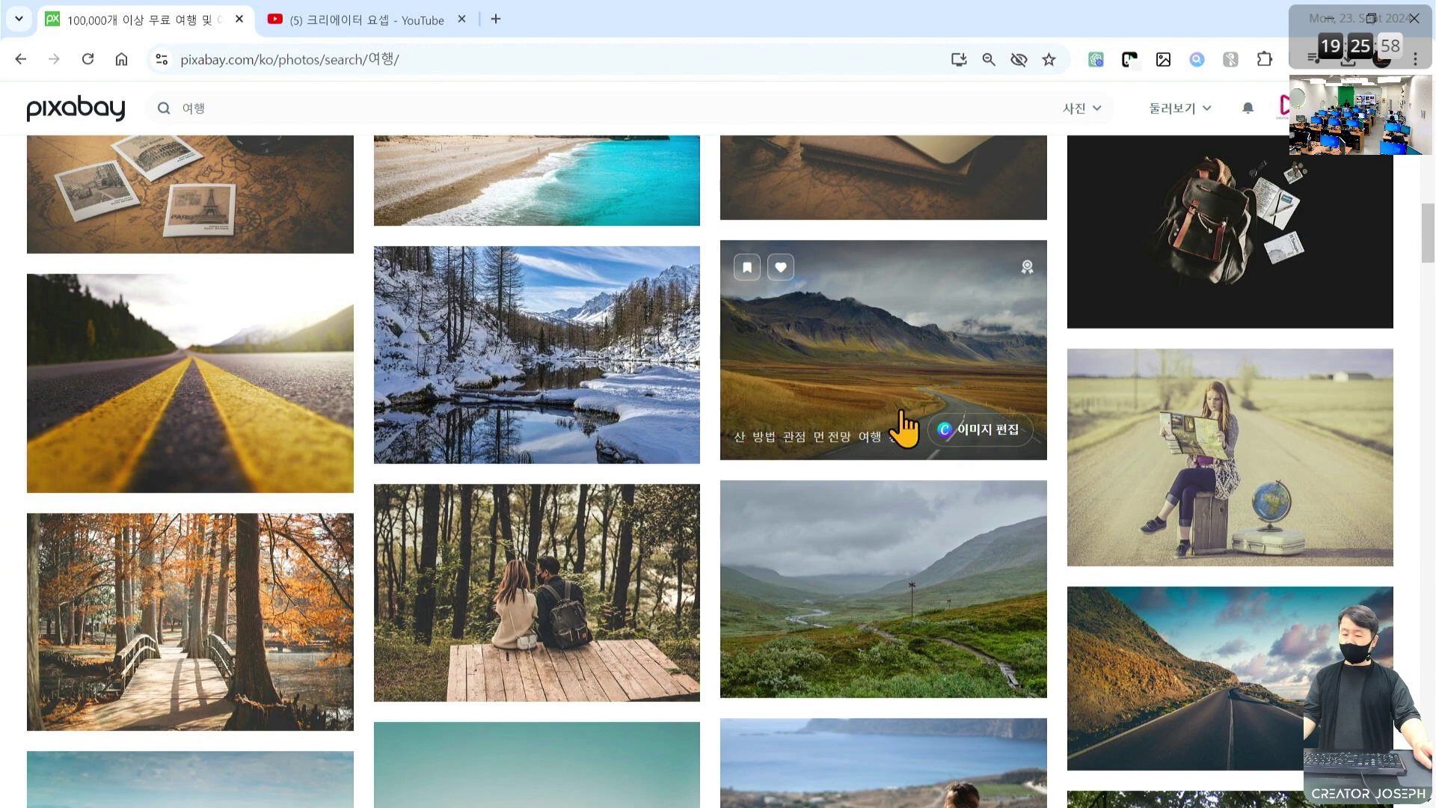
{"action": "left_click_drag", "start_coordinate": [1144, 537], "coordinate": [1283, 379]}
{"action": "left_click_drag", "start_coordinate": [1173, 380], "coordinate": [1277, 527]}
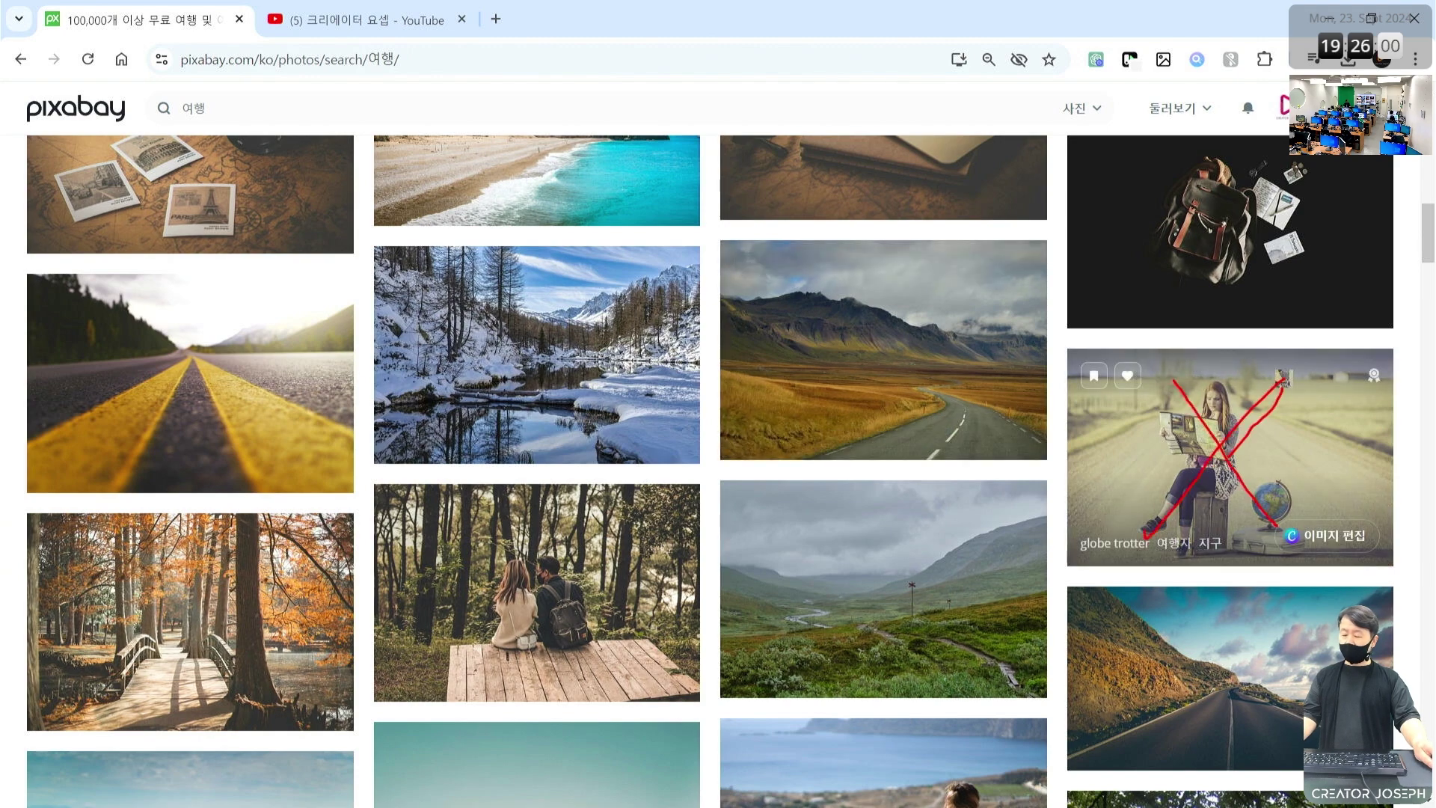
{"action": "key", "text": "Escape"}
- Open the photo of the woman sitting beside the poppy field, mark a horizontal banner band and circle her head, and clear the marks
{"action": "scroll", "coordinate": [601, 575], "scroll_direction": "down", "scroll_amount": 6}
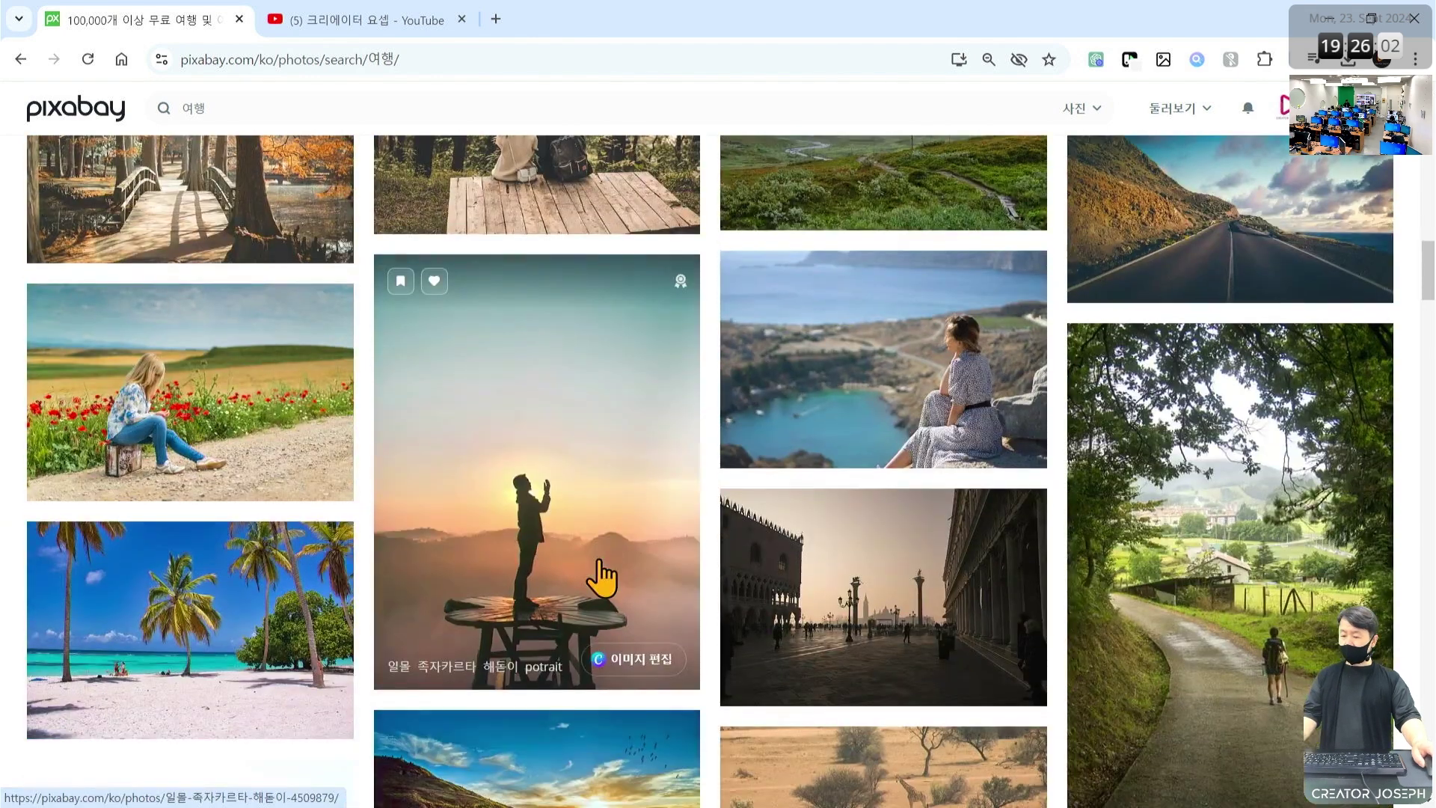
{"action": "scroll", "coordinate": [600, 576], "scroll_direction": "down", "scroll_amount": 1}
{"action": "left_click", "coordinate": [186, 327]}
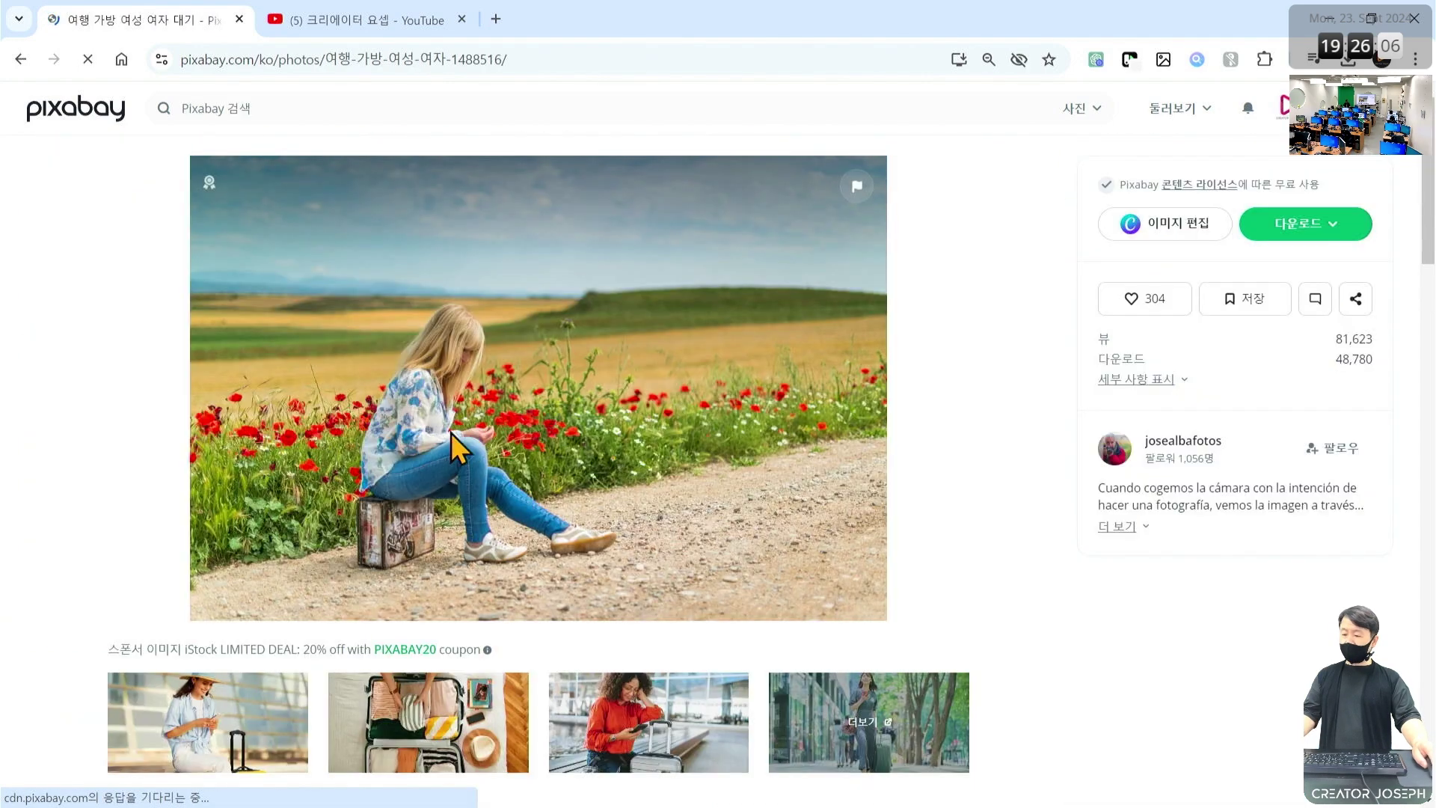
{"action": "mouse_move", "coordinate": [200, 313]}
{"action": "left_mouse_down"}
{"action": "mouse_move", "coordinate": [484, 334]}
{"action": "mouse_move", "coordinate": [829, 329]}
{"action": "mouse_move", "coordinate": [897, 317]}
{"action": "left_mouse_up"}
{"action": "left_click_drag", "start_coordinate": [191, 460], "coordinate": [889, 461]}
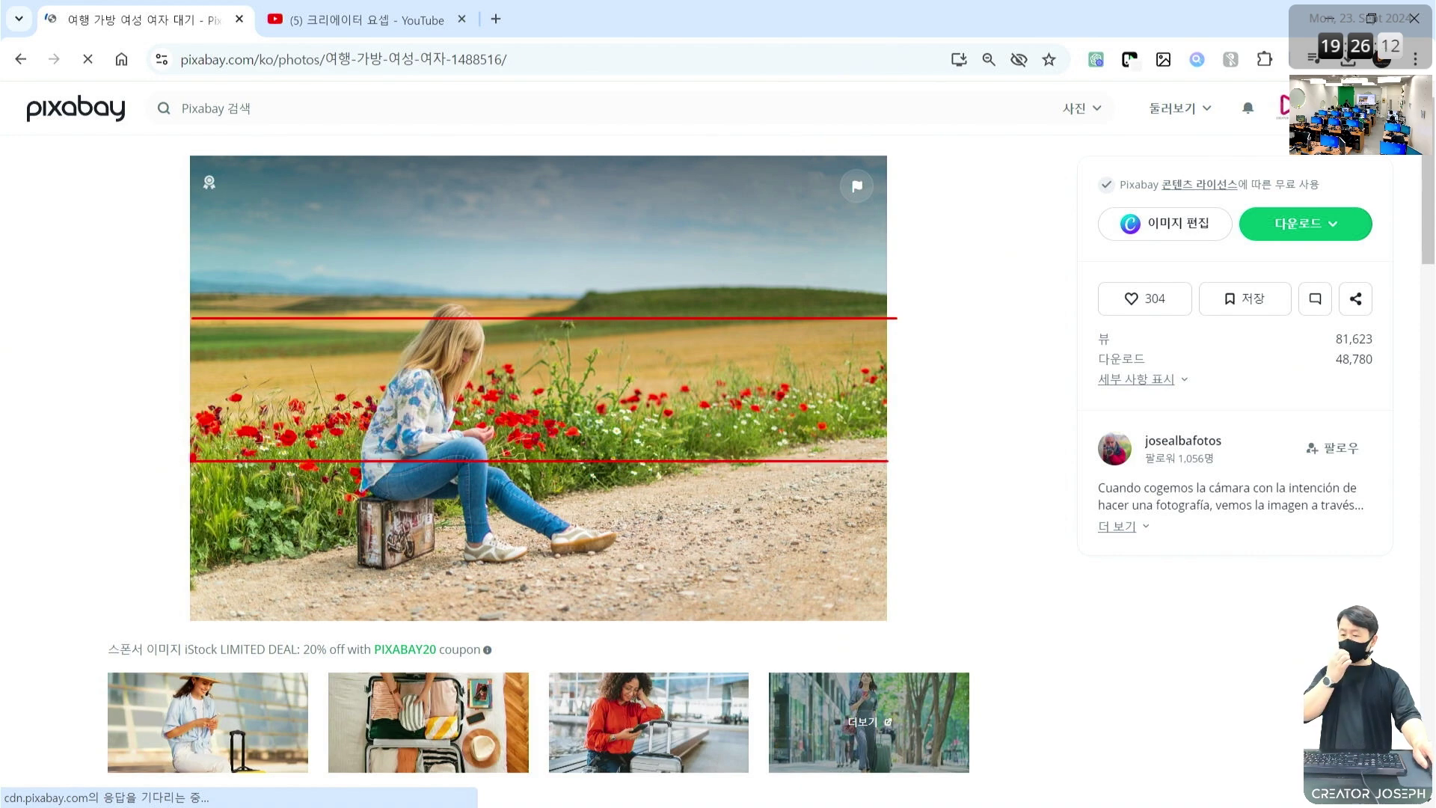
{"action": "mouse_move", "coordinate": [423, 391]}
{"action": "left_mouse_down"}
{"action": "mouse_move", "coordinate": [452, 413]}
{"action": "mouse_move", "coordinate": [499, 404]}
{"action": "left_mouse_up"}
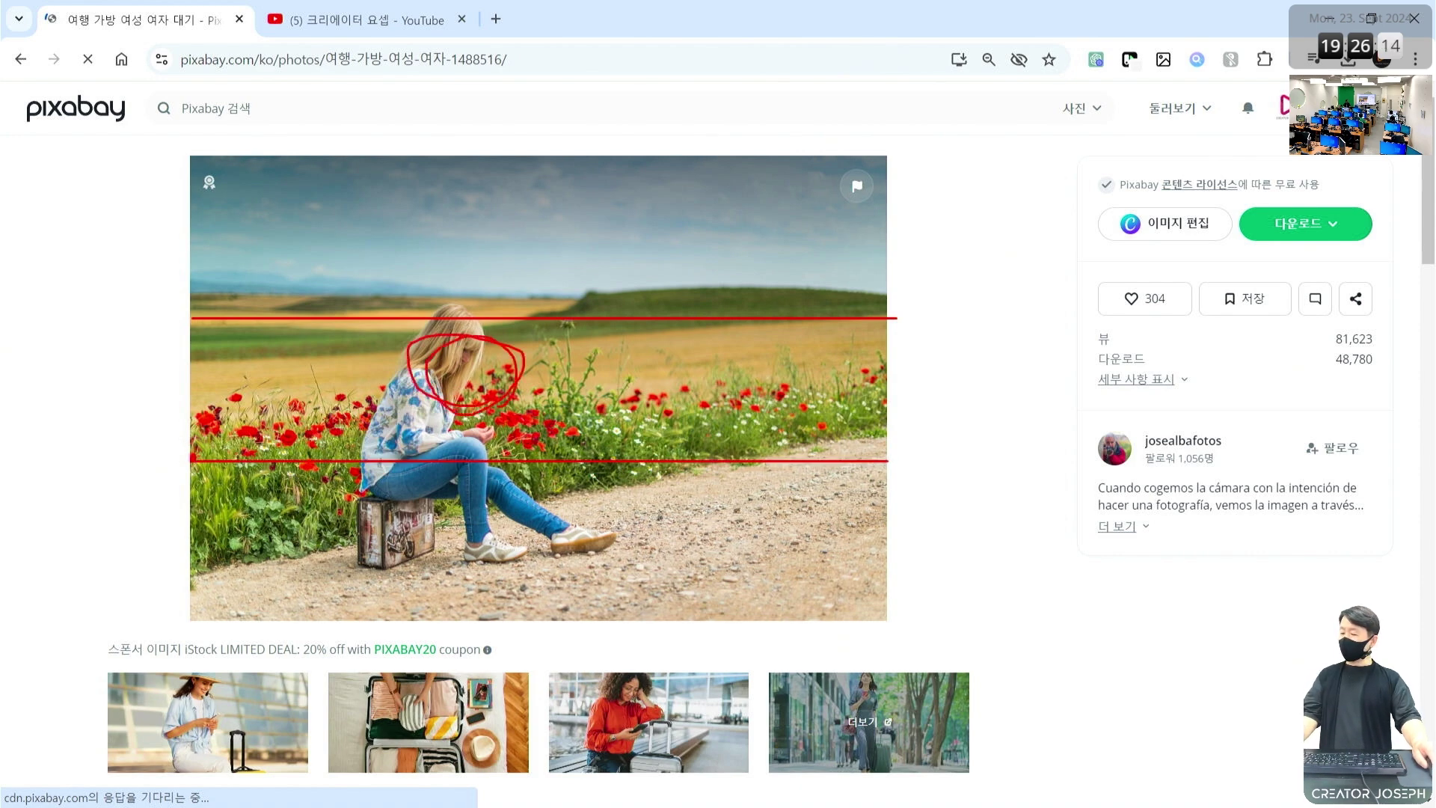
{"action": "key", "text": "Escape"}
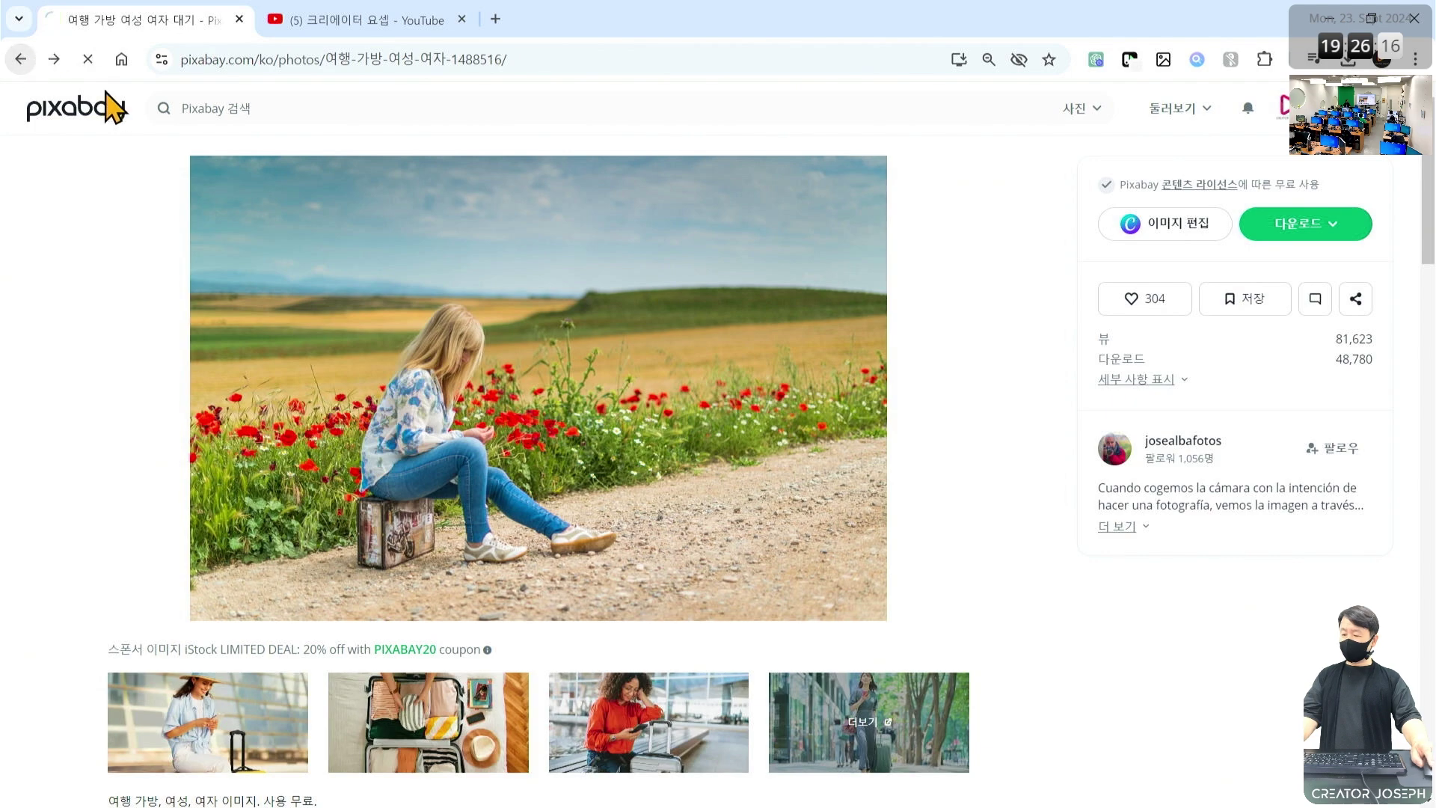
- Return to the 여행 results, view the photo of the boat beside the rocky cliff, and go back to the results
{"action": "left_click", "coordinate": [21, 59]}
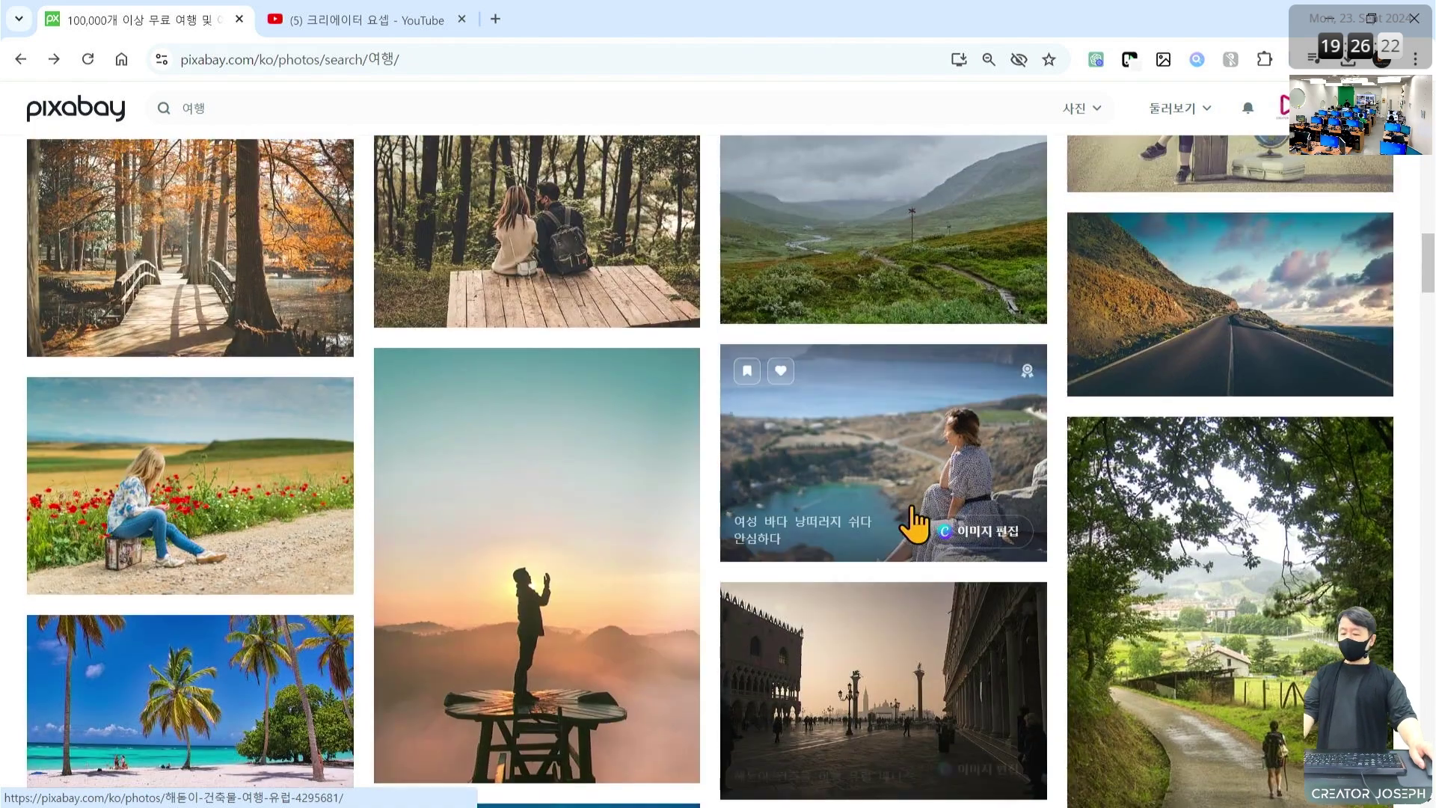
{"action": "scroll", "coordinate": [896, 553], "scroll_direction": "down", "scroll_amount": 2}
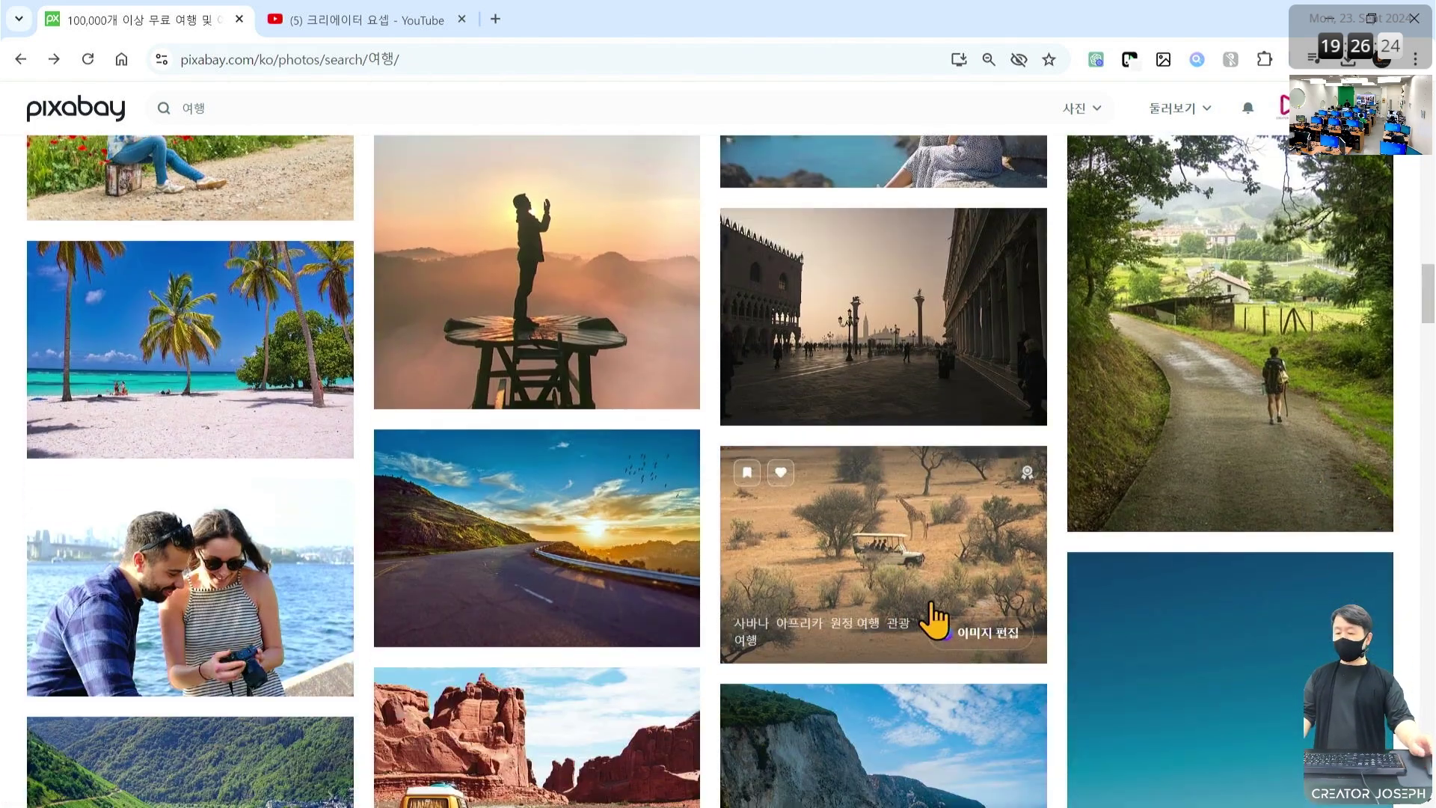
{"action": "scroll", "coordinate": [931, 609], "scroll_direction": "down", "scroll_amount": 3}
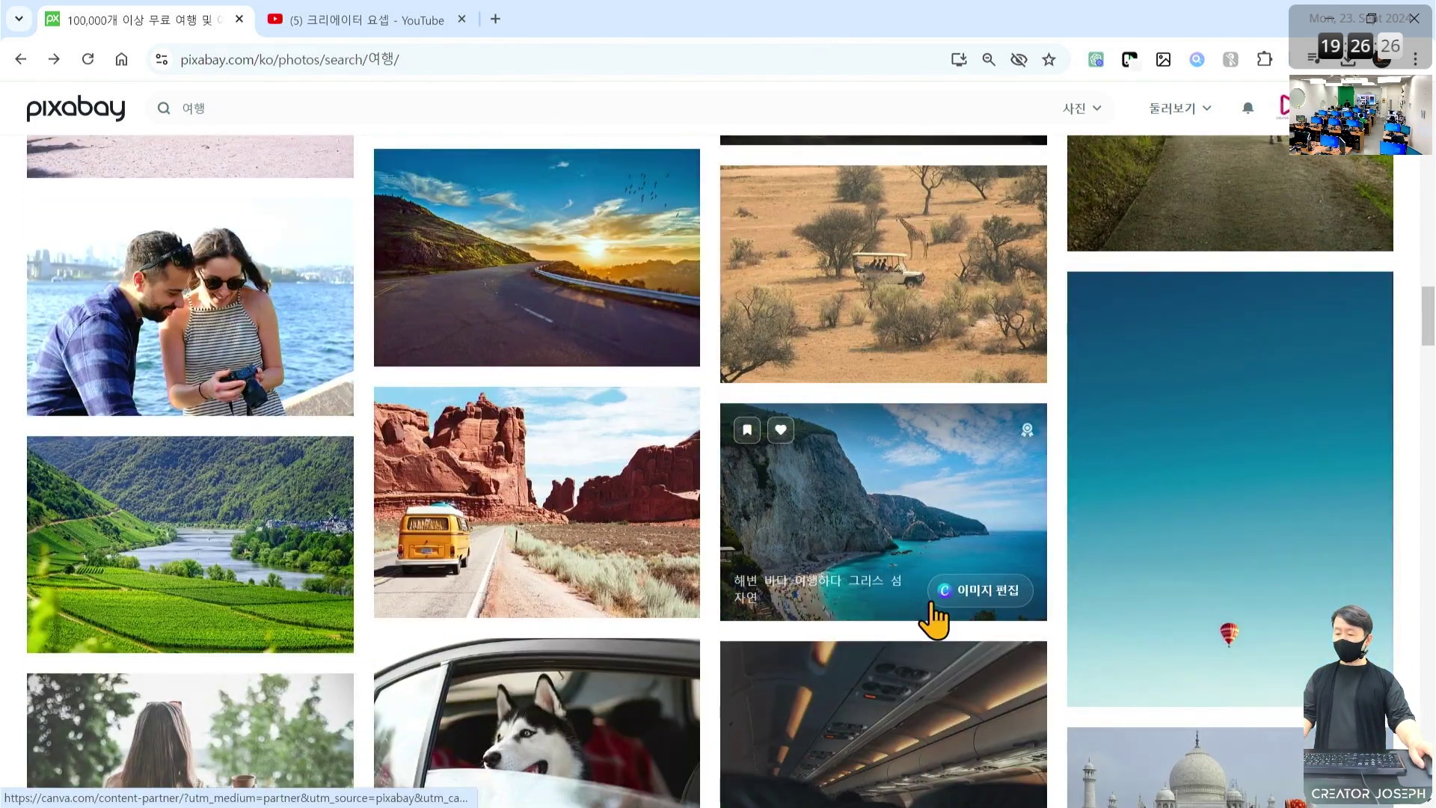
{"action": "scroll", "coordinate": [932, 618], "scroll_direction": "down", "scroll_amount": 4}
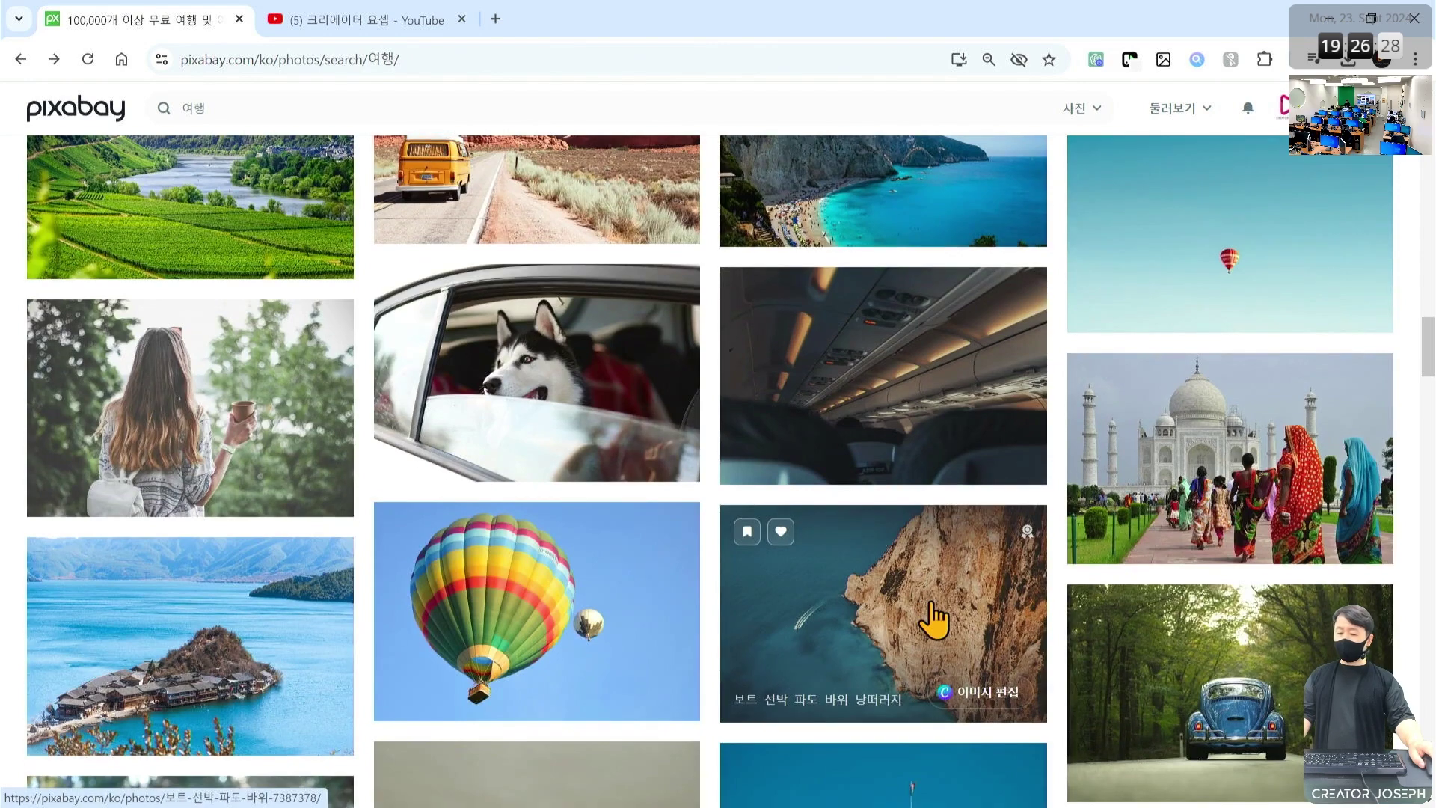
{"action": "scroll", "coordinate": [933, 618], "scroll_direction": "down", "scroll_amount": 2}
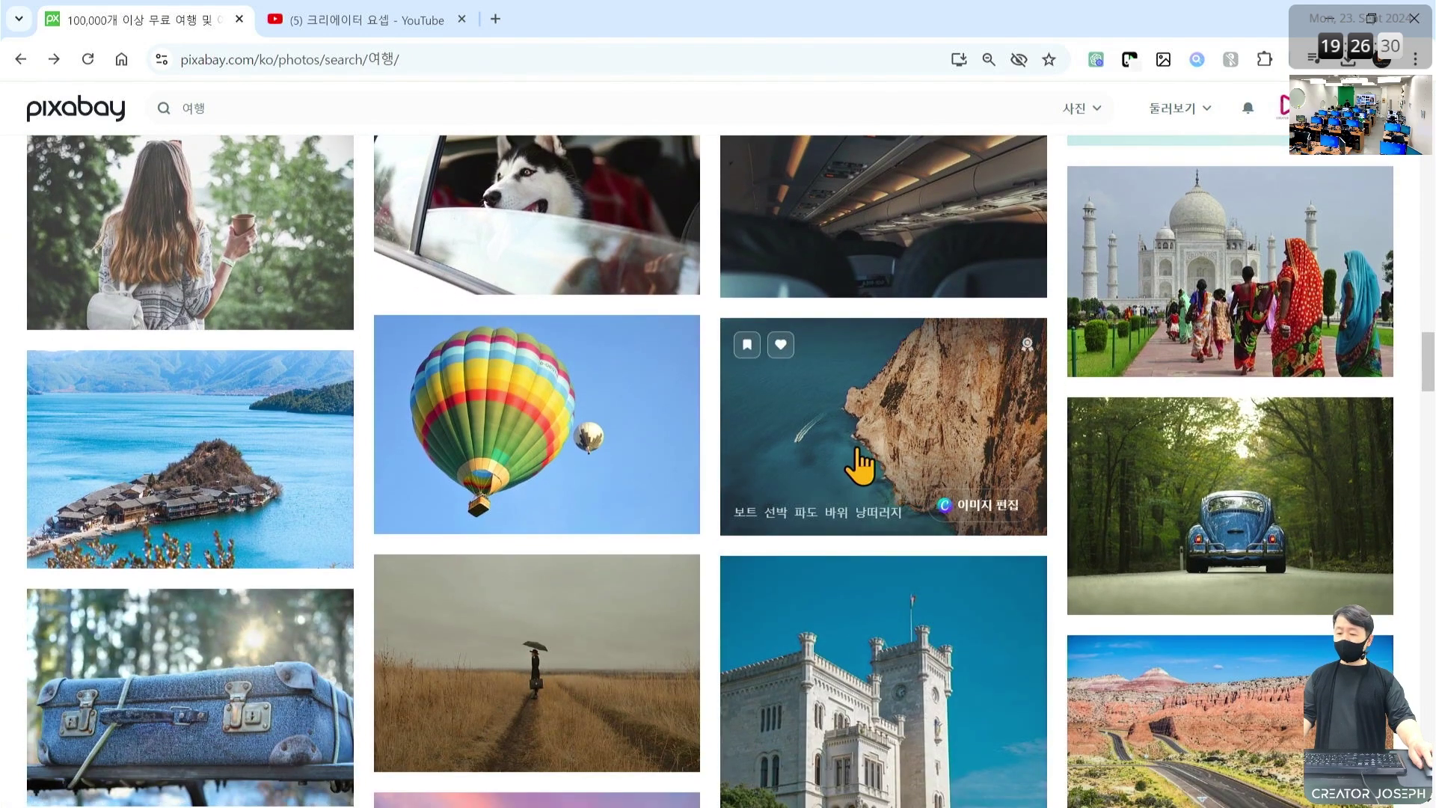
{"action": "left_click", "coordinate": [861, 464]}
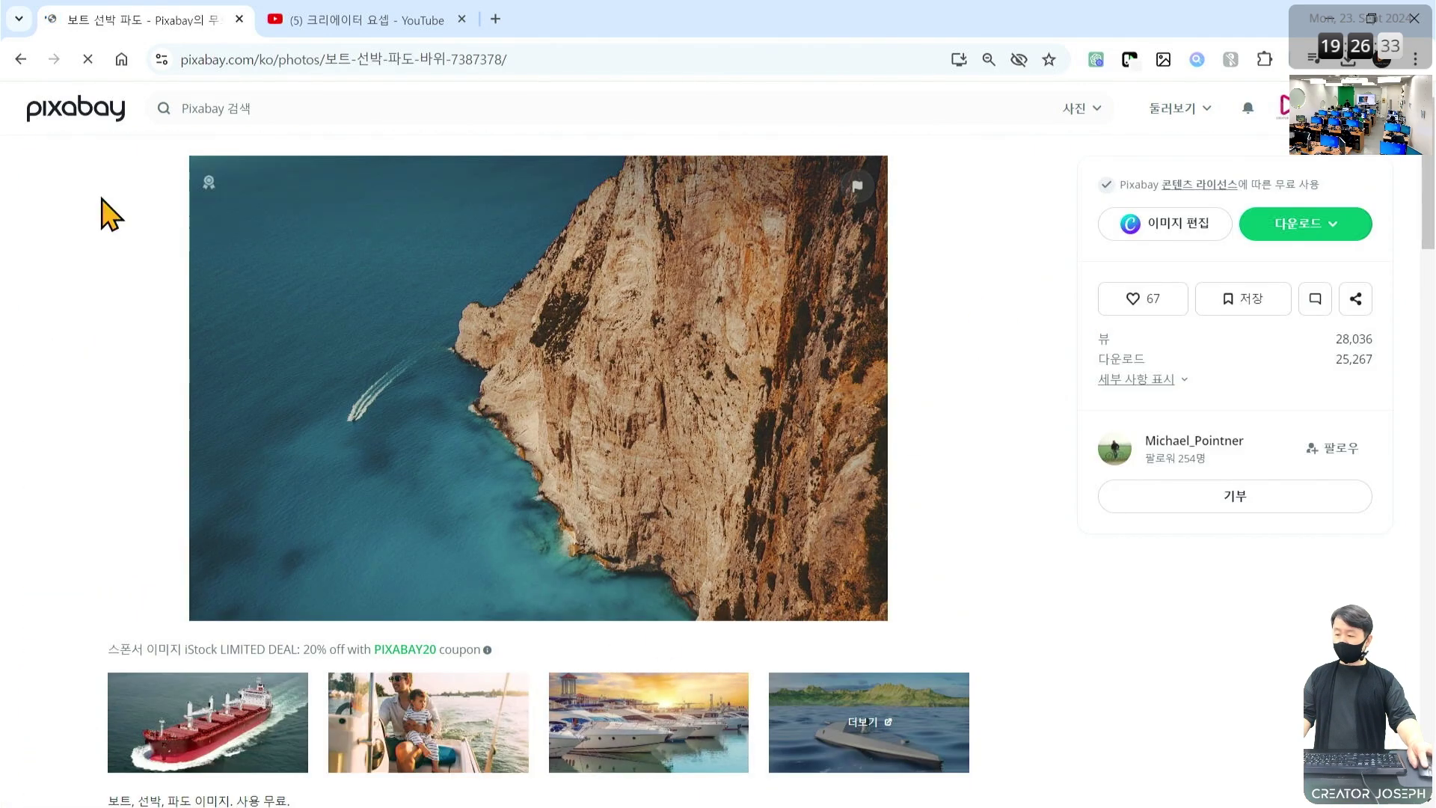
{"action": "left_click", "coordinate": [20, 59]}
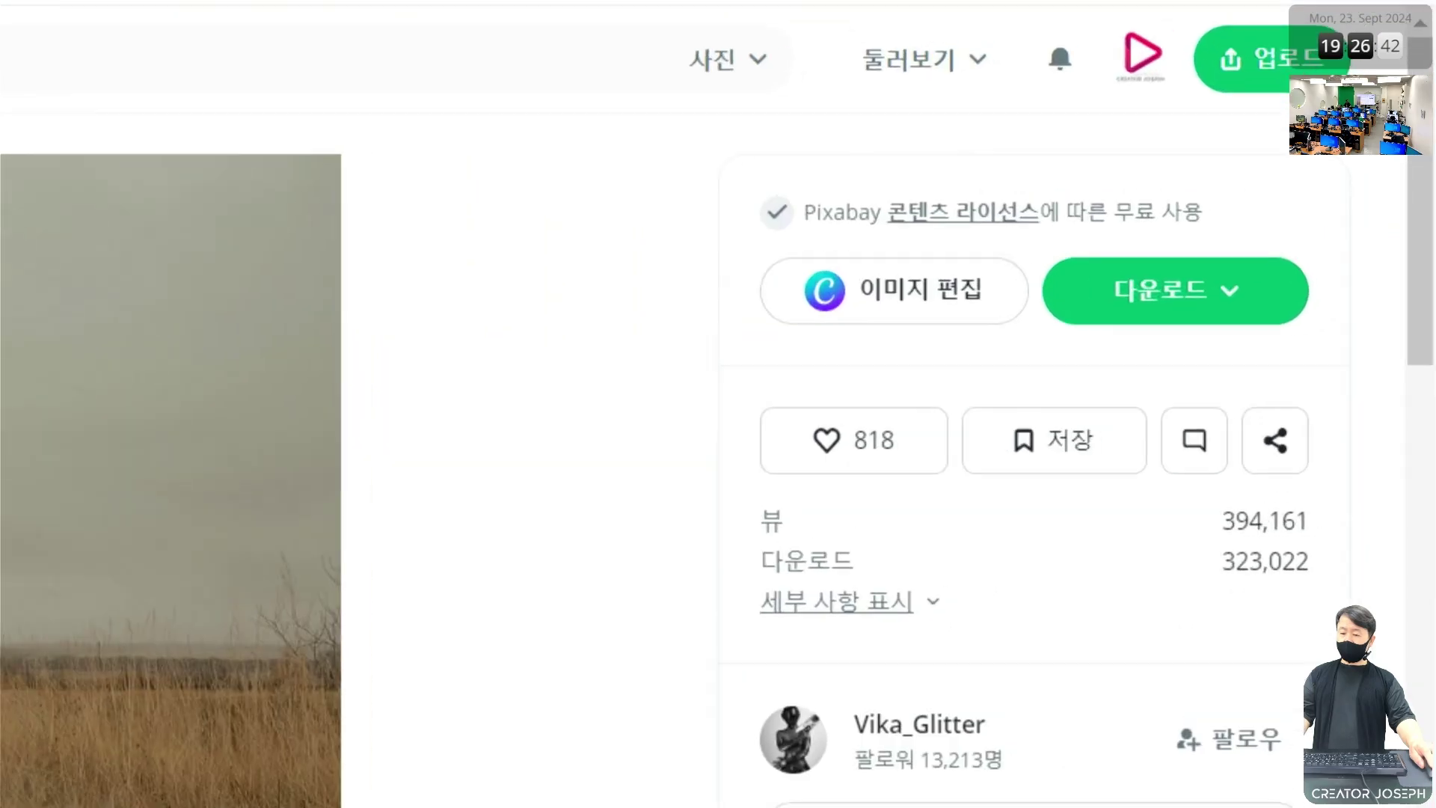
- Open the download options of the field photo on Pixabay
{"action": "left_click", "coordinate": [1231, 297]}
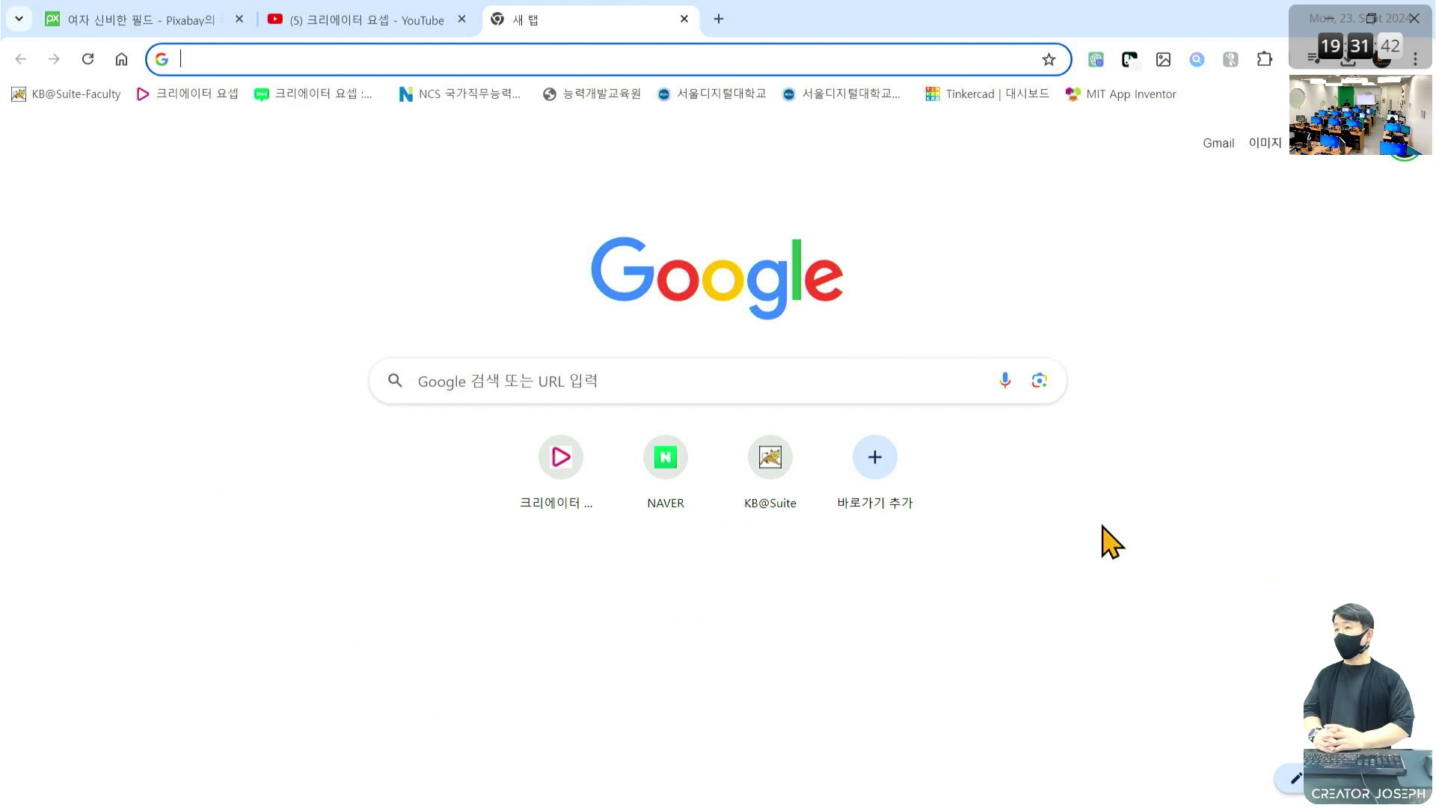
- Search Google for 어도비 파이어플라이 and open the Adobe Firefly result
{"action": "left_click", "coordinate": [807, 394]}
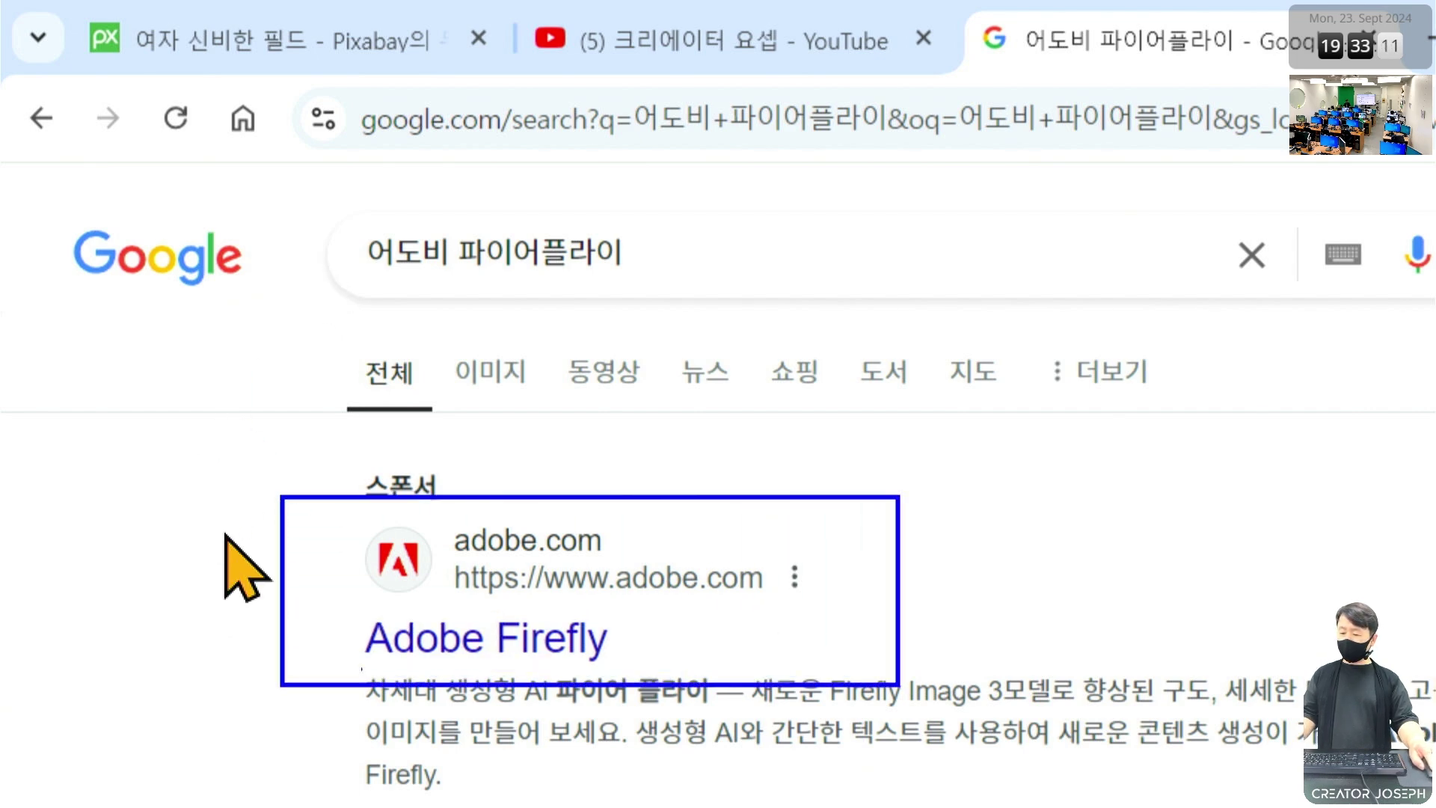
{"action": "left_click", "coordinate": [524, 638]}
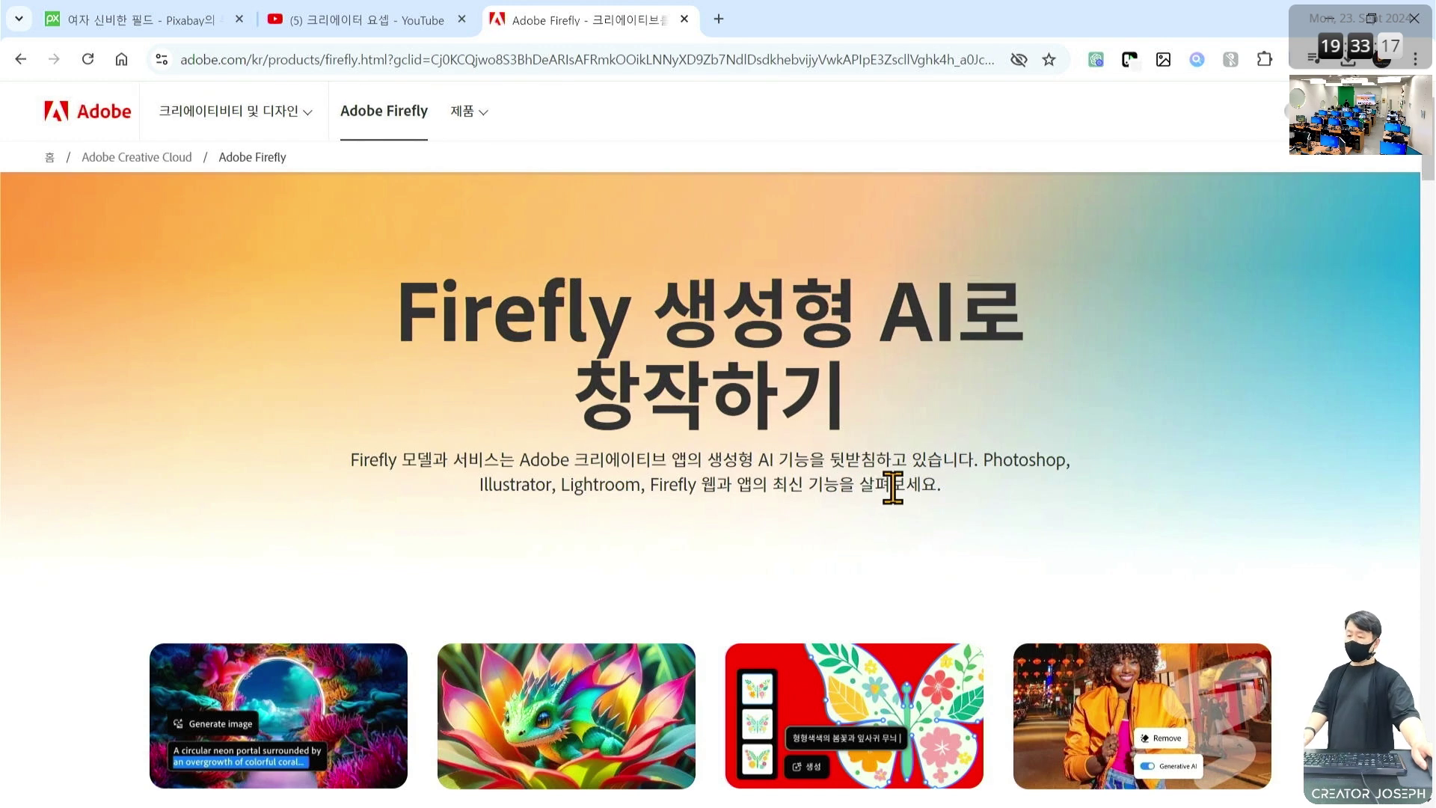
- Box the 텍스트를 이미지로 feature, underline and check its Firefly로 생성하기 link, and open that link
{"action": "scroll", "coordinate": [760, 447], "scroll_direction": "down", "scroll_amount": 2}
{"action": "scroll", "coordinate": [760, 447], "scroll_direction": "down", "scroll_amount": 2}
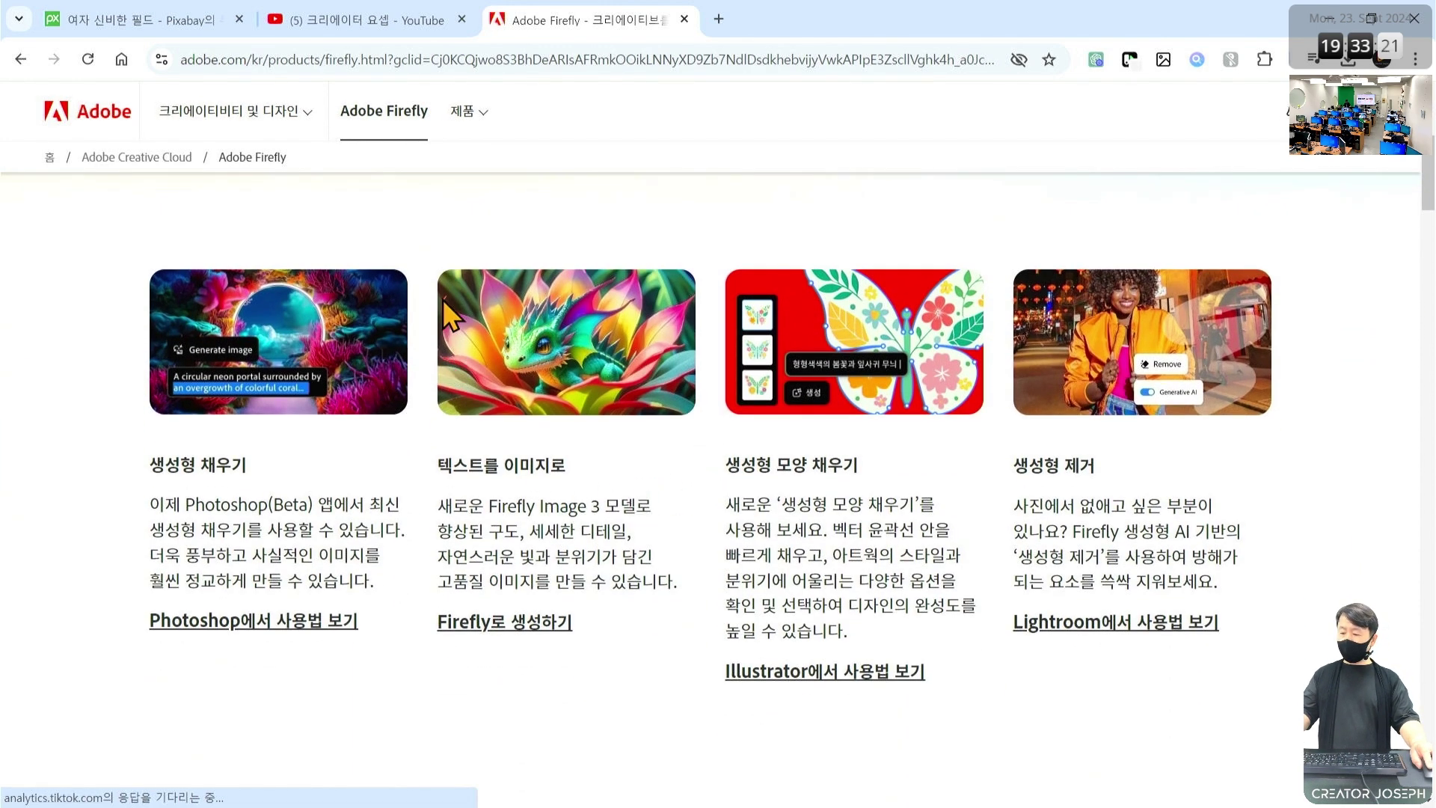
{"action": "mouse_move", "coordinate": [427, 253]}
{"action": "left_mouse_down"}
{"action": "mouse_move", "coordinate": [606, 500]}
{"action": "mouse_move", "coordinate": [724, 711]}
{"action": "mouse_move", "coordinate": [705, 701]}
{"action": "left_mouse_up"}
{"action": "left_click_drag", "start_coordinate": [431, 648], "coordinate": [596, 650]}
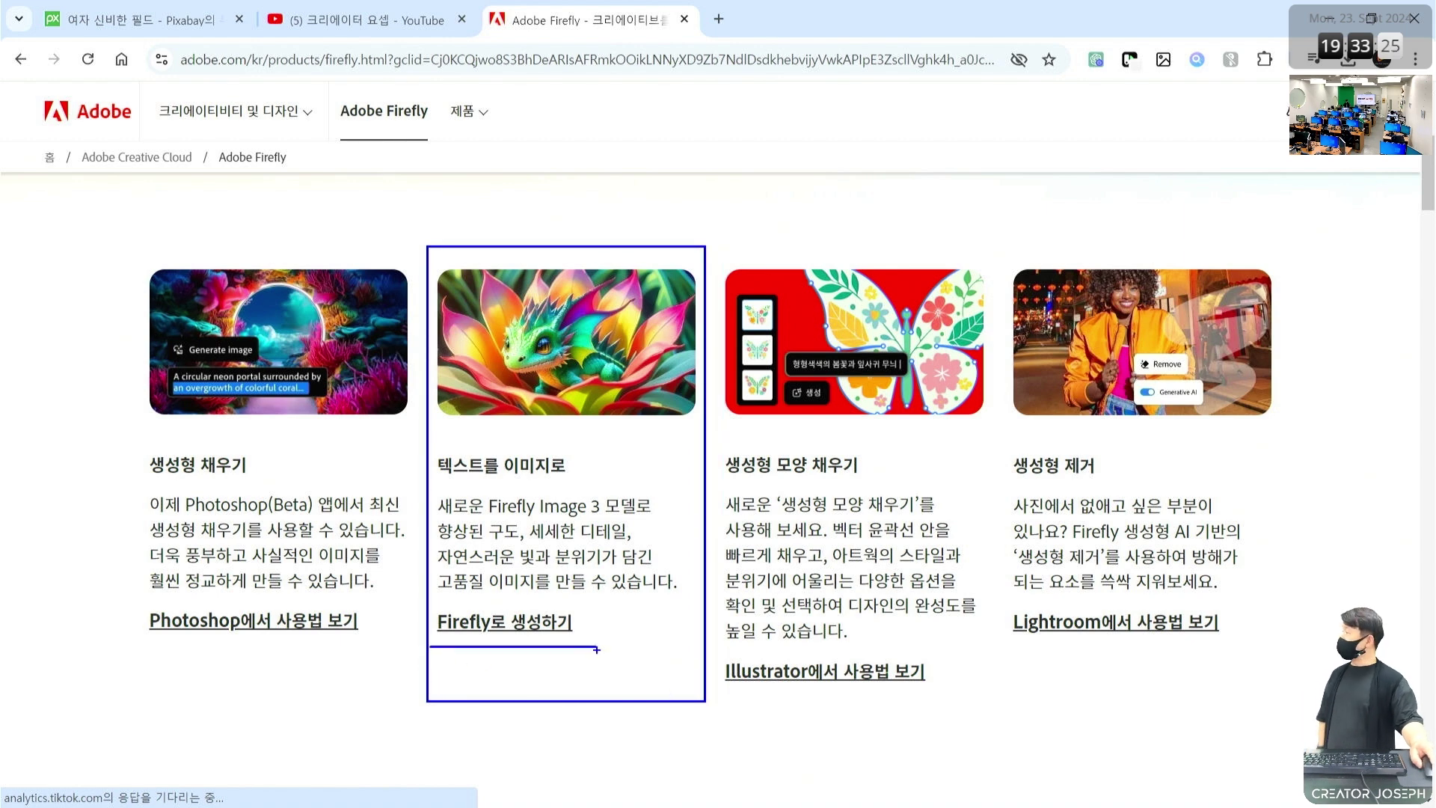
{"action": "mouse_move", "coordinate": [509, 572]}
{"action": "left_mouse_down"}
{"action": "mouse_move", "coordinate": [525, 606]}
{"action": "mouse_move", "coordinate": [543, 555]}
{"action": "left_mouse_up"}
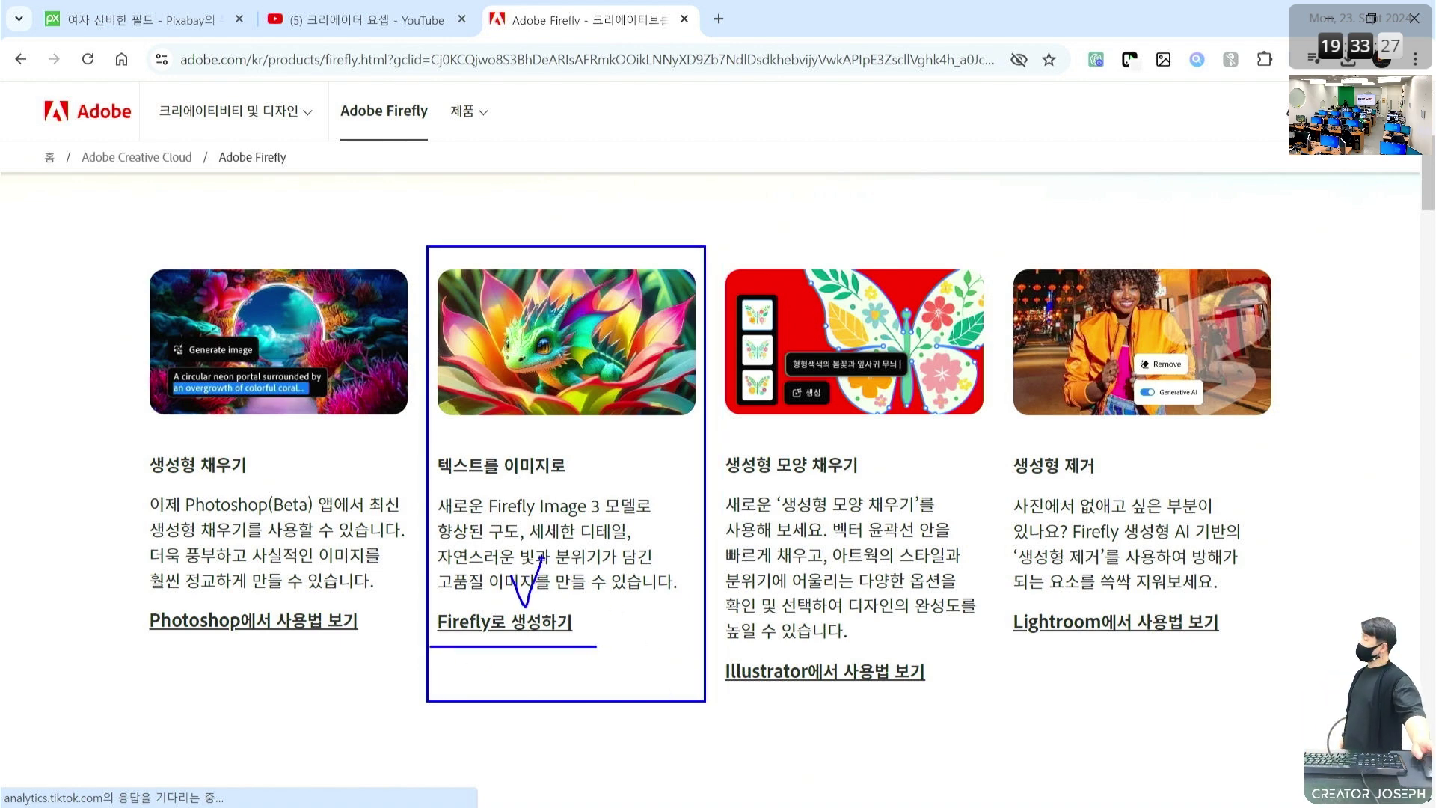
{"action": "left_click", "coordinate": [540, 624]}
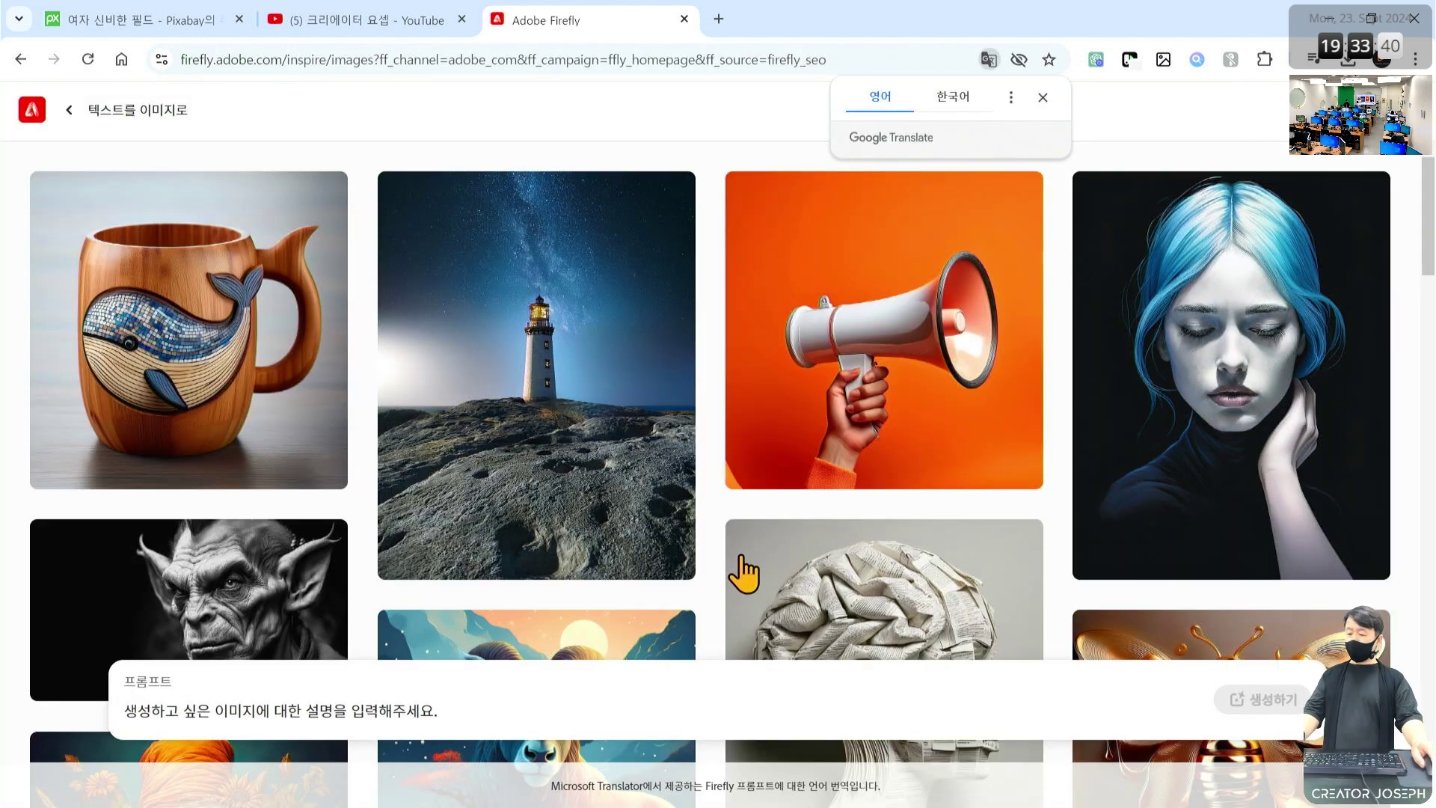
- Check-mark the four sample images in the upper gallery row, box the prompt field, clear the marks, and highlight the 프롬프트 label
{"action": "left_click_drag", "start_coordinate": [180, 323], "coordinate": [238, 323]}
{"action": "mouse_move", "coordinate": [468, 323]}
{"action": "left_mouse_down"}
{"action": "mouse_move", "coordinate": [506, 393]}
{"action": "mouse_move", "coordinate": [540, 343]}
{"action": "left_mouse_up"}
{"action": "left_click_drag", "start_coordinate": [791, 329], "coordinate": [884, 309]}
{"action": "mouse_move", "coordinate": [1198, 351]}
{"action": "left_mouse_down"}
{"action": "mouse_move", "coordinate": [1252, 364]}
{"action": "mouse_move", "coordinate": [1296, 332]}
{"action": "left_mouse_up"}
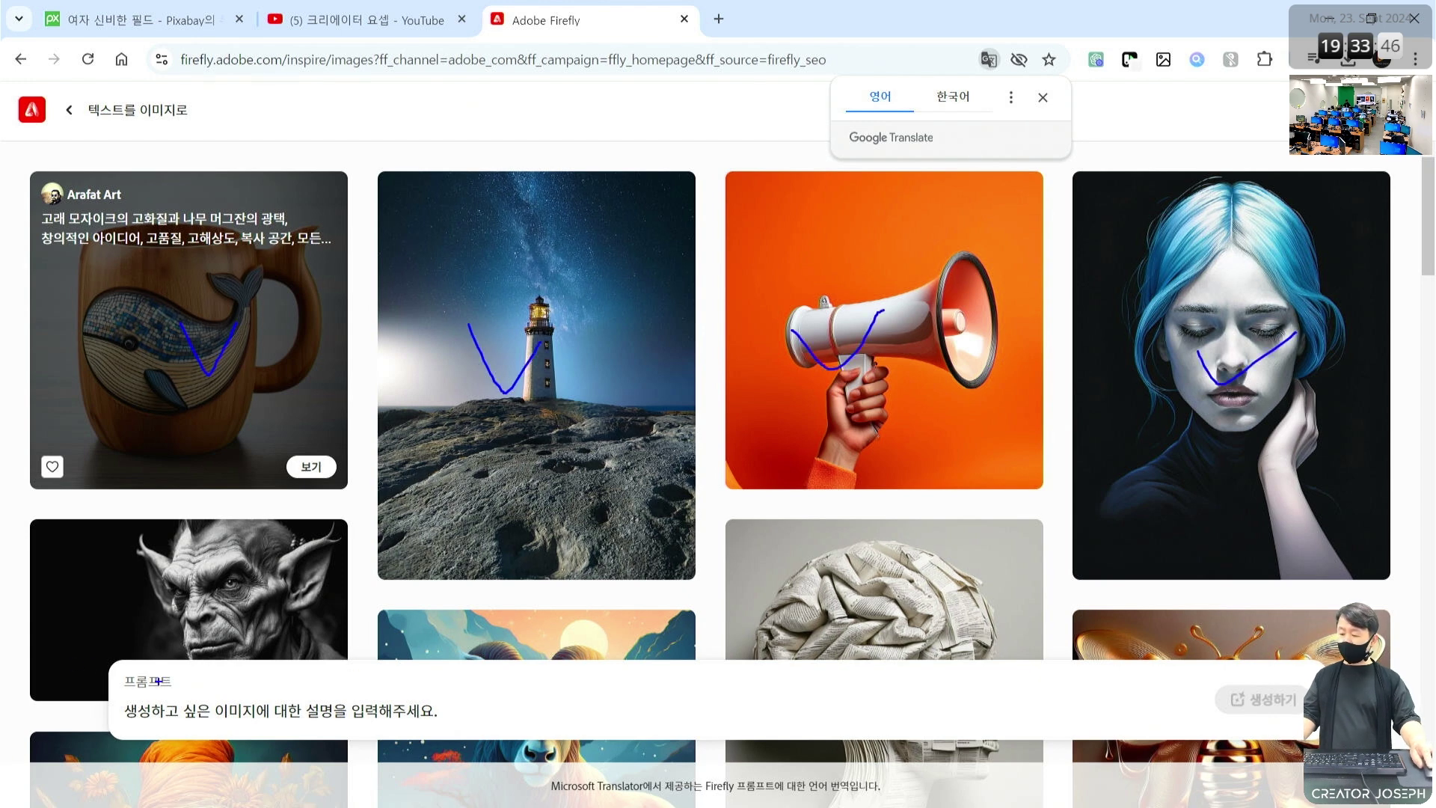
{"action": "left_click_drag", "start_coordinate": [117, 661], "coordinate": [1256, 744]}
{"action": "key", "text": "Escape"}
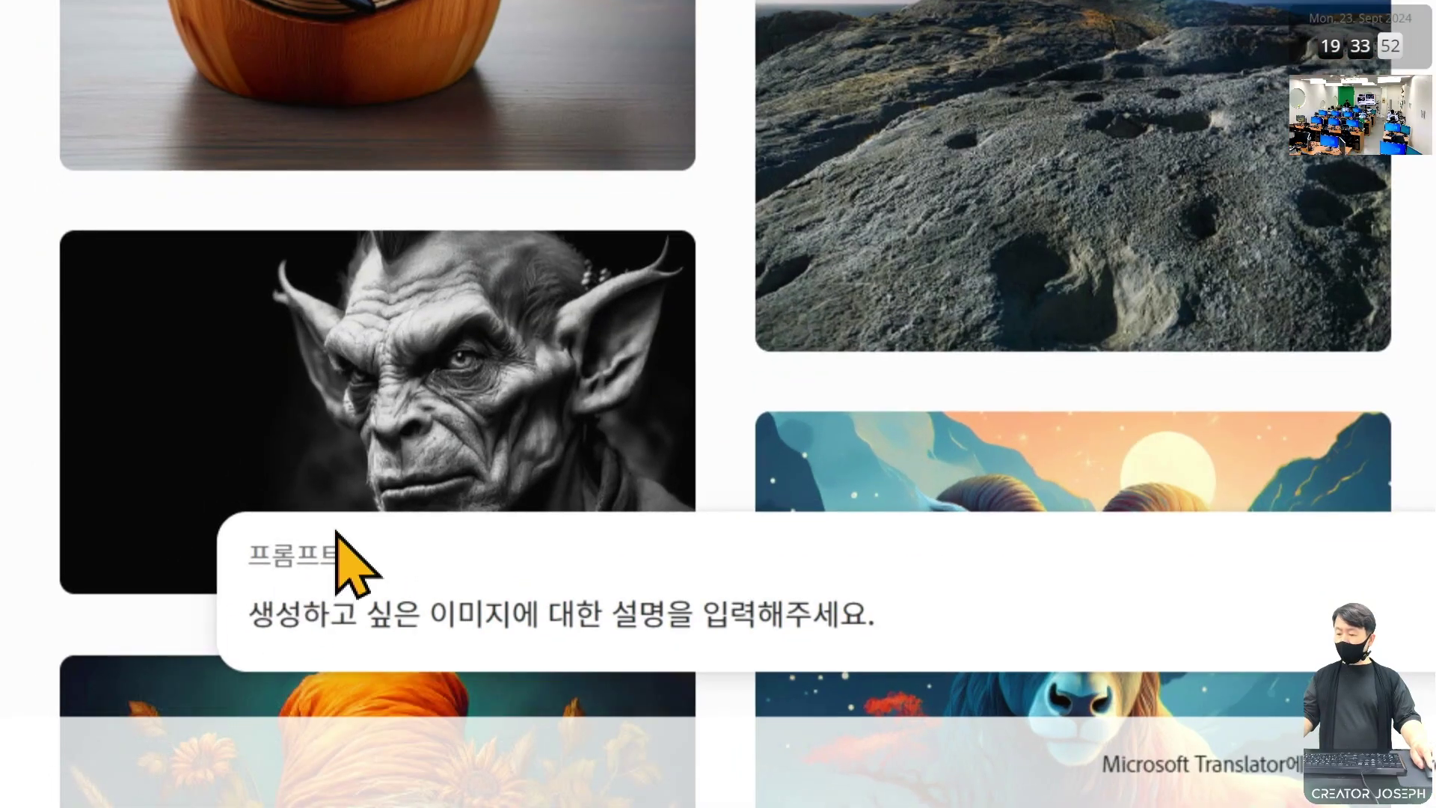
{"action": "mouse_move", "coordinate": [221, 531]}
{"action": "left_mouse_down"}
{"action": "mouse_move", "coordinate": [364, 574]}
{"action": "mouse_move", "coordinate": [396, 511]}
{"action": "left_mouse_up"}
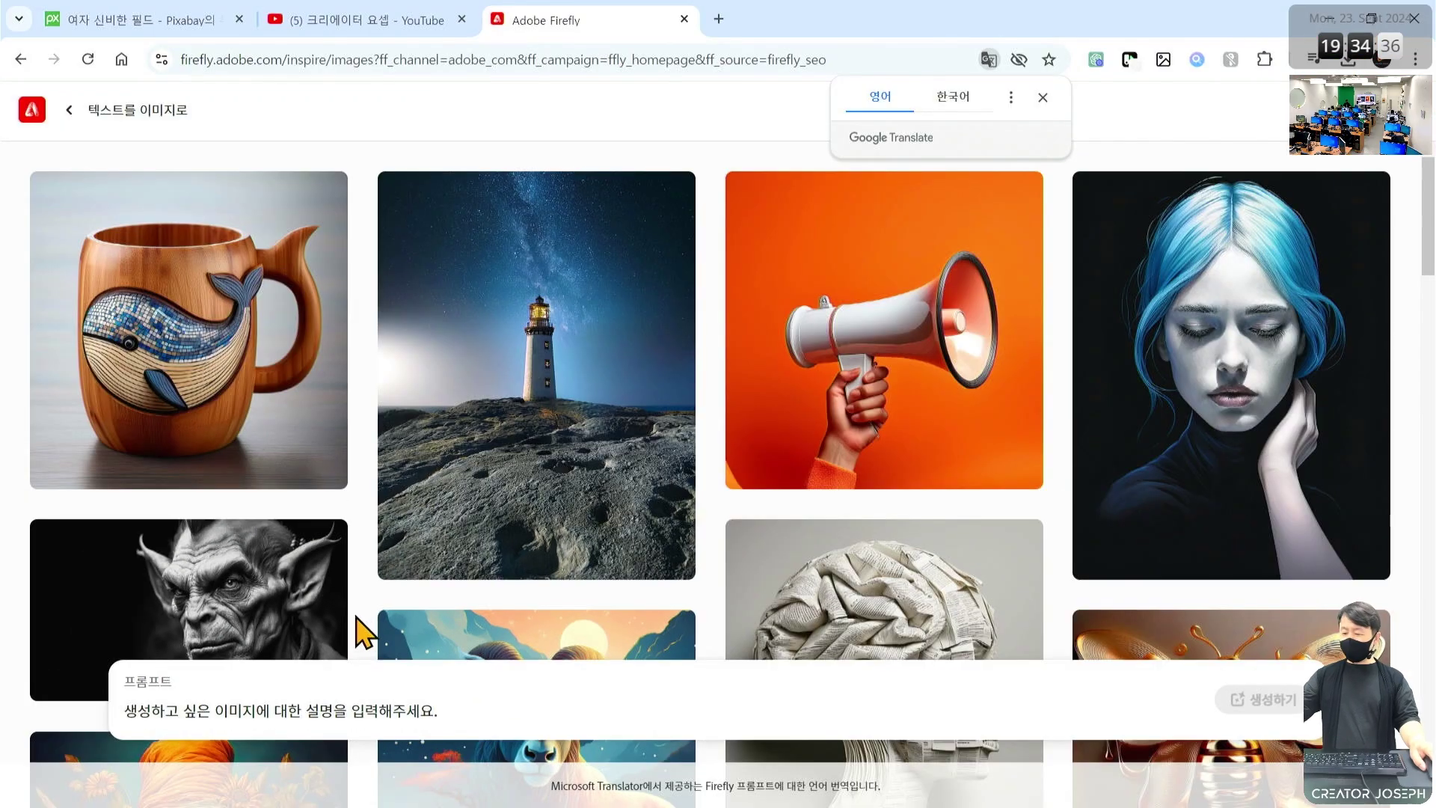
- Enter 여행을 주제로 한 배경 사진. as the start of the image prompt
{"action": "left_click", "coordinate": [189, 701]}
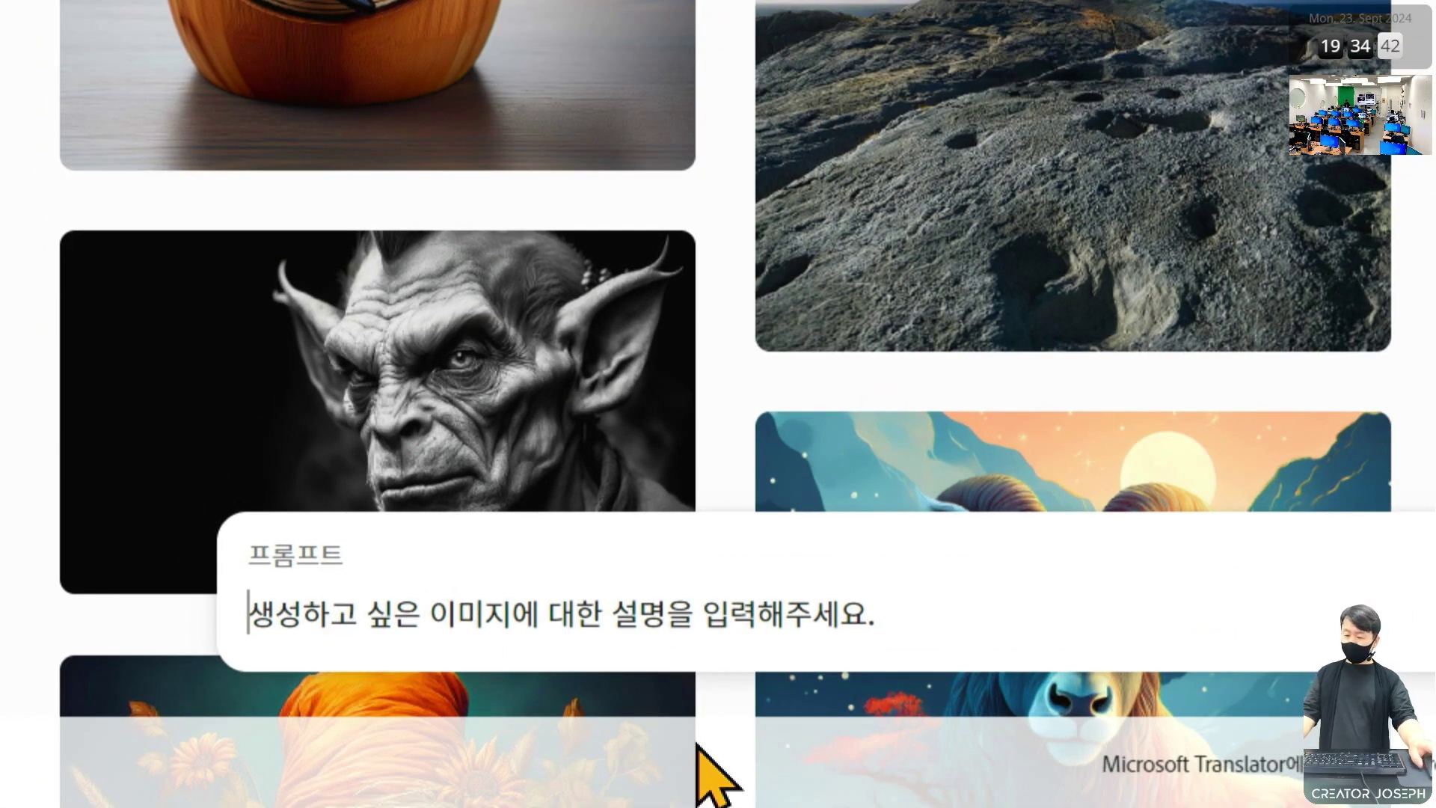
{"action": "type", "text": "여행 테"}
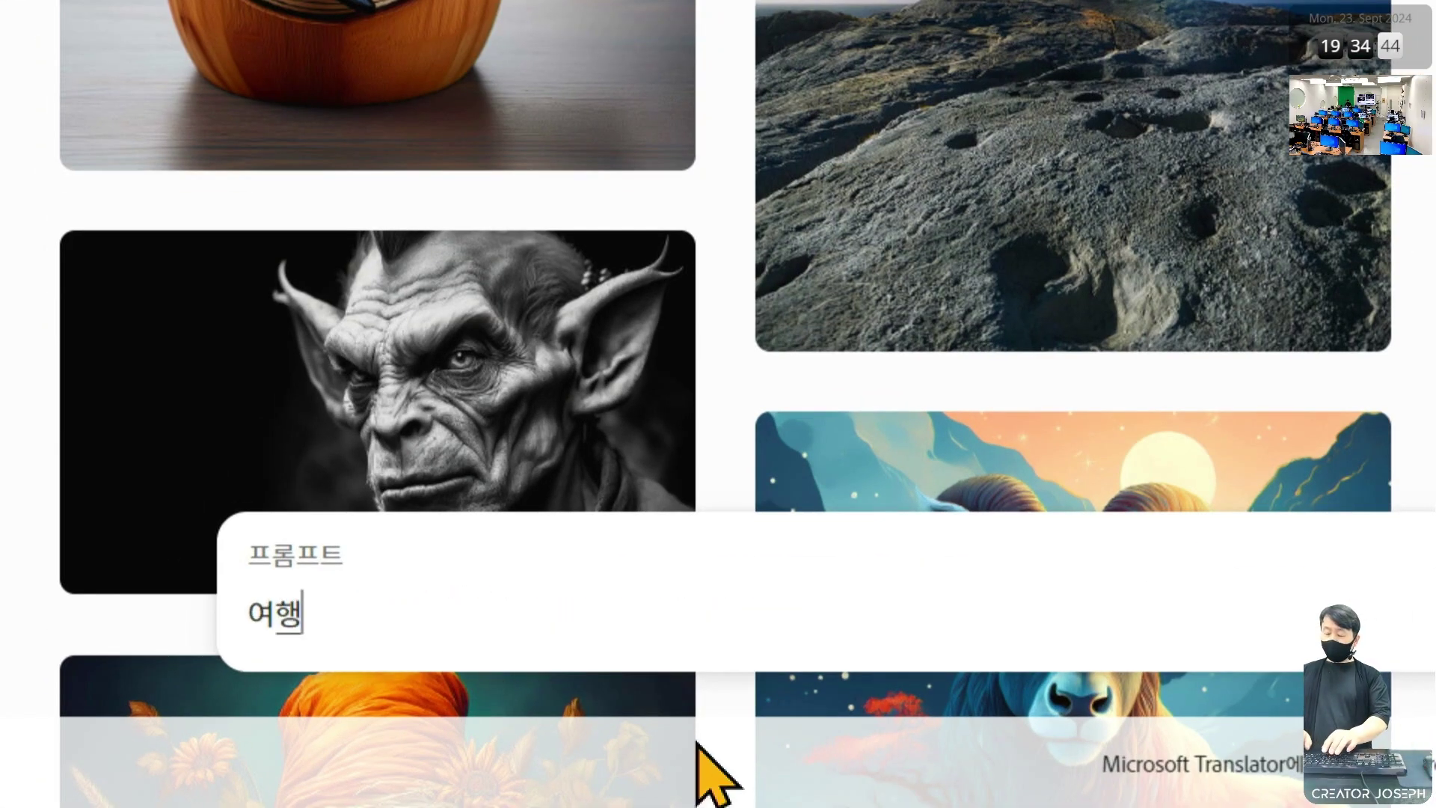
{"action": "key", "text": "BackSpace"}
{"action": "key", "text": "BackSpace"}
{"action": "key", "text": "BackSpace"}
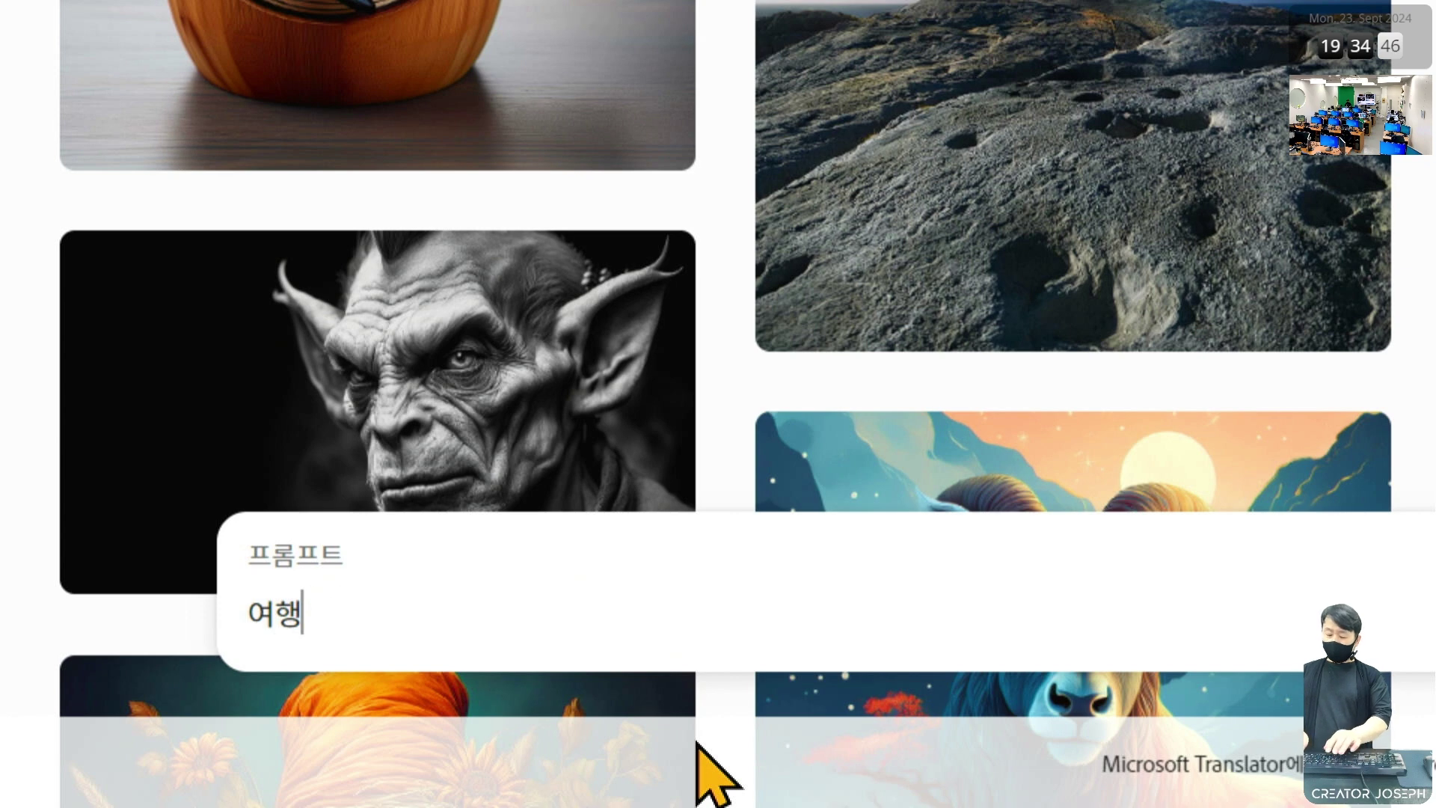
{"action": "type", "text": "을주"}
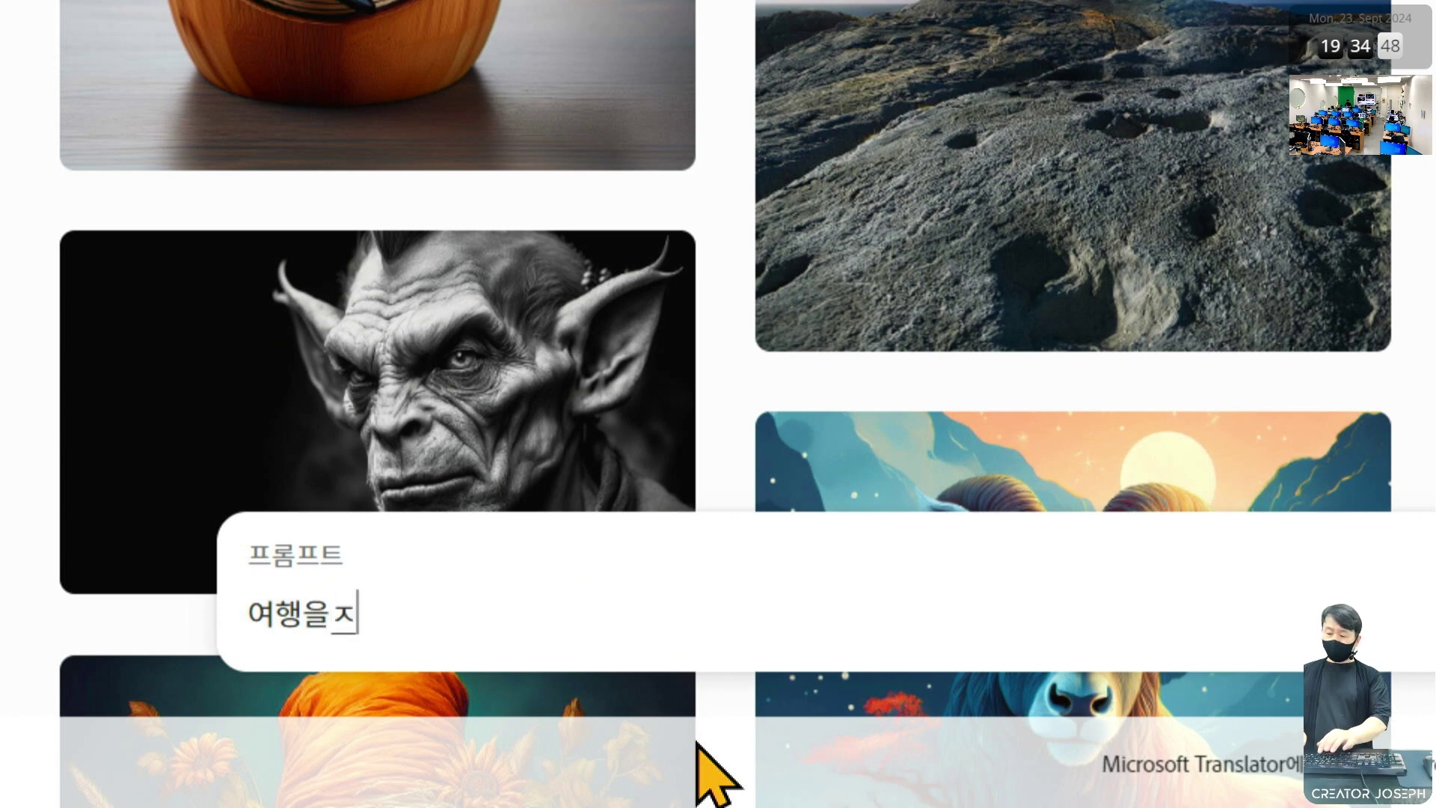
{"action": "key", "text": "BackSpace"}
{"action": "key", "text": "BackSpace"}
{"action": "key", "text": "BackSpace"}
{"action": "type", "text": "주제로 한 배경"}
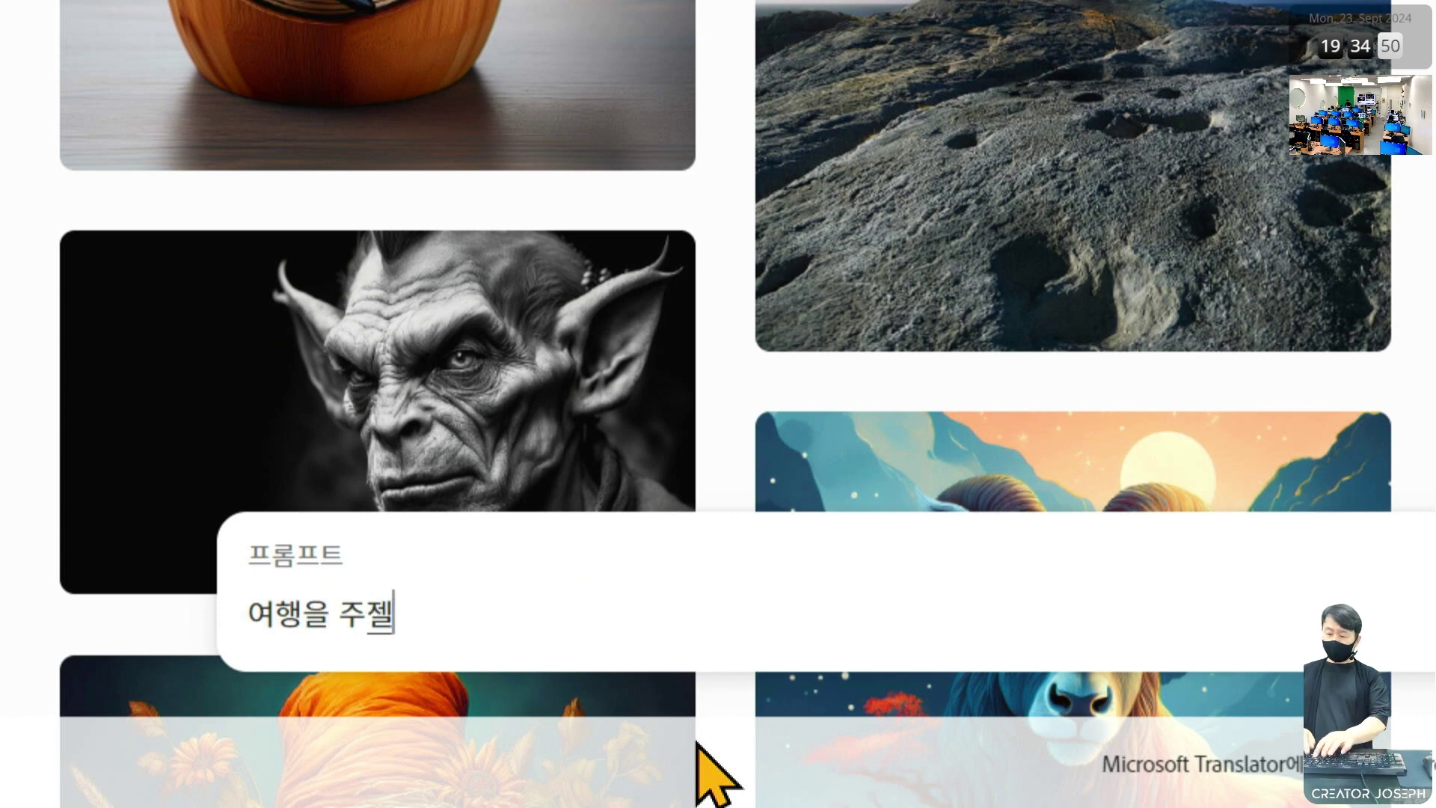
{"action": "type", "text": " 사진."}
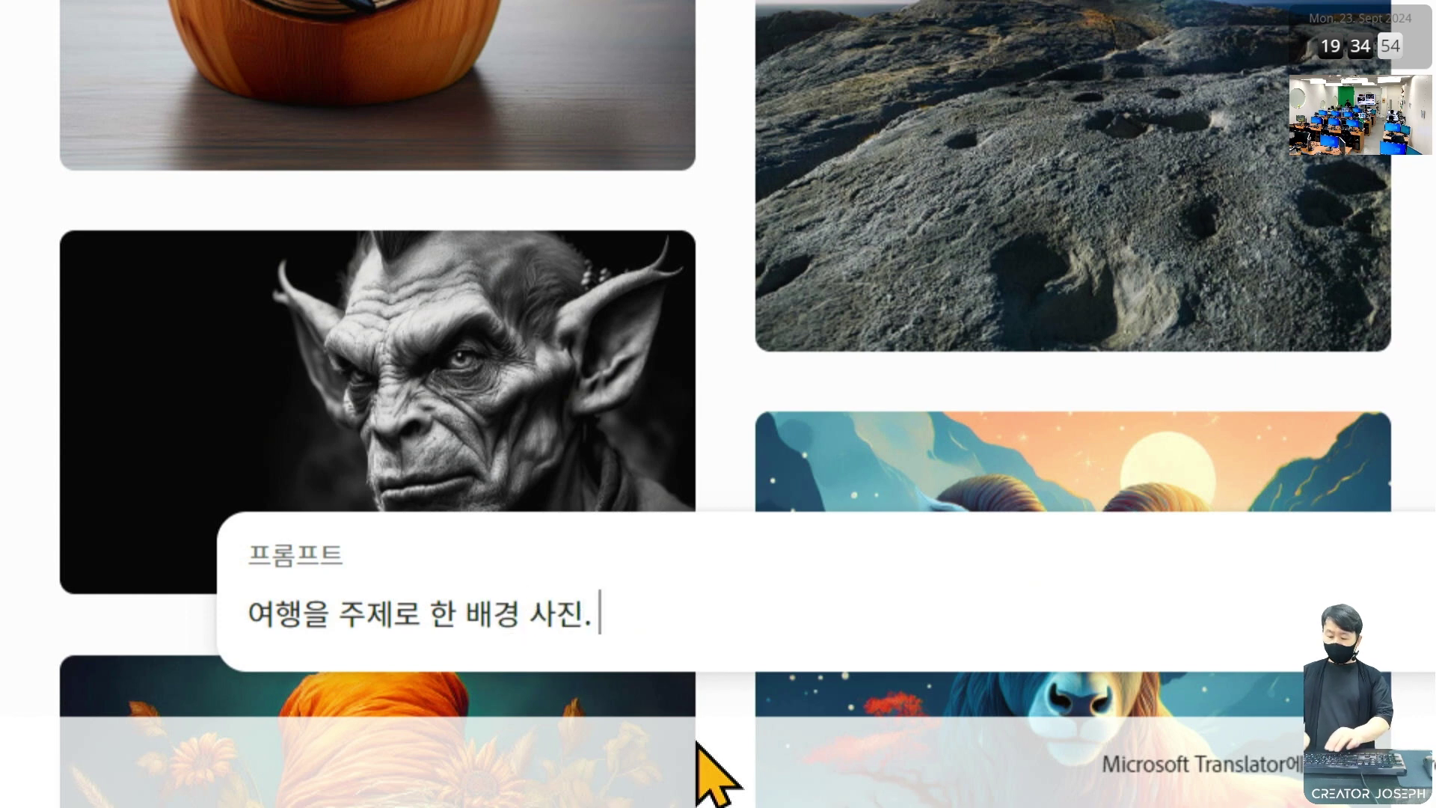
- Extend the prompt with 가운데 사람이 가방을 들고 서 있는 모습, mark 생성하기, and generate the images
{"action": "type", "text": " 가운데 사람이 ㅅ"}
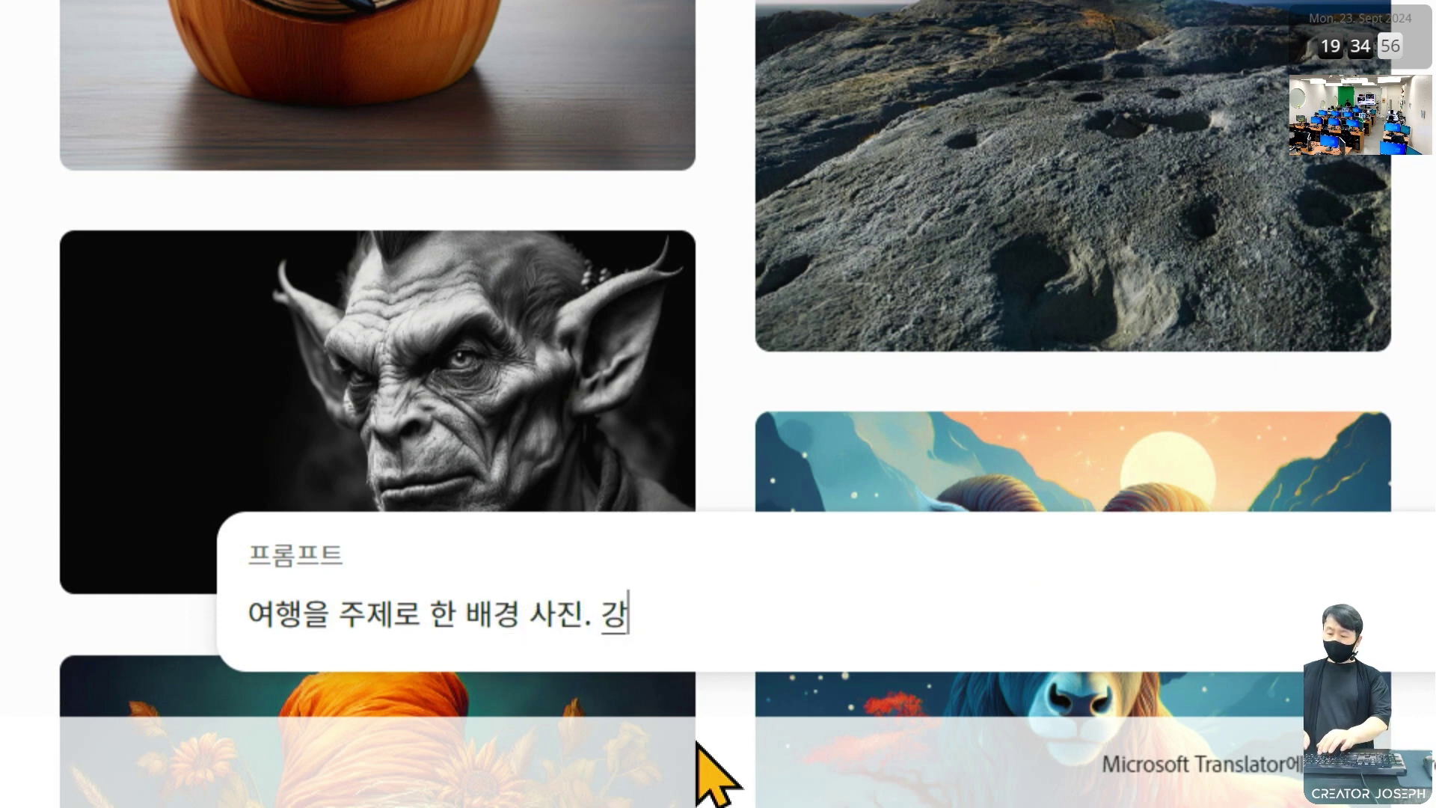
{"action": "type", "text": "ㅓ 이"}
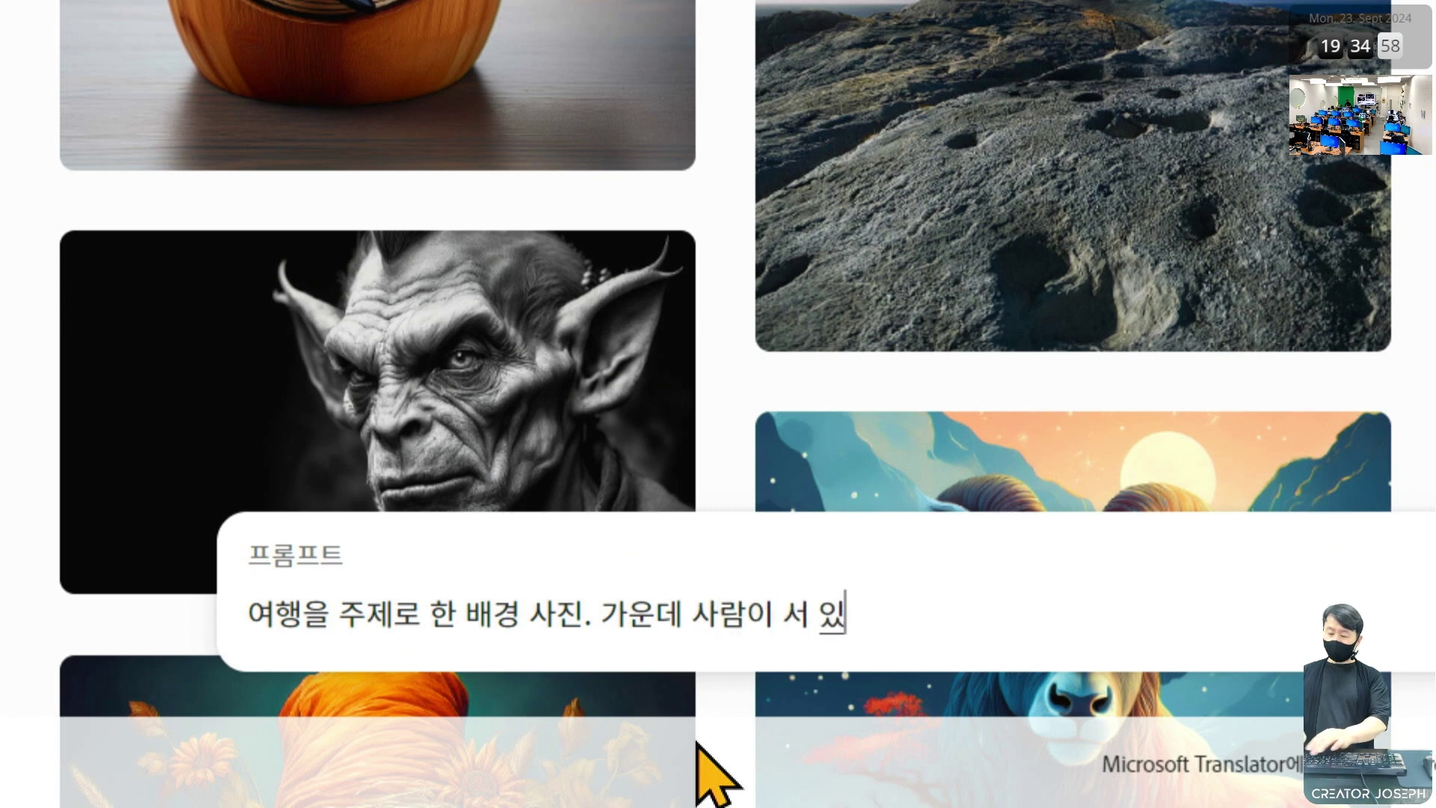
{"action": "key", "text": "BackSpace"}
{"action": "key", "text": "BackSpace"}
{"action": "key", "text": "BackSpace"}
{"action": "key", "text": "BackSpace"}
{"action": "type", "text": "가방을 들고 서 있"}
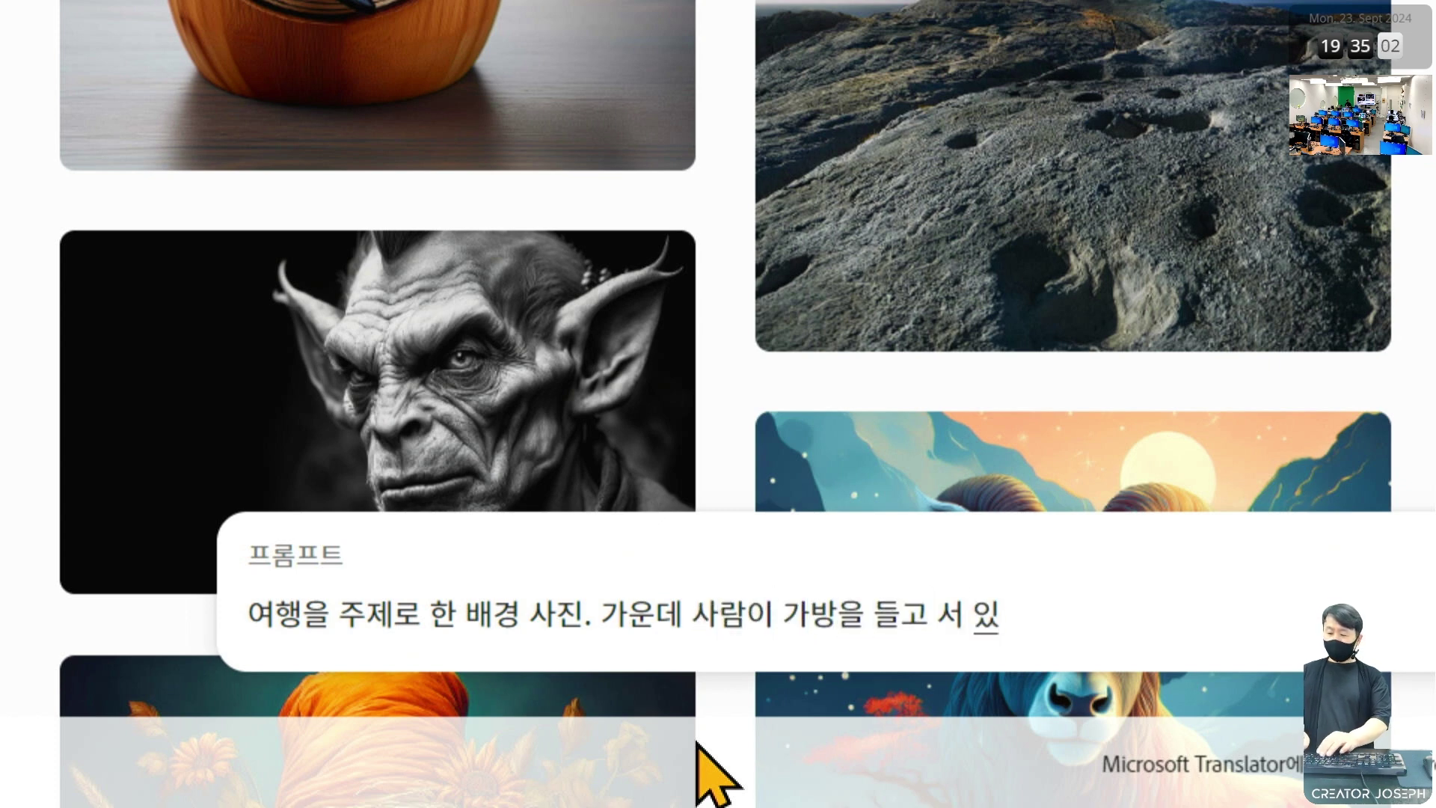
{"action": "type", "text": "어."}
{"action": "key", "text": "BackSpace"}
{"action": "key", "text": "BackSpace"}
{"action": "type", "text": "는 그"}
{"action": "key", "text": "BackSpace"}
{"action": "key", "text": "BackSpace"}
{"action": "type", "text": "모습"}
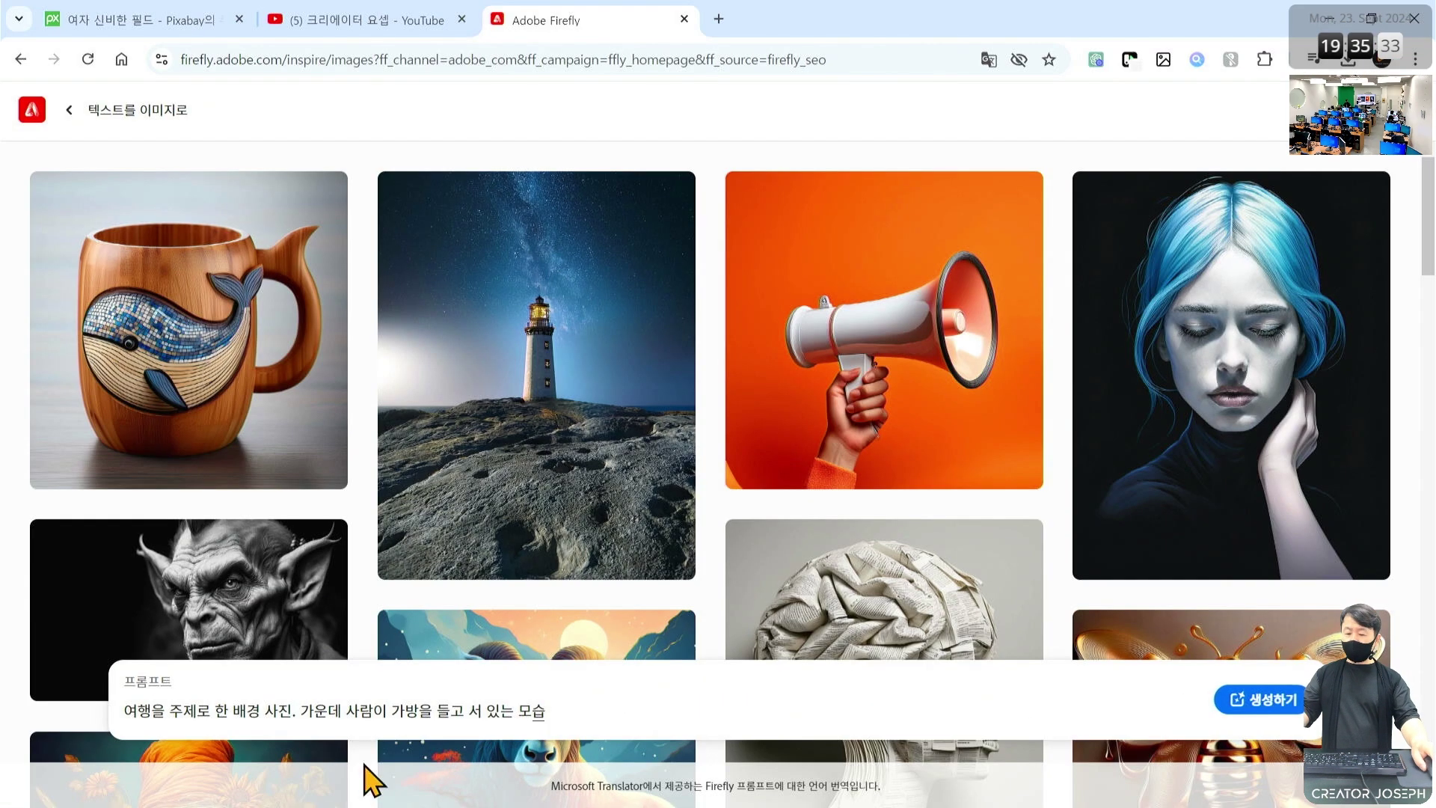
{"action": "left_click_drag", "start_coordinate": [1187, 661], "coordinate": [1327, 732]}
{"action": "left_click_drag", "start_coordinate": [1233, 611], "coordinate": [1271, 611]}
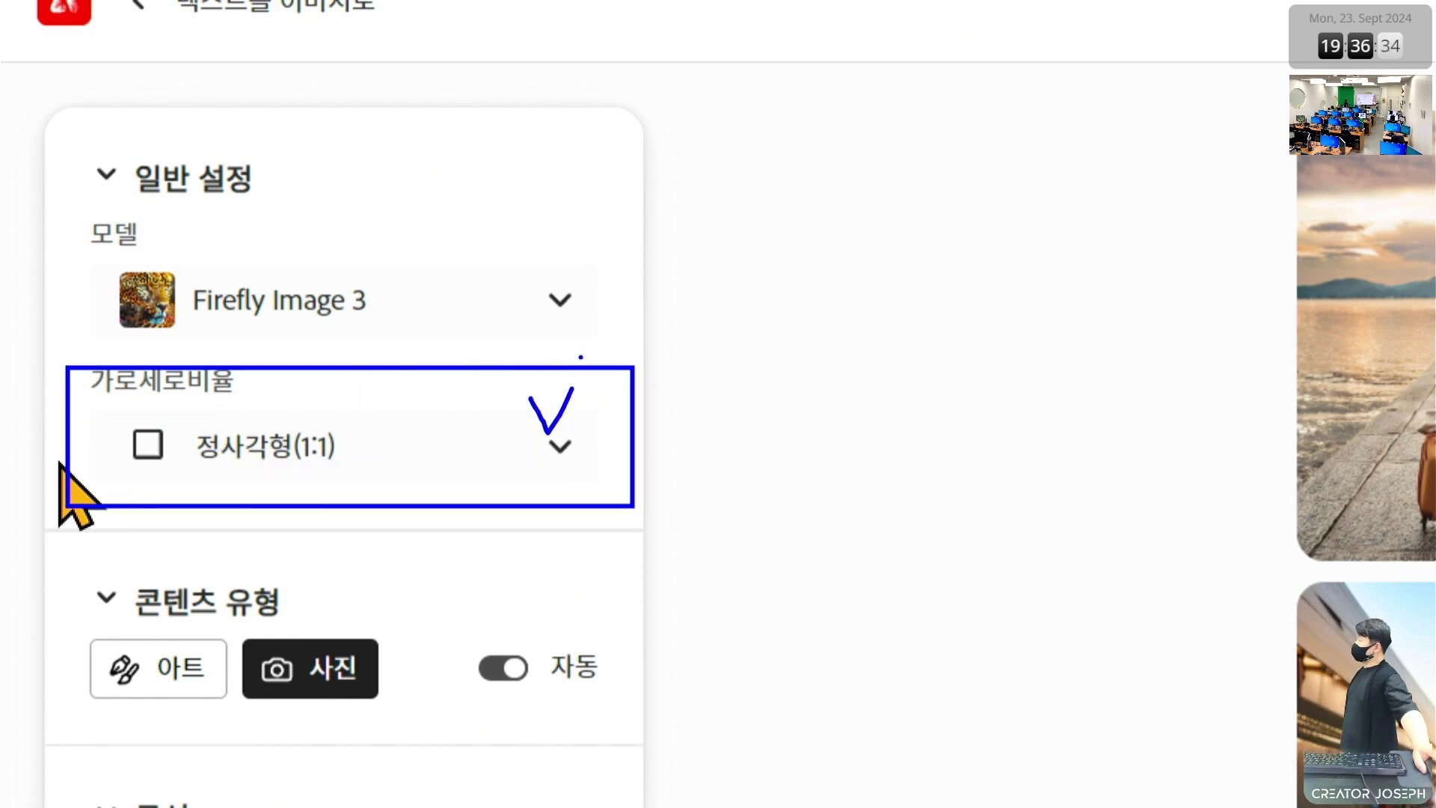
- Set the aspect ratio to 와이드스크린(16:9) and turn off the automatic content type setting
{"action": "left_click", "coordinate": [565, 447]}
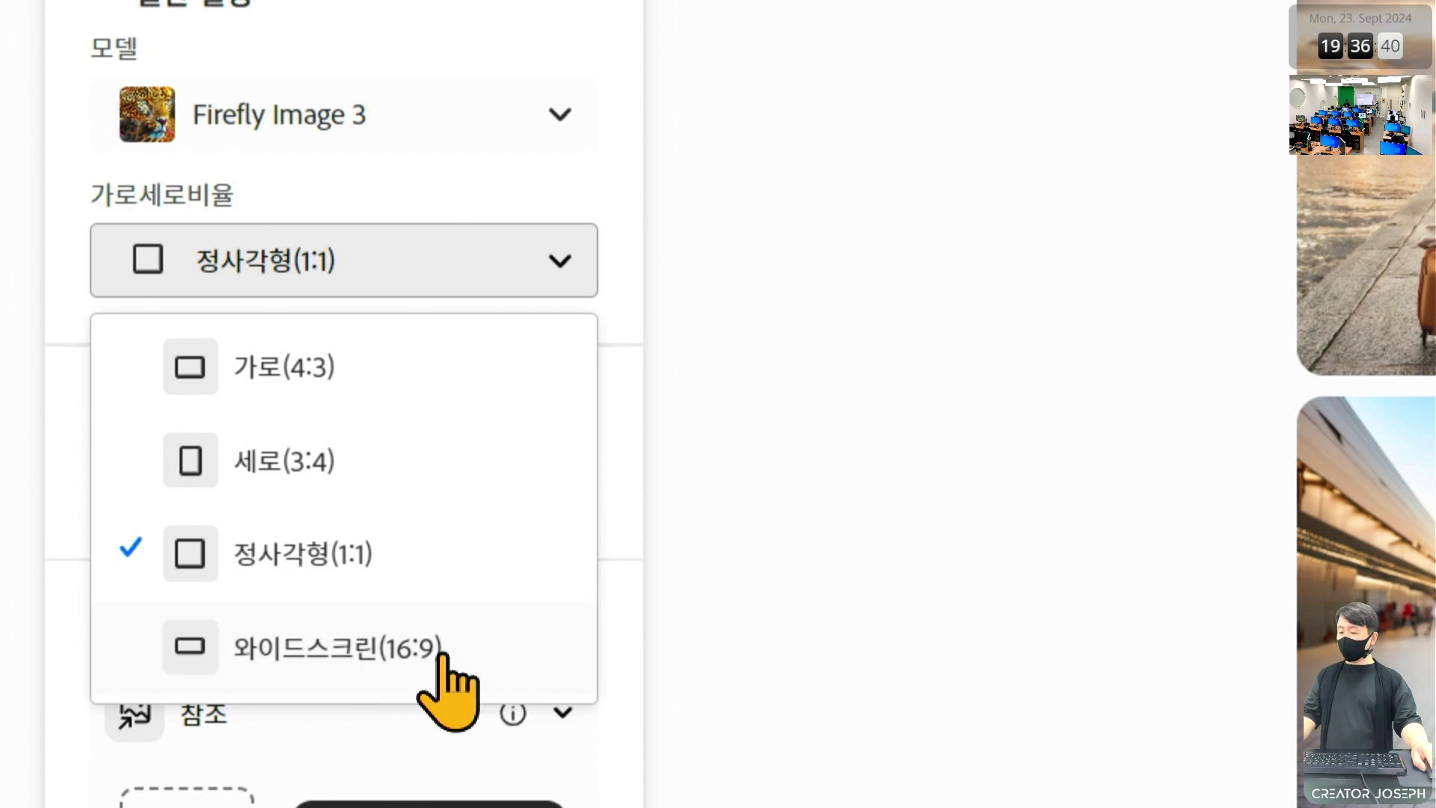
{"action": "left_click", "coordinate": [443, 650]}
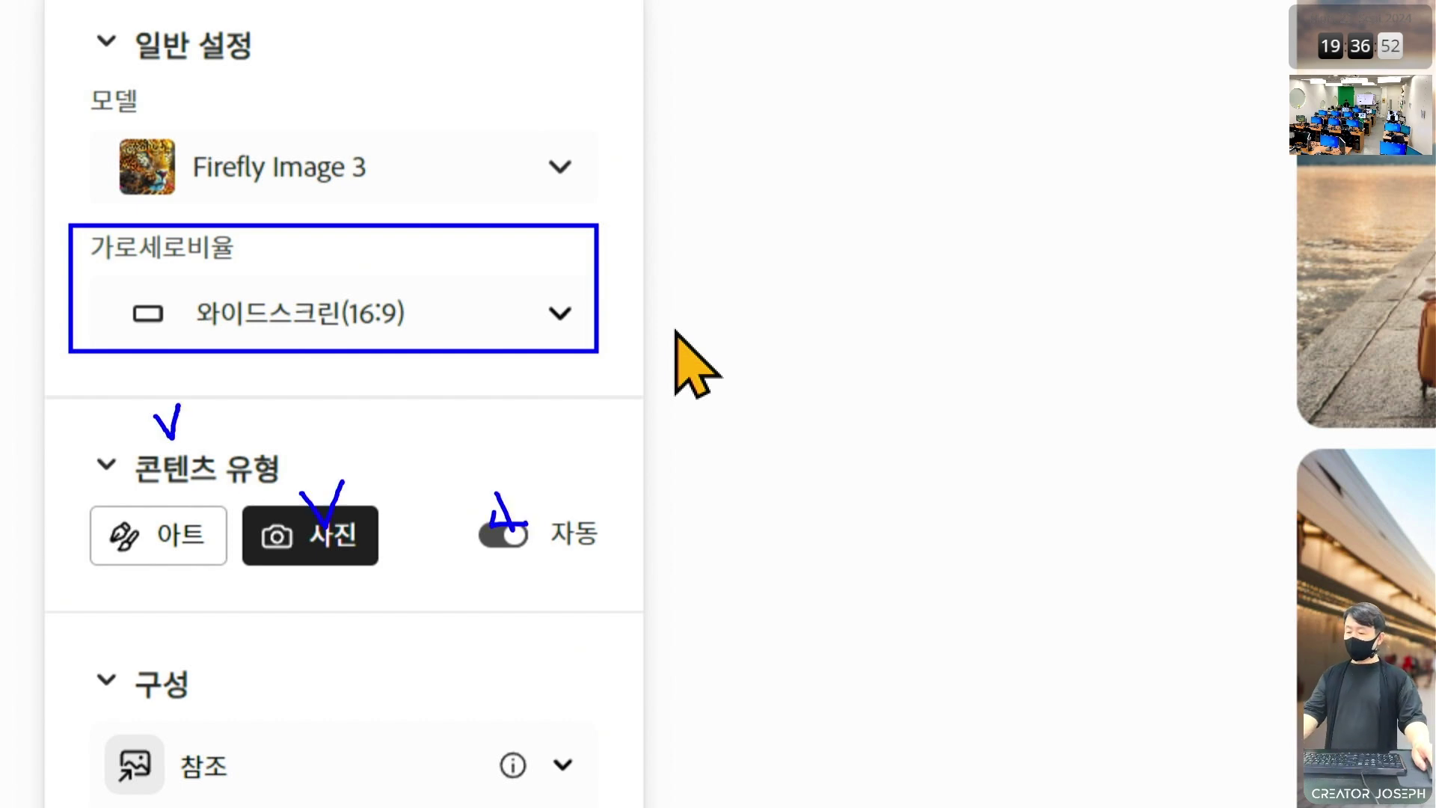
{"action": "left_click", "coordinate": [514, 554]}
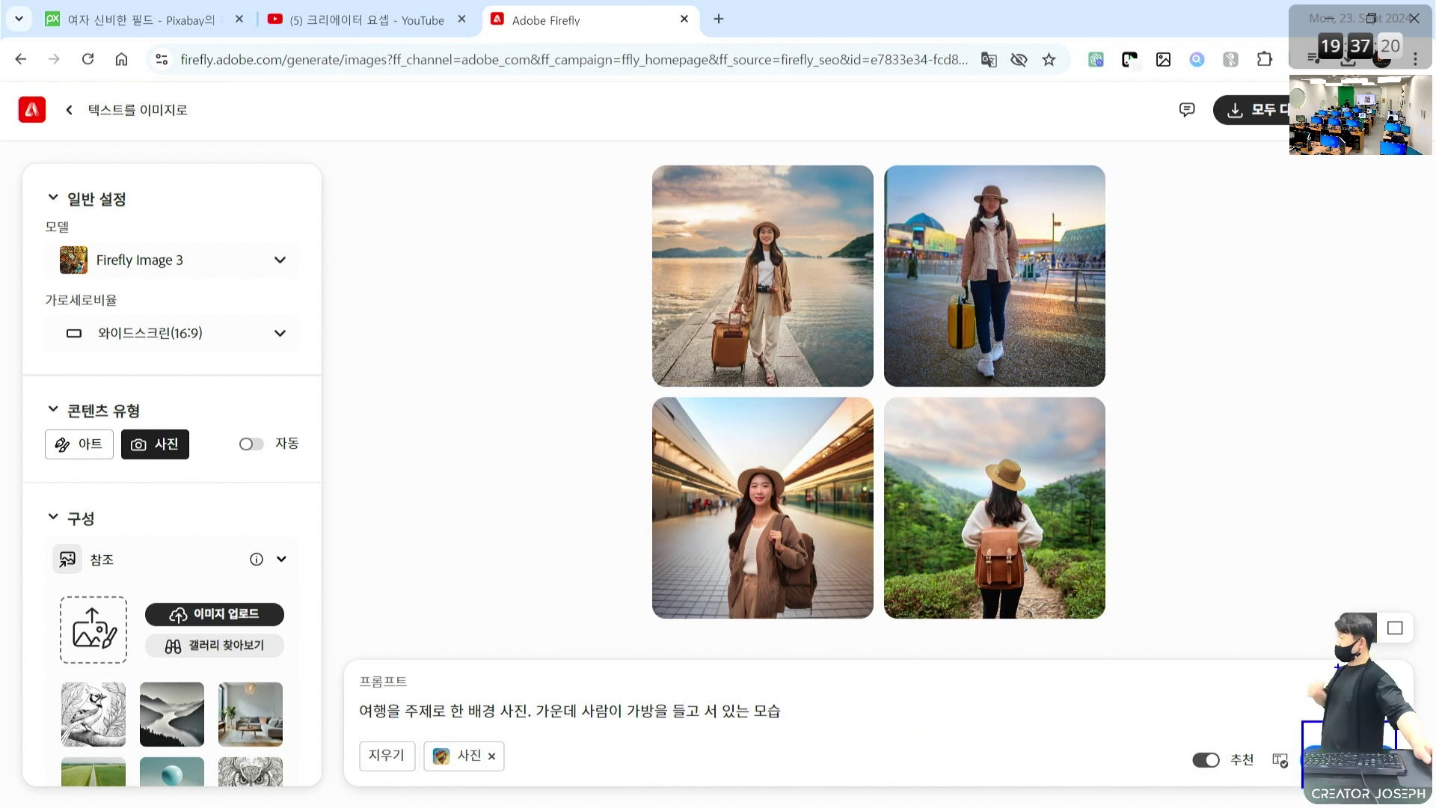
- Box the 16:9 ratio and 사진 content type, cross out the 자동 switch, and generate the images again with these settings
{"action": "left_click_drag", "start_coordinate": [19, 292], "coordinate": [332, 365]}
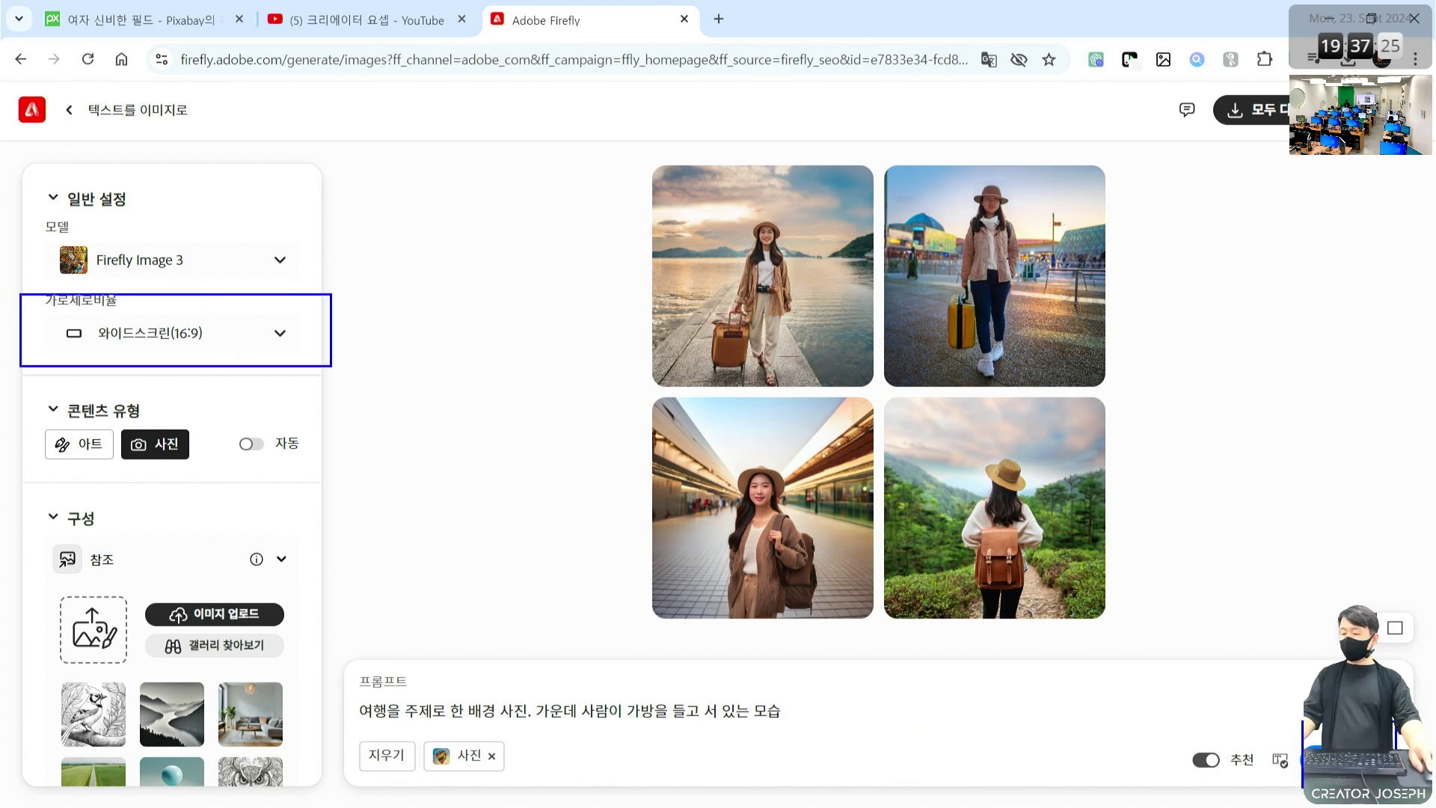
{"action": "mouse_move", "coordinate": [116, 411]}
{"action": "left_mouse_down"}
{"action": "mouse_move", "coordinate": [133, 445]}
{"action": "mouse_move", "coordinate": [202, 479]}
{"action": "left_mouse_up"}
{"action": "left_click_drag", "start_coordinate": [261, 436], "coordinate": [234, 478]}
{"action": "left_click_drag", "start_coordinate": [236, 423], "coordinate": [272, 472]}
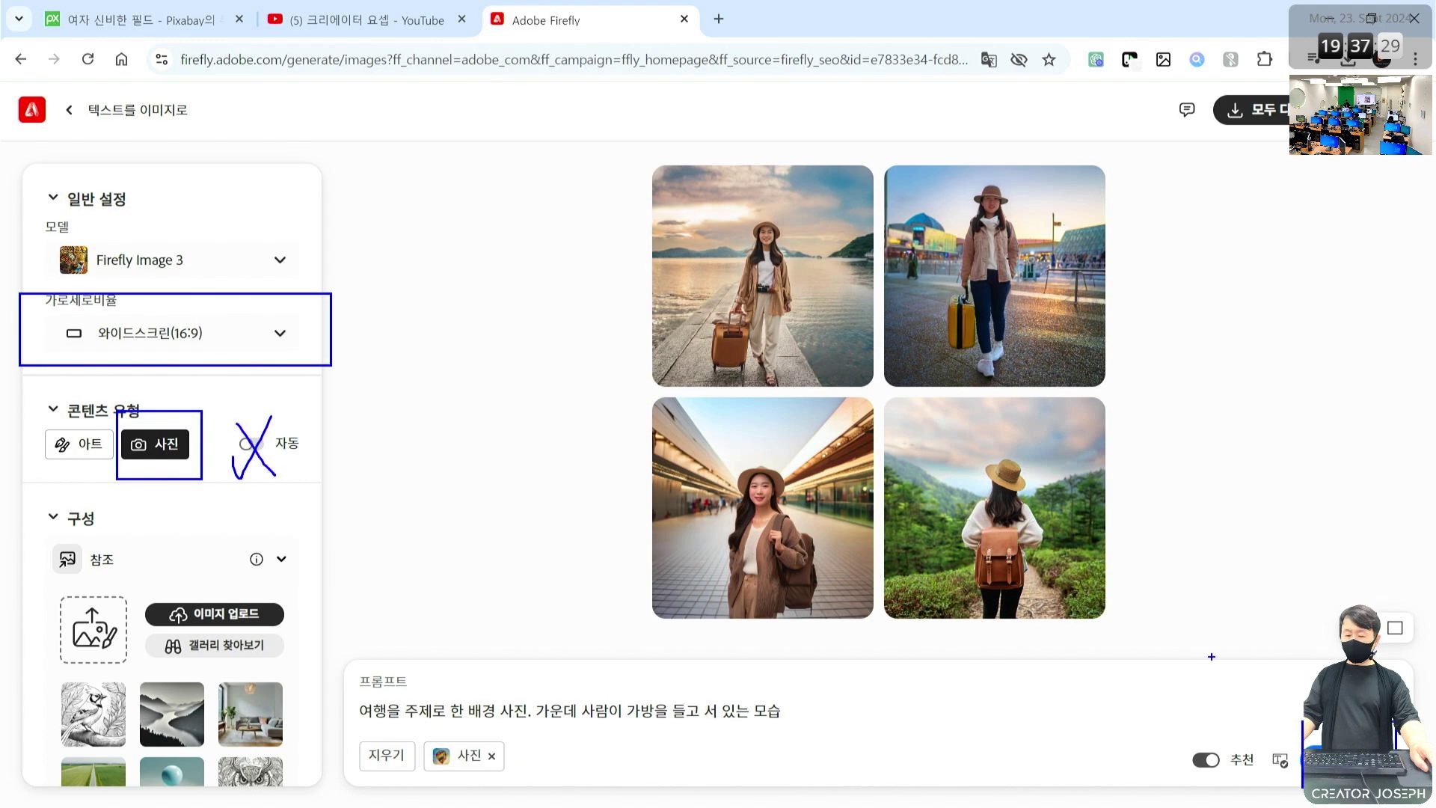
{"action": "left_click_drag", "start_coordinate": [1259, 710], "coordinate": [366, 478]}
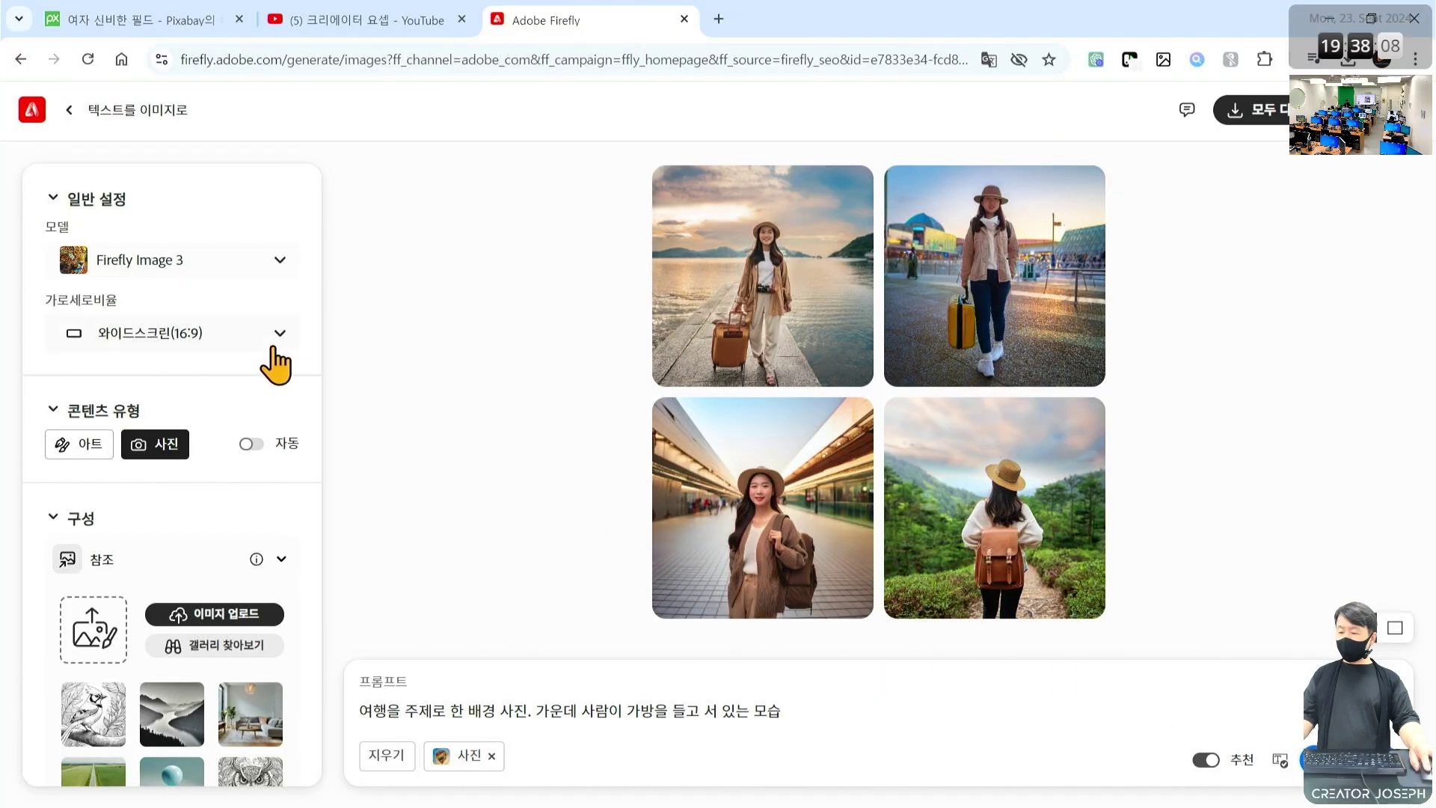
{"action": "left_click", "coordinate": [1312, 758]}
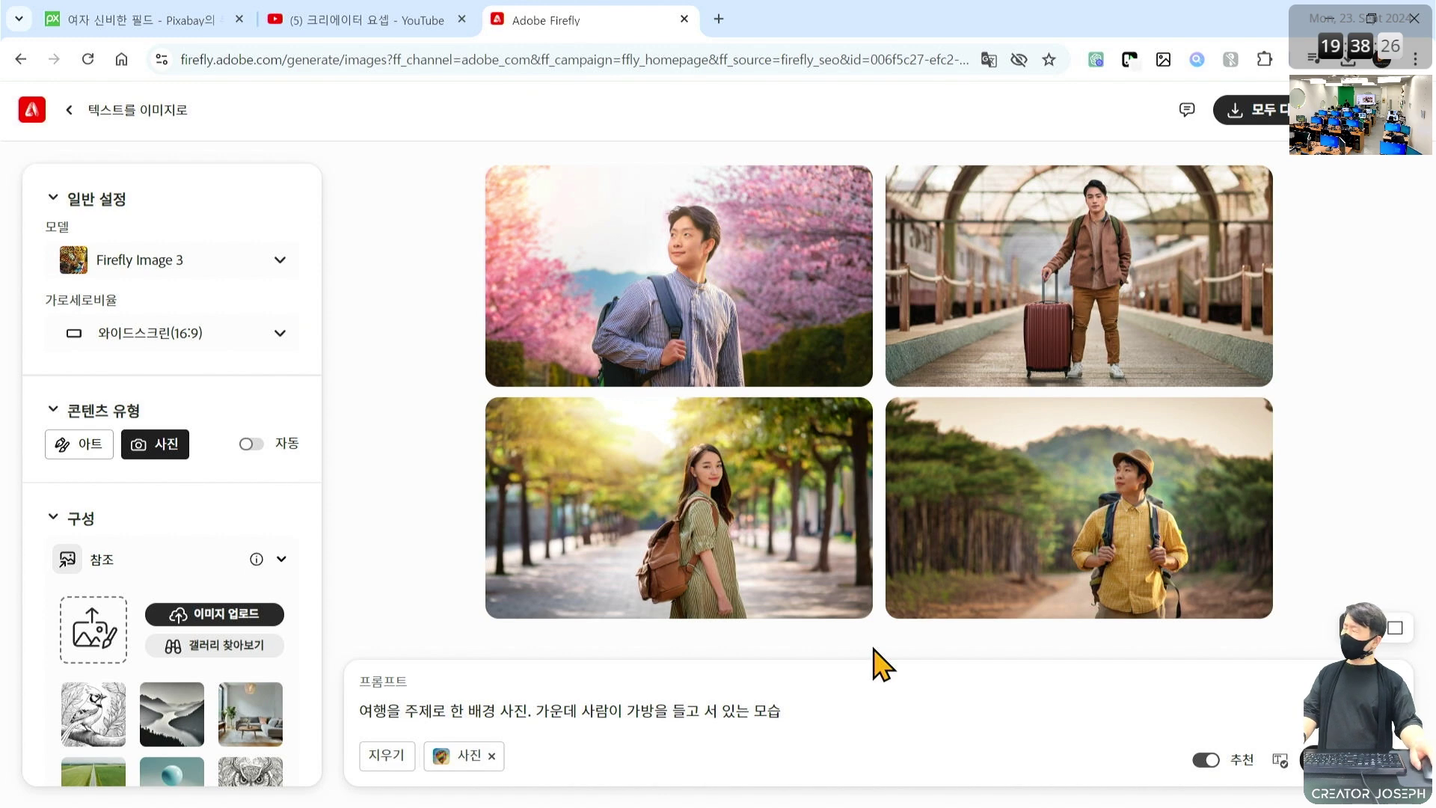
- Insert 유튜브 채널 배너를 만들려고 해. at the beginning of the prompt, before 여행을 주제로
{"action": "left_click", "coordinate": [828, 716]}
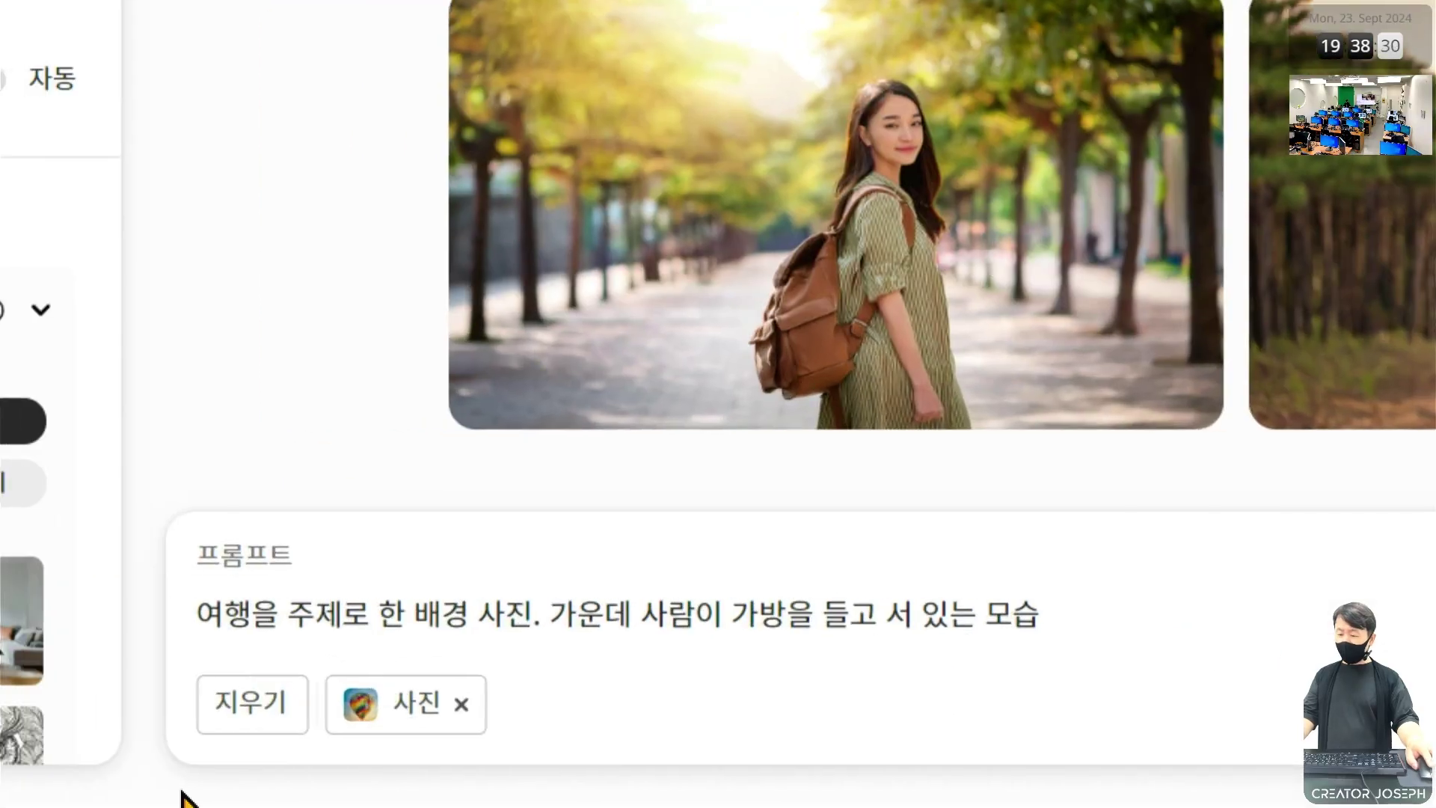
{"action": "key", "text": "Home"}
{"action": "key", "text": "Right"}
{"action": "key", "text": "Right"}
{"action": "key", "text": "Right"}
{"action": "key", "text": "Left"}
{"action": "key", "text": "Home"}
{"action": "type", "text": "유튜브 채너"}
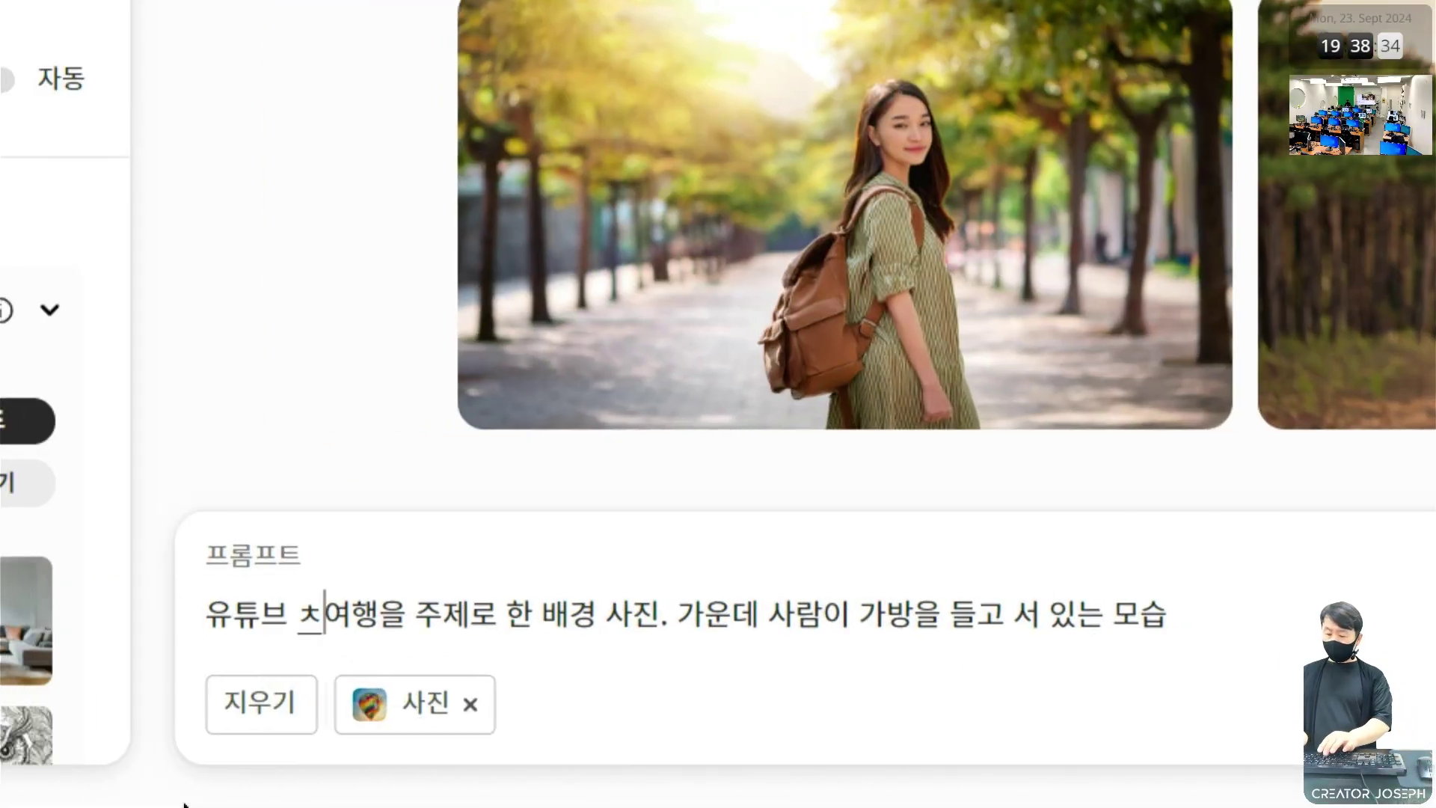
{"action": "type", "text": "ㄹ"}
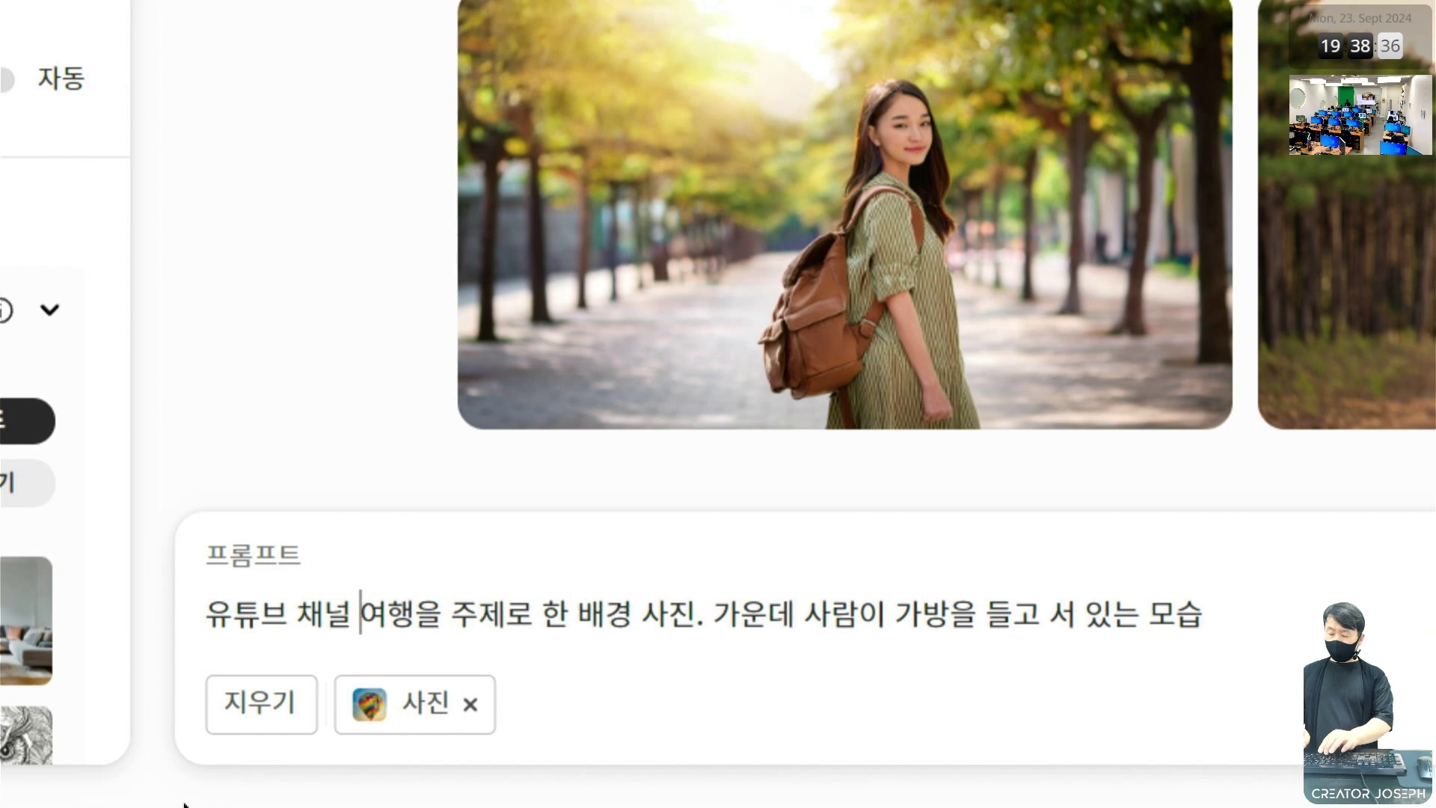
{"action": "key", "text": "BackSpace"}
{"action": "type", "text": "배너를 "}
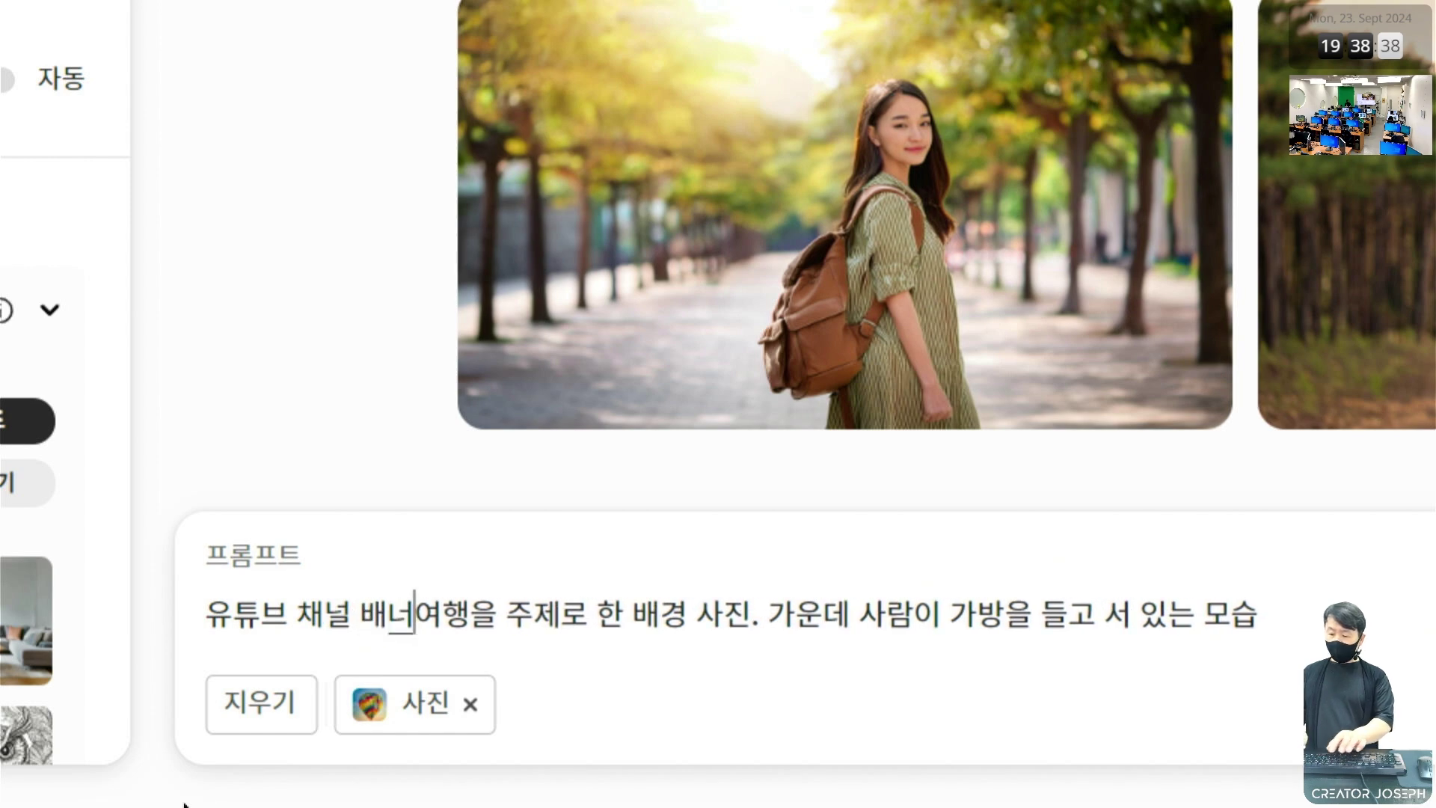
{"action": "type", "text": "만들려고 해/"}
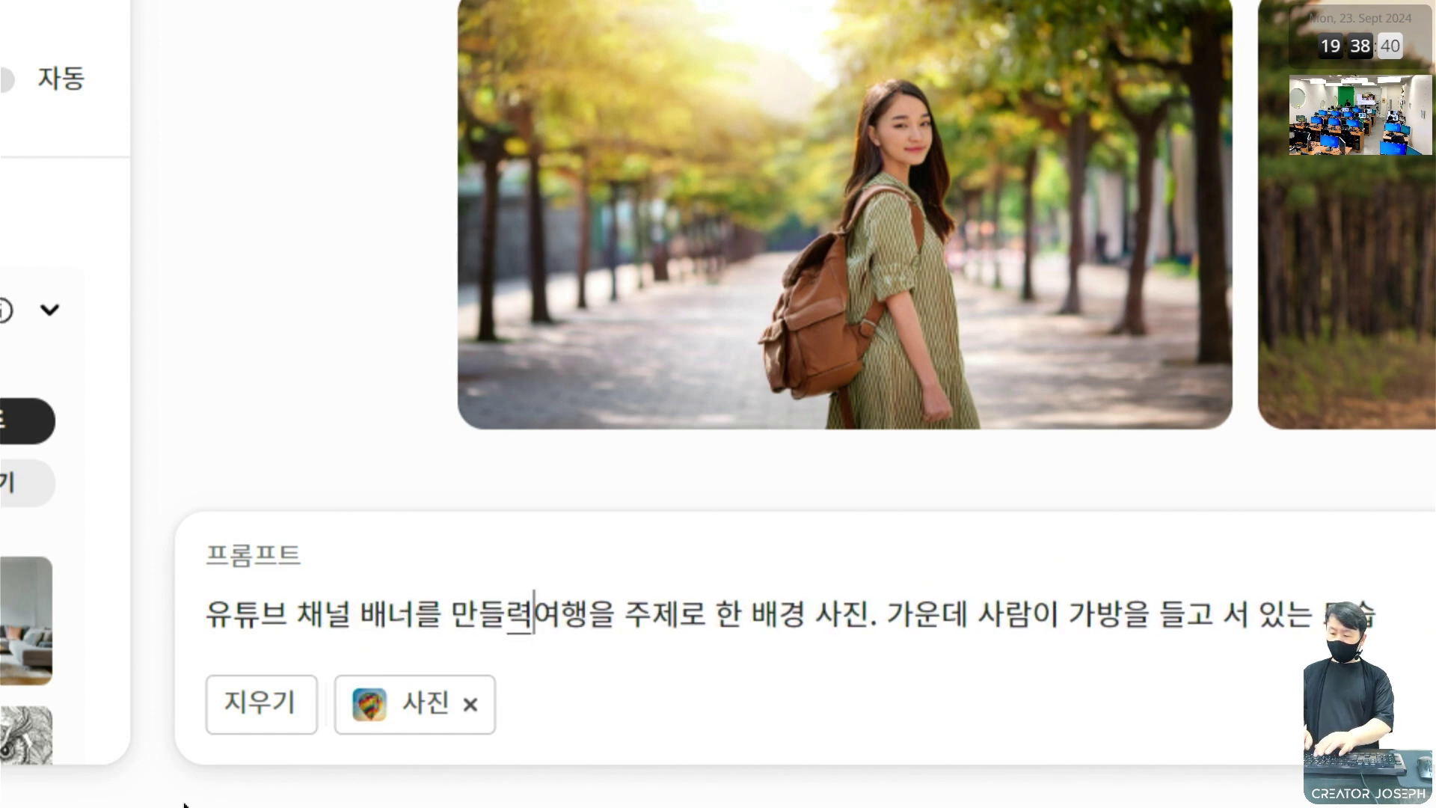
{"action": "key", "text": "BackSpace"}
{"action": "key", "text": "BackSpace"}
{"action": "type", "text": "."}
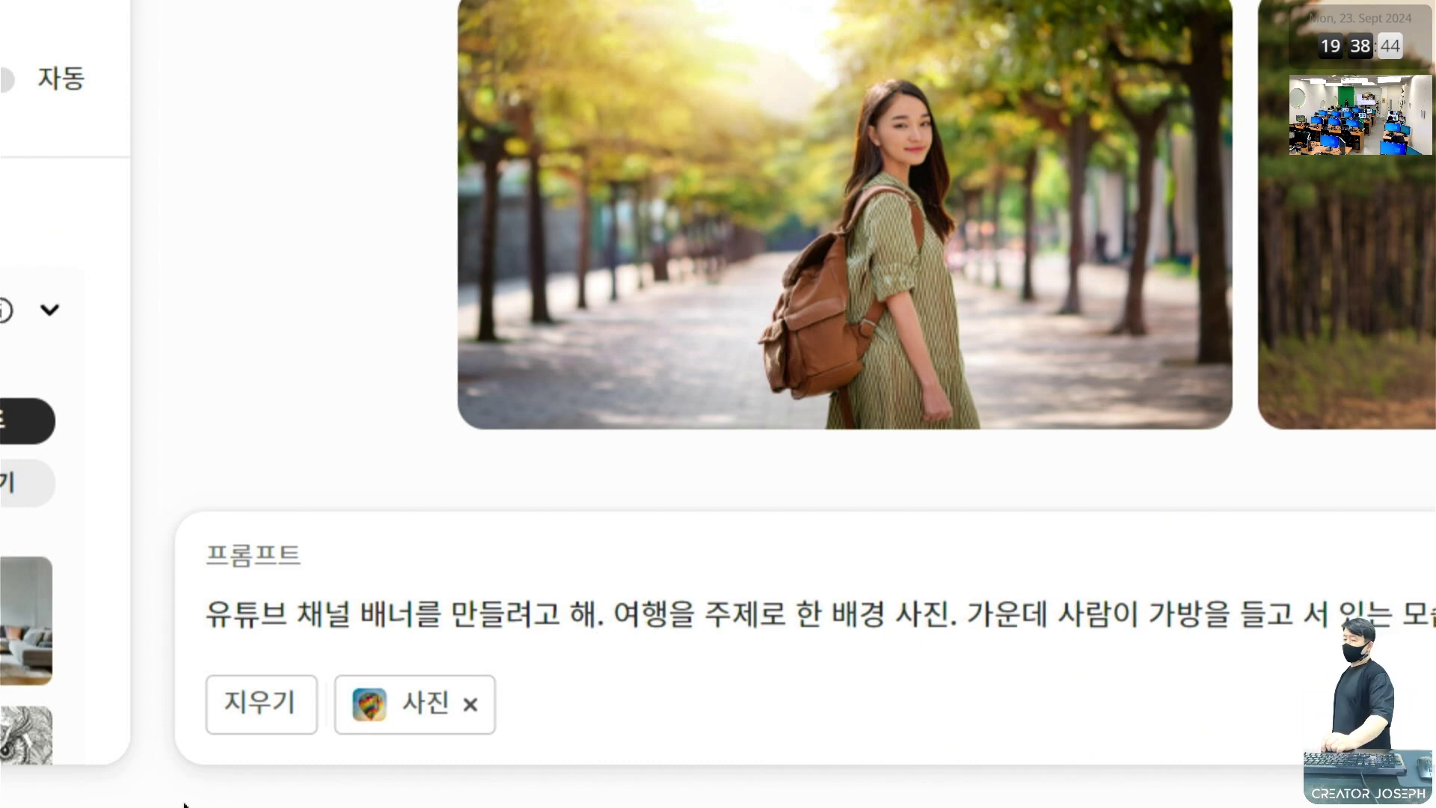
- Replace 사진. after 배경 in the prompt with 이고 and generate the images again
{"action": "key", "text": "Right"}
{"action": "key", "text": "Right"}
{"action": "key", "text": "Right"}
{"action": "key", "text": "Right"}
{"action": "key", "text": "Right"}
{"action": "key", "text": "Right"}
{"action": "key", "text": "Right"}
{"action": "key", "text": "Right"}
{"action": "key", "text": "Right"}
{"action": "key", "text": "Right"}
{"action": "key", "text": "Right"}
{"action": "key", "text": "Right"}
{"action": "key", "text": "Right"}
{"action": "key", "text": "Right"}
{"action": "key", "text": "Left"}
{"action": "key", "text": "Left"}
{"action": "key", "text": "Left"}
{"action": "key", "text": "Left"}
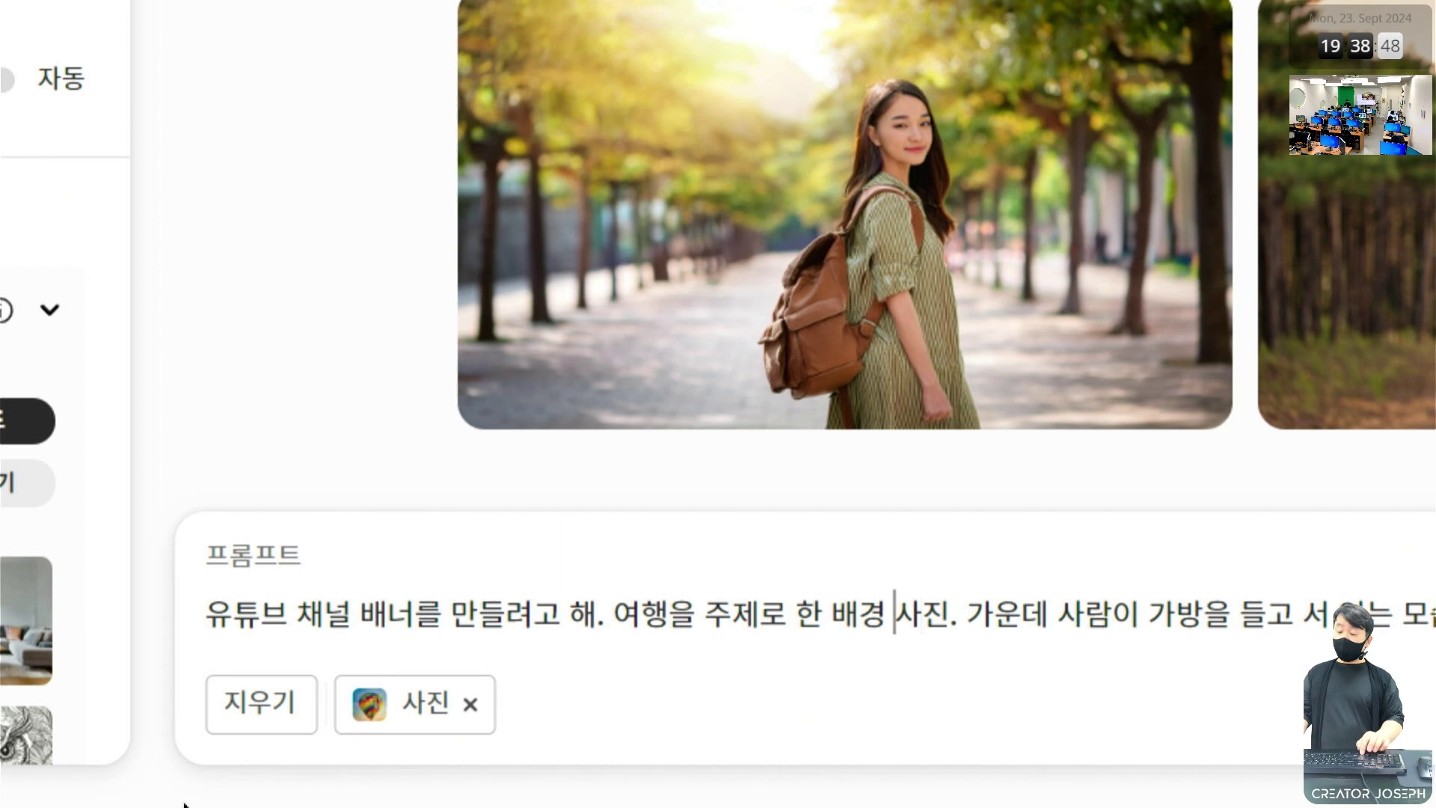
{"action": "key", "text": "Right"}
{"action": "key", "text": "Right"}
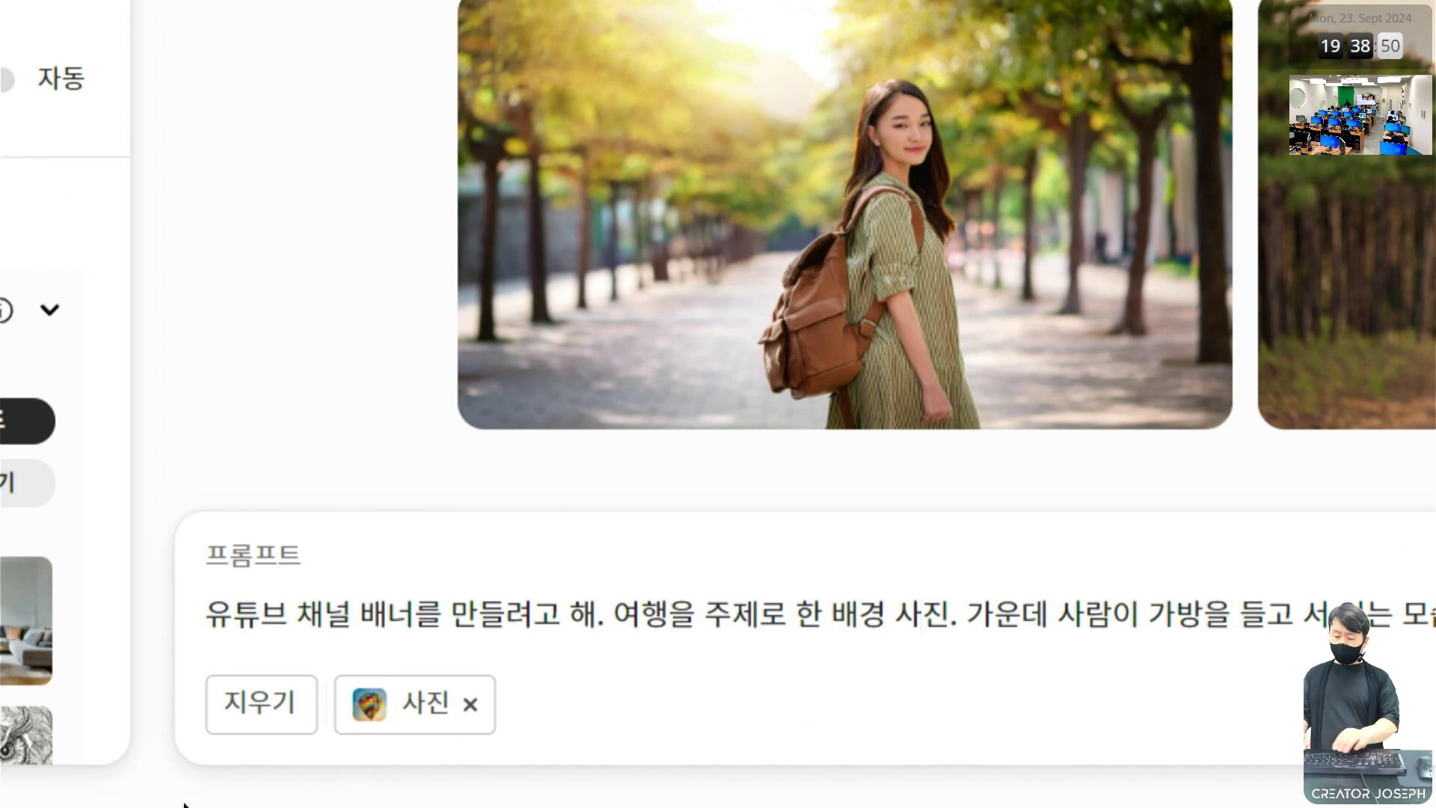
{"action": "key", "text": "Delete"}
{"action": "key", "text": "Delete"}
{"action": "key", "text": "Delete"}
{"action": "key", "text": "Delete"}
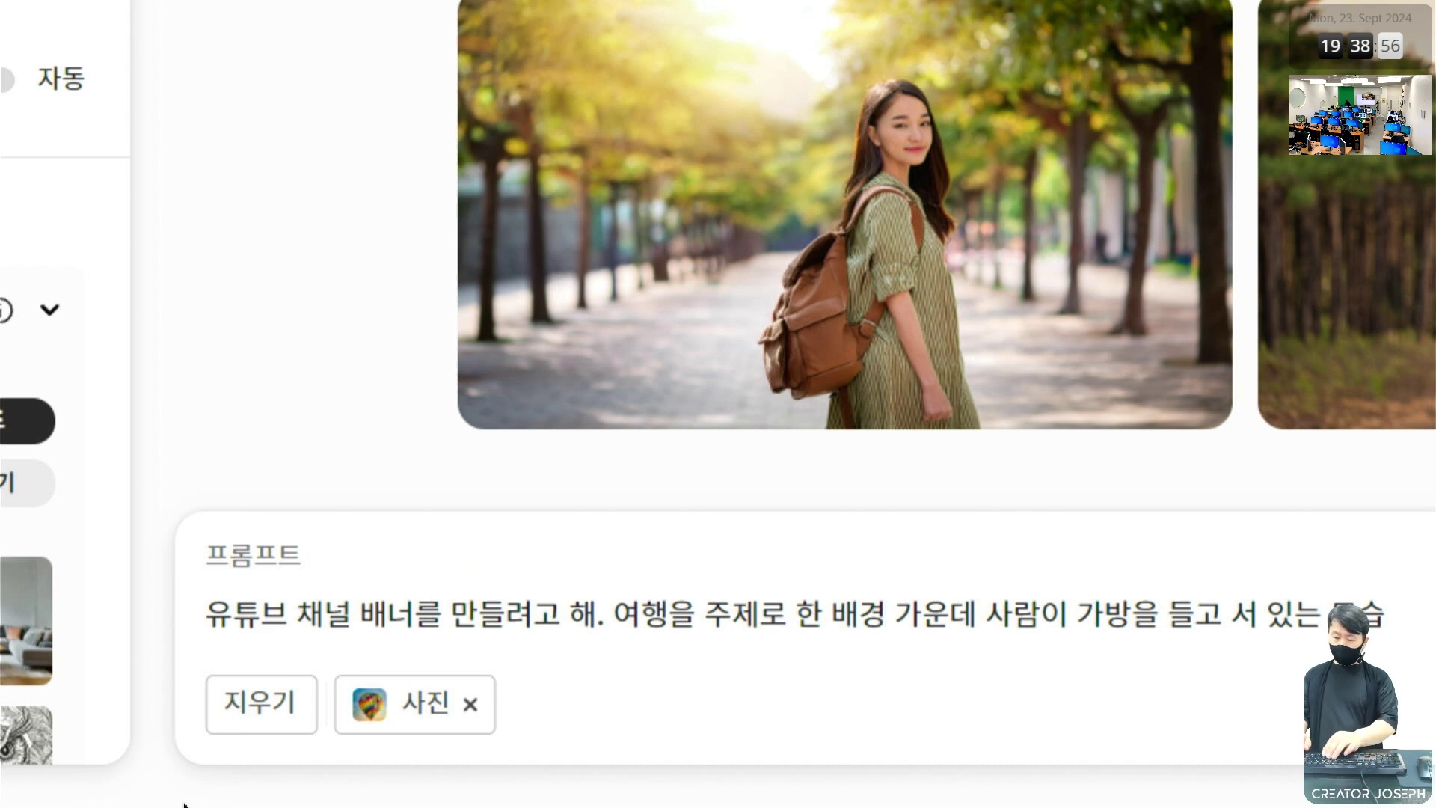
{"action": "type", "text": "사지"}
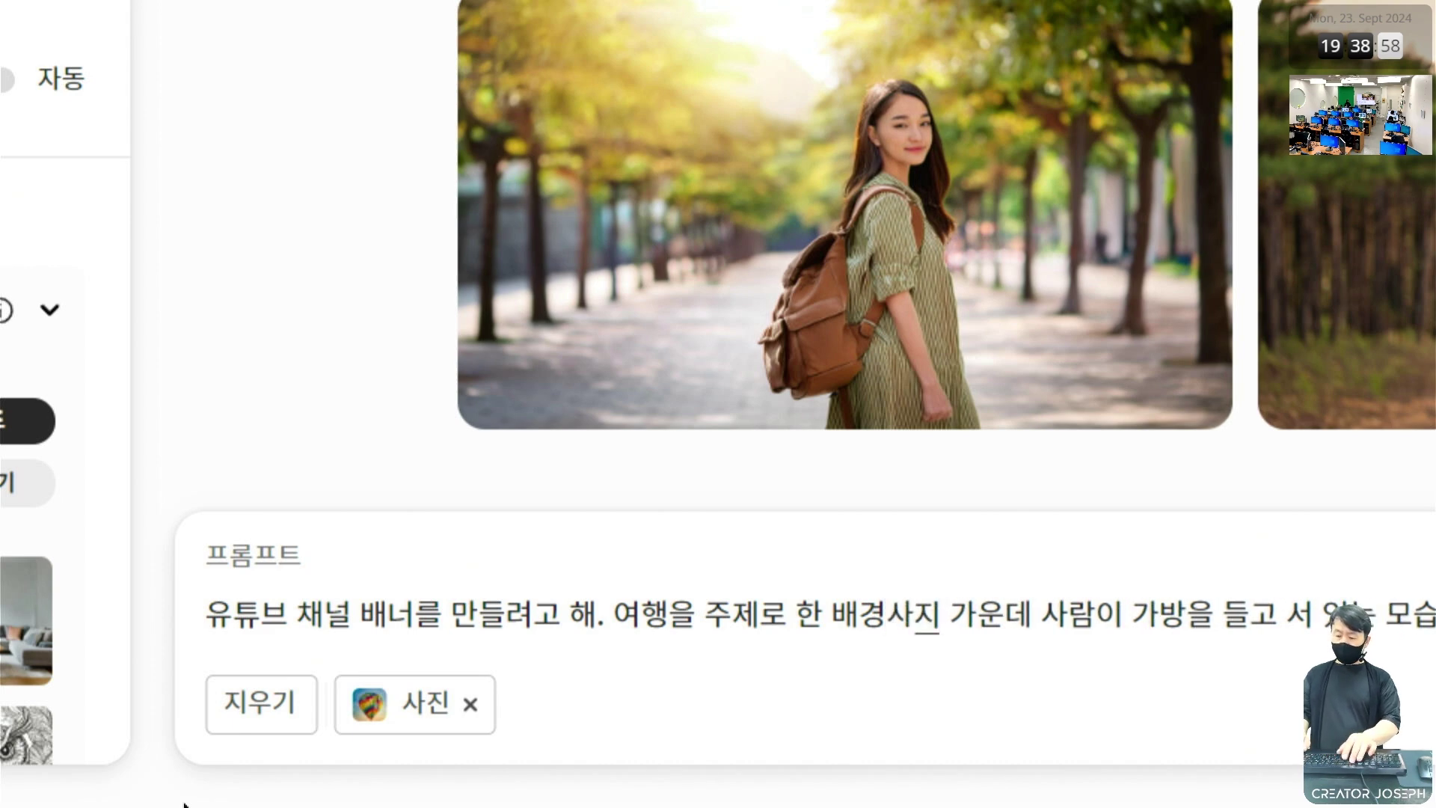
{"action": "key", "text": "BackSpace"}
{"action": "key", "text": "BackSpace"}
{"action": "type", "text": "이고"}
{"action": "key", "text": "Right"}
{"action": "key", "text": "Right"}
{"action": "key", "text": "Right"}
{"action": "key", "text": "Right"}
{"action": "key", "text": "Right"}
{"action": "key", "text": "Left"}
{"action": "key", "text": "Left"}
{"action": "key", "text": "Right"}
{"action": "key", "text": "Right"}
{"action": "key", "text": "Right"}
{"action": "key", "text": "Right"}
{"action": "key", "text": "Left"}
{"action": "key", "text": "Left"}
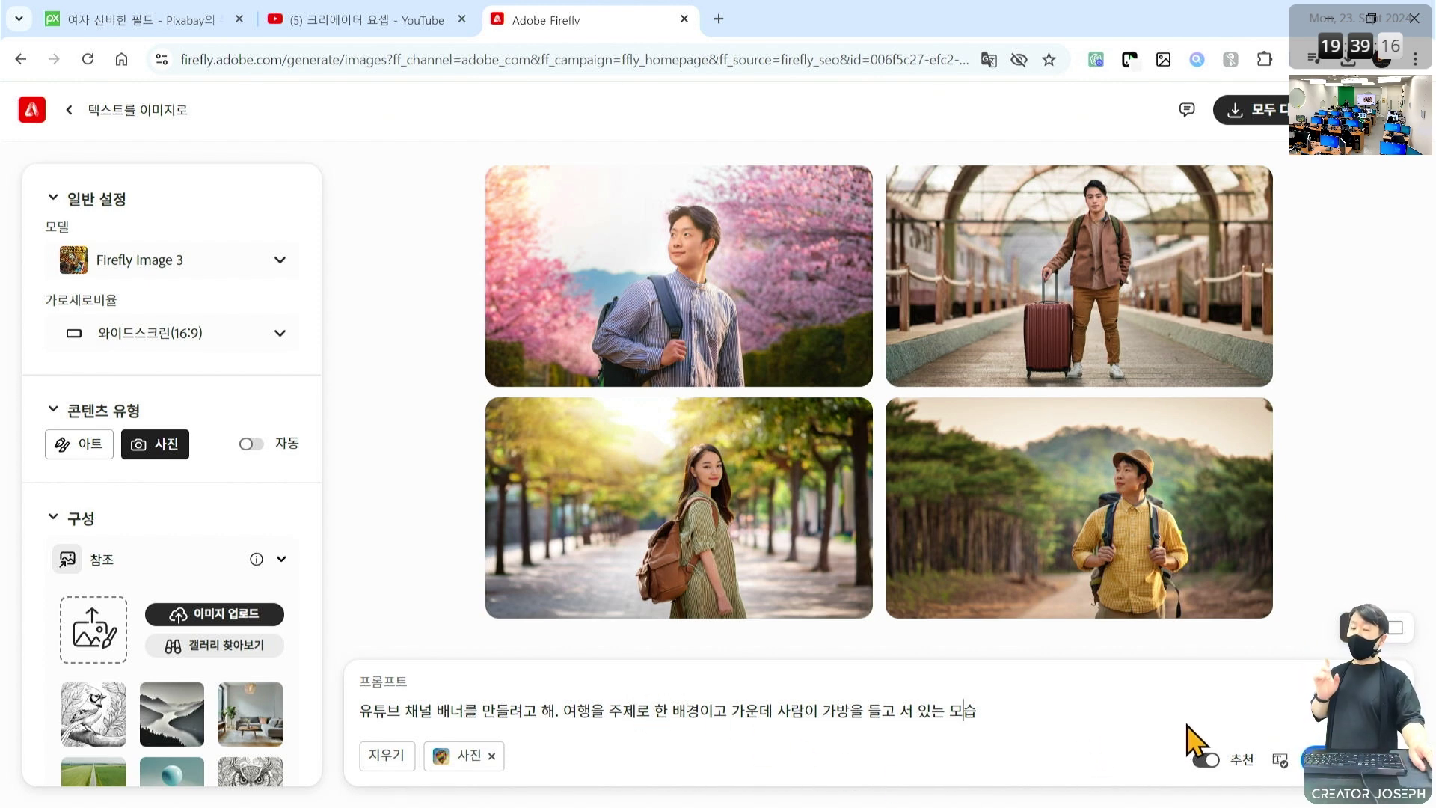
{"action": "left_click", "coordinate": [1320, 759]}
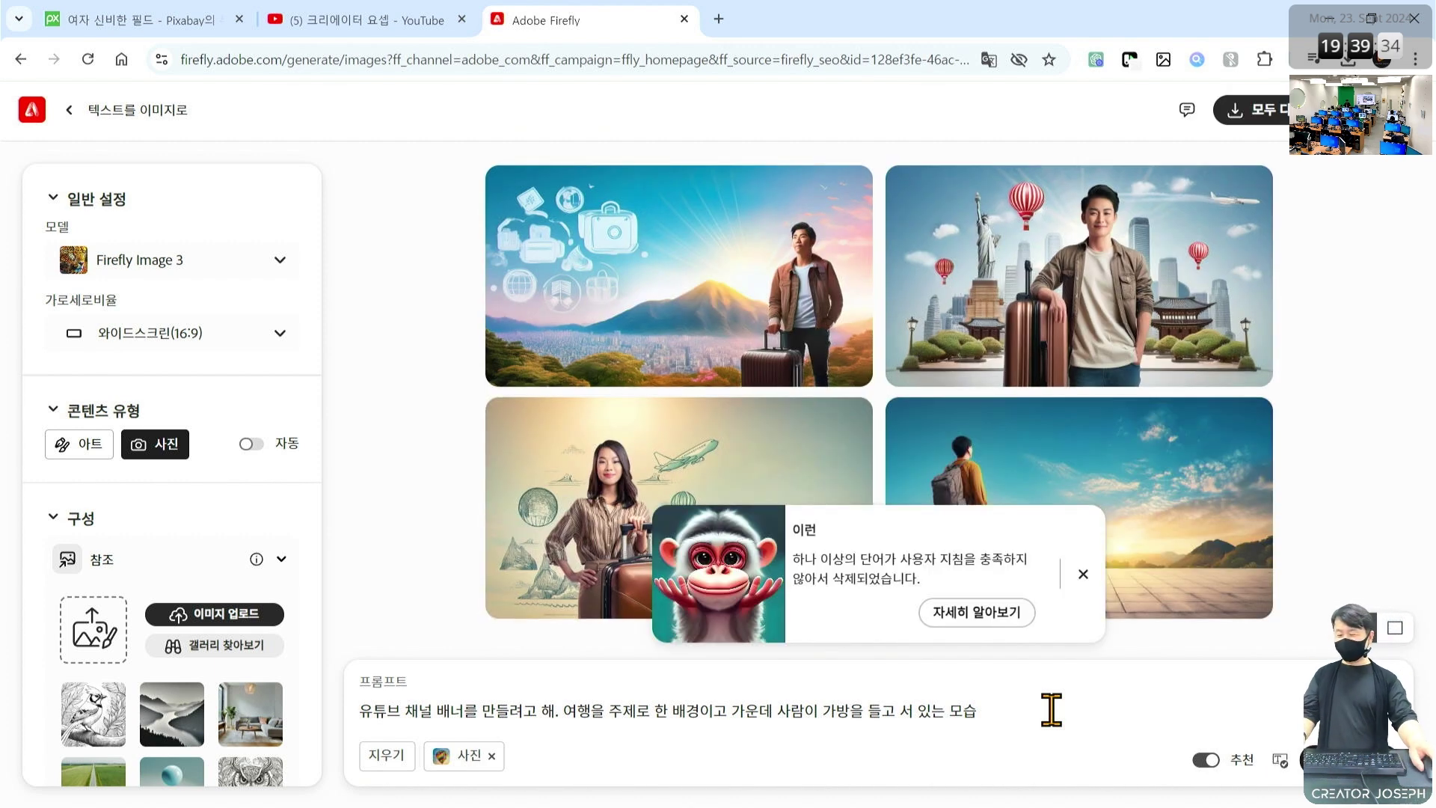
- Append . 화면을 수평 3등분 한 구도에서 가운데 영역에 사람을 배치해줘 to the prompt, generate the images, and dismiss the notice
{"action": "left_click", "coordinate": [1009, 718]}
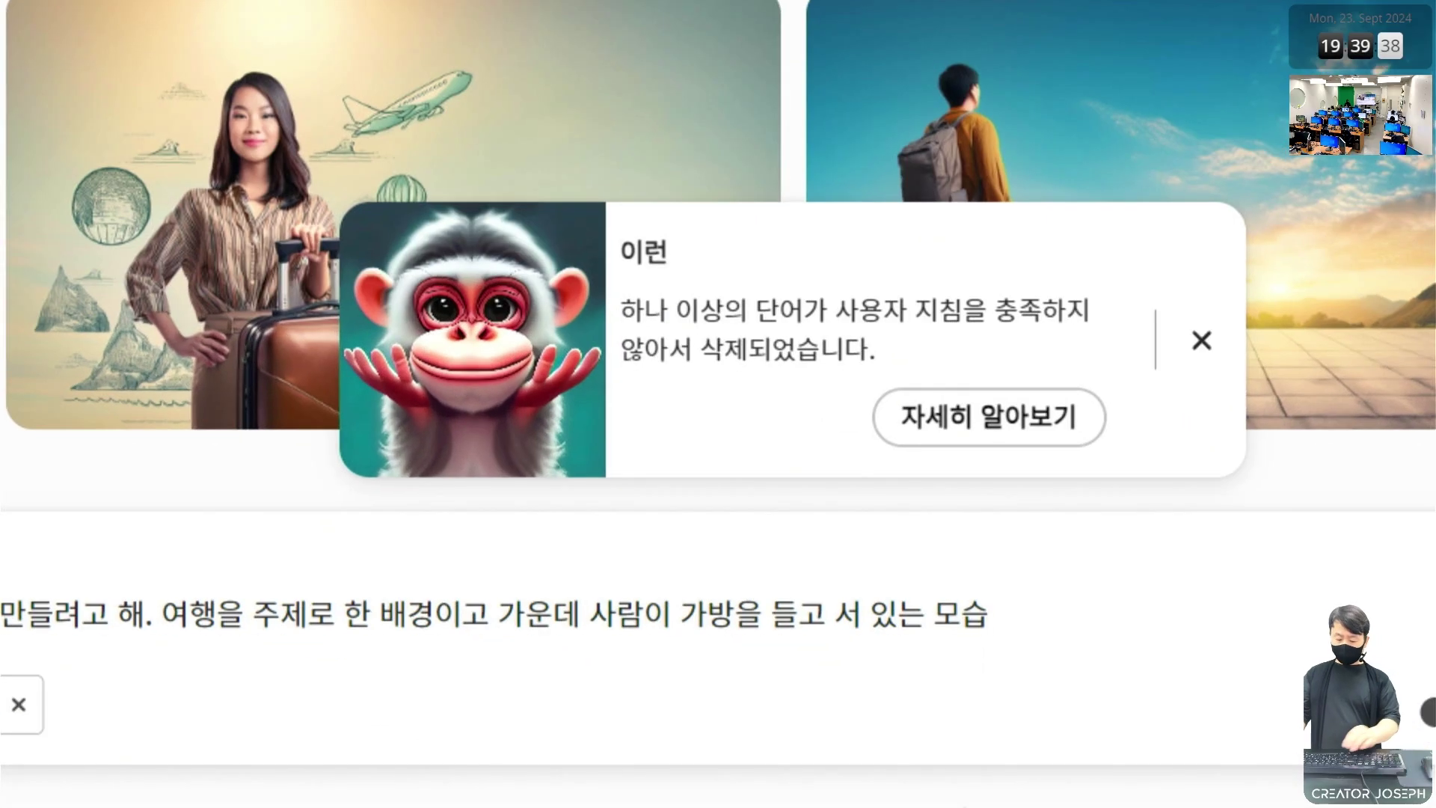
{"action": "type", "text": ". "}
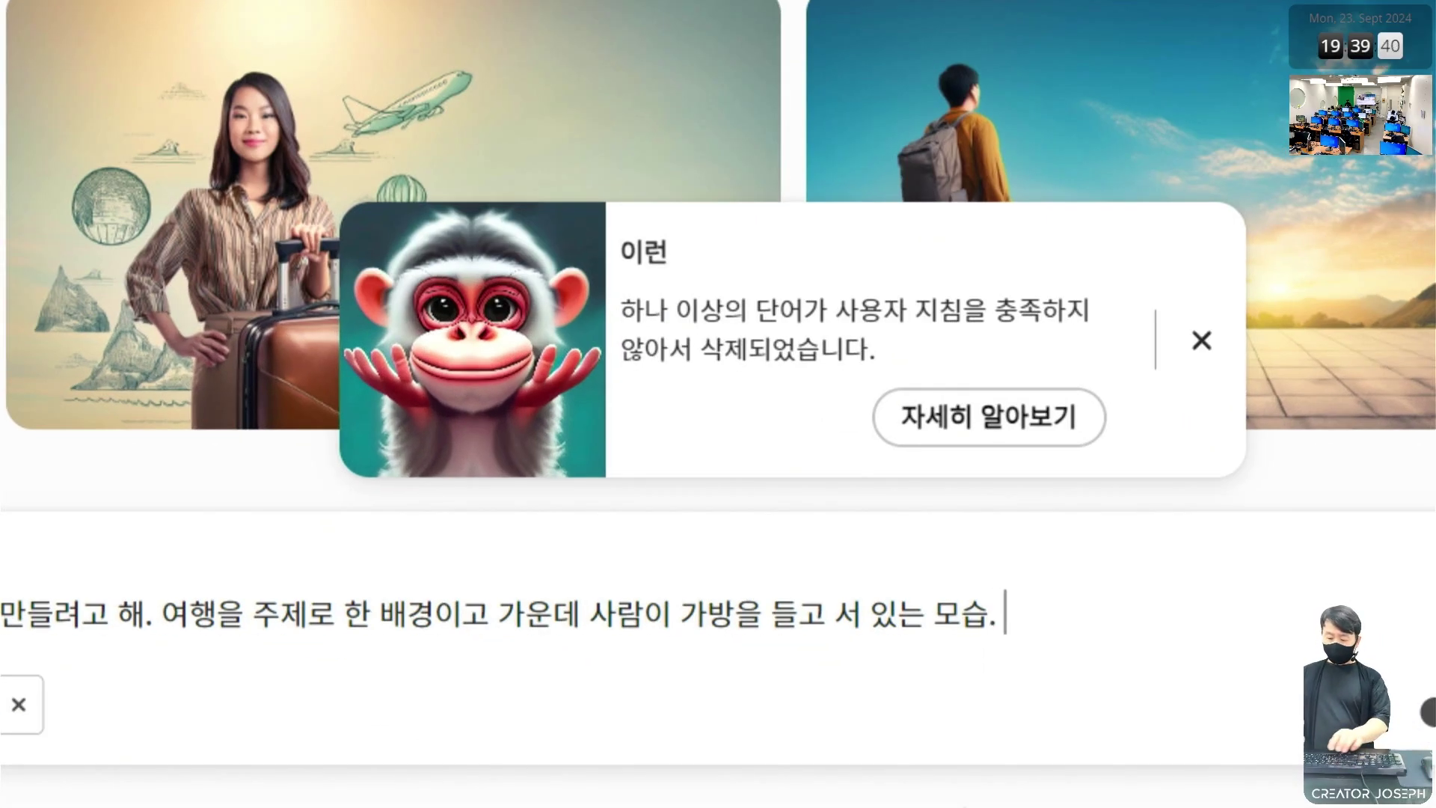
{"action": "type", "text": "화면을 수"}
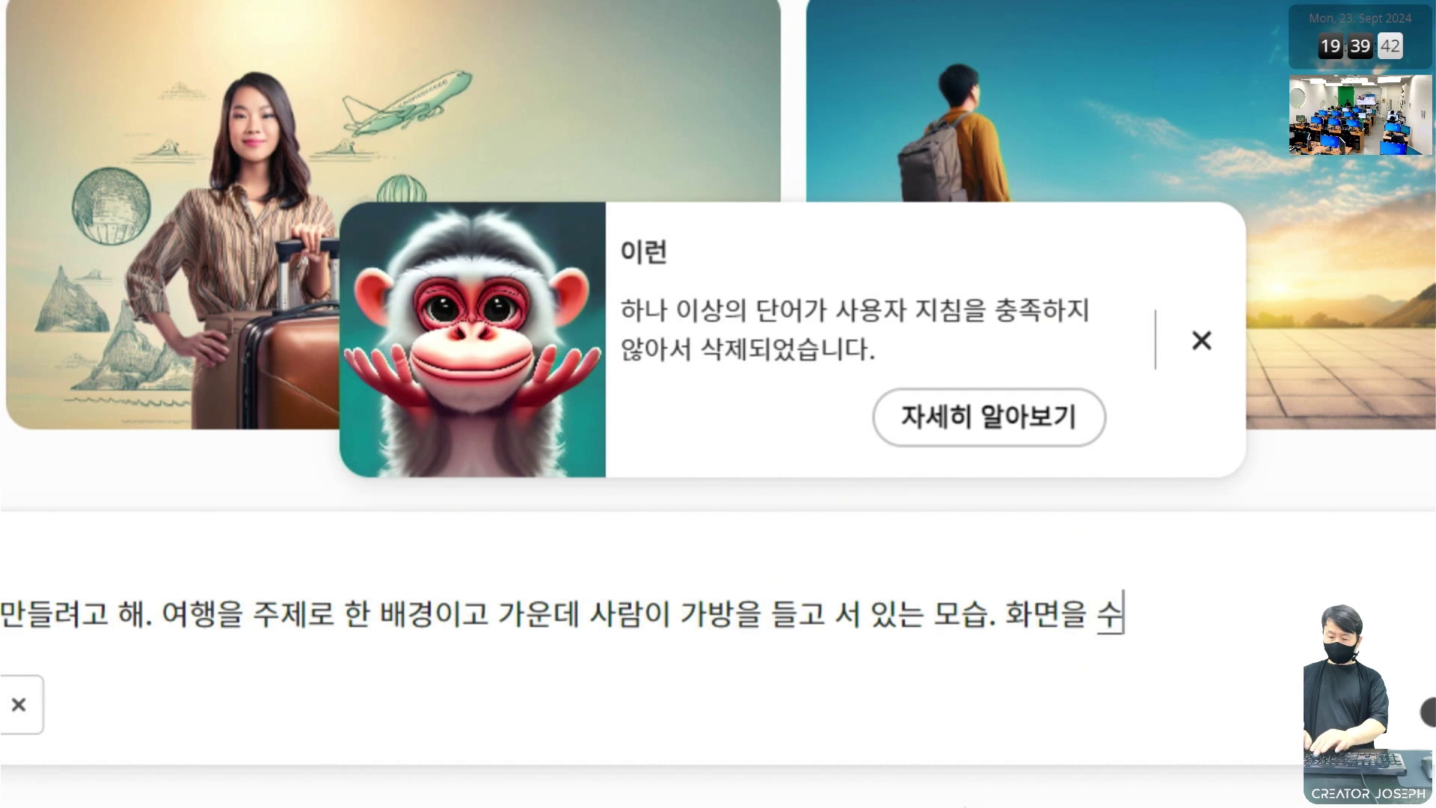
{"action": "type", "text": "평 3등분 한 "}
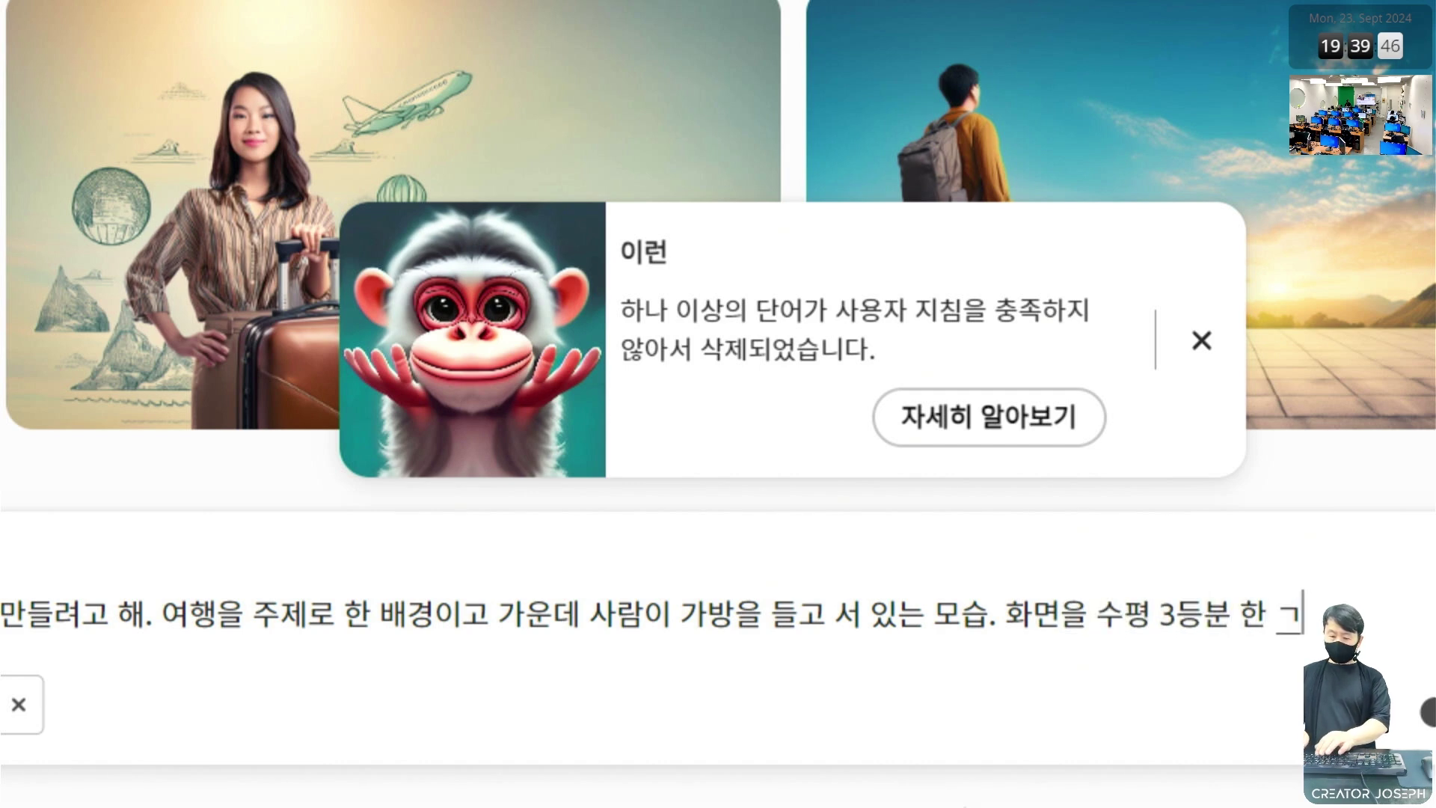
{"action": "type", "text": "구도에서"}
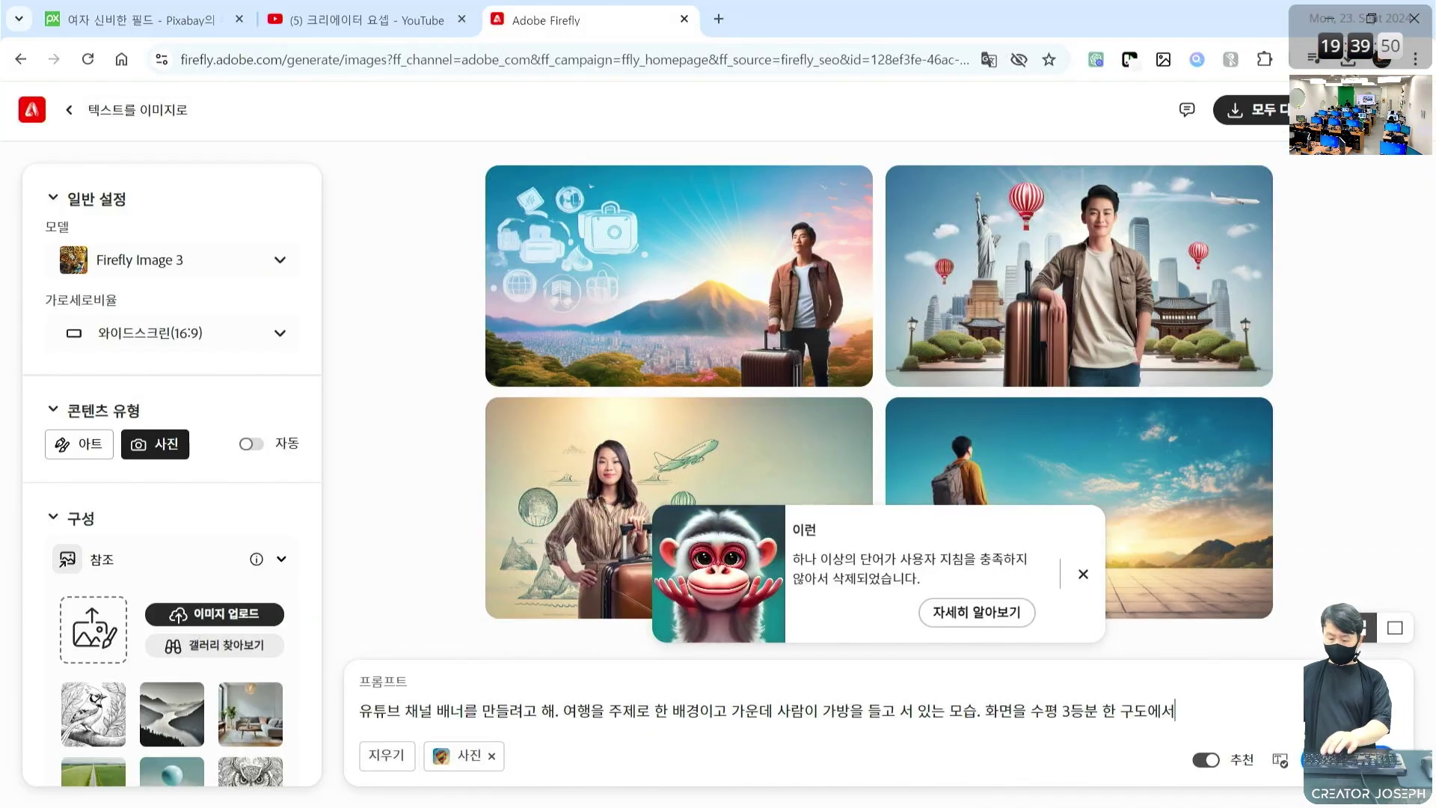
{"action": "type", "text": "ㄱ가운데"}
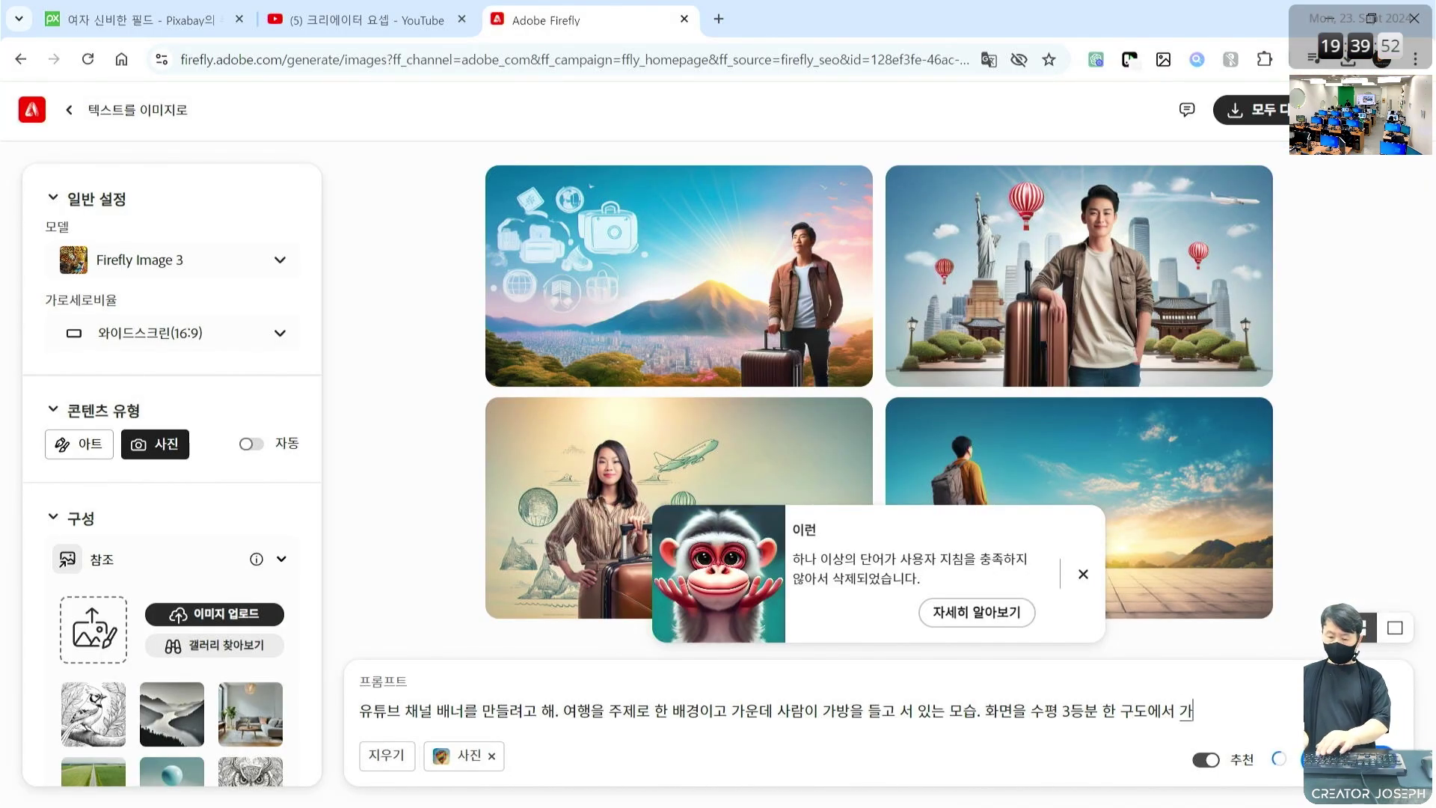
{"action": "type", "text": " 영역ㅇ"}
{"action": "type", "text": " 사"}
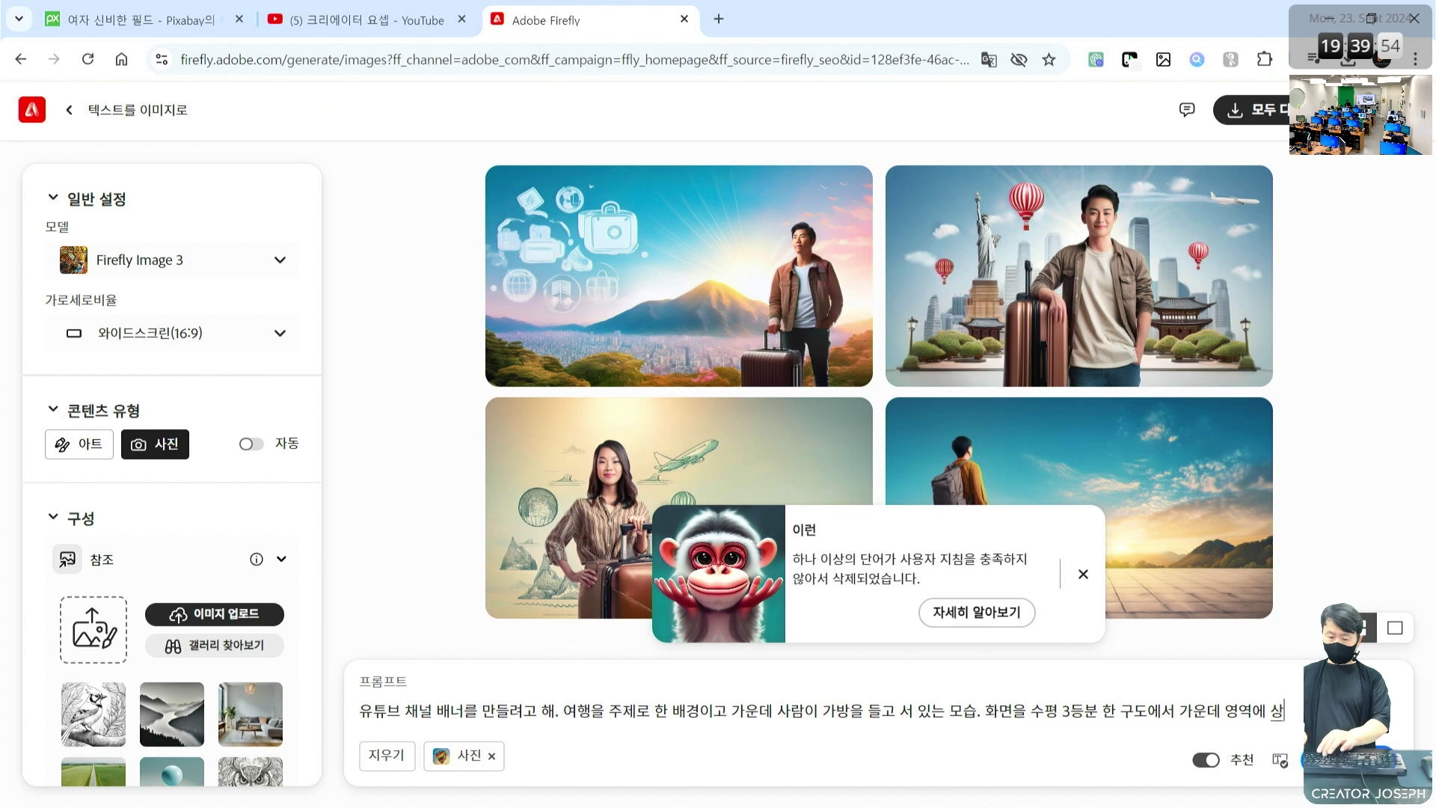
{"action": "type", "text": "람을"}
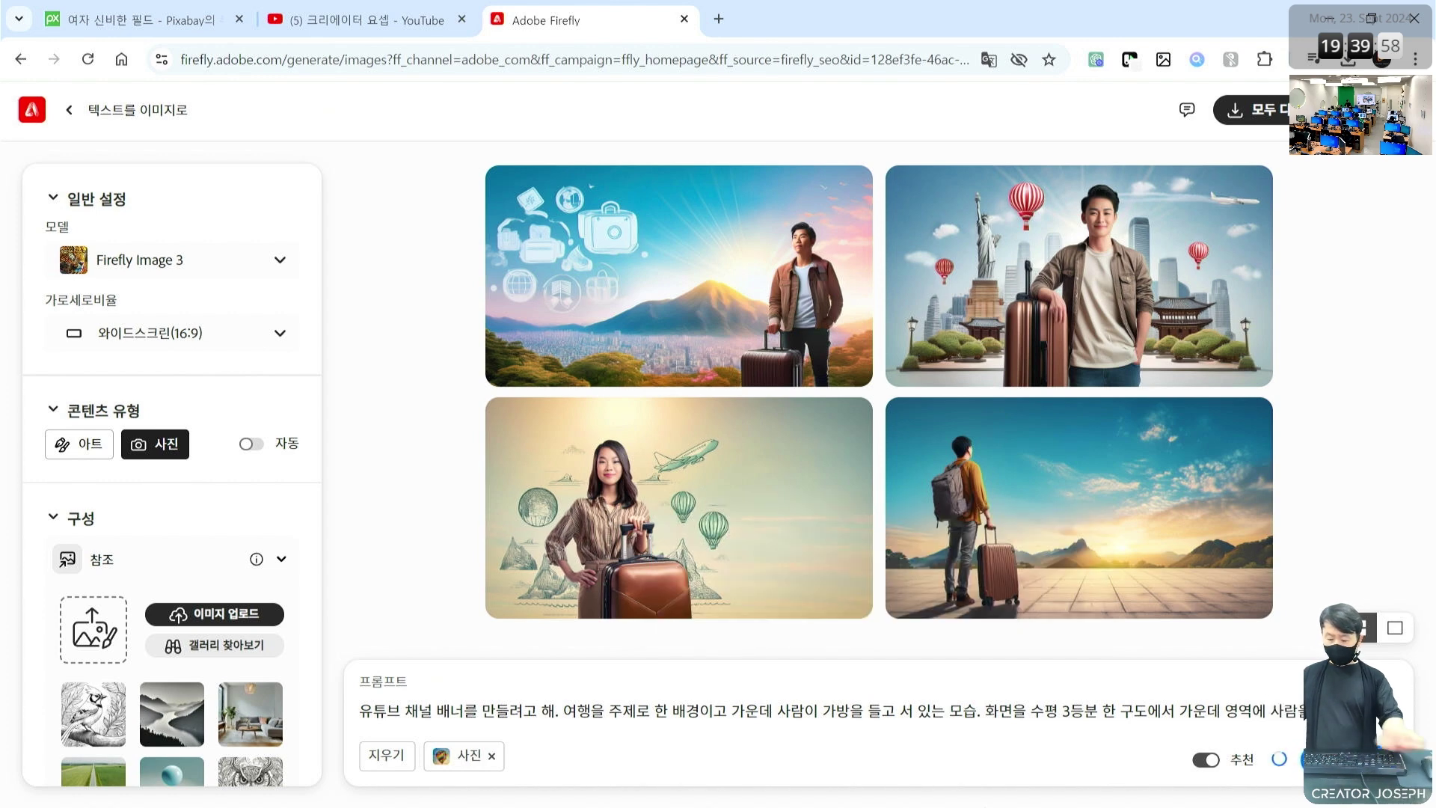
{"action": "type", "text": " 배치해줘"}
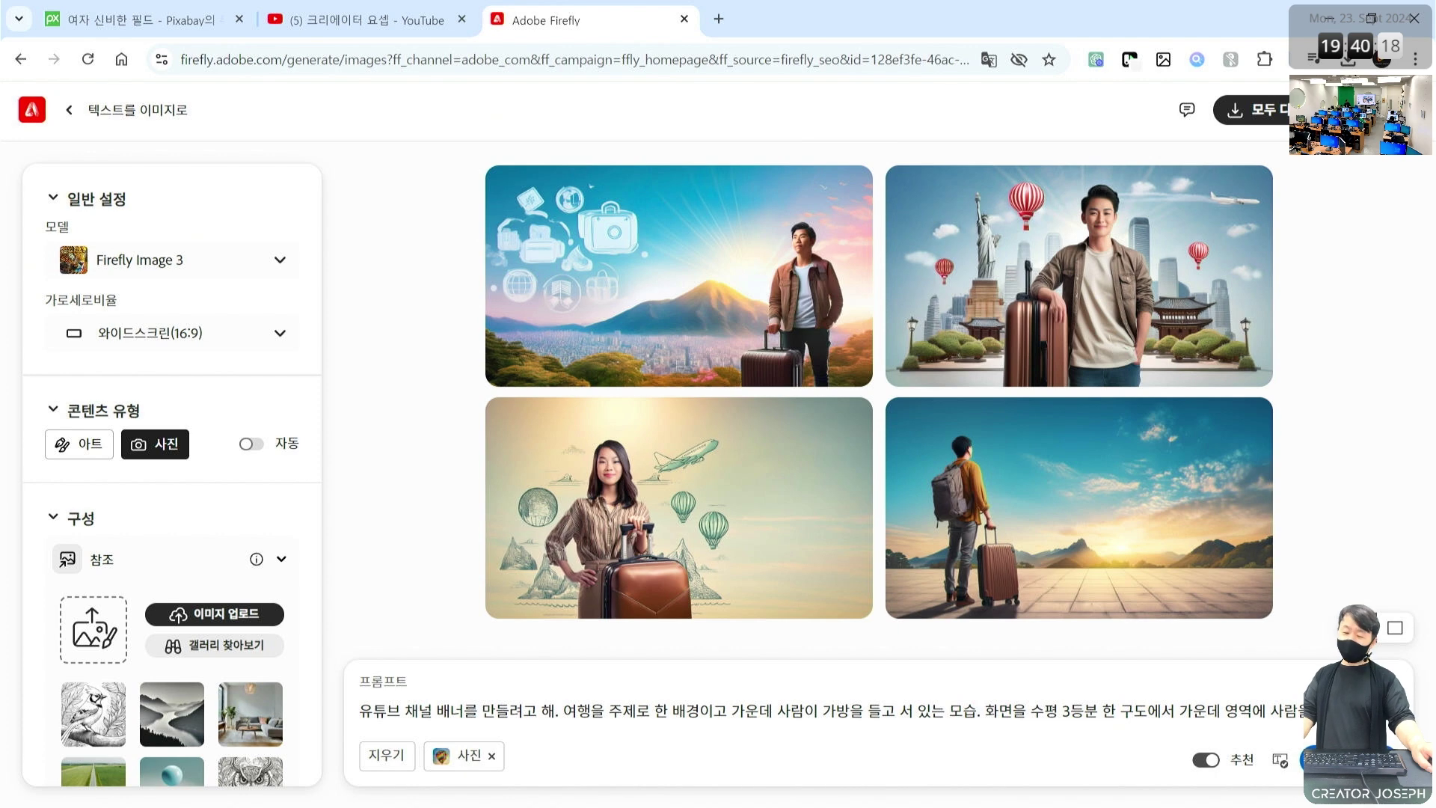
{"action": "left_click", "coordinate": [1339, 759]}
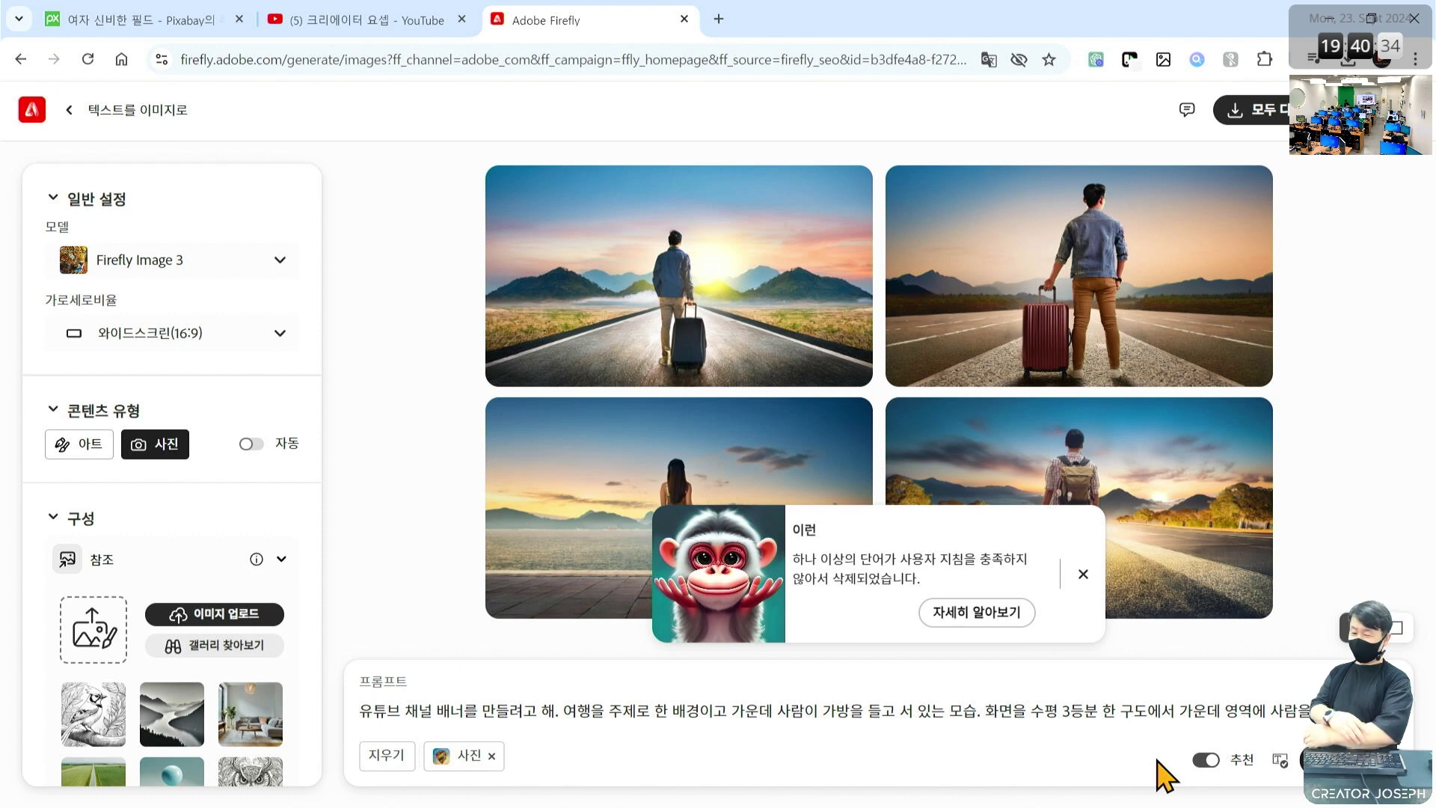
{"action": "left_click", "coordinate": [1083, 575]}
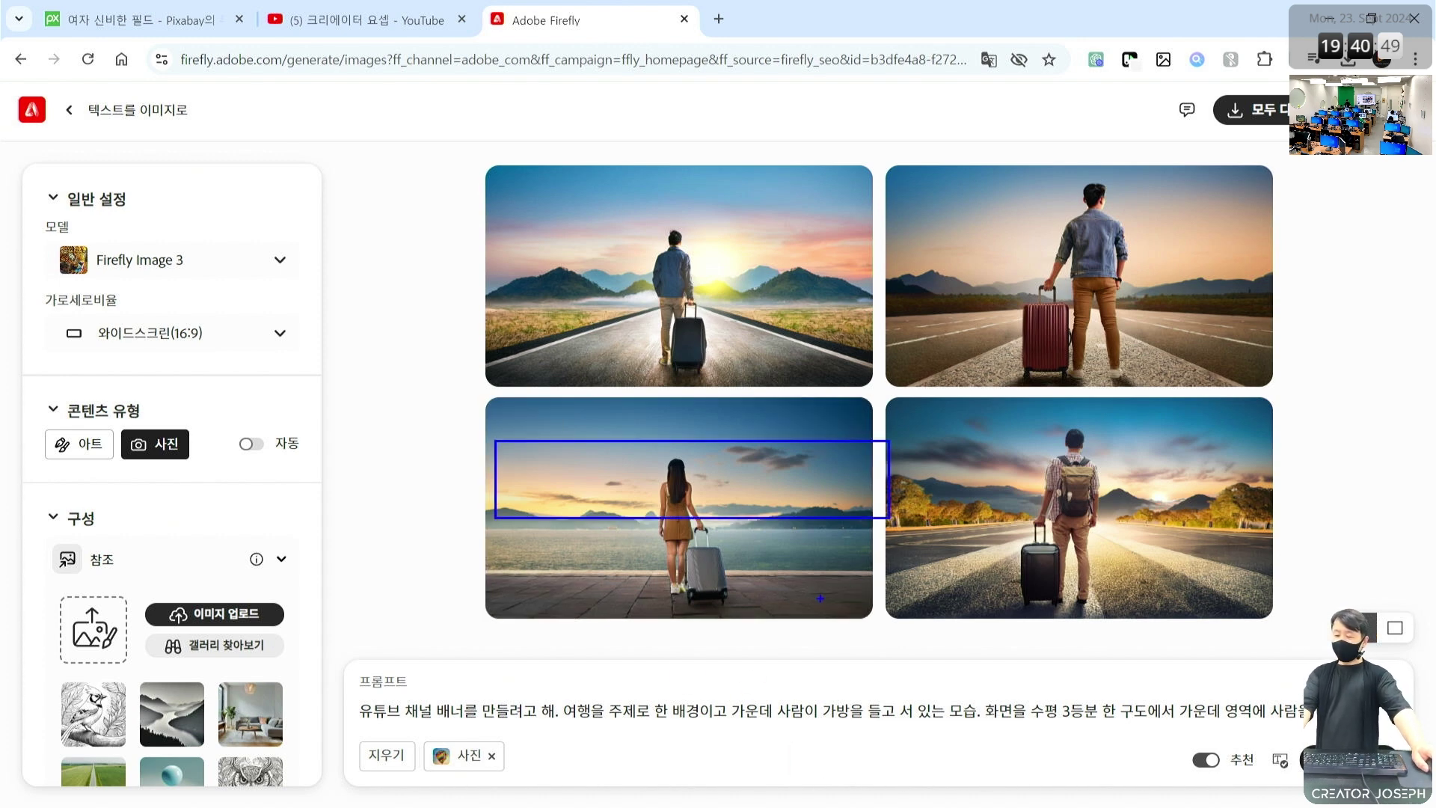
- Check-mark the image of the woman with a suitcase by the water, circle its 다운로드 option, and clear the annotations
{"action": "key", "text": "Escape"}
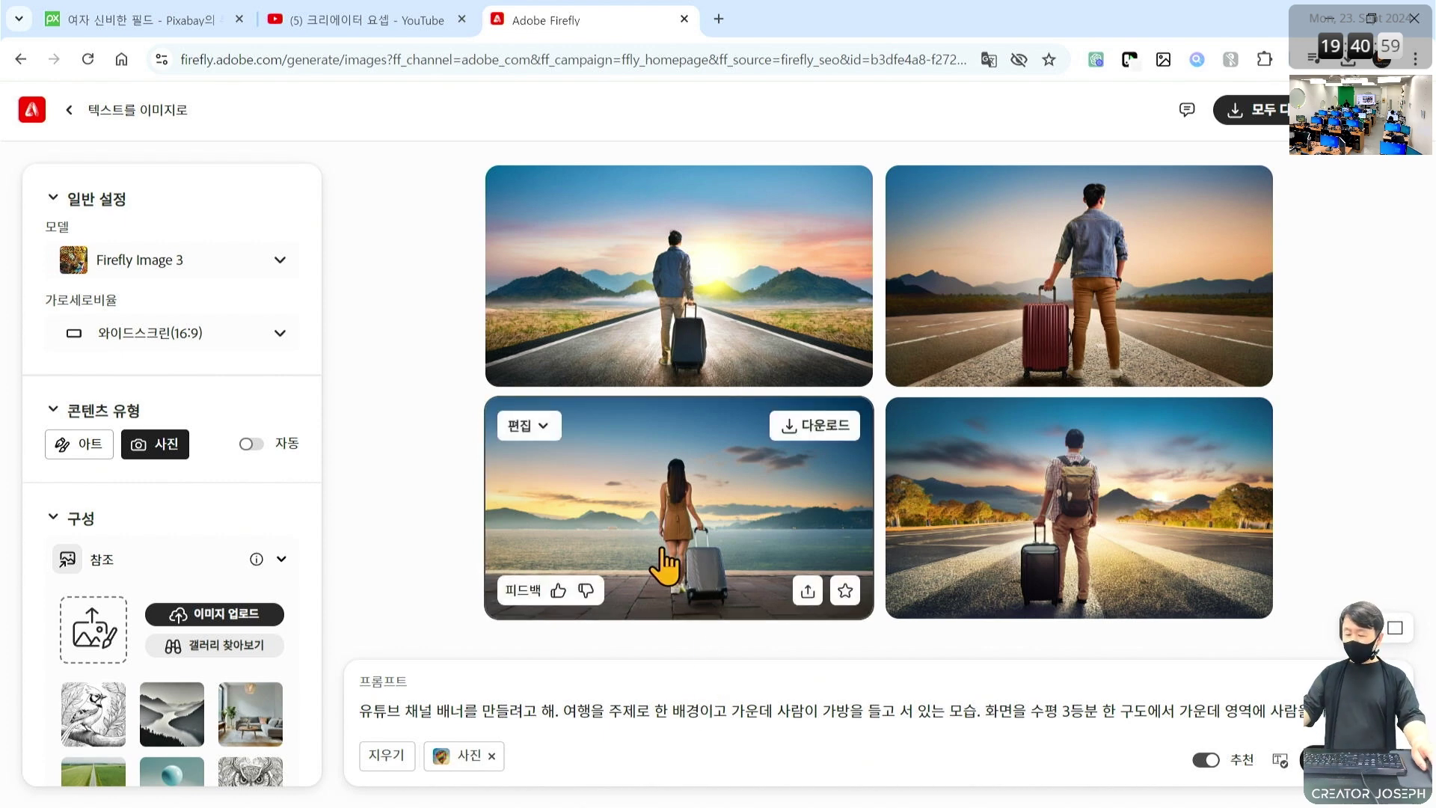
{"action": "left_click_drag", "start_coordinate": [649, 478], "coordinate": [689, 493]}
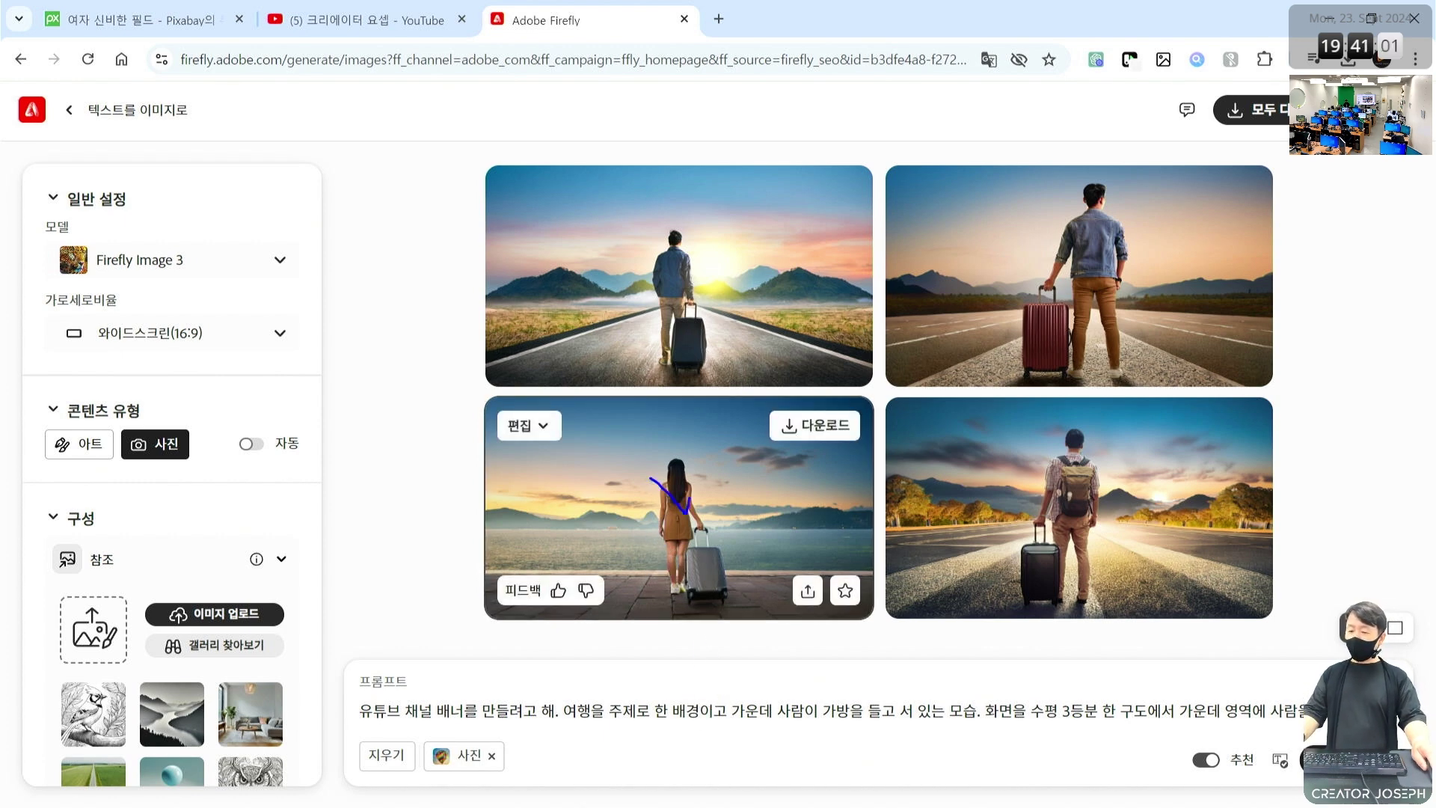
{"action": "mouse_move", "coordinate": [901, 456]}
{"action": "left_mouse_down"}
{"action": "mouse_move", "coordinate": [812, 467]}
{"action": "mouse_move", "coordinate": [750, 442]}
{"action": "mouse_move", "coordinate": [792, 399]}
{"action": "mouse_move", "coordinate": [862, 415]}
{"action": "mouse_move", "coordinate": [871, 458]}
{"action": "mouse_move", "coordinate": [830, 494]}
{"action": "mouse_move", "coordinate": [764, 476]}
{"action": "mouse_move", "coordinate": [774, 401]}
{"action": "mouse_move", "coordinate": [792, 398]}
{"action": "mouse_move", "coordinate": [855, 460]}
{"action": "mouse_move", "coordinate": [800, 469]}
{"action": "mouse_move", "coordinate": [774, 452]}
{"action": "left_mouse_up"}
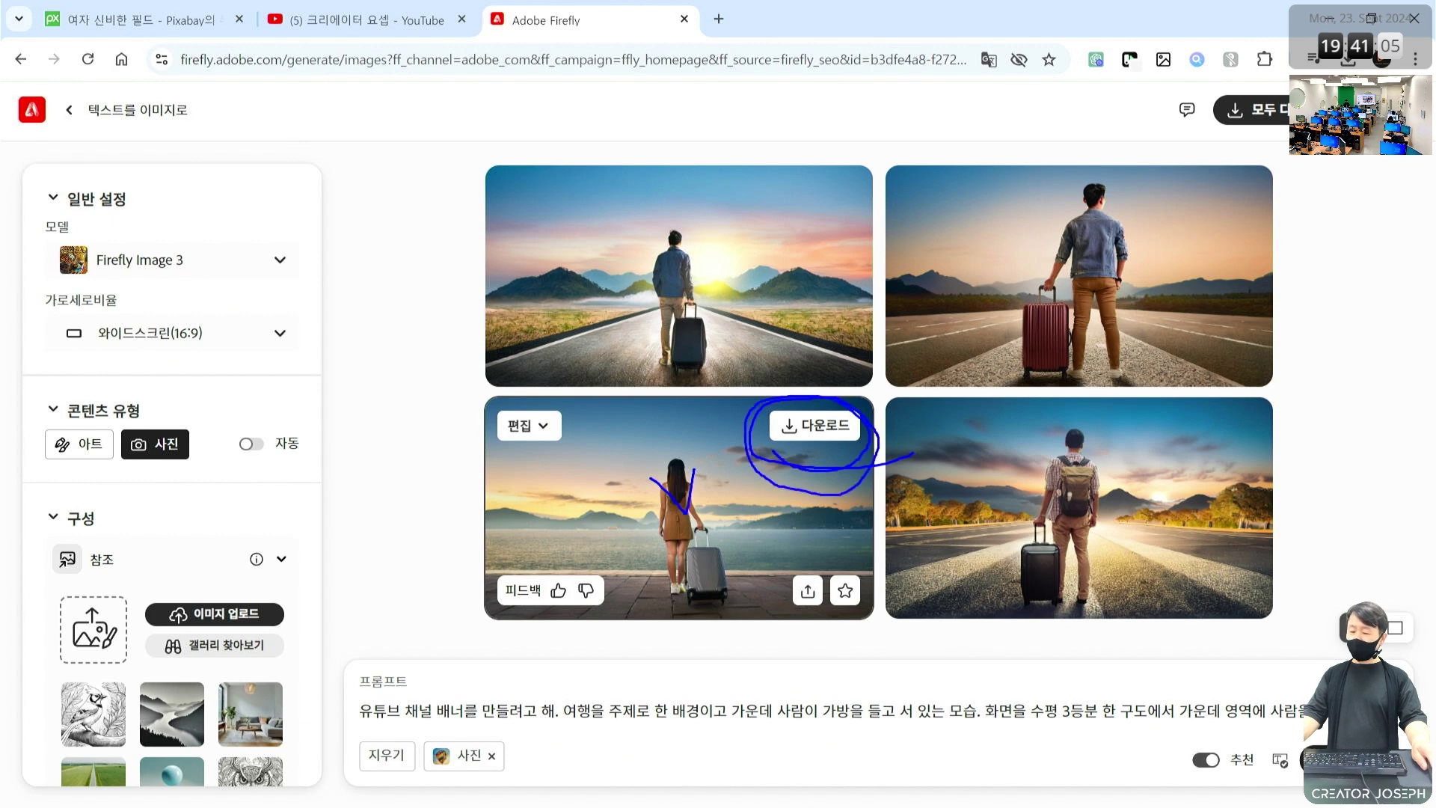
{"action": "key", "text": "Escape"}
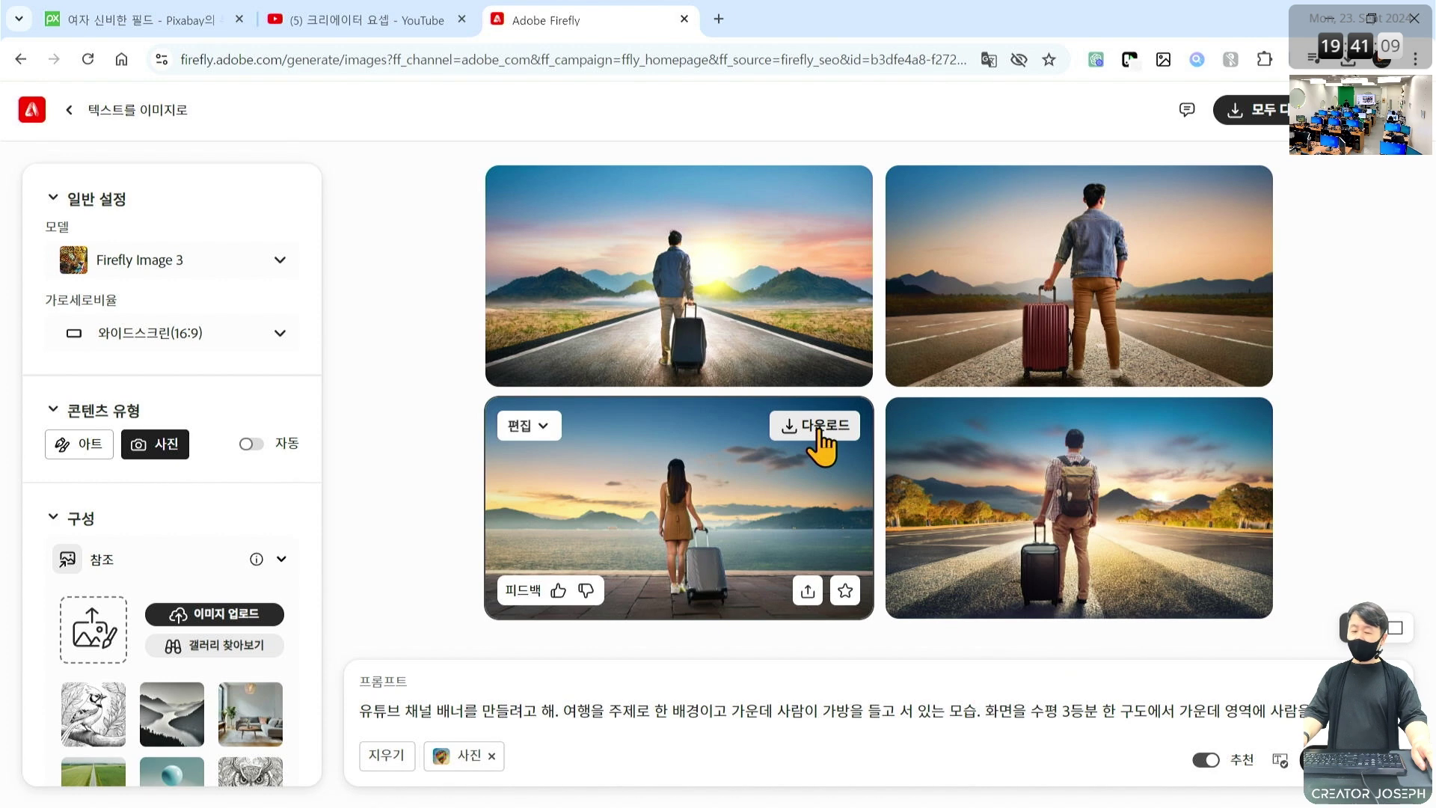
- Download the image of the woman with a suitcase by the water and clear the suggested file name
{"action": "left_click", "coordinate": [823, 442]}
{"action": "left_click", "coordinate": [655, 583]}
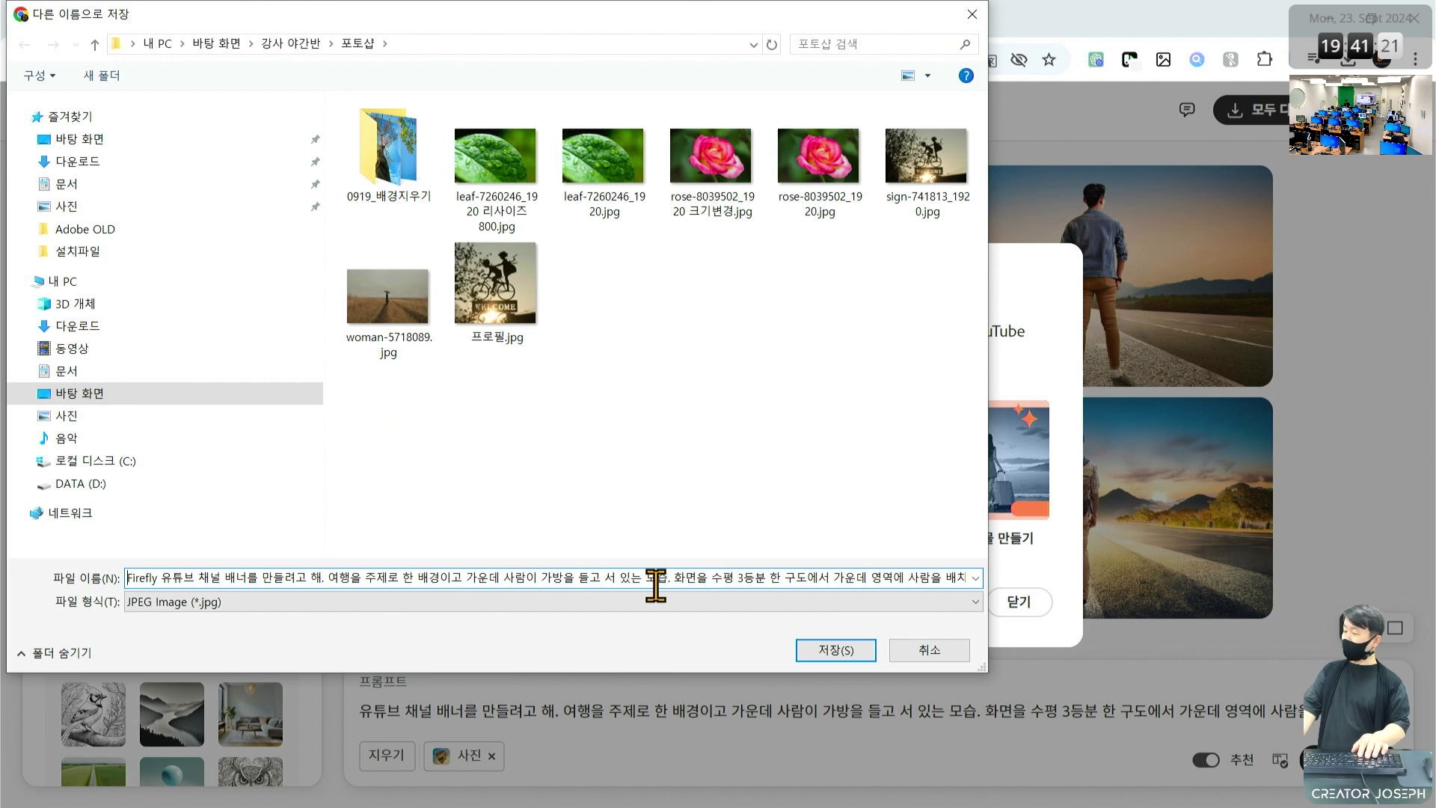
{"action": "key", "text": "ctrl+a"}
{"action": "key", "text": "BackSpace"}
{"action": "type", "text": "vkdldj"}
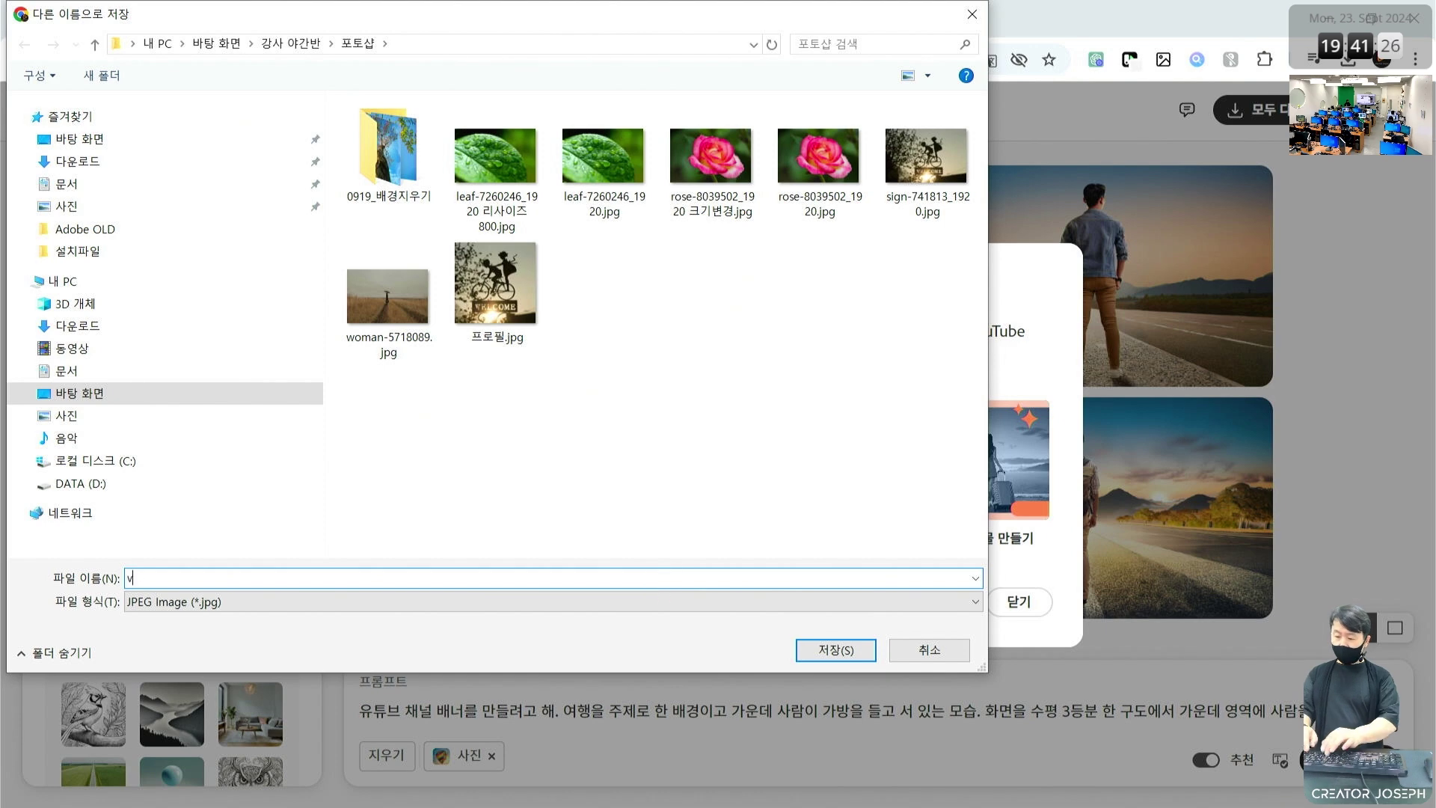
{"action": "key", "text": "BackSpace"}
{"action": "key", "text": "BackSpace"}
{"action": "key", "text": "BackSpace"}
{"action": "key", "text": "BackSpace"}
{"action": "key", "text": "BackSpace"}
{"action": "key", "text": "BackSpace"}
- Save the image in the 포토샵 folder as 파이어플라이_배너용 and close the dialog offering more image edits
{"action": "key", "text": "Hangul"}
{"action": "type", "text": "아피"}
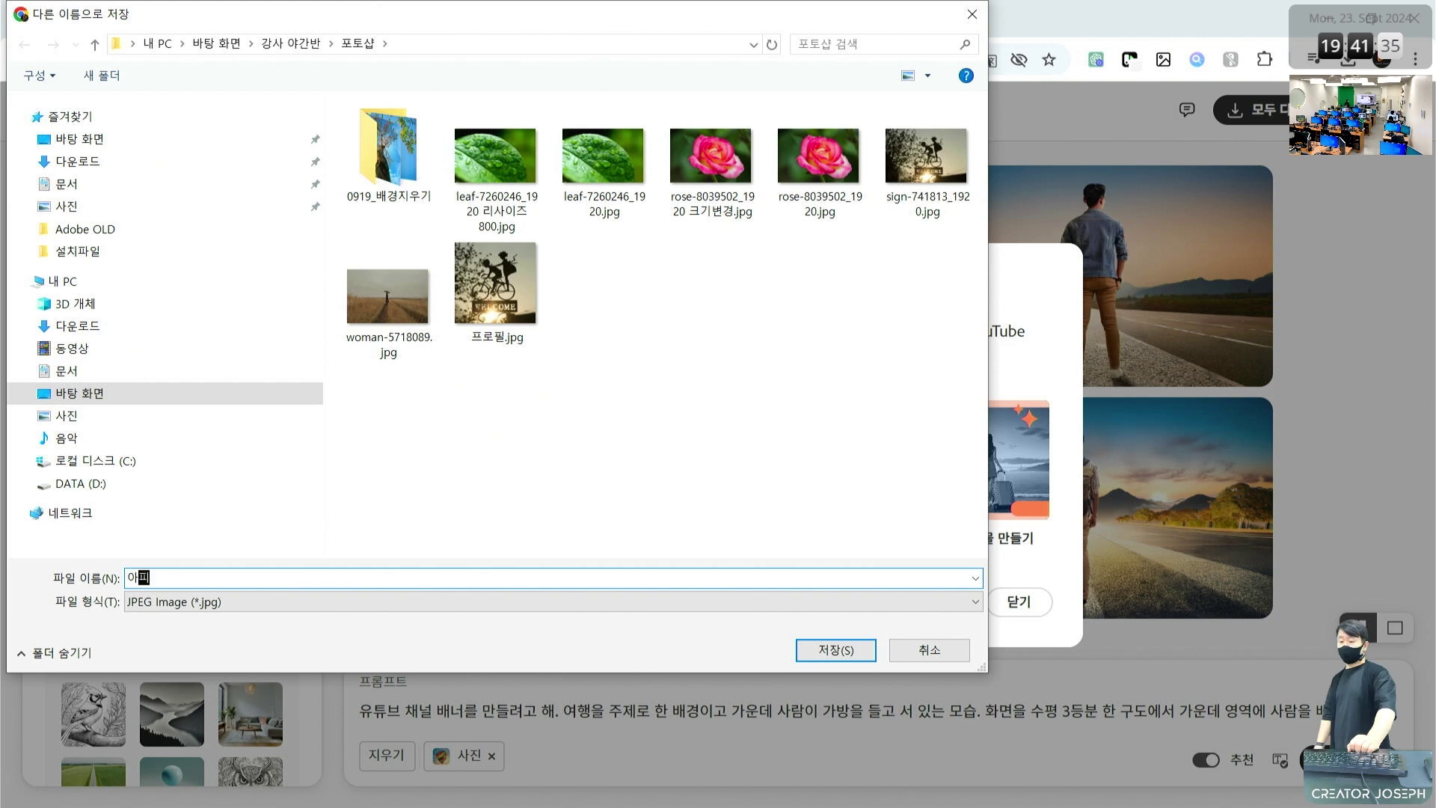
{"action": "key", "text": "BackSpace"}
{"action": "key", "text": "BackSpace"}
{"action": "key", "text": "BackSpace"}
{"action": "type", "text": "피이어플라이_"}
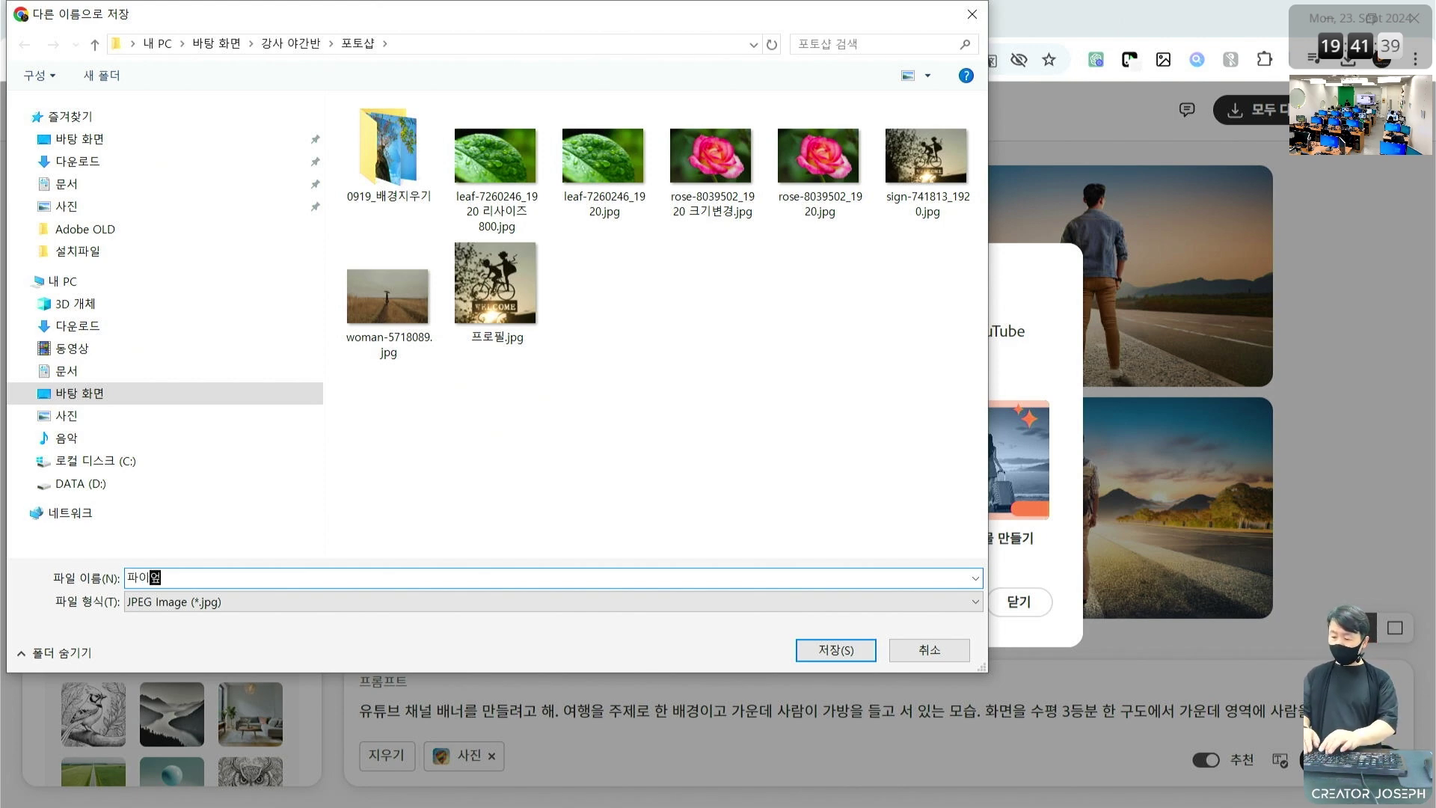
{"action": "type", "text": "배너용"}
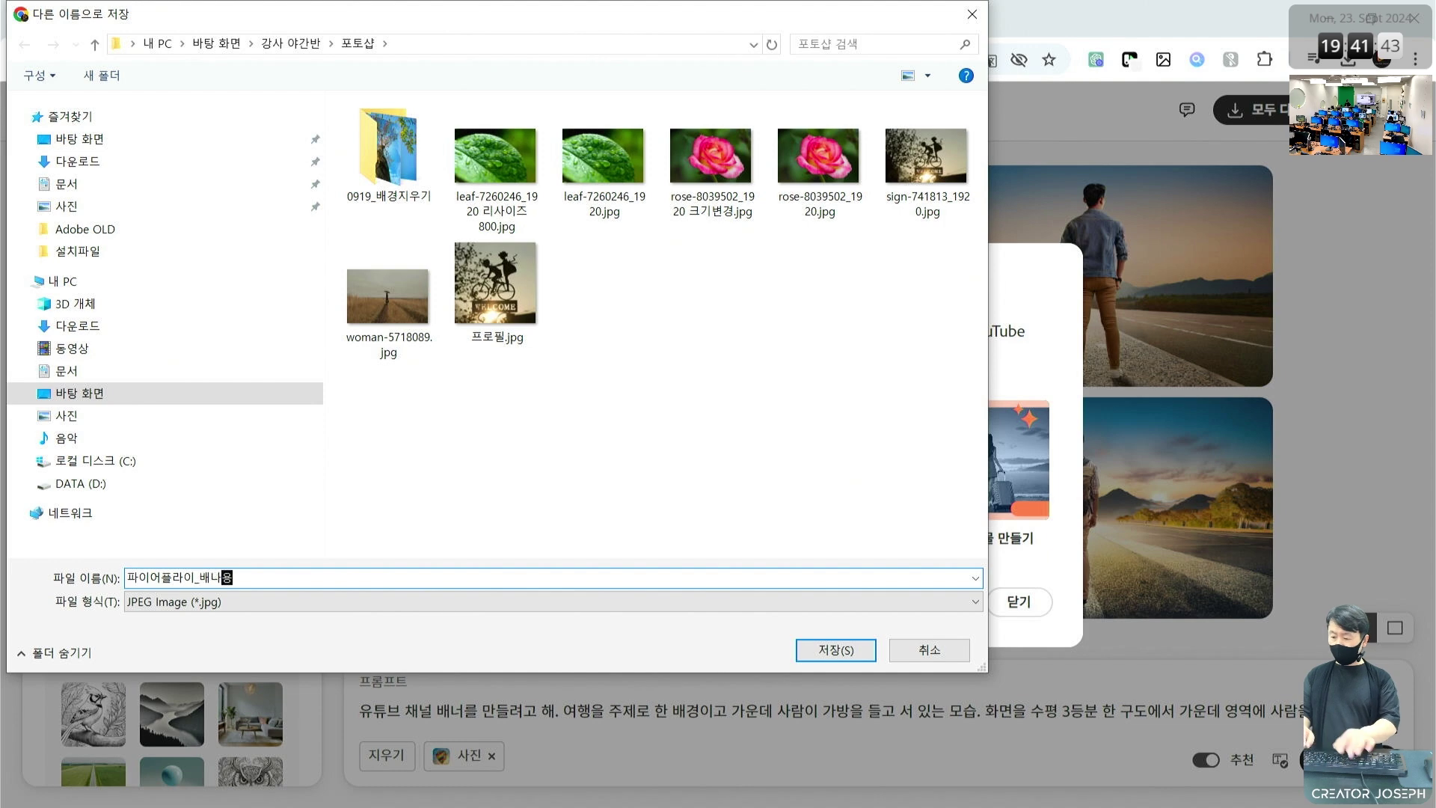
{"action": "key", "text": "Return"}
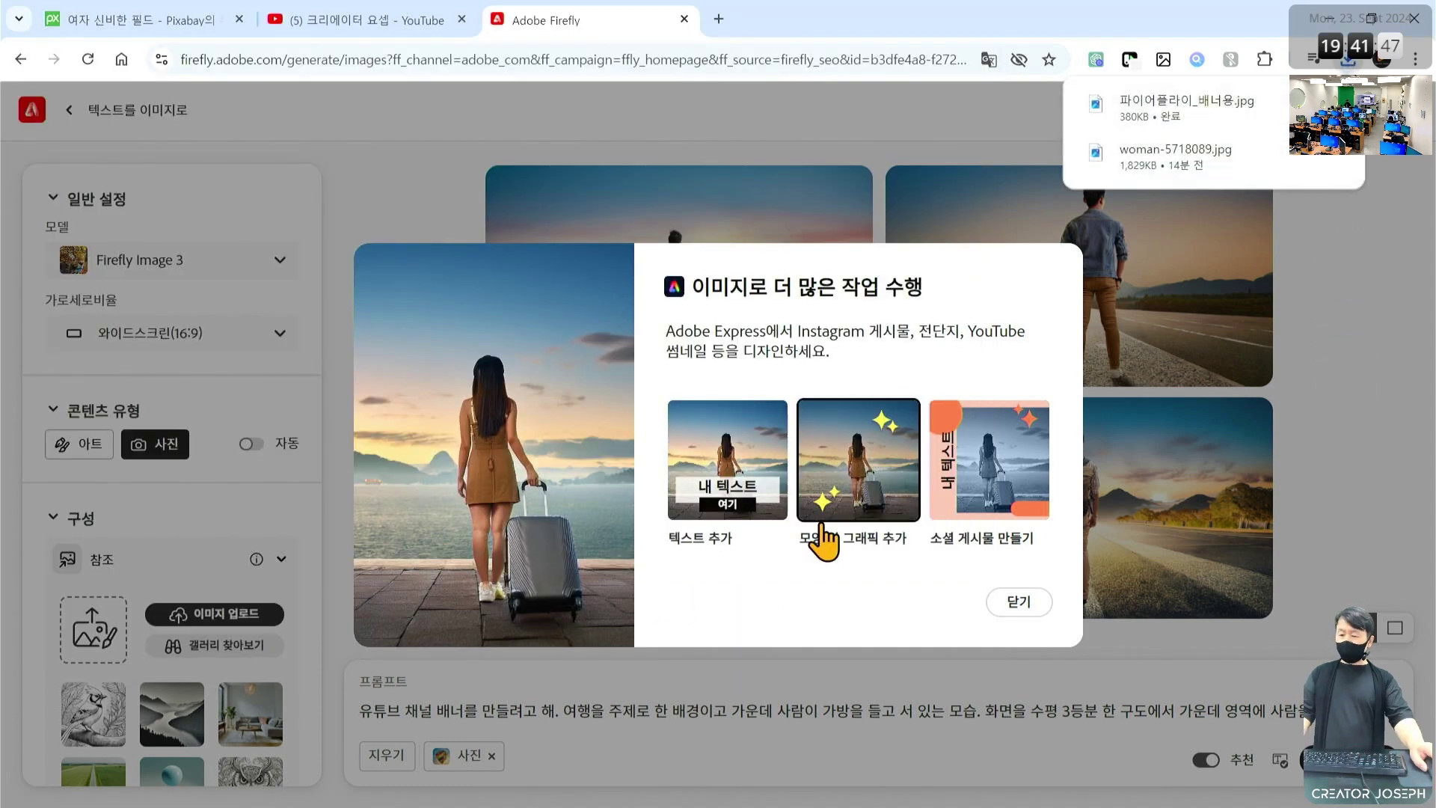
{"action": "left_click", "coordinate": [1019, 601]}
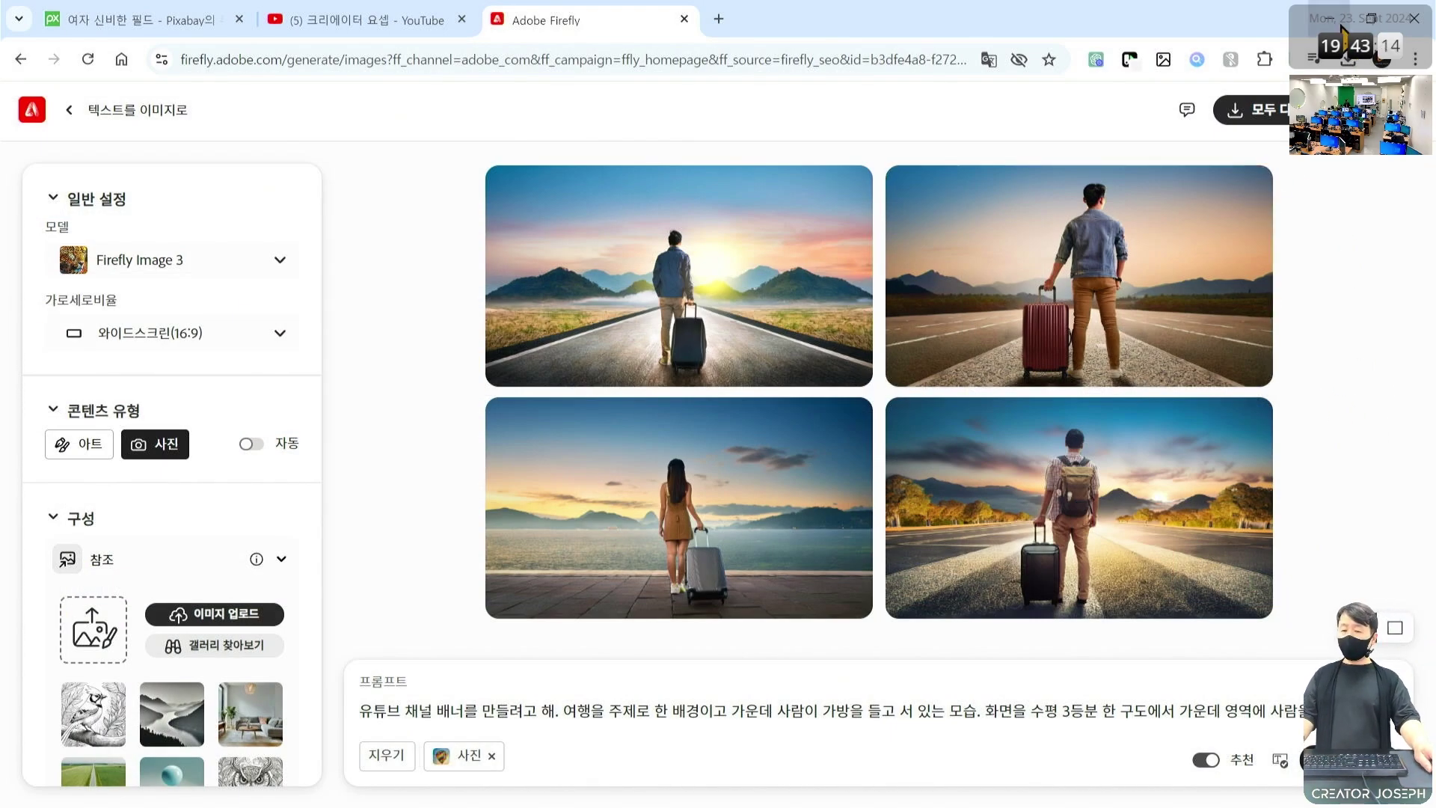
- Minimize the browser and open the 다운로드 folder from 내 PC in File Explorer
{"action": "left_click", "coordinate": [1330, 23]}
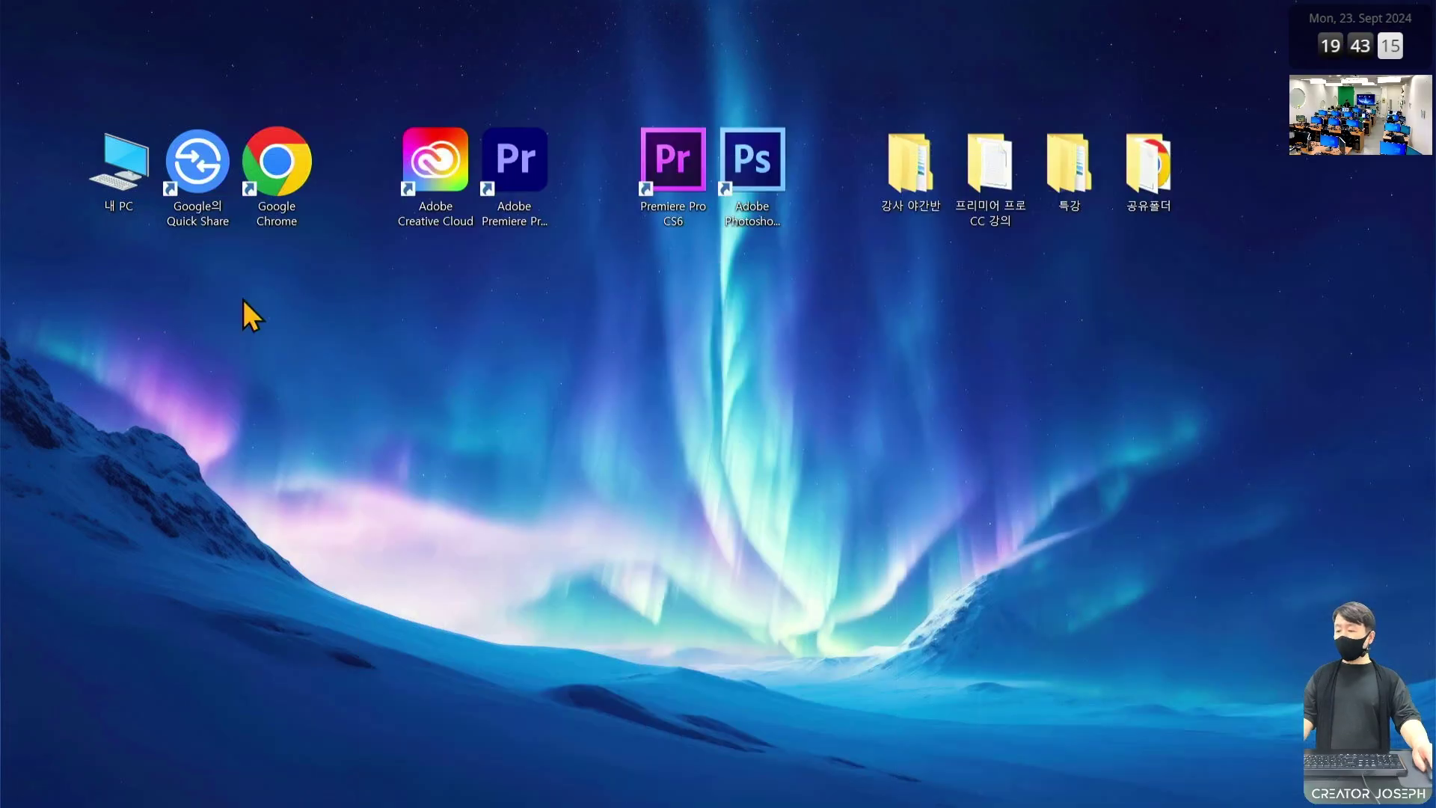
{"action": "double_click", "coordinate": [118, 195]}
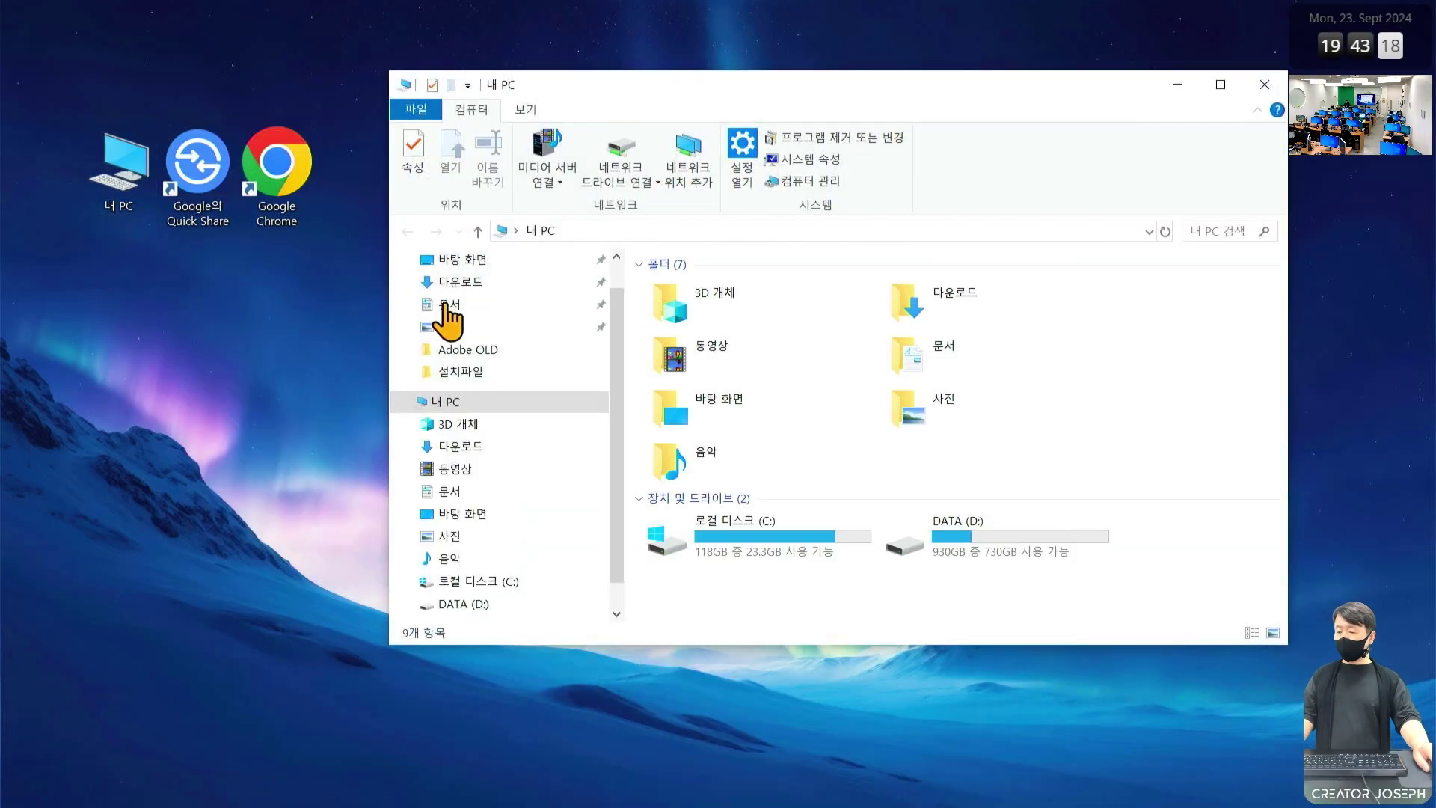
{"action": "left_click", "coordinate": [462, 282]}
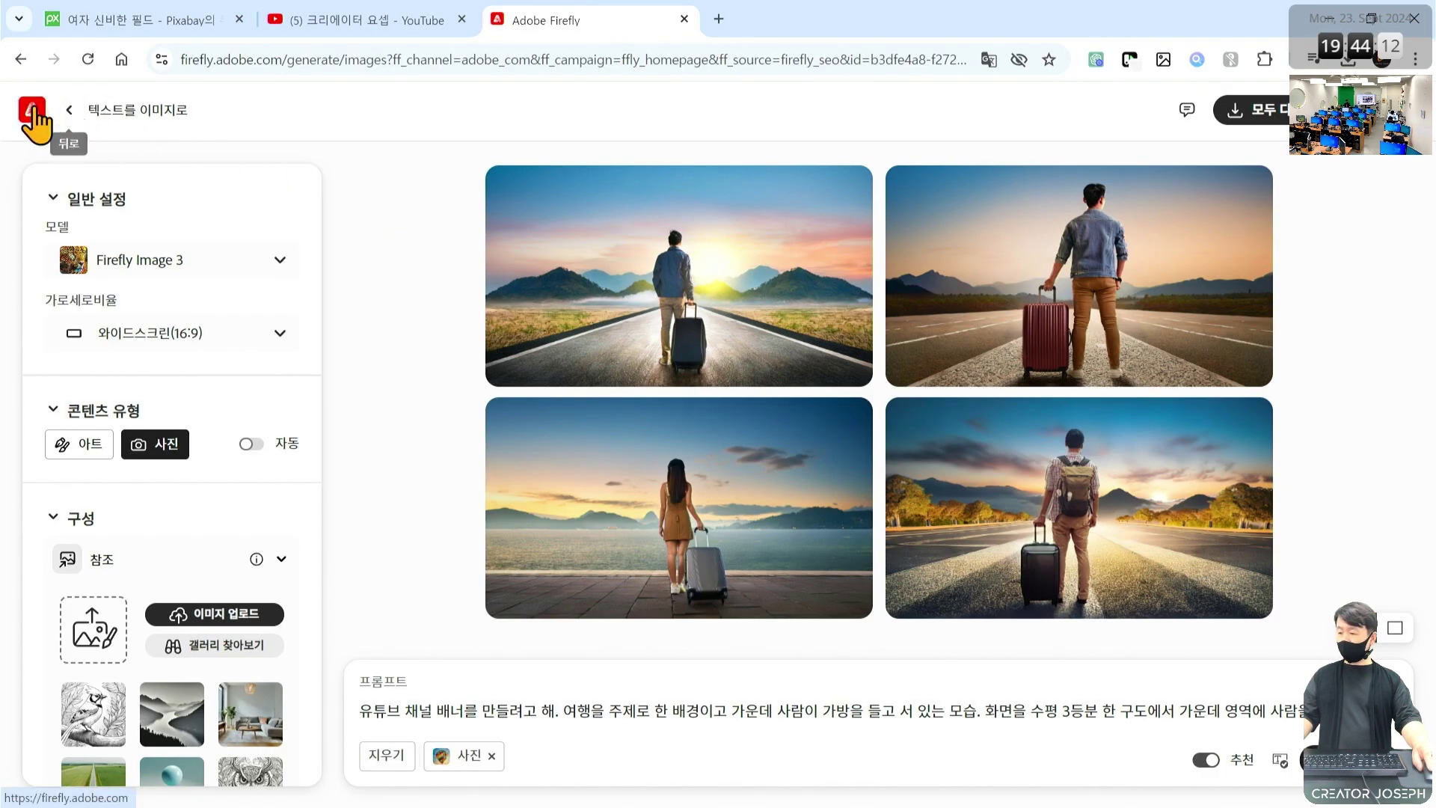
- Return to the Firefly home page, box 생성형 채우기(미리보기) and mark its 생성하기, clear the annotations, and open that feature
{"action": "left_click", "coordinate": [63, 218]}
{"action": "scroll", "coordinate": [477, 576], "scroll_direction": "down", "scroll_amount": 3}
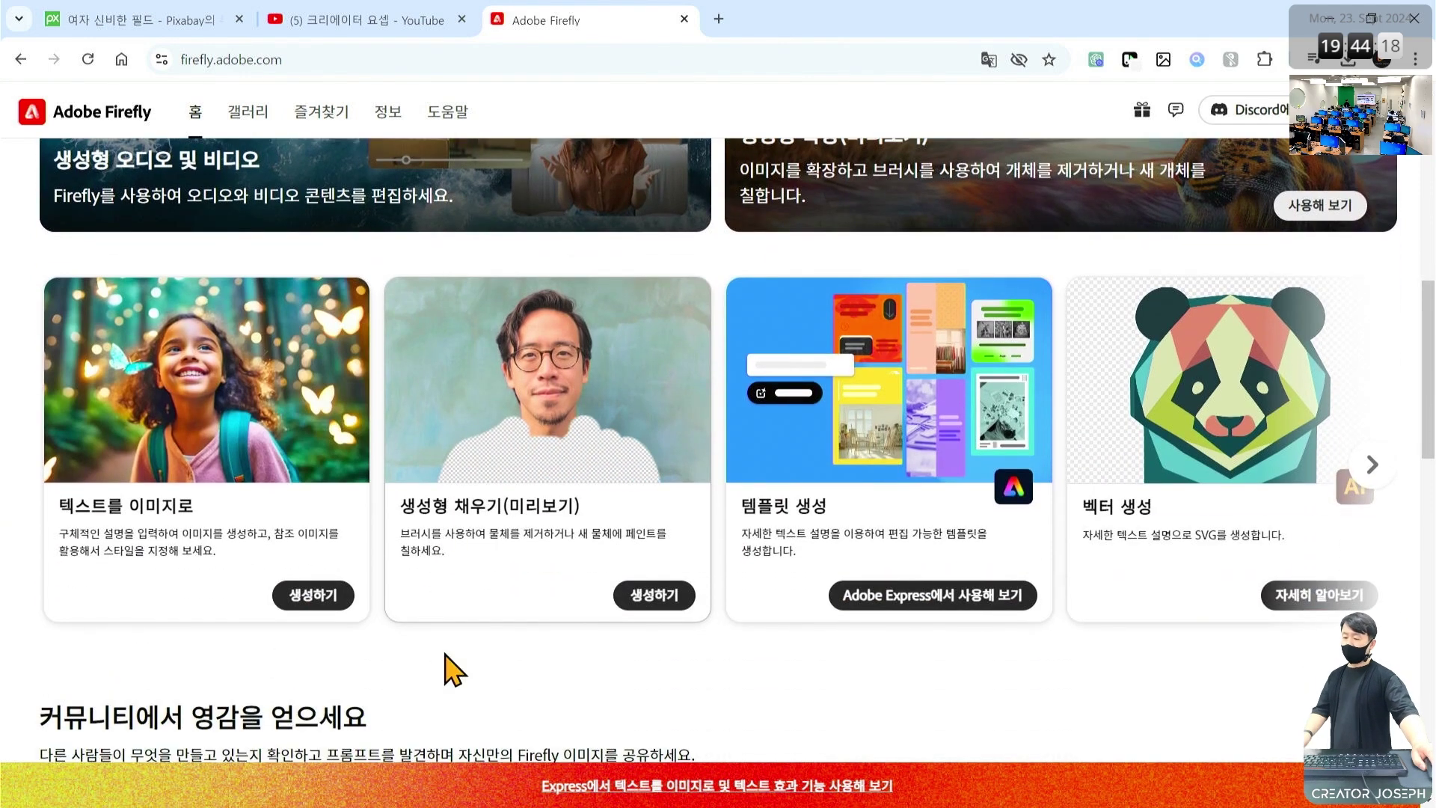
{"action": "mouse_move", "coordinate": [363, 241]}
{"action": "left_mouse_down"}
{"action": "mouse_move", "coordinate": [669, 630]}
{"action": "mouse_move", "coordinate": [722, 666]}
{"action": "left_mouse_up"}
{"action": "left_click_drag", "start_coordinate": [649, 577], "coordinate": [671, 555]}
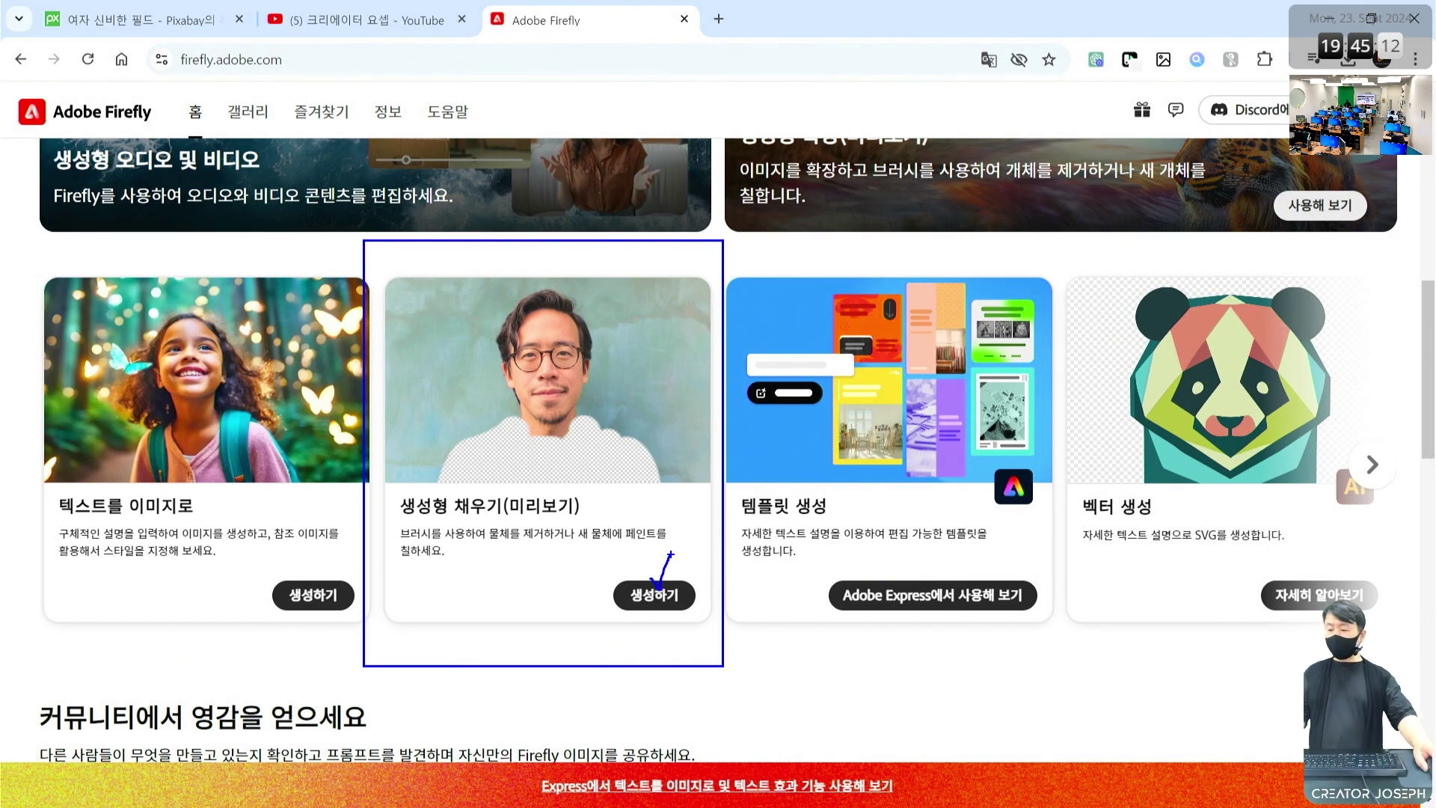
{"action": "key", "text": "Escape"}
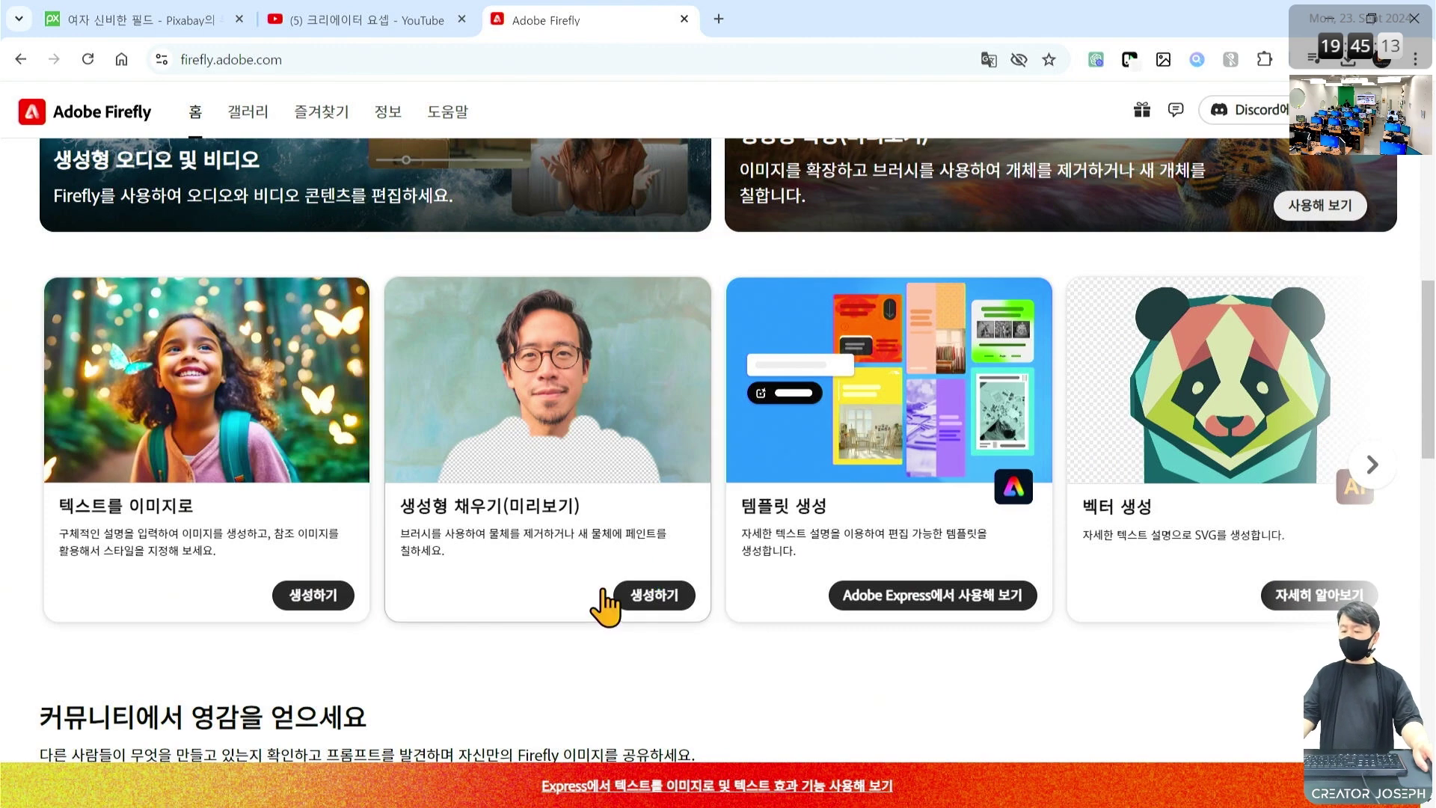
{"action": "left_click", "coordinate": [647, 607]}
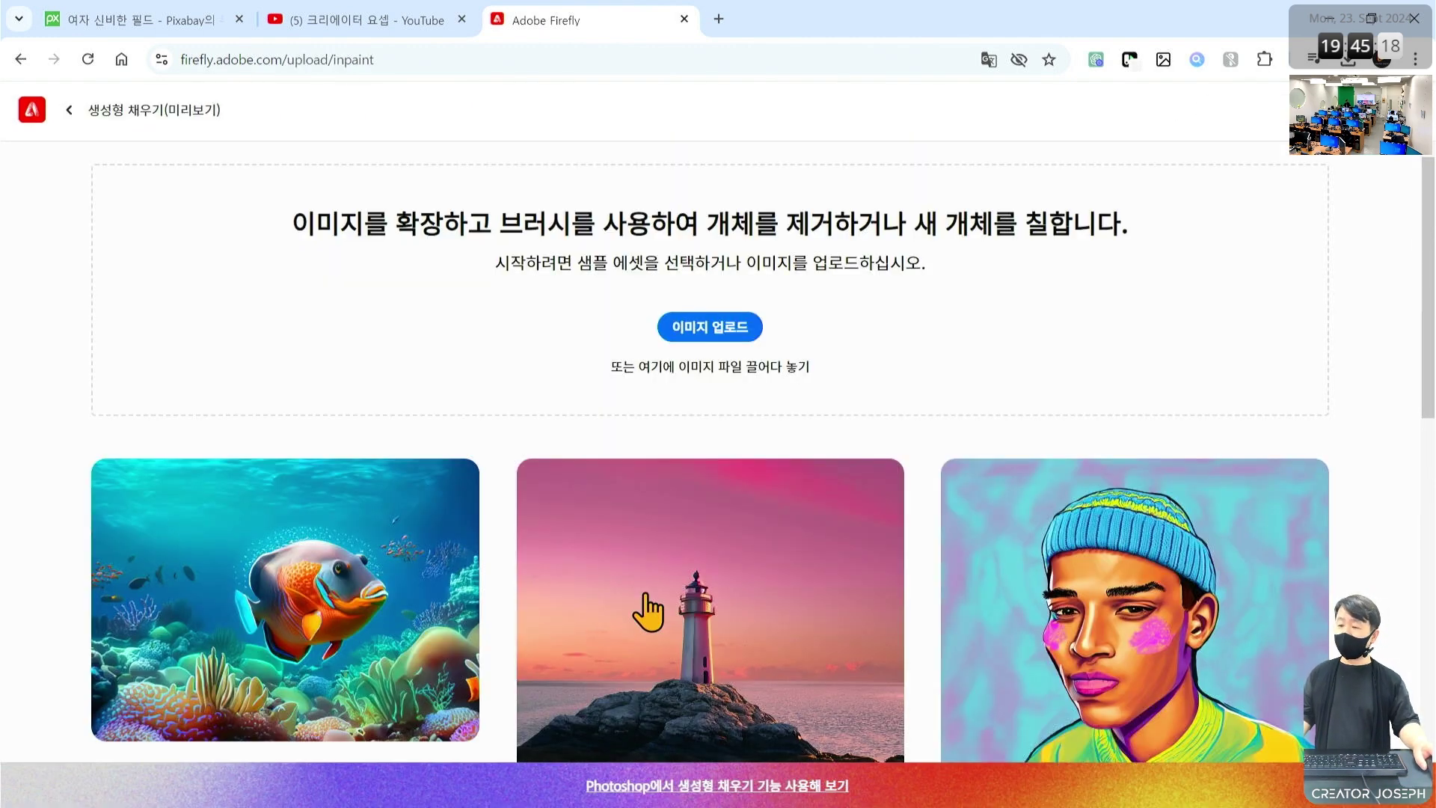
- Mark the 이미지 업로드 option, clear the annotations, and upload 파이어플라이_배너용.jpg from the 포토샵 folder
{"action": "left_click_drag", "start_coordinate": [639, 302], "coordinate": [799, 347]}
{"action": "left_click_drag", "start_coordinate": [772, 283], "coordinate": [807, 264]}
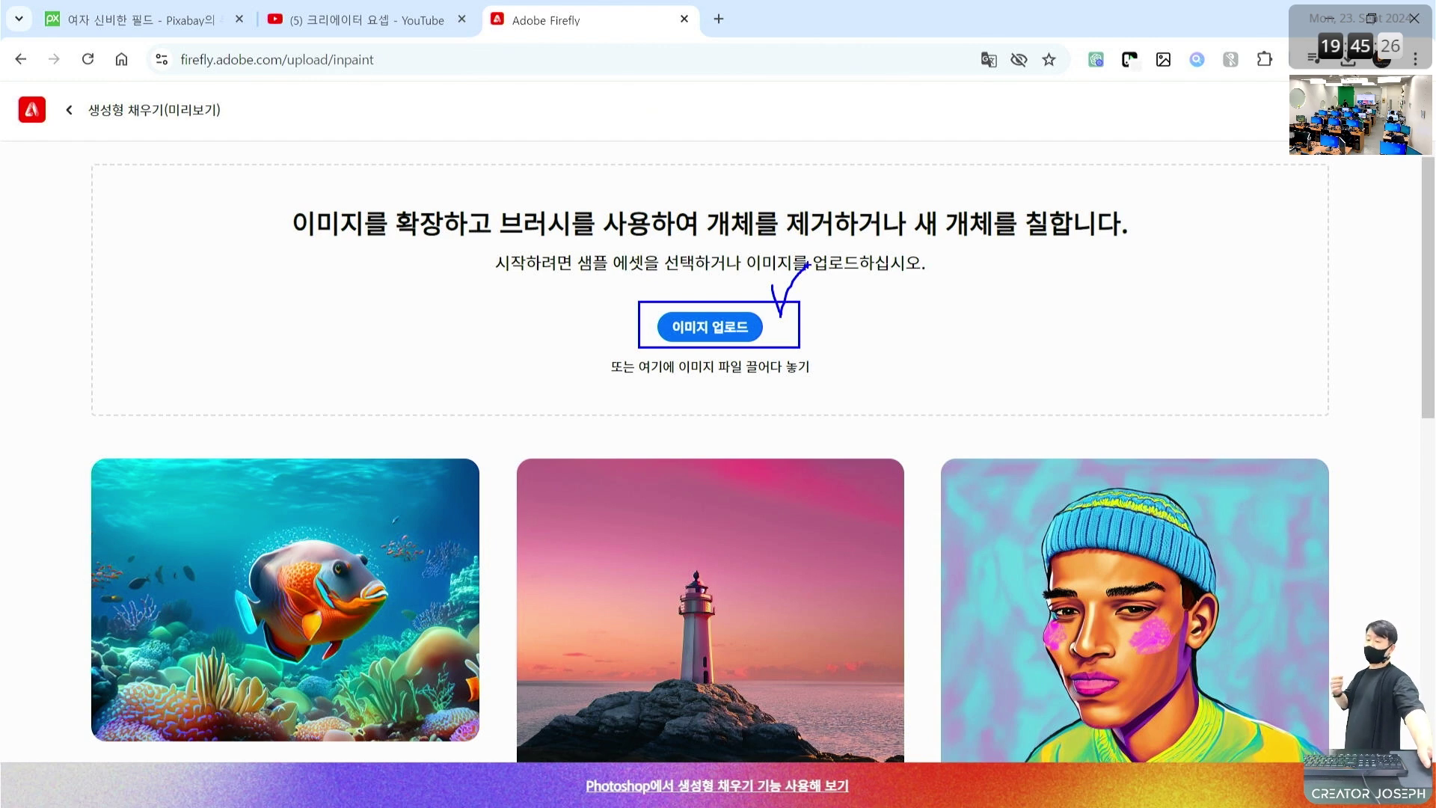
{"action": "key", "text": "Escape"}
{"action": "left_click", "coordinate": [731, 329]}
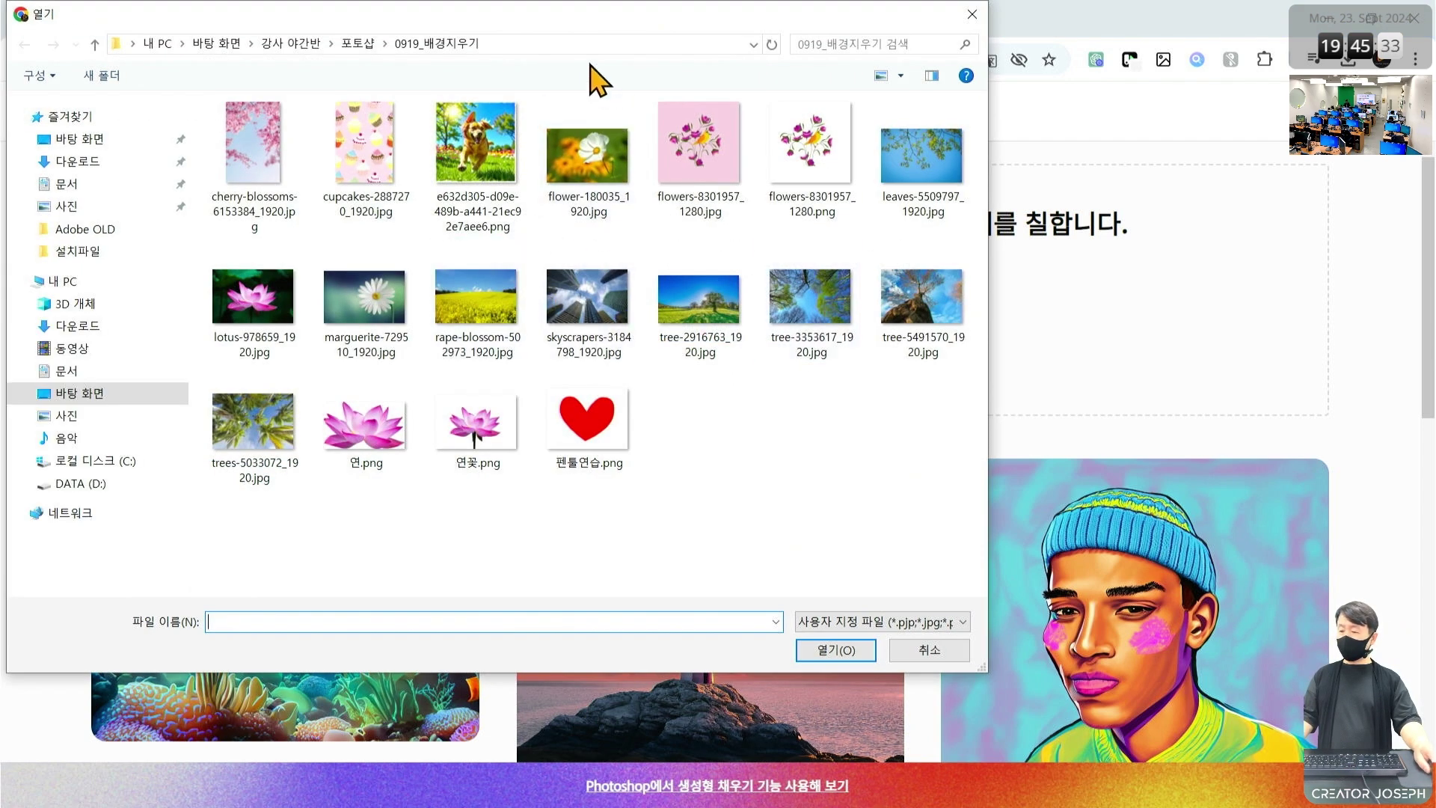
{"action": "left_click_drag", "start_coordinate": [528, 22], "coordinate": [633, 44]}
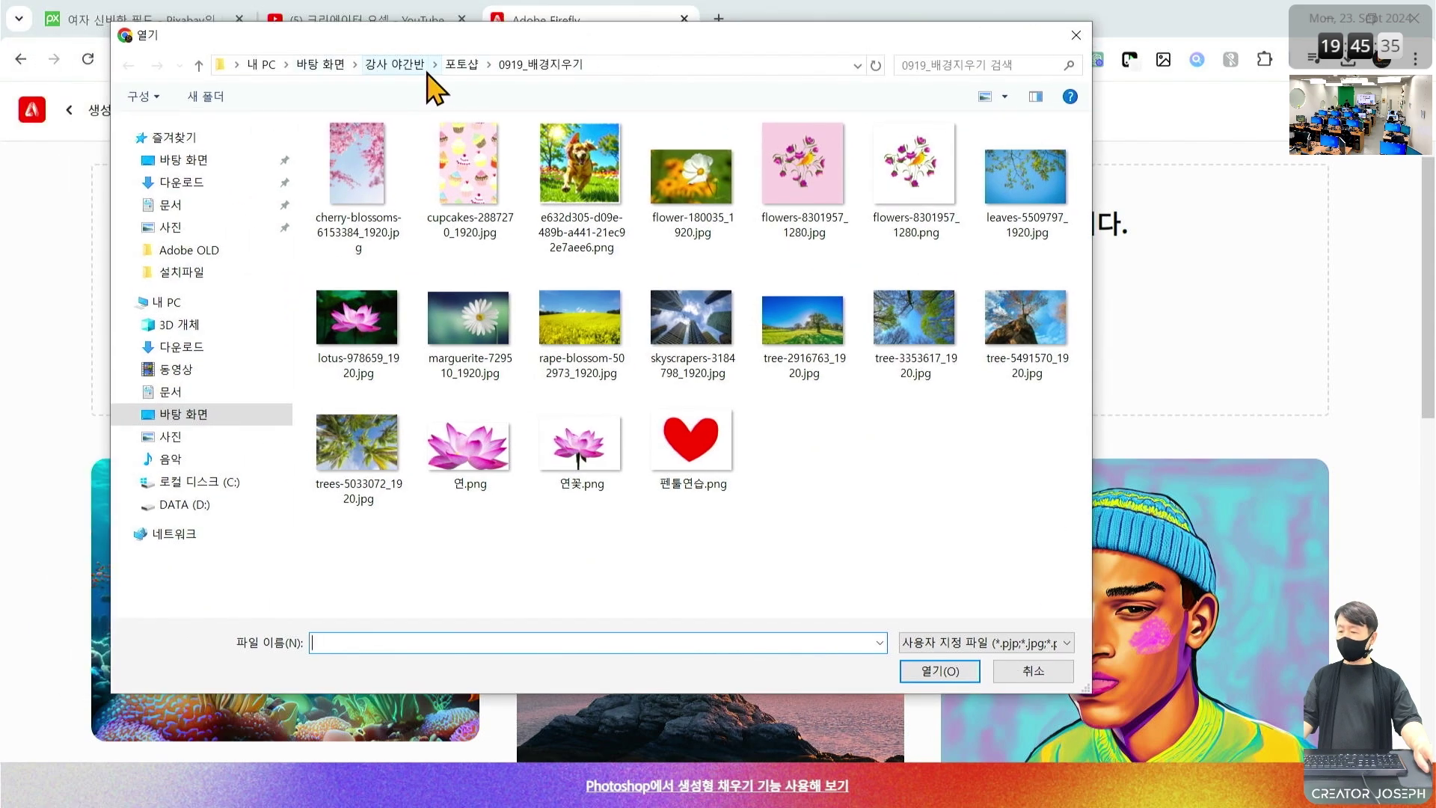
{"action": "left_click", "coordinate": [462, 64]}
{"action": "left_click", "coordinate": [377, 329]}
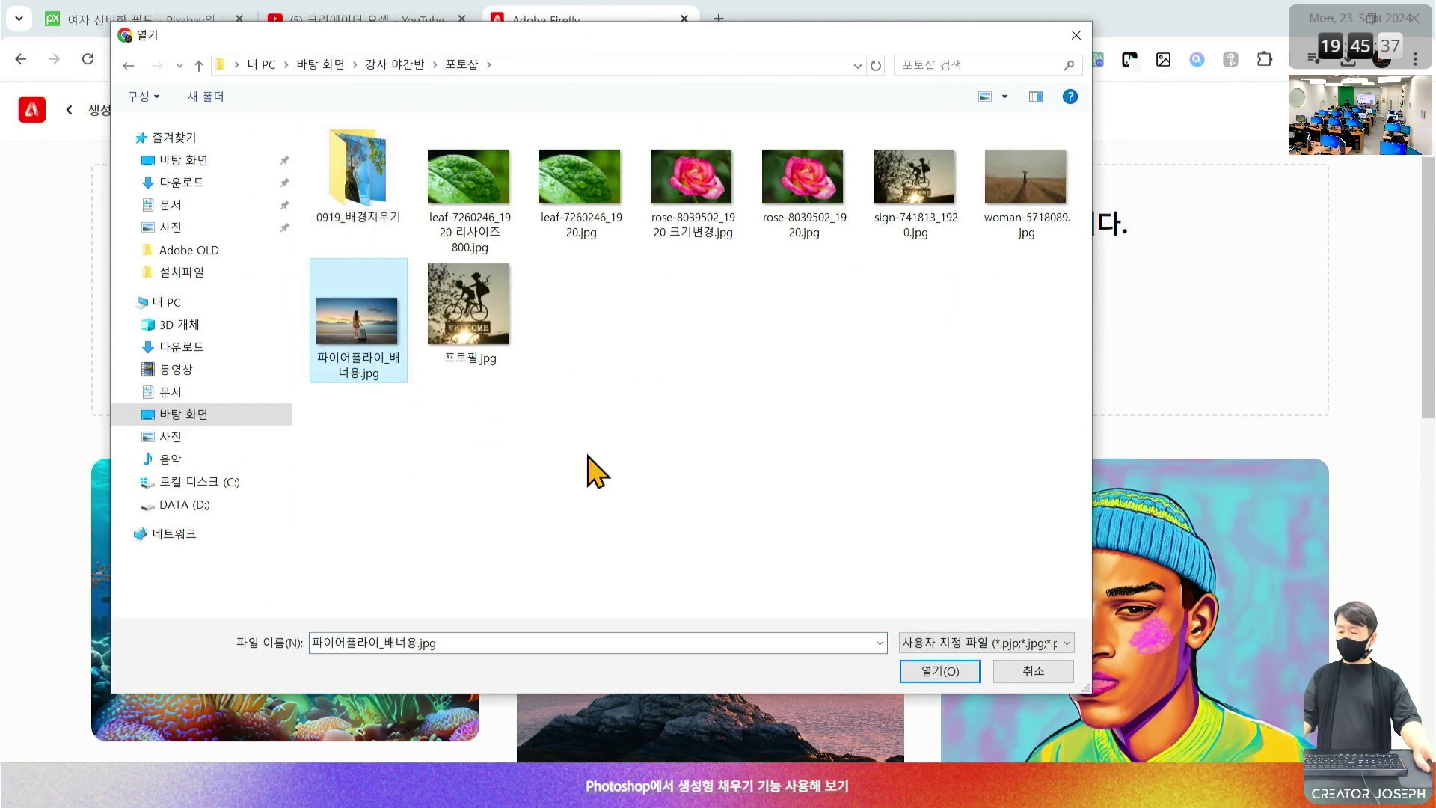
{"action": "left_click", "coordinate": [952, 668]}
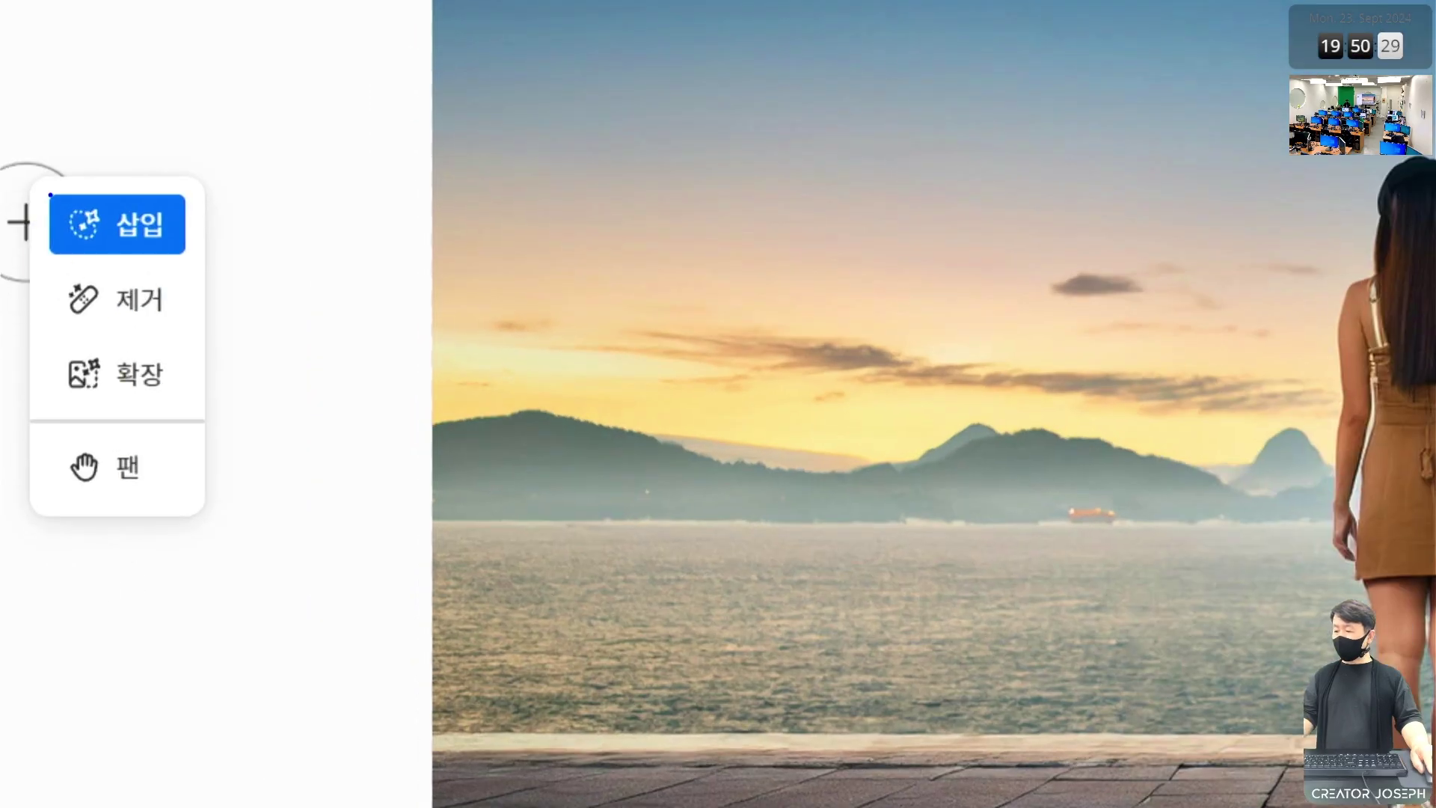
- Box the 삽입 and 제거 tools, circle 삽입, sketch a loop over the mountains and water, and clear the annotations
{"action": "left_click_drag", "start_coordinate": [47, 191], "coordinate": [186, 256]}
{"action": "left_click_drag", "start_coordinate": [45, 262], "coordinate": [177, 325]}
{"action": "left_click_drag", "start_coordinate": [198, 238], "coordinate": [75, 179]}
{"action": "left_click_drag", "start_coordinate": [149, 215], "coordinate": [170, 226]}
{"action": "mouse_move", "coordinate": [1230, 585]}
{"action": "left_mouse_down"}
{"action": "mouse_move", "coordinate": [1077, 640]}
{"action": "mouse_move", "coordinate": [1178, 555]}
{"action": "mouse_move", "coordinate": [1152, 525]}
{"action": "left_mouse_up"}
{"action": "mouse_move", "coordinate": [1033, 365]}
{"action": "left_mouse_down"}
{"action": "mouse_move", "coordinate": [1092, 439]}
{"action": "mouse_move", "coordinate": [1112, 335]}
{"action": "mouse_move", "coordinate": [1151, 298]}
{"action": "left_mouse_up"}
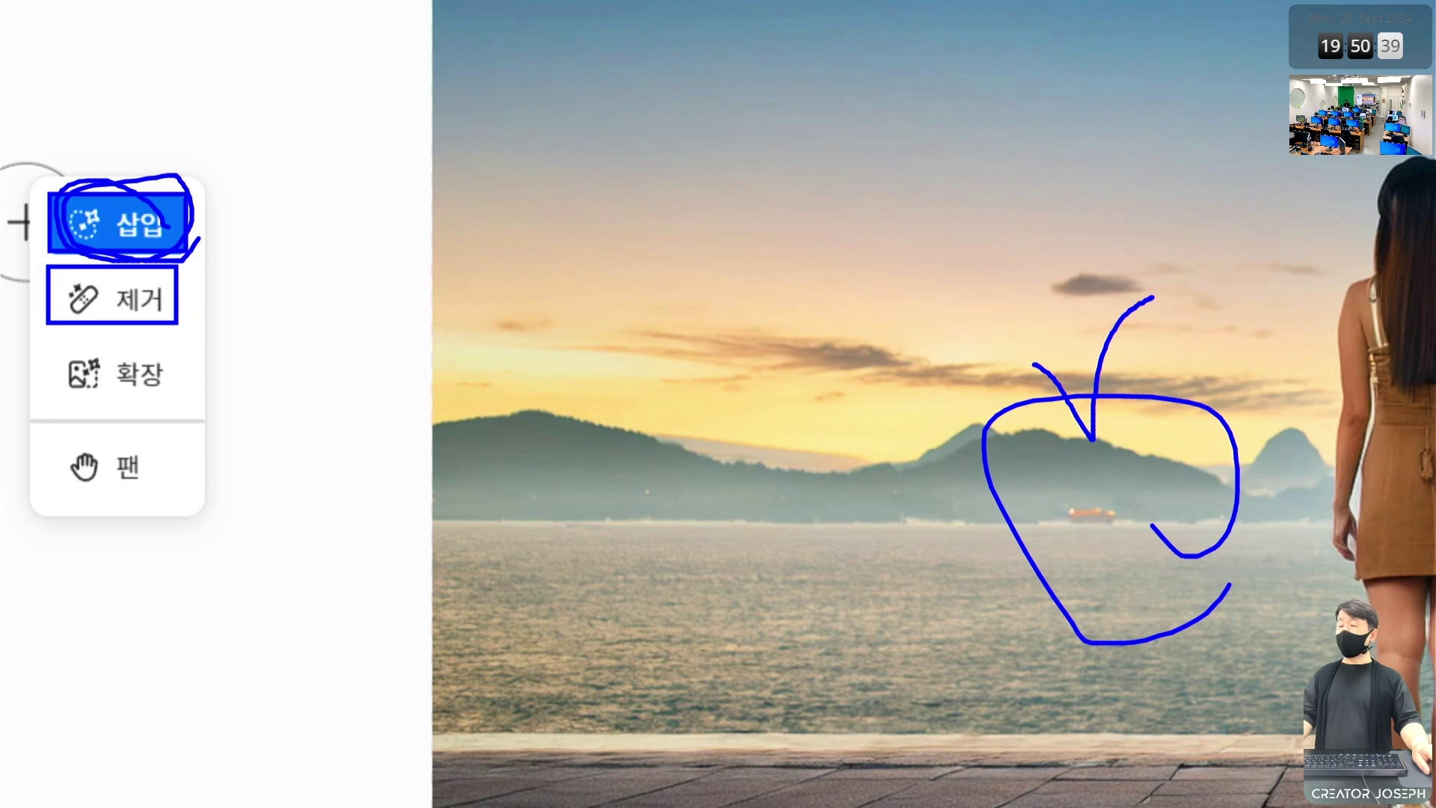
{"action": "key", "text": "Escape"}
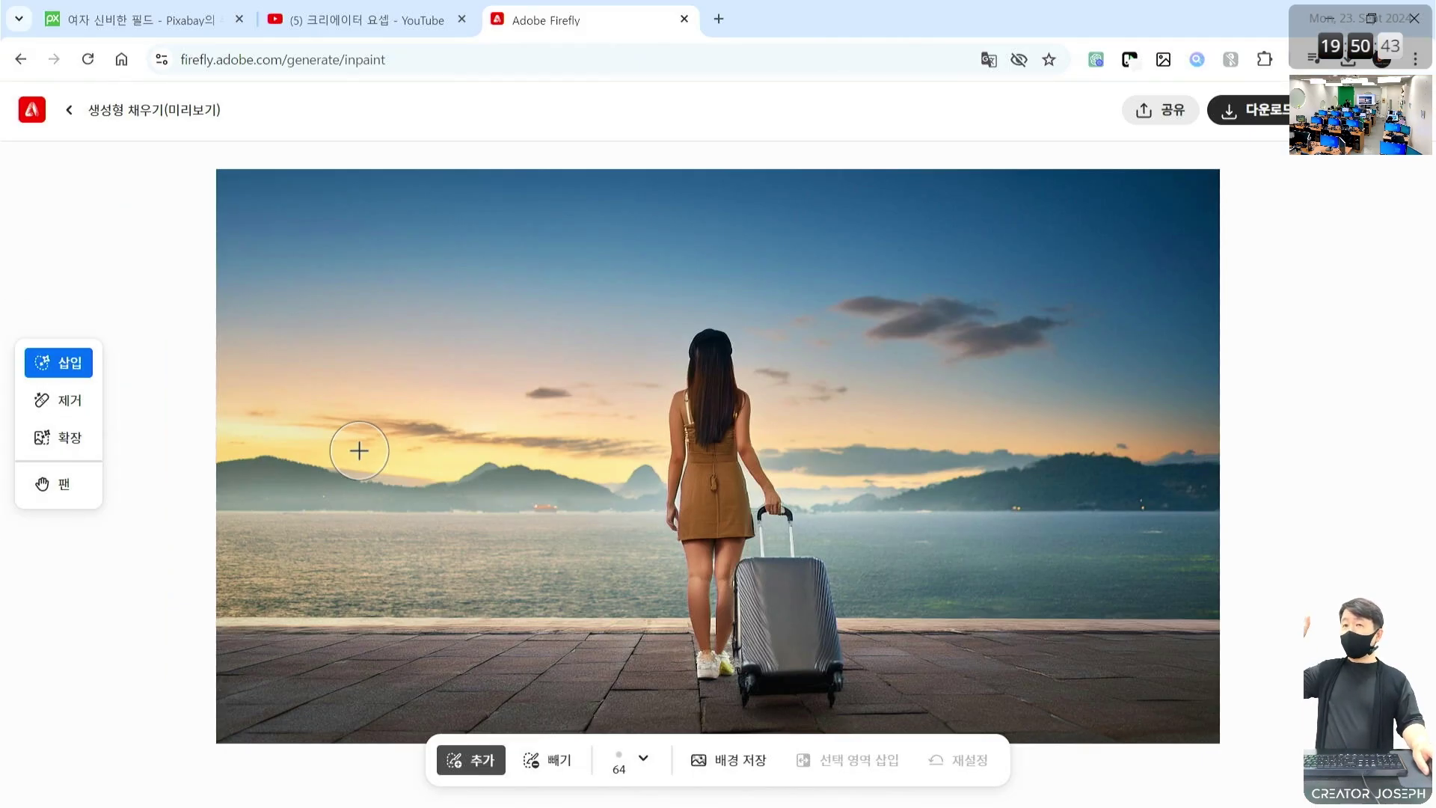
- Box the 제거 tool, draw arrows outward from the image's sides, and clear the annotations
{"action": "mouse_move", "coordinate": [26, 386]}
{"action": "left_mouse_down"}
{"action": "mouse_move", "coordinate": [91, 421]}
{"action": "mouse_move", "coordinate": [65, 457]}
{"action": "mouse_move", "coordinate": [86, 462]}
{"action": "left_mouse_up"}
{"action": "key", "text": "ctrl+z"}
{"action": "left_click_drag", "start_coordinate": [708, 94], "coordinate": [748, 192]}
{"action": "left_click_drag", "start_coordinate": [677, 133], "coordinate": [744, 148]}
{"action": "mouse_move", "coordinate": [228, 409]}
{"action": "left_mouse_down"}
{"action": "mouse_move", "coordinate": [134, 409]}
{"action": "mouse_move", "coordinate": [173, 434]}
{"action": "left_mouse_up"}
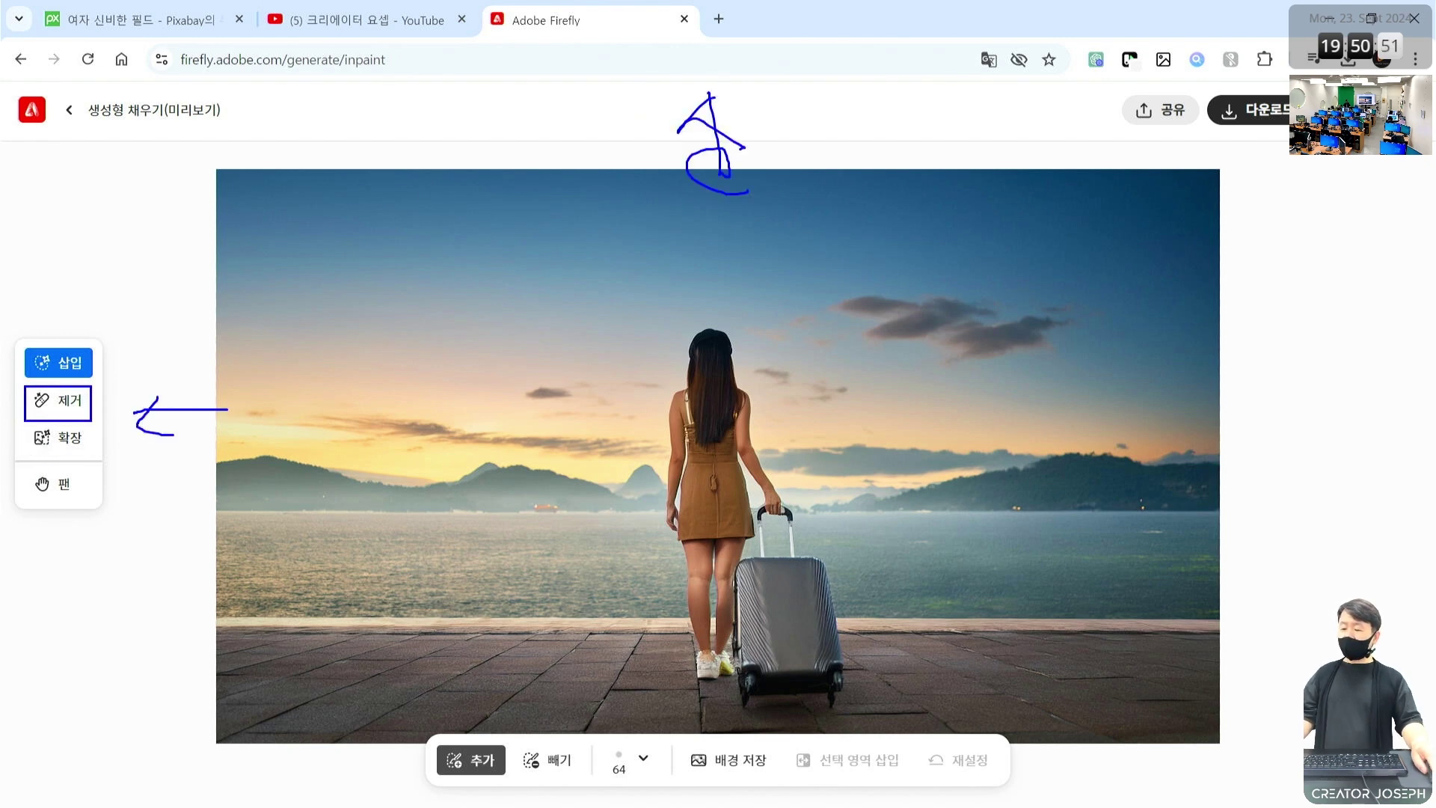
{"action": "left_click_drag", "start_coordinate": [1221, 443], "coordinate": [1336, 442]}
{"action": "left_click_drag", "start_coordinate": [1299, 421], "coordinate": [1262, 490]}
{"action": "left_click_drag", "start_coordinate": [1138, 742], "coordinate": [1144, 782]}
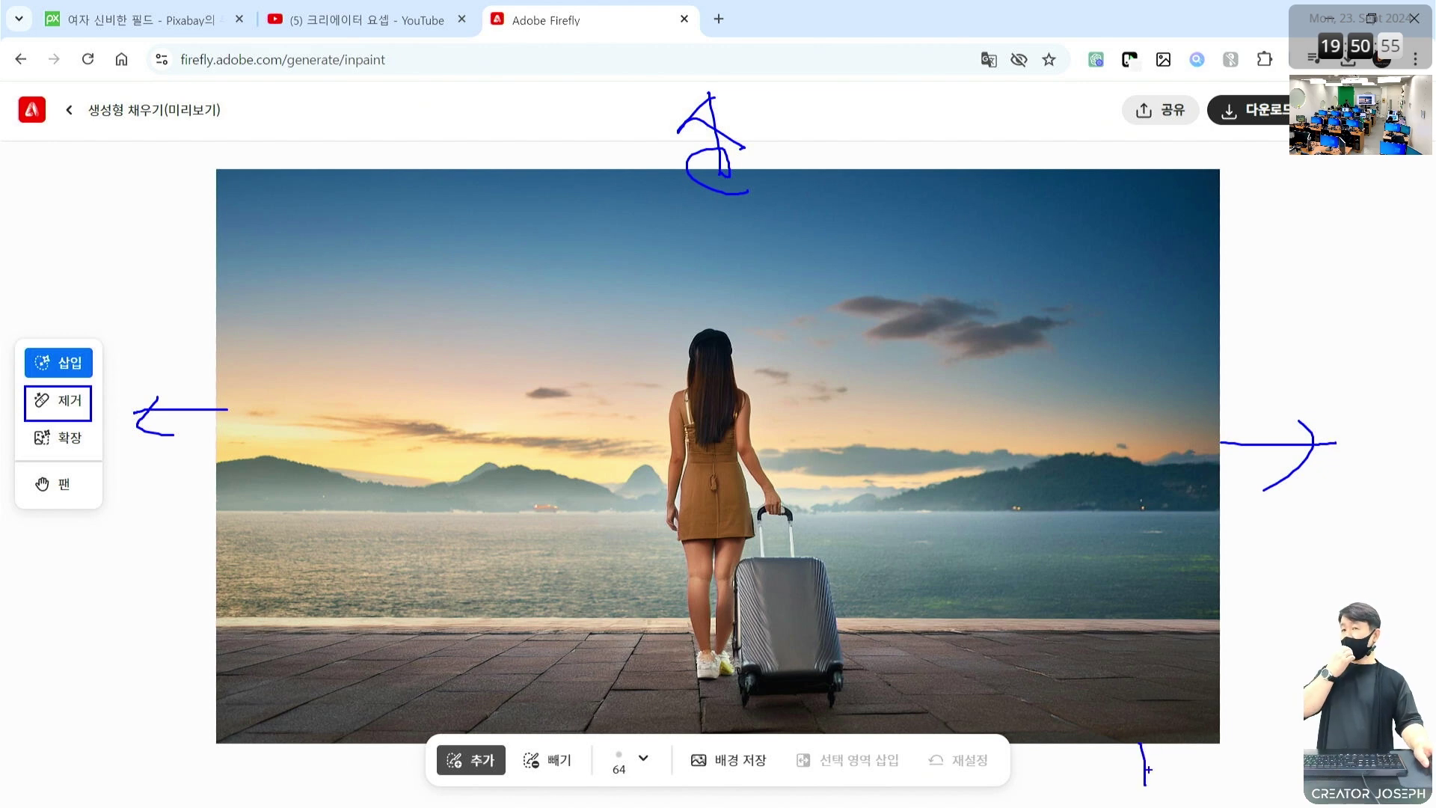
{"action": "key", "text": "Escape"}
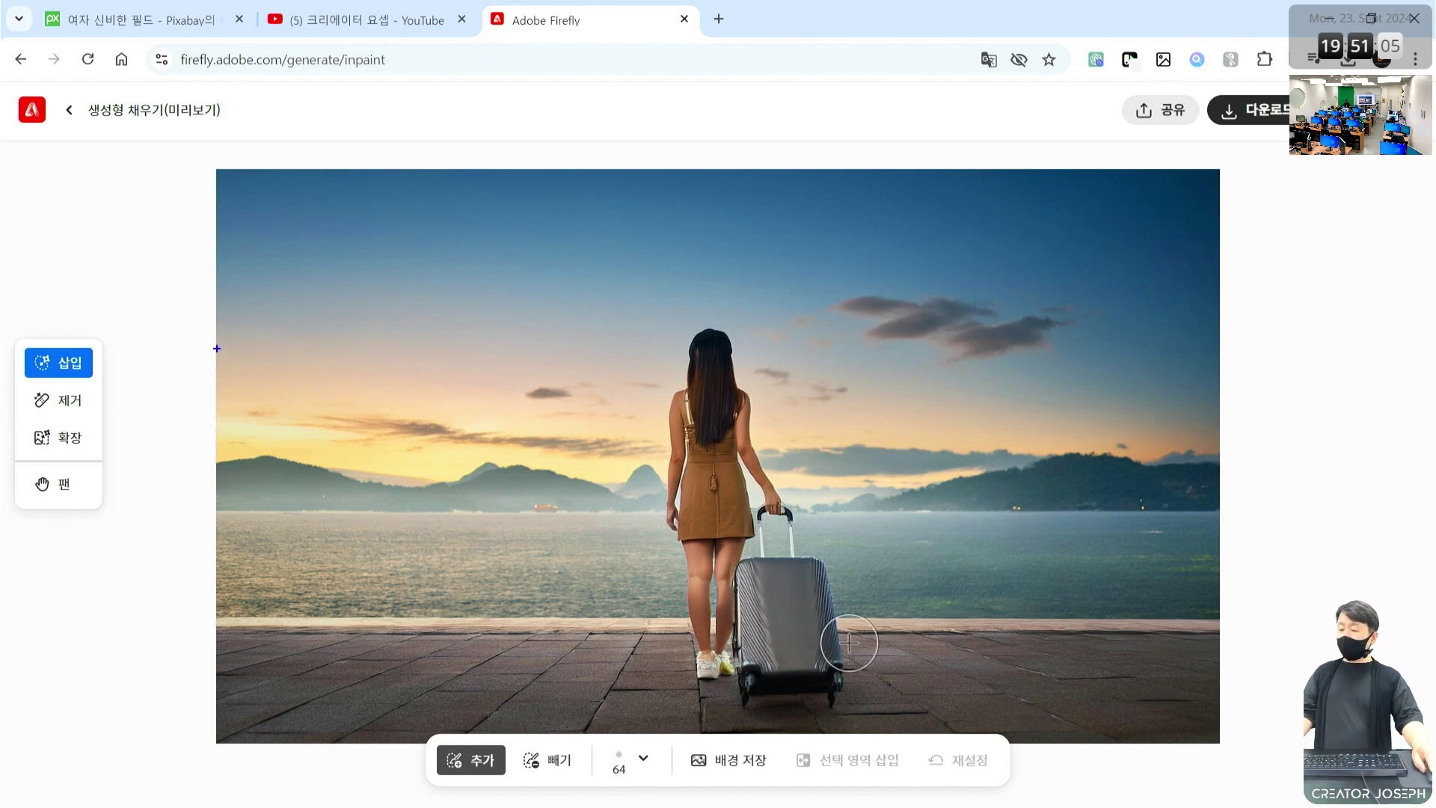
- Draw two horizontal lines across the image to mark its middle band, scribble above and below it, and clear the annotations
{"action": "left_click_drag", "start_coordinate": [220, 357], "coordinate": [1213, 357]}
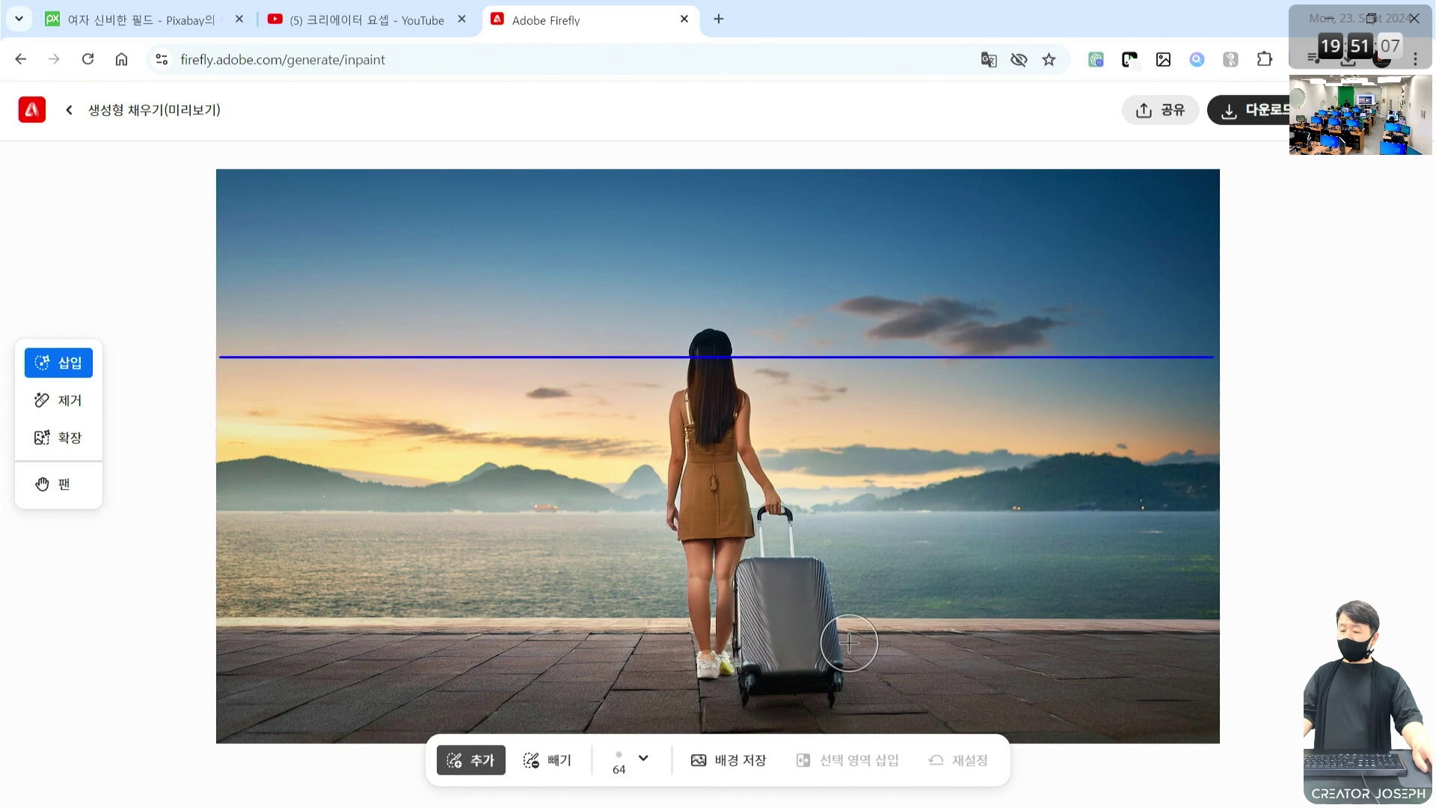
{"action": "left_click_drag", "start_coordinate": [224, 542], "coordinate": [1234, 532]}
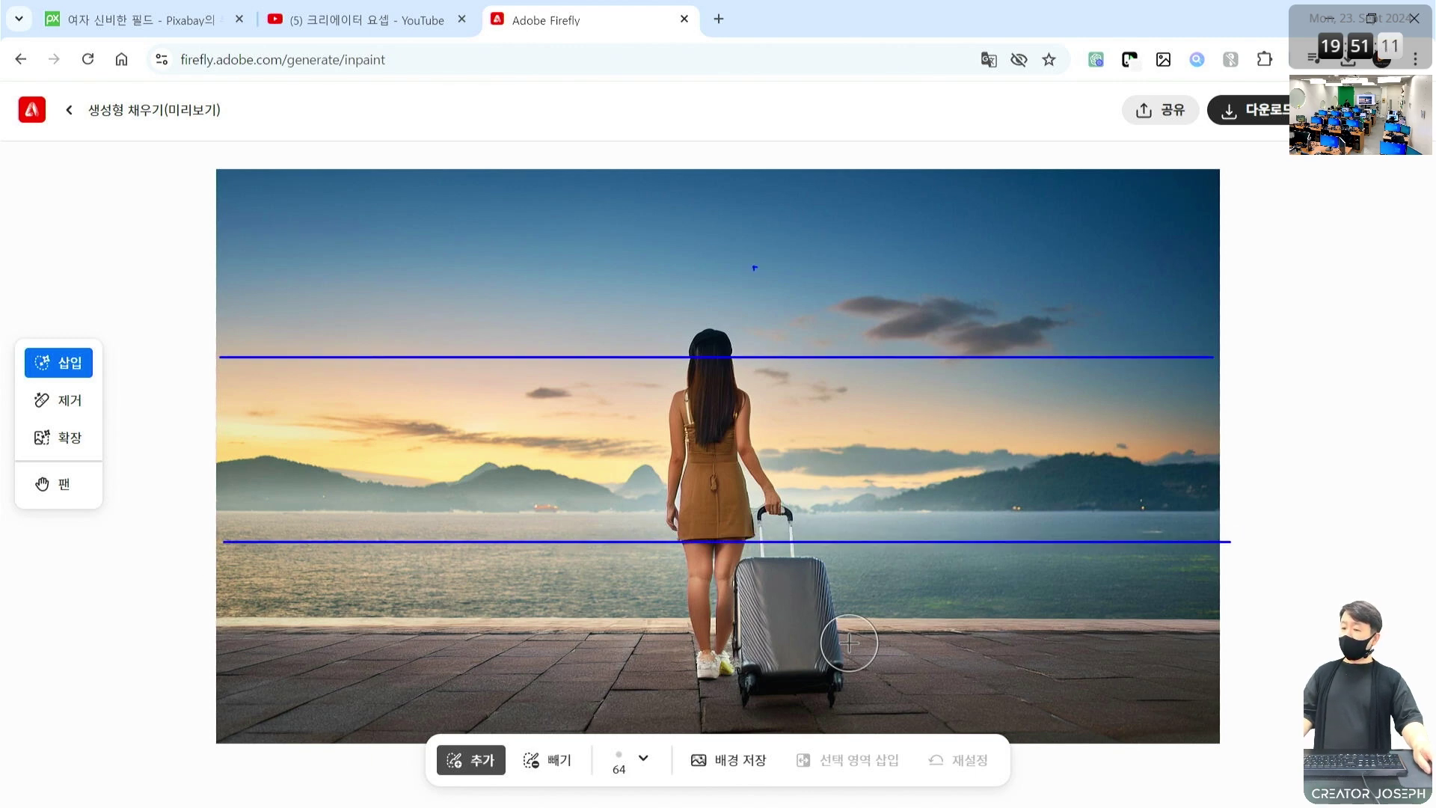
{"action": "mouse_move", "coordinate": [722, 186]}
{"action": "left_mouse_down"}
{"action": "mouse_move", "coordinate": [656, 141]}
{"action": "mouse_move", "coordinate": [723, 114]}
{"action": "mouse_move", "coordinate": [684, 112]}
{"action": "left_mouse_up"}
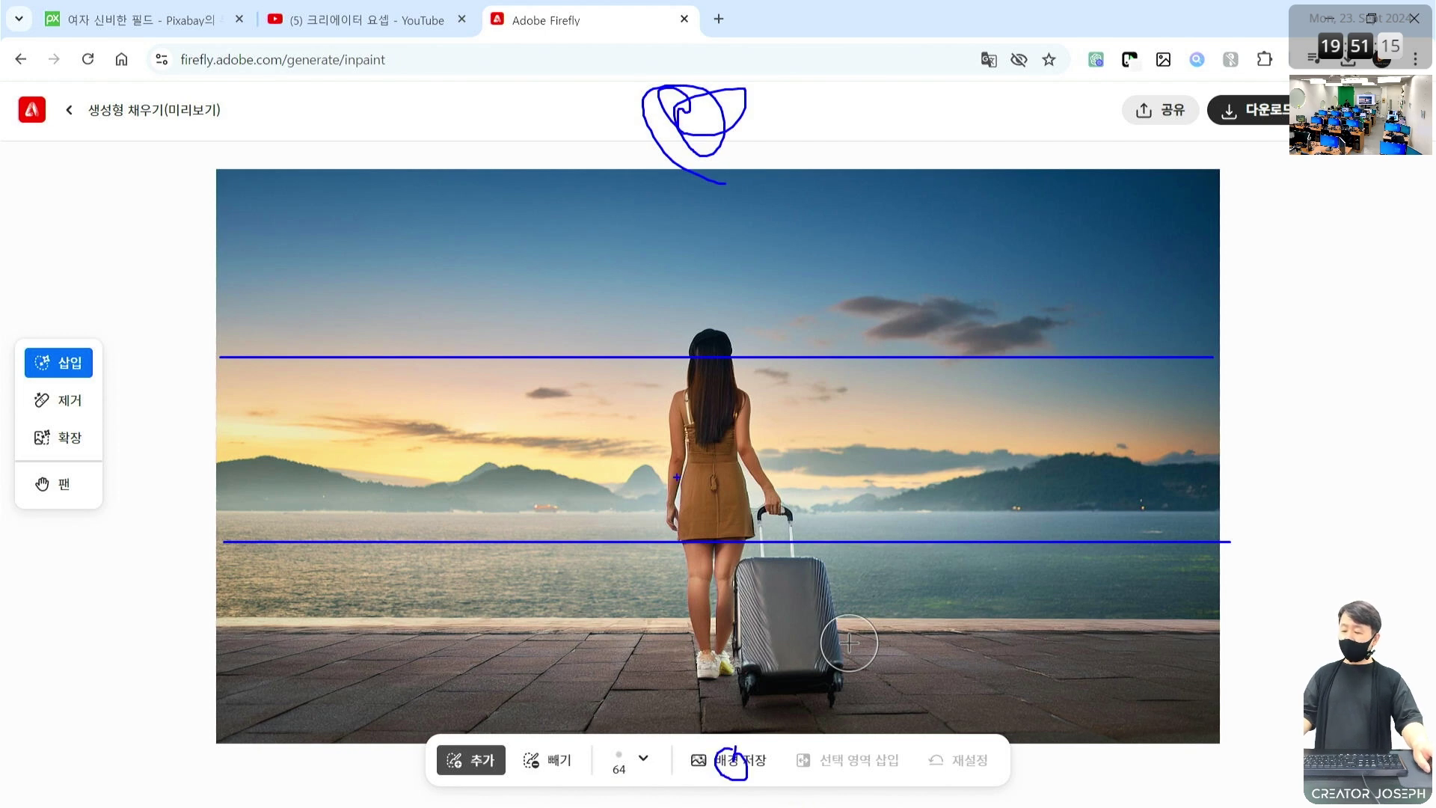
{"action": "key", "text": "Escape"}
- Activate the 확장 tool, mark the tool and the canvas frame's handles with boxes and arrows, and clear the annotations
{"action": "left_click", "coordinate": [60, 440]}
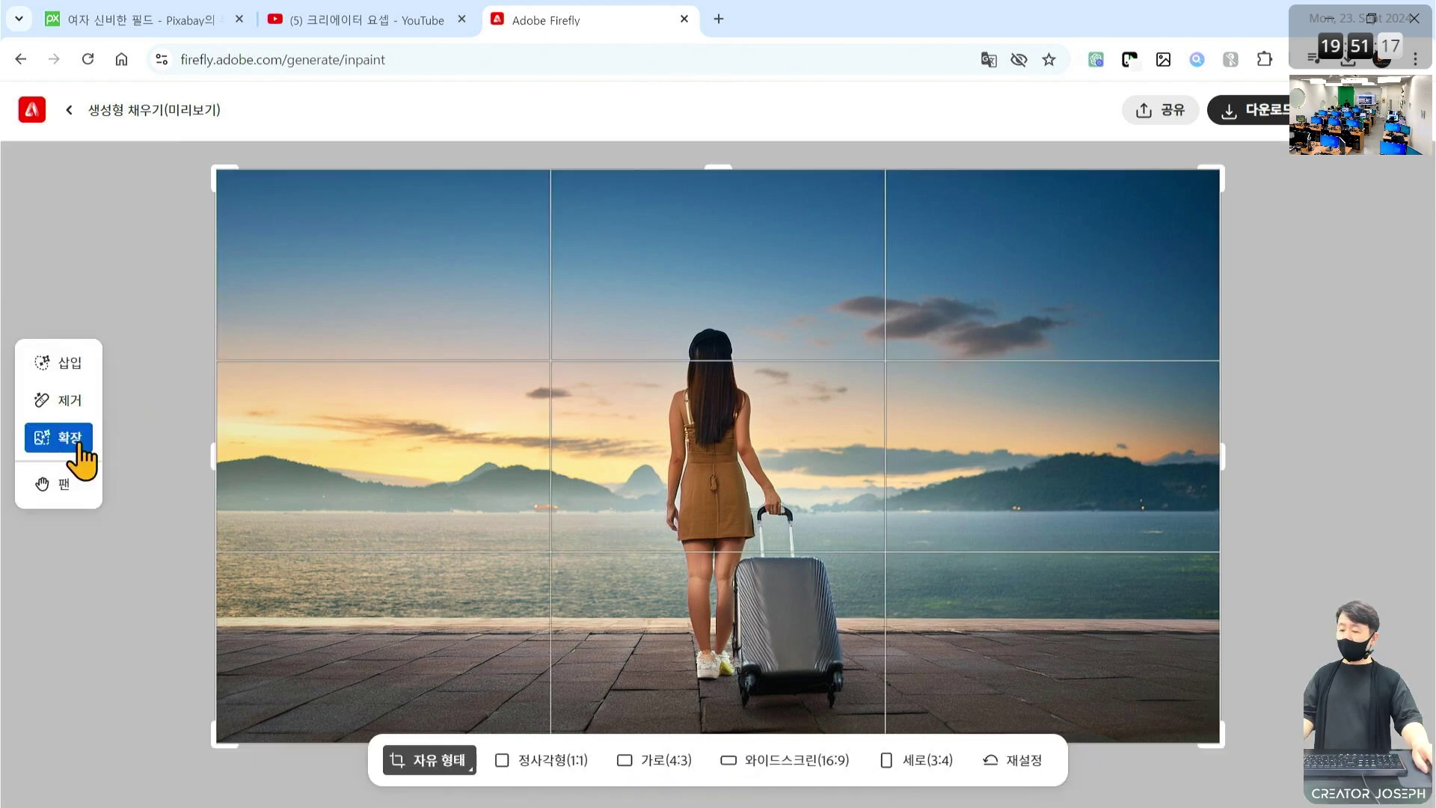
{"action": "left_click_drag", "start_coordinate": [200, 140], "coordinate": [260, 216]}
{"action": "left_click_drag", "start_coordinate": [20, 410], "coordinate": [141, 450]}
{"action": "mouse_move", "coordinate": [204, 234]}
{"action": "left_mouse_down"}
{"action": "mouse_move", "coordinate": [142, 385]}
{"action": "mouse_move", "coordinate": [259, 482]}
{"action": "left_mouse_up"}
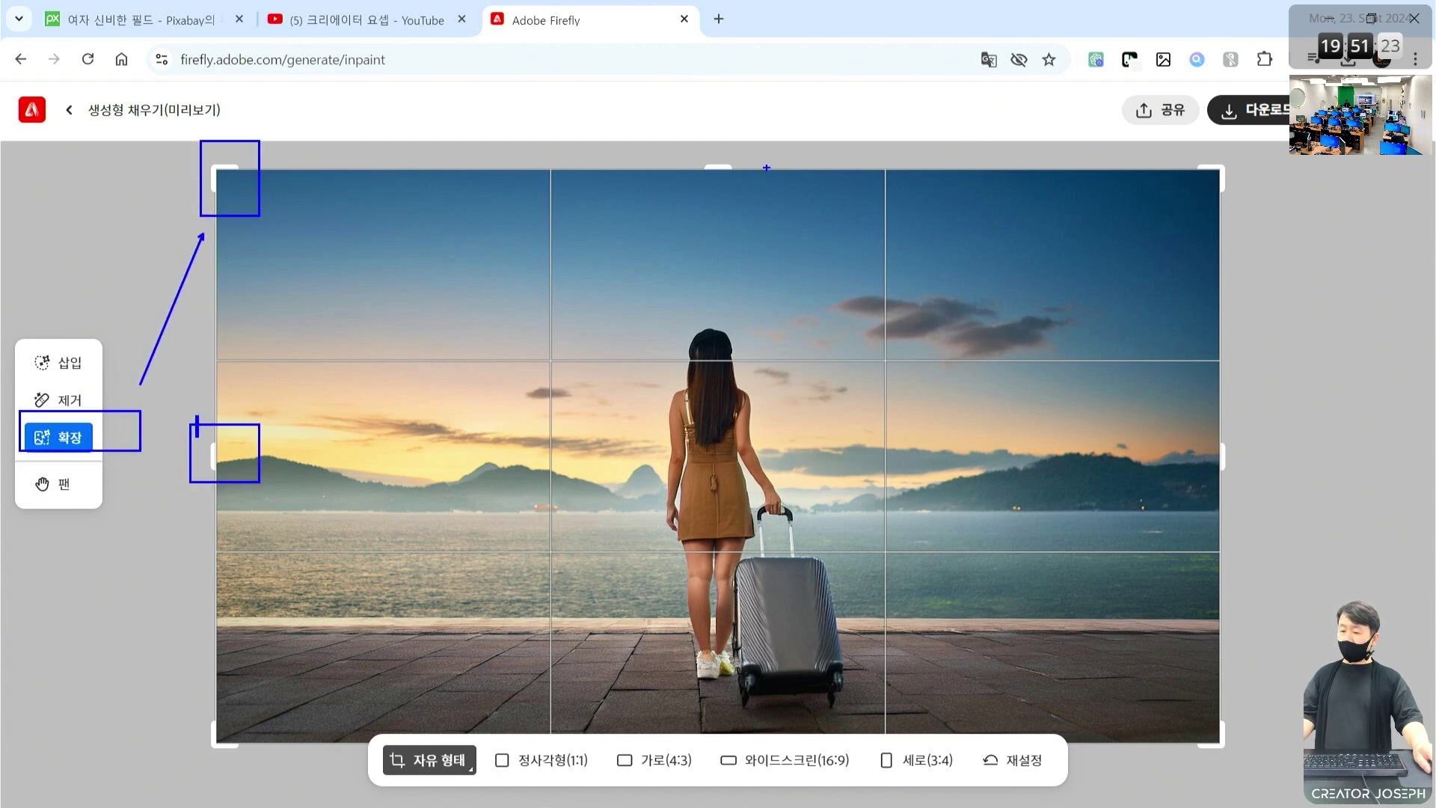
{"action": "left_click_drag", "start_coordinate": [682, 141], "coordinate": [741, 221]}
{"action": "mouse_move", "coordinate": [716, 174]}
{"action": "left_mouse_down"}
{"action": "mouse_move", "coordinate": [709, 66]}
{"action": "mouse_move", "coordinate": [742, 96]}
{"action": "left_mouse_up"}
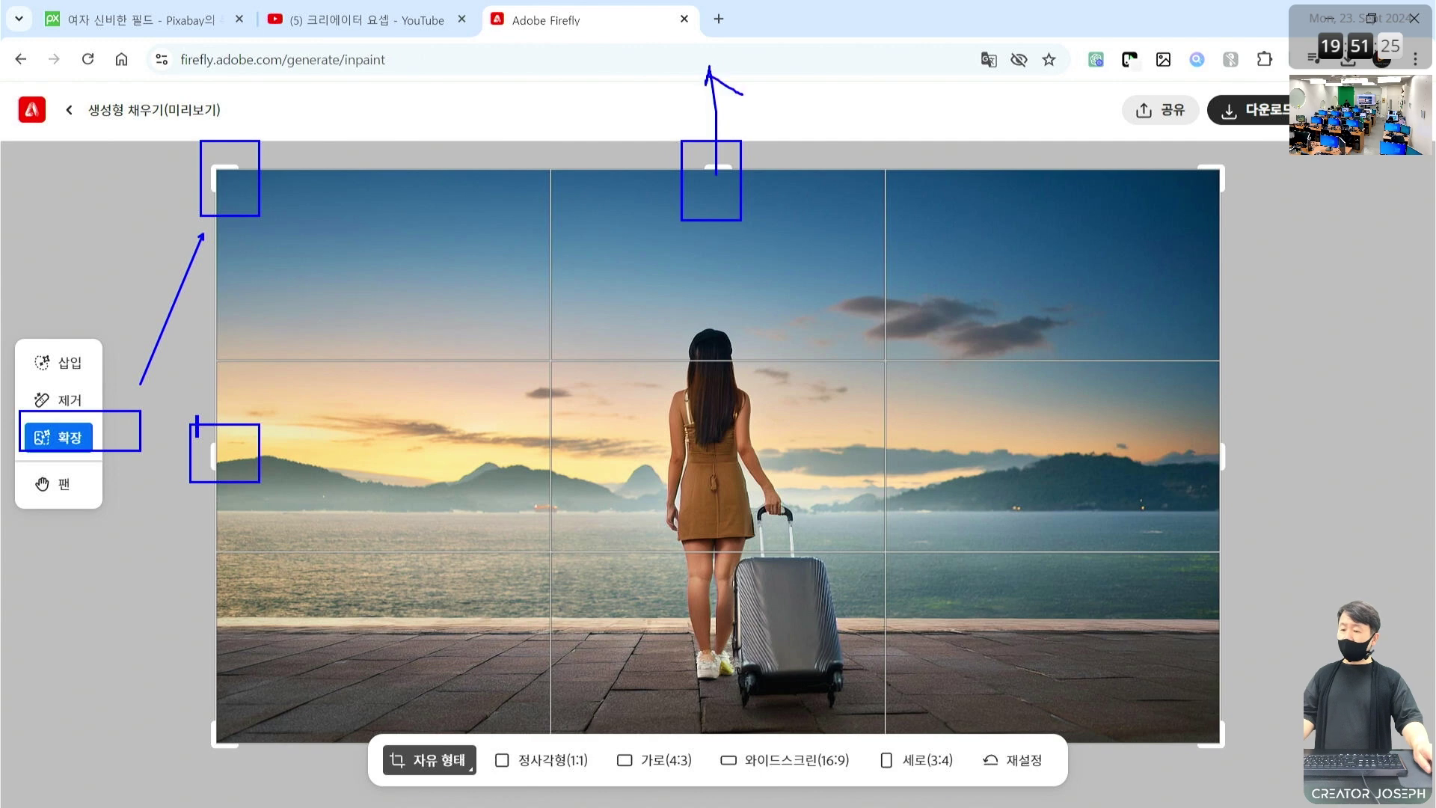
{"action": "key", "text": "Escape"}
- Extend the canvas above and below the image and generate the fill without a prompt
{"action": "left_click_drag", "start_coordinate": [720, 165], "coordinate": [721, 127]}
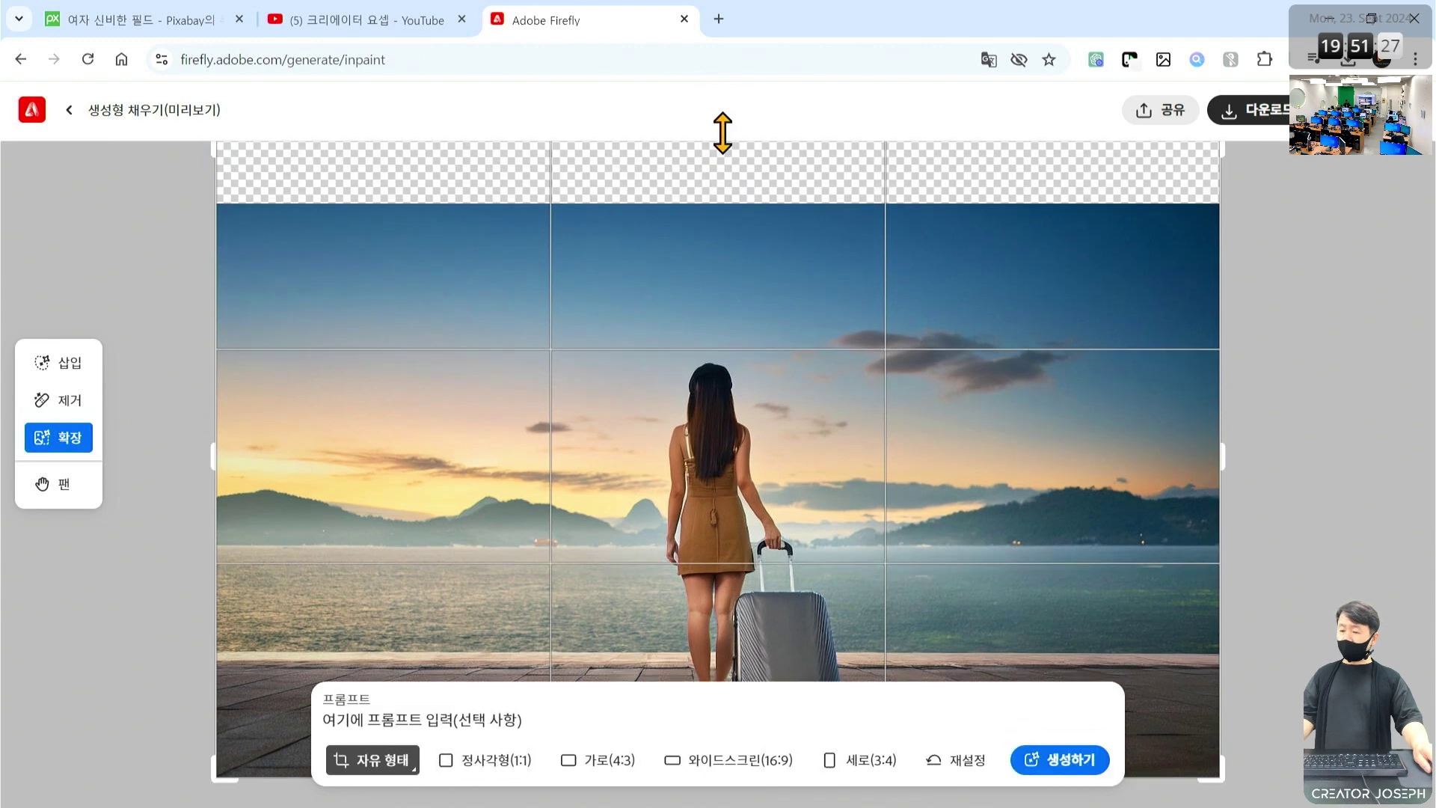
{"action": "scroll", "coordinate": [976, 653], "scroll_direction": "down", "scroll_amount": 2}
{"action": "mouse_move", "coordinate": [719, 604]}
{"action": "left_mouse_down"}
{"action": "mouse_move", "coordinate": [727, 647]}
{"action": "mouse_move", "coordinate": [754, 658]}
{"action": "left_mouse_up"}
{"action": "left_click_drag", "start_coordinate": [1000, 728], "coordinate": [1119, 795]}
{"action": "key", "text": "Escape"}
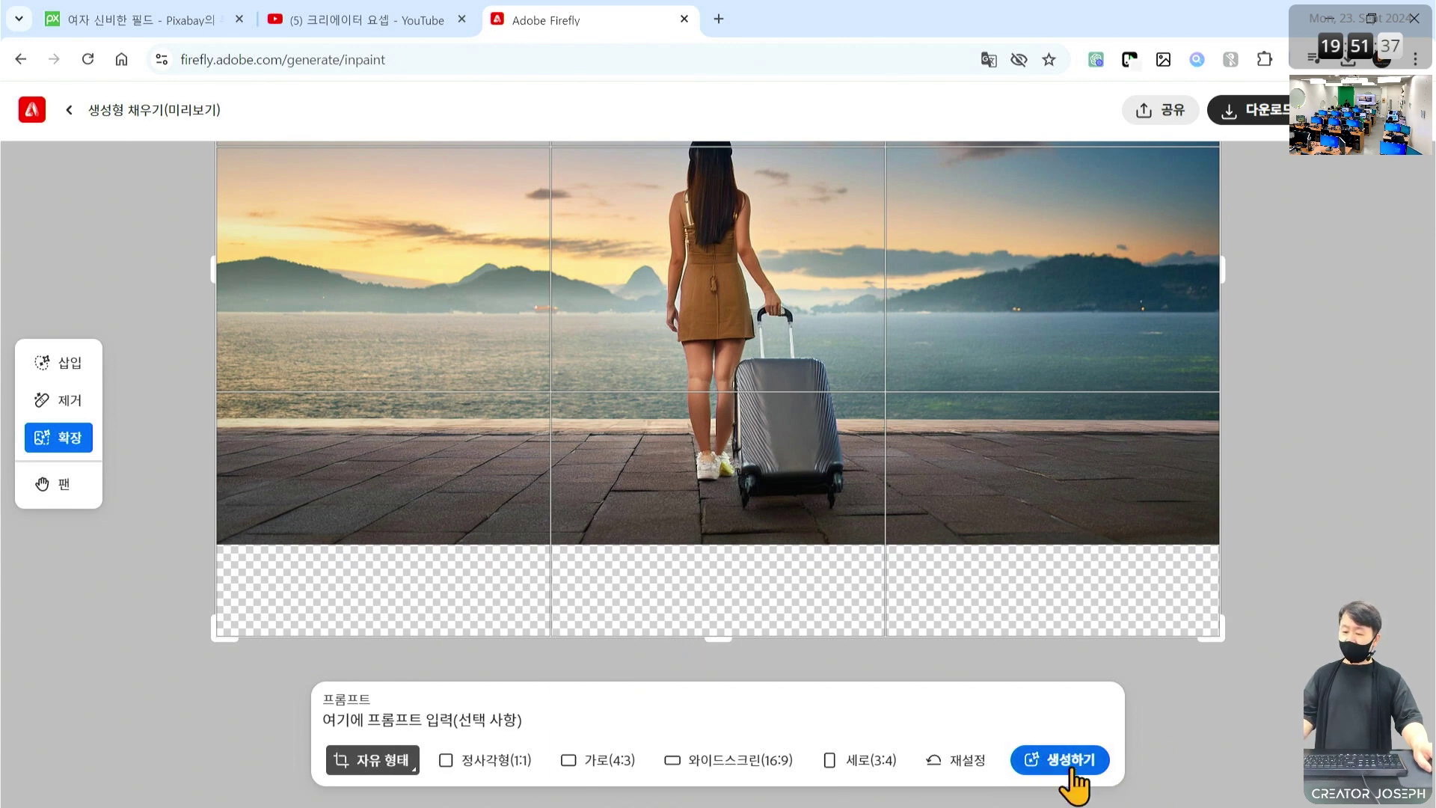
{"action": "left_click", "coordinate": [1069, 767]}
{"action": "mouse_move", "coordinate": [858, 614]}
{"action": "left_mouse_down"}
{"action": "mouse_move", "coordinate": [876, 613]}
{"action": "mouse_move", "coordinate": [860, 557]}
{"action": "mouse_move", "coordinate": [852, 587]}
{"action": "left_mouse_up"}
{"action": "key", "text": "Escape"}
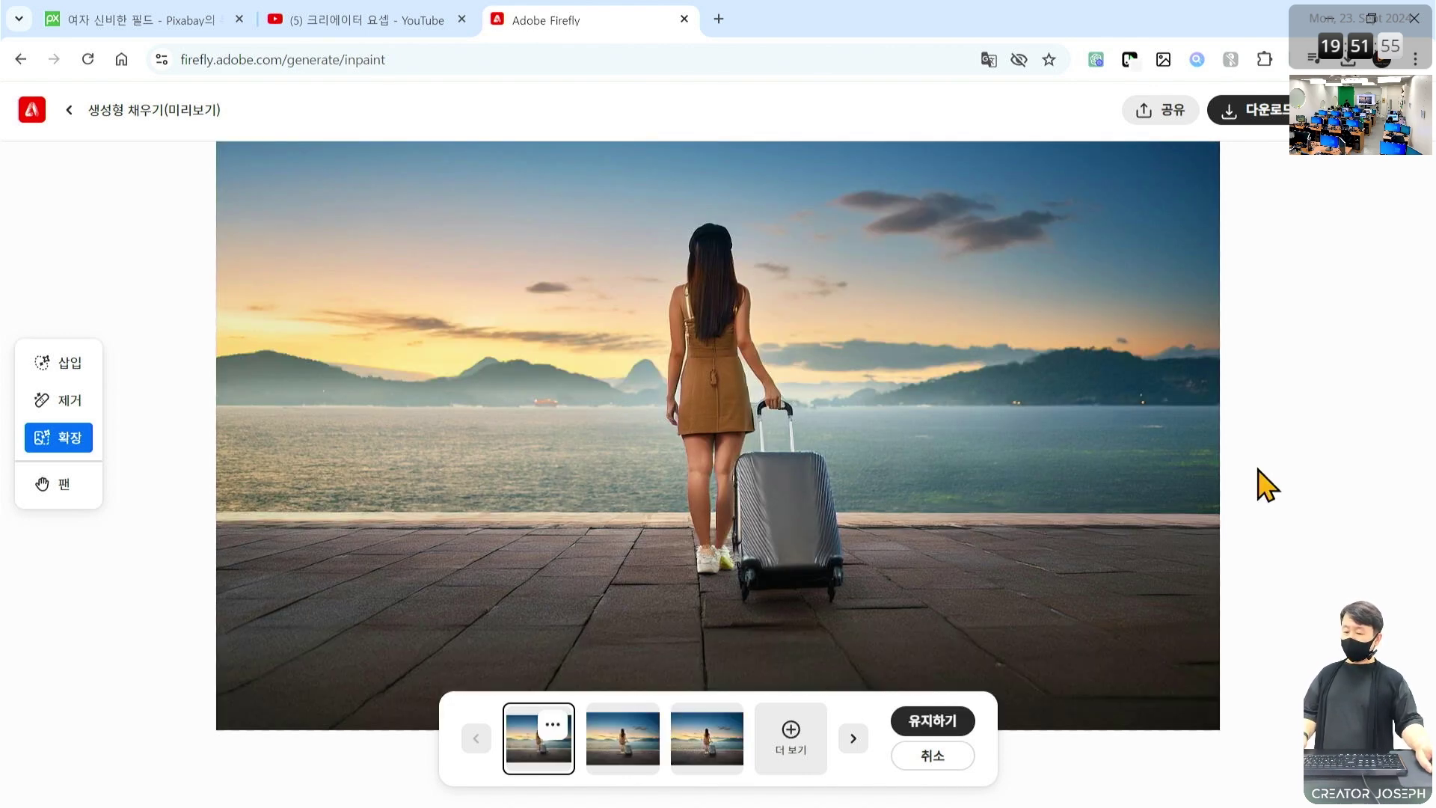
- Review the vertically expanded image and its variations, and keep the first variation
{"action": "scroll", "coordinate": [847, 428], "scroll_direction": "down", "scroll_amount": 2}
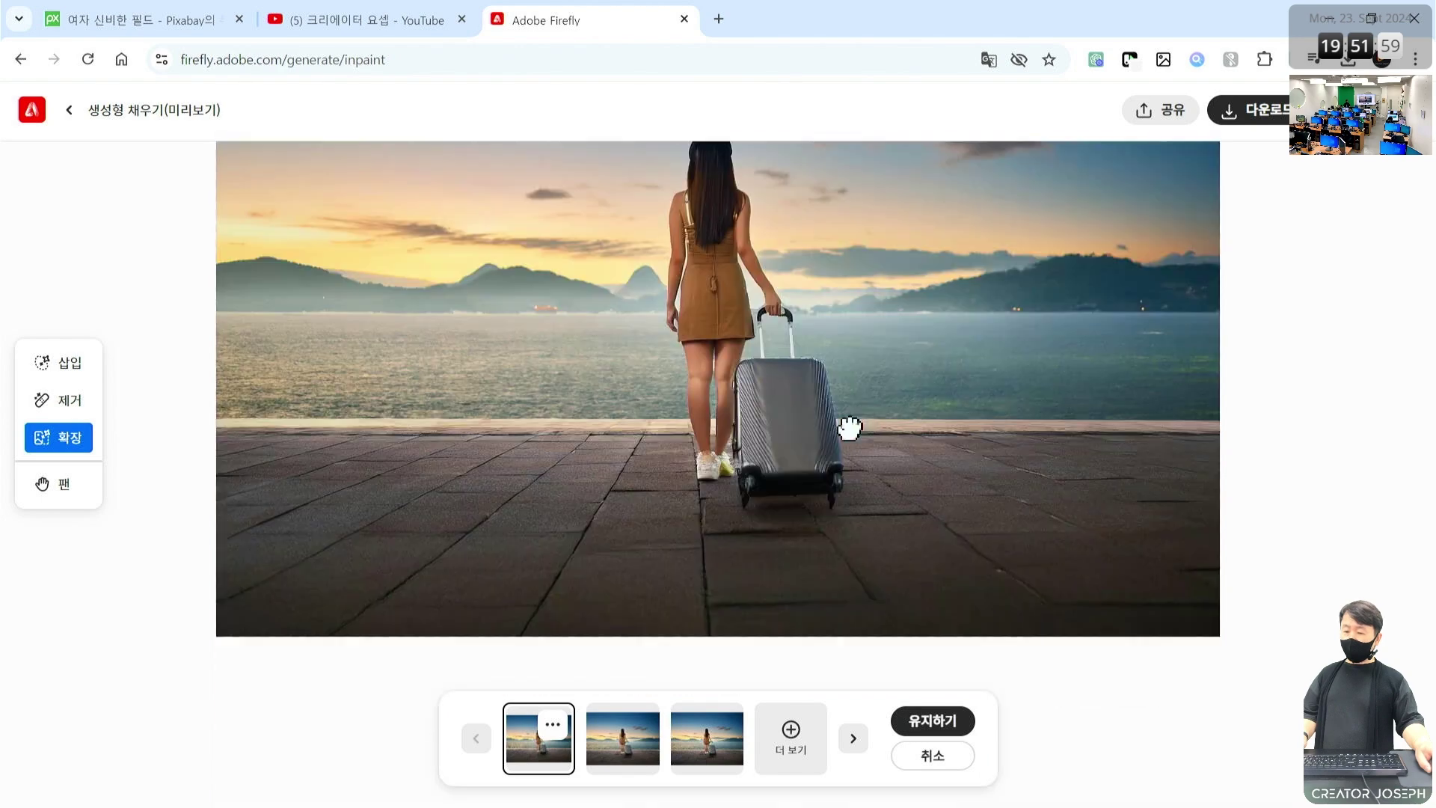
{"action": "scroll", "coordinate": [931, 417], "scroll_direction": "down", "scroll_amount": 2}
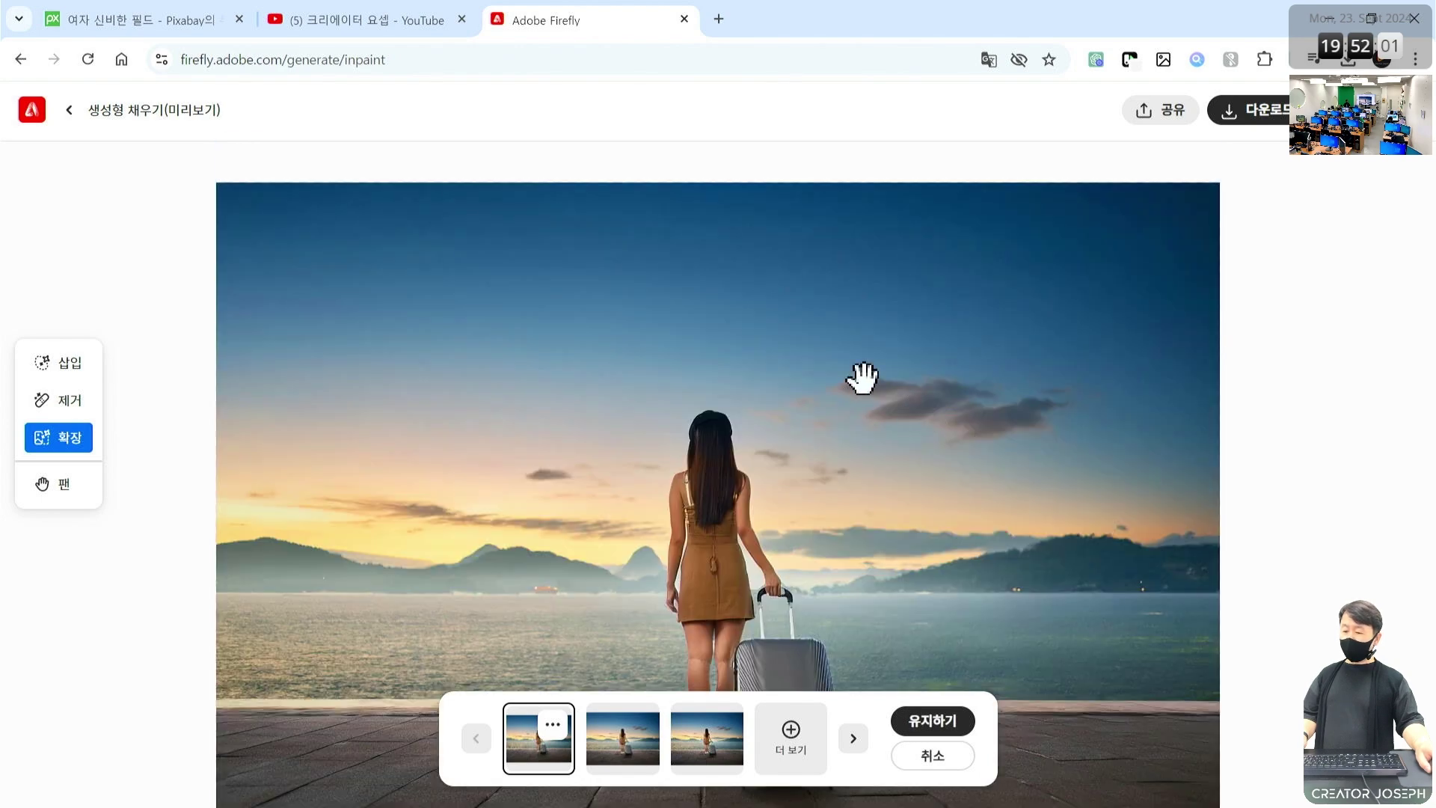
{"action": "left_click", "coordinate": [707, 738]}
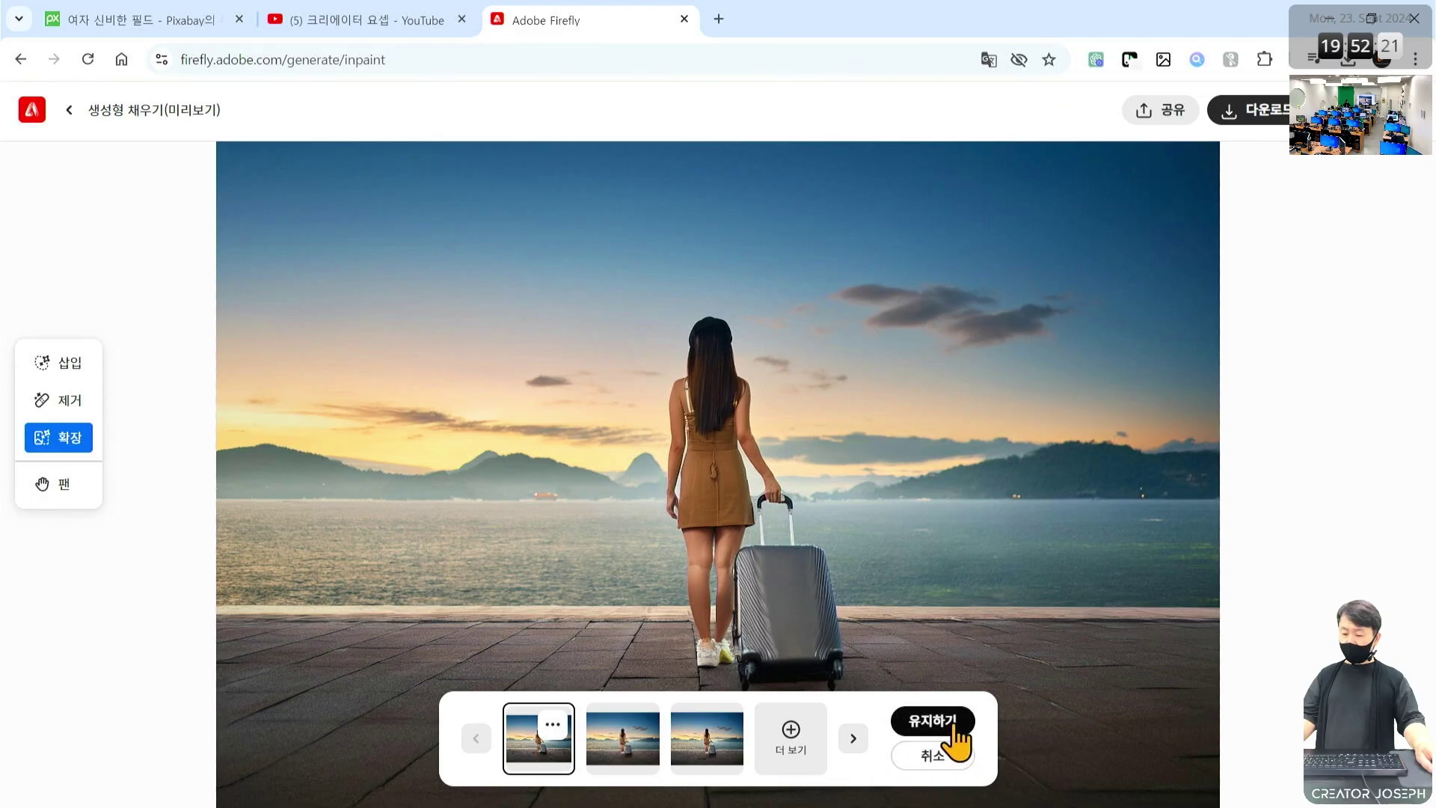
{"action": "left_click", "coordinate": [1282, 636]}
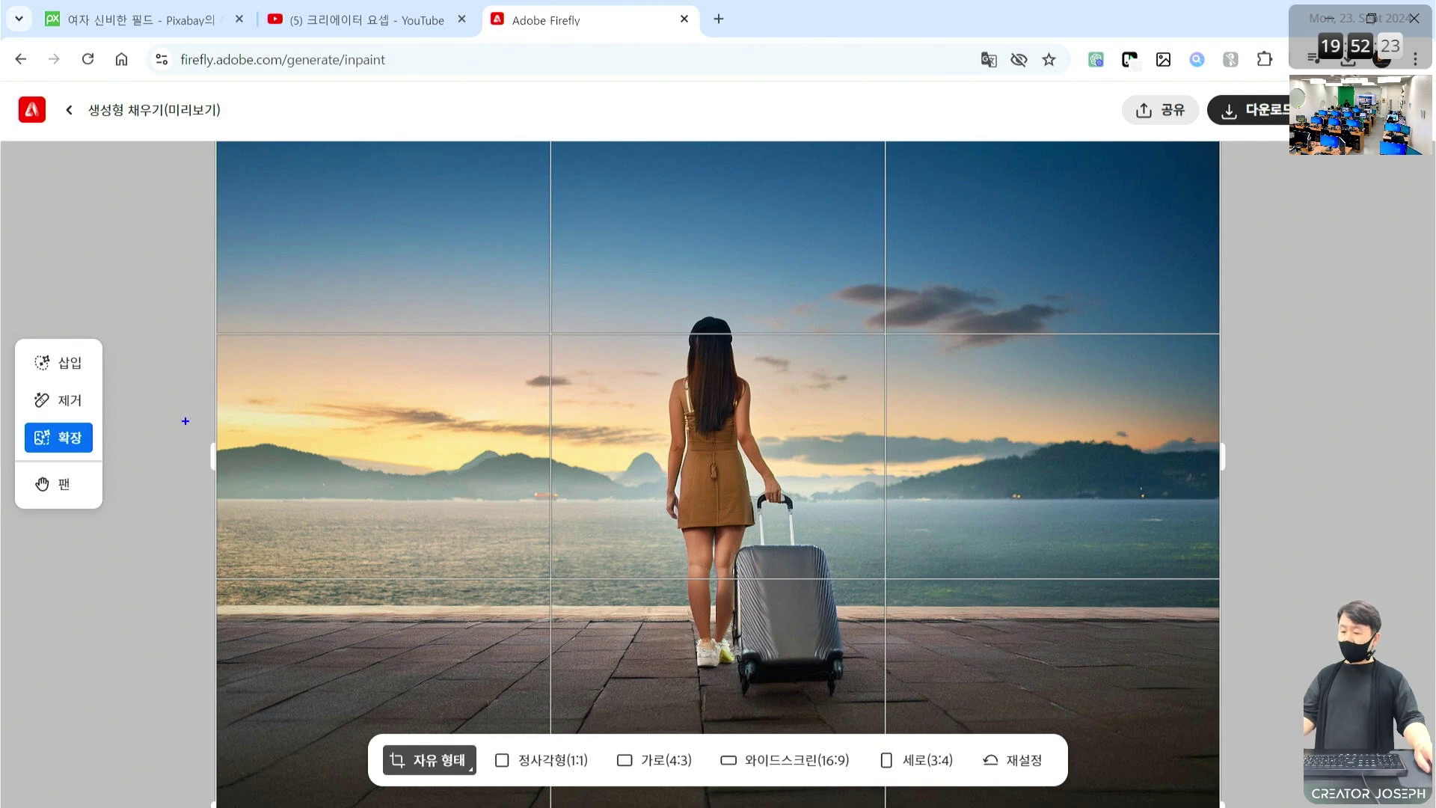
- Extend the canvas beyond both side edges, generate the fill without a prompt, and keep the second variation
{"action": "left_click_drag", "start_coordinate": [1192, 424], "coordinate": [1248, 500]}
{"action": "left_click_drag", "start_coordinate": [1234, 469], "coordinate": [1287, 463]}
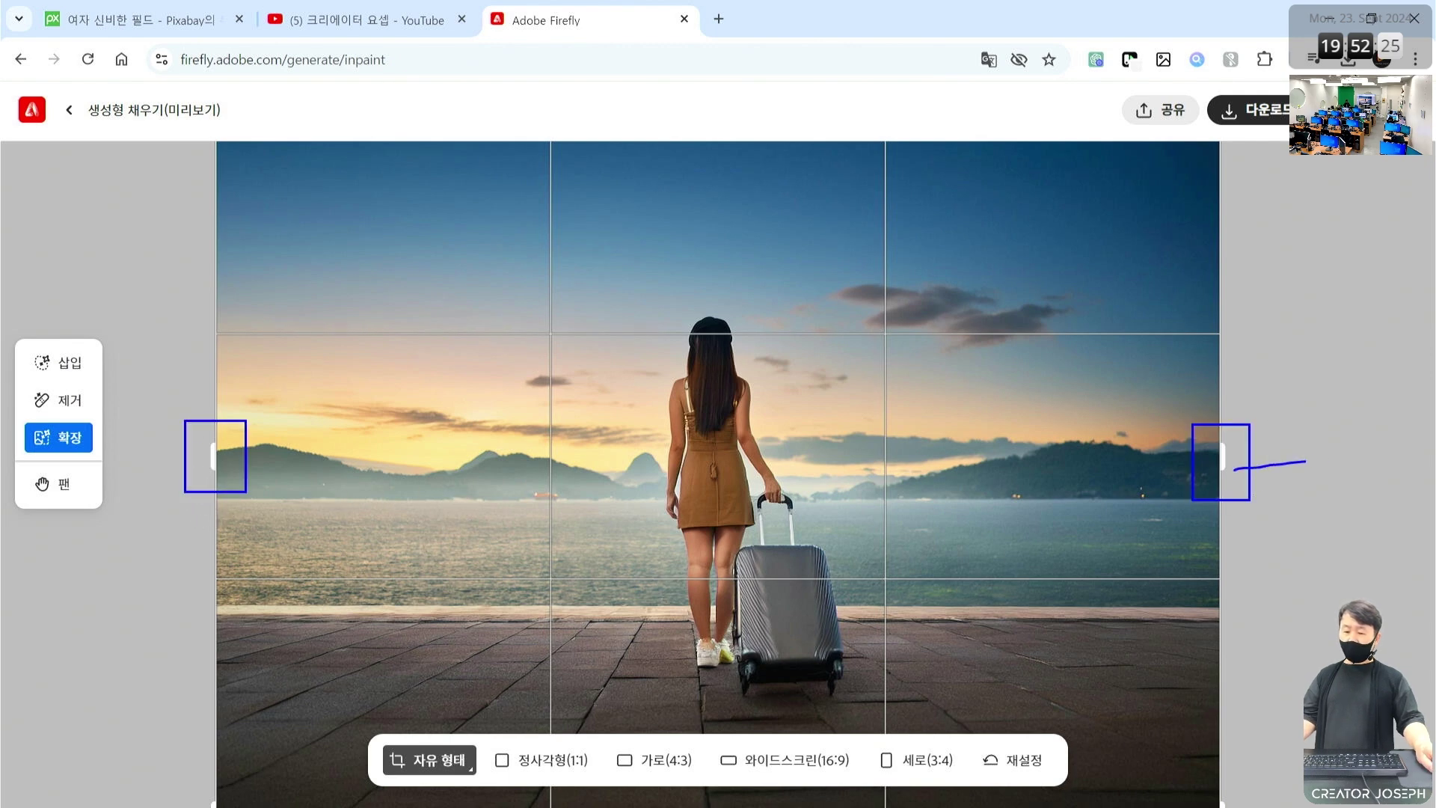
{"action": "left_click_drag", "start_coordinate": [214, 456], "coordinate": [154, 464]}
{"action": "left_click_drag", "start_coordinate": [1220, 458], "coordinate": [1338, 464]}
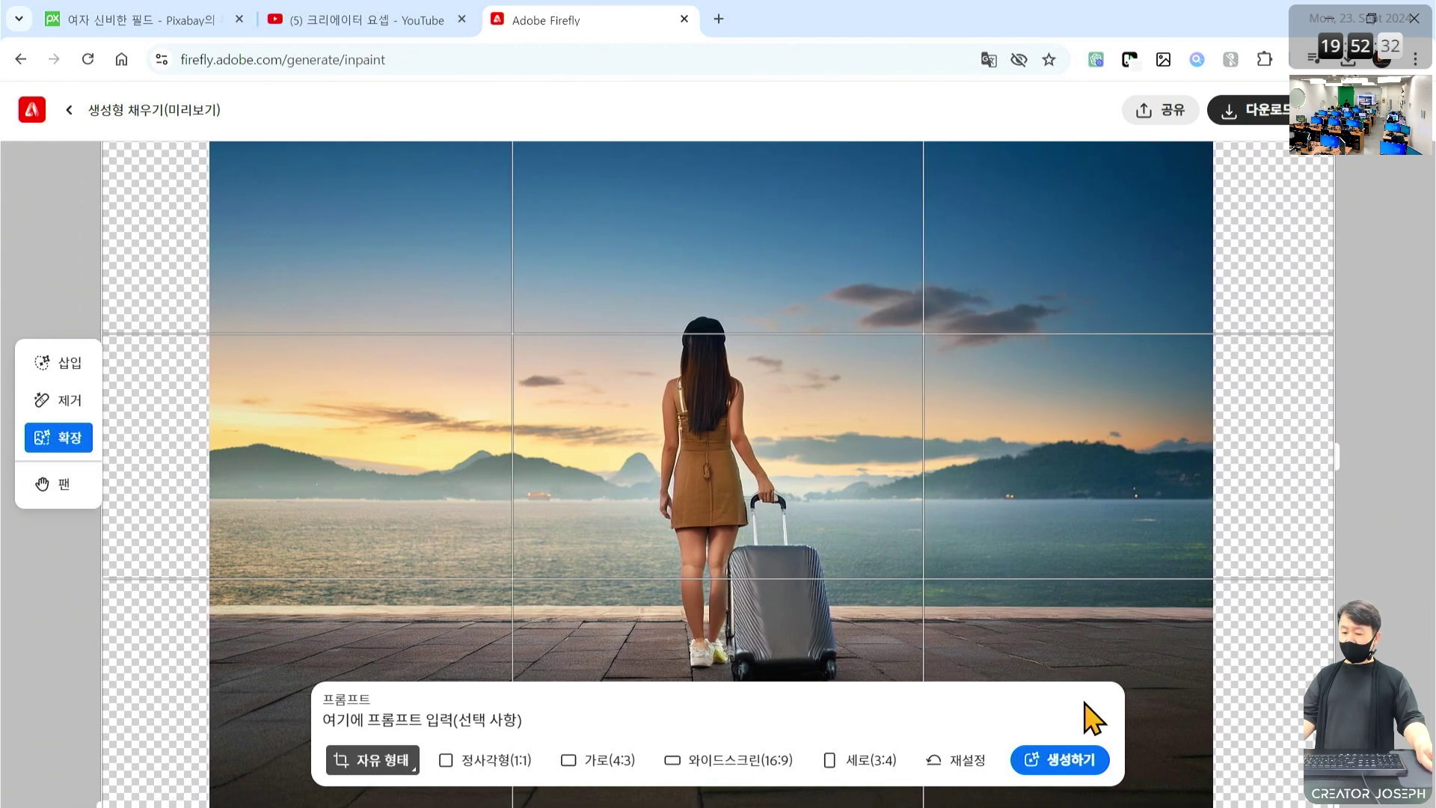
{"action": "left_click", "coordinate": [1074, 761]}
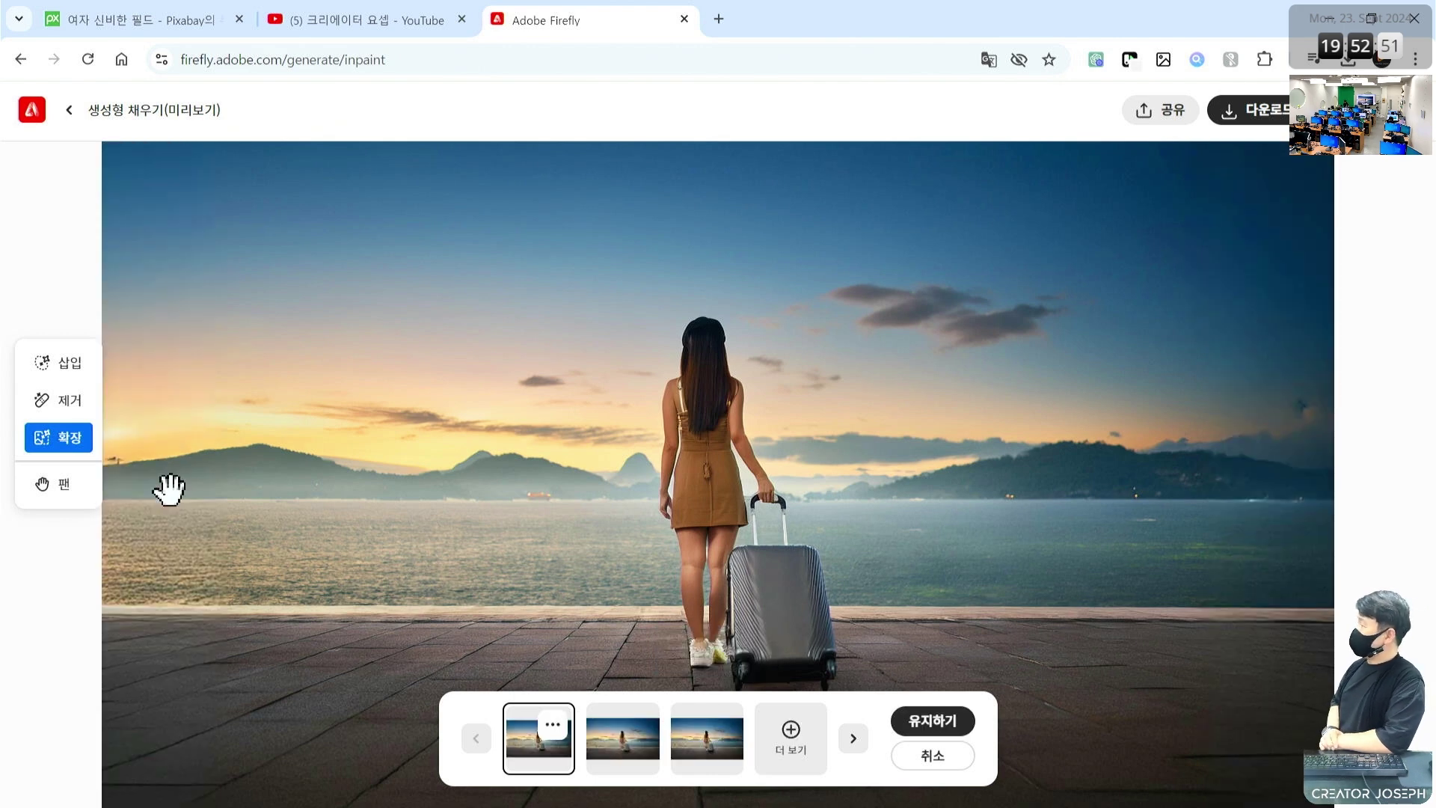
{"action": "left_click", "coordinate": [623, 738]}
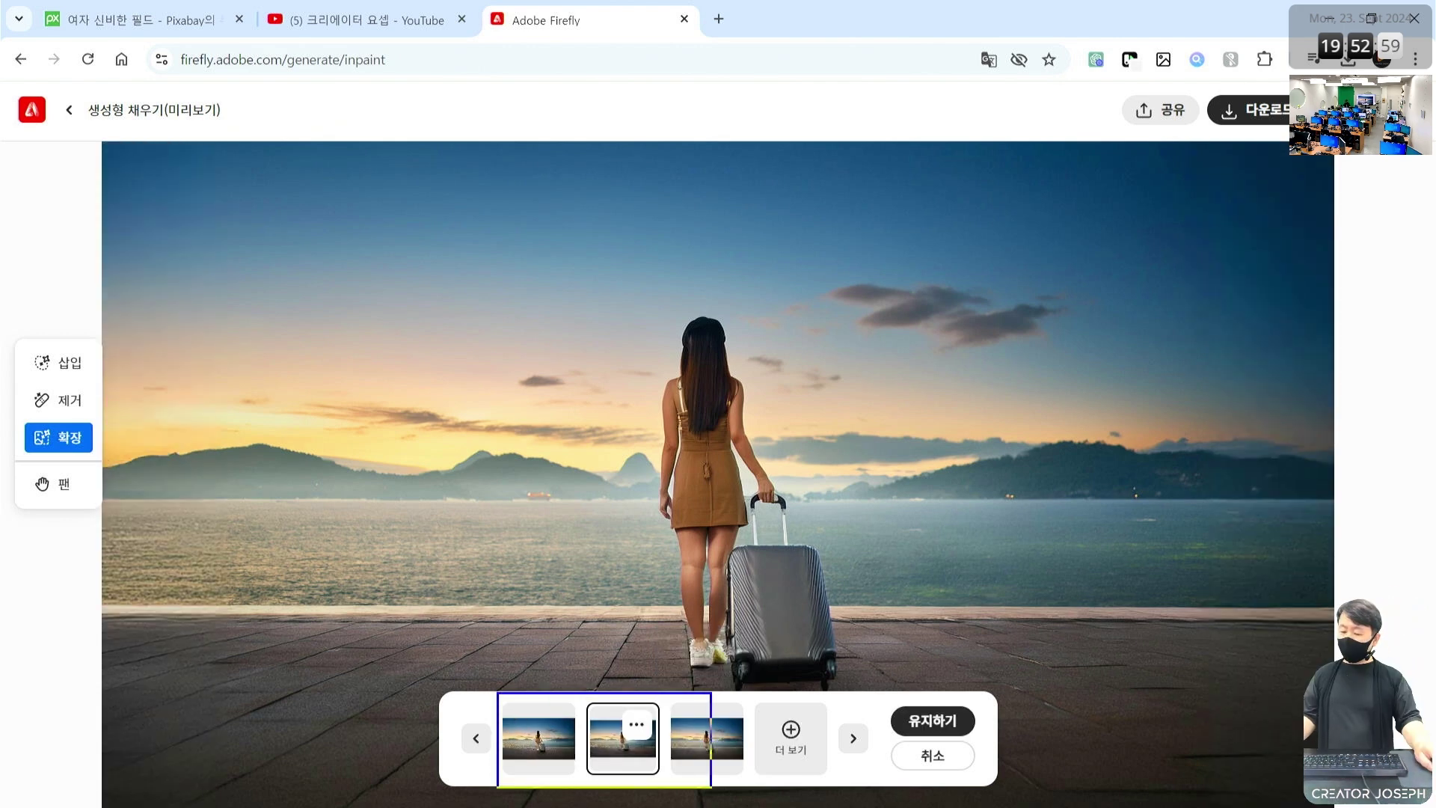
{"action": "left_click", "coordinate": [944, 719]}
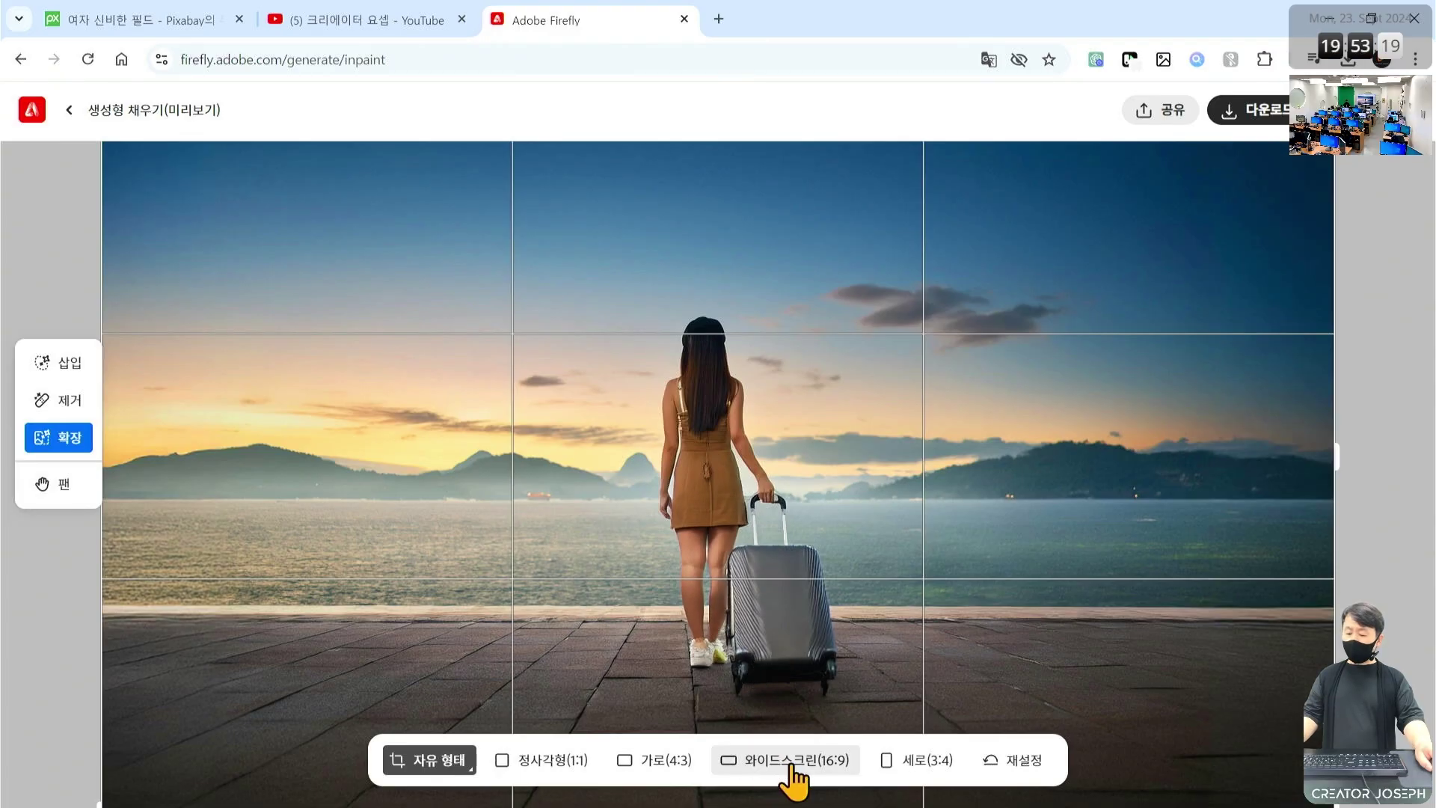
- Apply the 와이드스크린(16:9) ratio to the expansion frame and stretch the canvas further above and below the image
{"action": "left_click", "coordinate": [927, 711]}
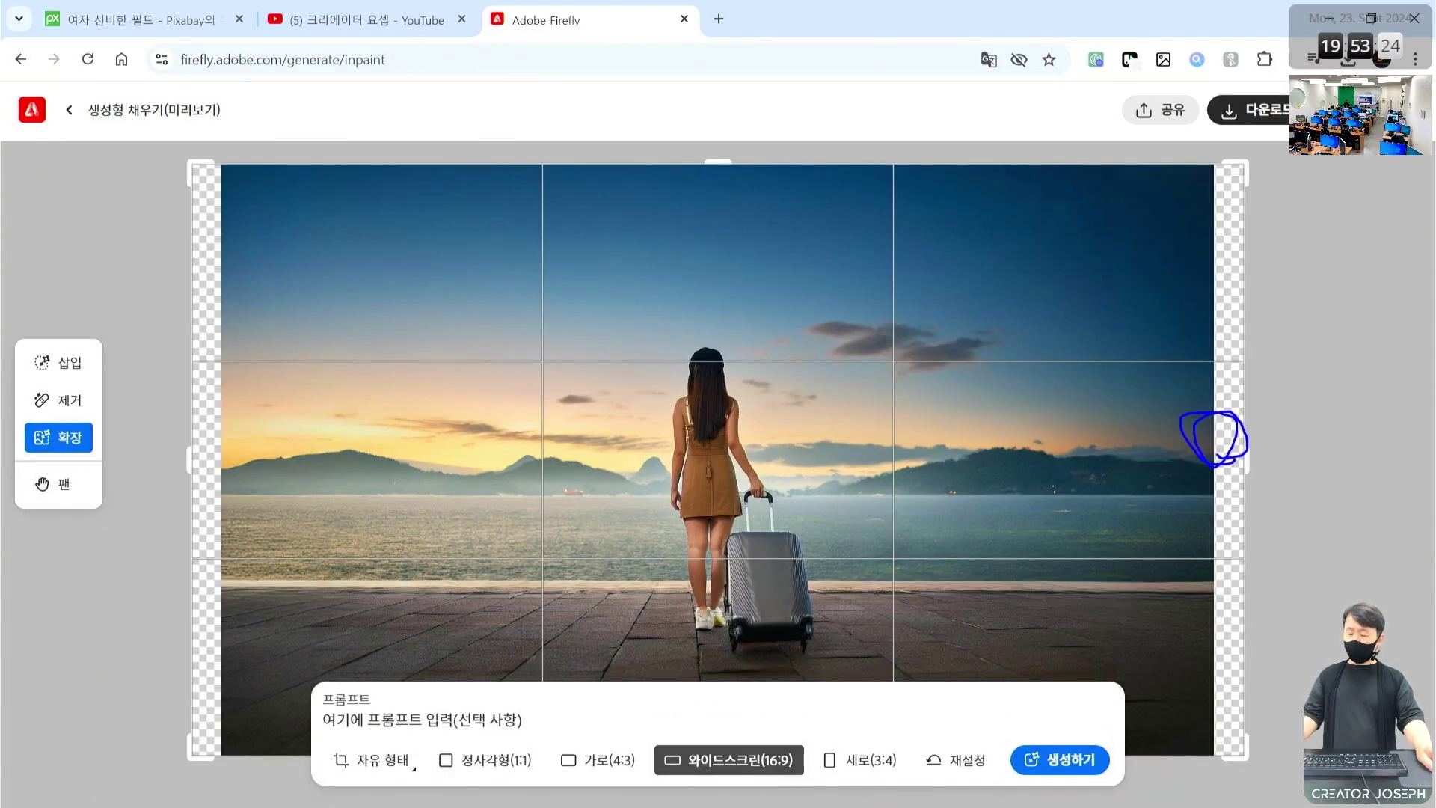
{"action": "left_click_drag", "start_coordinate": [719, 160], "coordinate": [724, 145]}
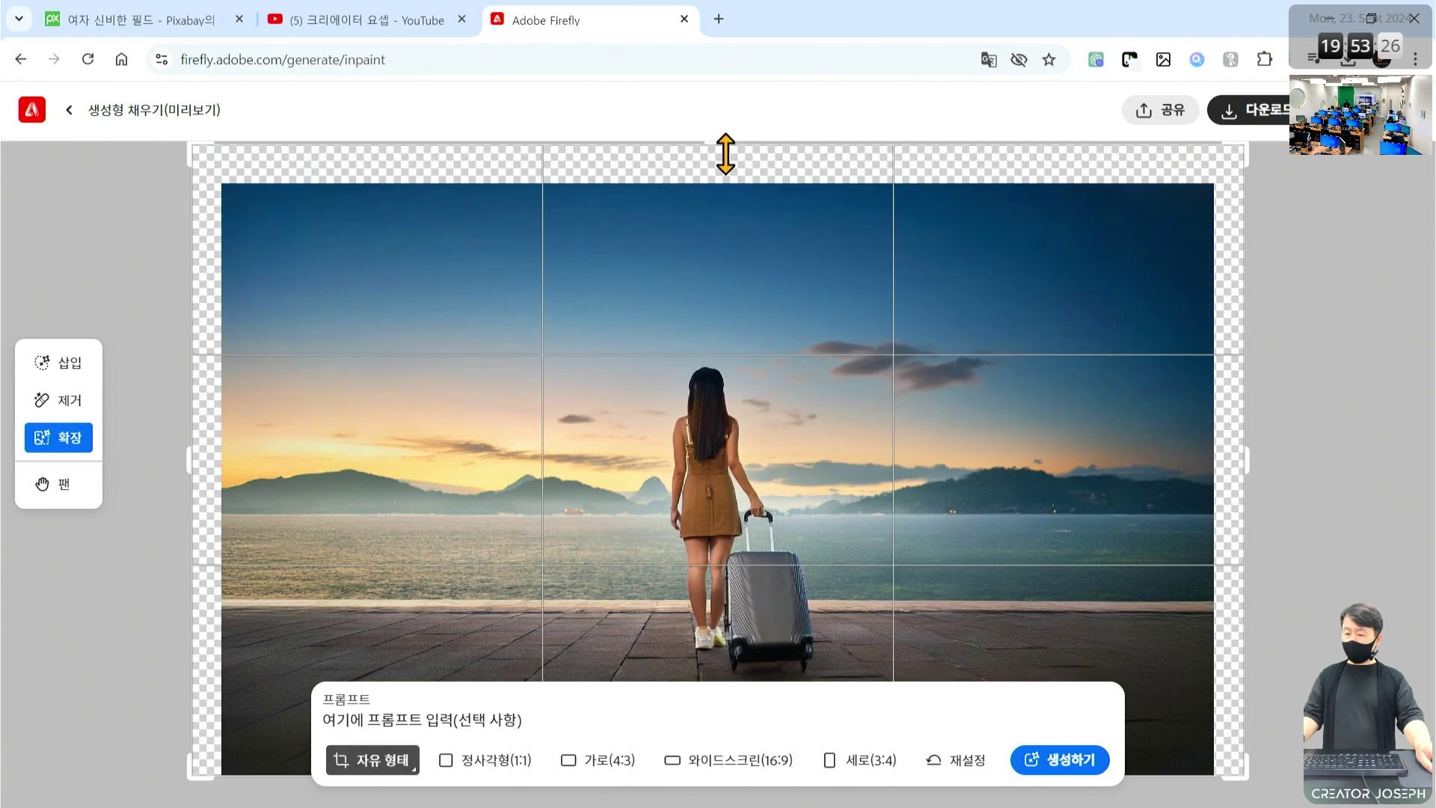
{"action": "scroll", "coordinate": [757, 506], "scroll_direction": "down", "scroll_amount": 3}
{"action": "left_click_drag", "start_coordinate": [730, 596], "coordinate": [736, 658]}
{"action": "scroll", "coordinate": [747, 481], "scroll_direction": "up", "scroll_amount": 5}
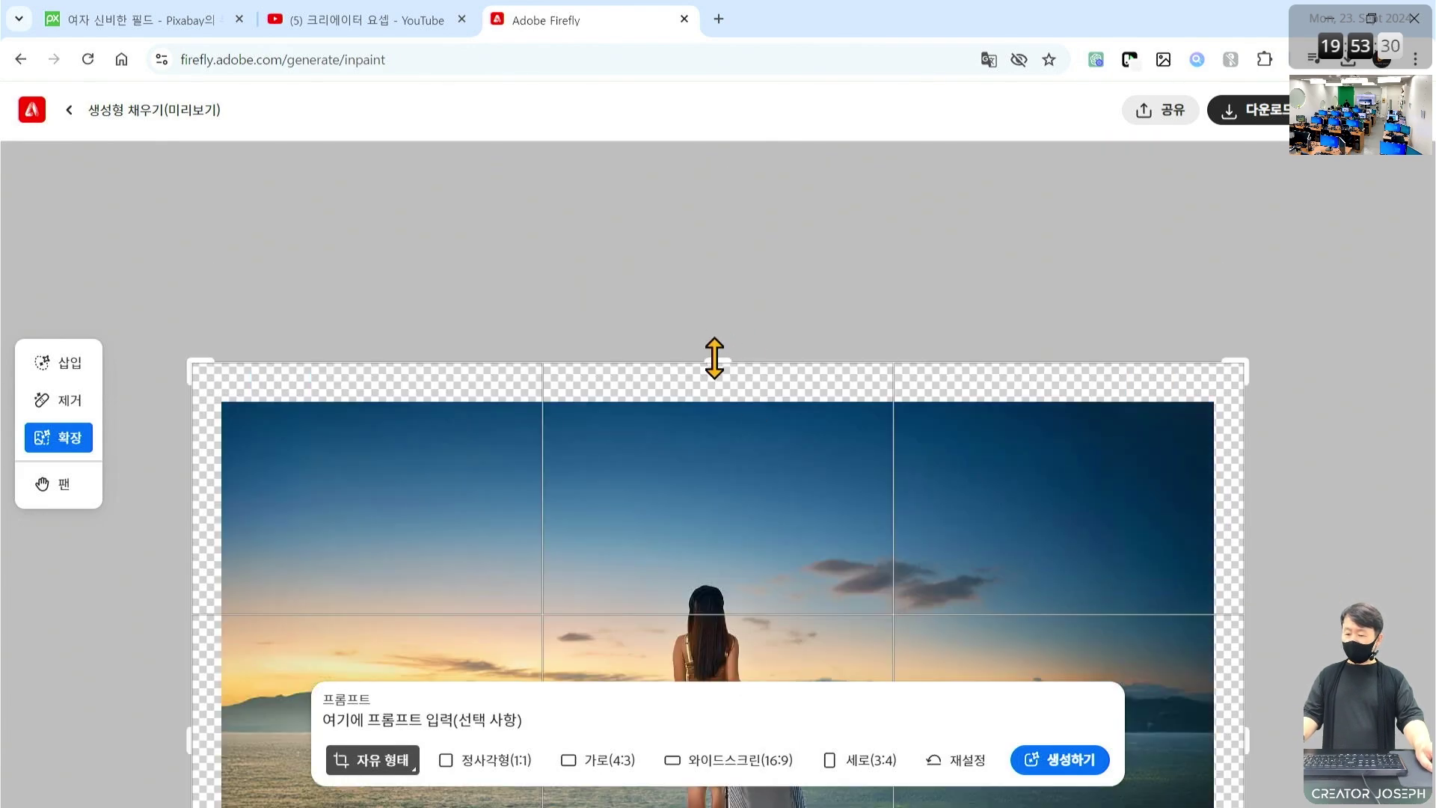
{"action": "left_click_drag", "start_coordinate": [715, 354], "coordinate": [714, 327]}
{"action": "scroll", "coordinate": [875, 433], "scroll_direction": "down", "scroll_amount": 4}
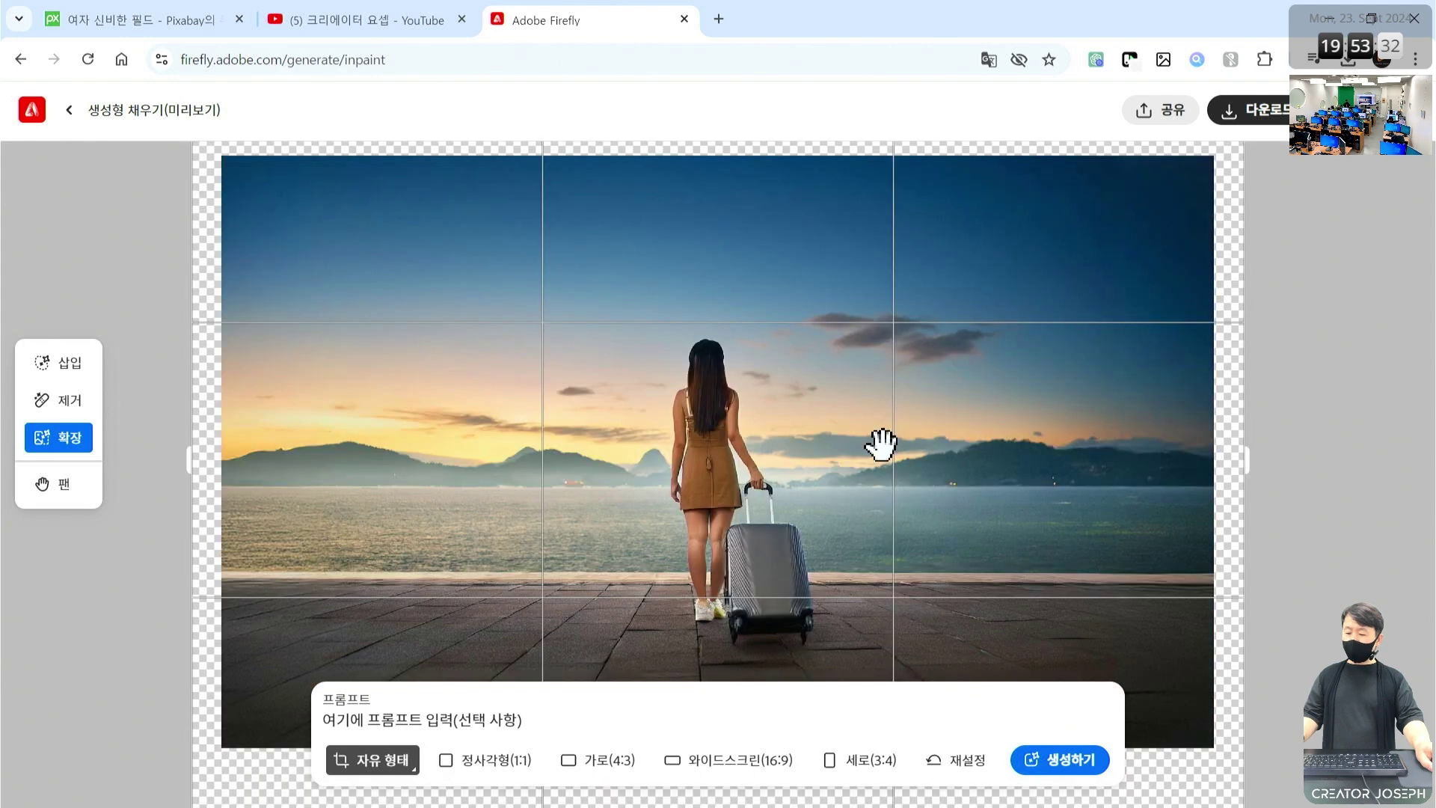
- Widen the canvas further on both sides of the image and generate the expansion without a prompt
{"action": "left_click_drag", "start_coordinate": [561, 342], "coordinate": [1041, 605]}
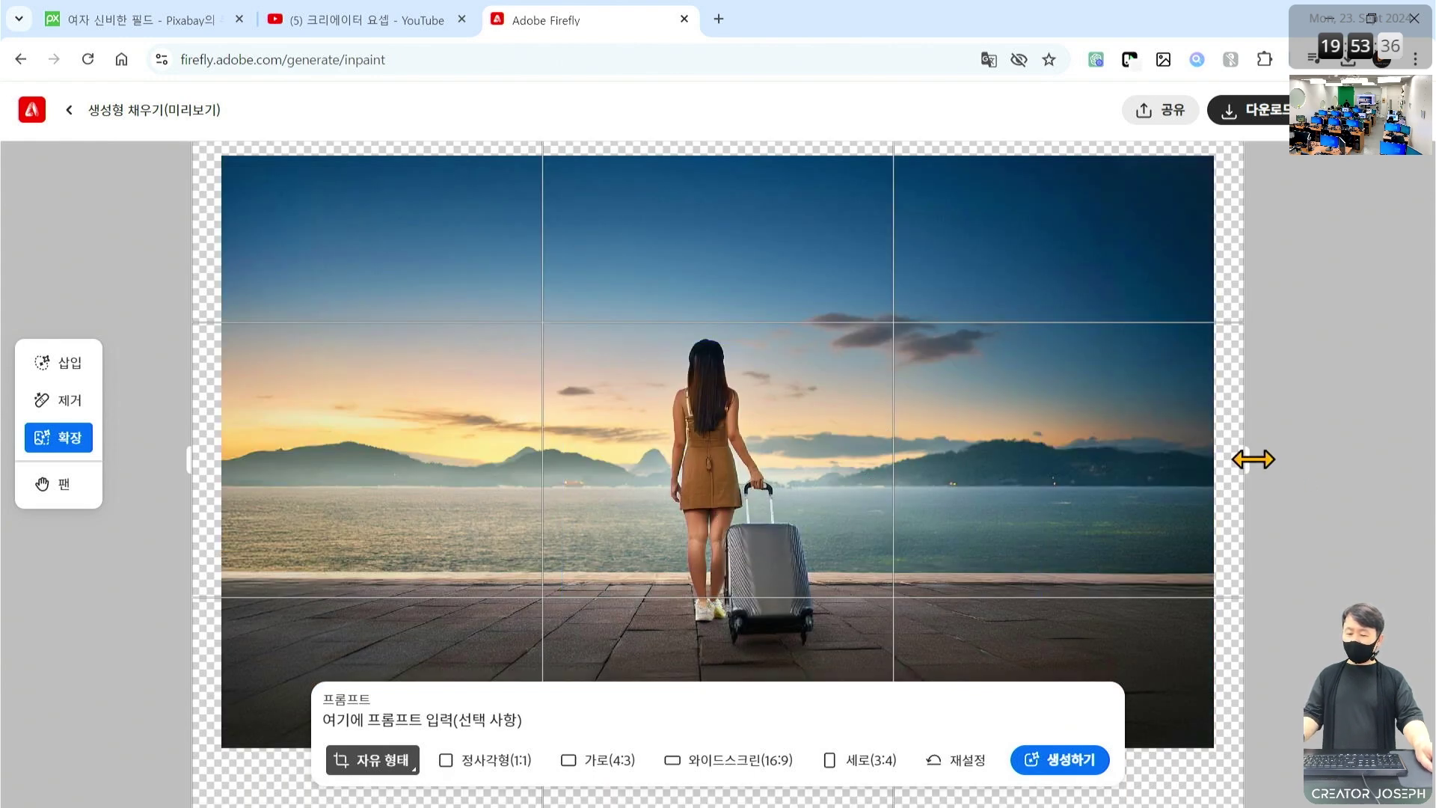
{"action": "left_click_drag", "start_coordinate": [1251, 459], "coordinate": [1317, 458]}
{"action": "left_click_drag", "start_coordinate": [144, 458], "coordinate": [54, 474]}
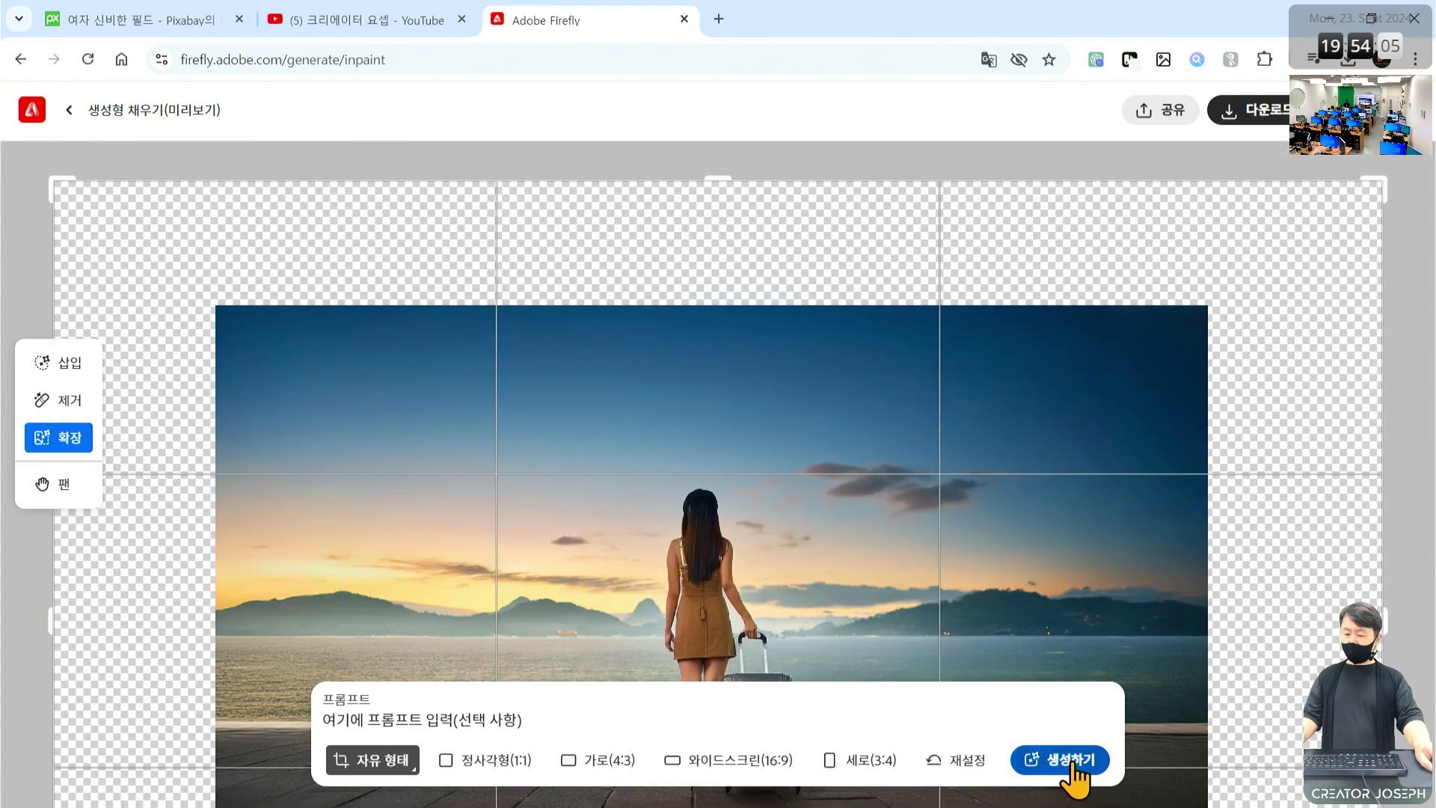
{"action": "left_click", "coordinate": [1071, 761]}
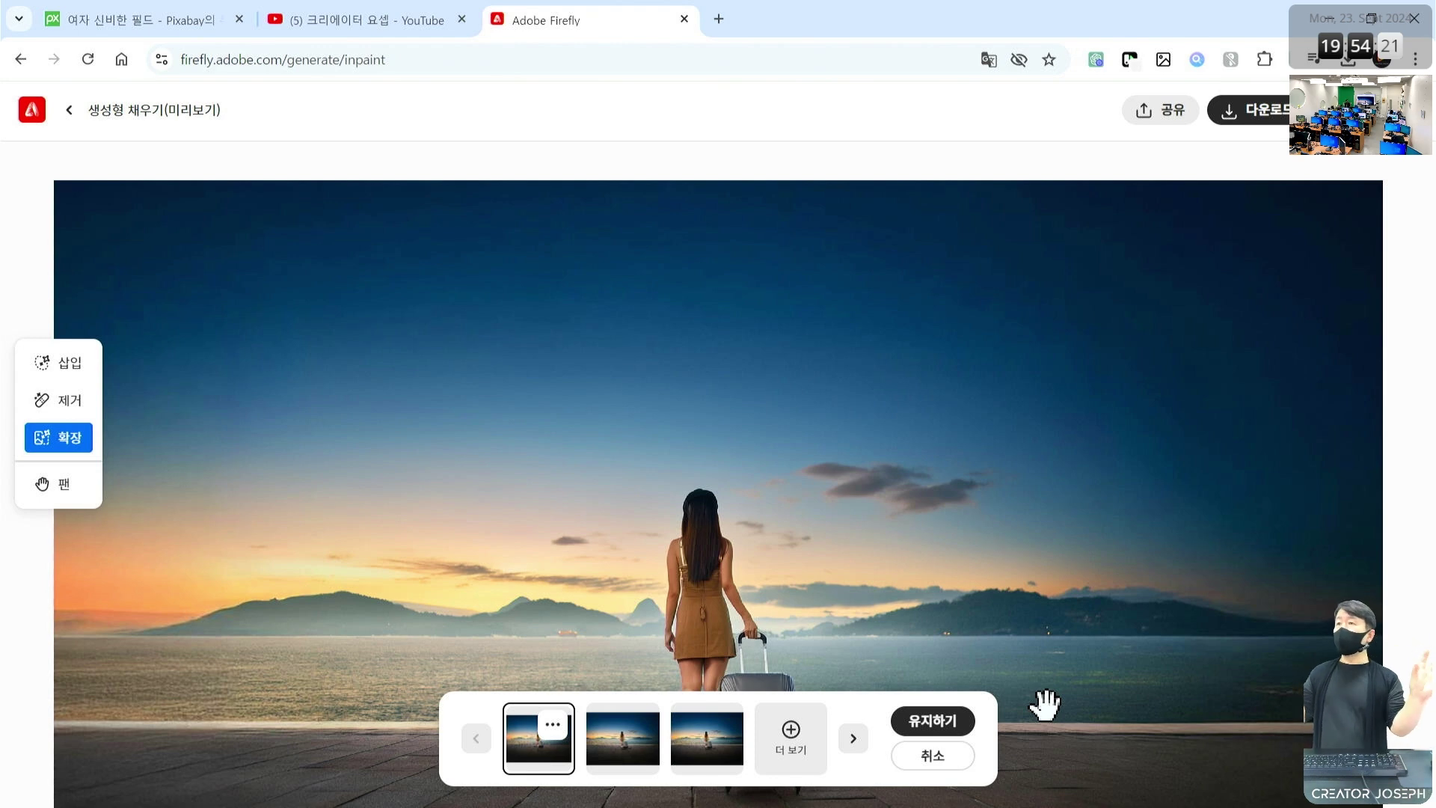
- Check the lower part of the widened image and keep its first variation
{"action": "left_click_drag", "start_coordinate": [1045, 705], "coordinate": [1074, 520]}
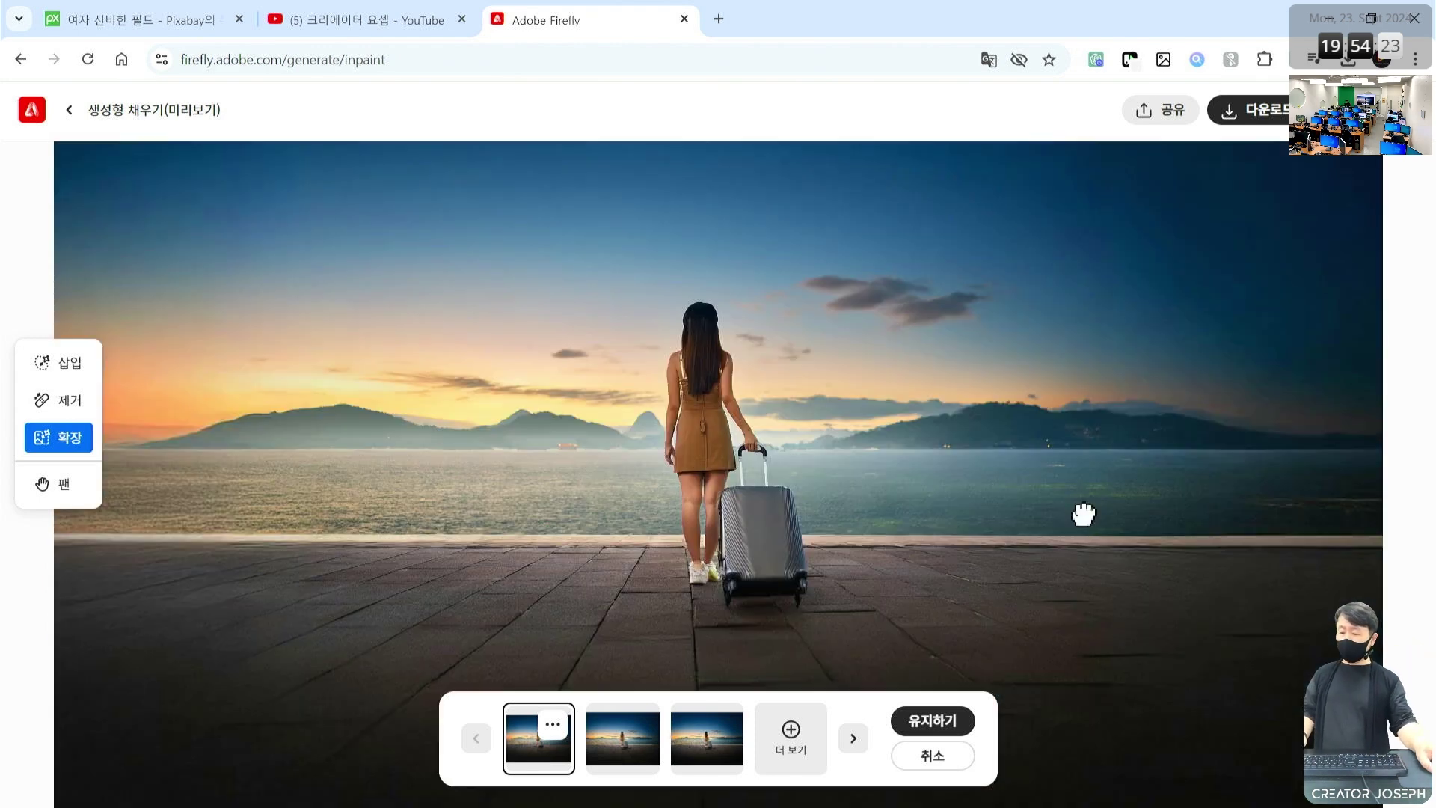
{"action": "left_click", "coordinate": [933, 721]}
- Apply the 와이드스크린(16:9) ratio to the expansion frame, generate the fill without a prompt, and keep the first variation
{"action": "scroll", "coordinate": [938, 523], "scroll_direction": "down", "scroll_amount": 3}
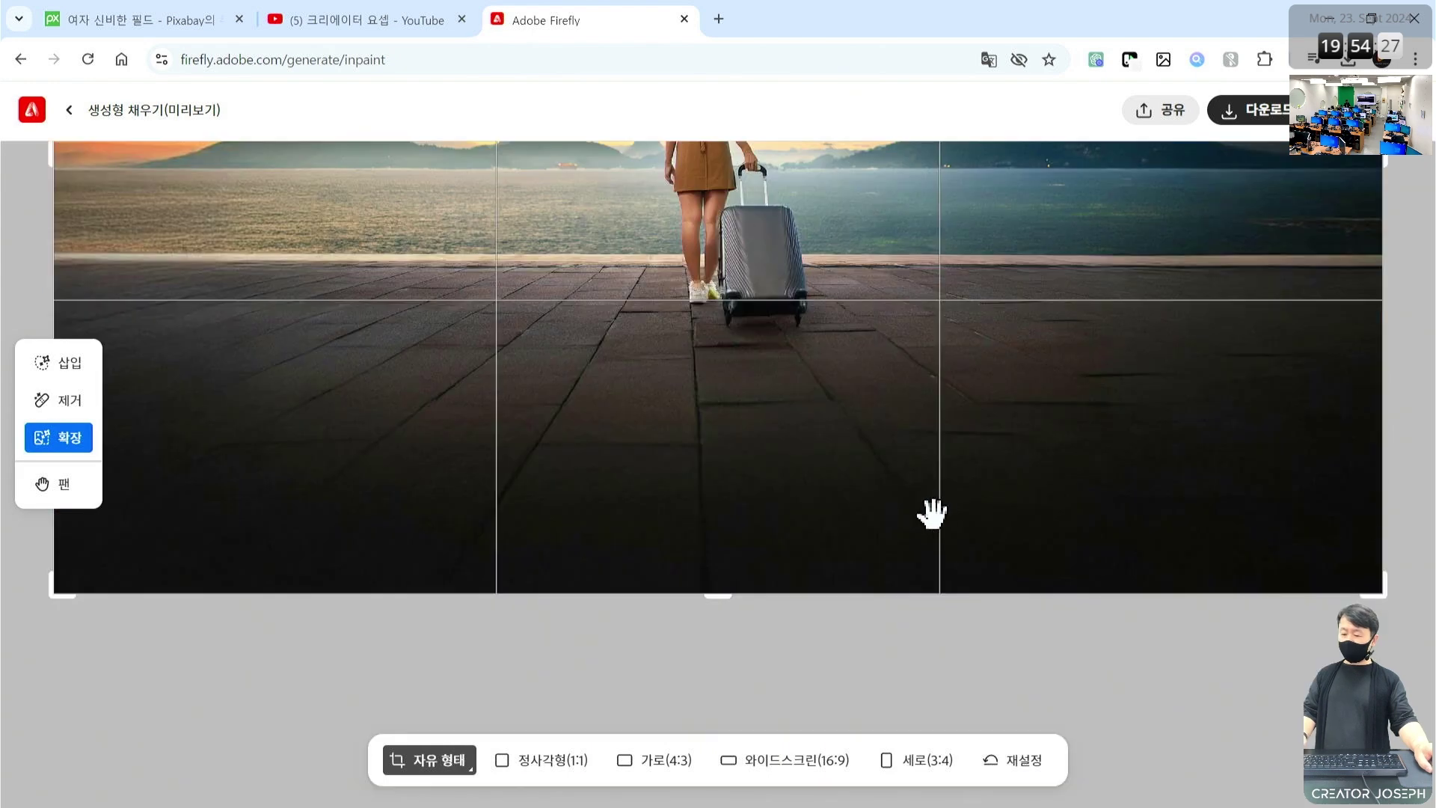
{"action": "left_click", "coordinate": [796, 760]}
{"action": "left_click", "coordinate": [1077, 770]}
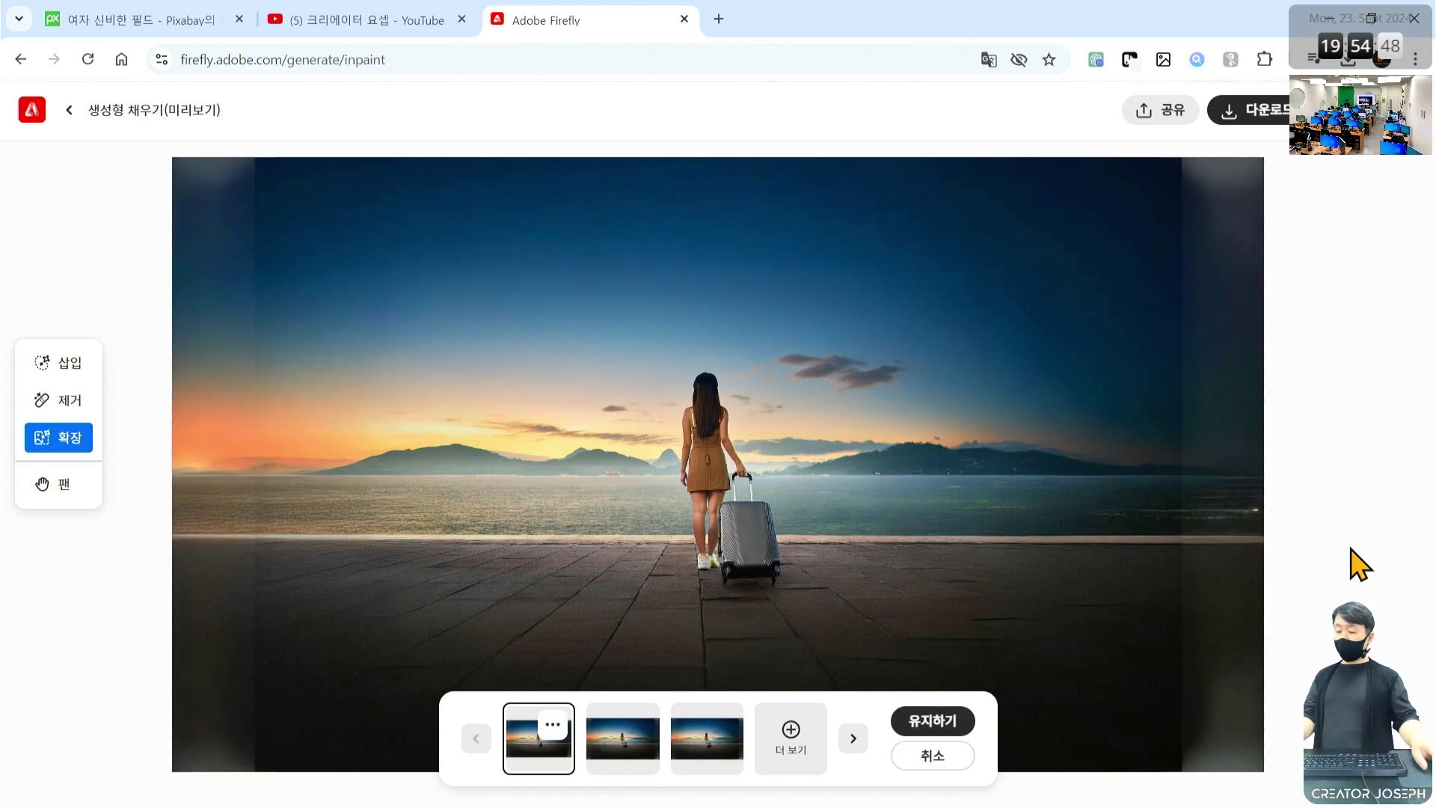
{"action": "left_click", "coordinate": [931, 720]}
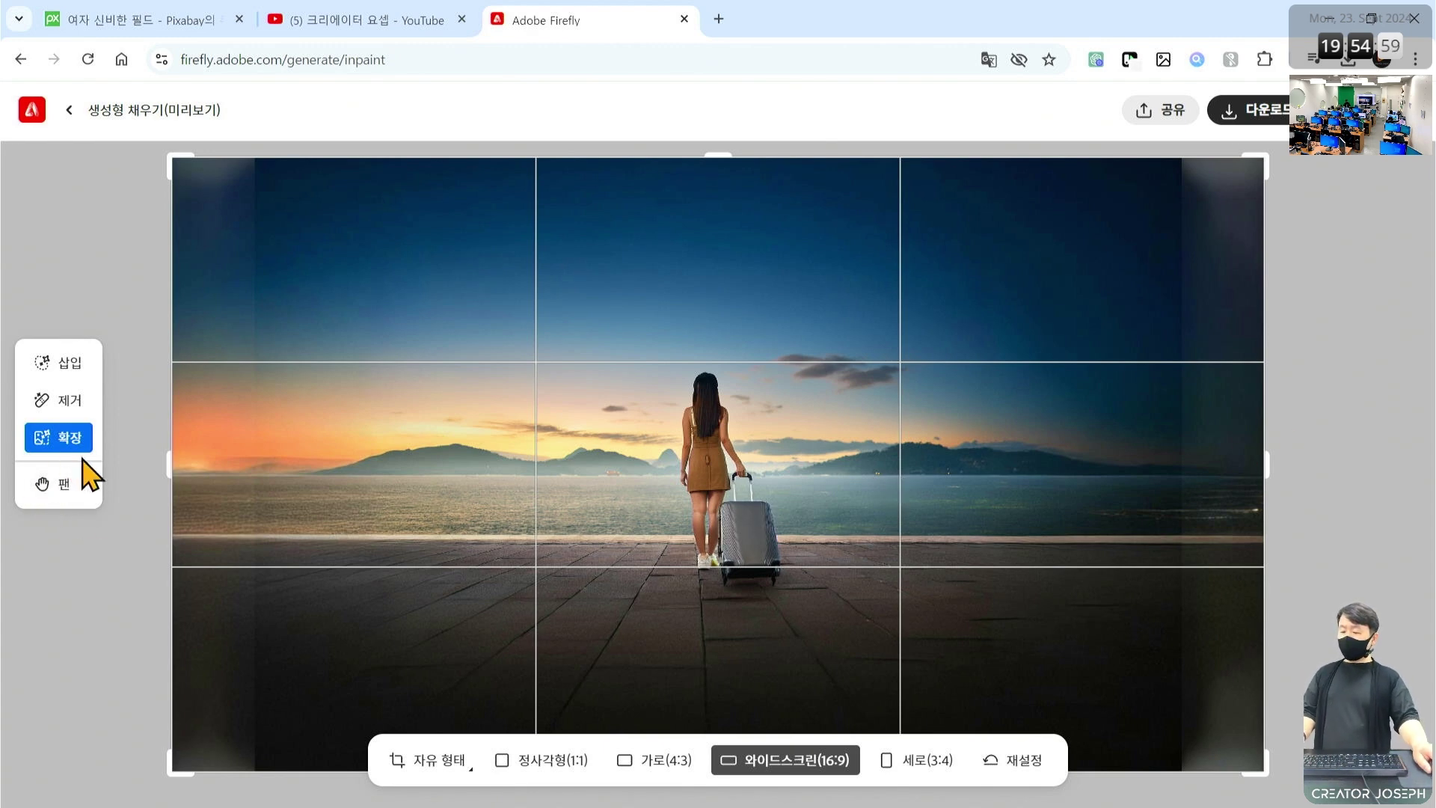
- Brush an insertion spot in the sky above and to the woman's left and generate the prompt 갈매기 한마리 there
{"action": "left_click", "coordinate": [69, 365]}
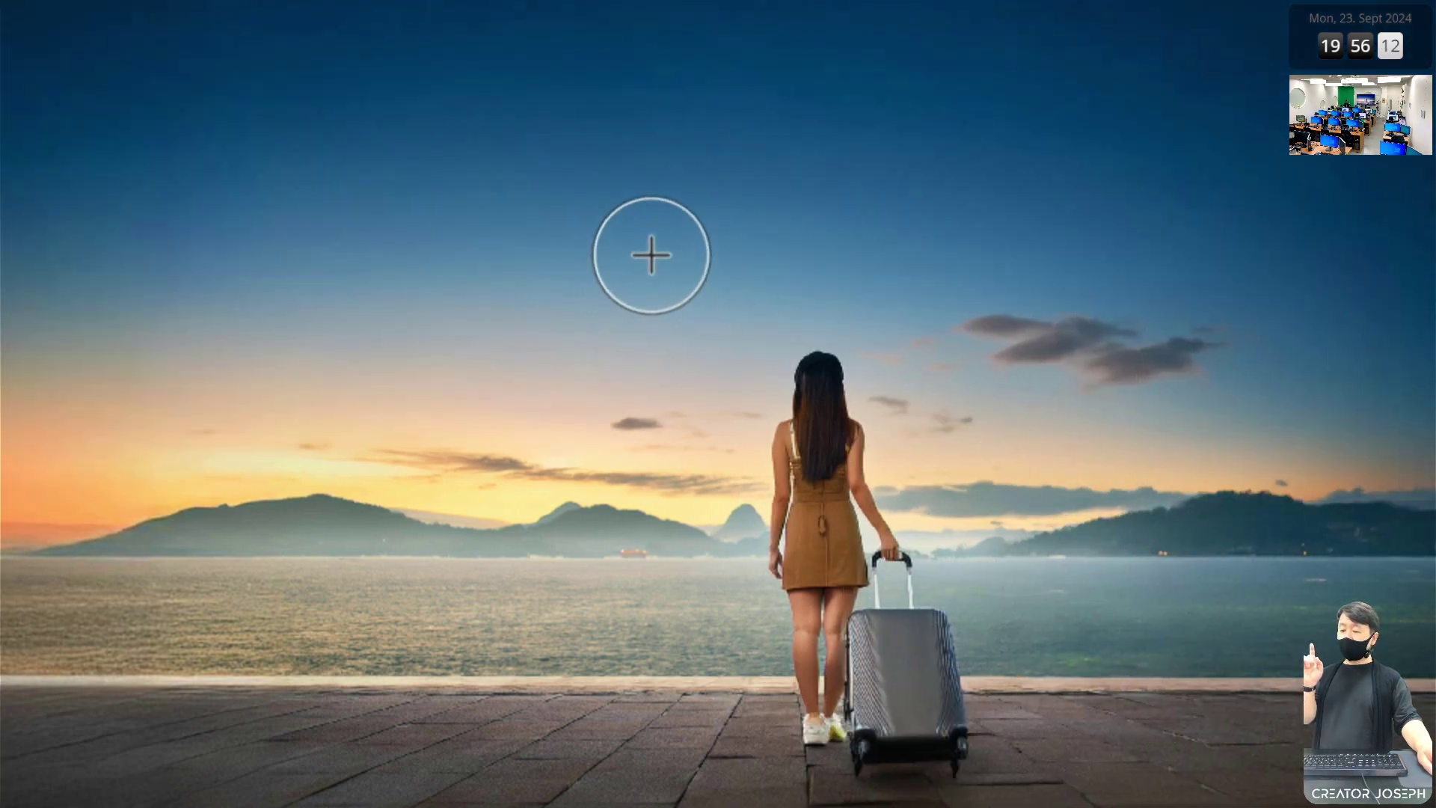
{"action": "left_click_drag", "start_coordinate": [651, 255], "coordinate": [586, 256]}
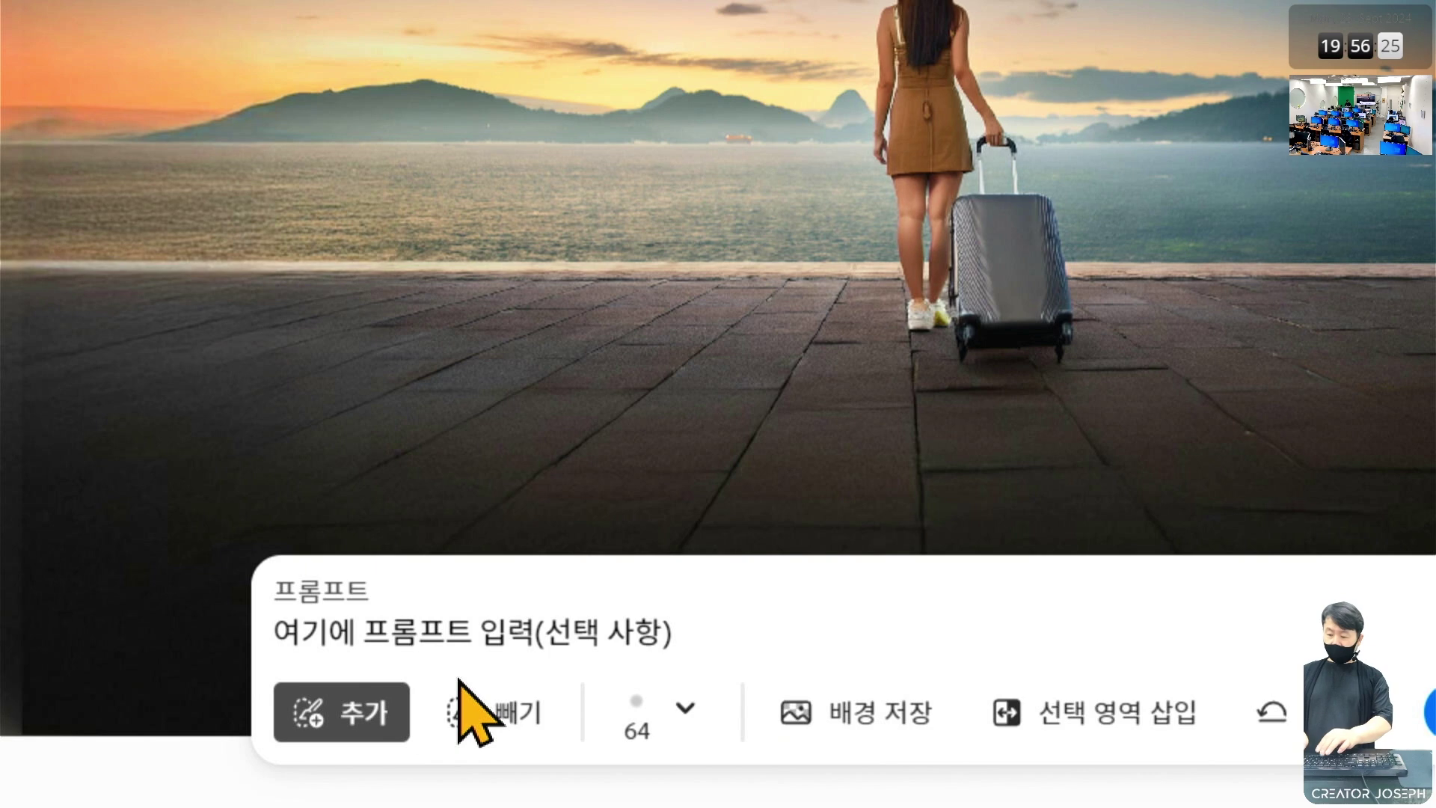
{"action": "type", "text": "갈매기 한"}
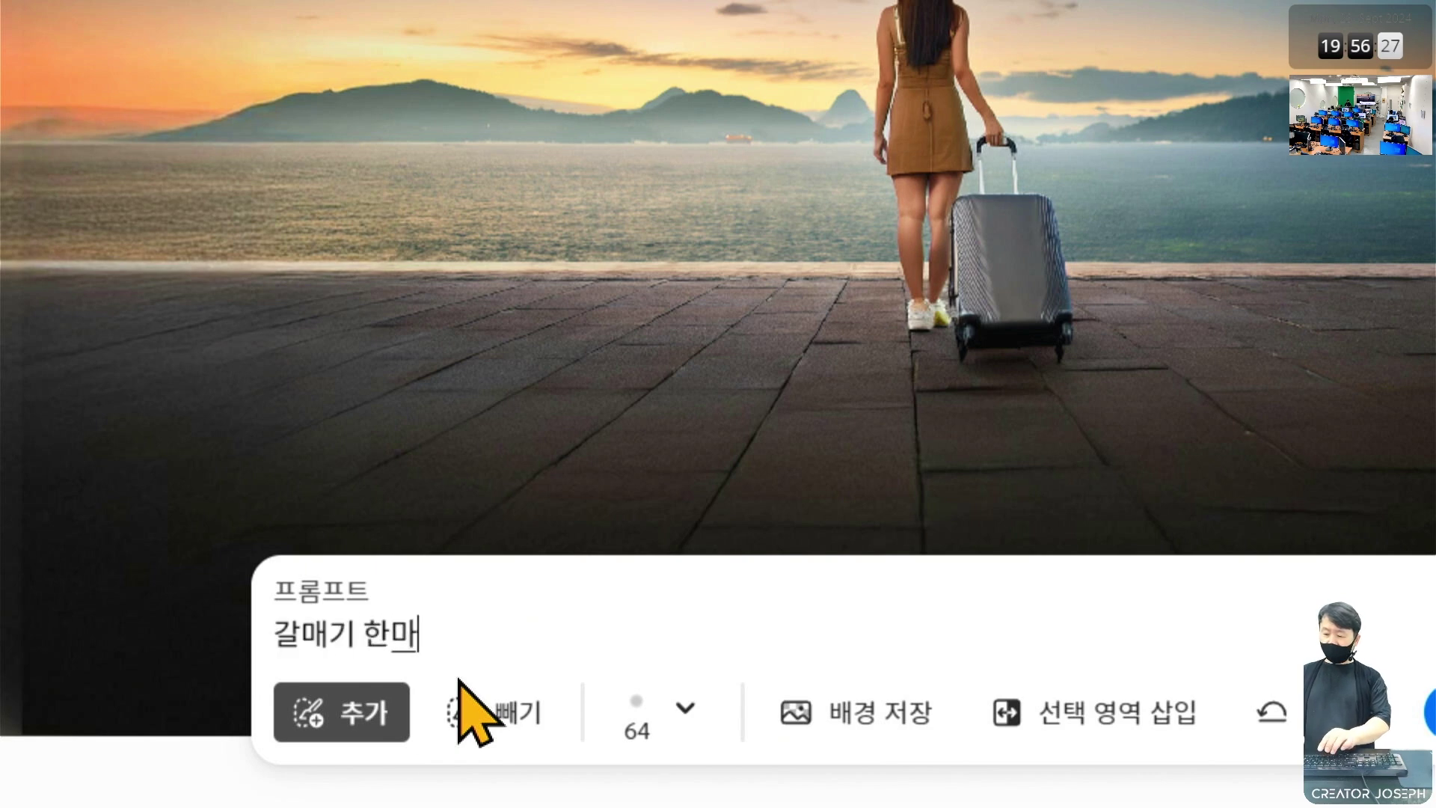
{"action": "type", "text": "마리"}
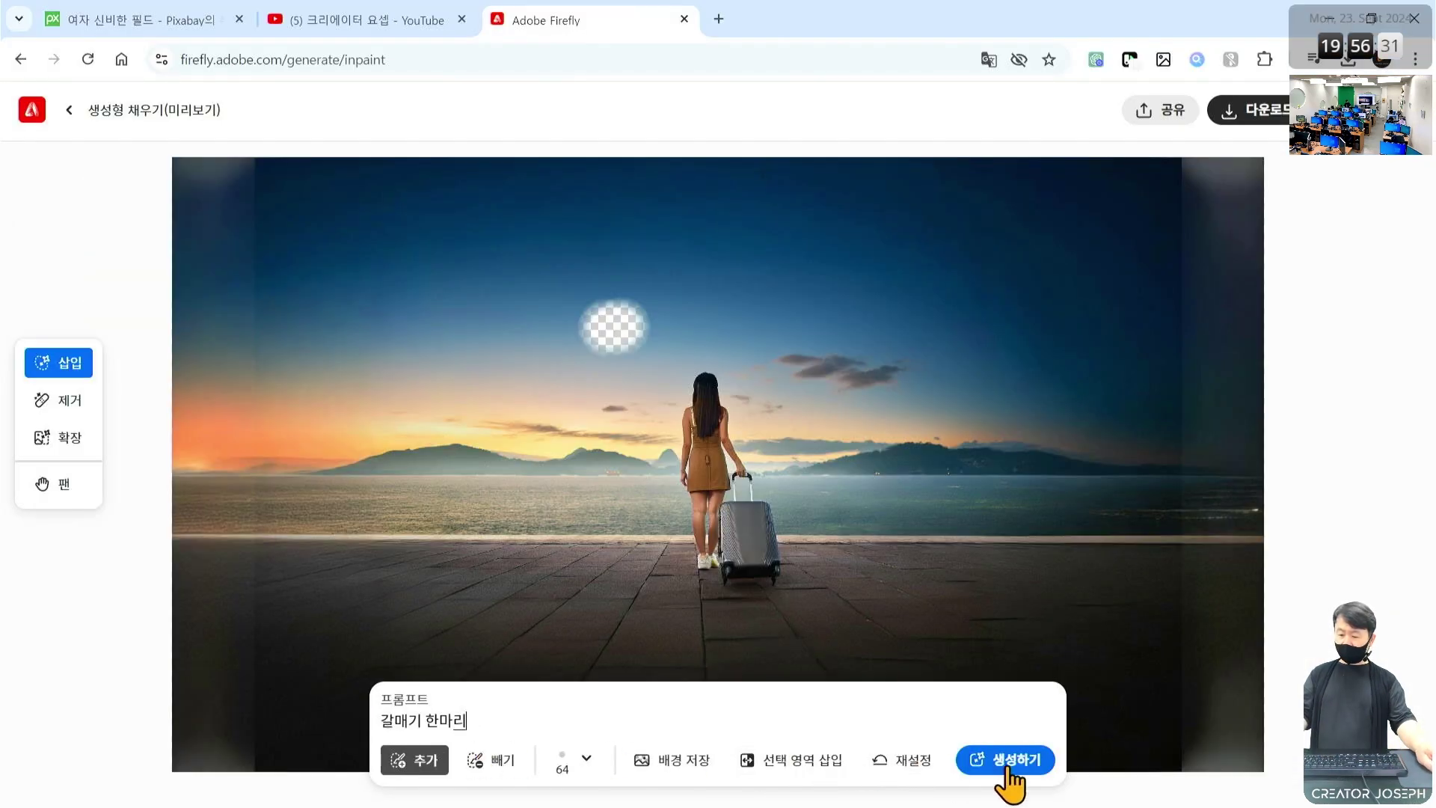
{"action": "left_click", "coordinate": [1006, 777]}
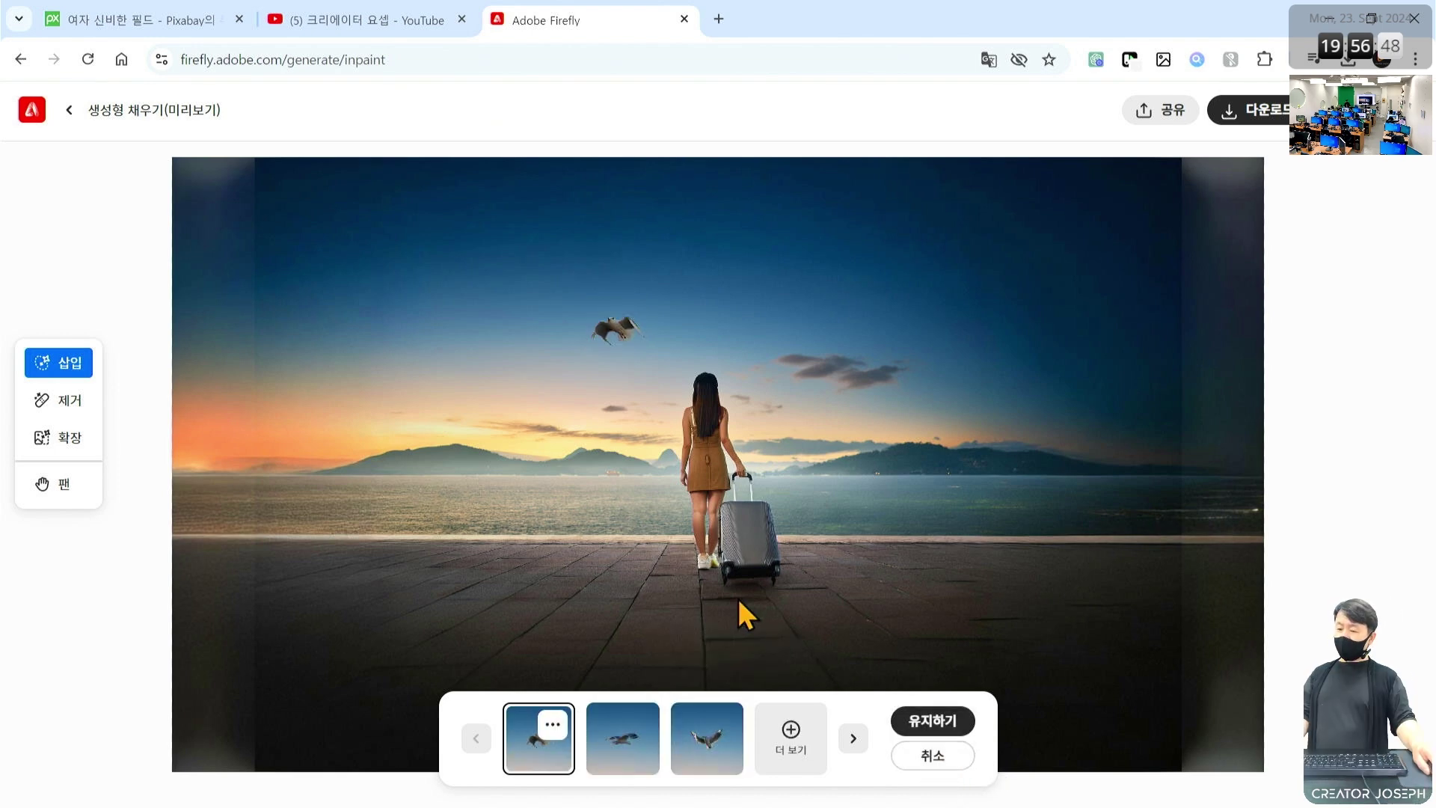
- Discard the generated bird and insert the seagull in the sky to the woman's right instead, keeping the first variation
{"action": "left_click", "coordinate": [932, 756]}
{"action": "left_click", "coordinate": [907, 764]}
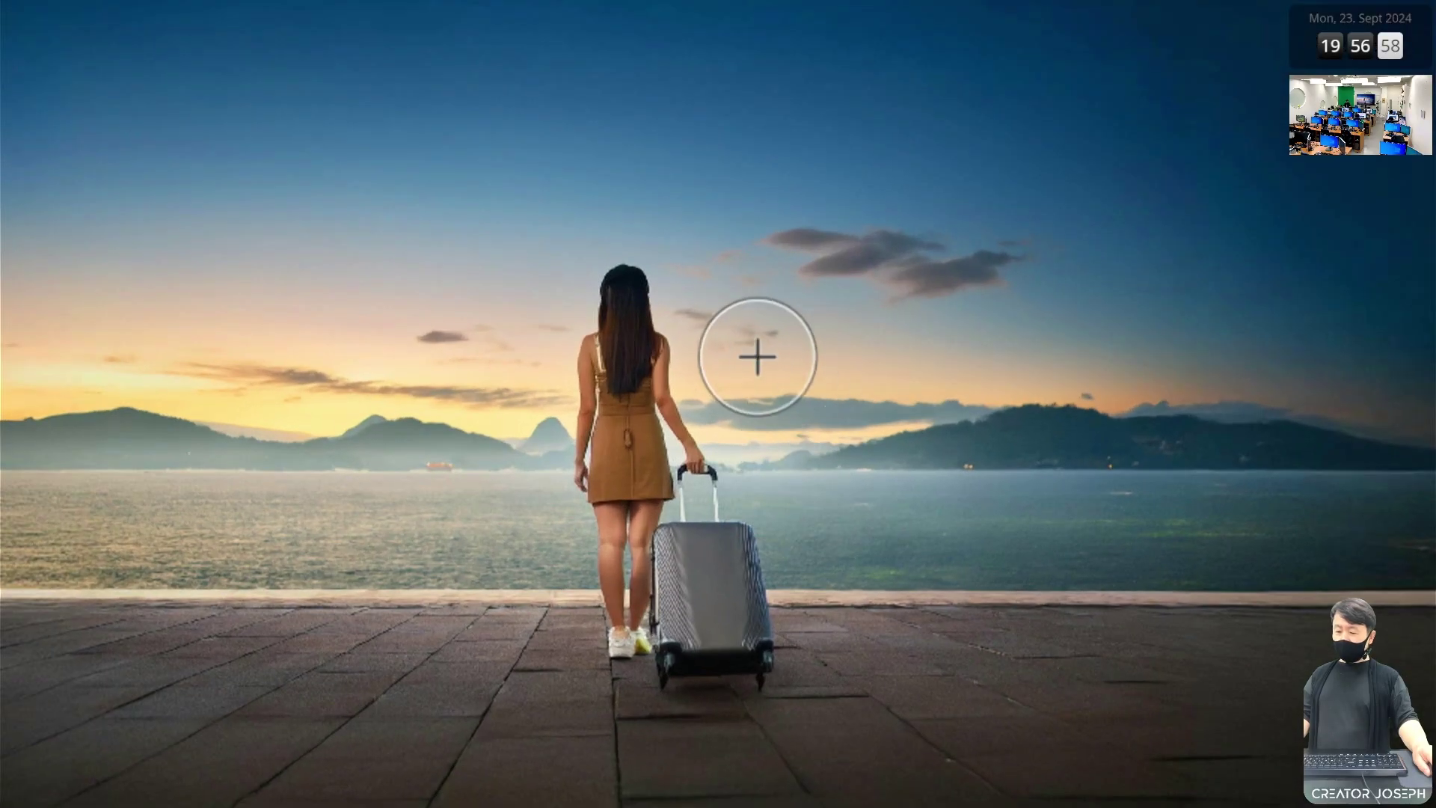
{"action": "left_click", "coordinate": [785, 351]}
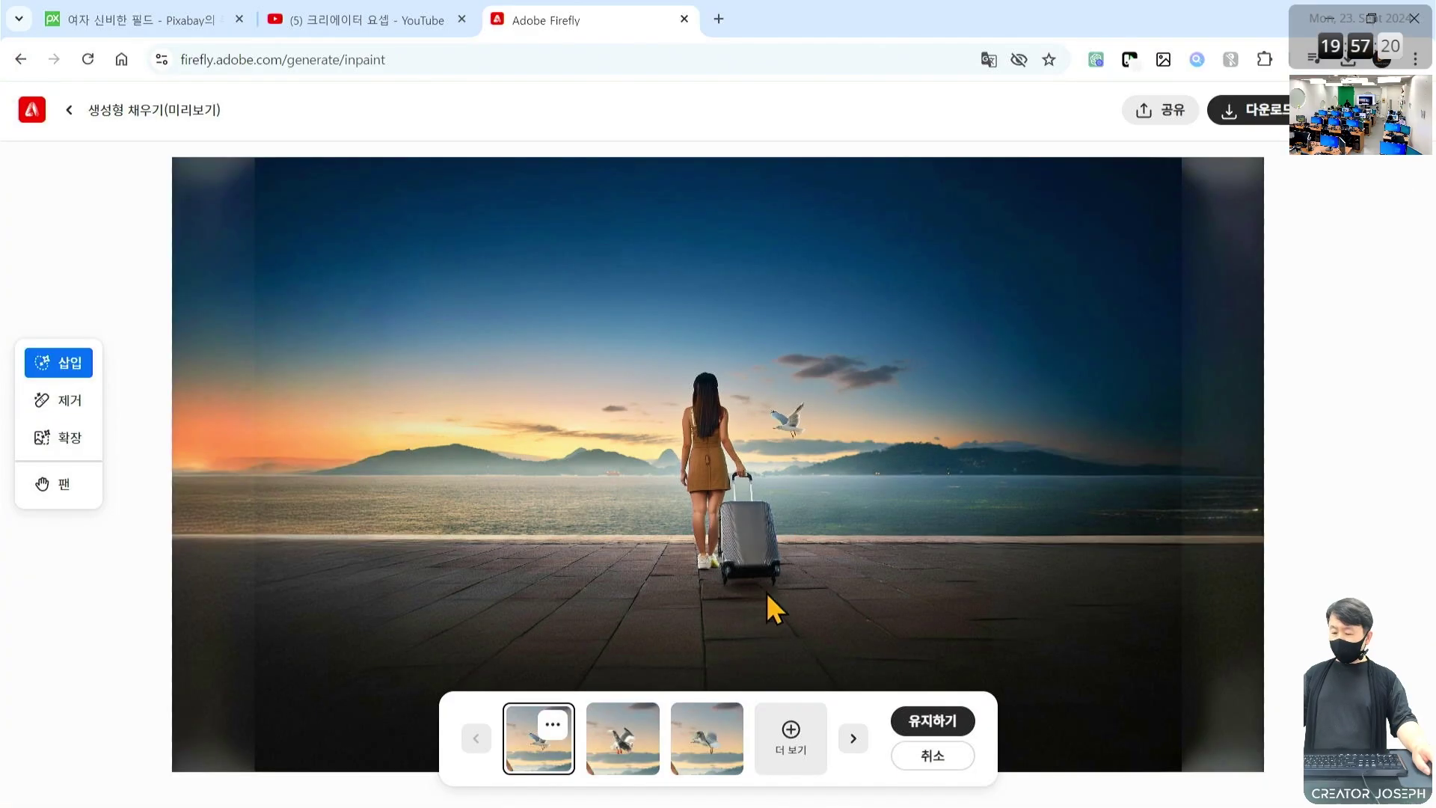
{"action": "left_click", "coordinate": [933, 720]}
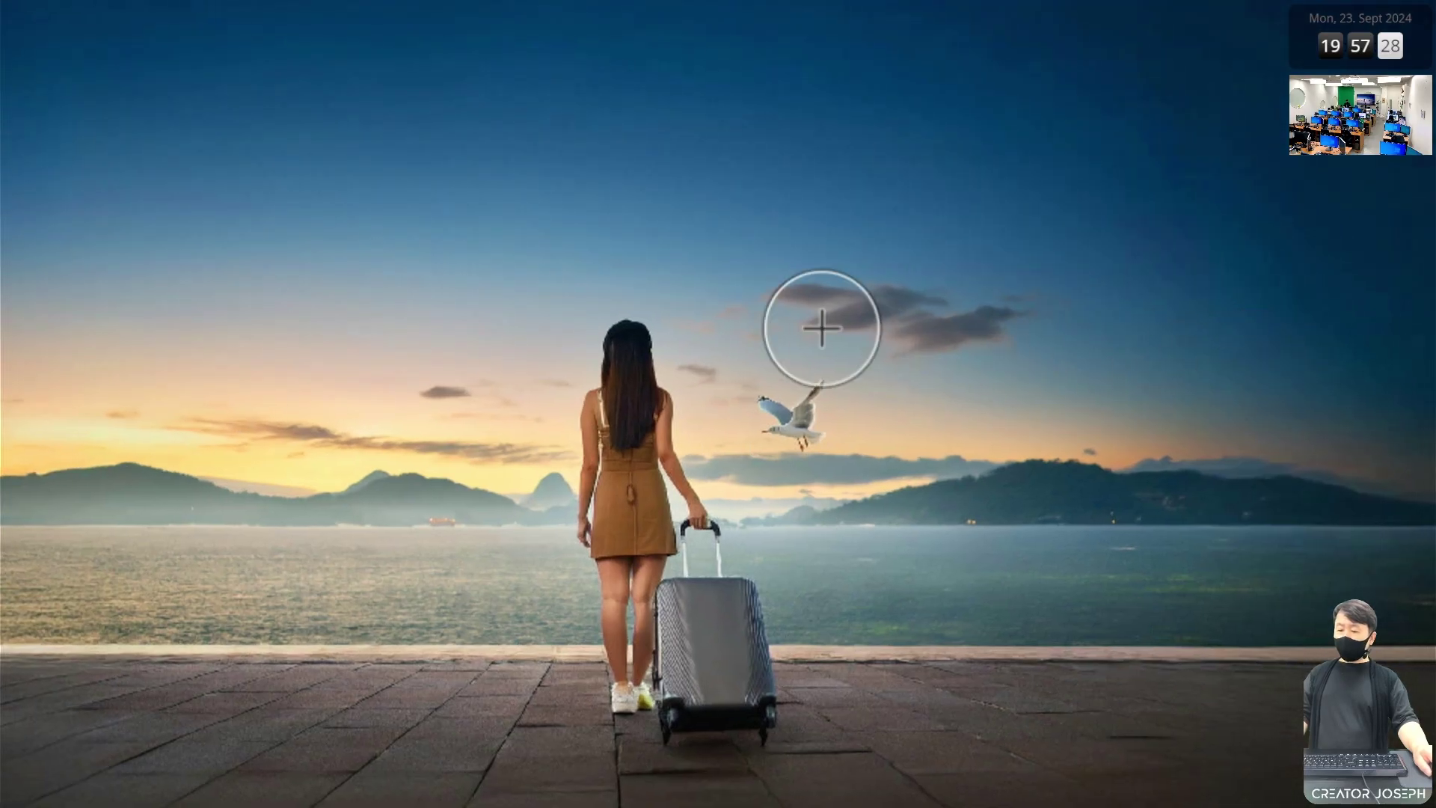
- Brush over the dark clouds above the seagull, remove them, and keep the second variation
{"action": "mouse_move", "coordinate": [1003, 324]}
{"action": "left_mouse_down"}
{"action": "mouse_move", "coordinate": [880, 329]}
{"action": "mouse_move", "coordinate": [801, 307]}
{"action": "left_mouse_up"}
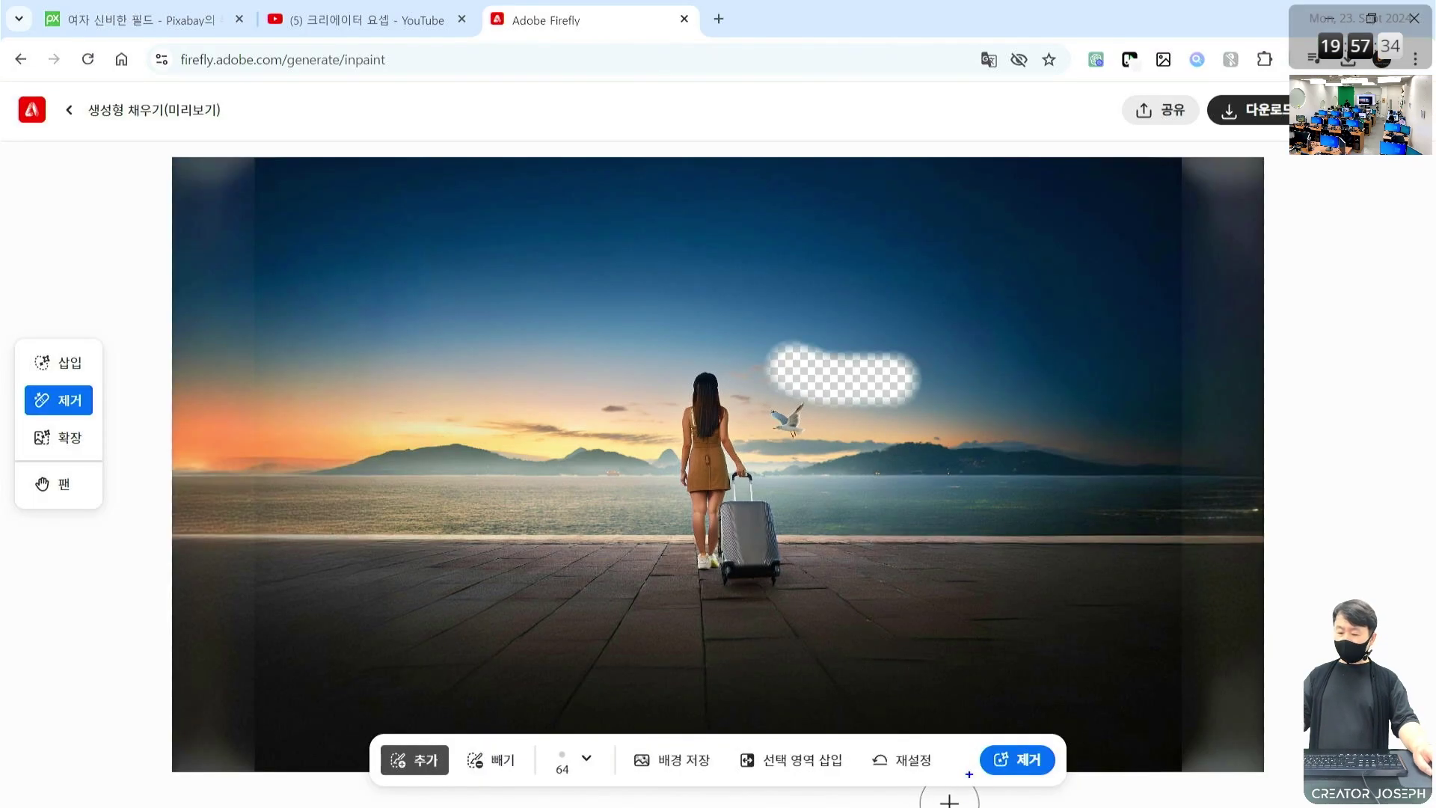
{"action": "left_click_drag", "start_coordinate": [974, 722], "coordinate": [1070, 785]}
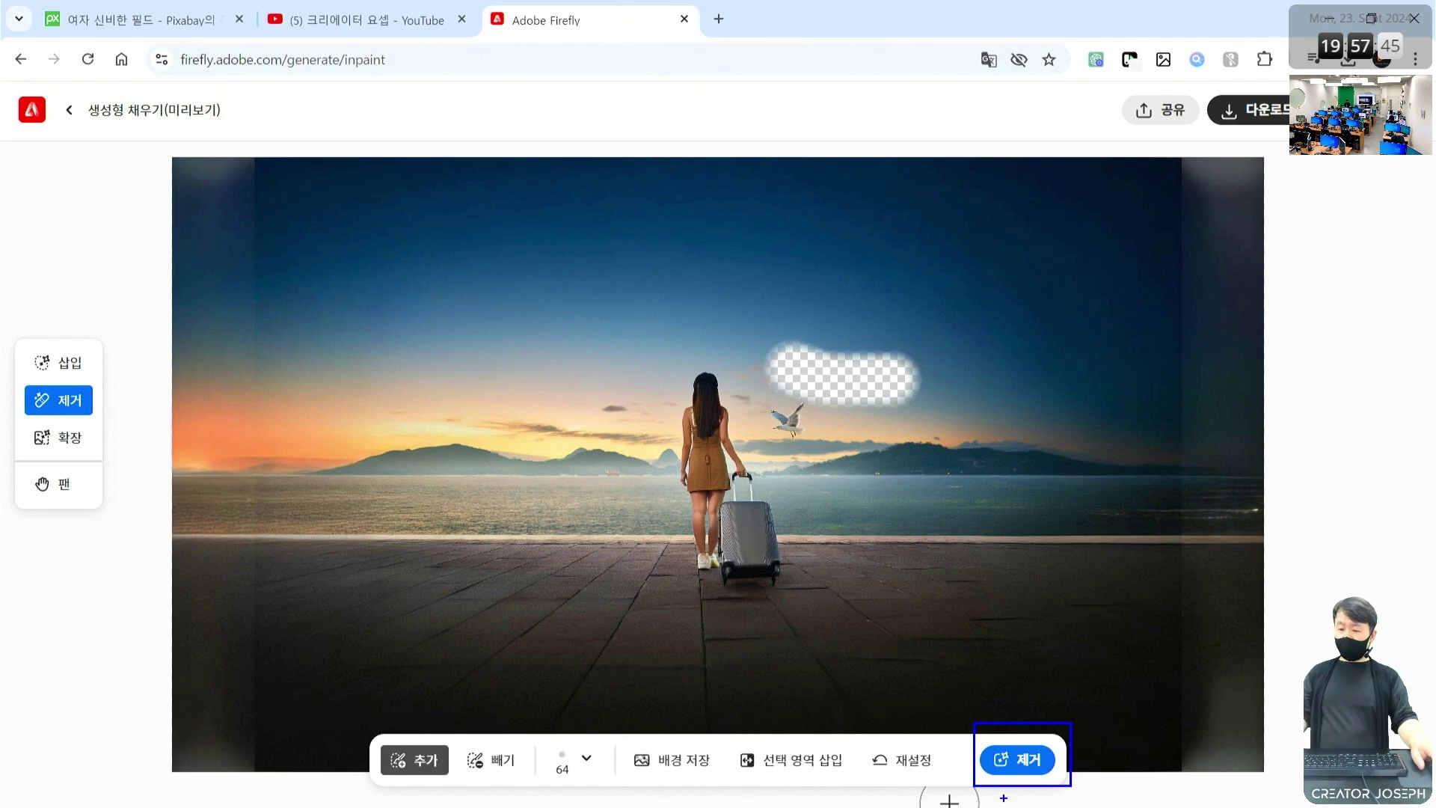
{"action": "left_click", "coordinate": [1022, 762]}
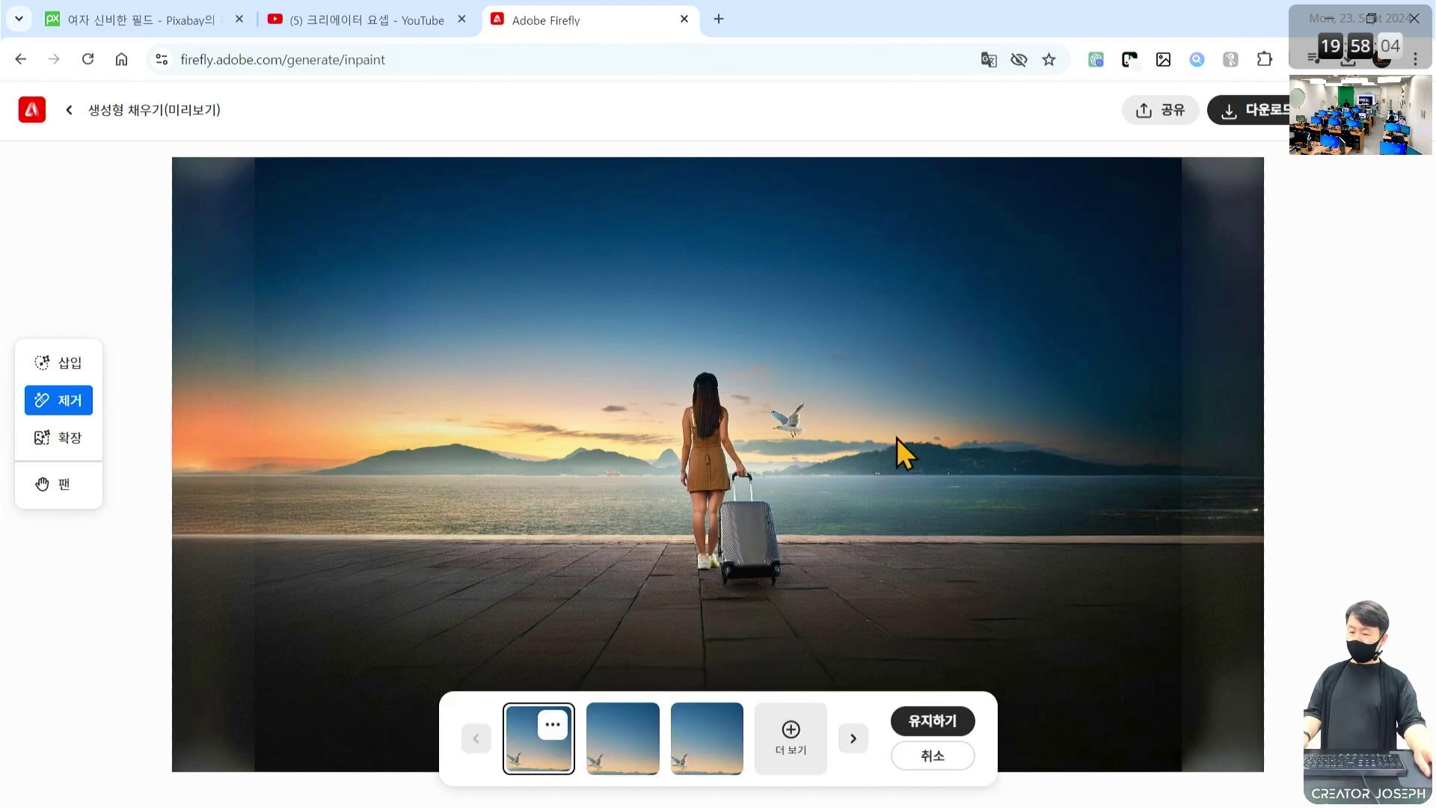
{"action": "left_click", "coordinate": [626, 741]}
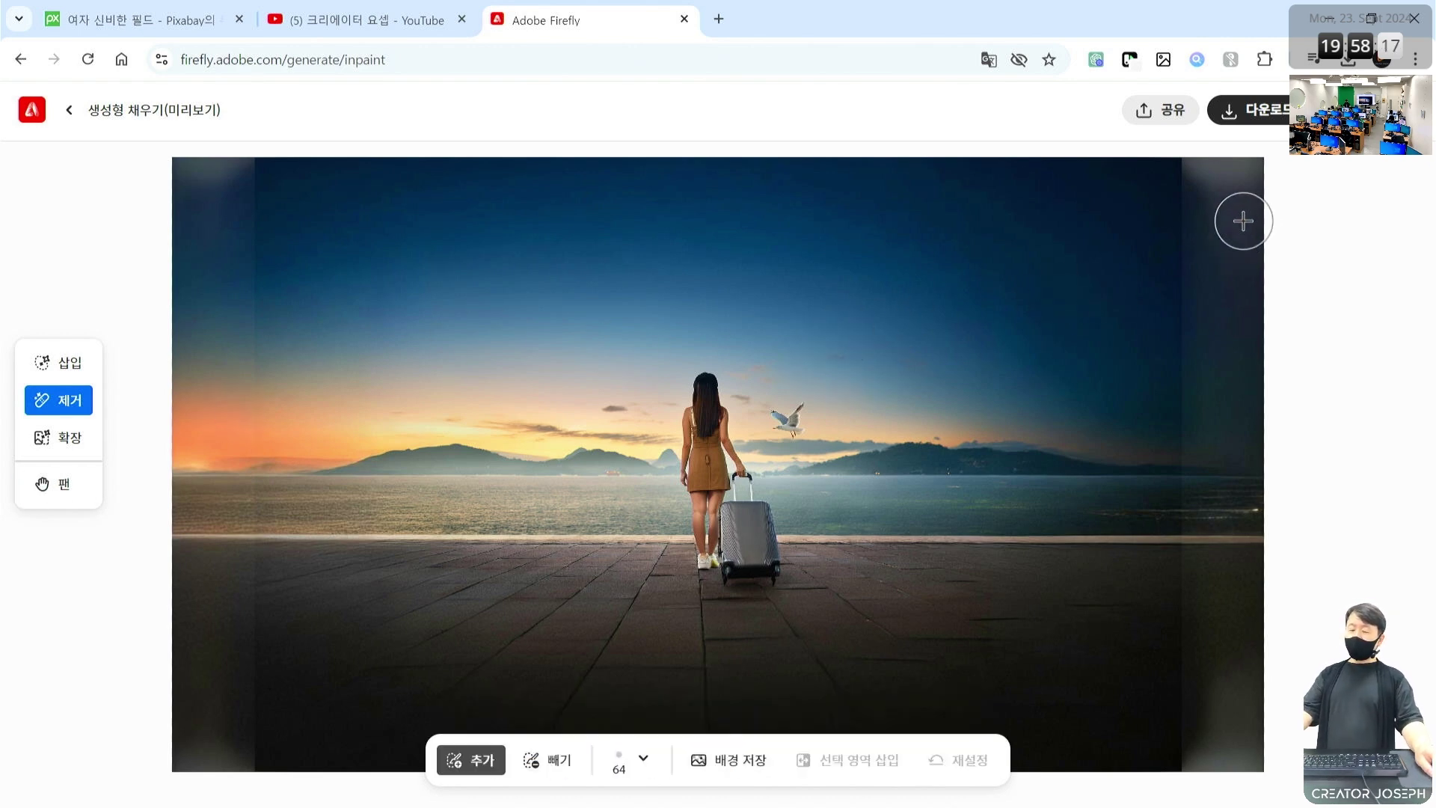
{"action": "mouse_move", "coordinate": [1196, 75]}
{"action": "left_mouse_down"}
{"action": "mouse_move", "coordinate": [1290, 153]}
{"action": "mouse_move", "coordinate": [1328, 153]}
{"action": "left_mouse_up"}
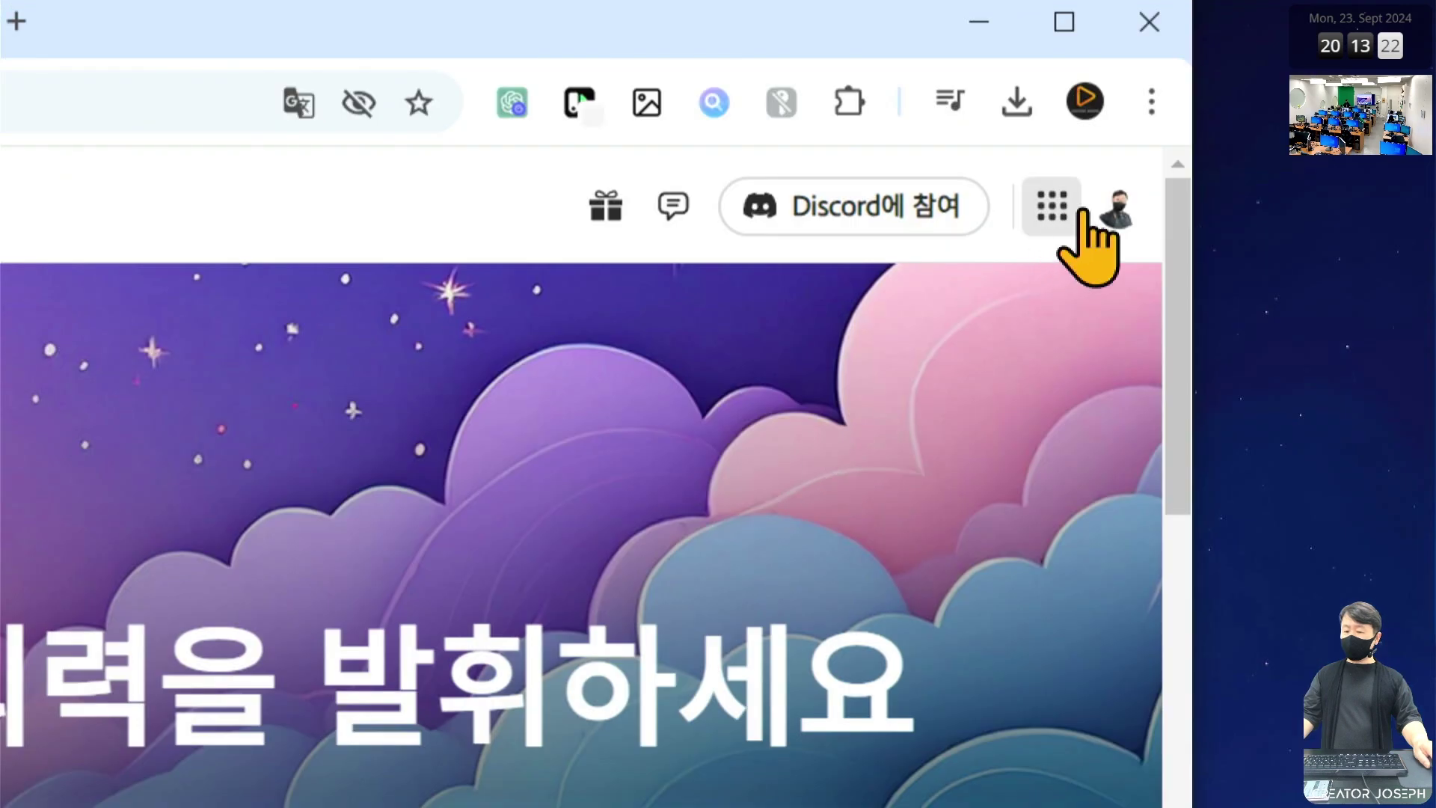
{"action": "left_click", "coordinate": [1102, 213]}
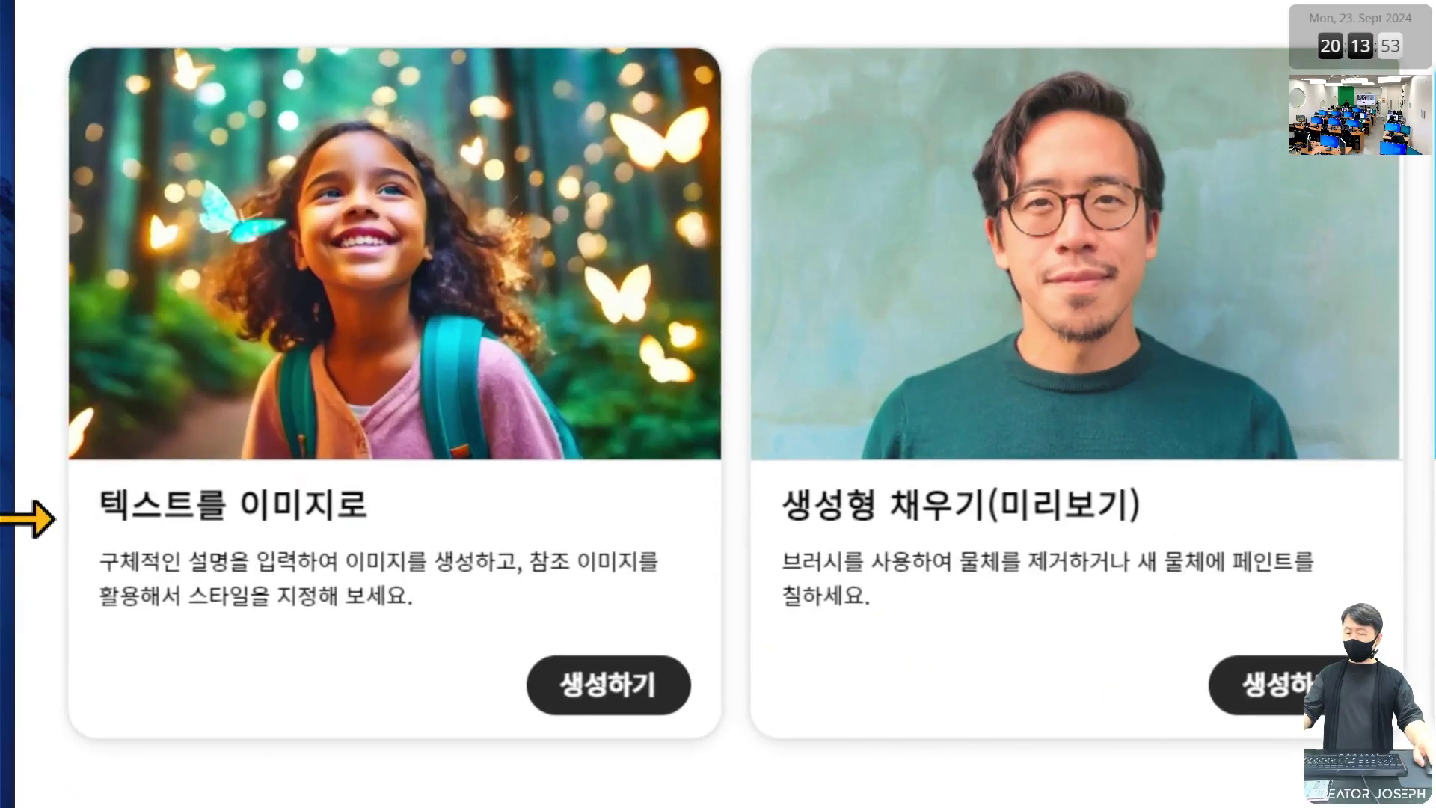
{"action": "mouse_move", "coordinate": [218, 577]}
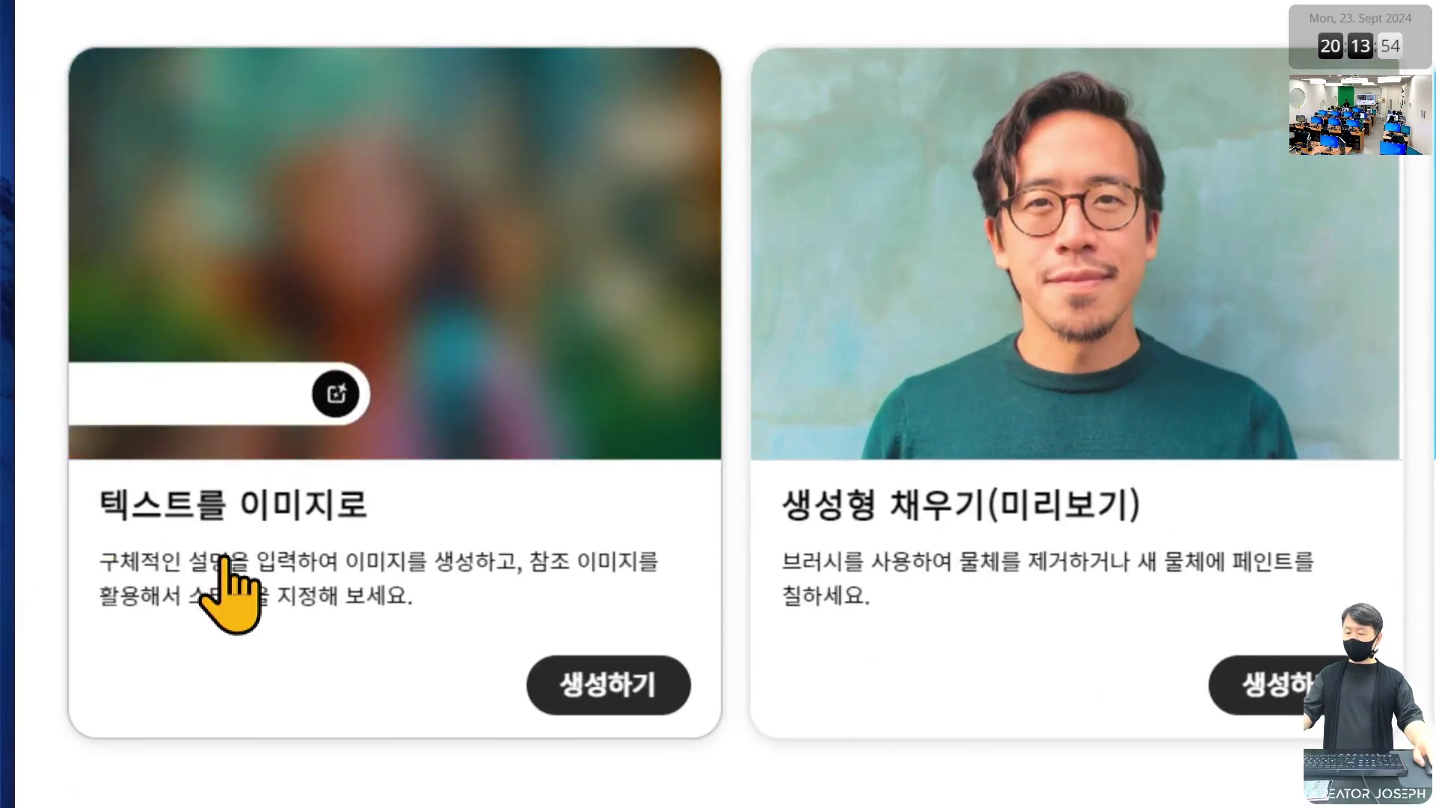
{"action": "mouse_move", "coordinate": [952, 522]}
{"action": "left_mouse_down"}
{"action": "mouse_move", "coordinate": [971, 551]}
{"action": "mouse_move", "coordinate": [989, 515]}
{"action": "left_mouse_up"}
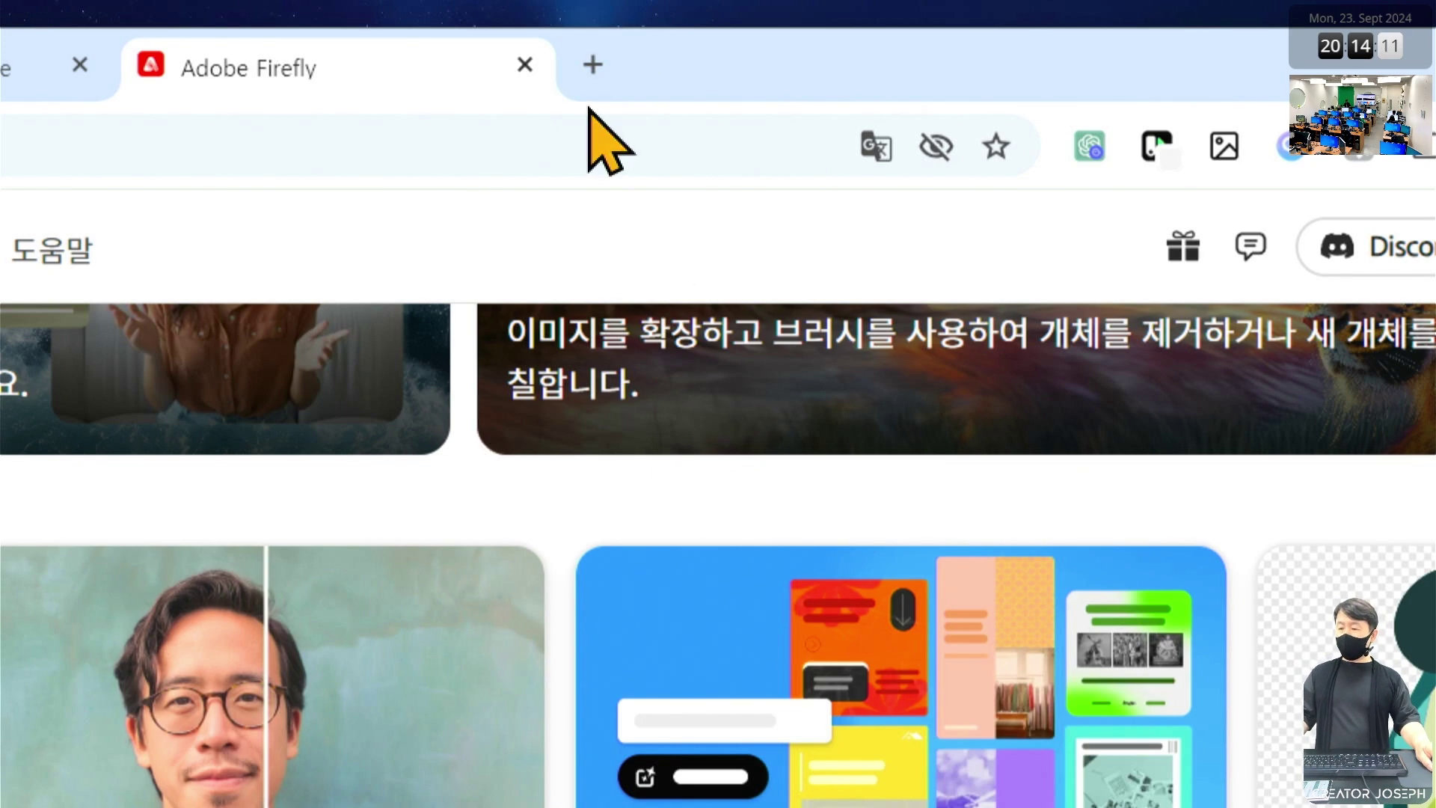
- Search Google for 뤼튼 in a new browser tab
{"action": "left_click", "coordinate": [594, 66]}
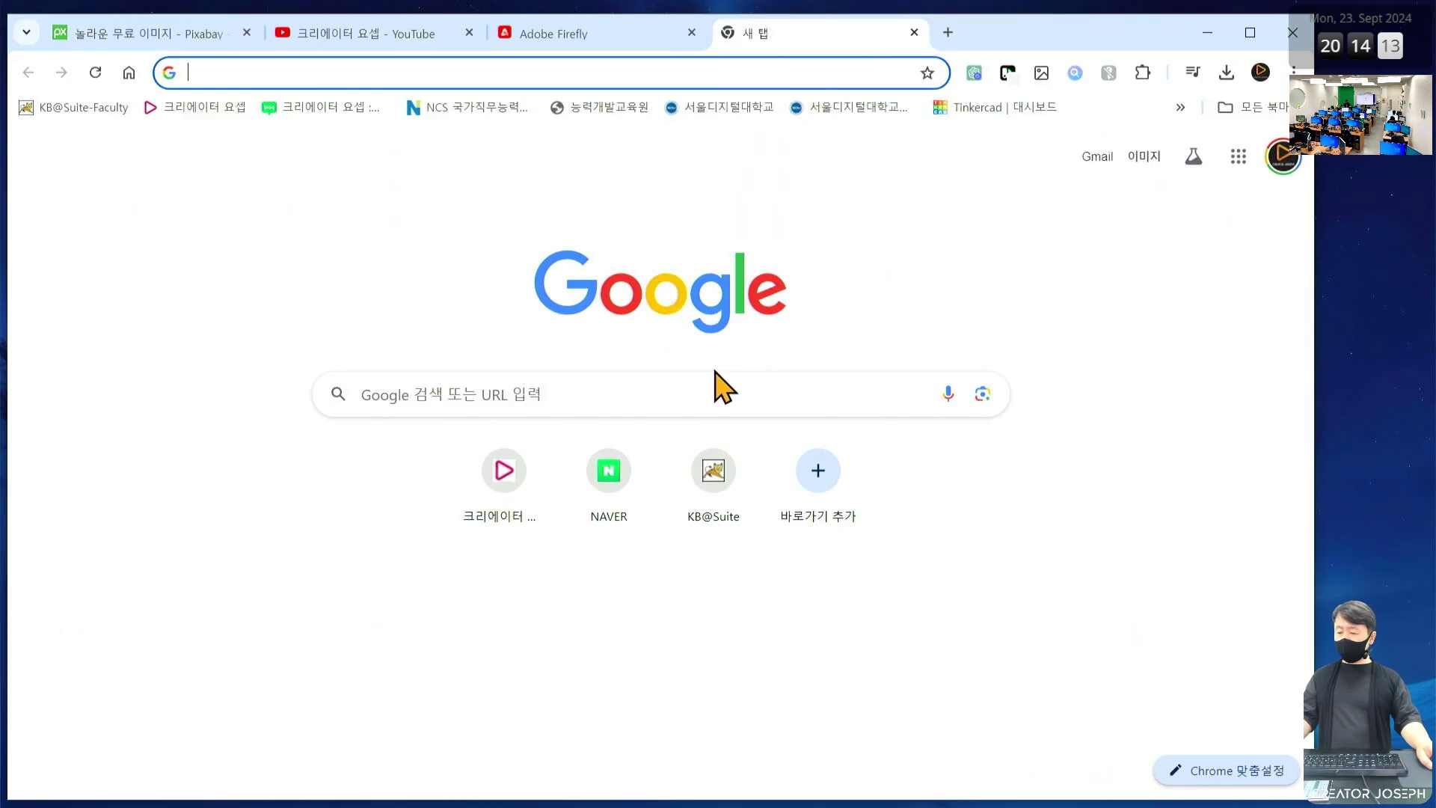
{"action": "left_click", "coordinate": [479, 775]}
{"action": "type", "text": "뤼크"}
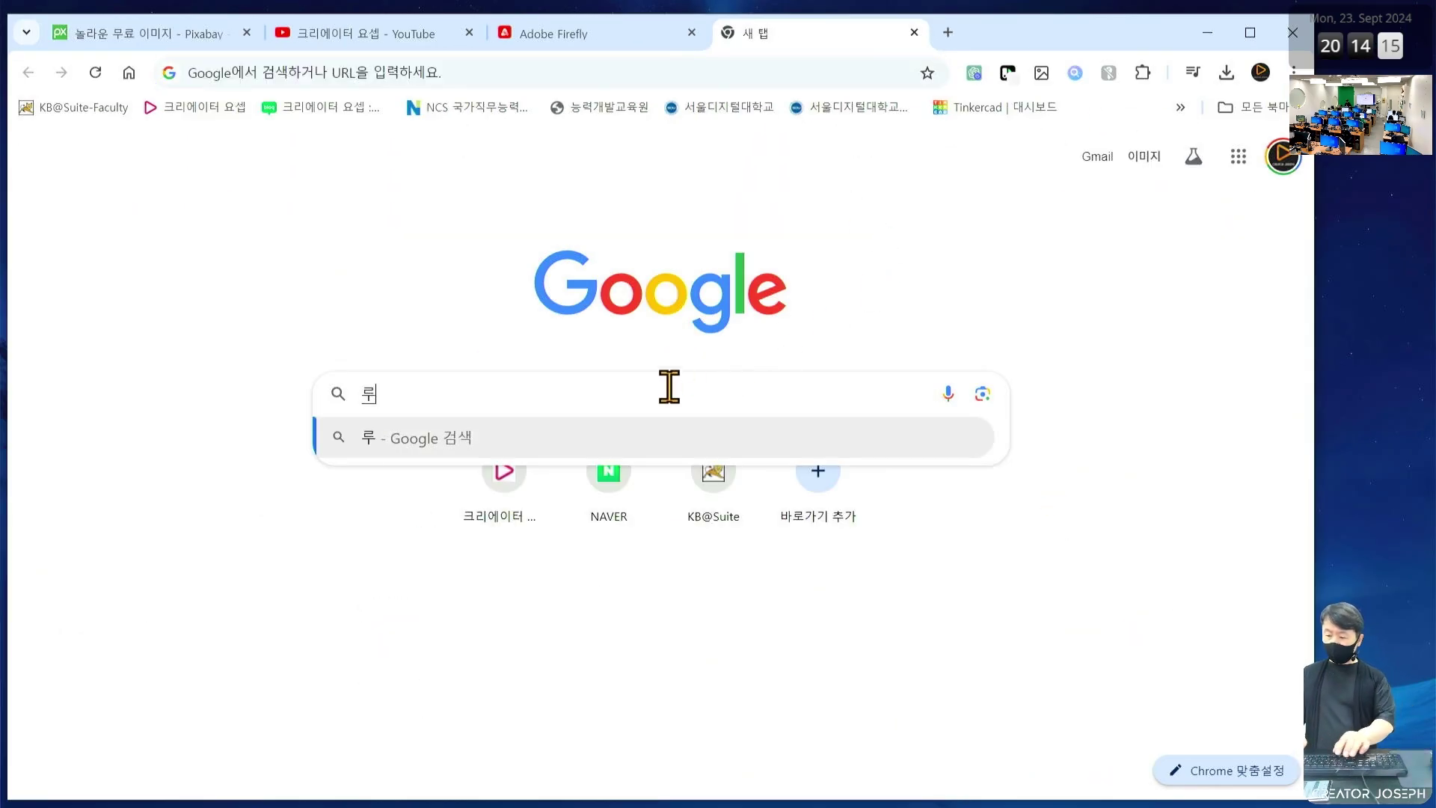
{"action": "key", "text": "BackSpace"}
{"action": "key", "text": "BackSpace"}
{"action": "type", "text": "튼"}
{"action": "key", "text": "Return"}
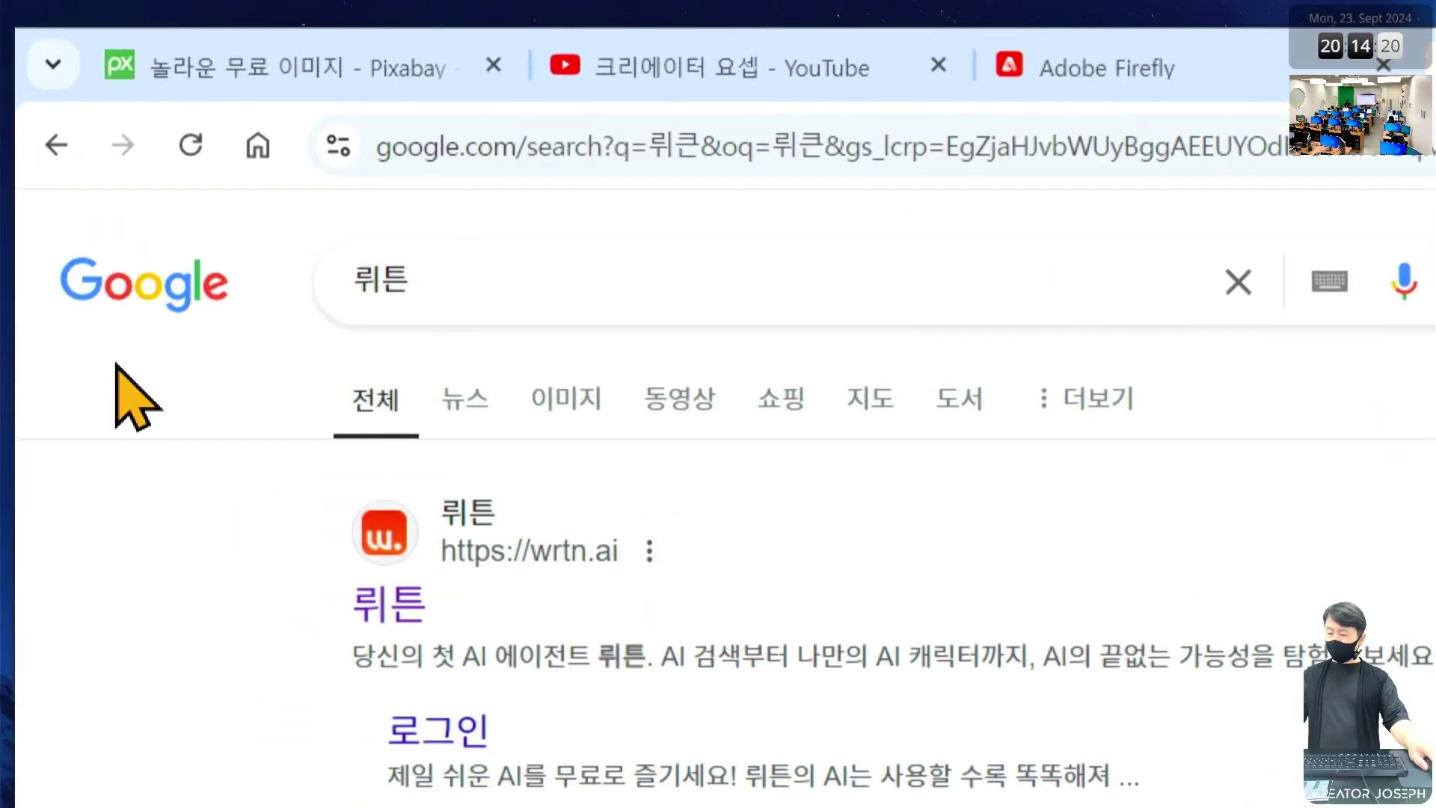
- Open the 뤼튼 site (wrtn.ai) from the search results and maximize the browser window
{"action": "left_click_drag", "start_coordinate": [323, 226], "coordinate": [464, 319]}
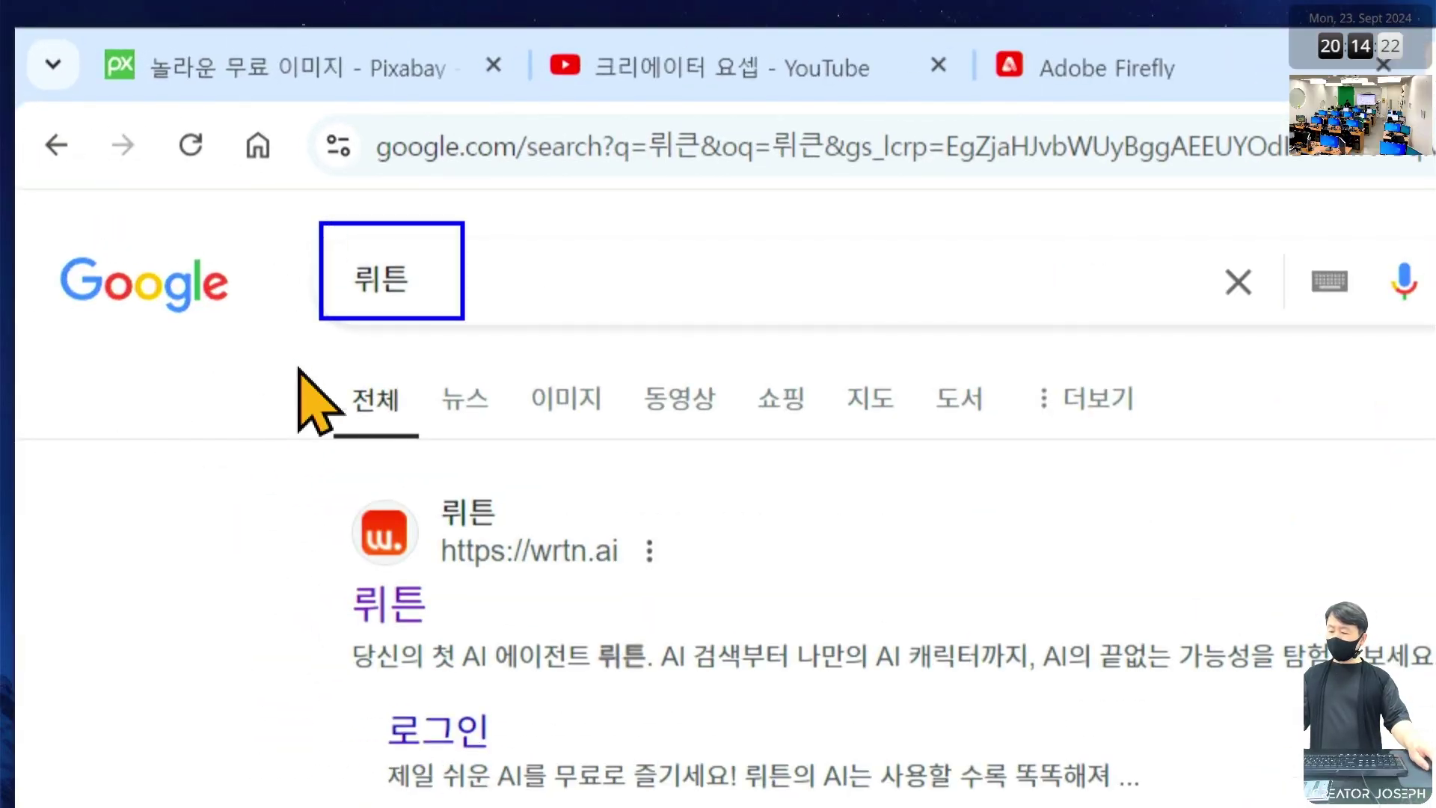
{"action": "mouse_move", "coordinate": [319, 445]}
{"action": "left_mouse_down"}
{"action": "mouse_move", "coordinate": [576, 608]}
{"action": "mouse_move", "coordinate": [668, 641]}
{"action": "left_mouse_up"}
{"action": "left_click_drag", "start_coordinate": [619, 438], "coordinate": [648, 389]}
{"action": "left_click", "coordinate": [444, 535]}
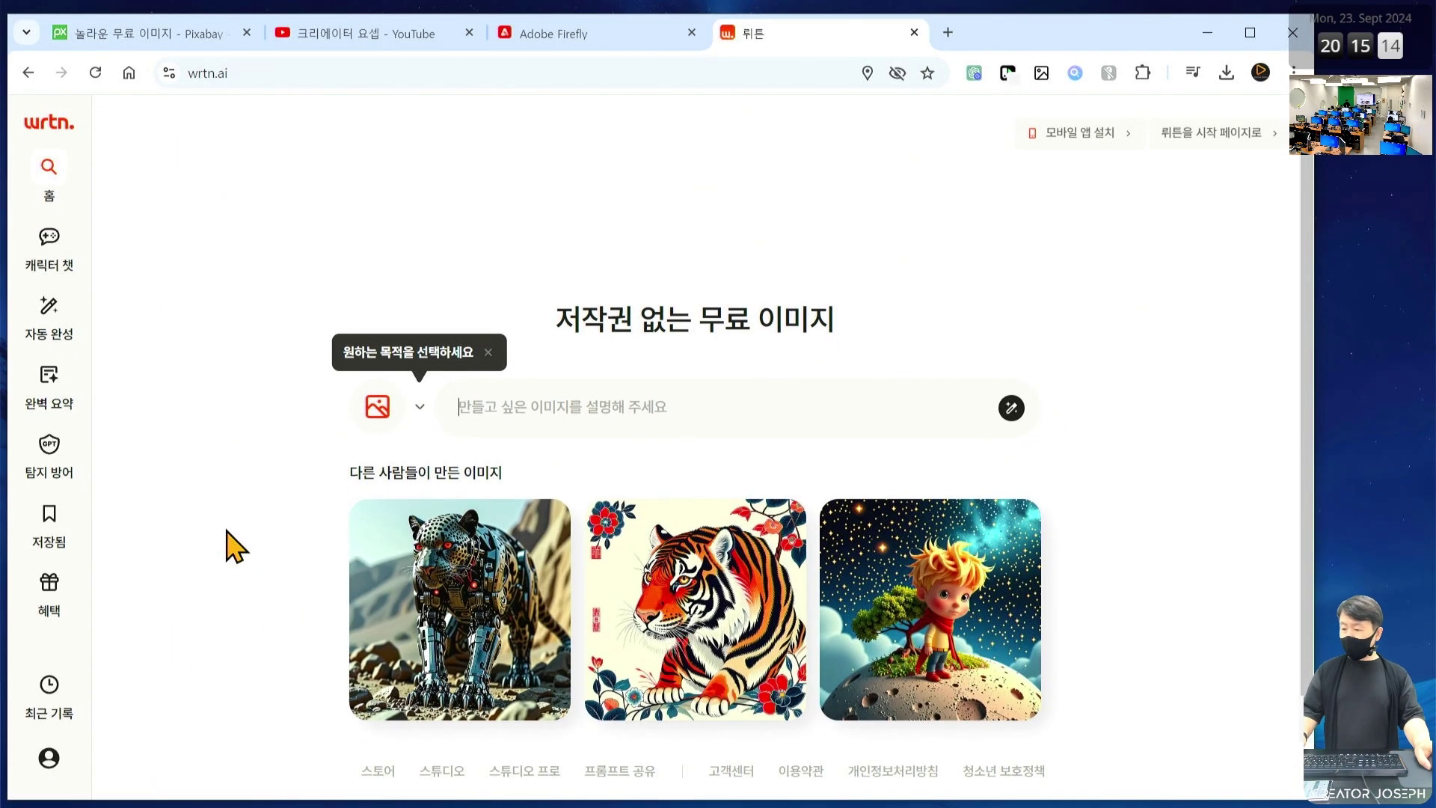
{"action": "left_click", "coordinate": [1250, 32]}
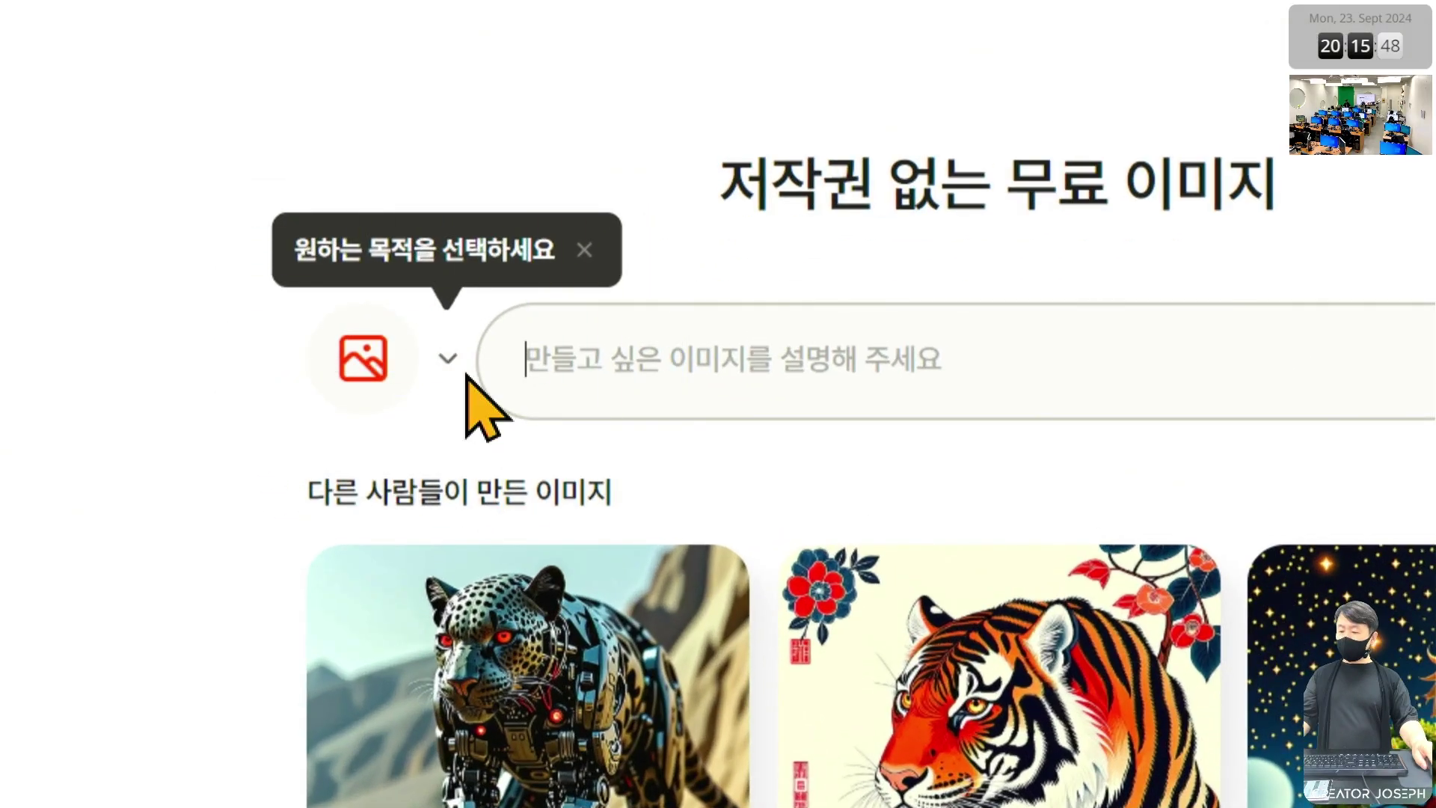
- With image creation as the purpose, generate an image from the prompt 가방 들고 여행하는 사람의 뒷 모습
{"action": "left_click", "coordinate": [448, 360]}
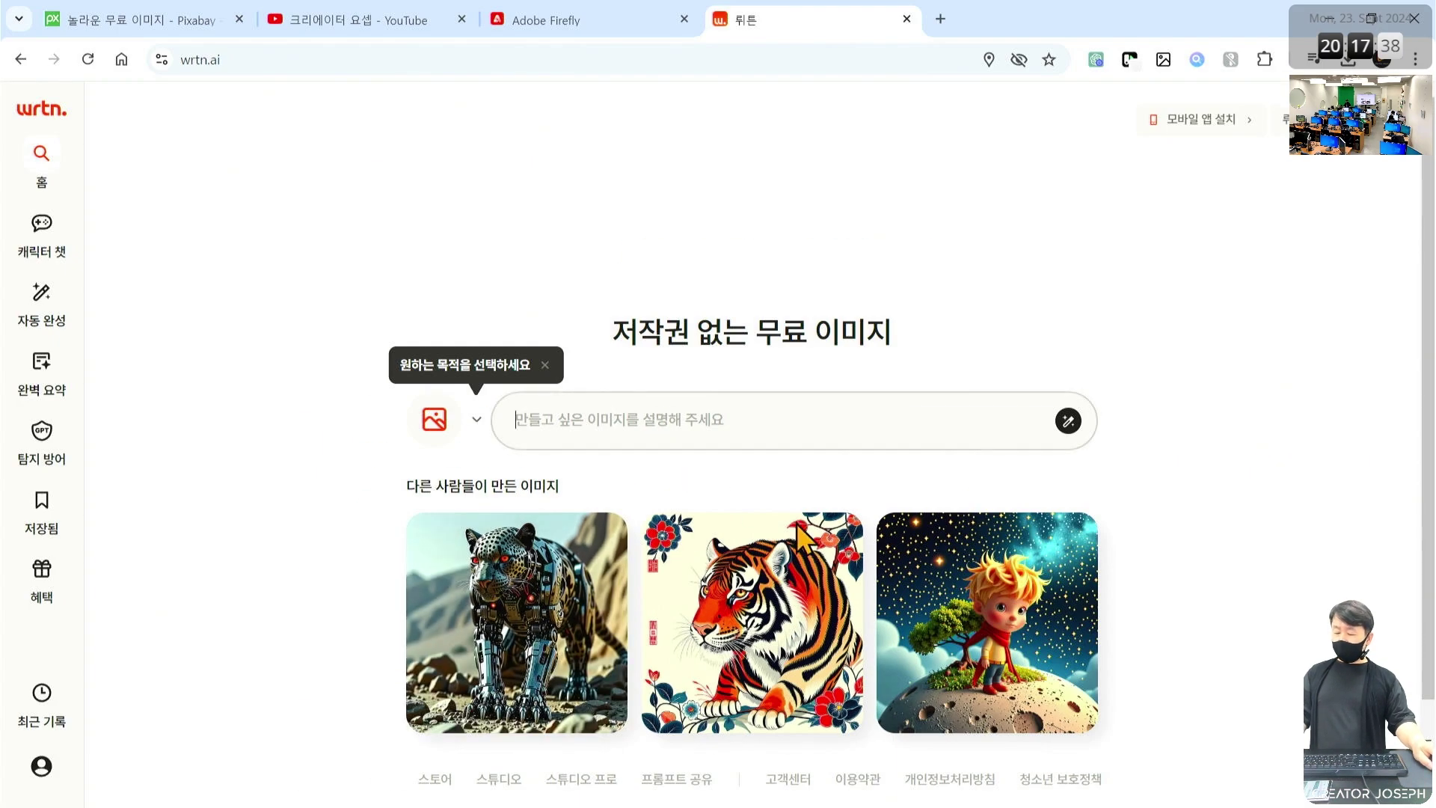
{"action": "type", "text": "저"}
{"action": "key", "text": "BackSpace"}
{"action": "type", "text": "가뱅 들고 여행하는 사람"}
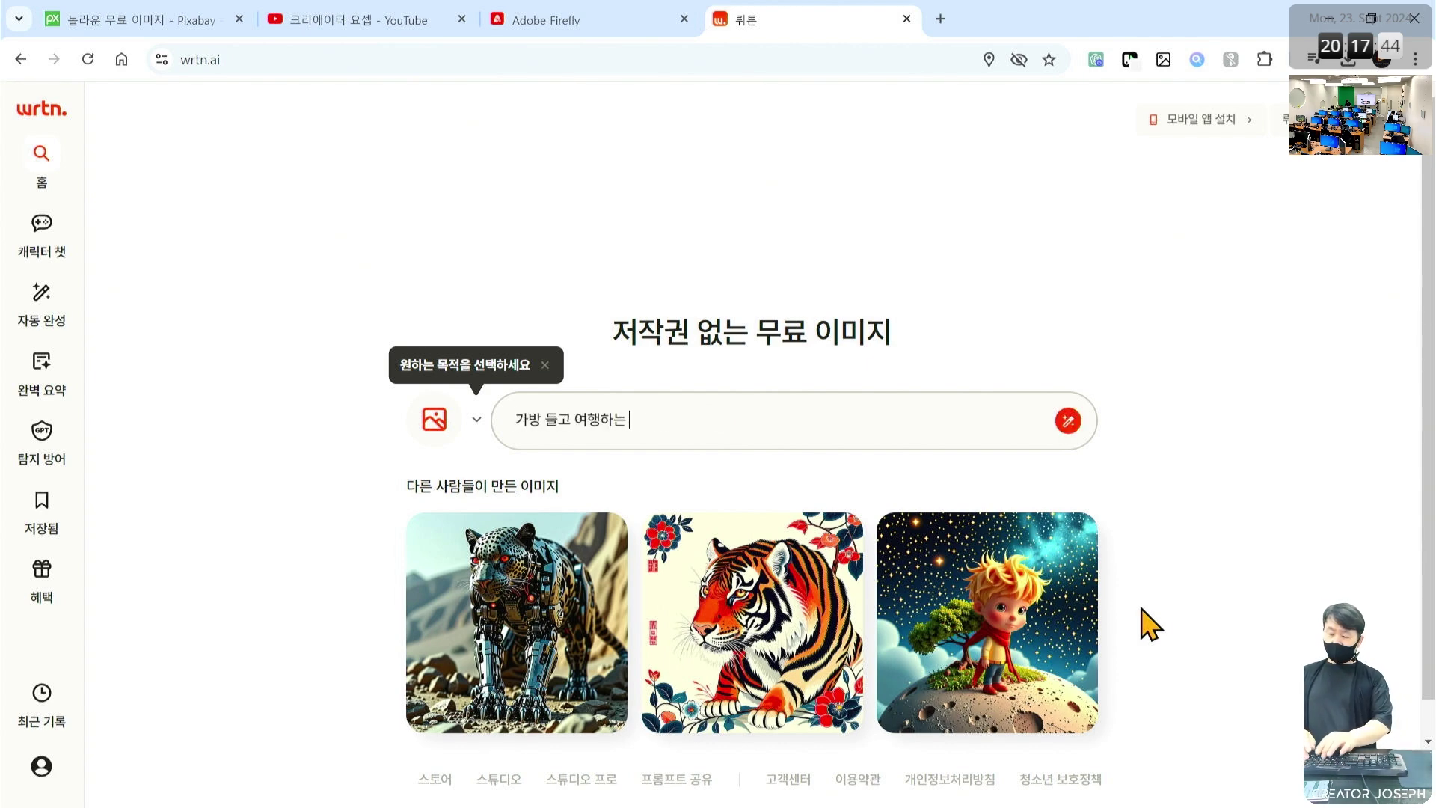
{"action": "type", "text": "의 뒷 모습"}
{"action": "key", "text": "Return"}
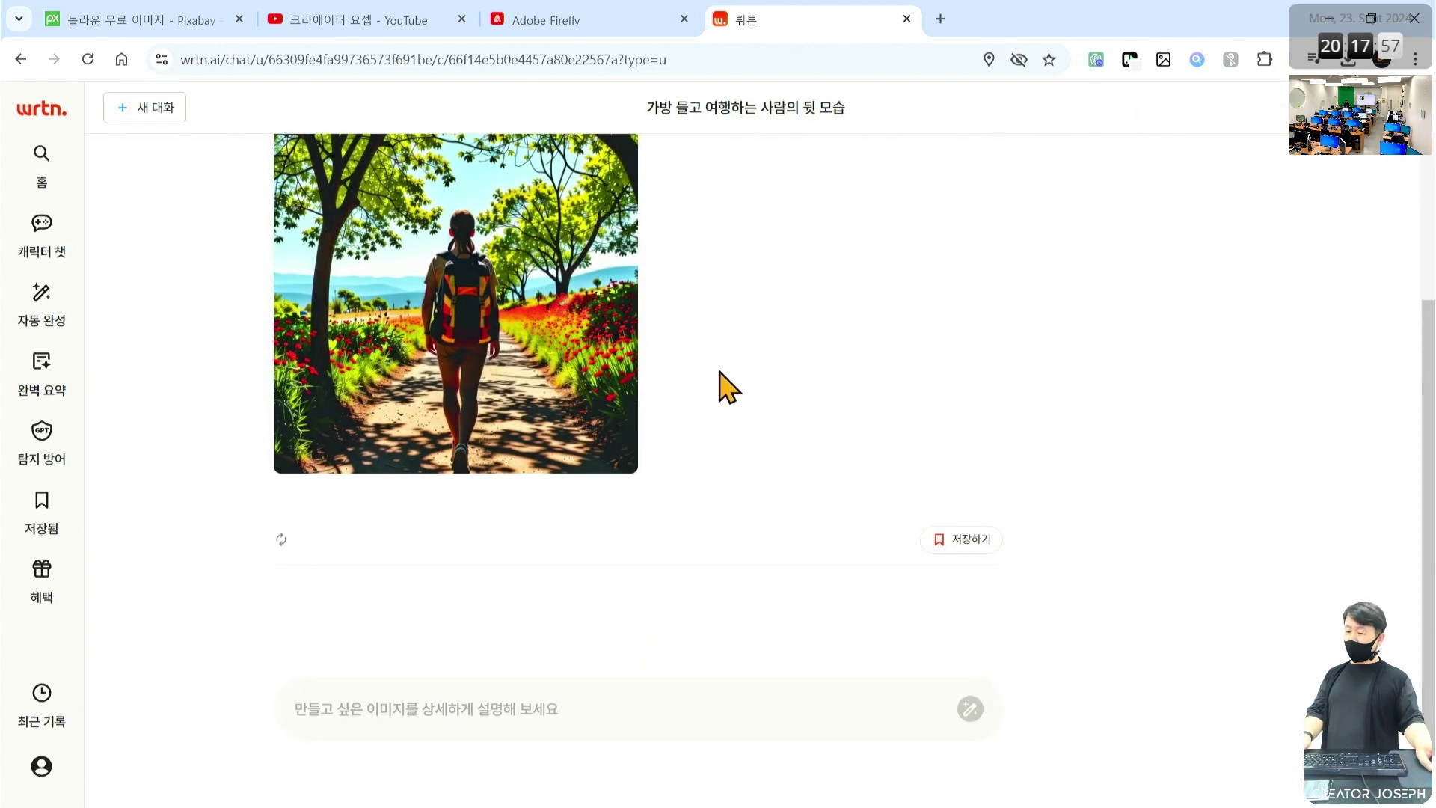
- Request a realistic version of the generated traveler image with the prompt 실사 느낌으로 다시 그려줘
{"action": "scroll", "coordinate": [729, 387], "scroll_direction": "up", "scroll_amount": 1}
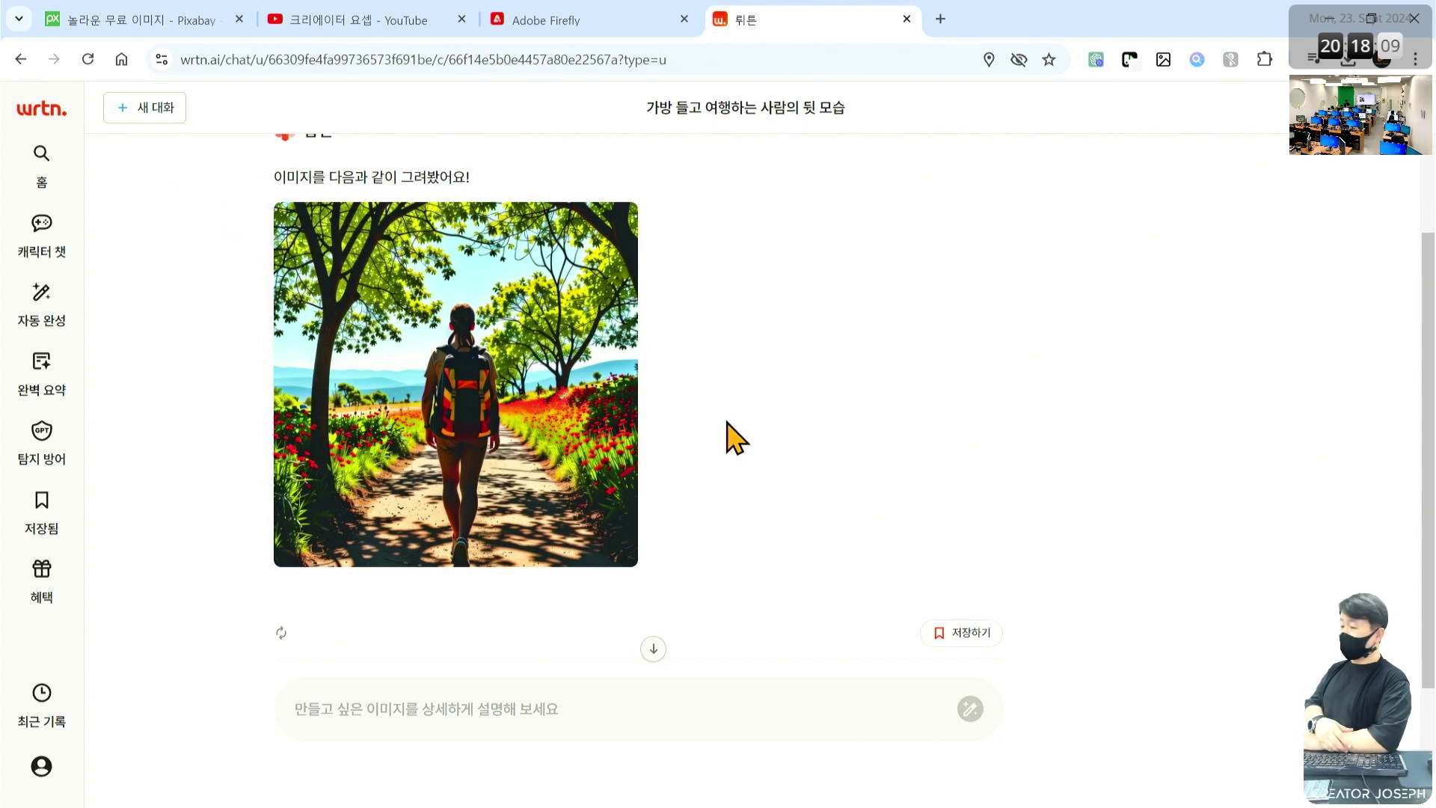
{"action": "left_click", "coordinate": [531, 700]}
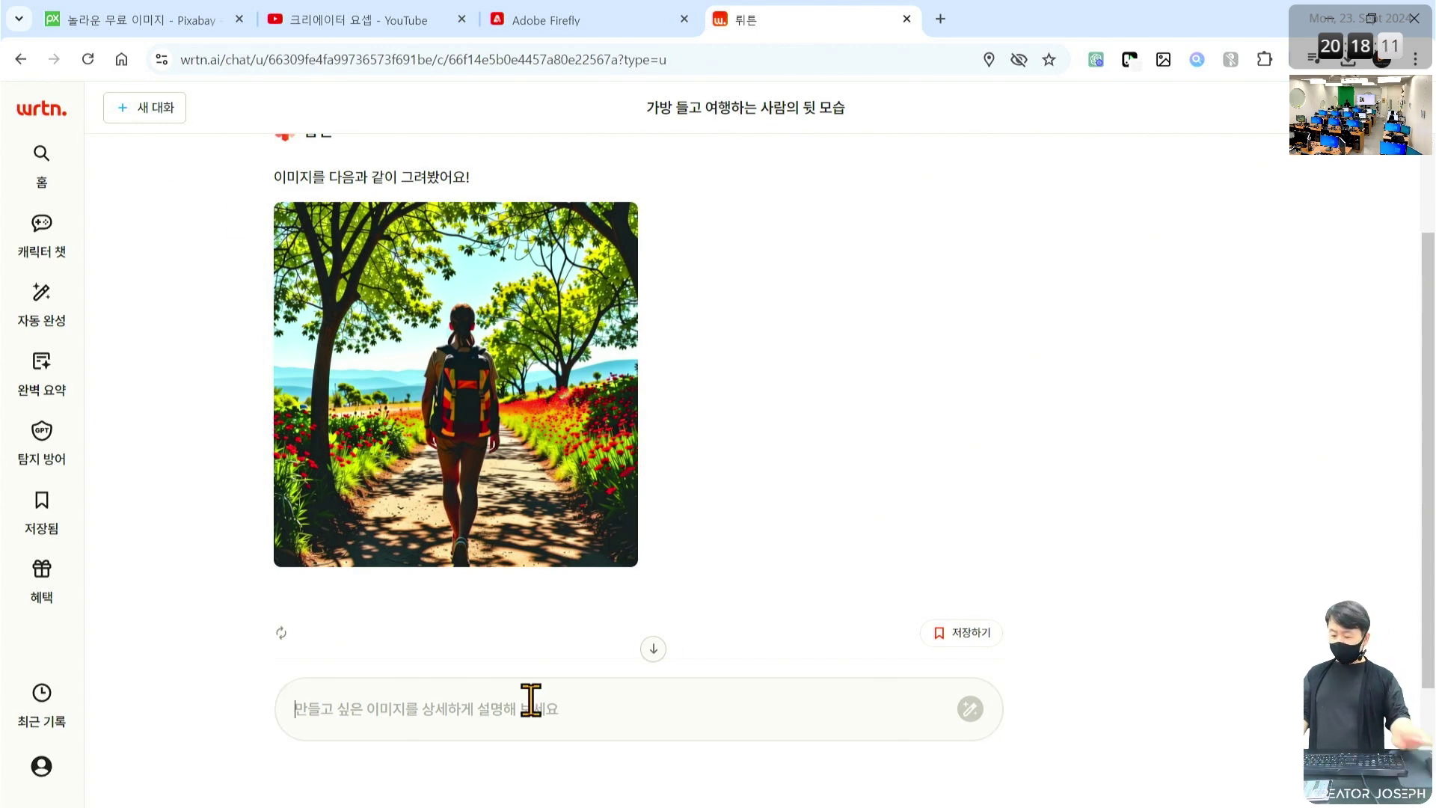
{"action": "type", "text": "ㅅ사 느"}
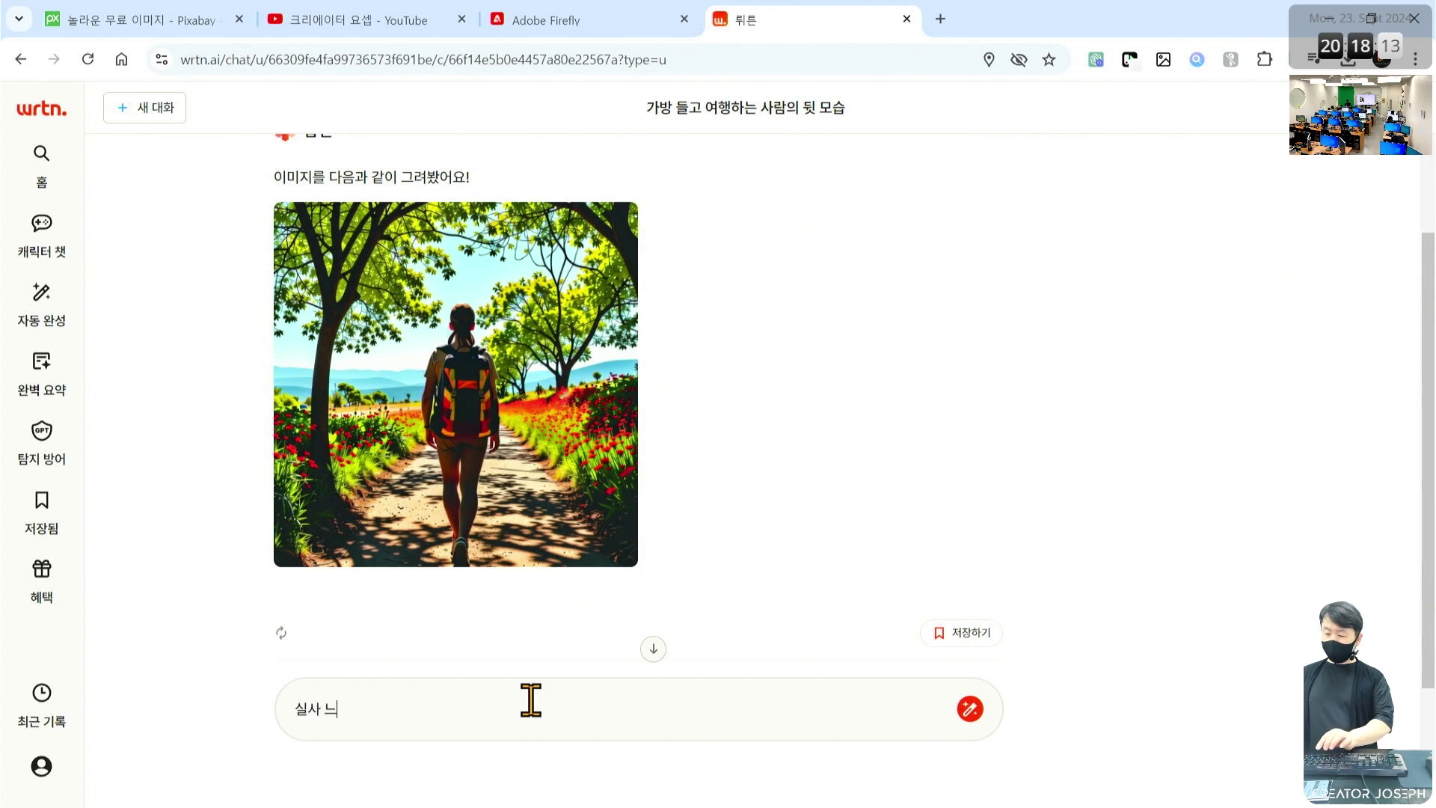
{"action": "type", "text": "낌의"}
{"action": "key", "text": "BackSpace"}
{"action": "type", "text": "로 다시 드ㄹ"}
{"action": "key", "text": "BackSpace"}
{"action": "key", "text": "BackSpace"}
{"action": "type", "text": "그려줘"}
{"action": "key", "text": "Return"}
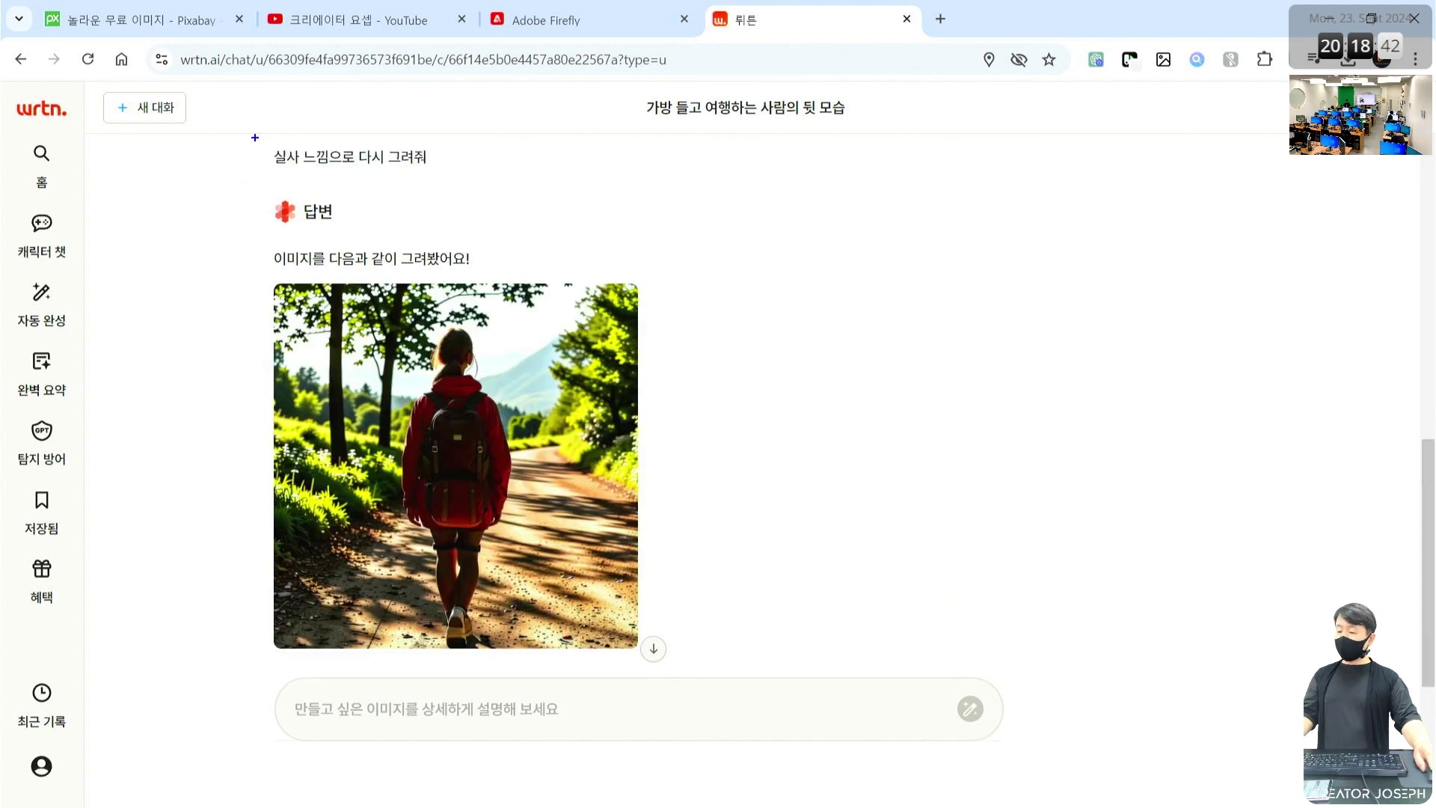
{"action": "left_click_drag", "start_coordinate": [251, 134], "coordinate": [482, 182]}
{"action": "mouse_move", "coordinate": [606, 239]}
{"action": "left_mouse_down"}
{"action": "mouse_move", "coordinate": [564, 321]}
{"action": "mouse_move", "coordinate": [623, 331]}
{"action": "left_mouse_up"}
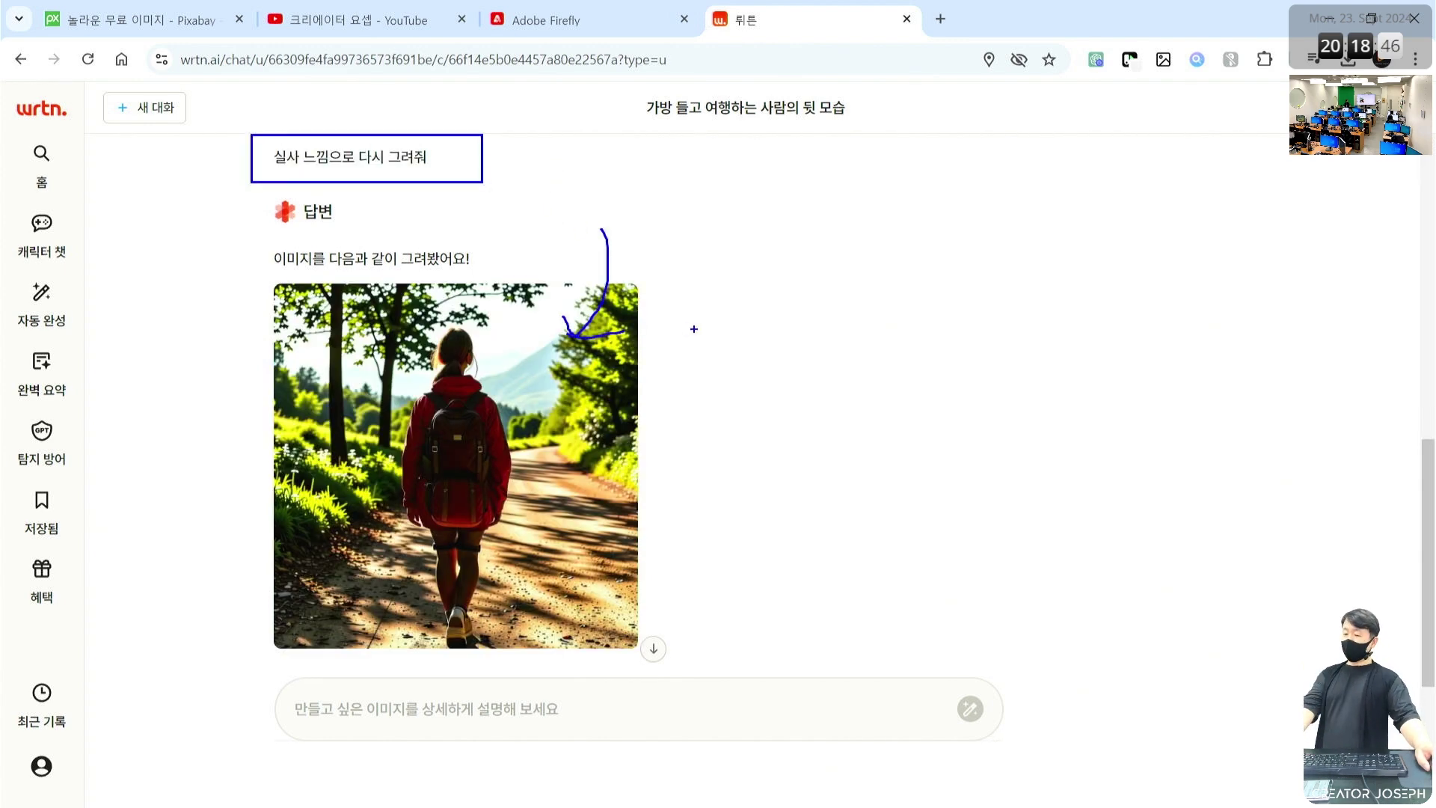
{"action": "key", "text": "Escape"}
{"action": "scroll", "coordinate": [695, 362], "scroll_direction": "down", "scroll_amount": 2}
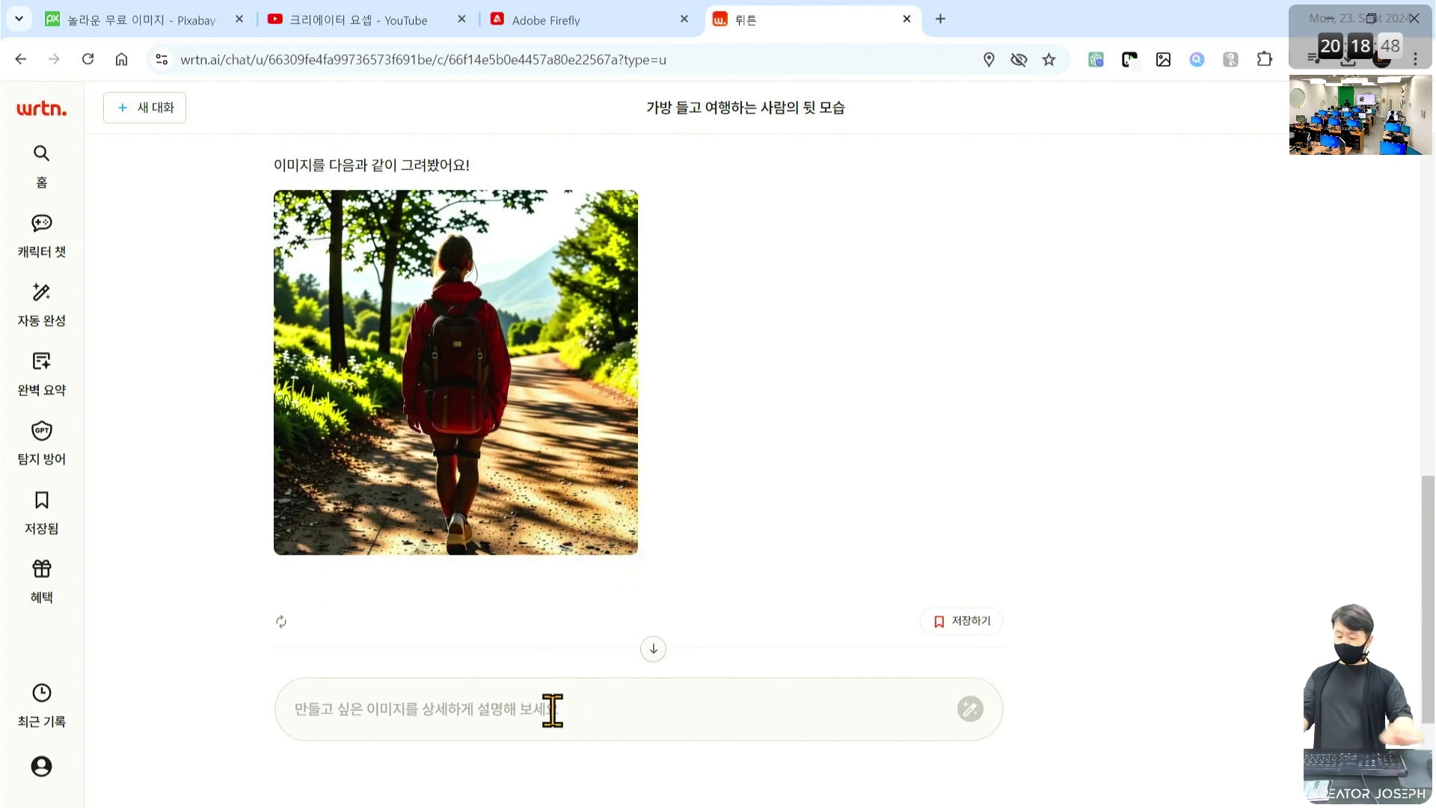
- Request a version of the traveler image with two people using the prompt 두 사람으로 바꿔줘
{"action": "type", "text": "두 사람으로 바꿔줘"}
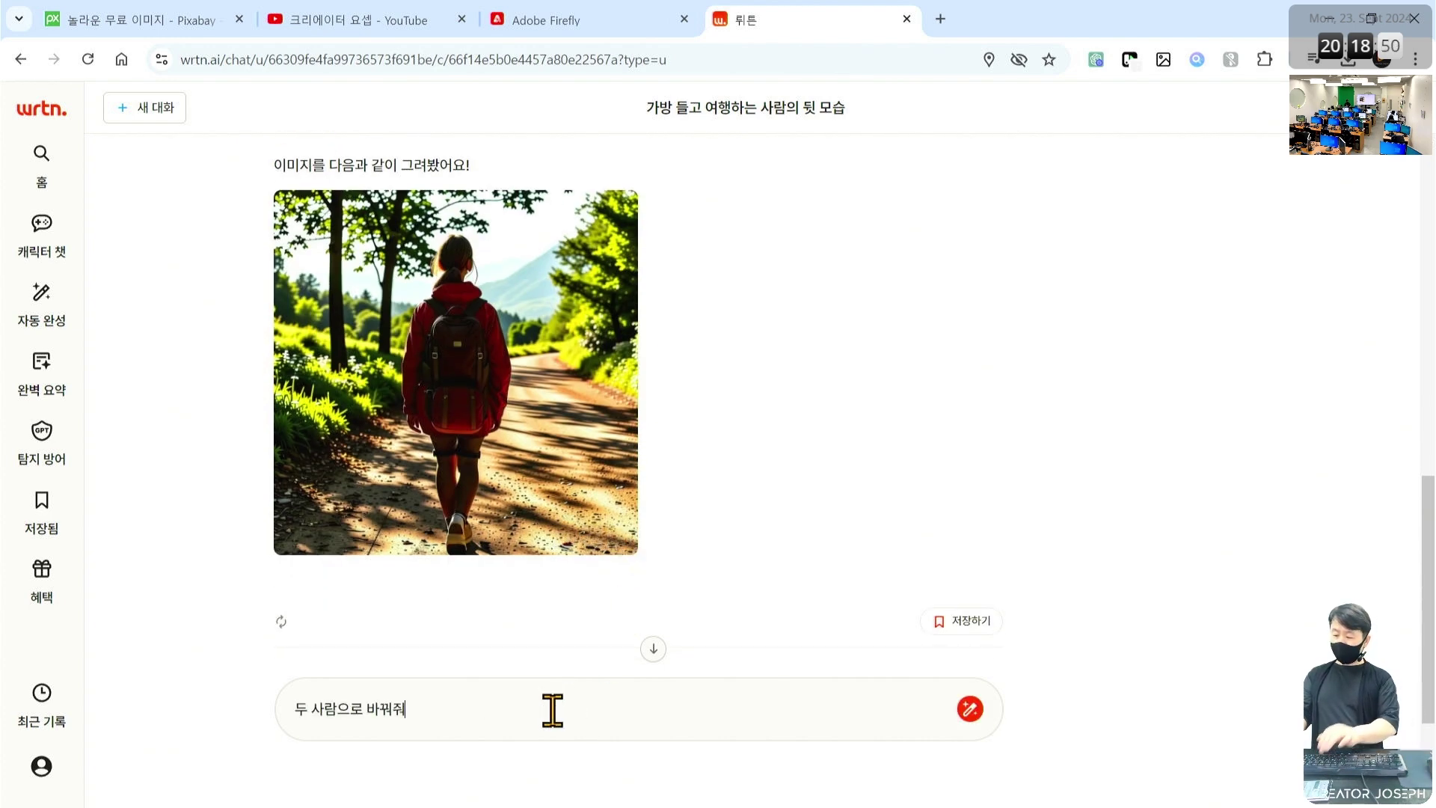
{"action": "key", "text": "Return"}
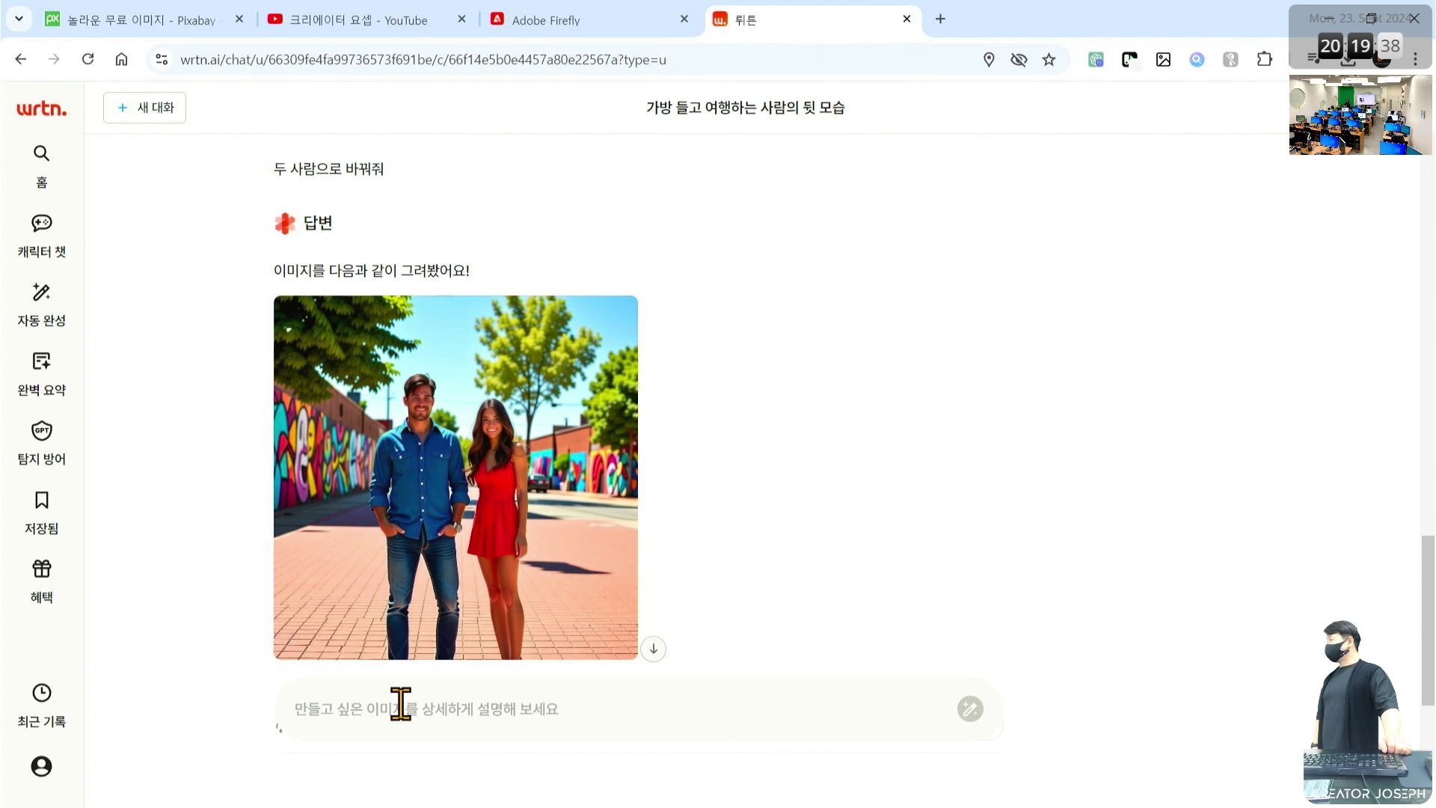
- Generate a new image in the same chat from the prompt 하늘을 날고 있는 하얀 고양이
{"action": "left_click", "coordinate": [400, 702]}
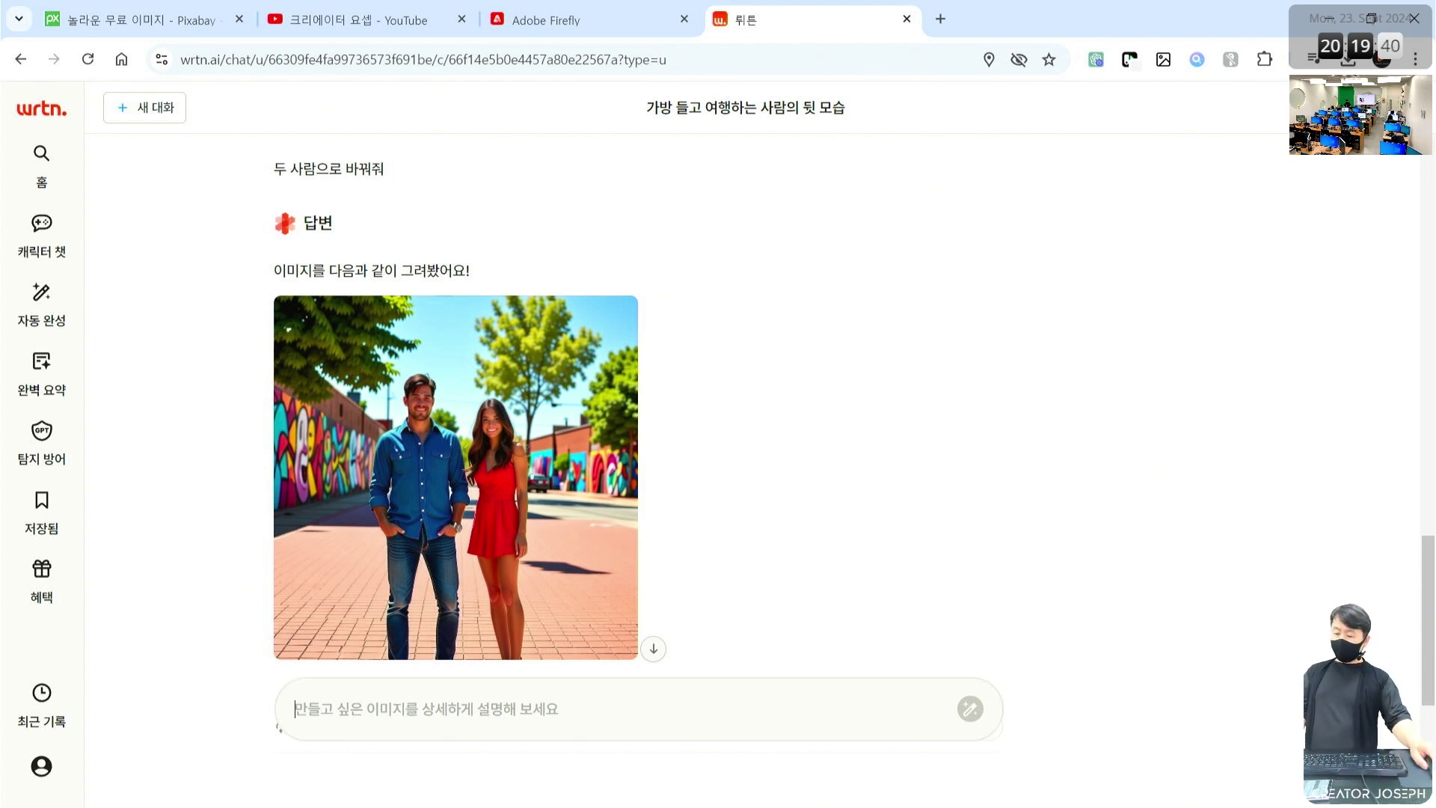
{"action": "type", "text": "하늘을나느"}
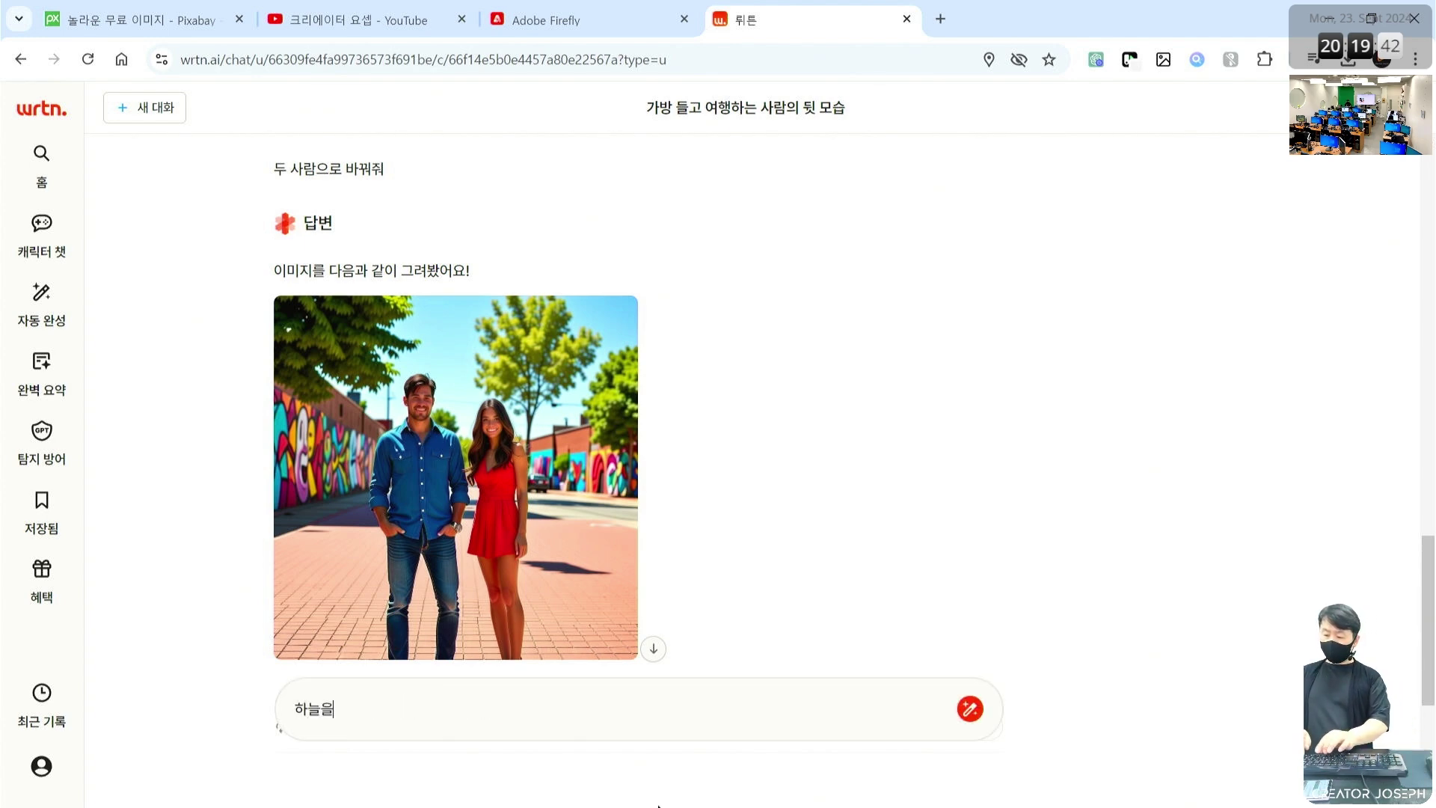
{"action": "key", "text": "BackSpace"}
{"action": "key", "text": "BackSpace"}
{"action": "type", "text": "날고 이"}
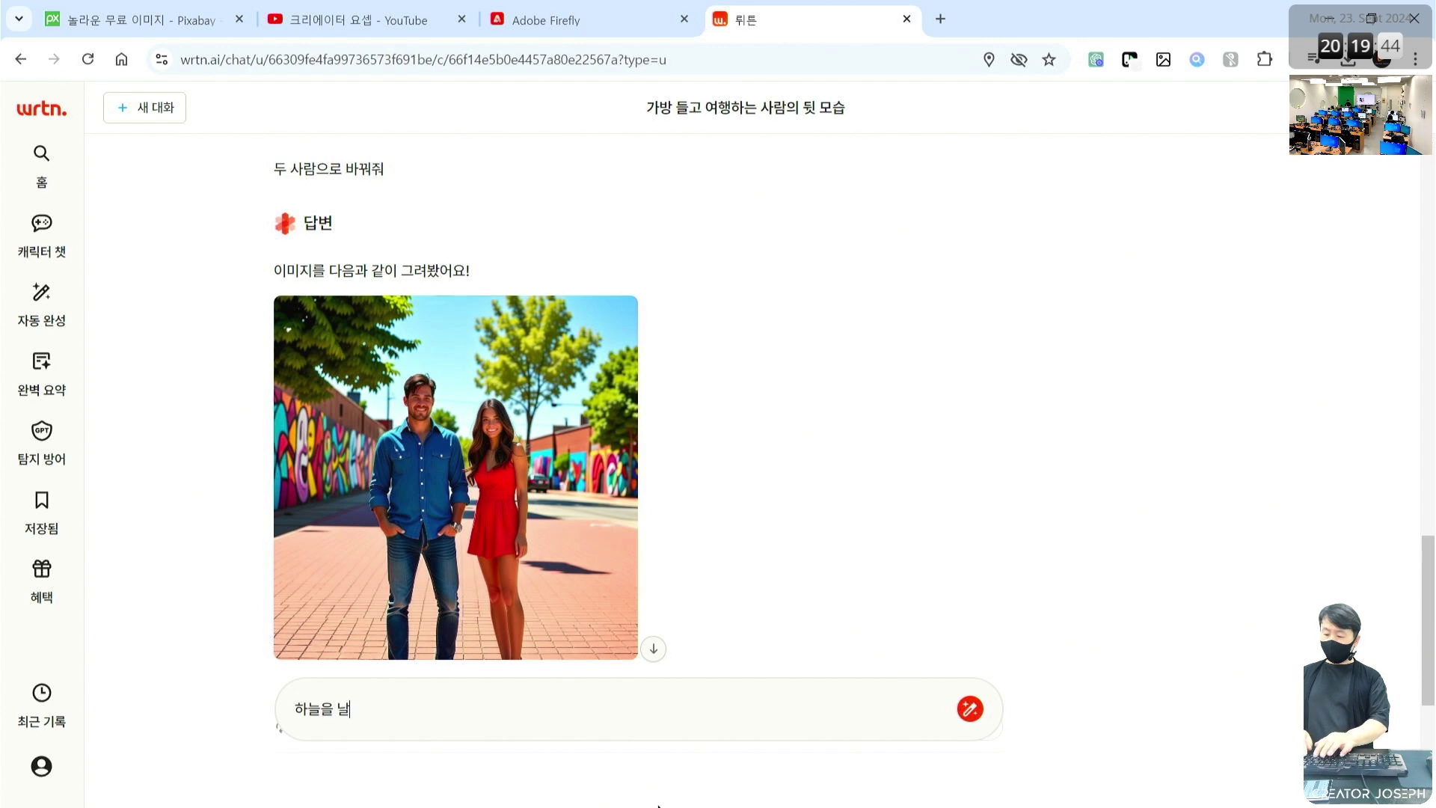
{"action": "type", "text": "있는 하얀 고양이"}
{"action": "key", "text": "Return"}
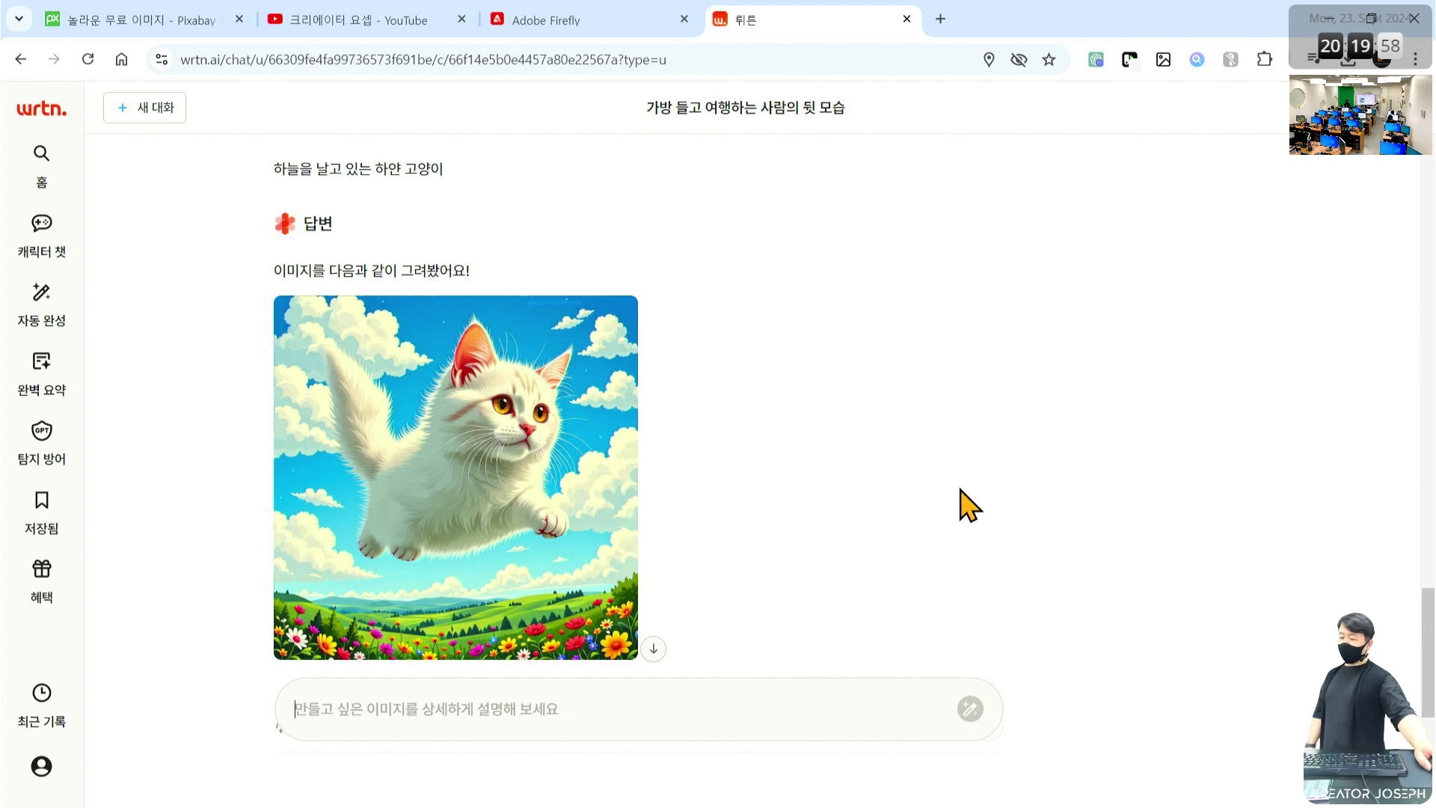
- Request wings on the flying cat with the prompt 날개를 달아줘 and compare the result with the earlier cat image
{"action": "type", "text": "날ㄱ"}
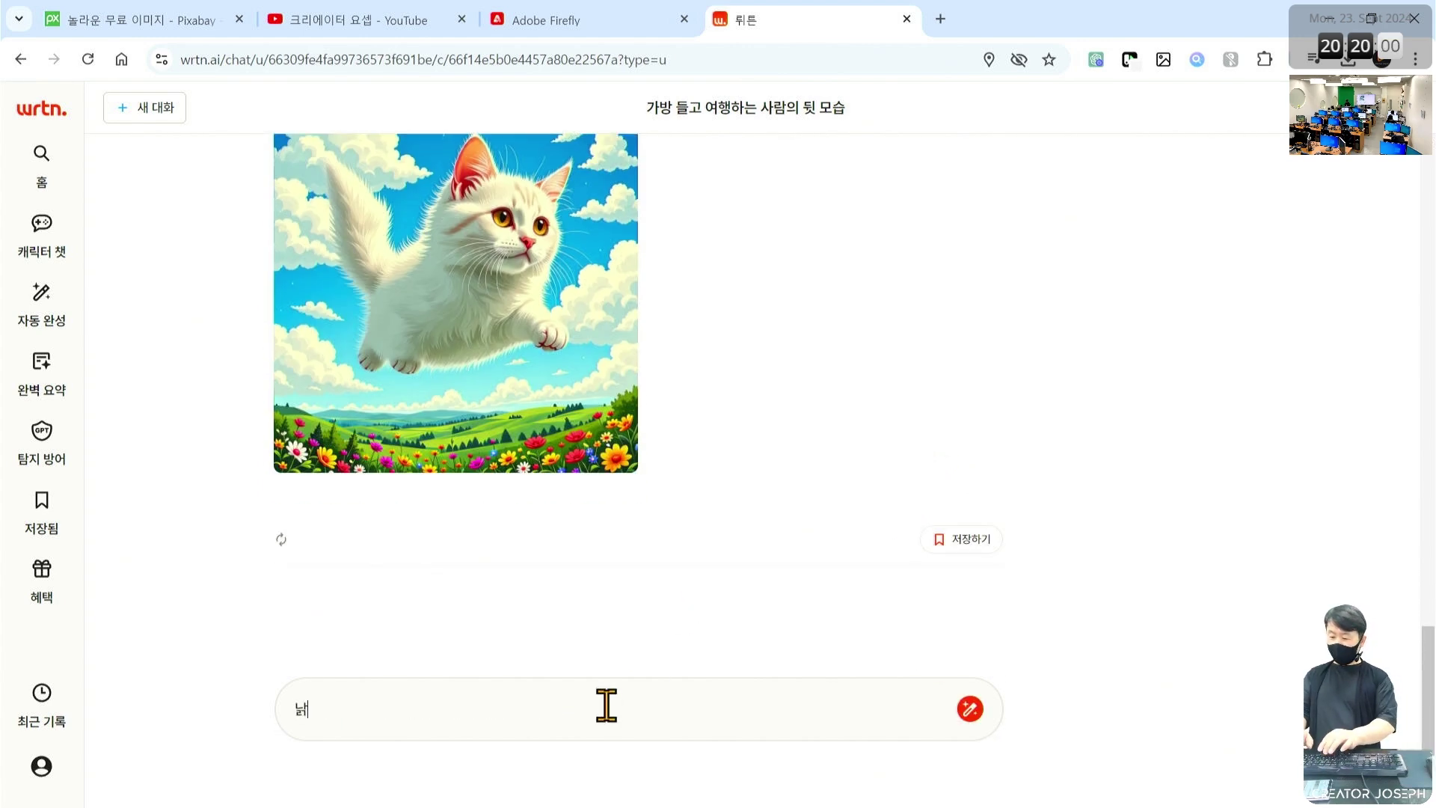
{"action": "type", "text": "개를 달아줘"}
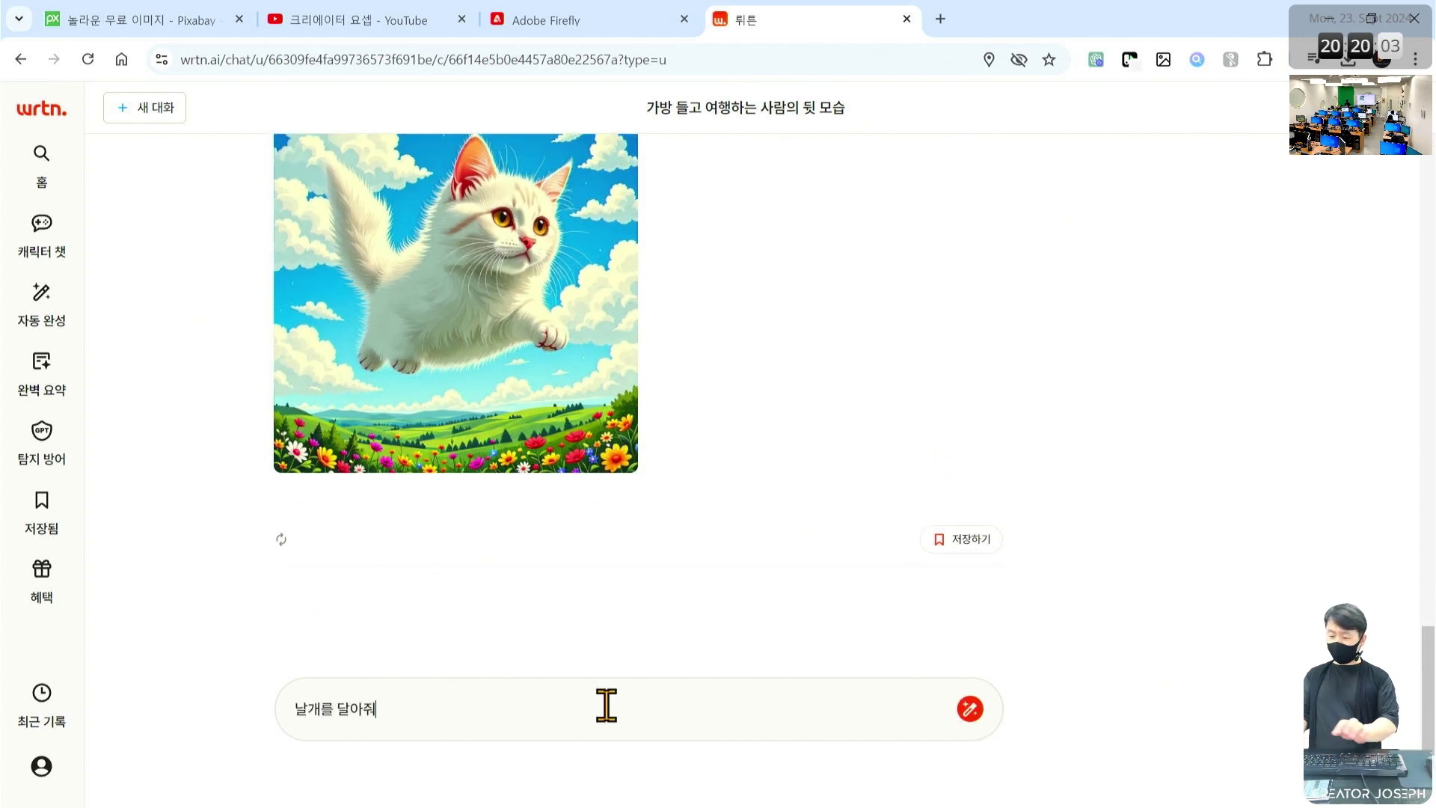
{"action": "key", "text": "Return"}
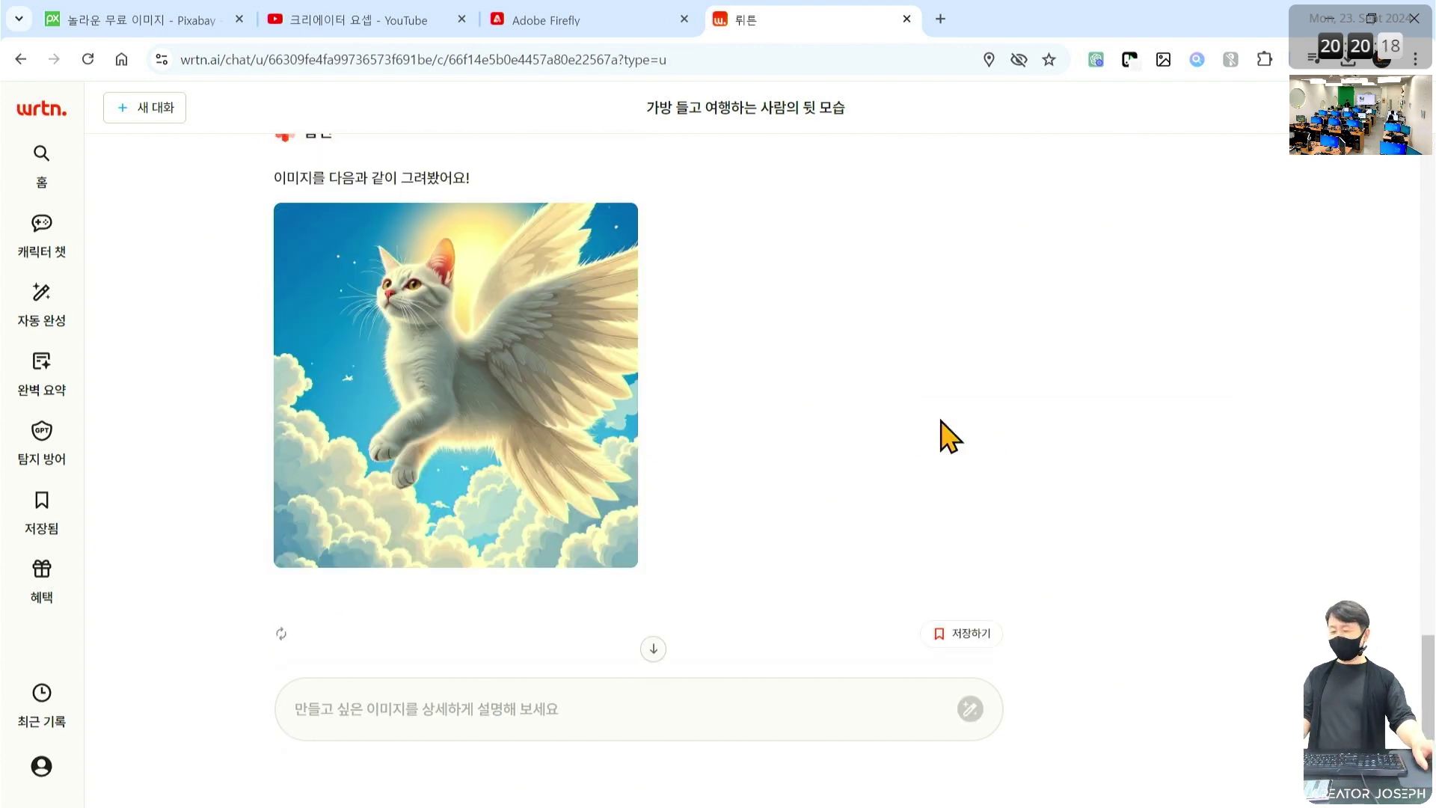
{"action": "scroll", "coordinate": [814, 411], "scroll_direction": "up", "scroll_amount": 1}
{"action": "scroll", "coordinate": [814, 412], "scroll_direction": "up", "scroll_amount": 1}
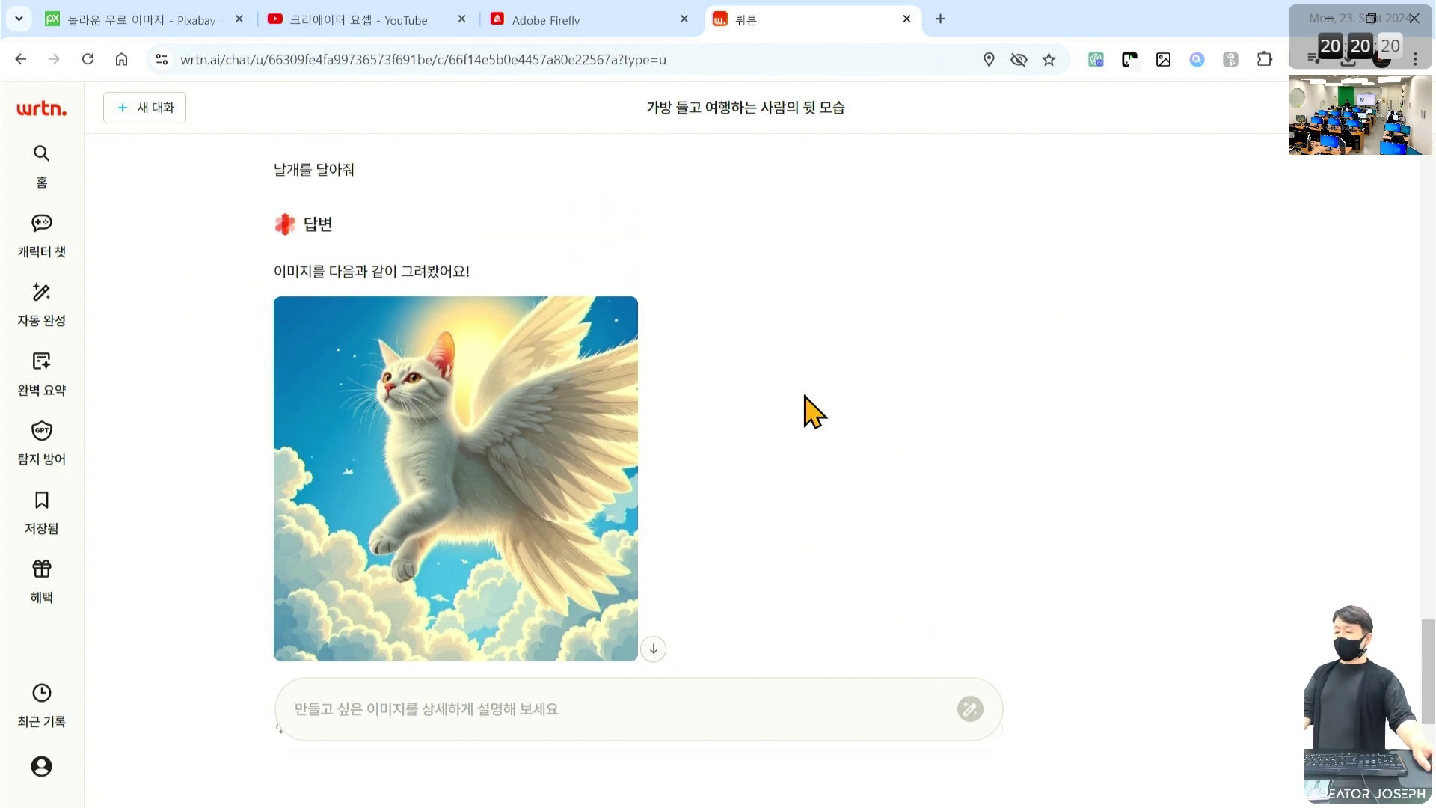
{"action": "scroll", "coordinate": [814, 412], "scroll_direction": "up", "scroll_amount": 7}
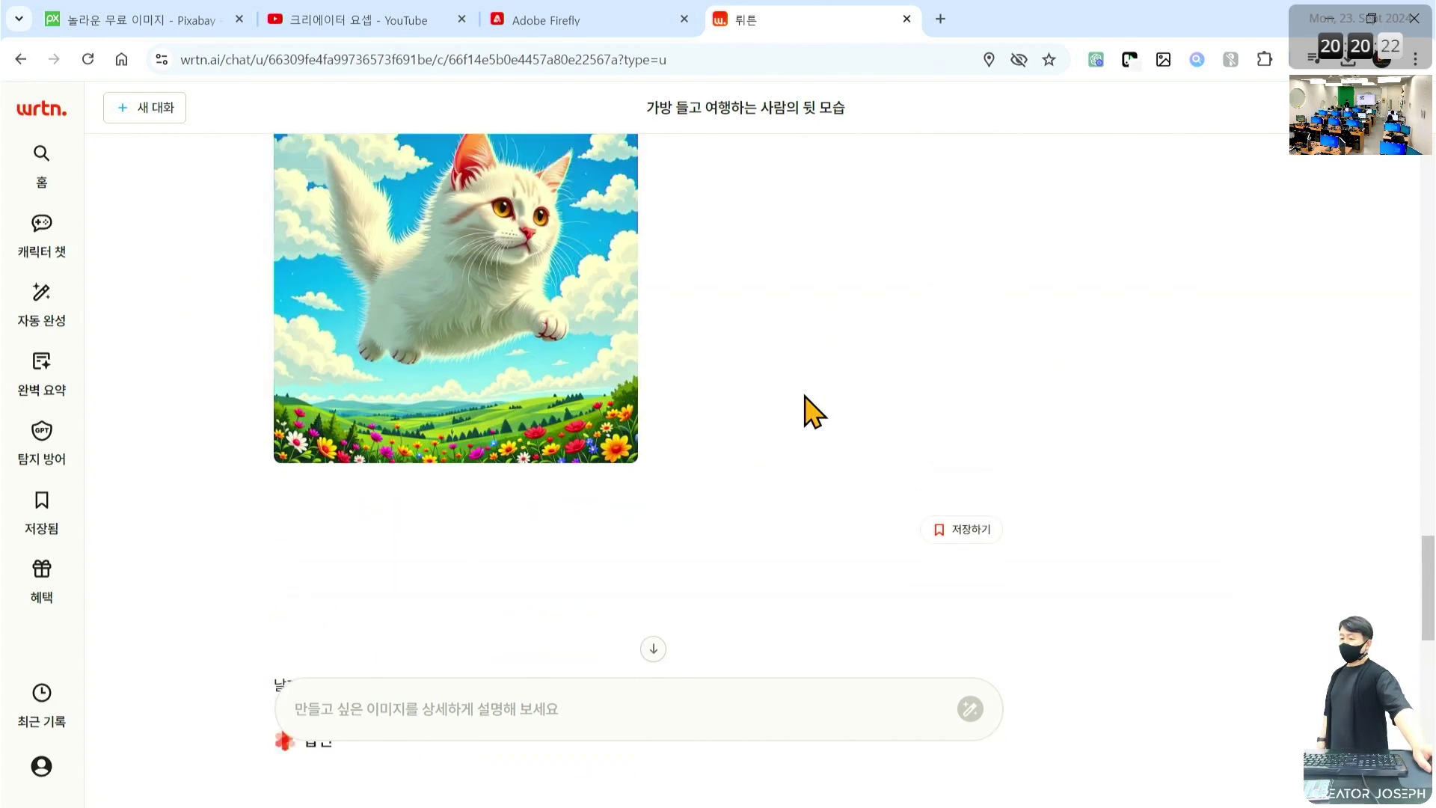
{"action": "scroll", "coordinate": [813, 412], "scroll_direction": "down", "scroll_amount": 8}
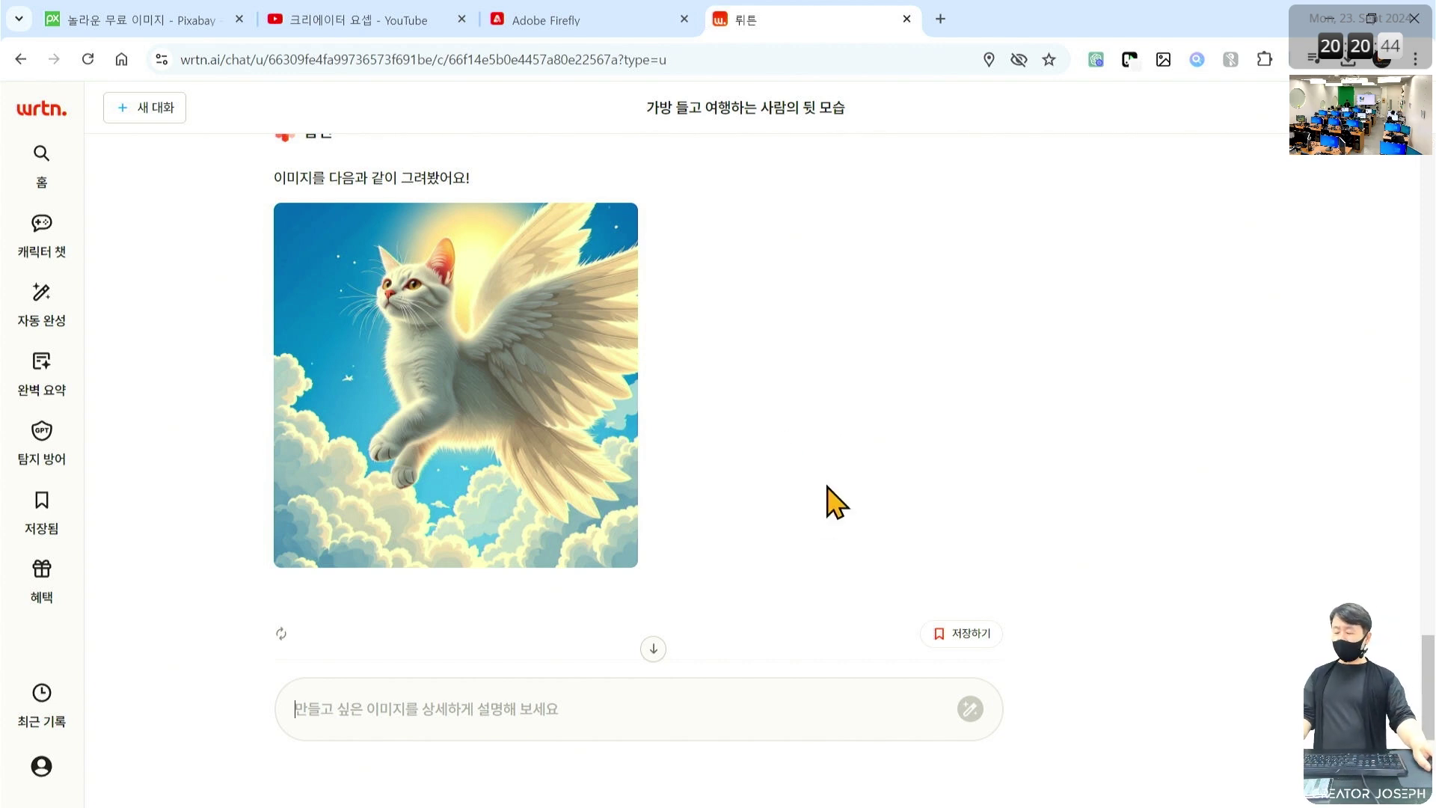
- Open the high-quality download of the winged cat image, save it as a file, and close the image's tab
{"action": "mouse_move", "coordinate": [500, 412]}
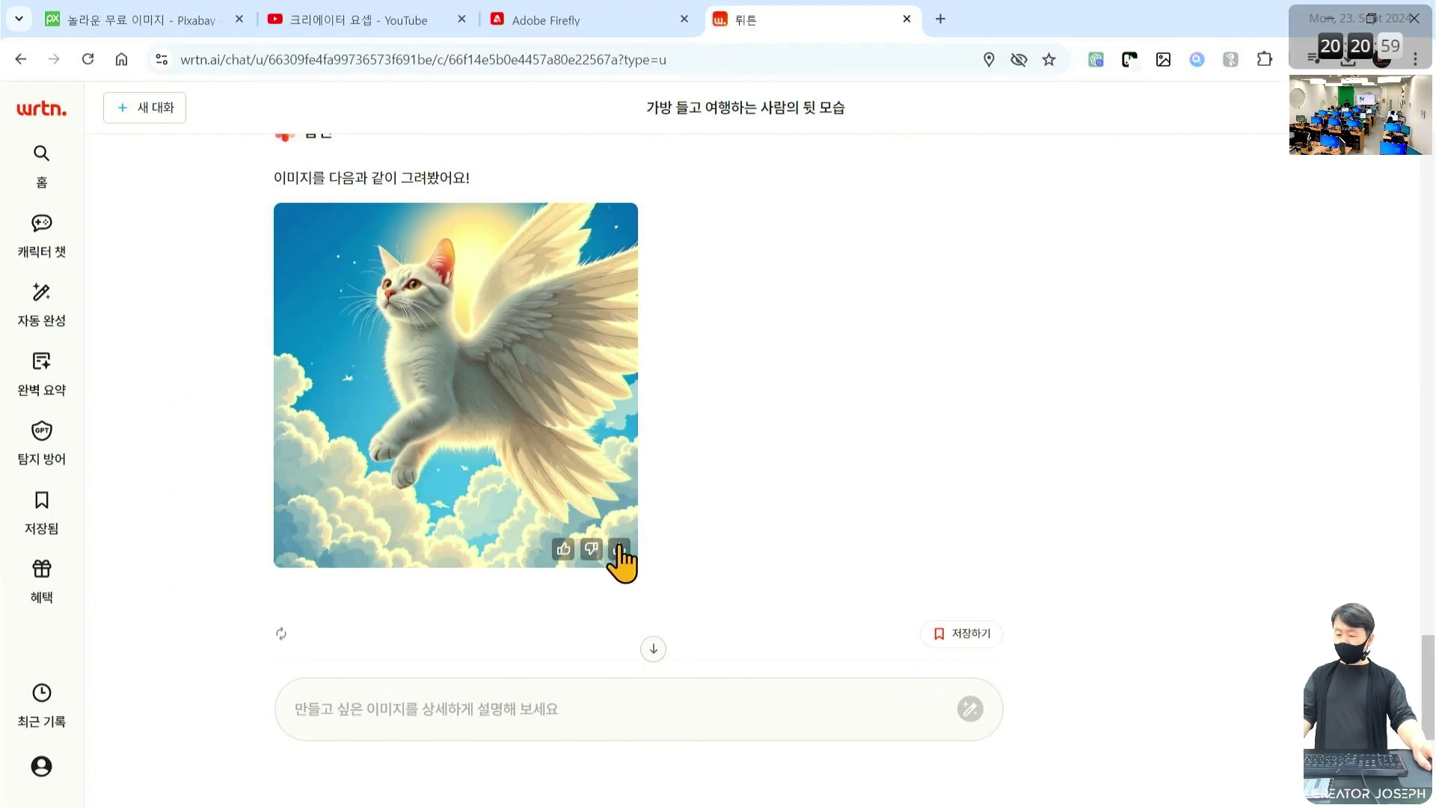
{"action": "left_click", "coordinate": [772, 572]}
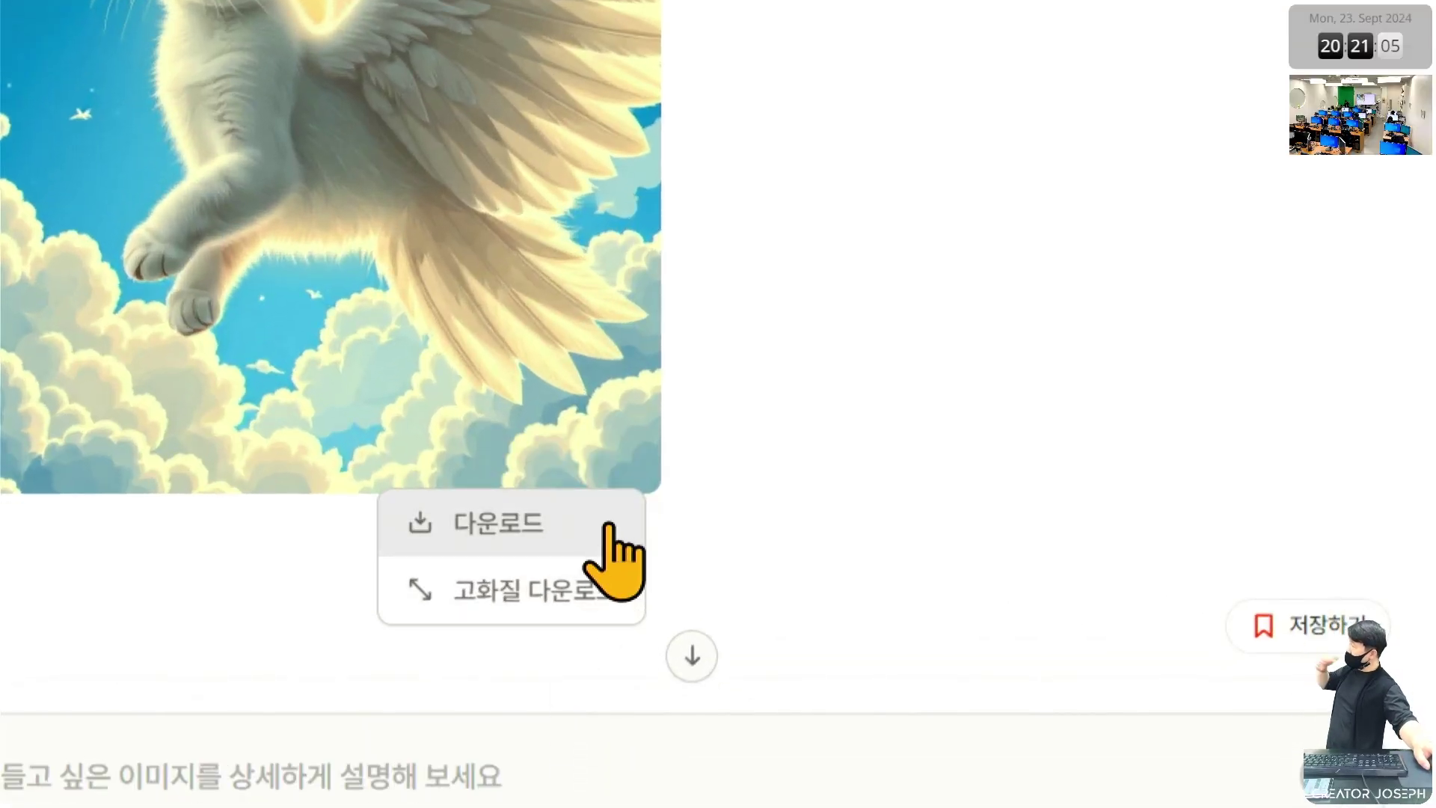
{"action": "left_click", "coordinate": [601, 593]}
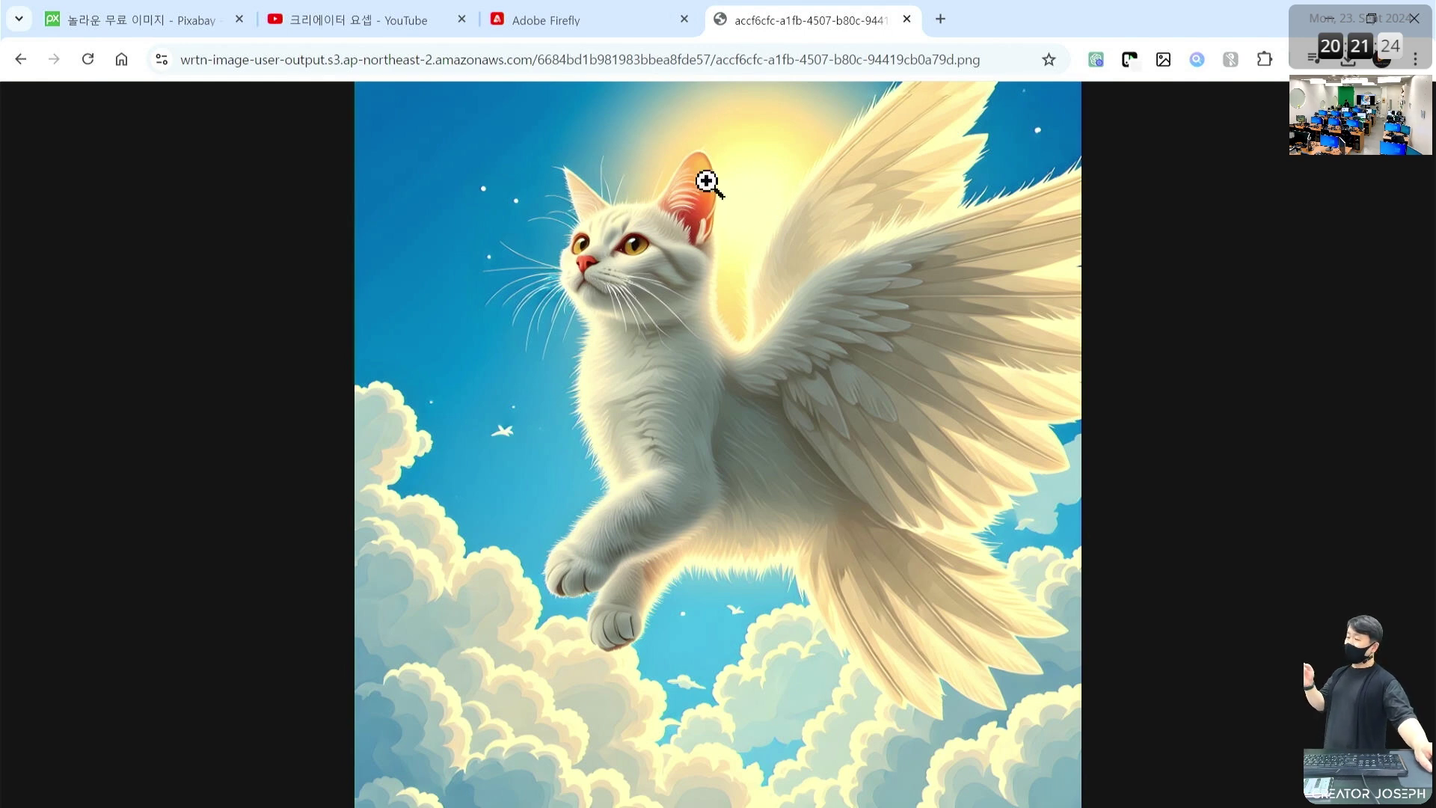
{"action": "right_click", "coordinate": [584, 167]}
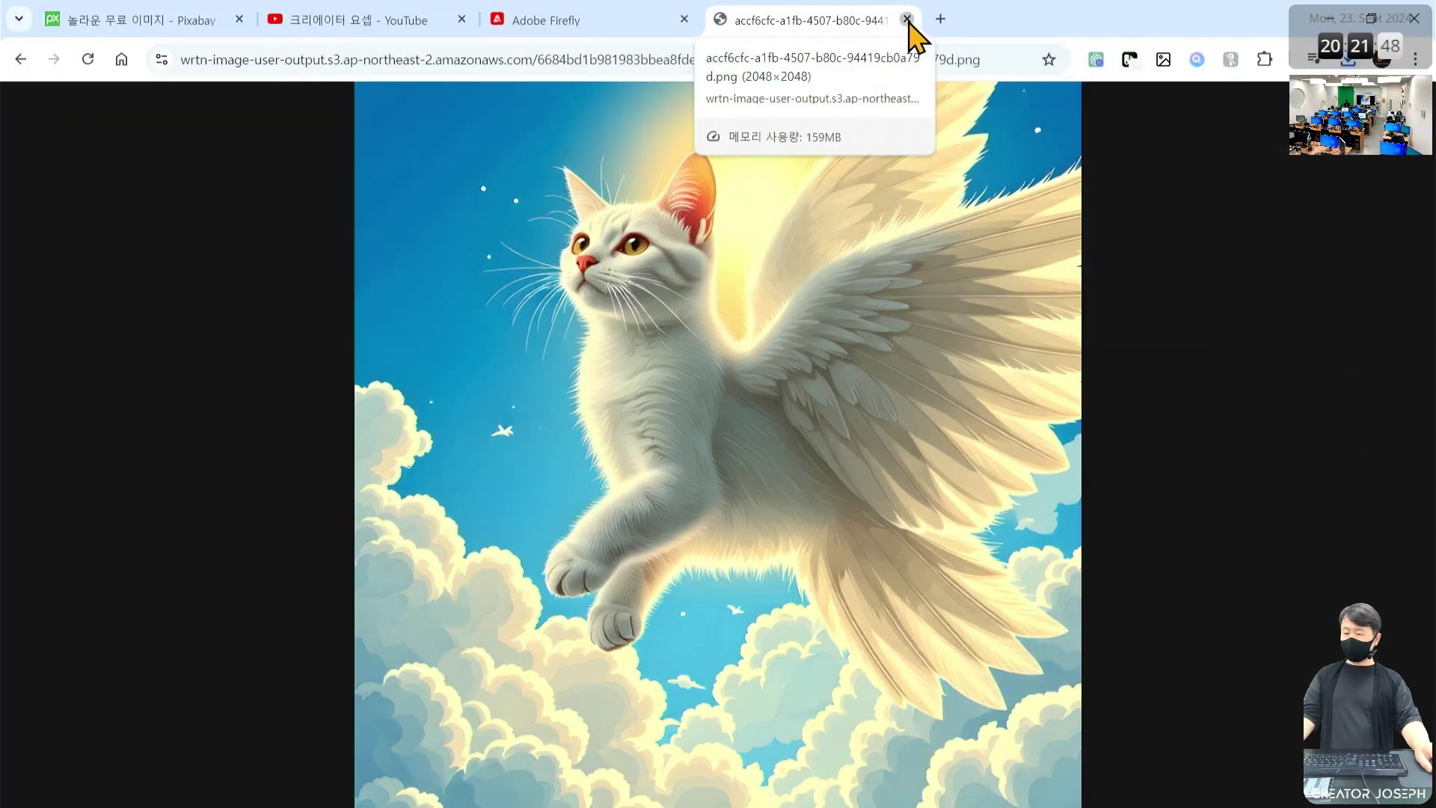
{"action": "left_click", "coordinate": [907, 19]}
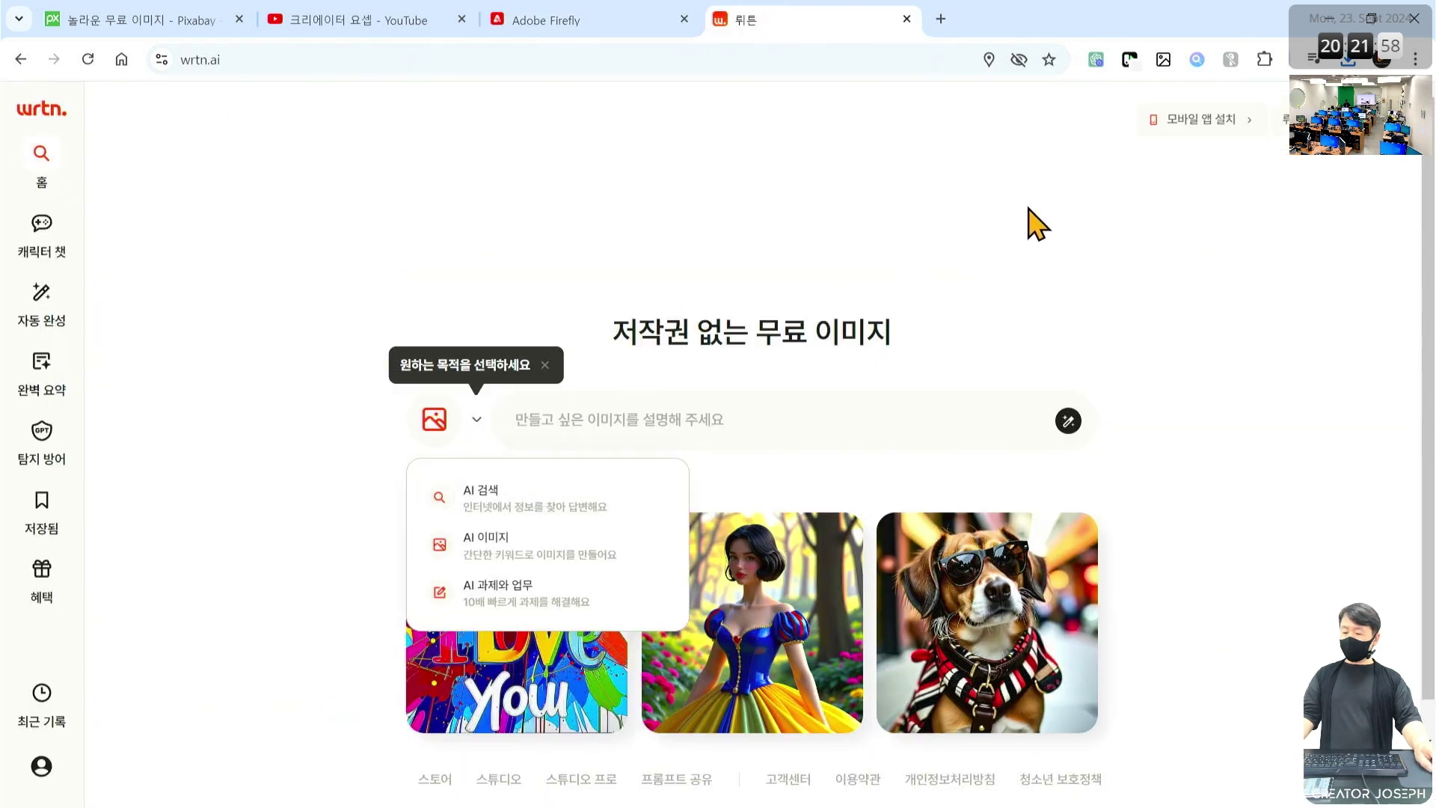
- From the wrtn.ai home page, generate a copyright-free image with the prompt 3d 백설공주 and view the result
{"action": "left_click", "coordinate": [1039, 225]}
{"action": "scroll", "coordinate": [1161, 507], "scroll_direction": "down", "scroll_amount": 1}
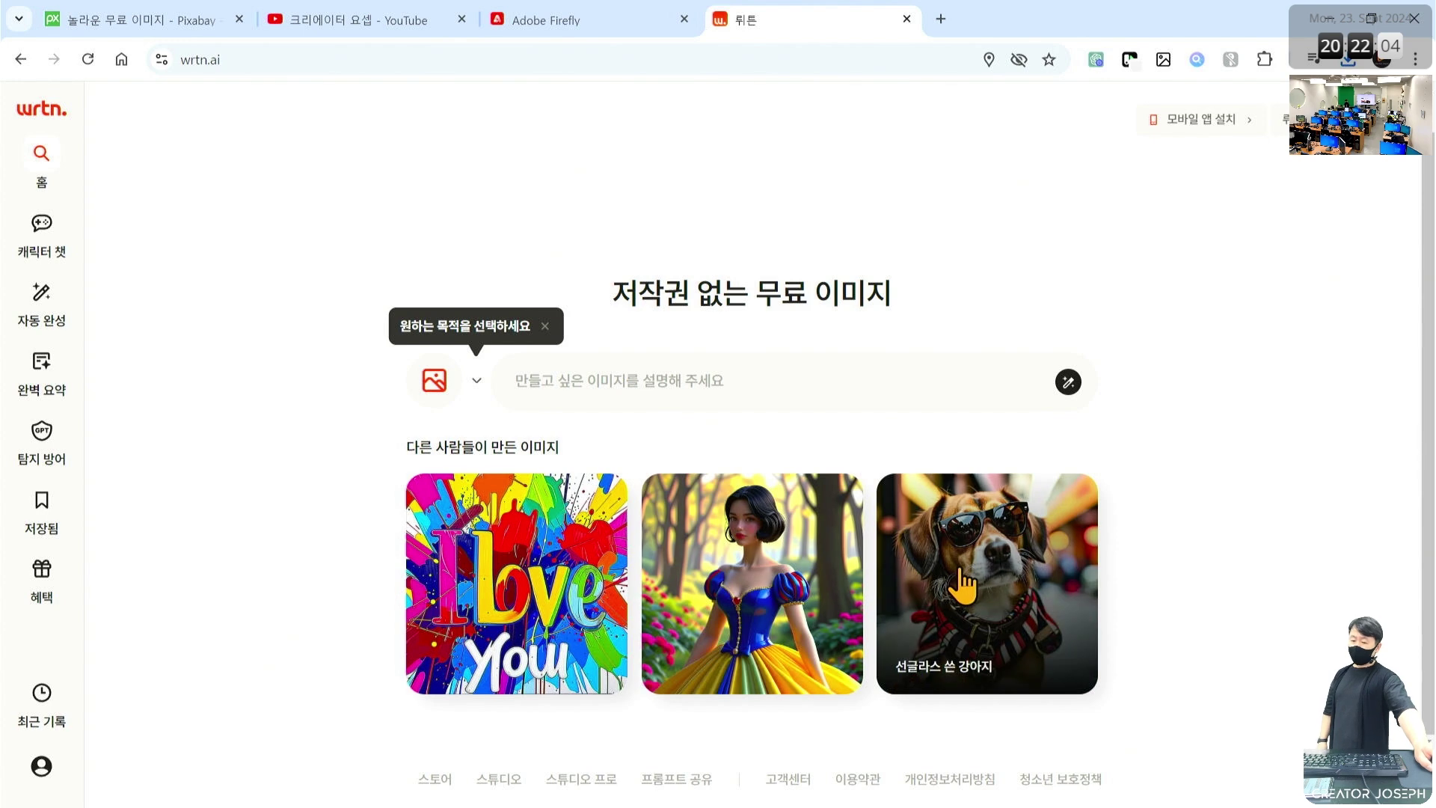
{"action": "left_click", "coordinate": [713, 374]}
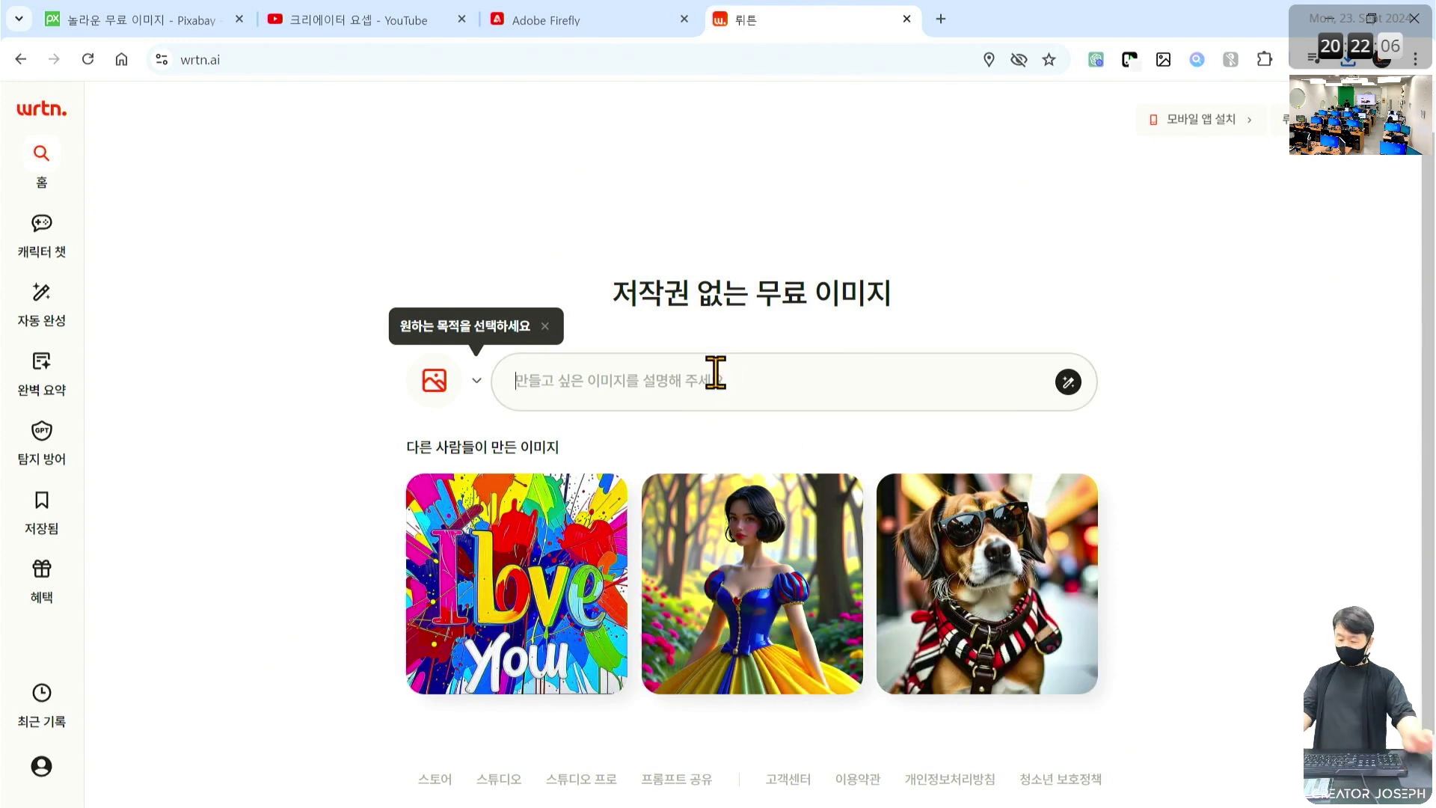
{"action": "type", "text": "3ㅇ"}
{"action": "key", "text": "BackSpace"}
{"action": "type", "text": "d 백설"}
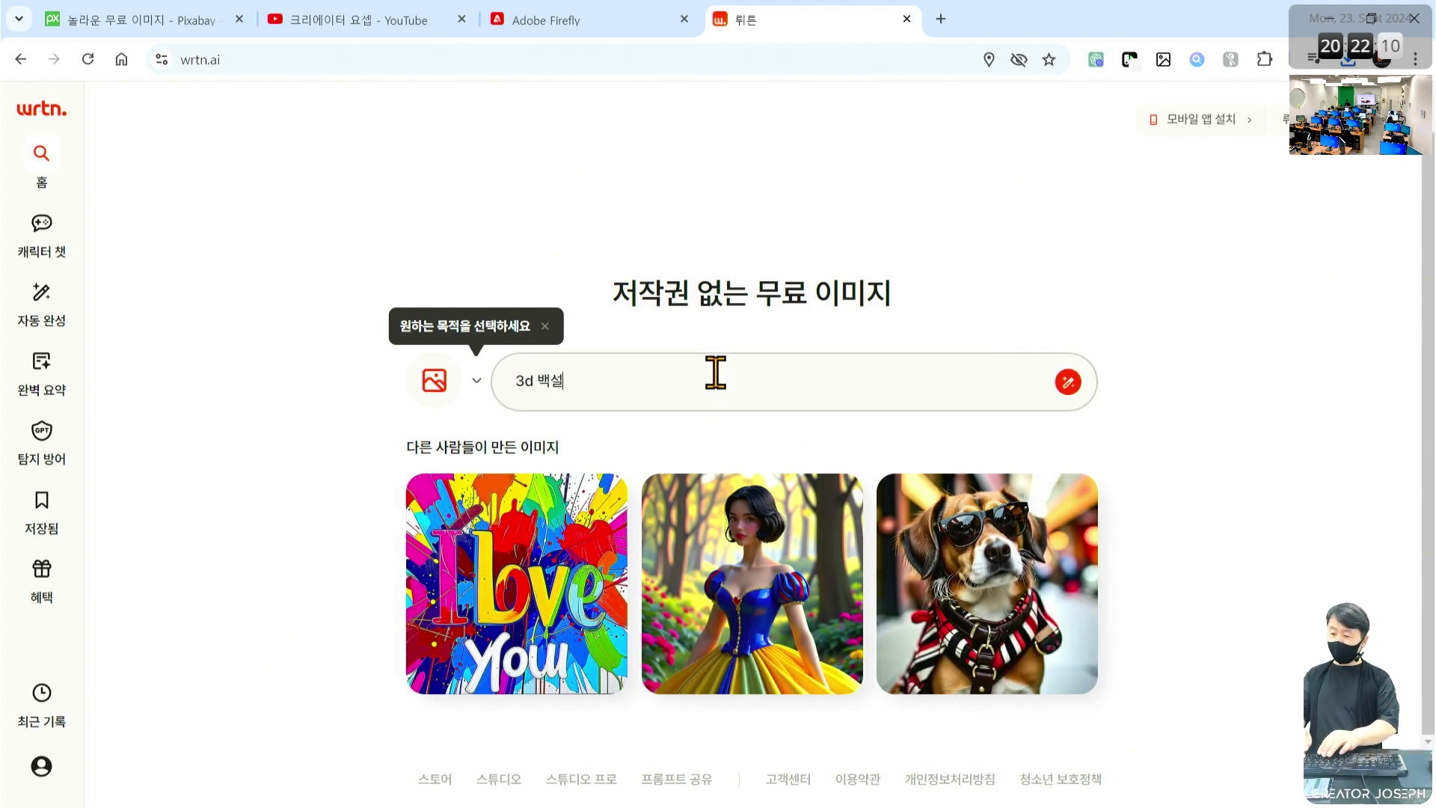
{"action": "type", "text": "공"}
{"action": "key", "text": "BackSpace"}
{"action": "key", "text": "BackSpace"}
{"action": "key", "text": "BackSpace"}
{"action": "key", "text": "BackSpace"}
{"action": "type", "text": "ㄹ공주"}
{"action": "key", "text": "Return"}
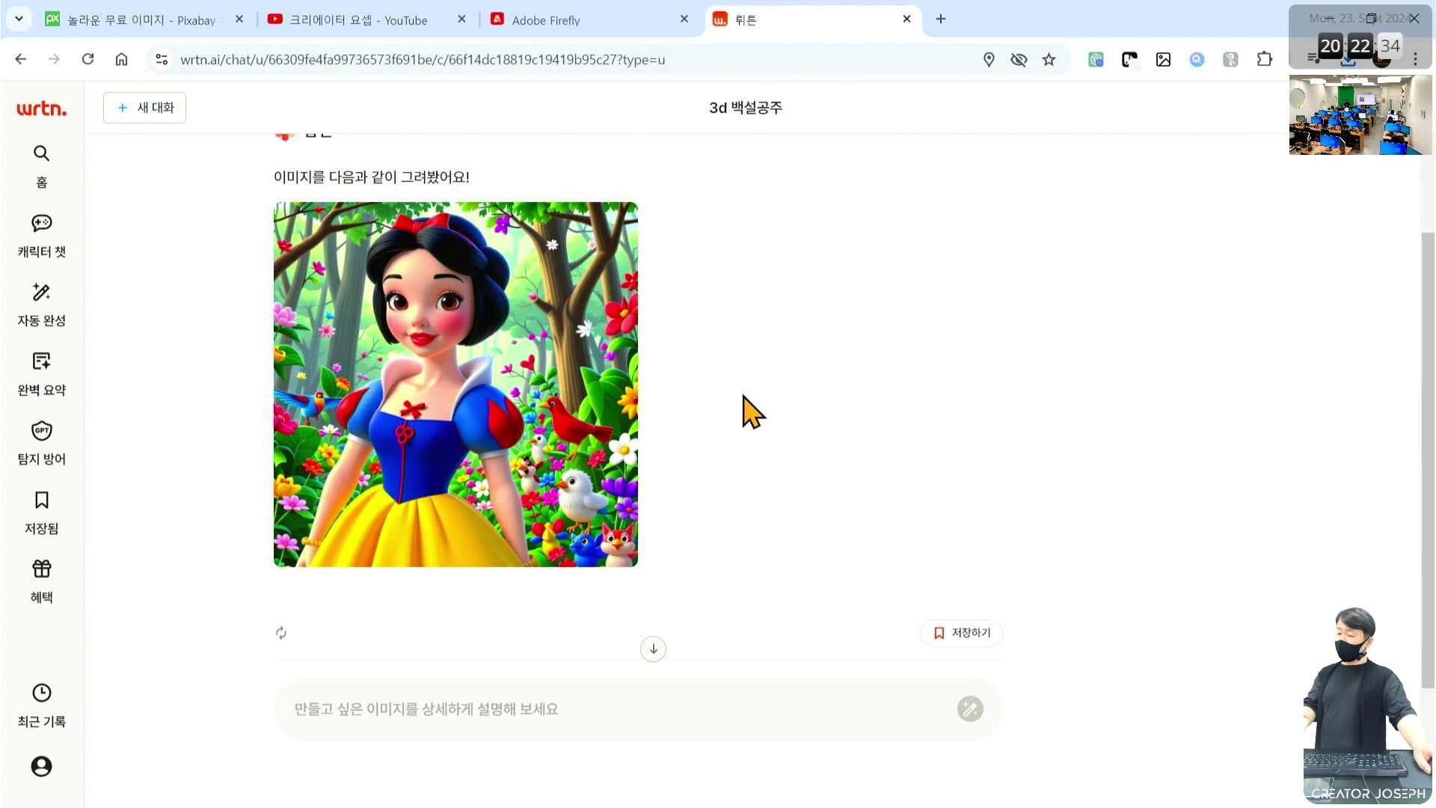
{"action": "scroll", "coordinate": [752, 417], "scroll_direction": "up", "scroll_amount": 3}
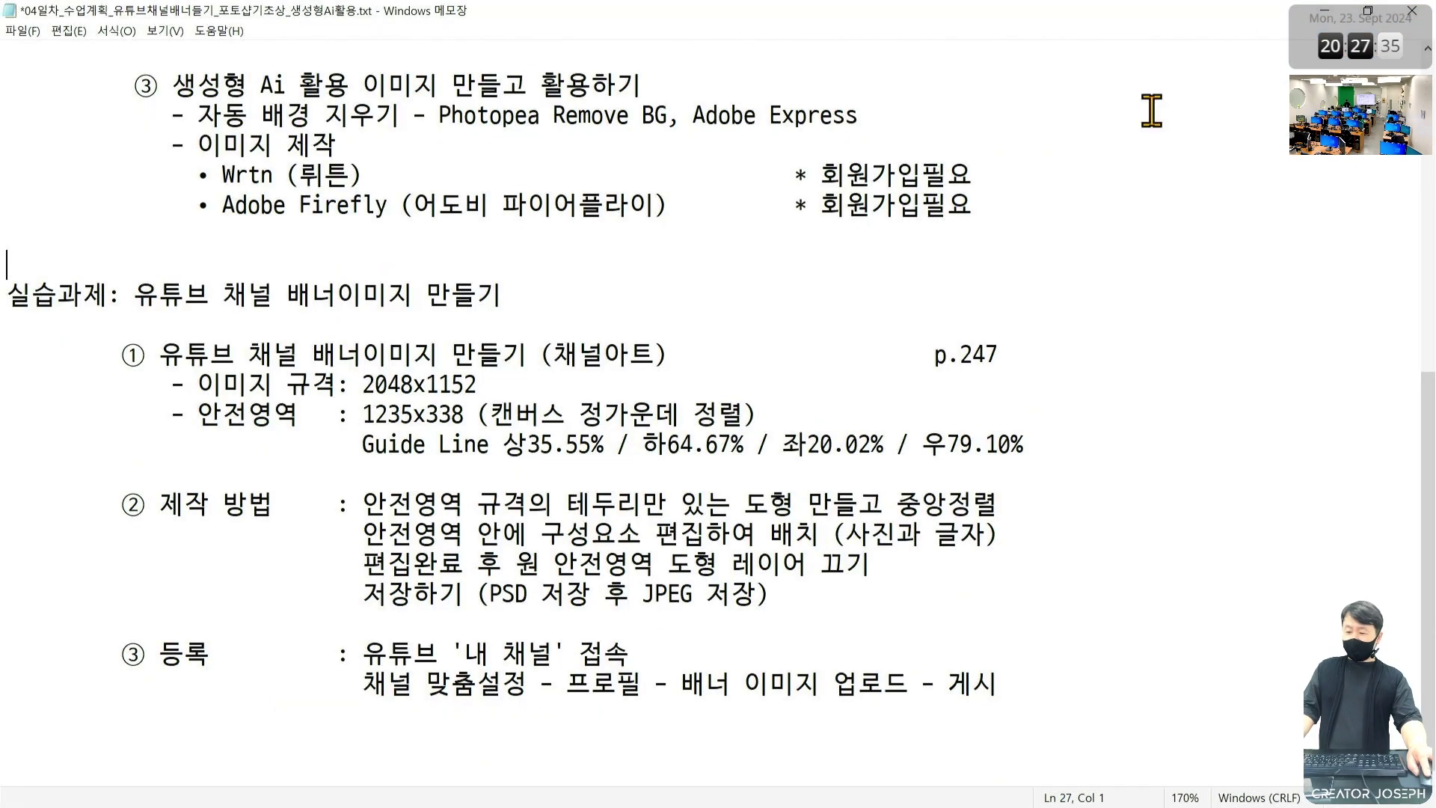
- Switch to the textbook 교재.pdf in PDF Architect and review the banner template examples and the section 1) 배경 사진 자르기
{"action": "key", "text": "alt+Tab"}
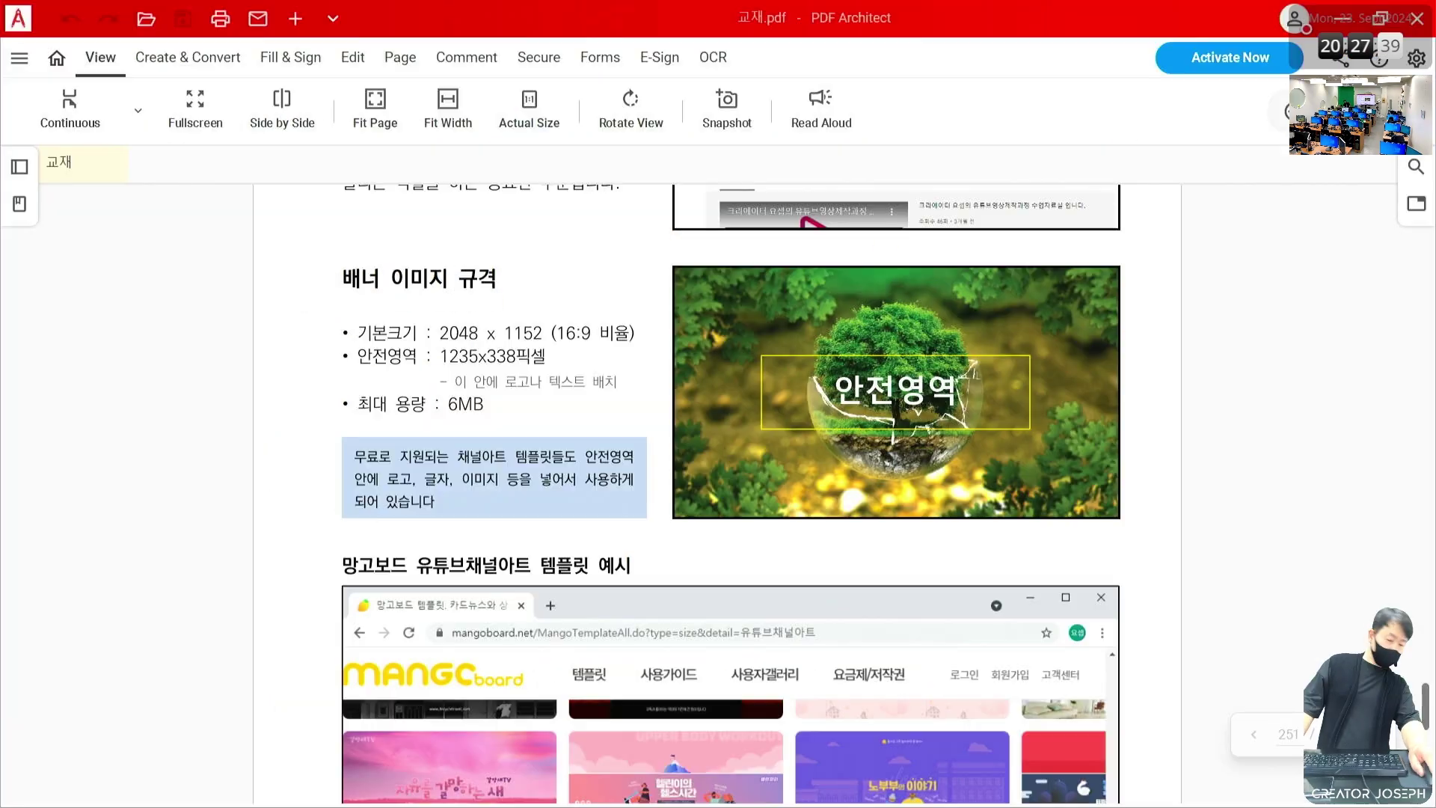
{"action": "scroll", "coordinate": [931, 497], "scroll_direction": "down", "scroll_amount": 3}
{"action": "scroll", "coordinate": [931, 498], "scroll_direction": "down", "scroll_amount": 6}
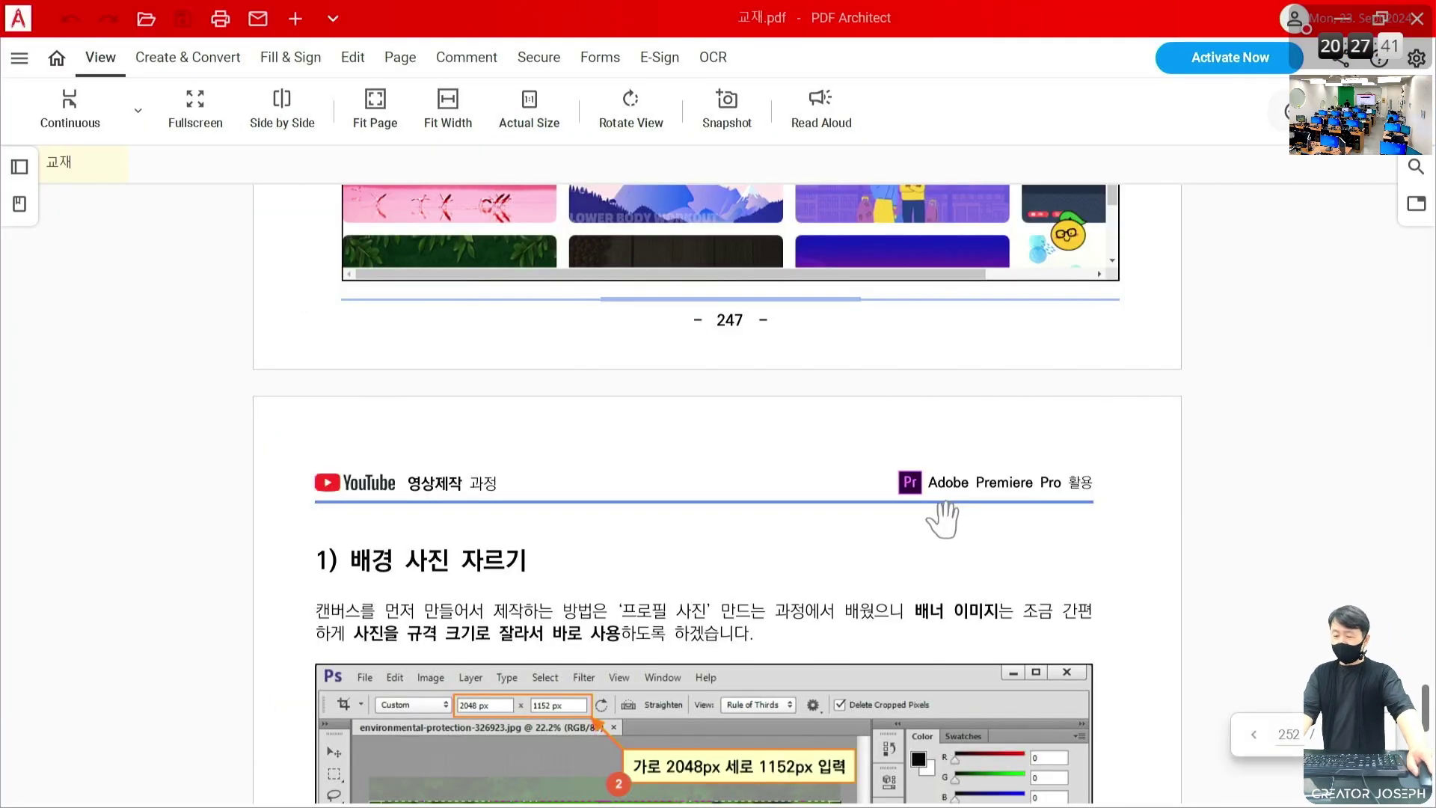
{"action": "scroll", "coordinate": [942, 516], "scroll_direction": "up", "scroll_amount": 4}
{"action": "scroll", "coordinate": [948, 523], "scroll_direction": "up", "scroll_amount": 3}
{"action": "scroll", "coordinate": [948, 523], "scroll_direction": "down", "scroll_amount": 3}
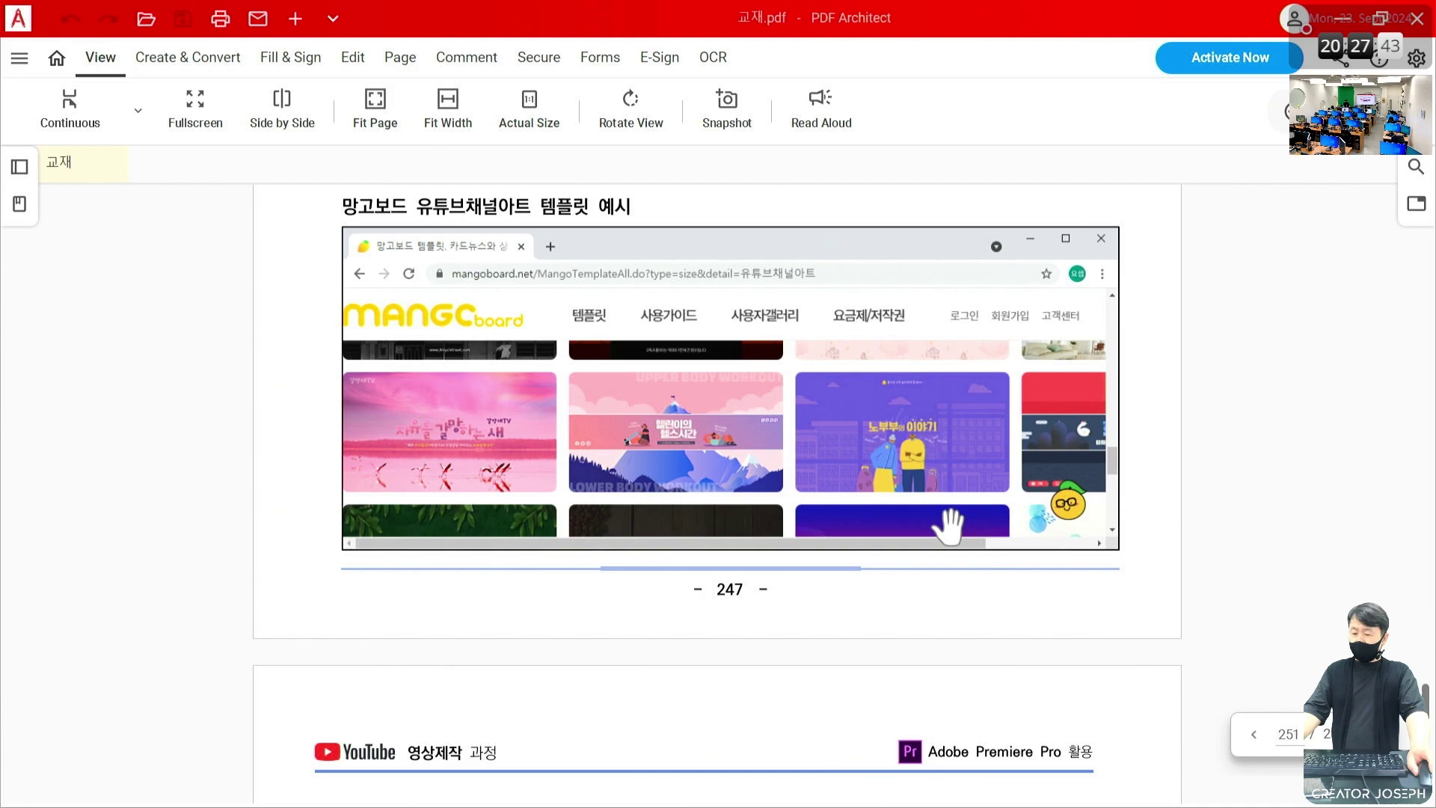
{"action": "scroll", "coordinate": [948, 523], "scroll_direction": "down", "scroll_amount": 8}
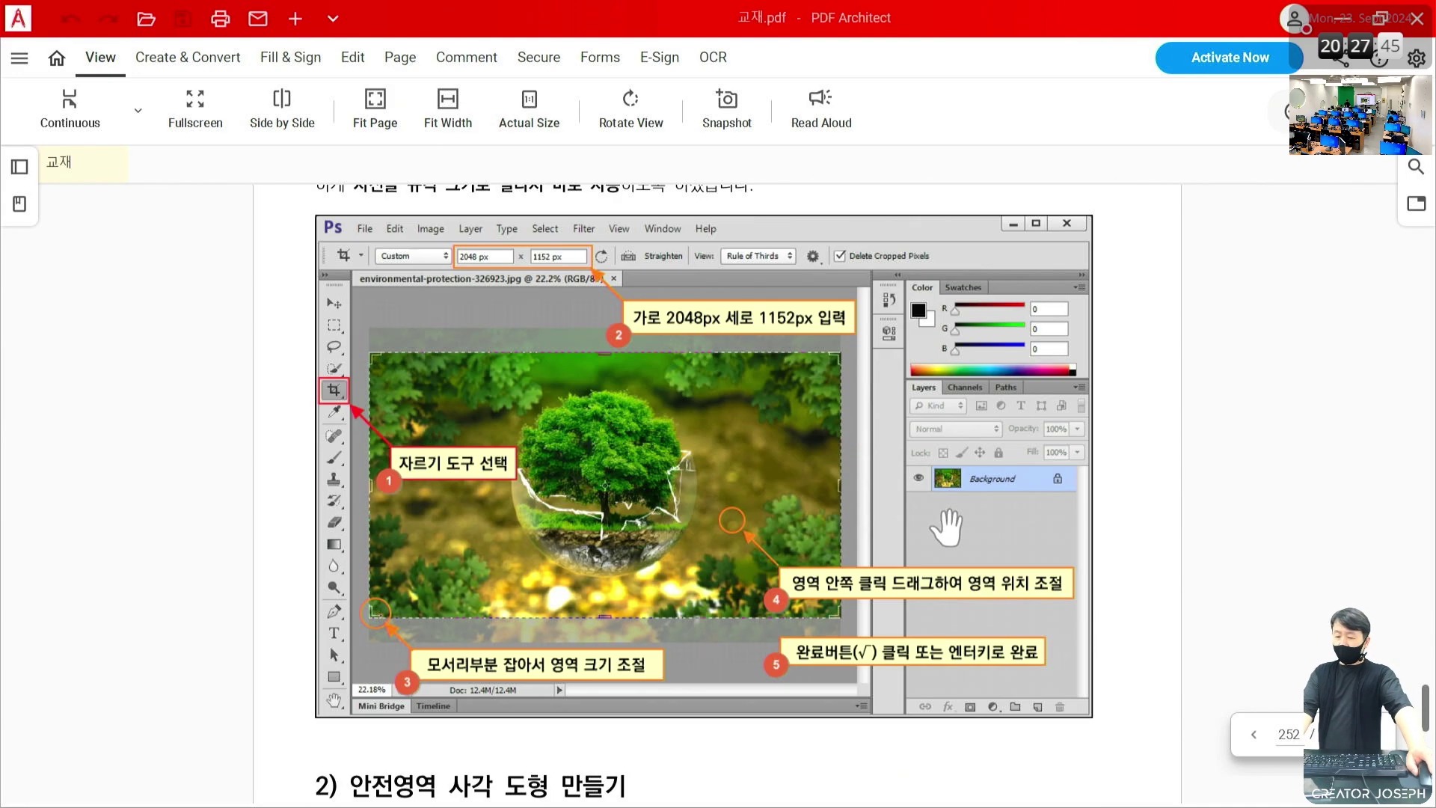
{"action": "scroll", "coordinate": [946, 527], "scroll_direction": "up", "scroll_amount": 1}
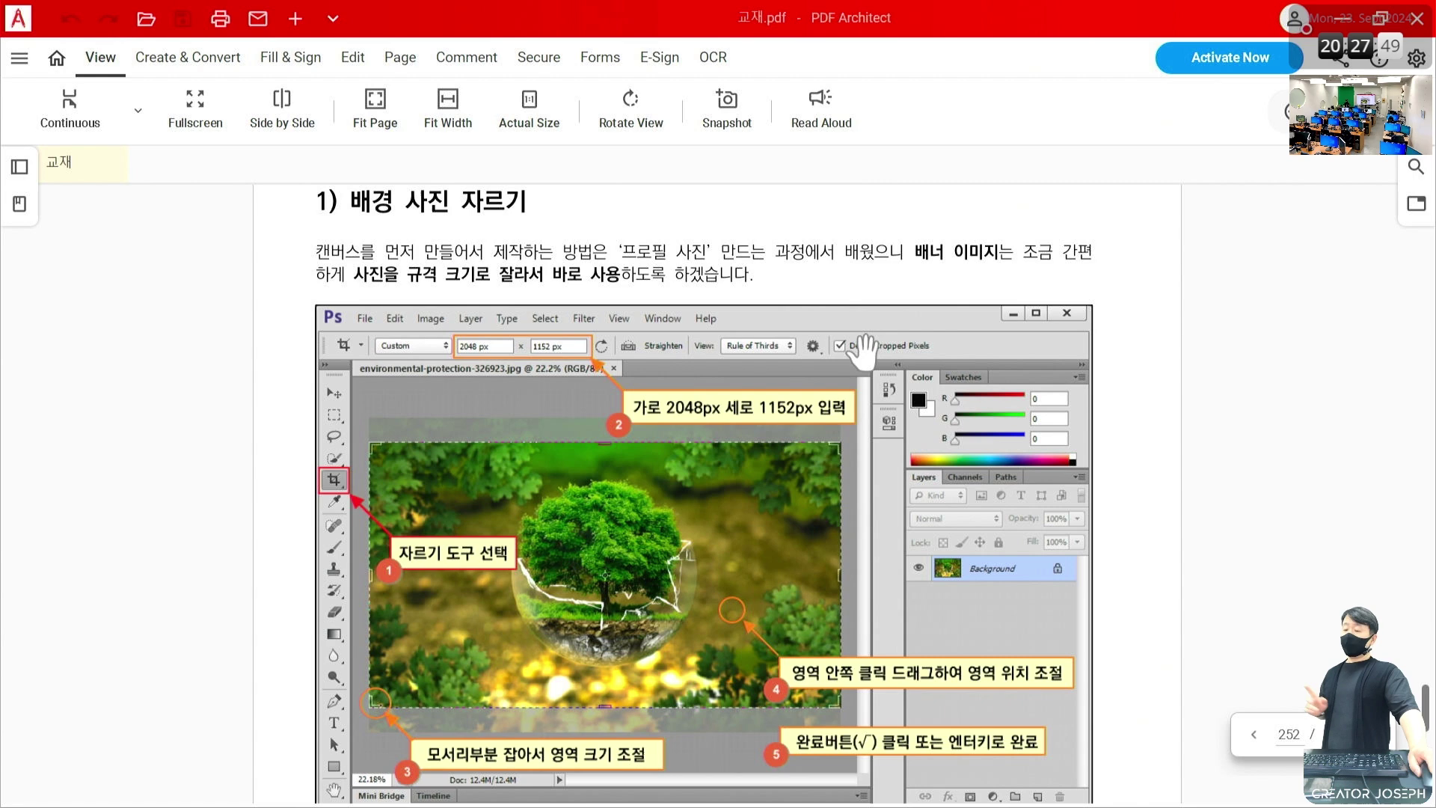
{"action": "scroll", "coordinate": [597, 228], "scroll_direction": "up", "scroll_amount": 2}
{"action": "mouse_move", "coordinate": [641, 220]}
{"action": "left_mouse_down"}
{"action": "mouse_move", "coordinate": [601, 274]}
{"action": "mouse_move", "coordinate": [667, 320]}
{"action": "left_mouse_up"}
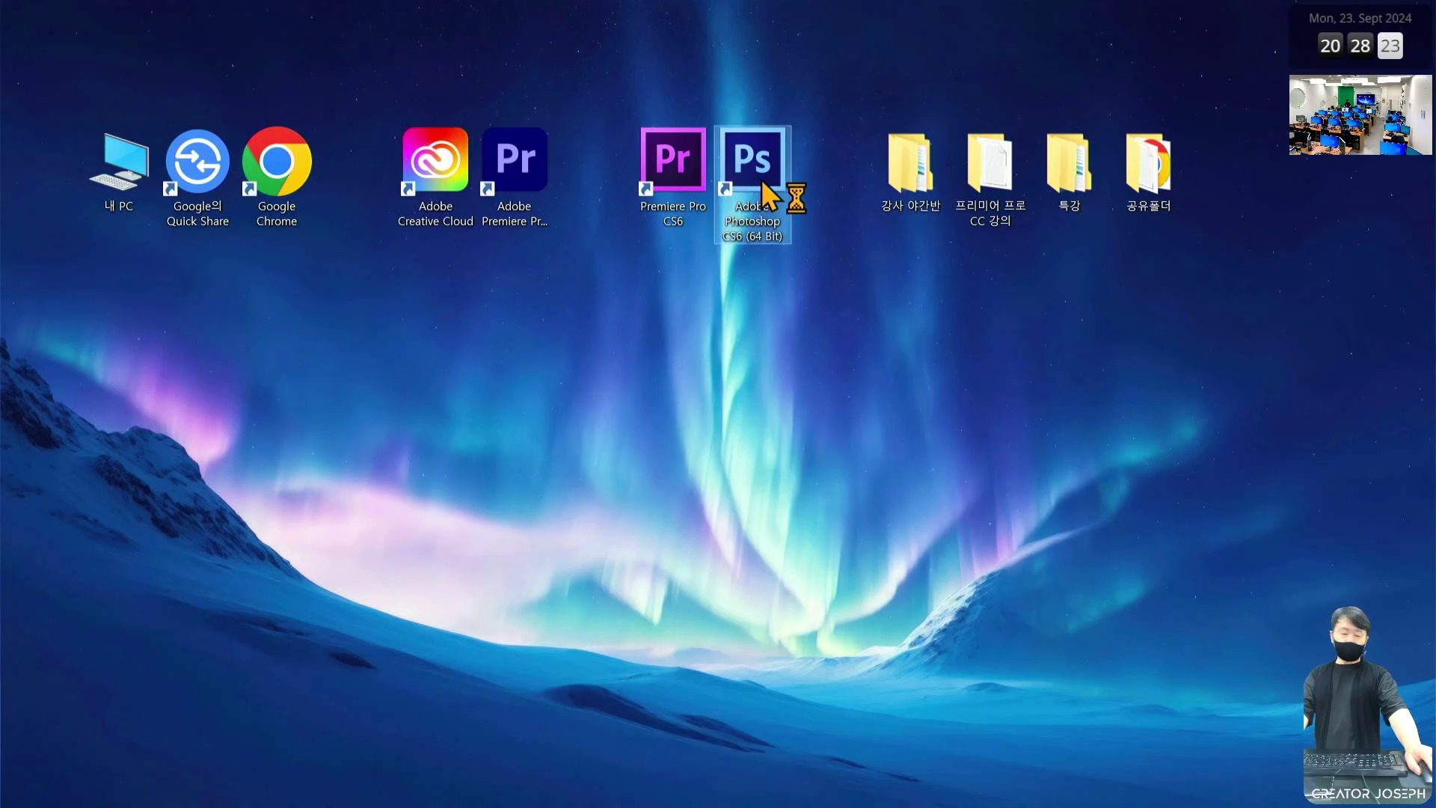
- Launch Adobe Photoshop CS6 and open the image Firefly 20240923200933.png from the 포토샵 folder
{"action": "double_click", "coordinate": [760, 178]}
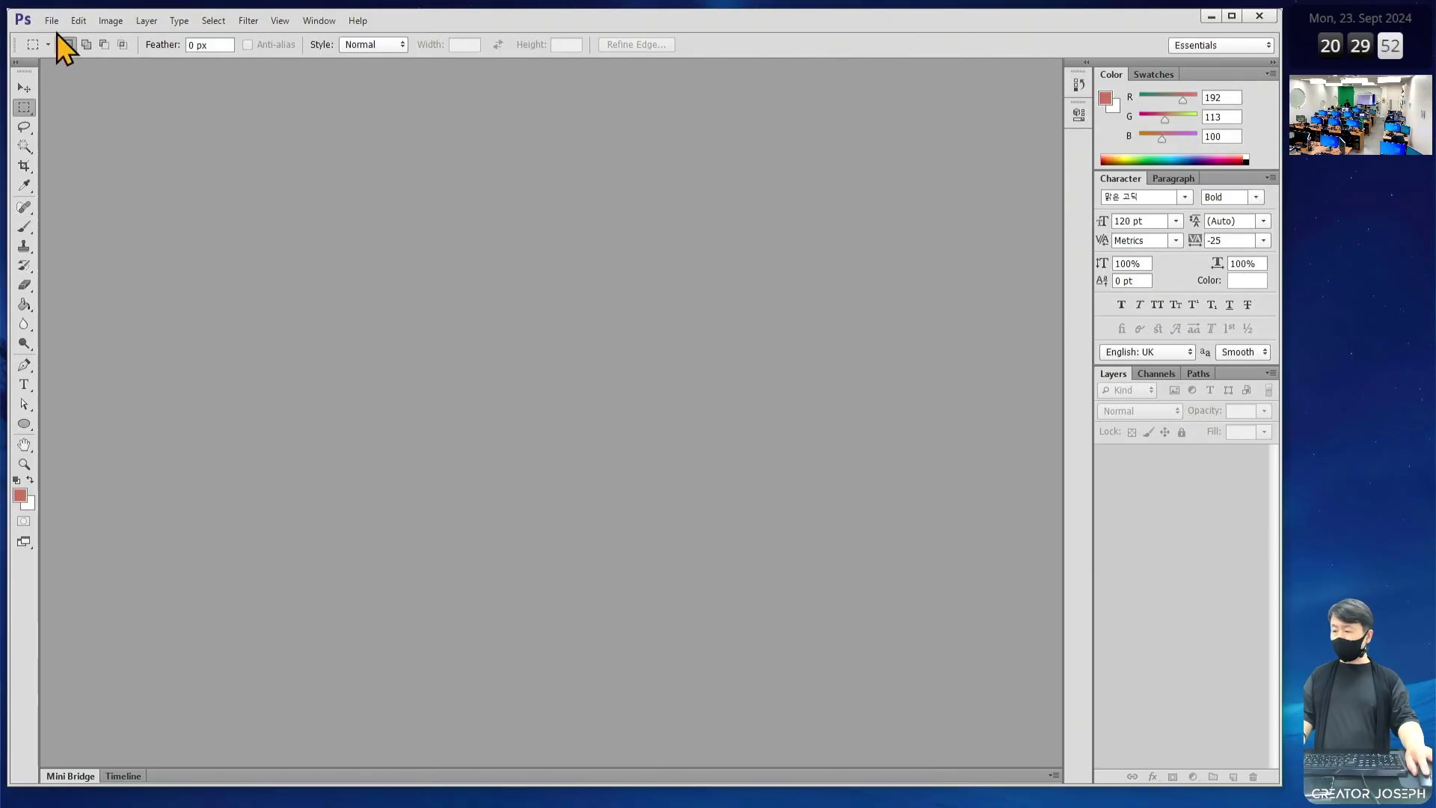
{"action": "left_click", "coordinate": [52, 21]}
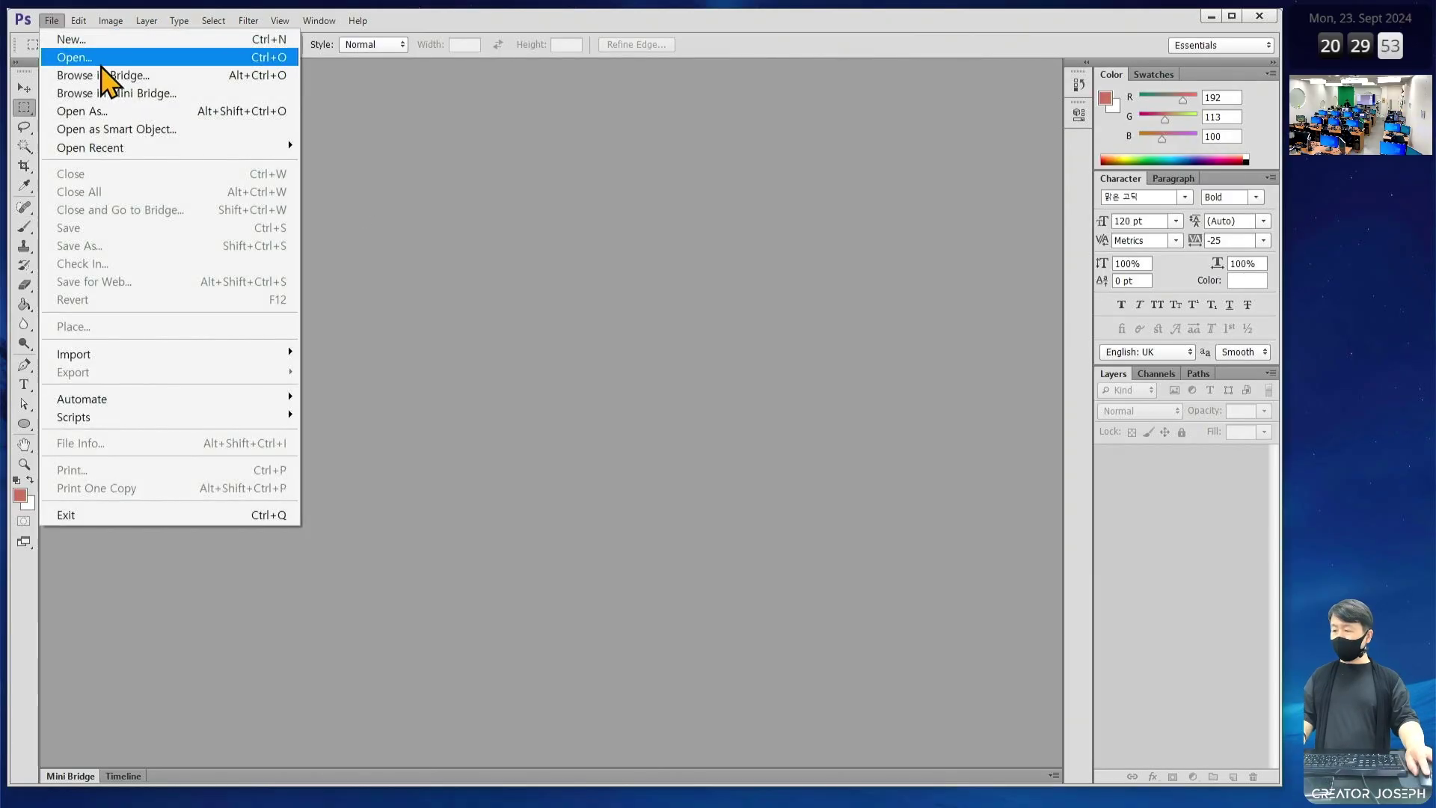
{"action": "left_click", "coordinate": [102, 60]}
{"action": "left_click", "coordinate": [873, 227]}
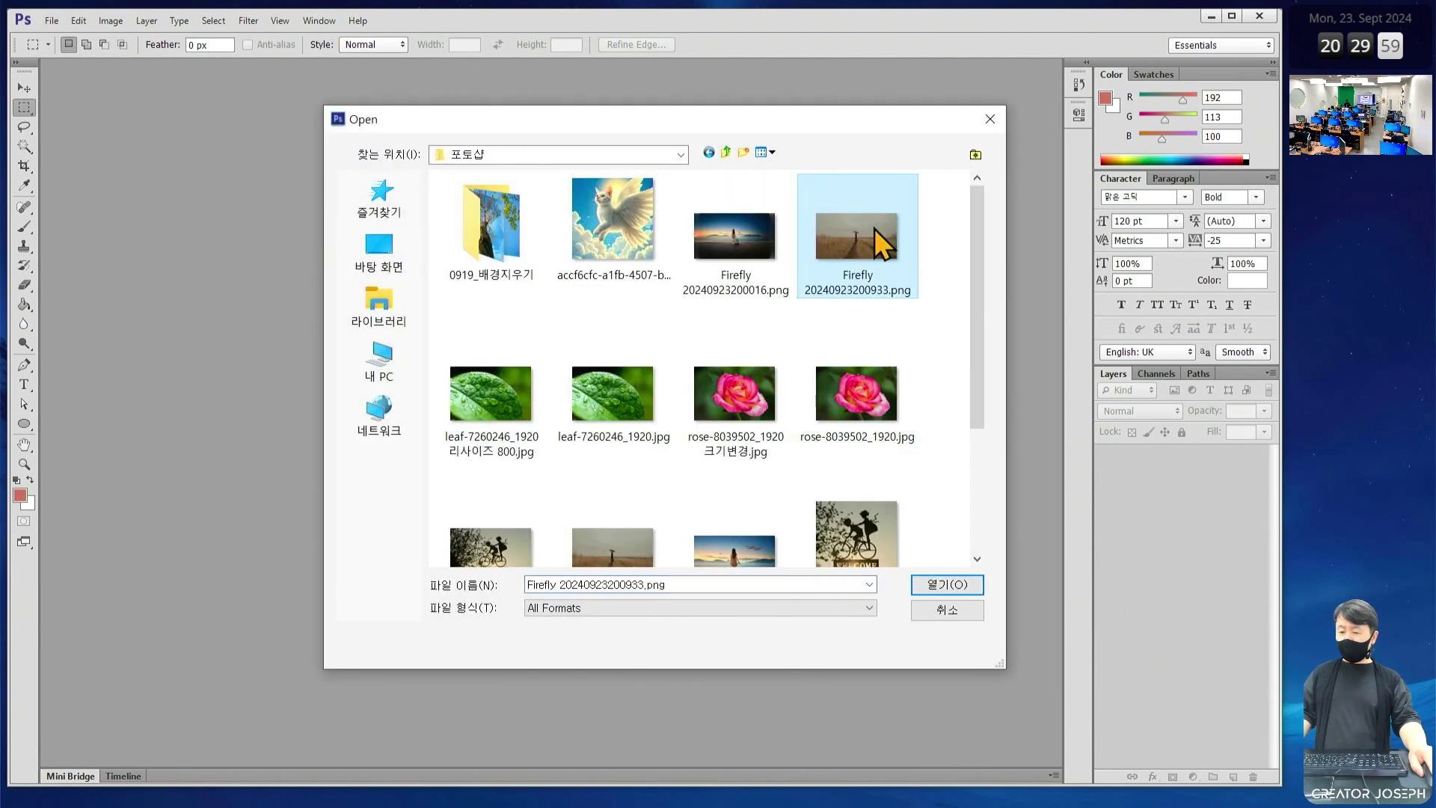
{"action": "double_click", "coordinate": [873, 227]}
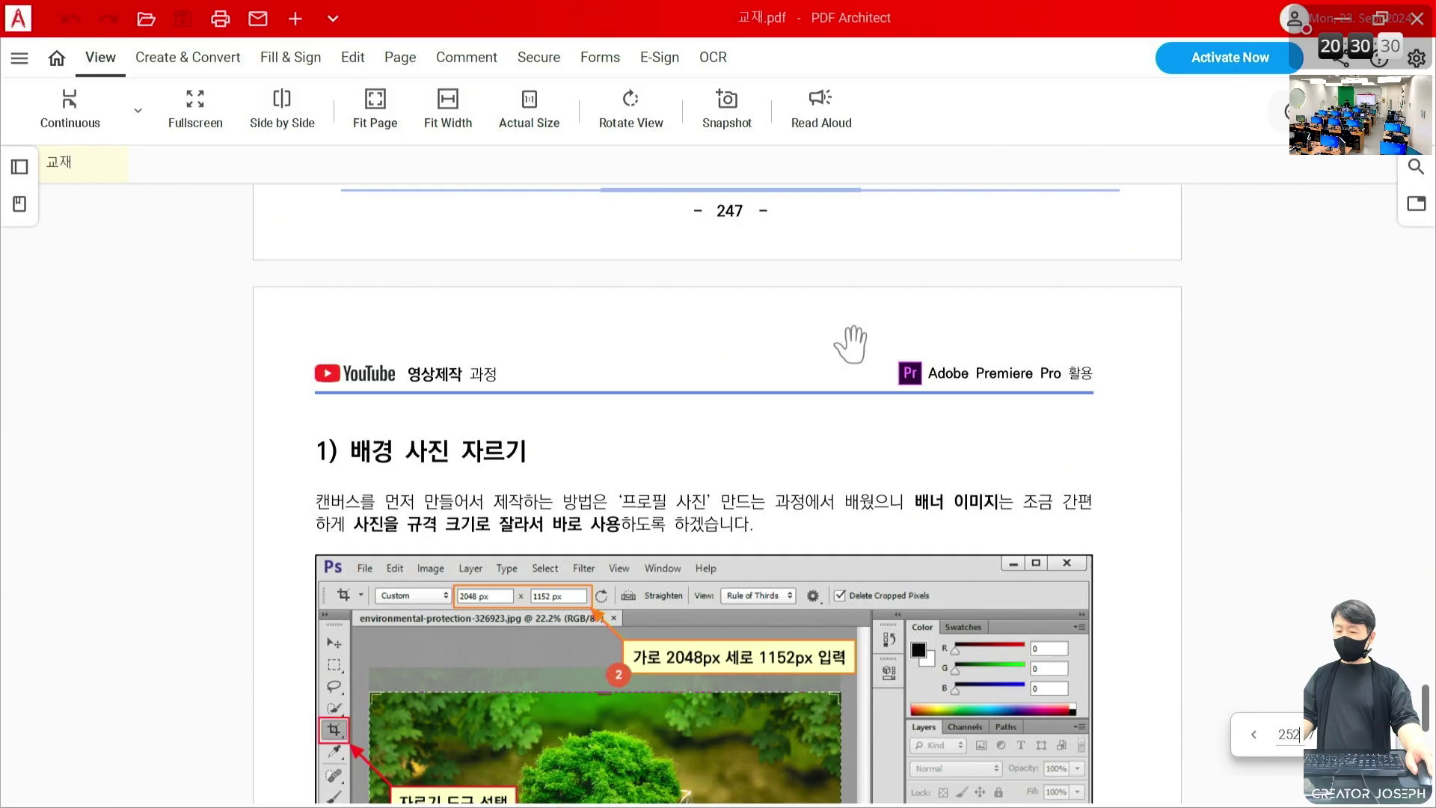
- Return to the textbook PDF and examine the background-cropping figure, covering the Crop tool and the 2048 px by 1152 px size entry
{"action": "scroll", "coordinate": [852, 344], "scroll_direction": "down", "scroll_amount": 5}
{"action": "scroll", "coordinate": [853, 344], "scroll_direction": "up", "scroll_amount": 1}
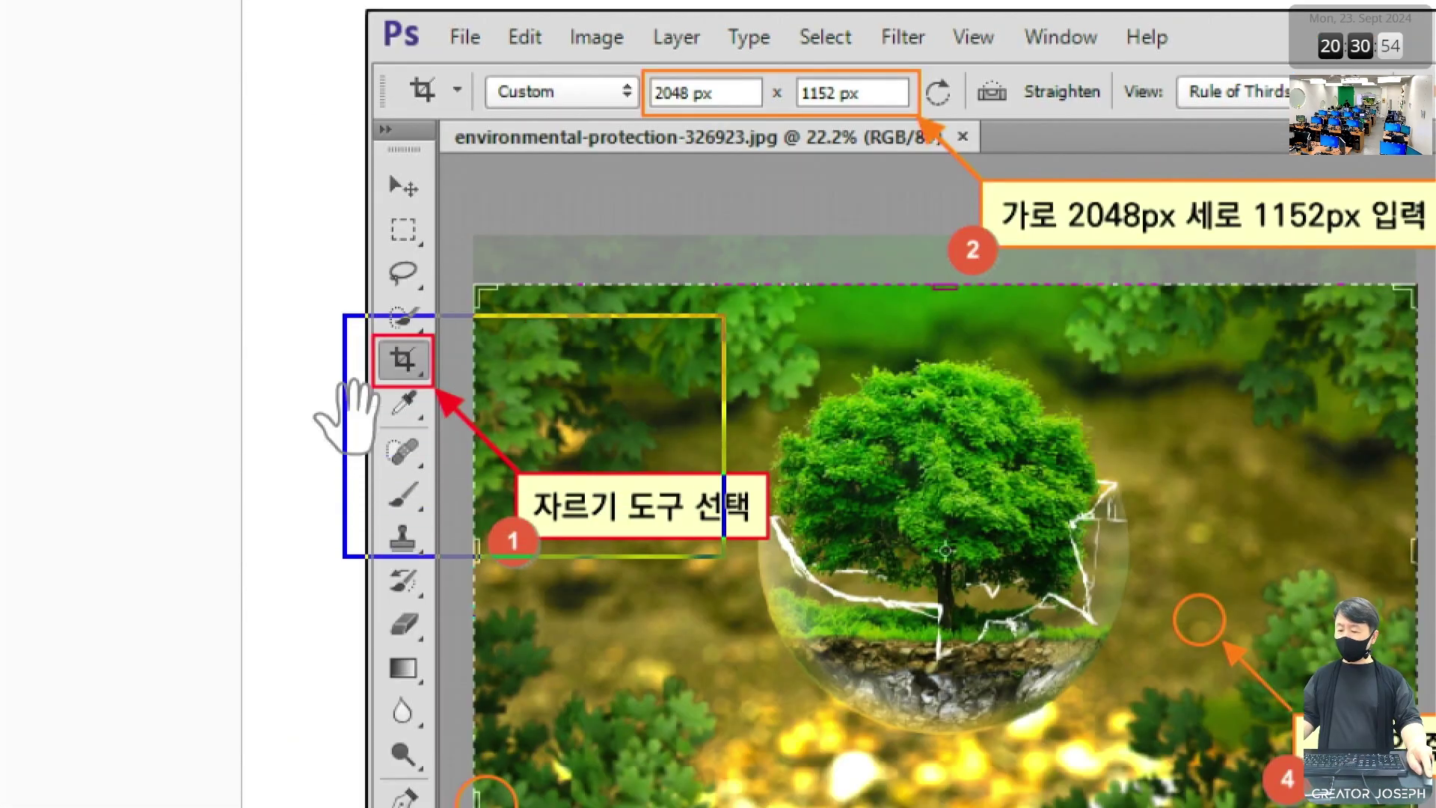
{"action": "mouse_move", "coordinate": [563, 429]}
{"action": "left_mouse_down"}
{"action": "mouse_move", "coordinate": [590, 452]}
{"action": "mouse_move", "coordinate": [599, 430]}
{"action": "left_mouse_up"}
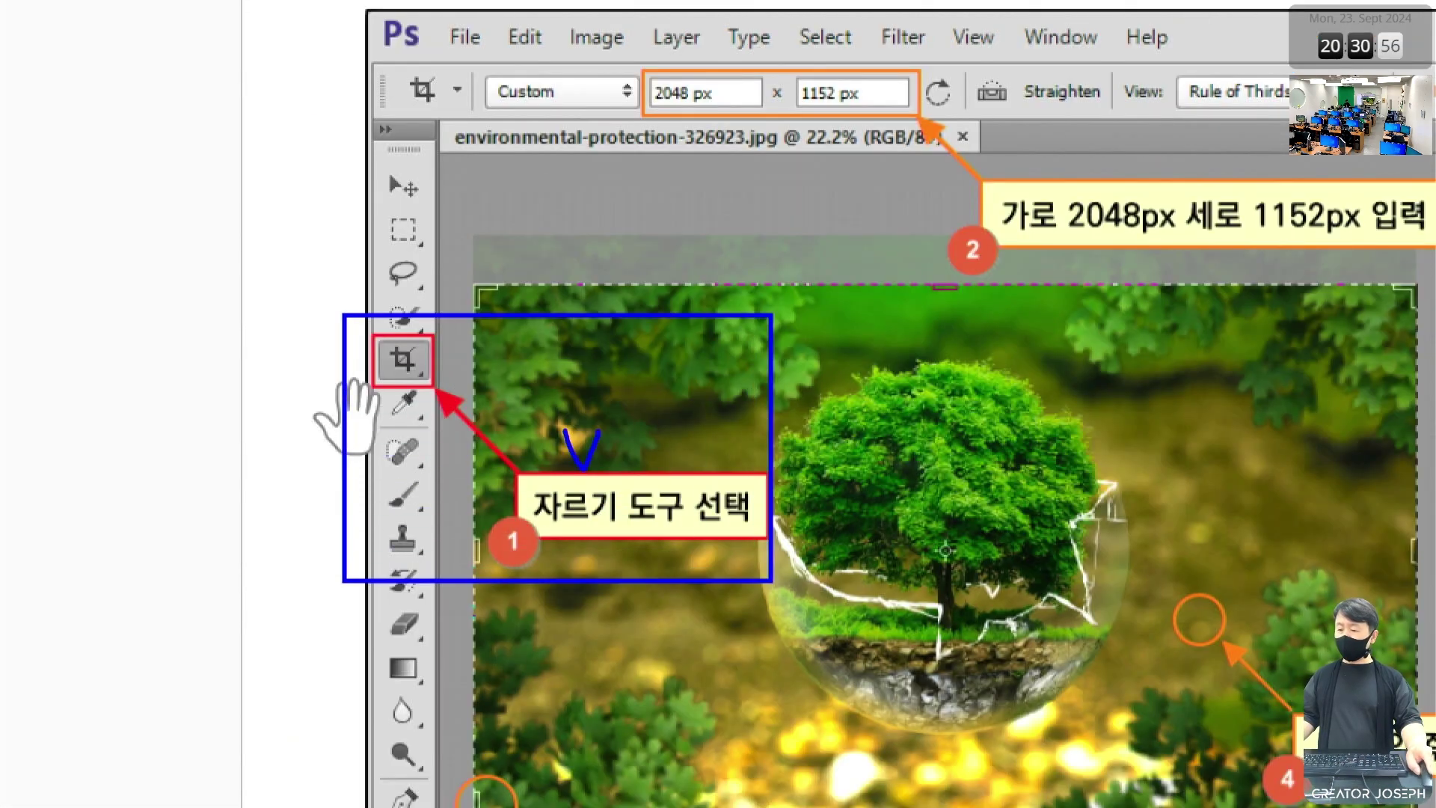
{"action": "mouse_move", "coordinate": [634, 49]}
{"action": "left_mouse_down"}
{"action": "mouse_move", "coordinate": [637, 66]}
{"action": "mouse_move", "coordinate": [830, 119]}
{"action": "mouse_move", "coordinate": [968, 131]}
{"action": "mouse_move", "coordinate": [1014, 188]}
{"action": "left_mouse_up"}
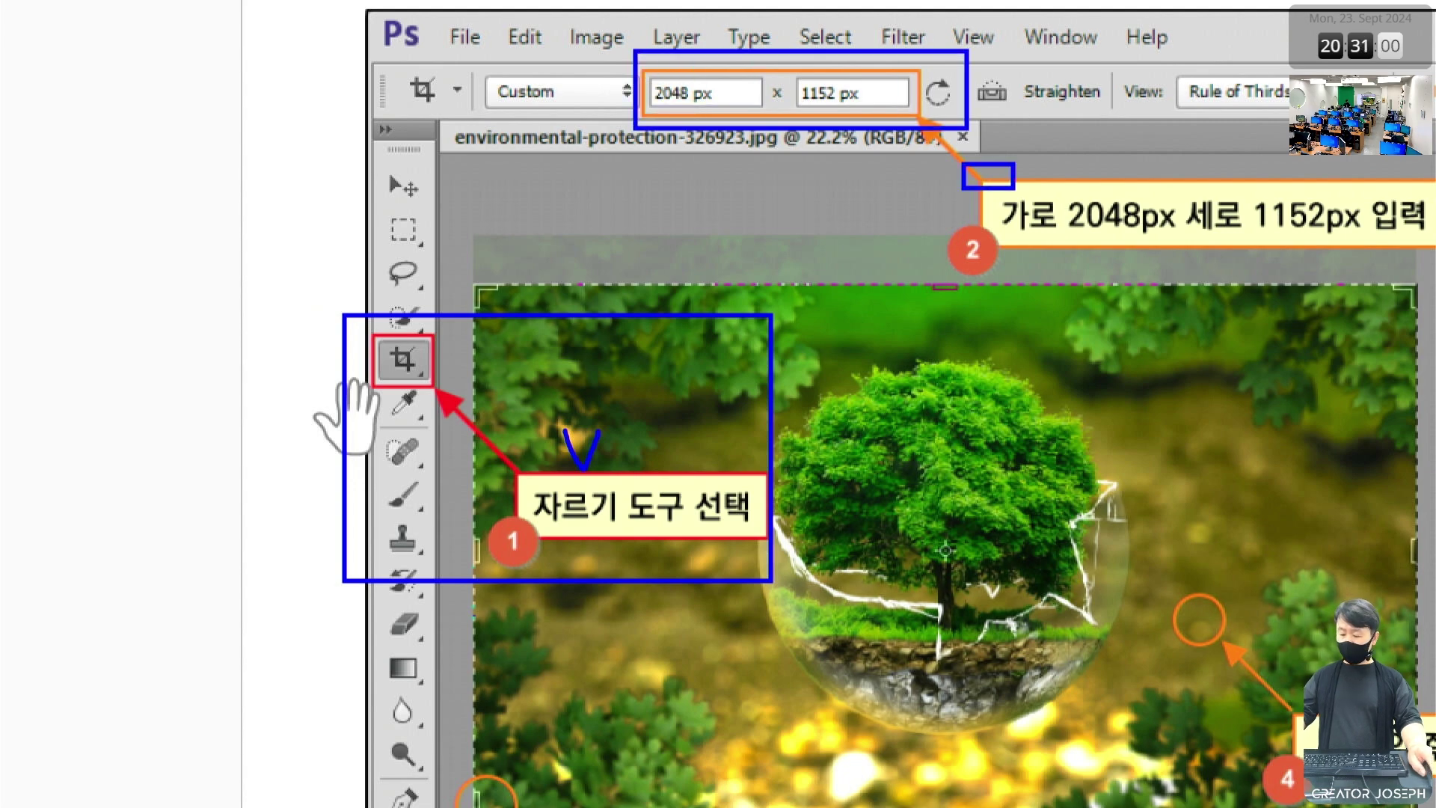
- Examine the textbook's crop figure for resizing the crop area from its corners and repositioning it from inside
{"action": "key", "text": "Escape"}
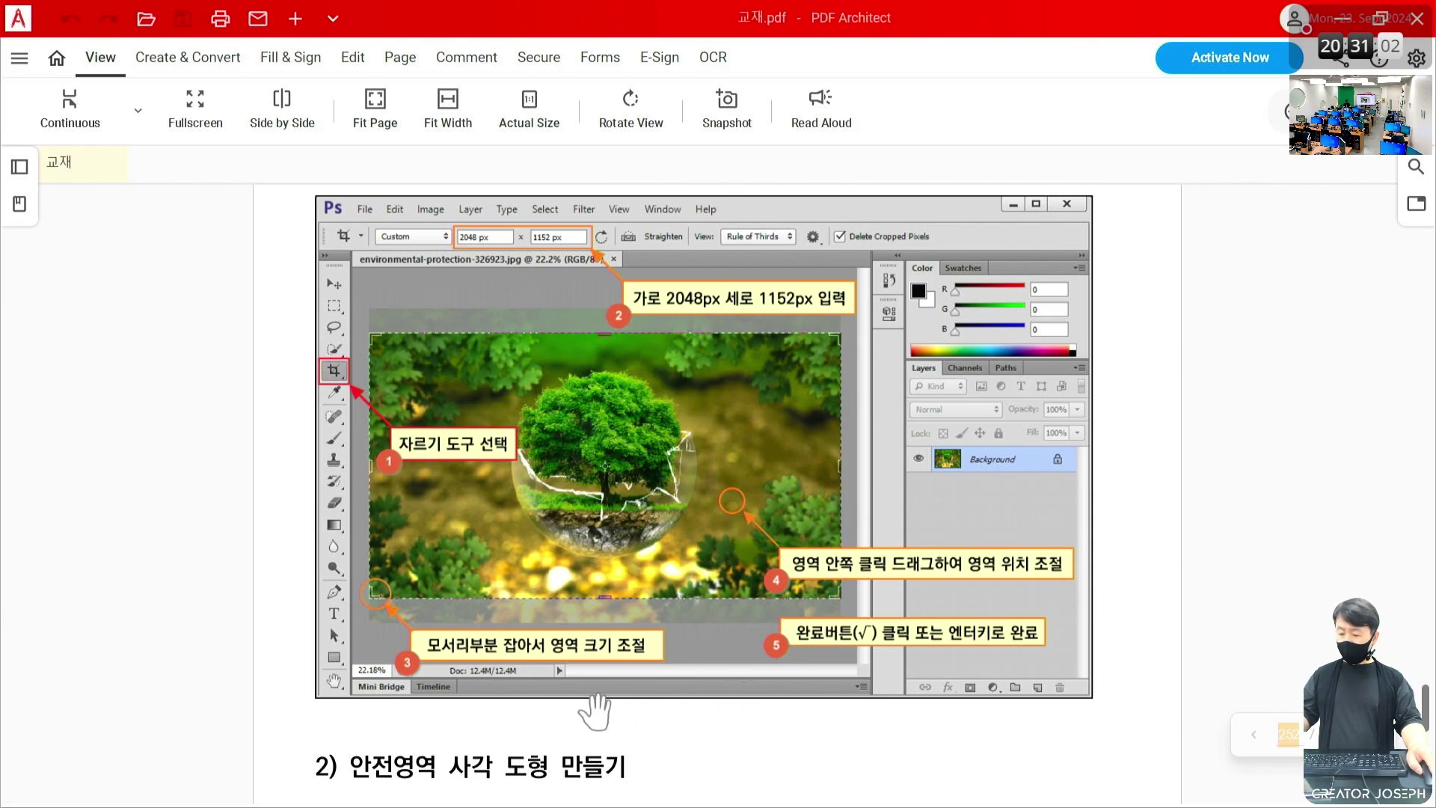
{"action": "key", "text": "ctrl+1"}
{"action": "mouse_move", "coordinate": [321, 428]}
{"action": "left_mouse_down"}
{"action": "mouse_move", "coordinate": [587, 561]}
{"action": "mouse_move", "coordinate": [992, 655]}
{"action": "left_mouse_up"}
{"action": "mouse_move", "coordinate": [576, 515]}
{"action": "left_mouse_down"}
{"action": "mouse_move", "coordinate": [593, 567]}
{"action": "mouse_move", "coordinate": [622, 518]}
{"action": "left_mouse_up"}
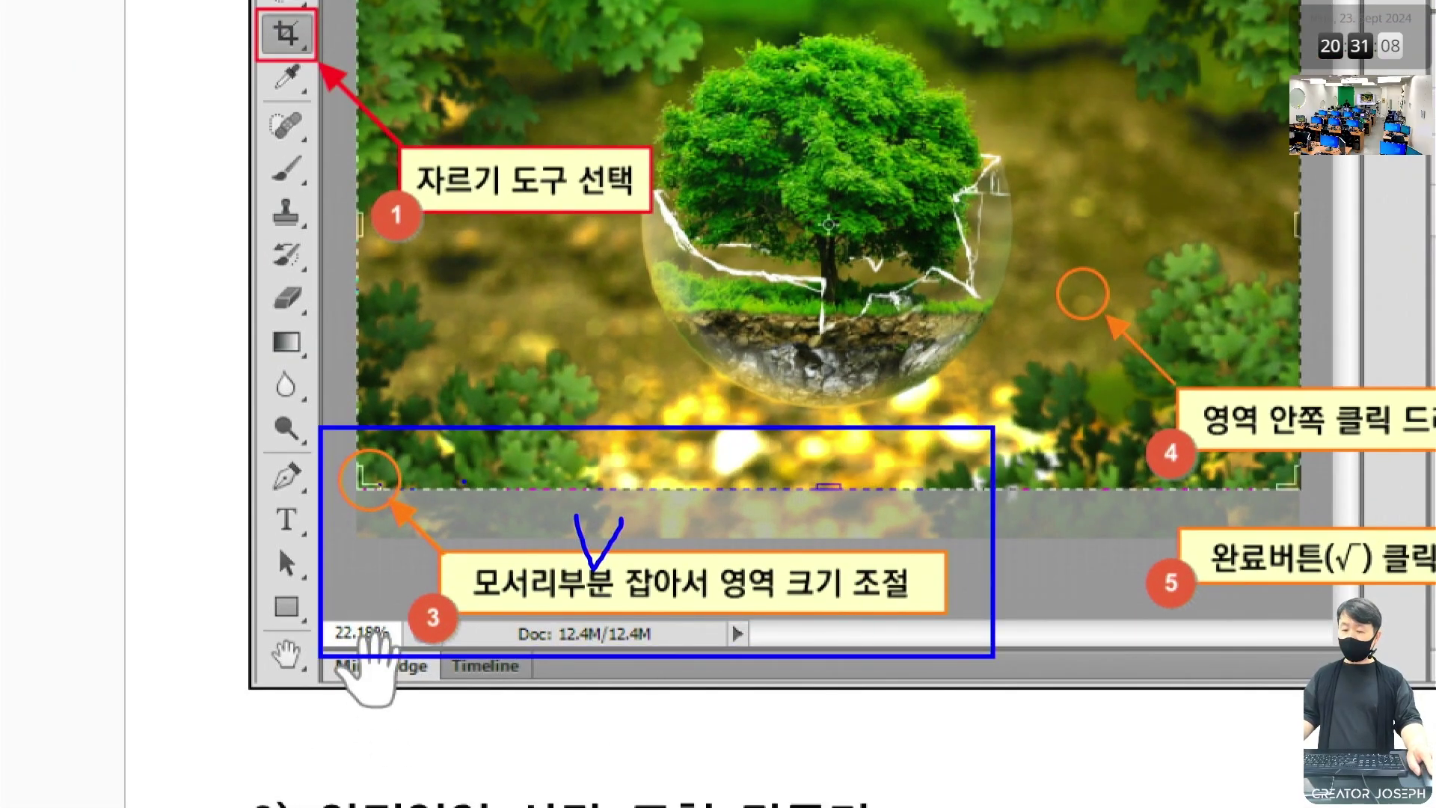
{"action": "mouse_move", "coordinate": [1178, 280]}
{"action": "left_mouse_down"}
{"action": "mouse_move", "coordinate": [965, 322]}
{"action": "mouse_move", "coordinate": [1107, 346]}
{"action": "mouse_move", "coordinate": [1040, 278]}
{"action": "mouse_move", "coordinate": [1114, 306]}
{"action": "left_mouse_up"}
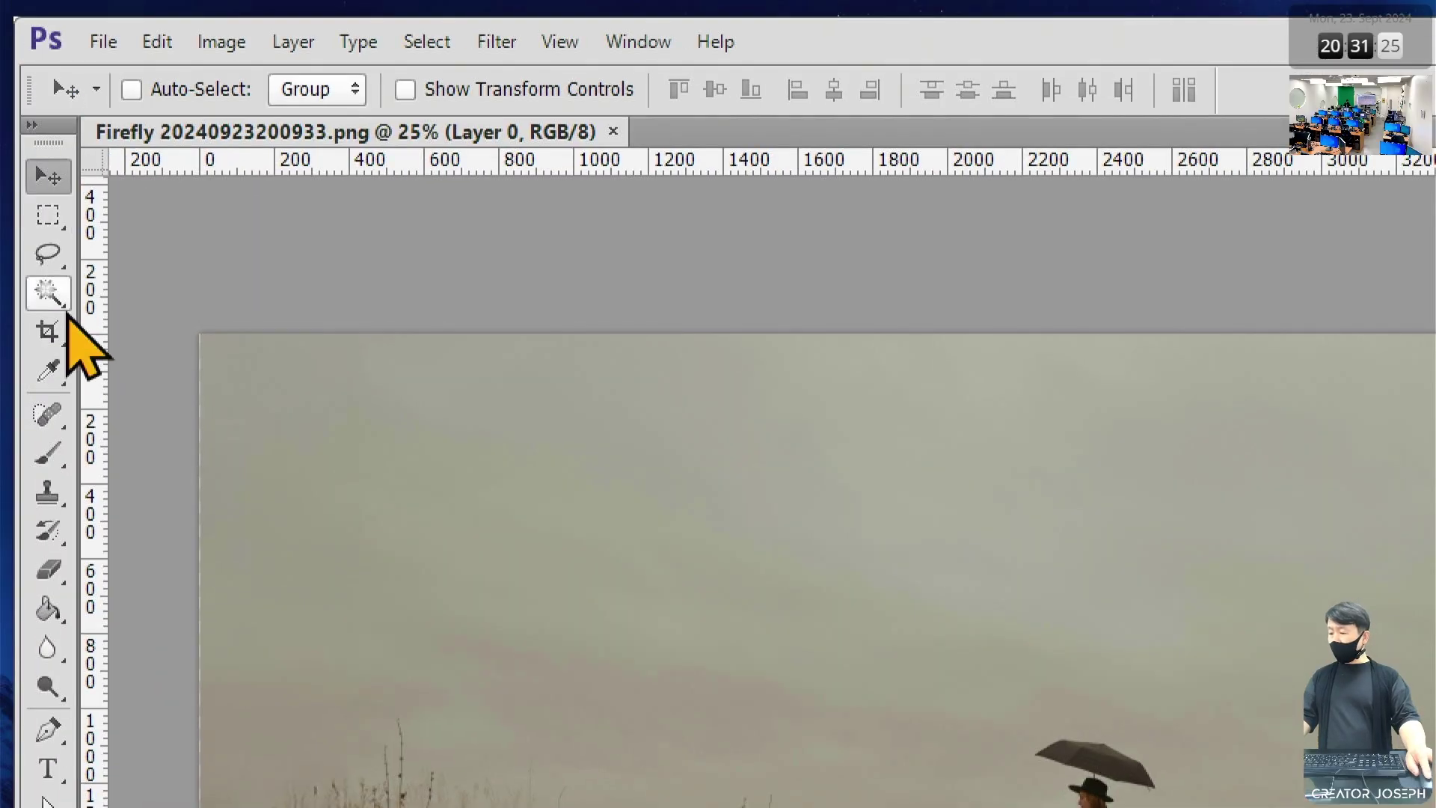
- In Photoshop, set the Crop tool to 2048 px wide by 1152 px high for the Firefly field photo
{"action": "left_click", "coordinate": [47, 331]}
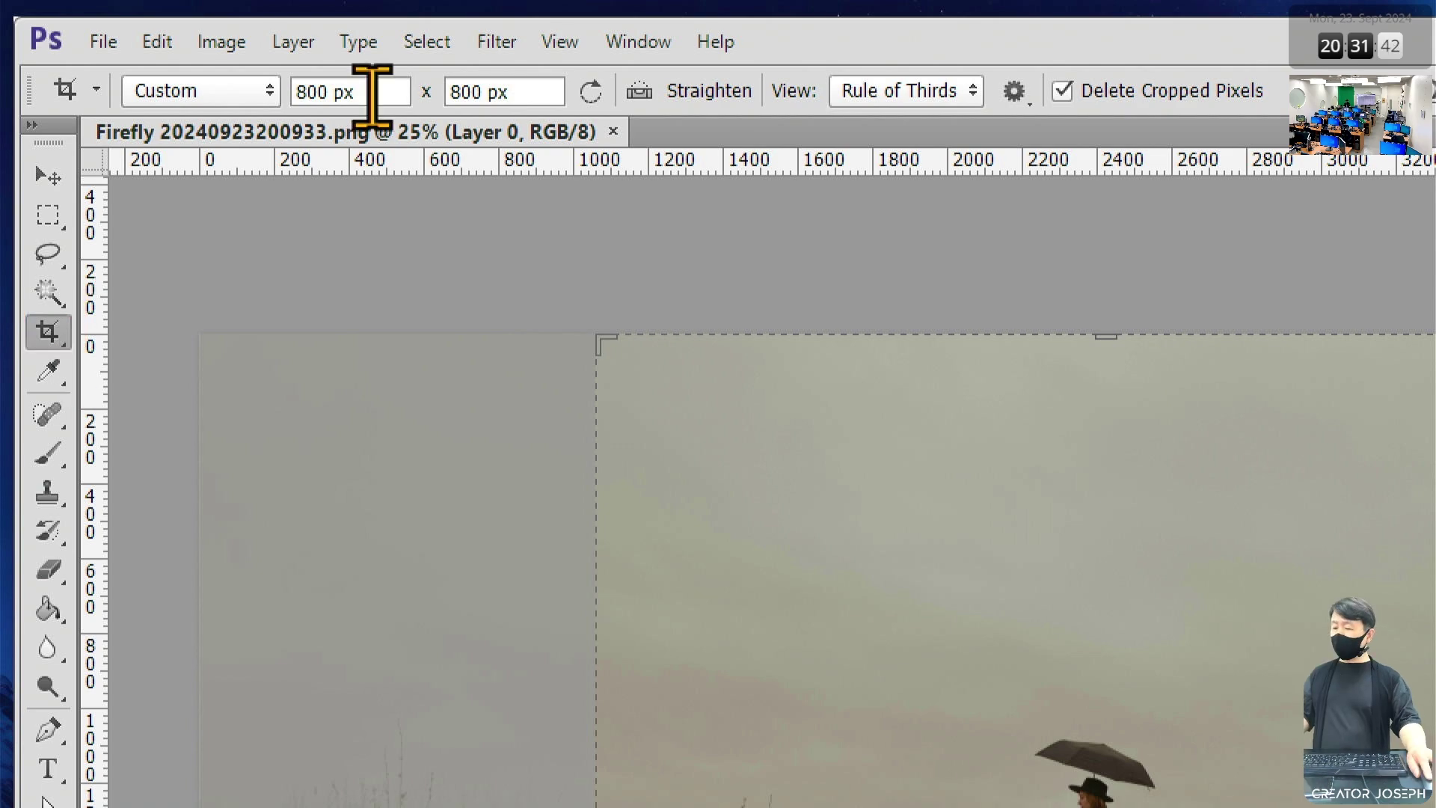
{"action": "left_click_drag", "start_coordinate": [369, 94], "coordinate": [279, 114]}
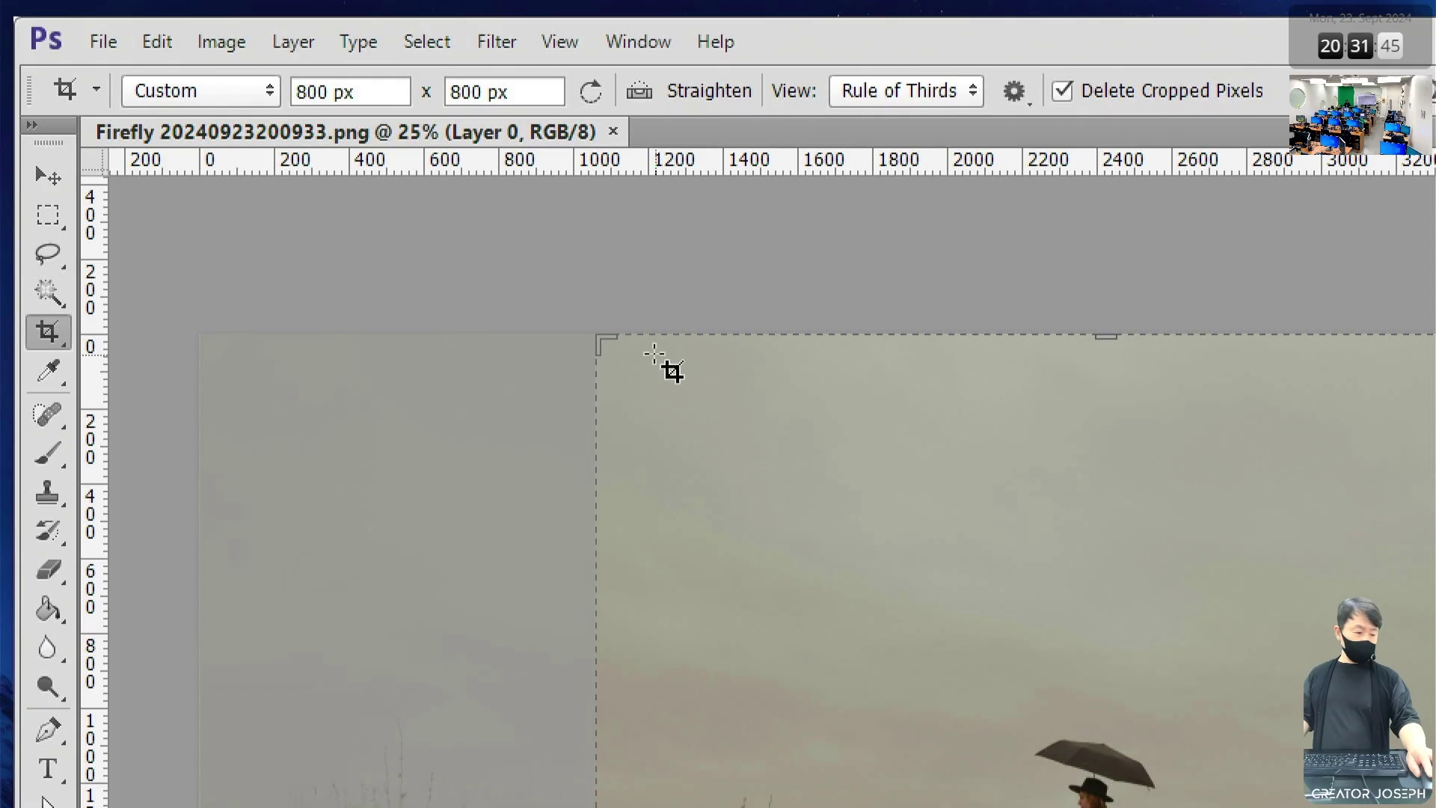
{"action": "left_click", "coordinate": [350, 91]}
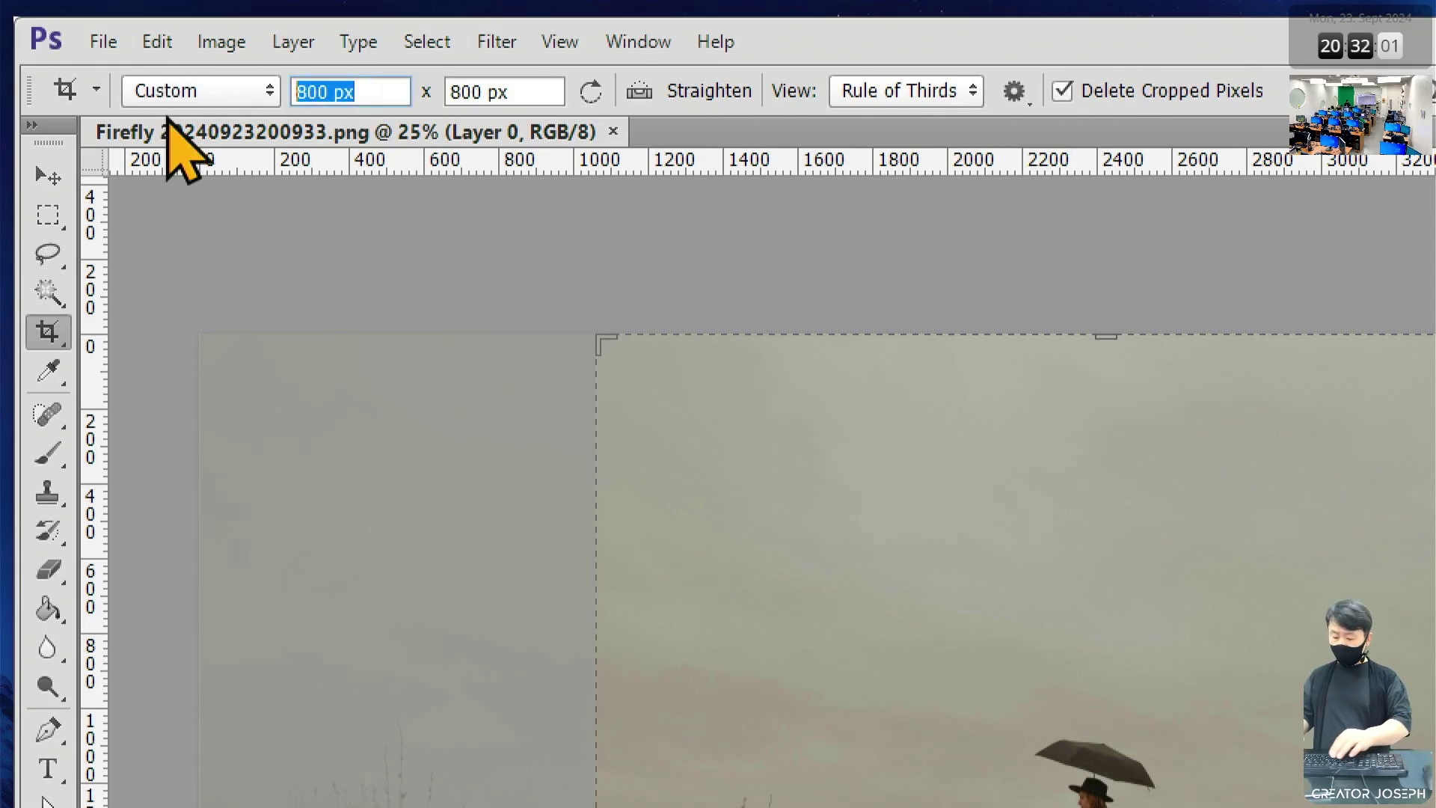
{"action": "type", "text": "2048px"}
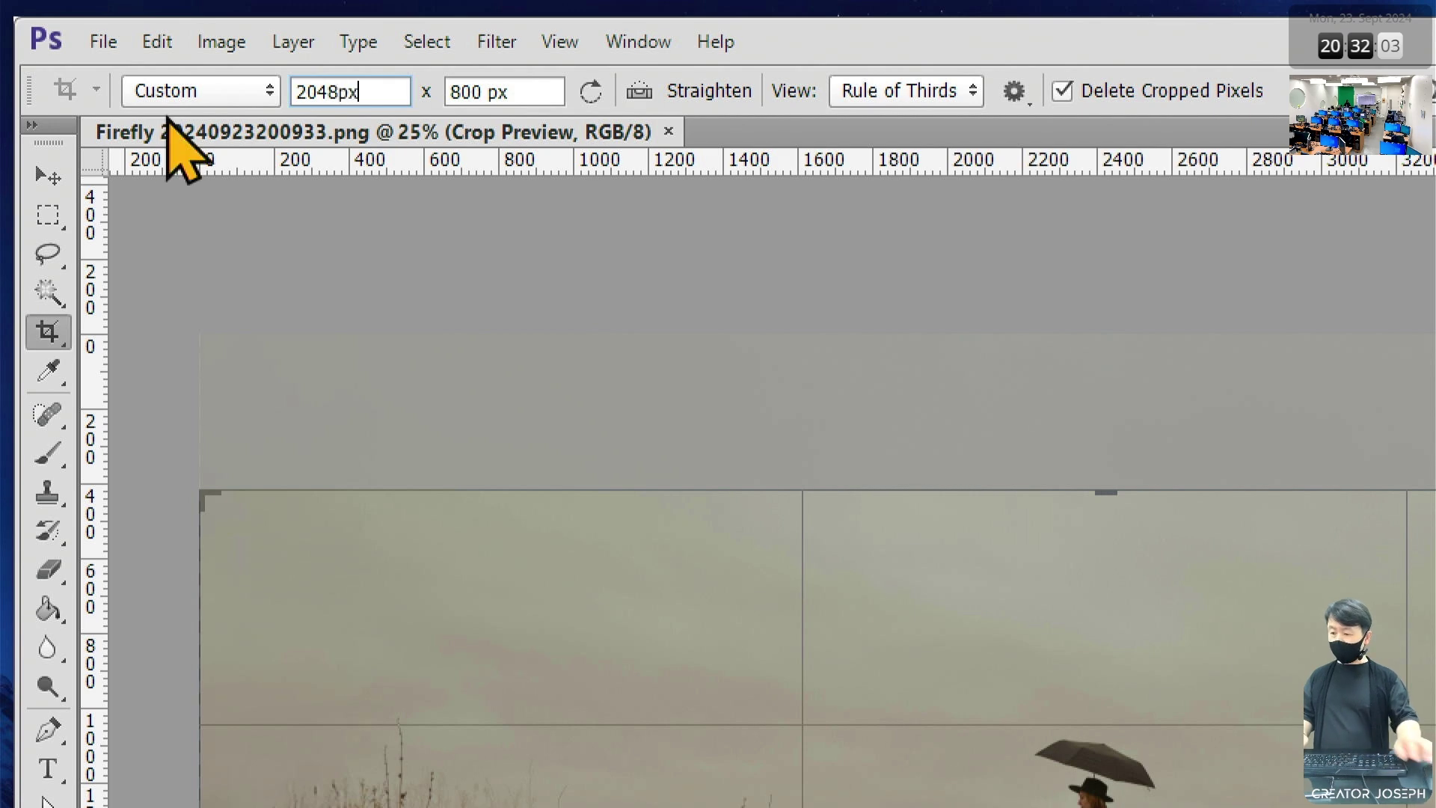
{"action": "left_click", "coordinate": [532, 89]}
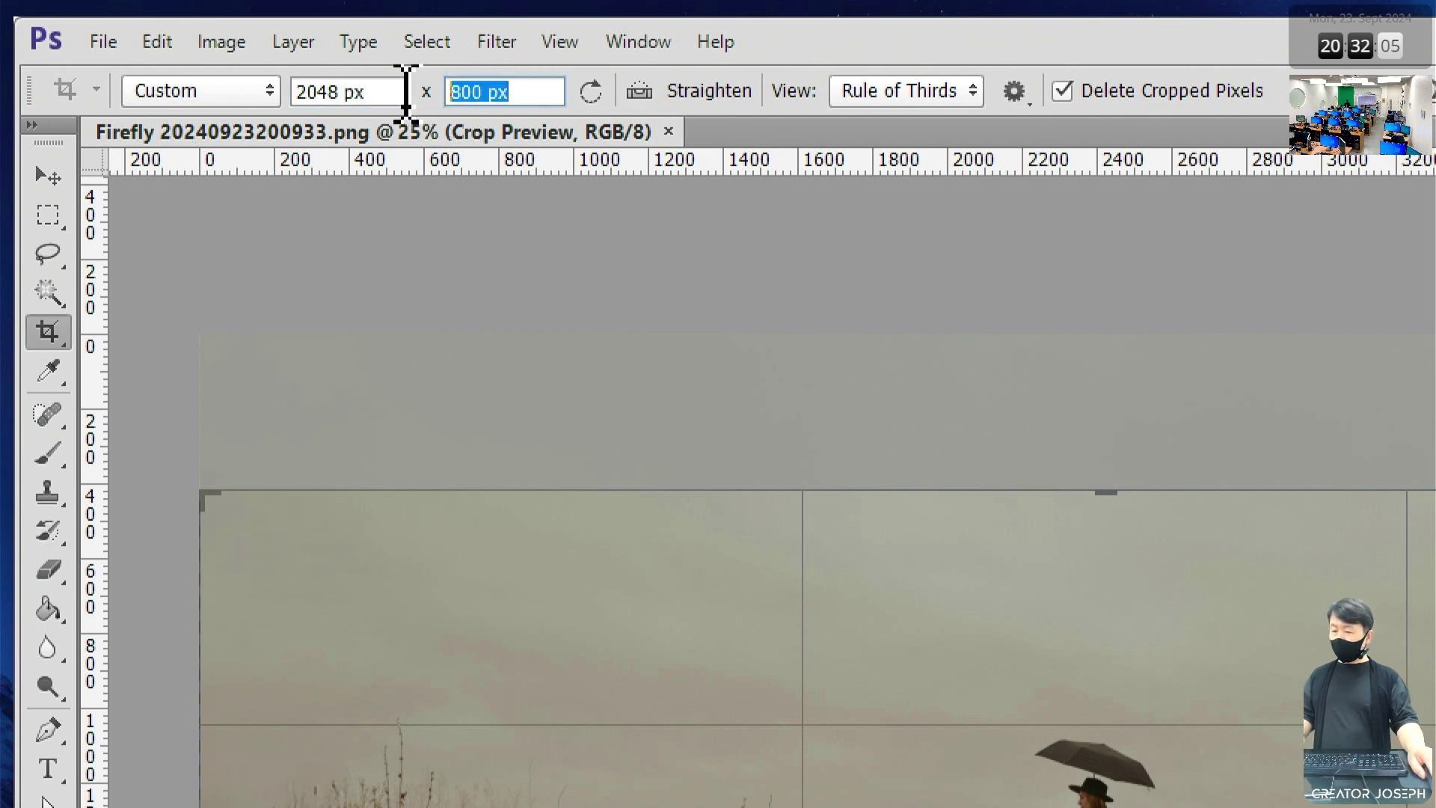
{"action": "type", "text": "1152p"}
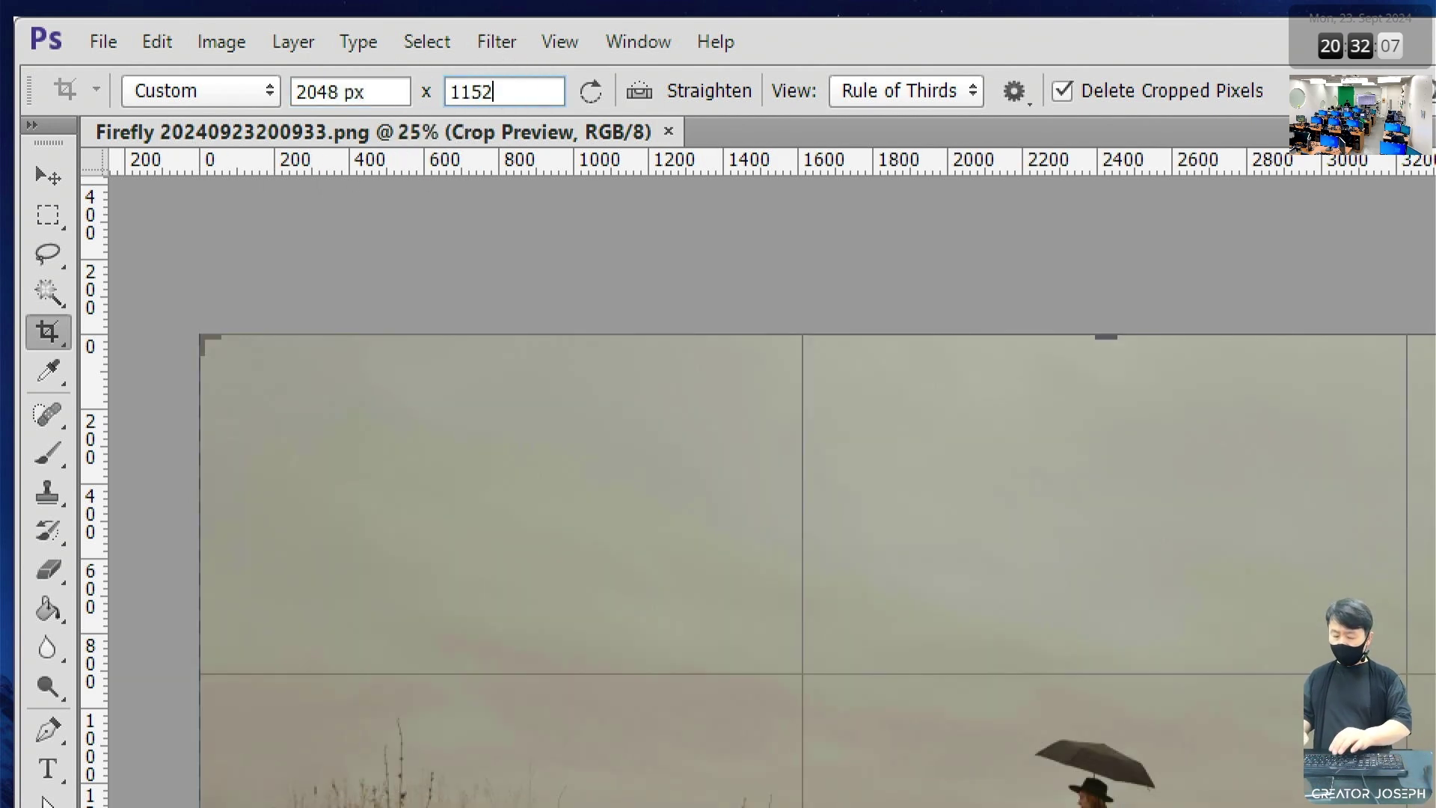
{"action": "type", "text": "x"}
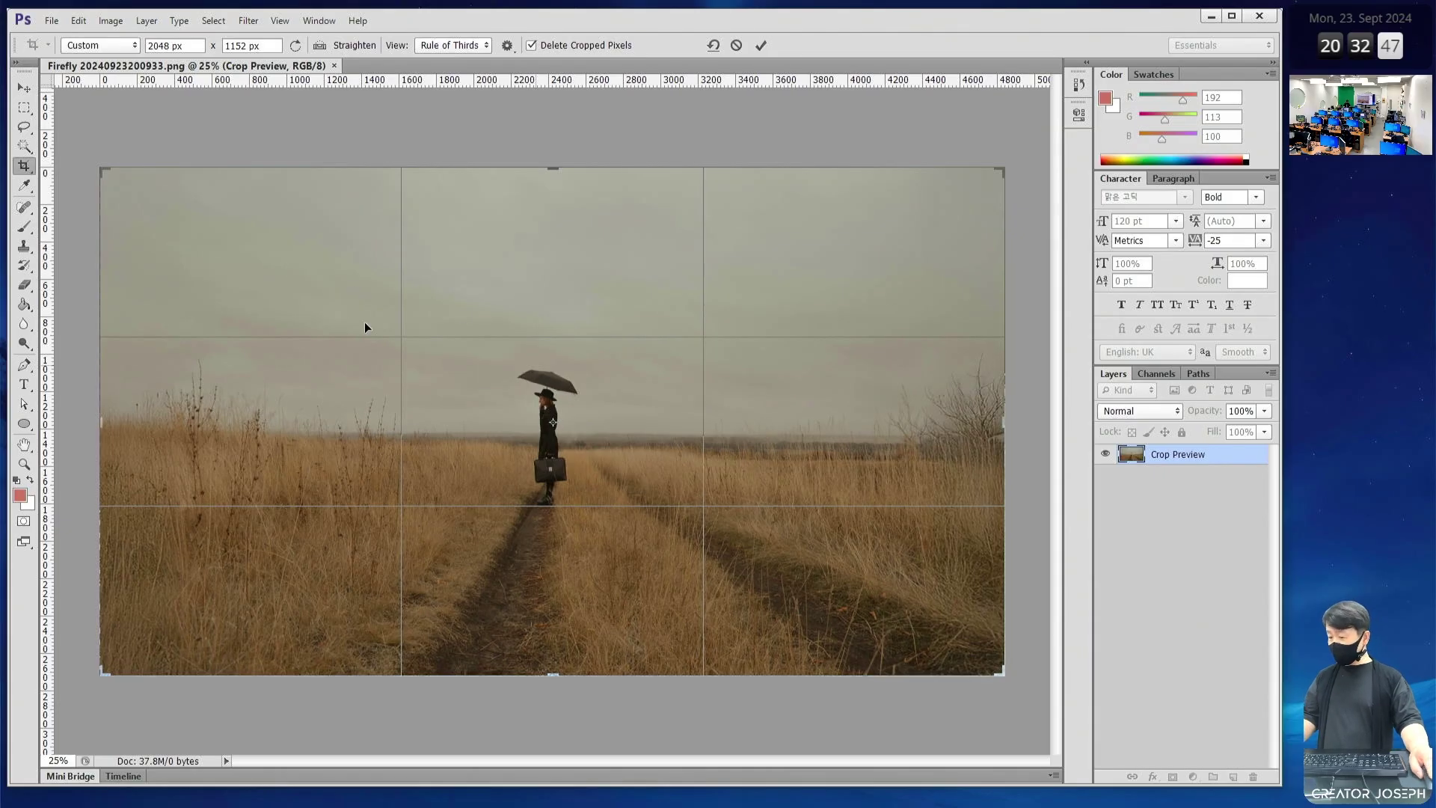
- Apply the crop to the field photo and switch to the Move tool
{"action": "key", "text": "ctrl"}
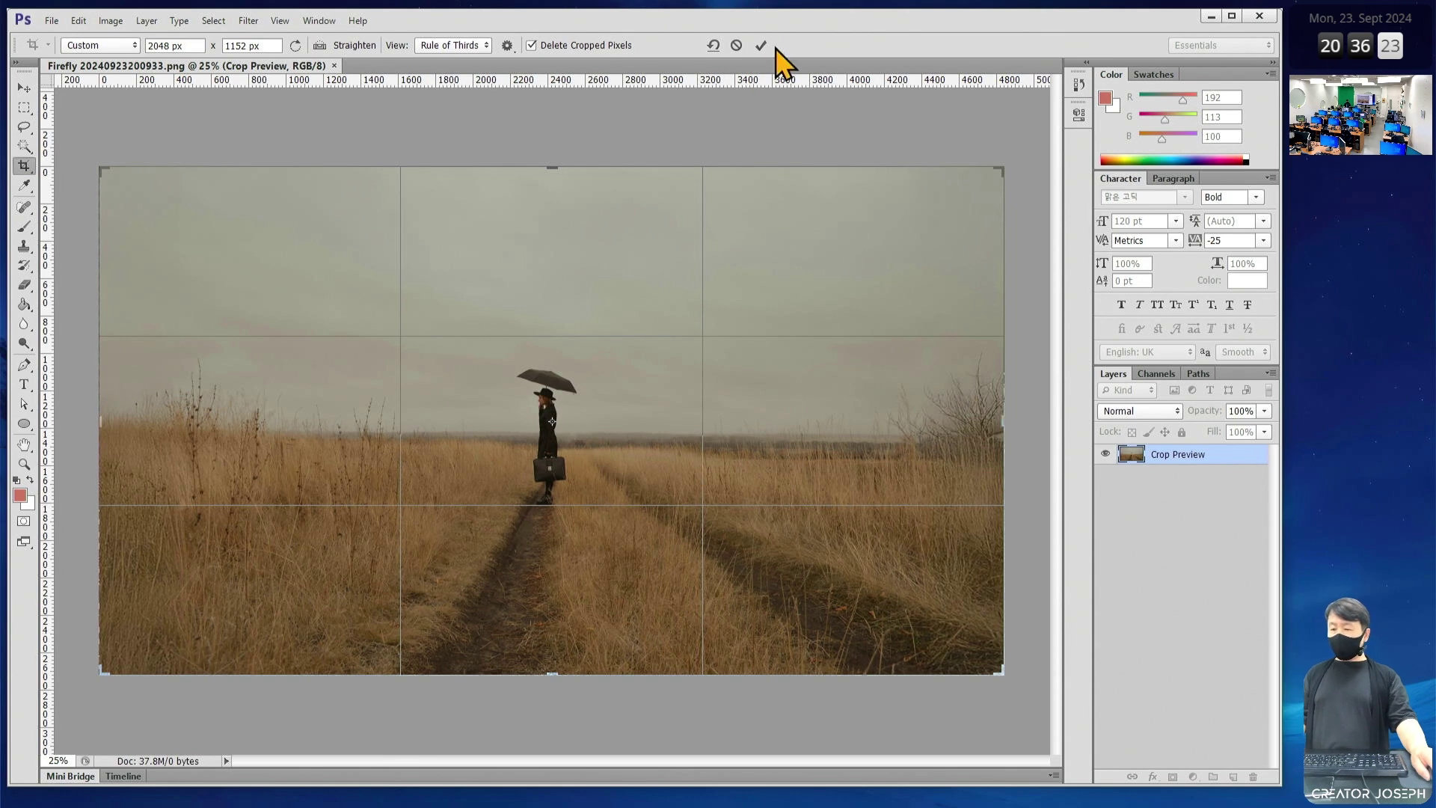
{"action": "left_click", "coordinate": [760, 44]}
{"action": "key", "text": "v"}
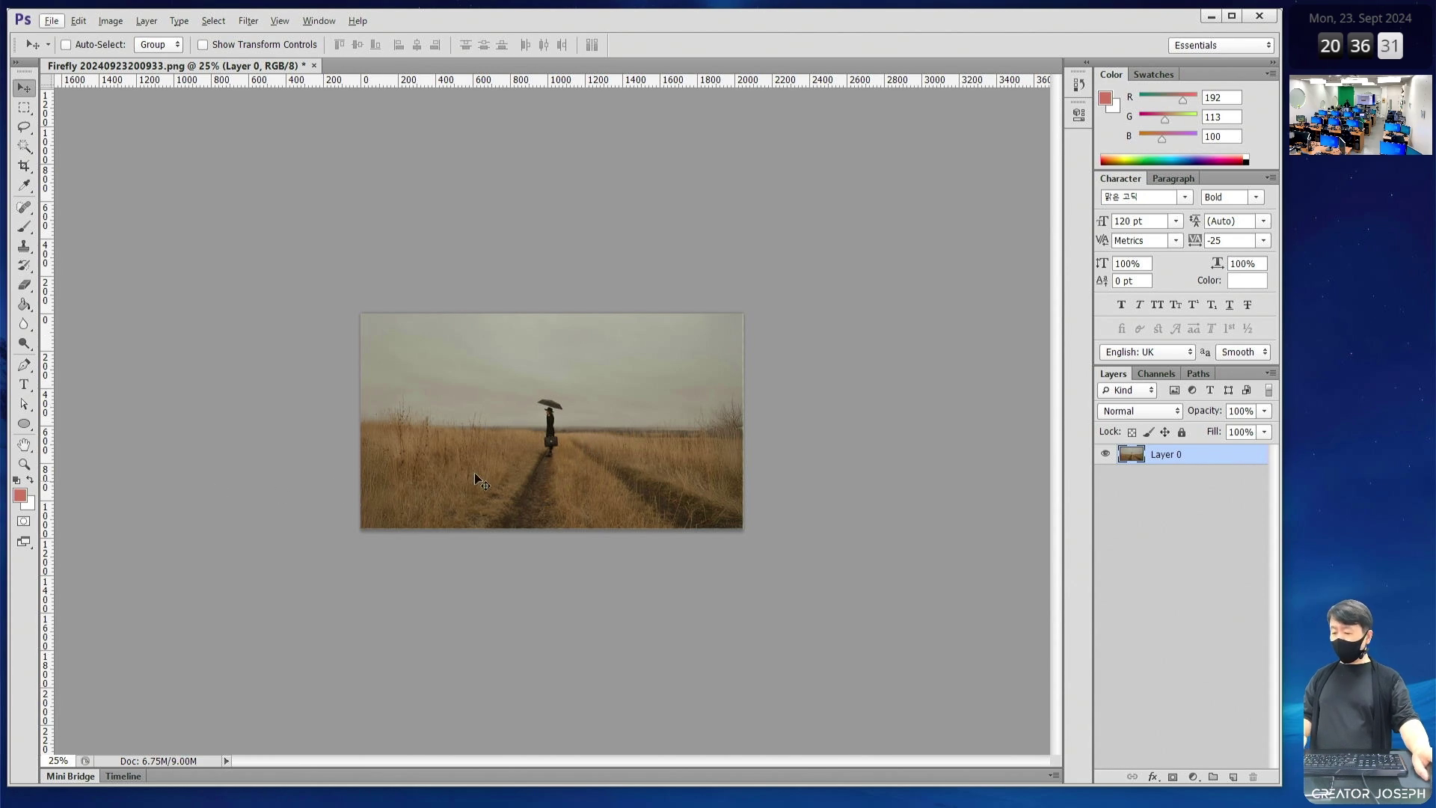
{"action": "scroll", "coordinate": [519, 447], "scroll_direction": "up", "scroll_amount": 2}
{"action": "scroll", "coordinate": [521, 451], "scroll_direction": "up", "scroll_amount": 3}
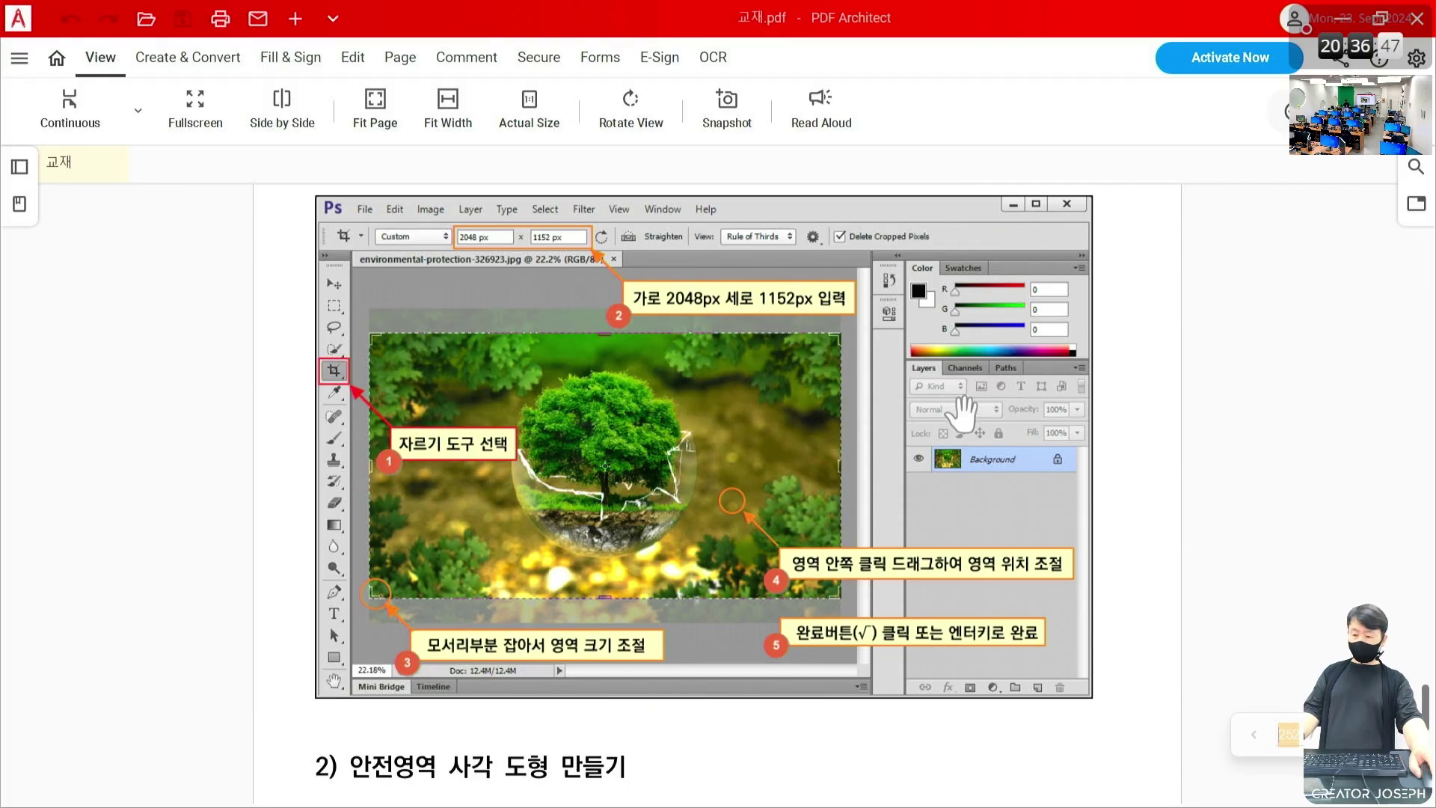
- Switch to the textbook PDF and review section 2) 안전영역 사각 도형 만들기 on page 248
{"action": "scroll", "coordinate": [960, 415], "scroll_direction": "down", "scroll_amount": 6}
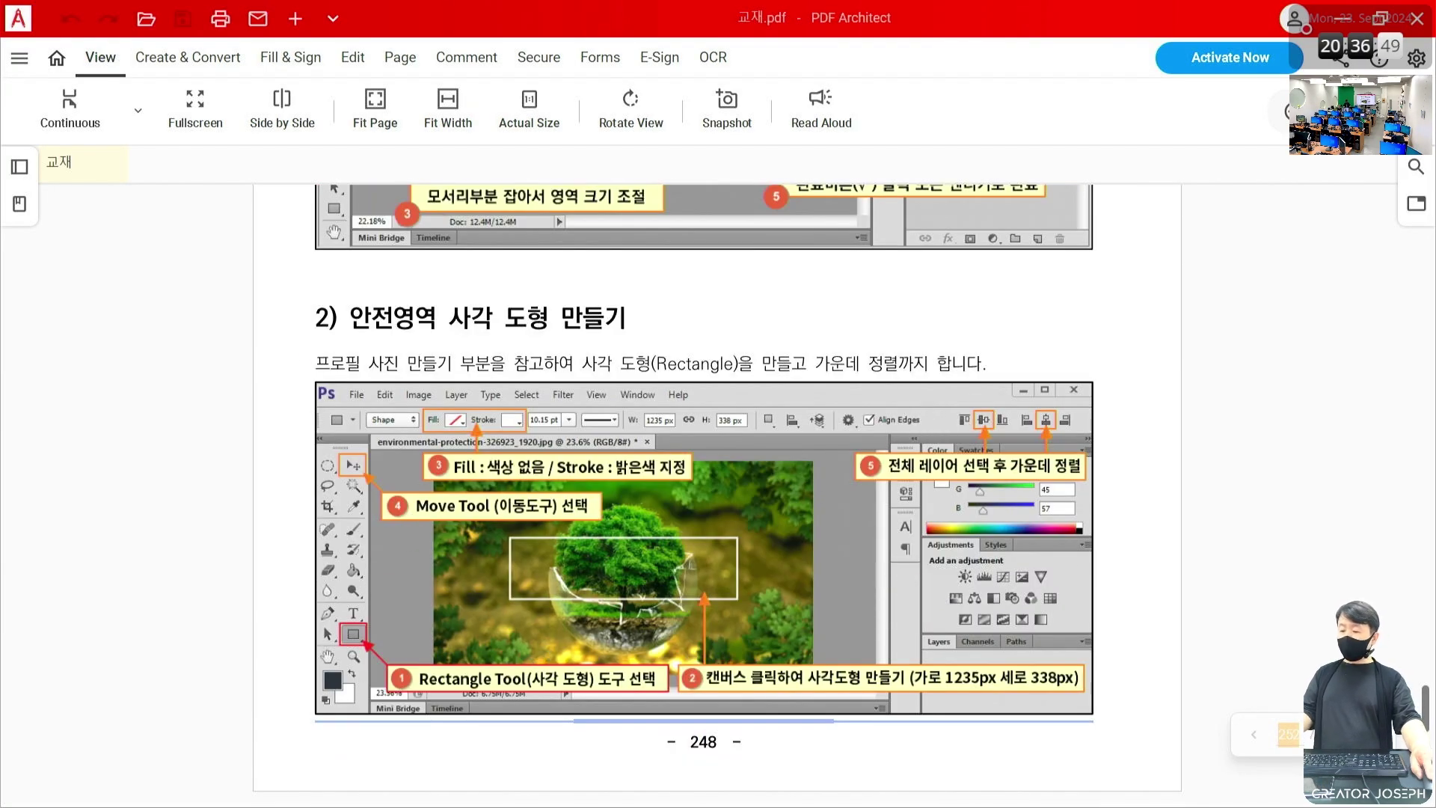
{"action": "mouse_move", "coordinate": [288, 267]}
{"action": "left_mouse_down"}
{"action": "mouse_move", "coordinate": [916, 667]}
{"action": "mouse_move", "coordinate": [1120, 760]}
{"action": "left_mouse_up"}
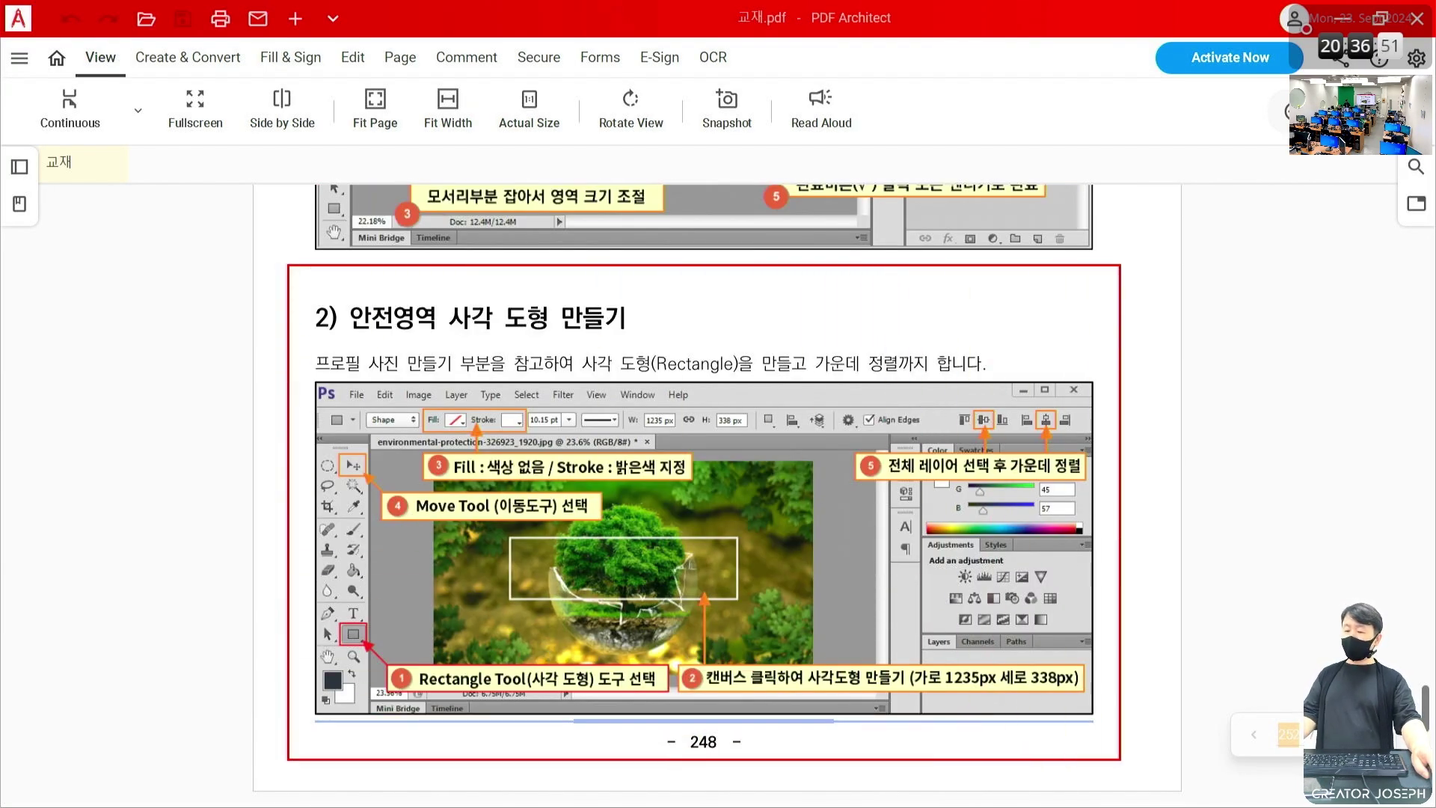
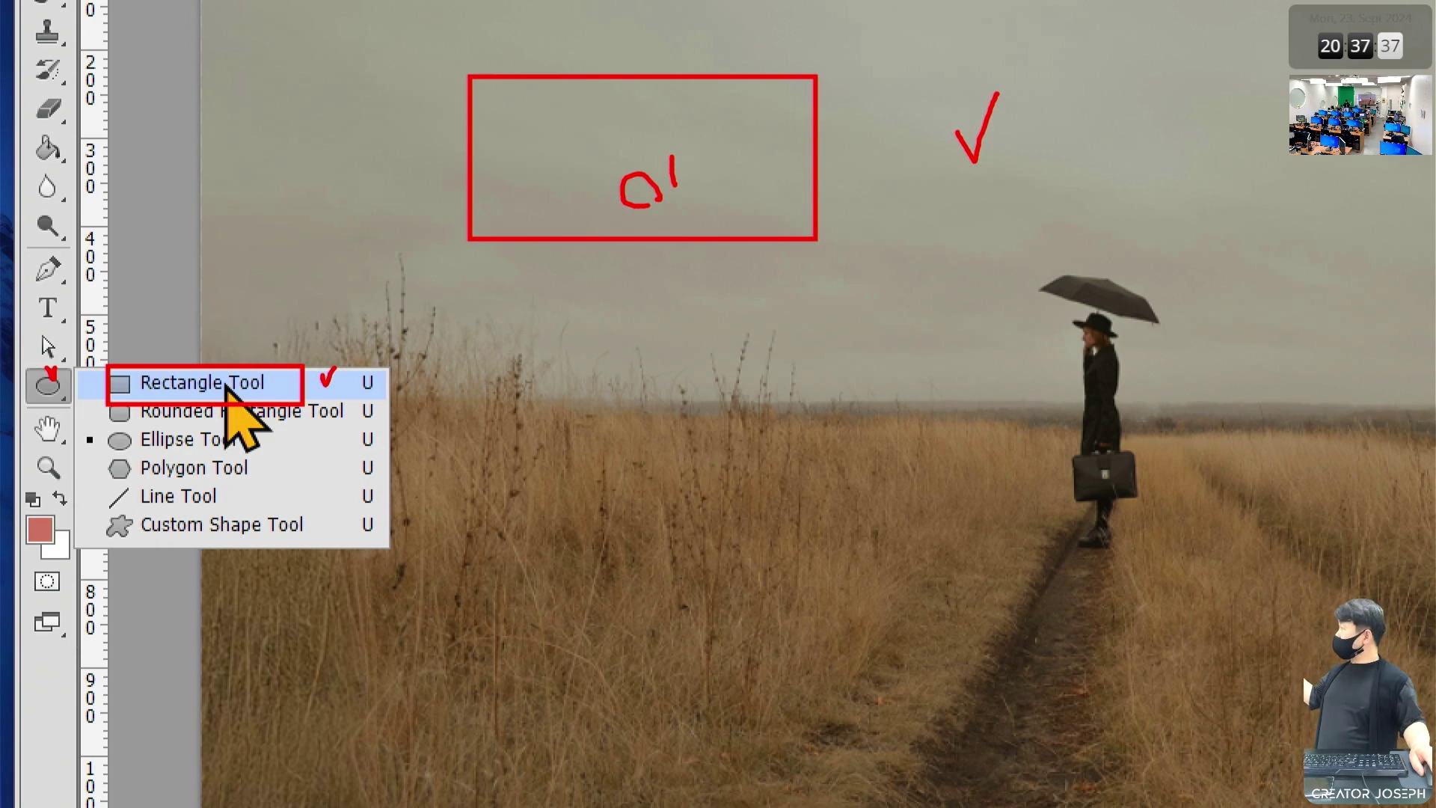
- In Photoshop, create a rectangle shape 1235 px wide and 338 px high on the canvas using the Rectangle Tool
{"action": "key", "text": "Escape"}
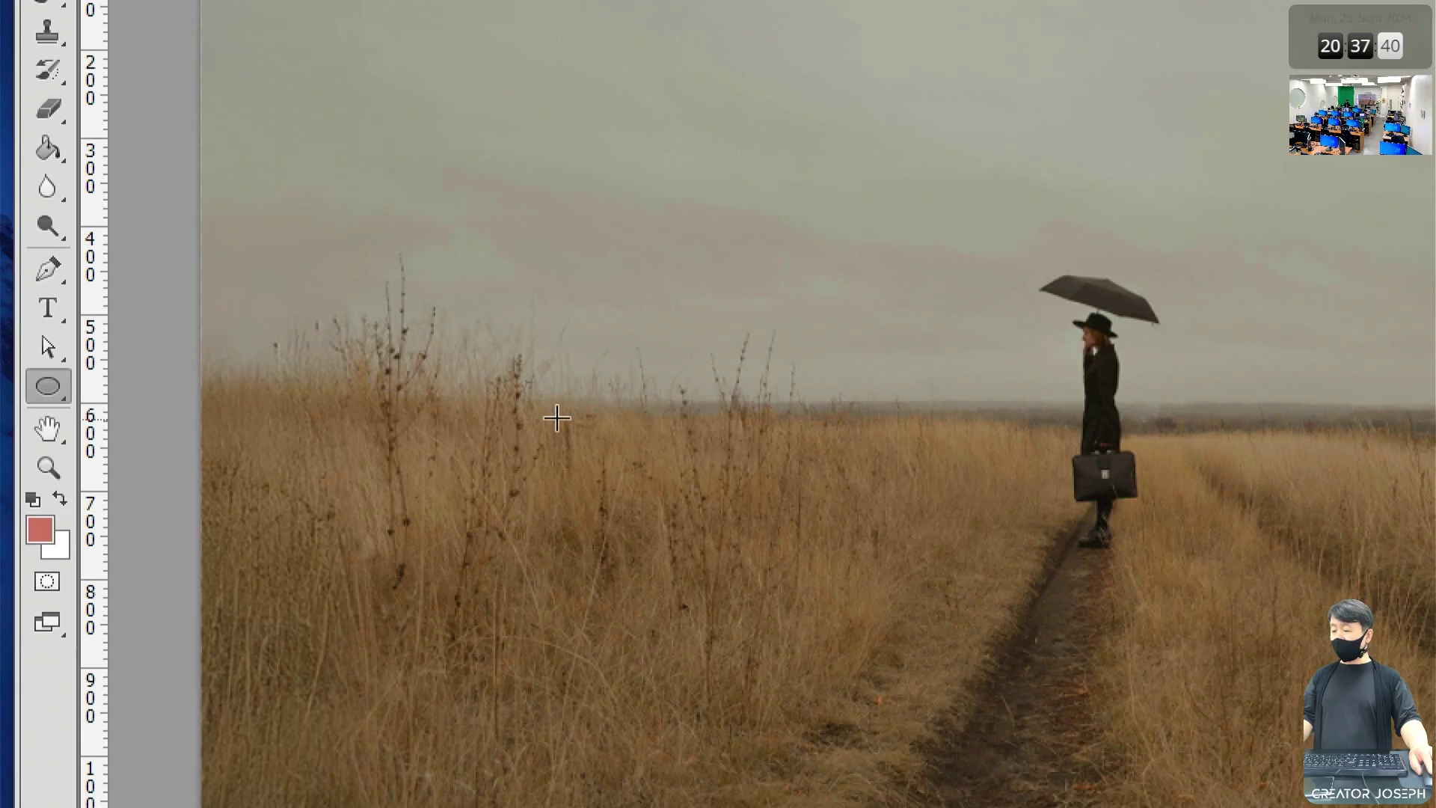
{"action": "left_click", "coordinate": [62, 387]}
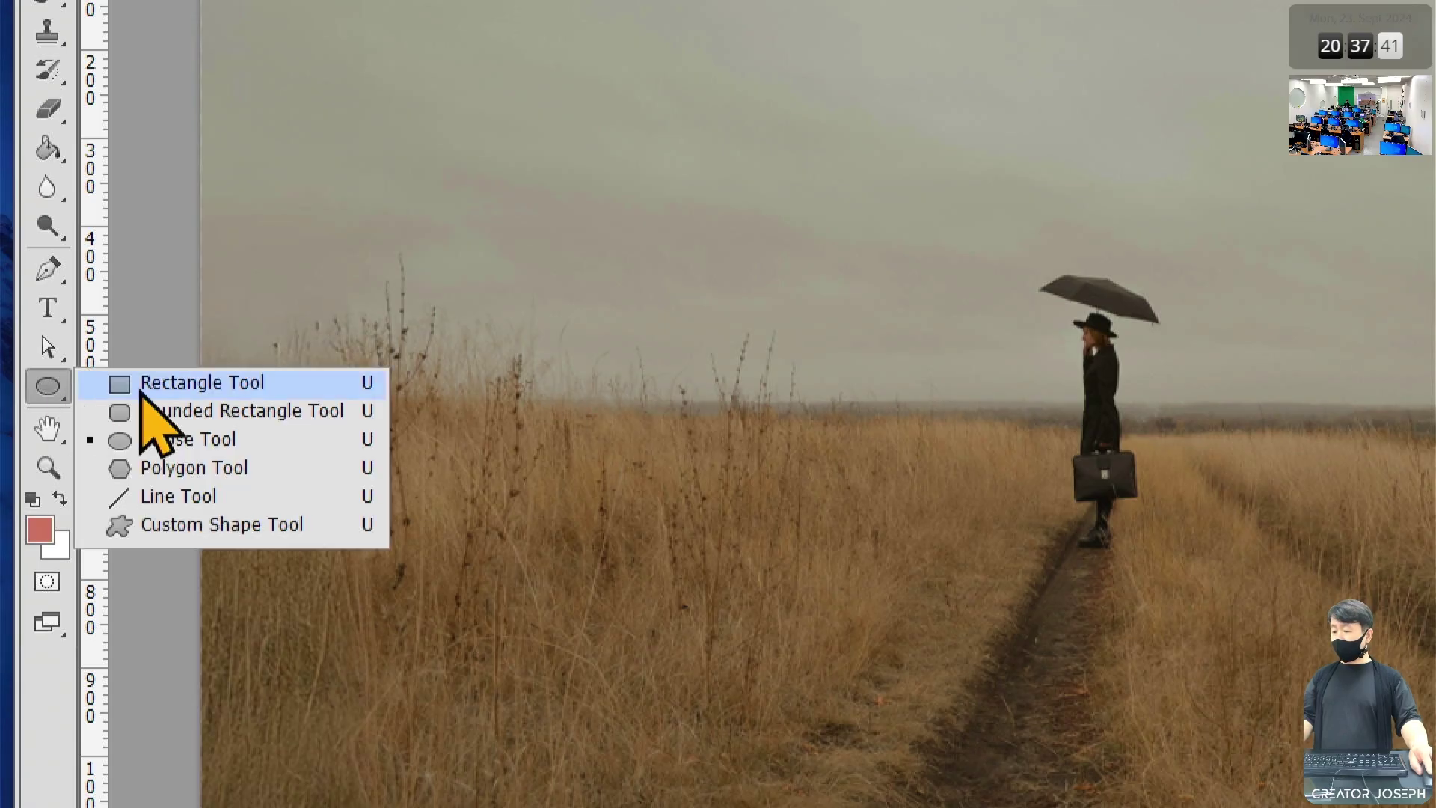
{"action": "left_click", "coordinate": [179, 383]}
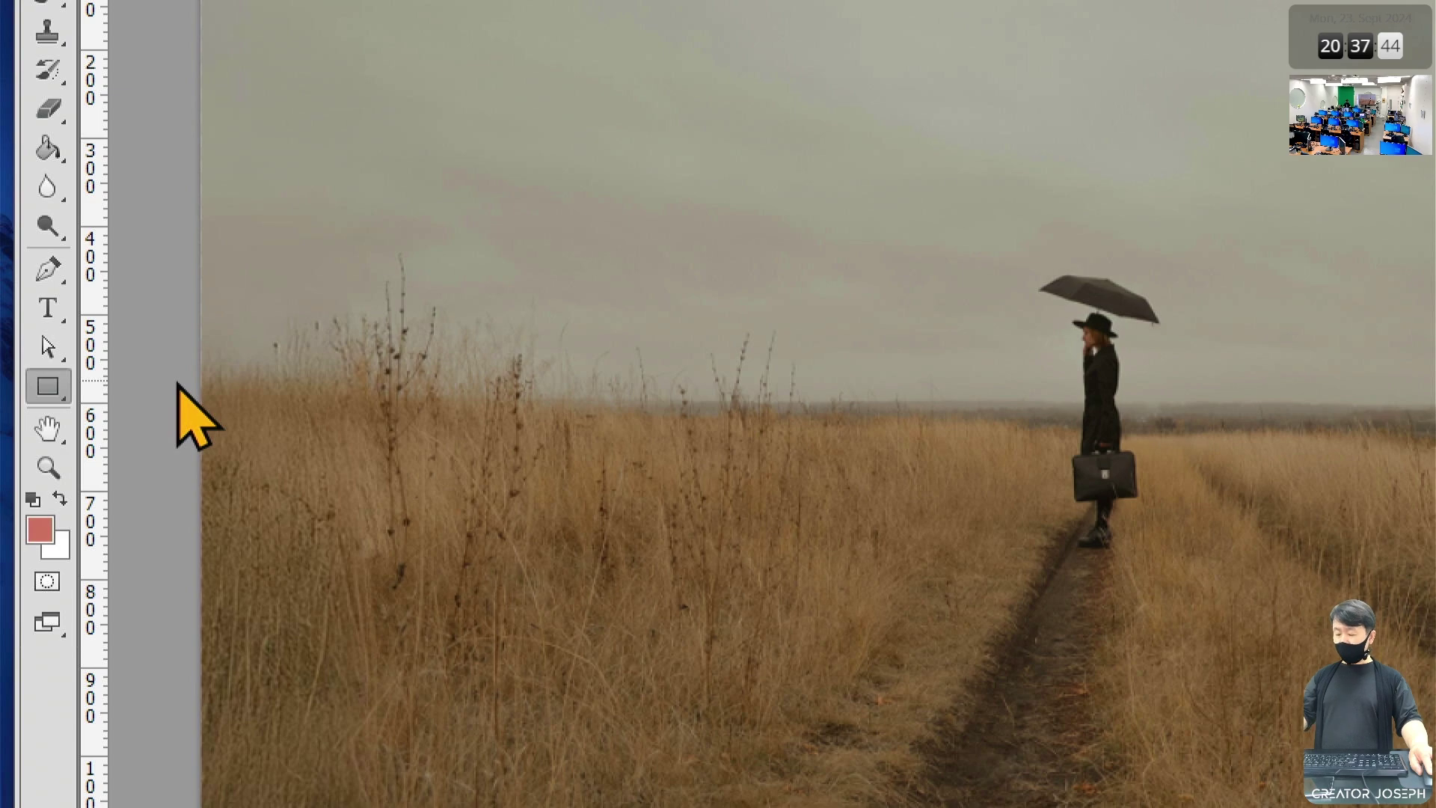
{"action": "mouse_move", "coordinate": [545, 218]}
{"action": "left_mouse_down"}
{"action": "mouse_move", "coordinate": [564, 248]}
{"action": "mouse_move", "coordinate": [609, 150]}
{"action": "left_mouse_up"}
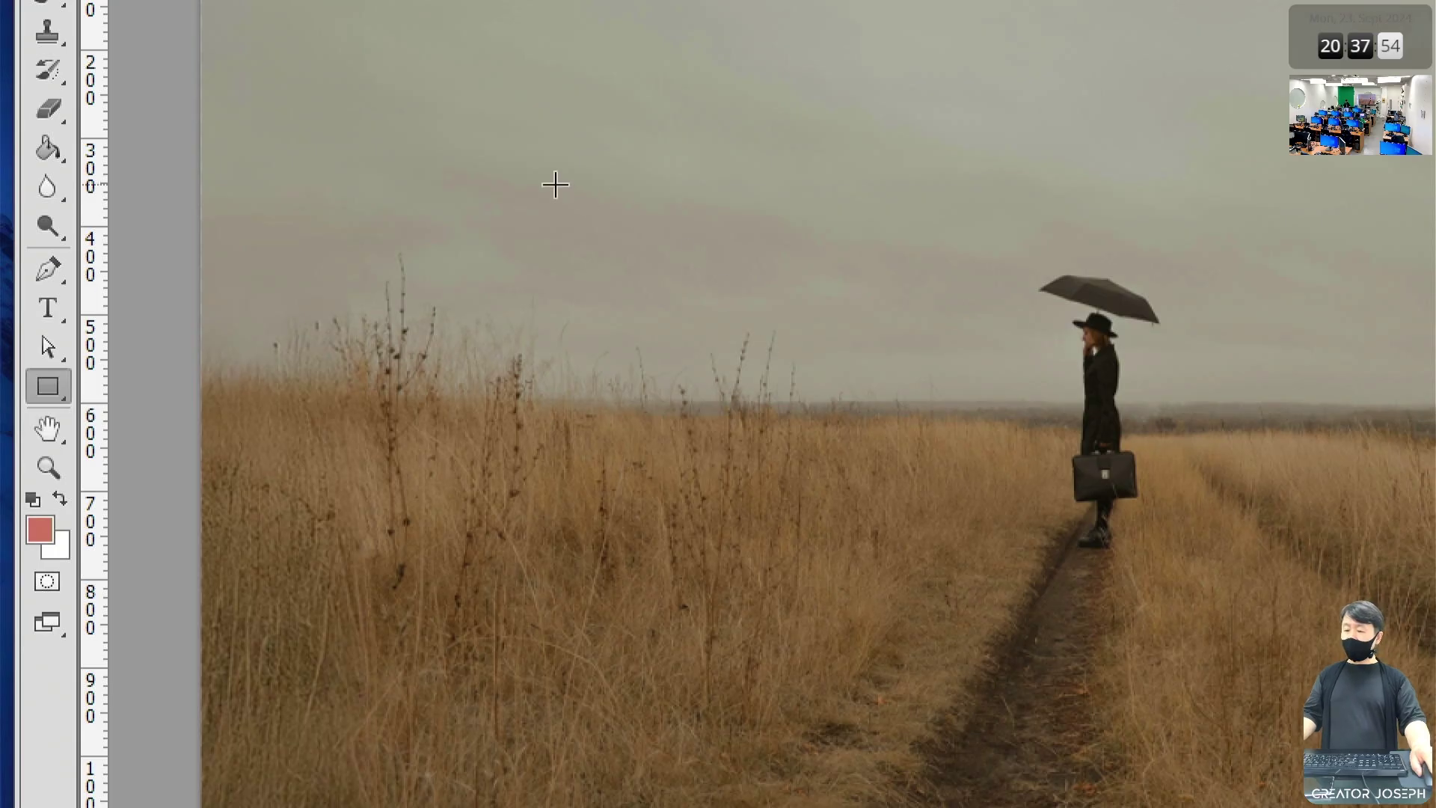
{"action": "right_click", "coordinate": [555, 185]}
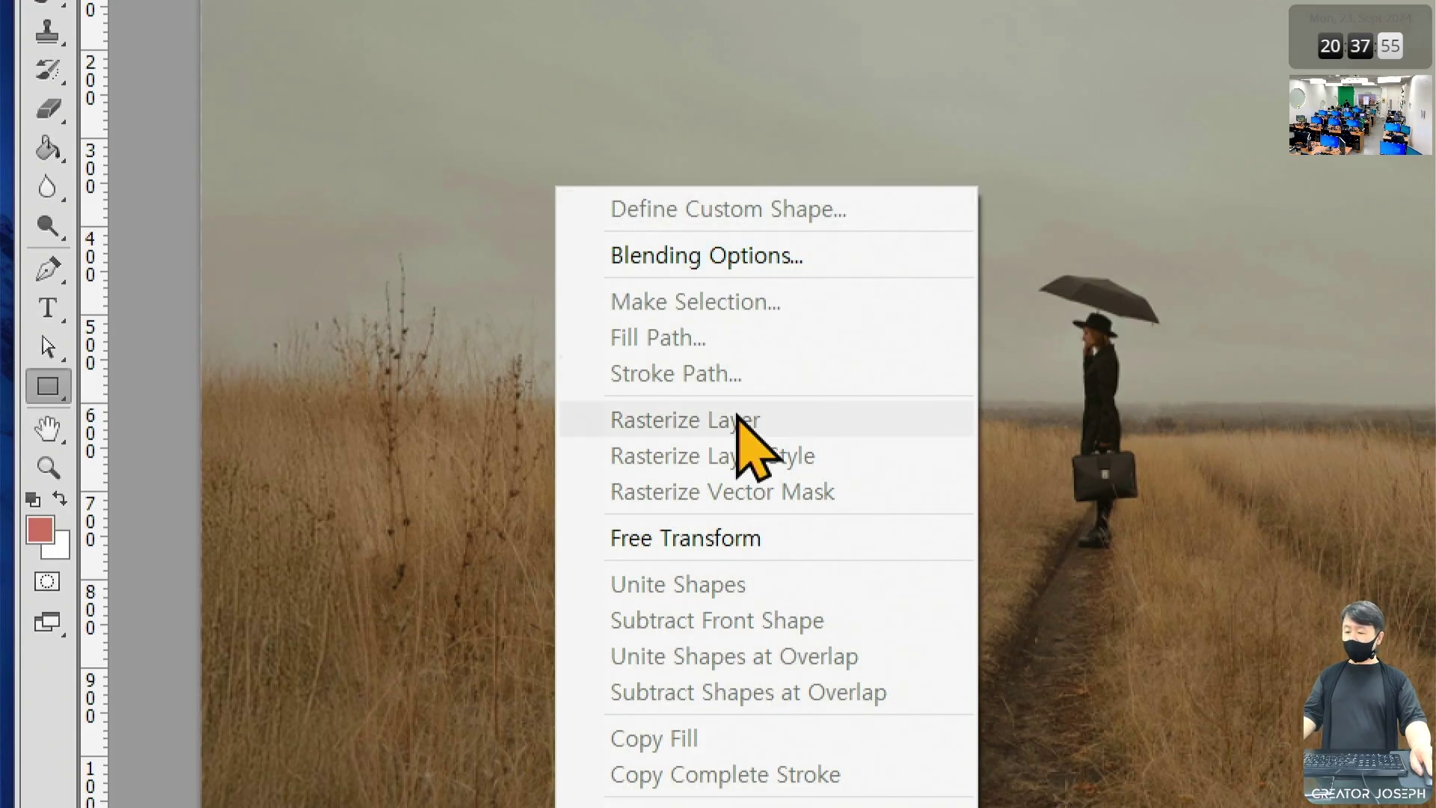
{"action": "key", "text": "Escape"}
{"action": "left_click", "coordinate": [538, 276]}
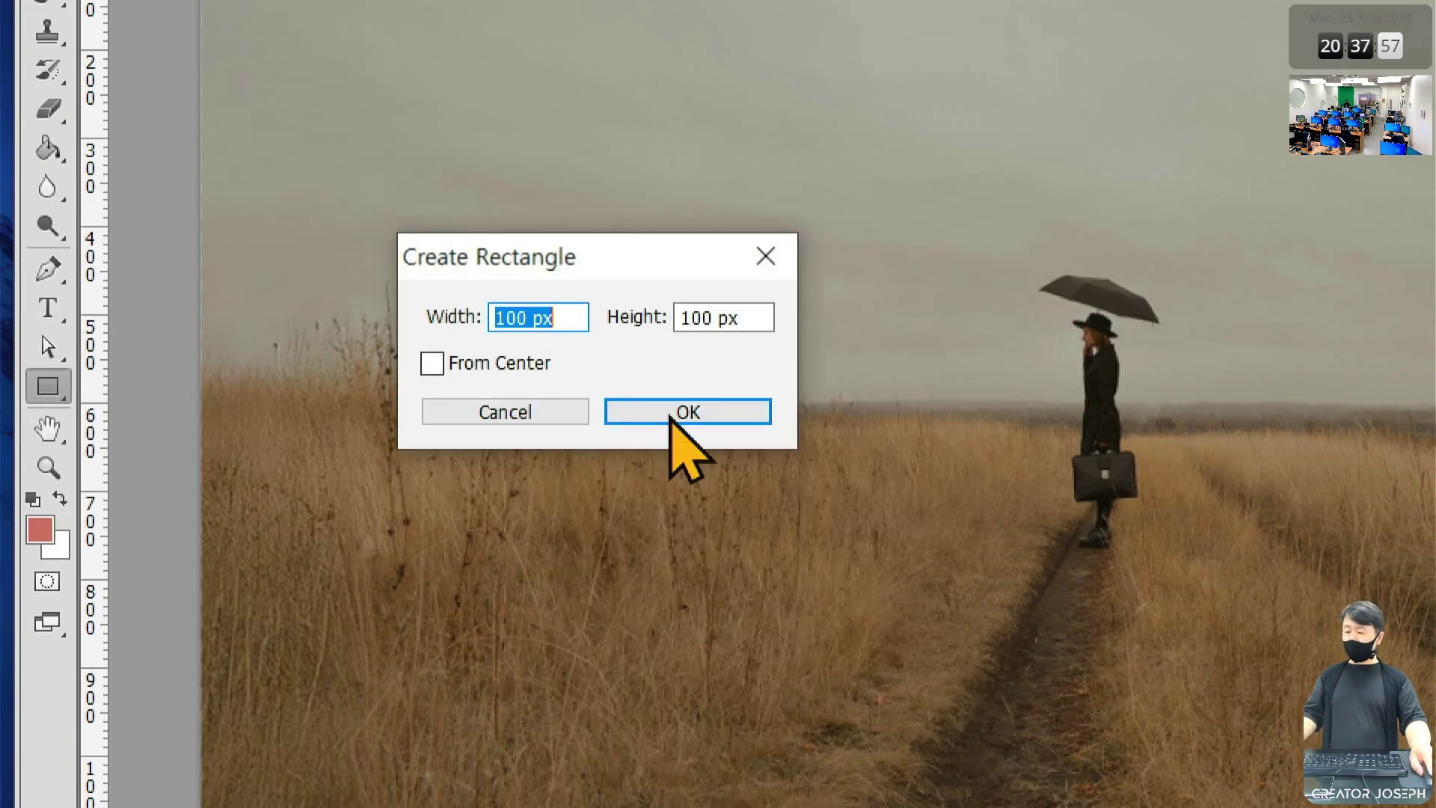
{"action": "left_click_drag", "start_coordinate": [426, 289], "coordinate": [765, 338]}
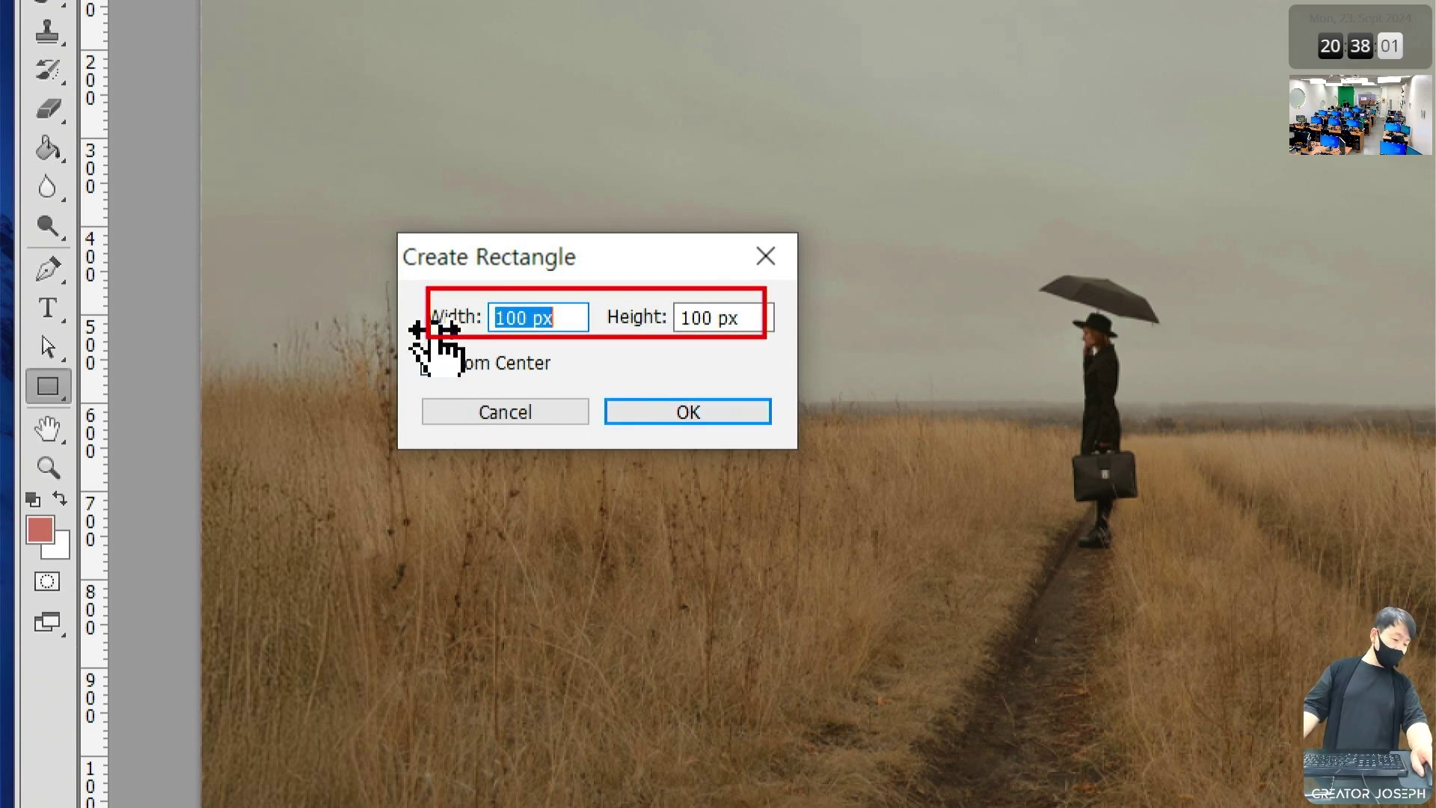
{"action": "key", "text": "Escape"}
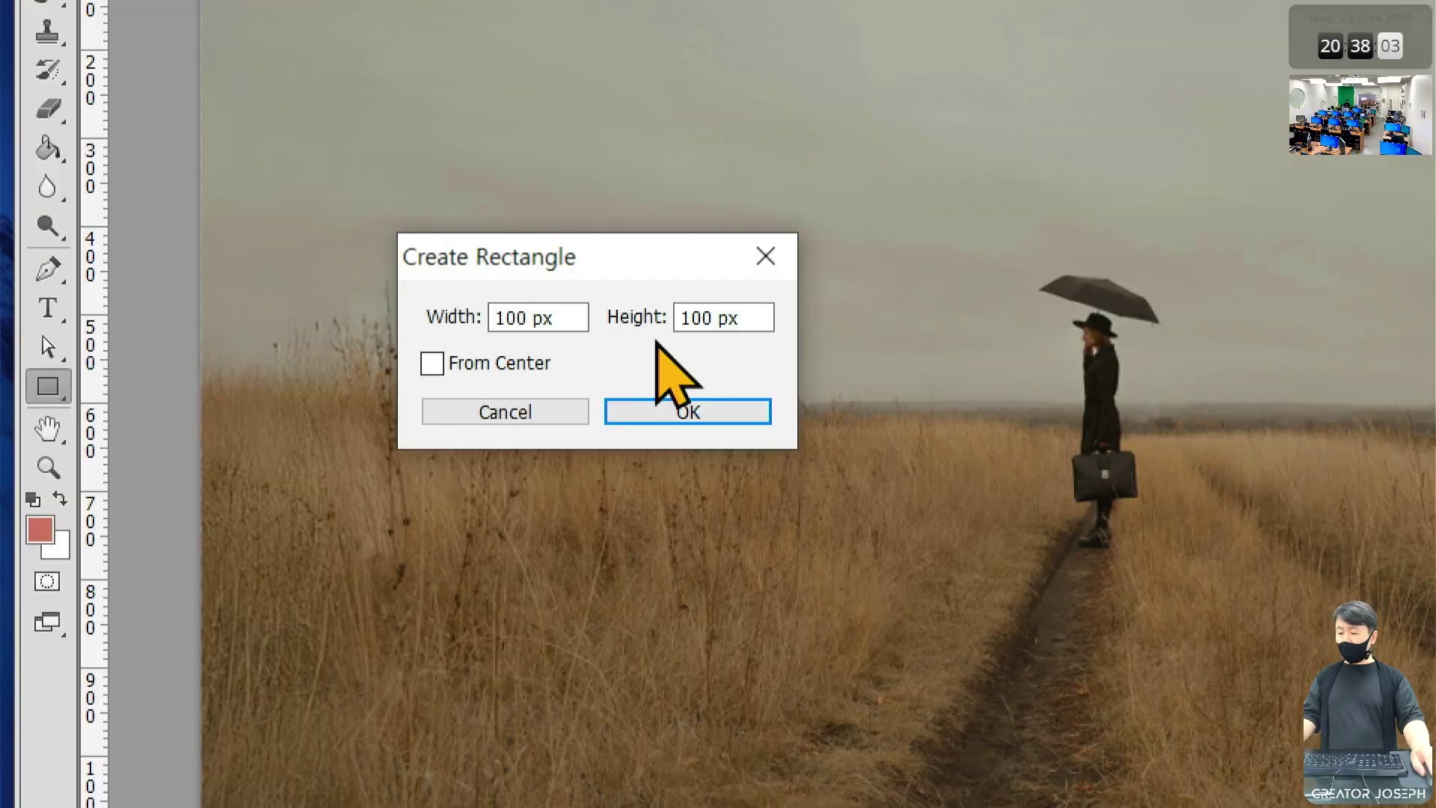
{"action": "type", "text": "1235"}
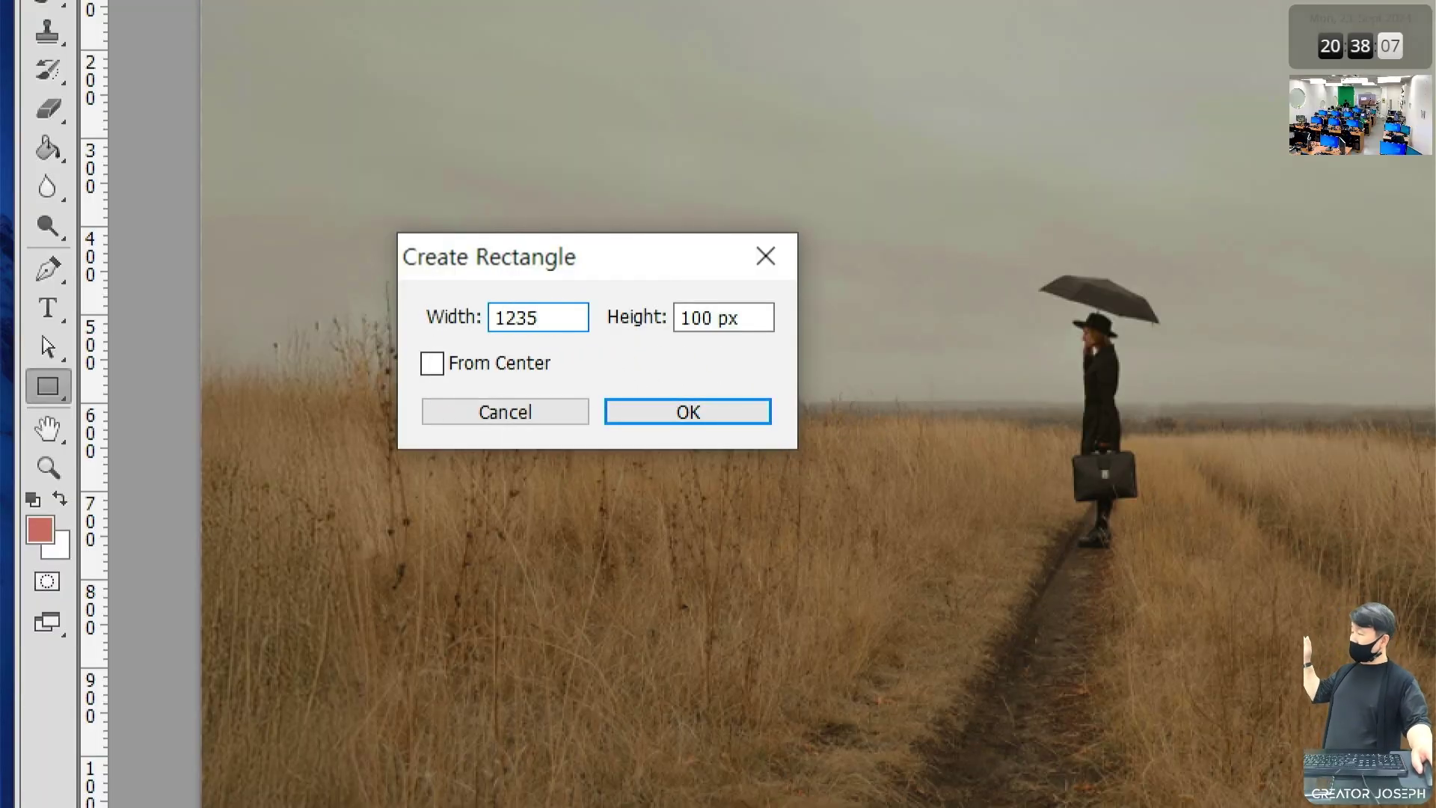
{"action": "key", "text": "Tab"}
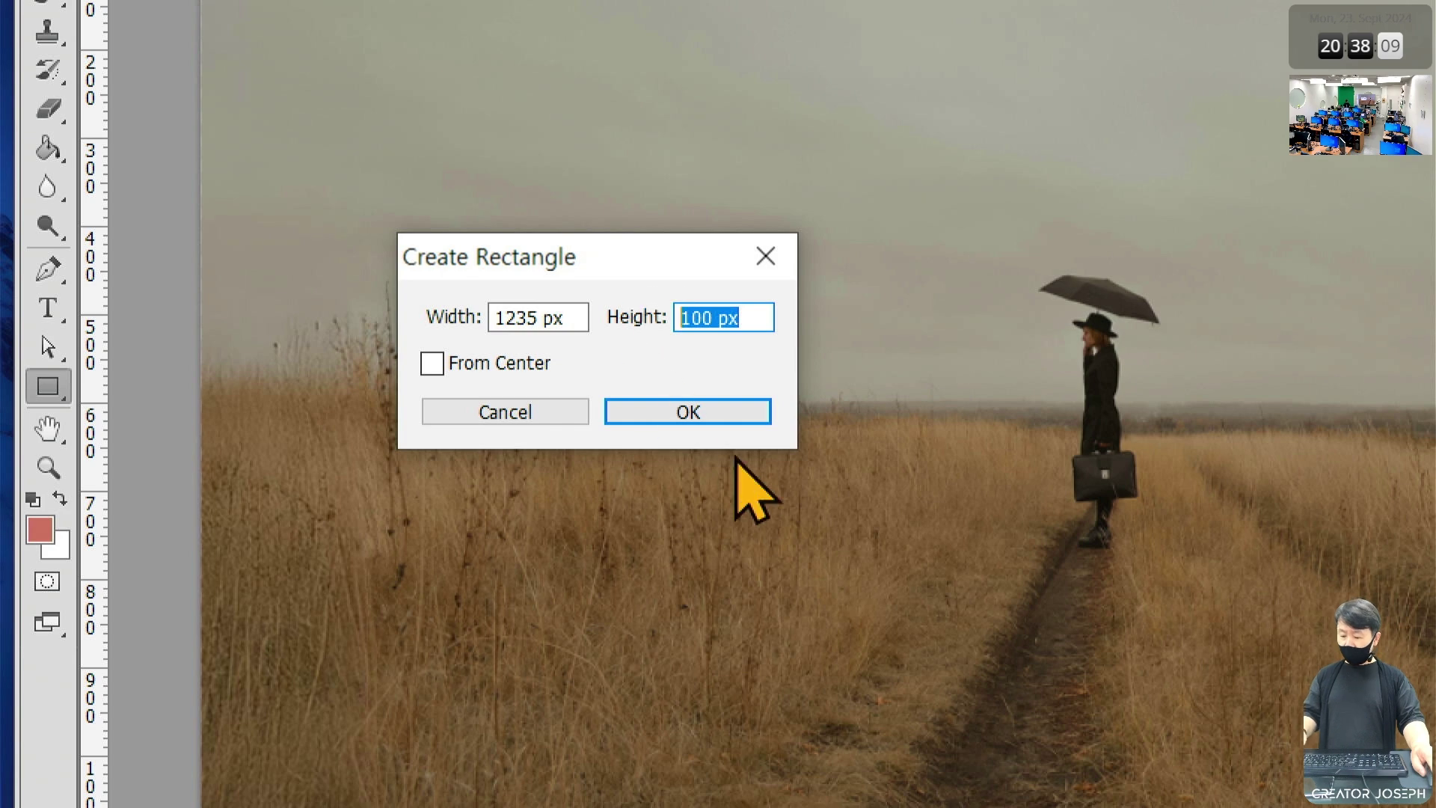
{"action": "type", "text": "338"}
{"action": "key", "text": "ctrl+a"}
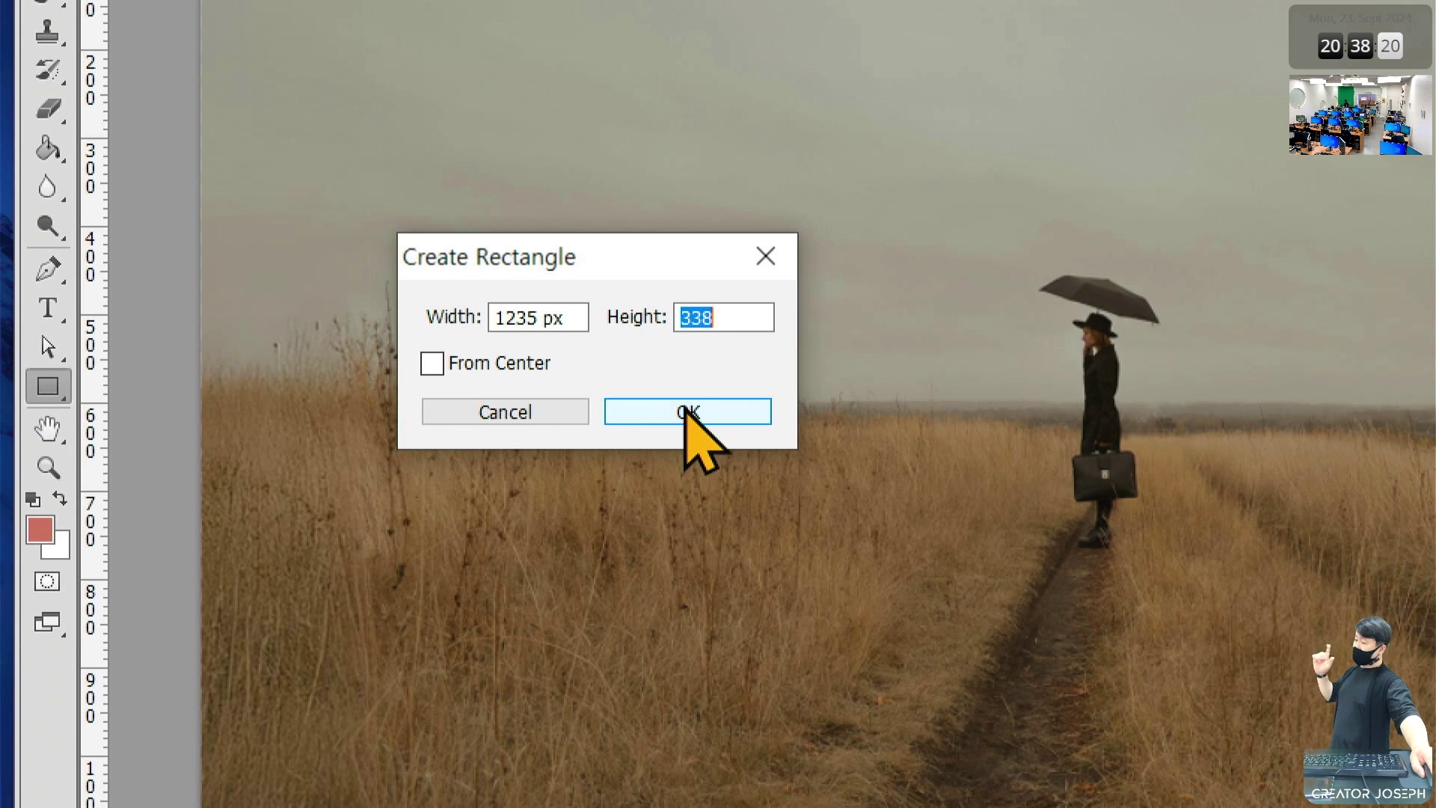
{"action": "left_click", "coordinate": [687, 413]}
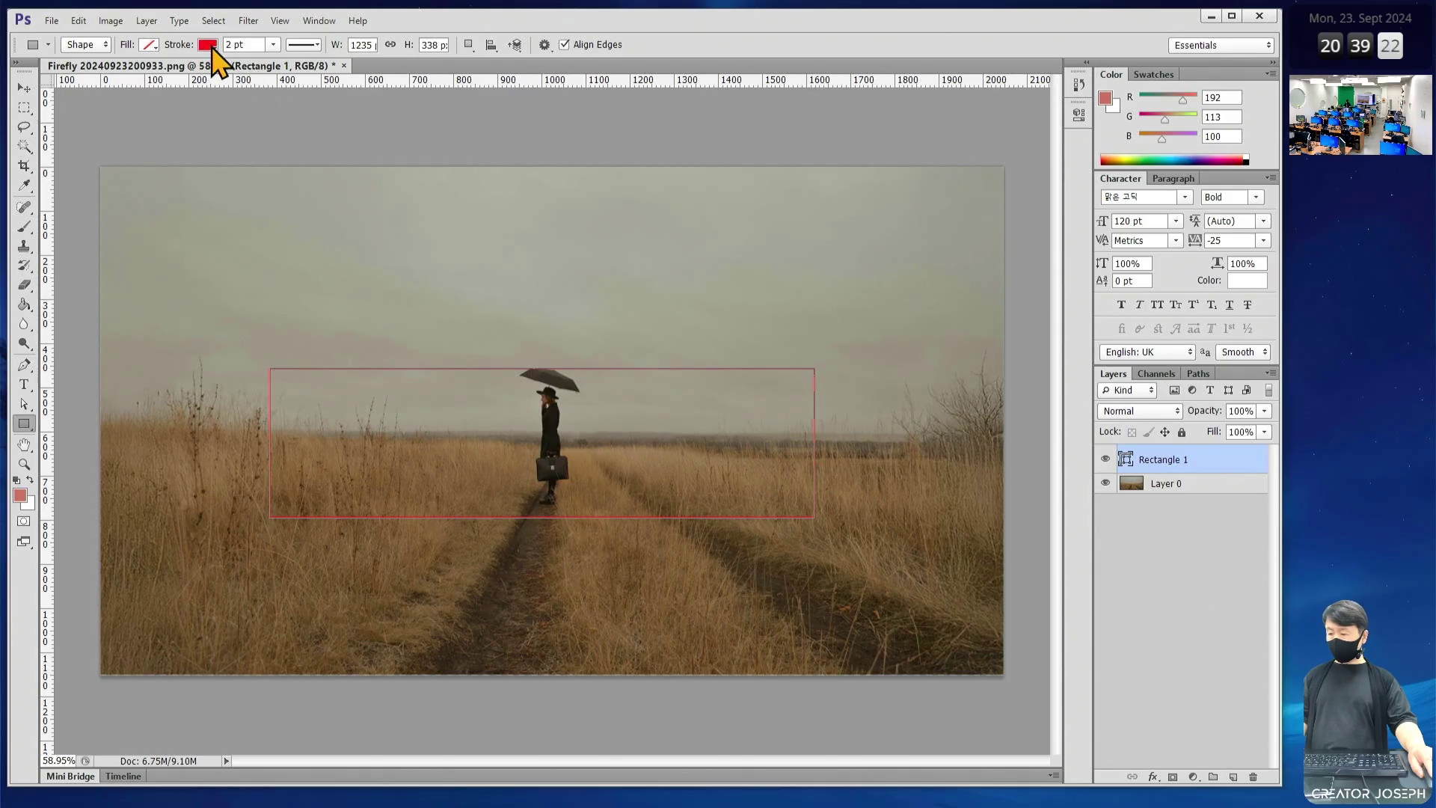
- Change the rectangle's stroke color to white and switch to the Move tool
{"action": "left_click", "coordinate": [297, 89]}
{"action": "left_click", "coordinate": [134, 116]}
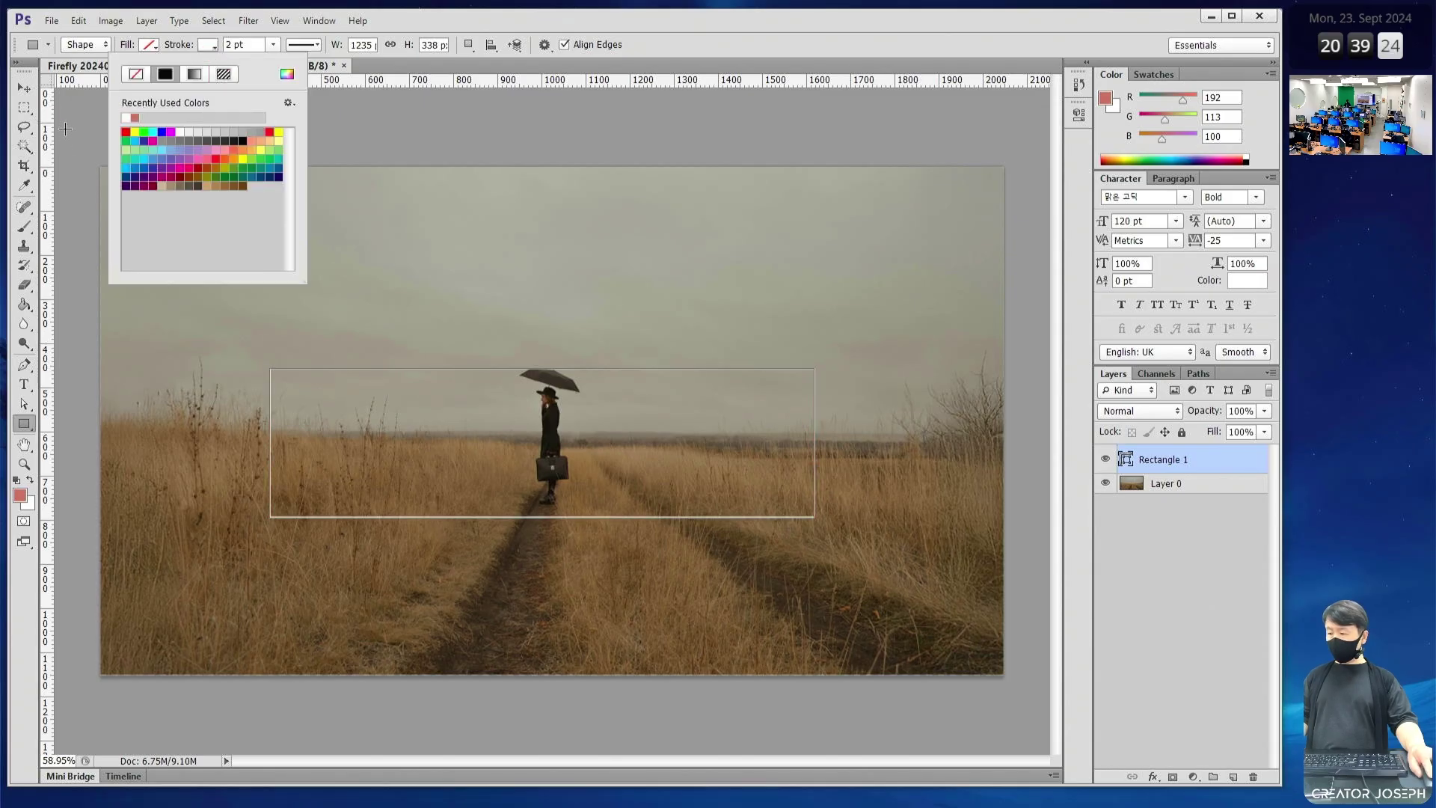
{"action": "left_click", "coordinate": [24, 87]}
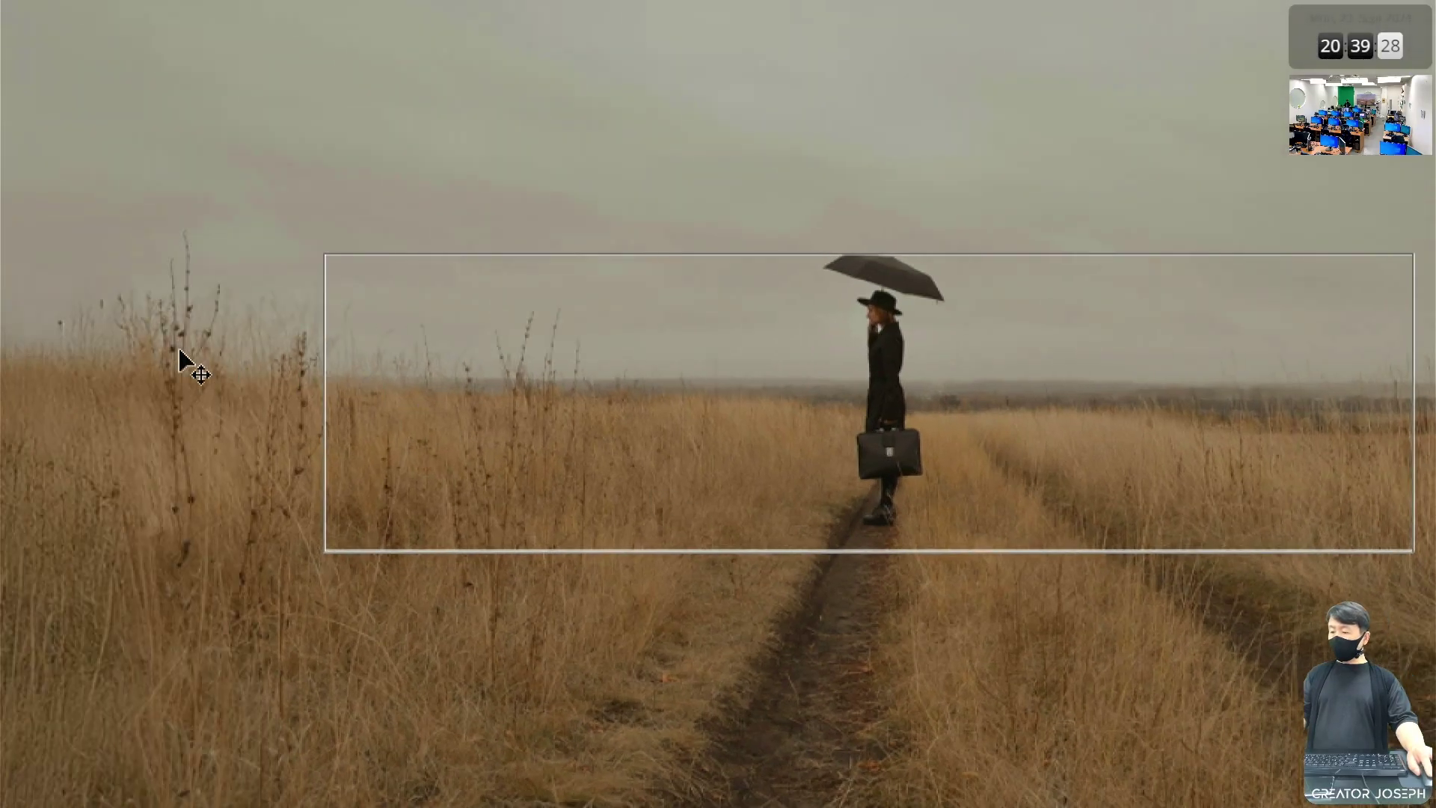
{"action": "mouse_move", "coordinate": [430, 283]}
{"action": "left_mouse_down"}
{"action": "mouse_move", "coordinate": [367, 235]}
{"action": "mouse_move", "coordinate": [441, 278]}
{"action": "left_mouse_up"}
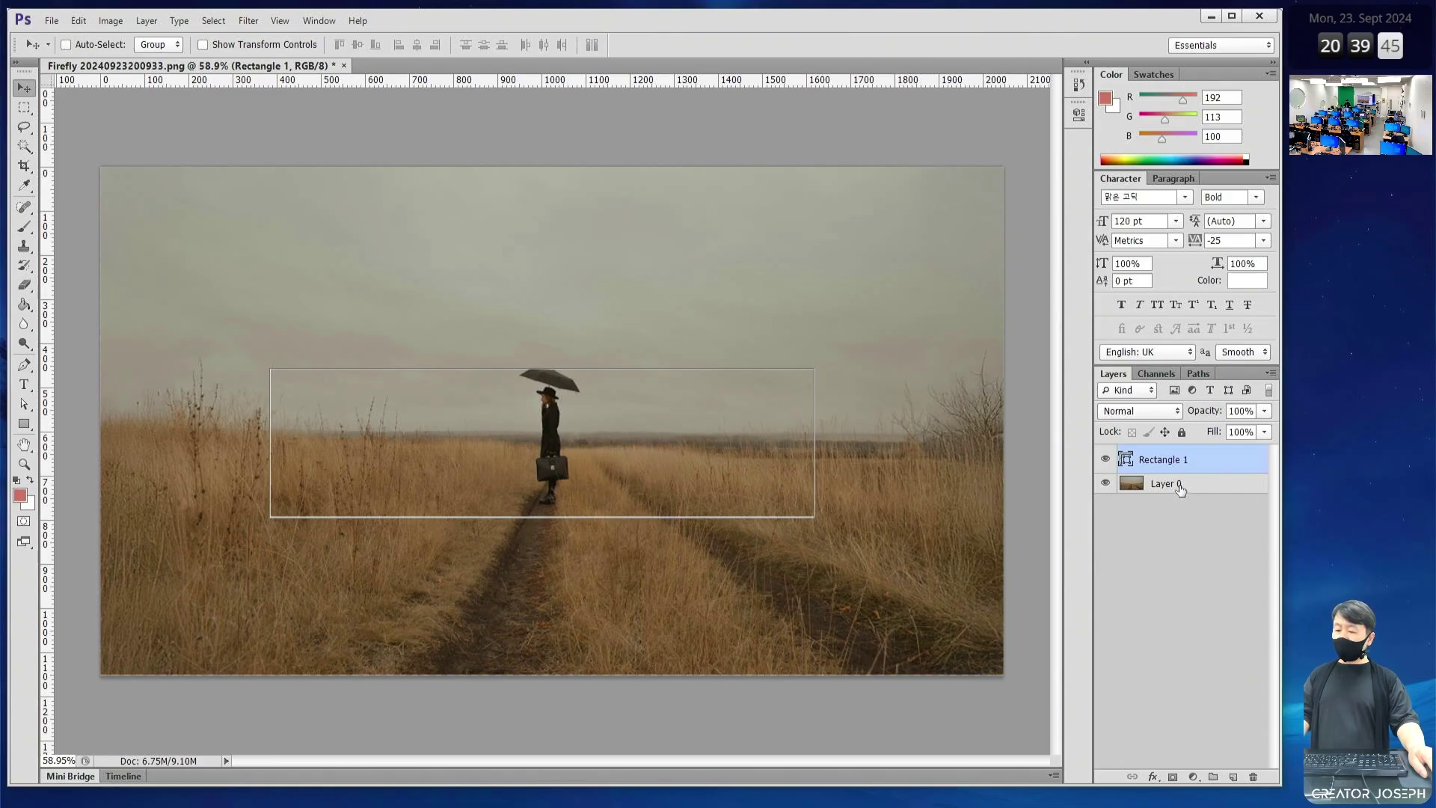
- Select the entire canvas with the Rectangle 1 layer active and center the rectangle on it horizontally and vertically
{"action": "left_click", "coordinate": [1180, 487]}
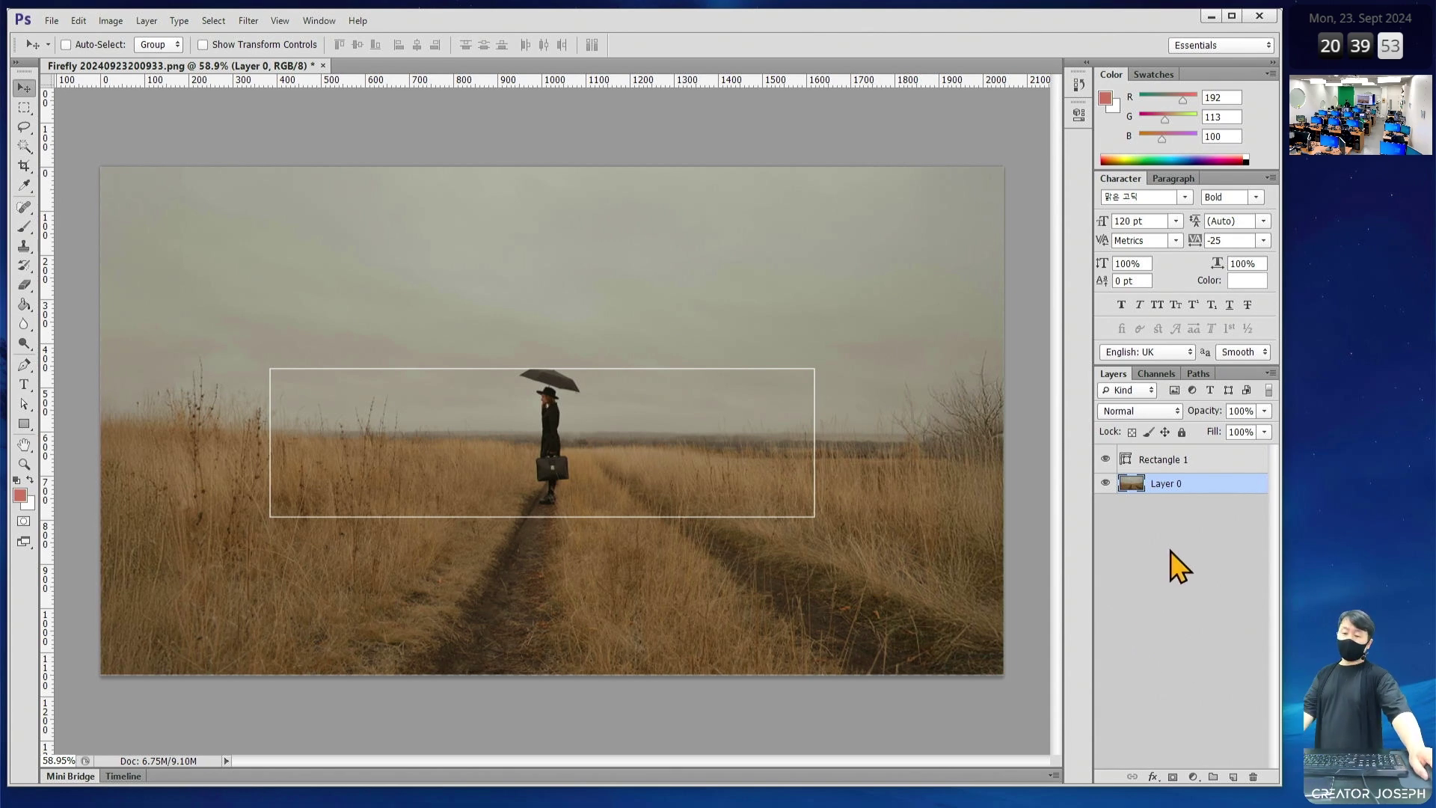
{"action": "left_click", "coordinate": [1179, 460]}
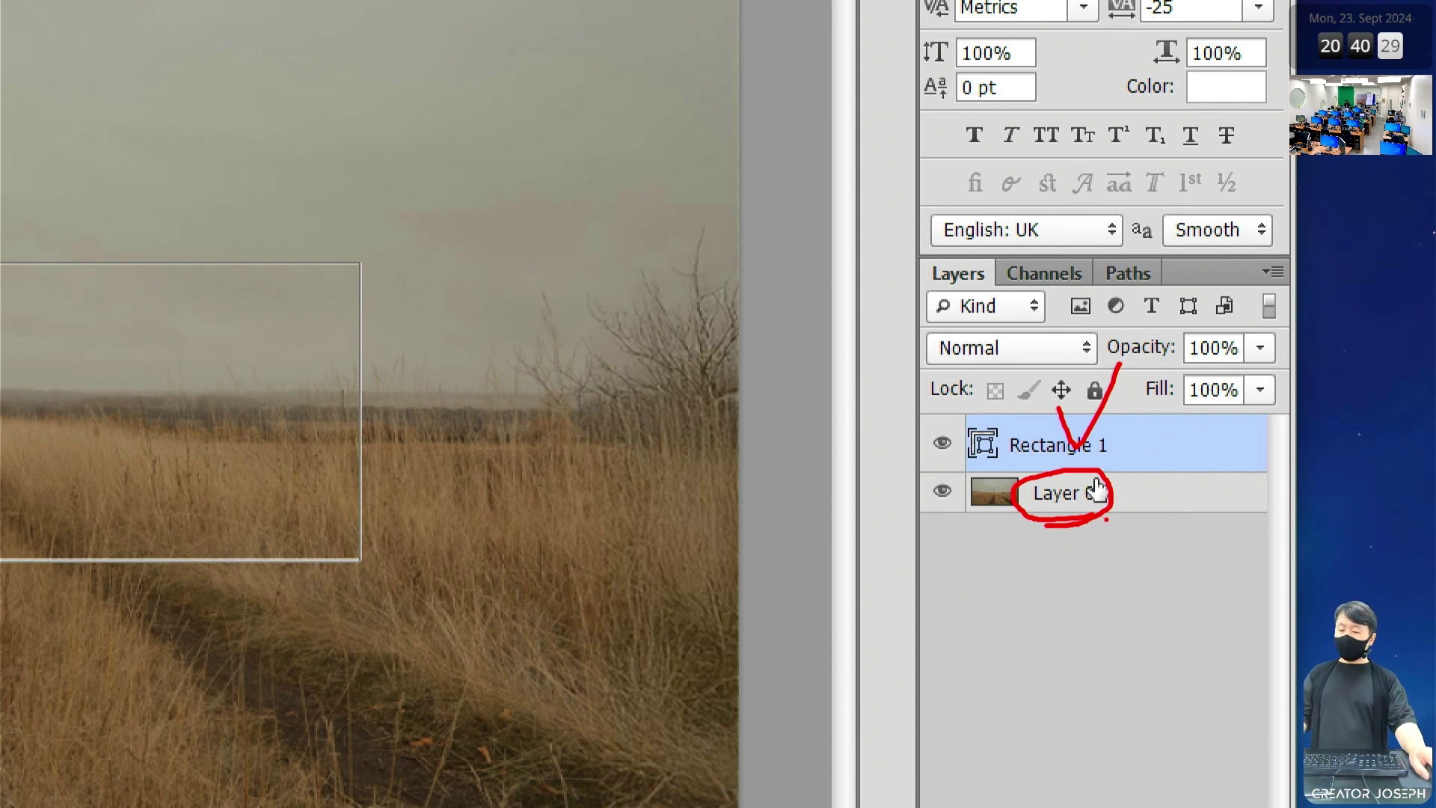
{"action": "key", "text": "Escape"}
{"action": "left_click_drag", "start_coordinate": [1111, 408], "coordinate": [1150, 394]}
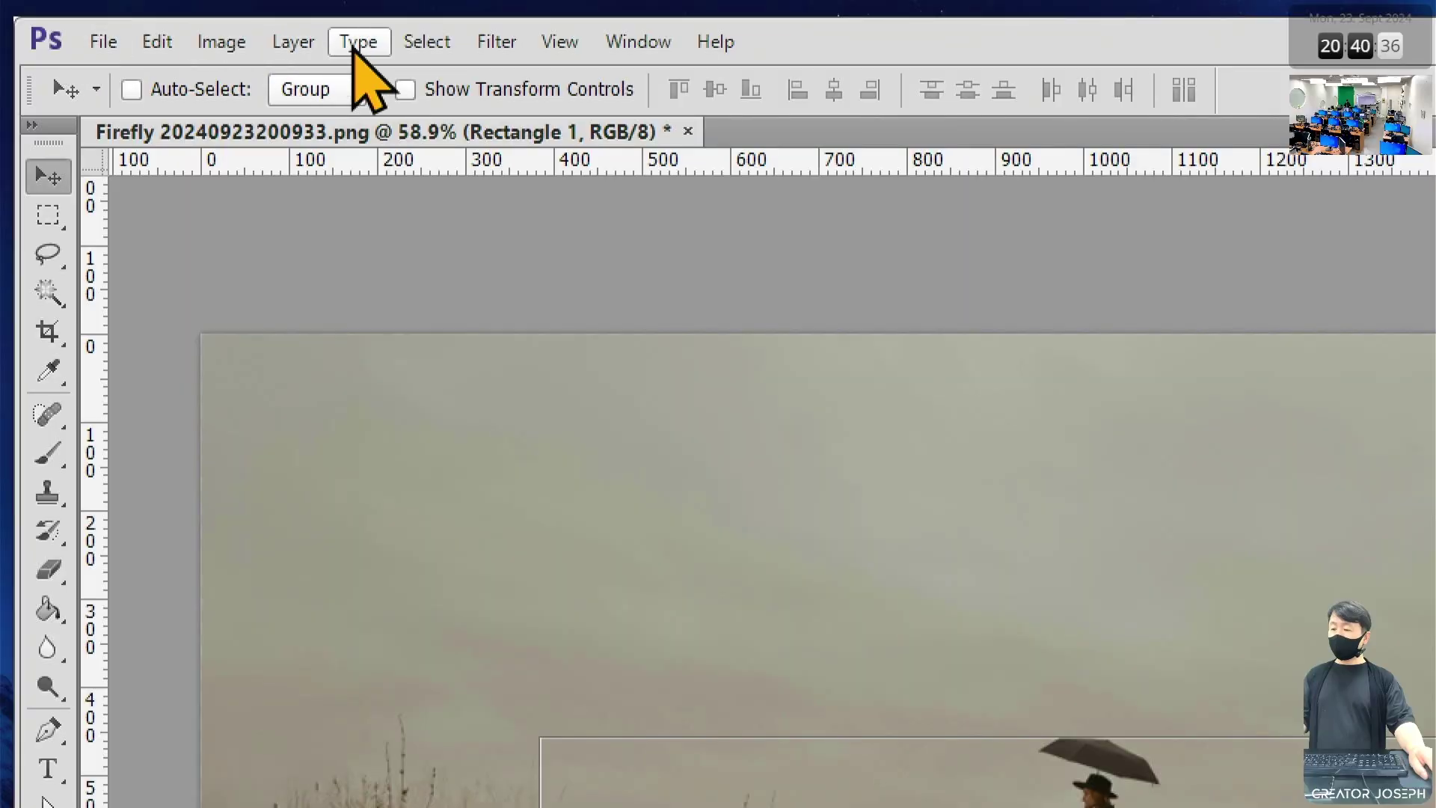
{"action": "left_click", "coordinate": [428, 43]}
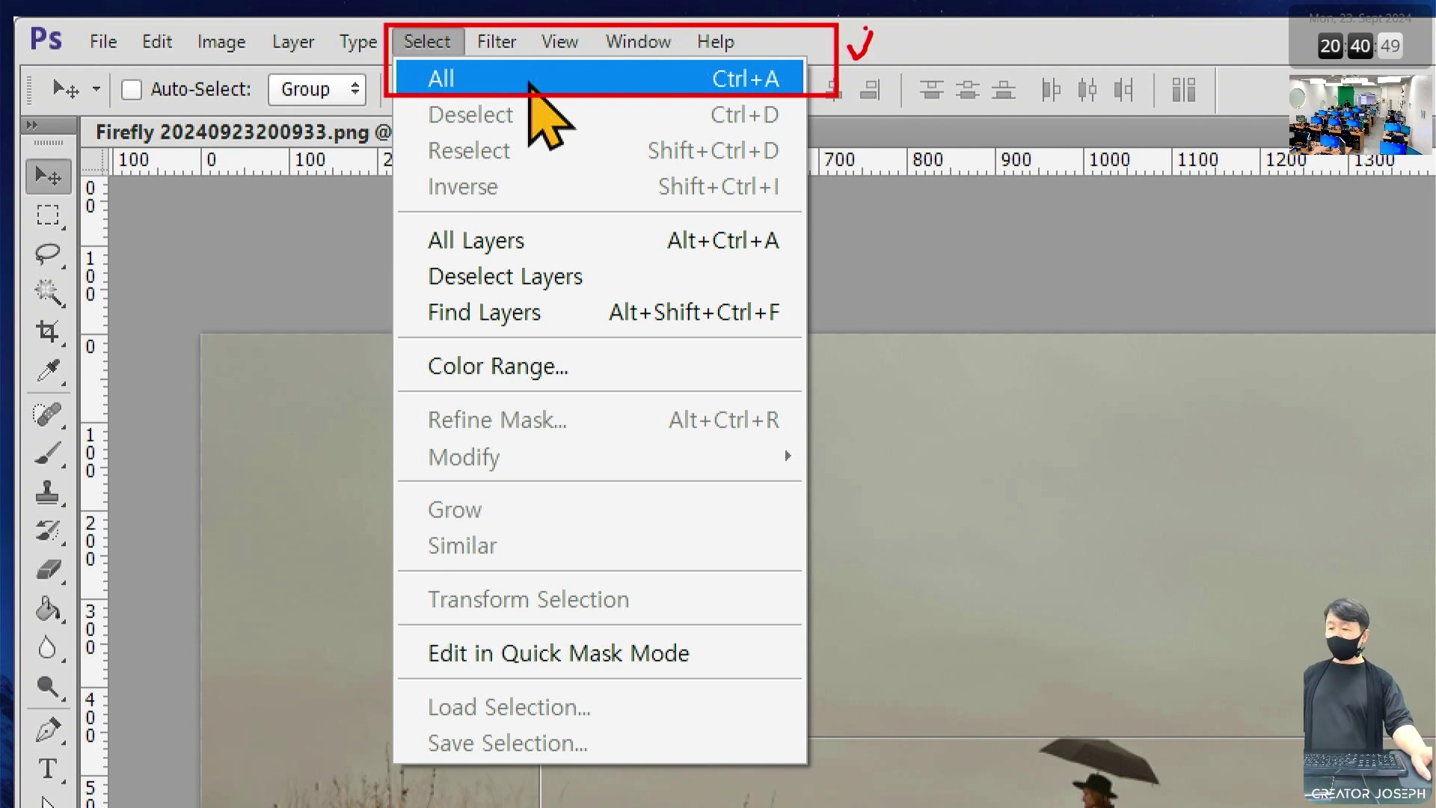
{"action": "left_click", "coordinate": [530, 83]}
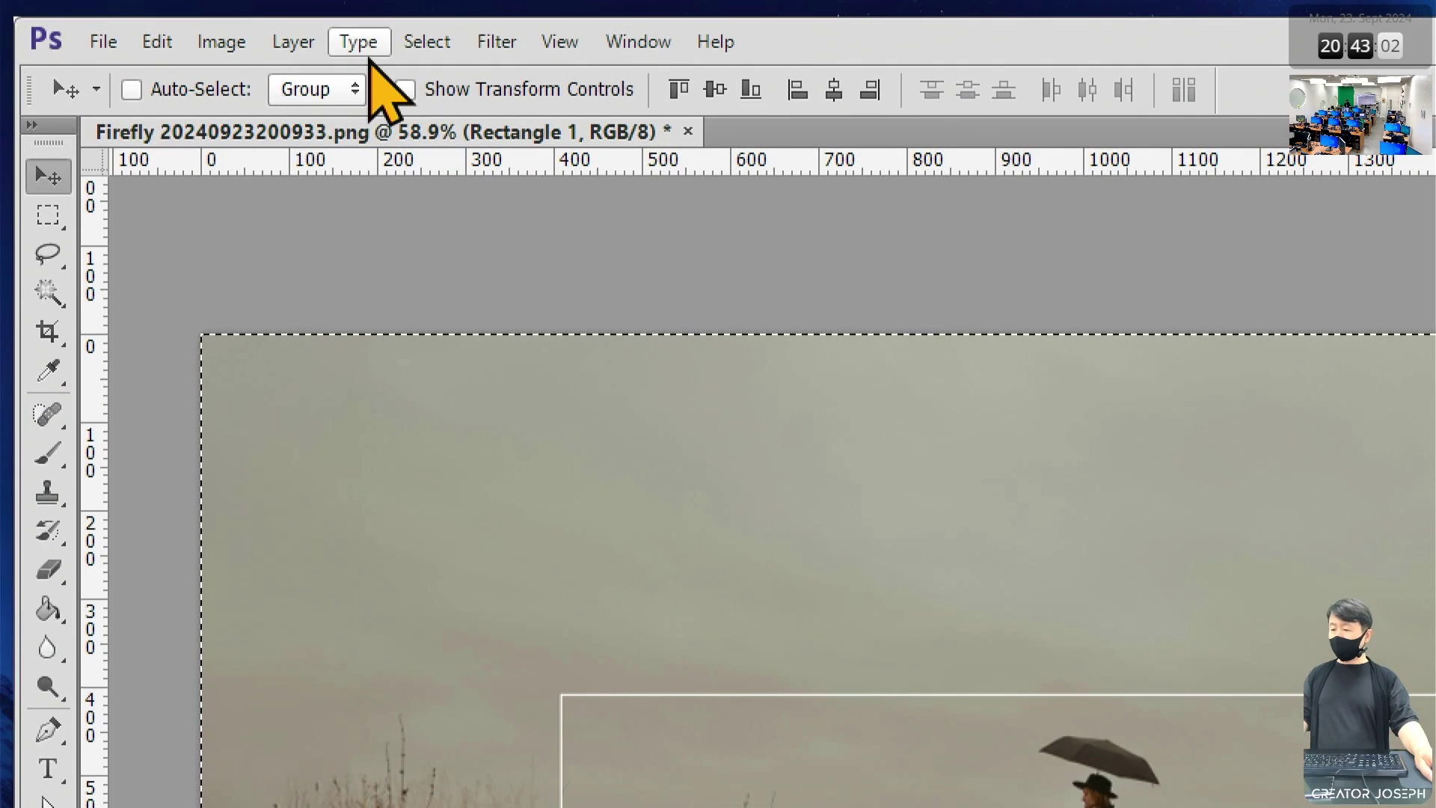
- Deselect the canvas selection and fully lock the Rectangle 1 layer
{"action": "left_click", "coordinate": [449, 42]}
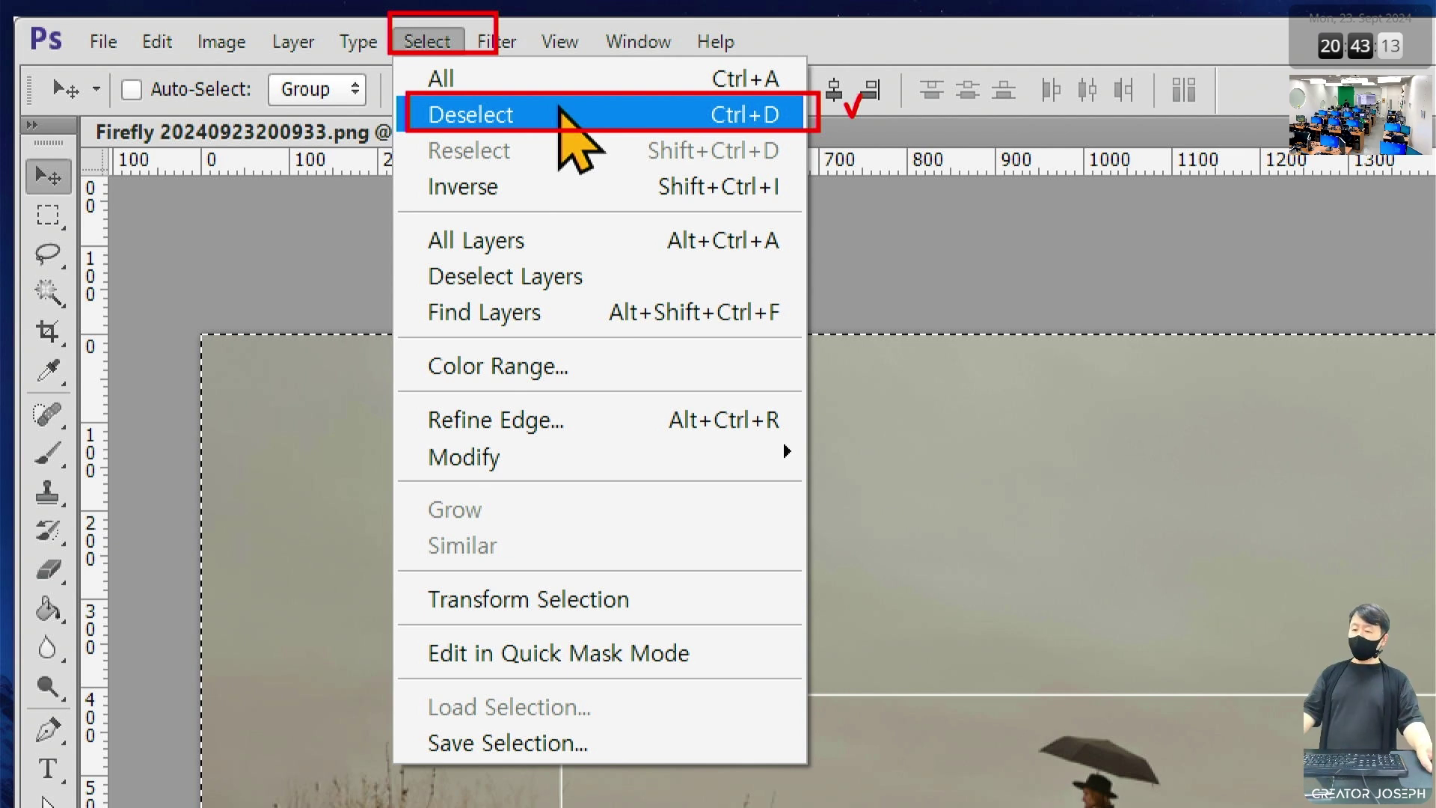
{"action": "left_click", "coordinate": [532, 113]}
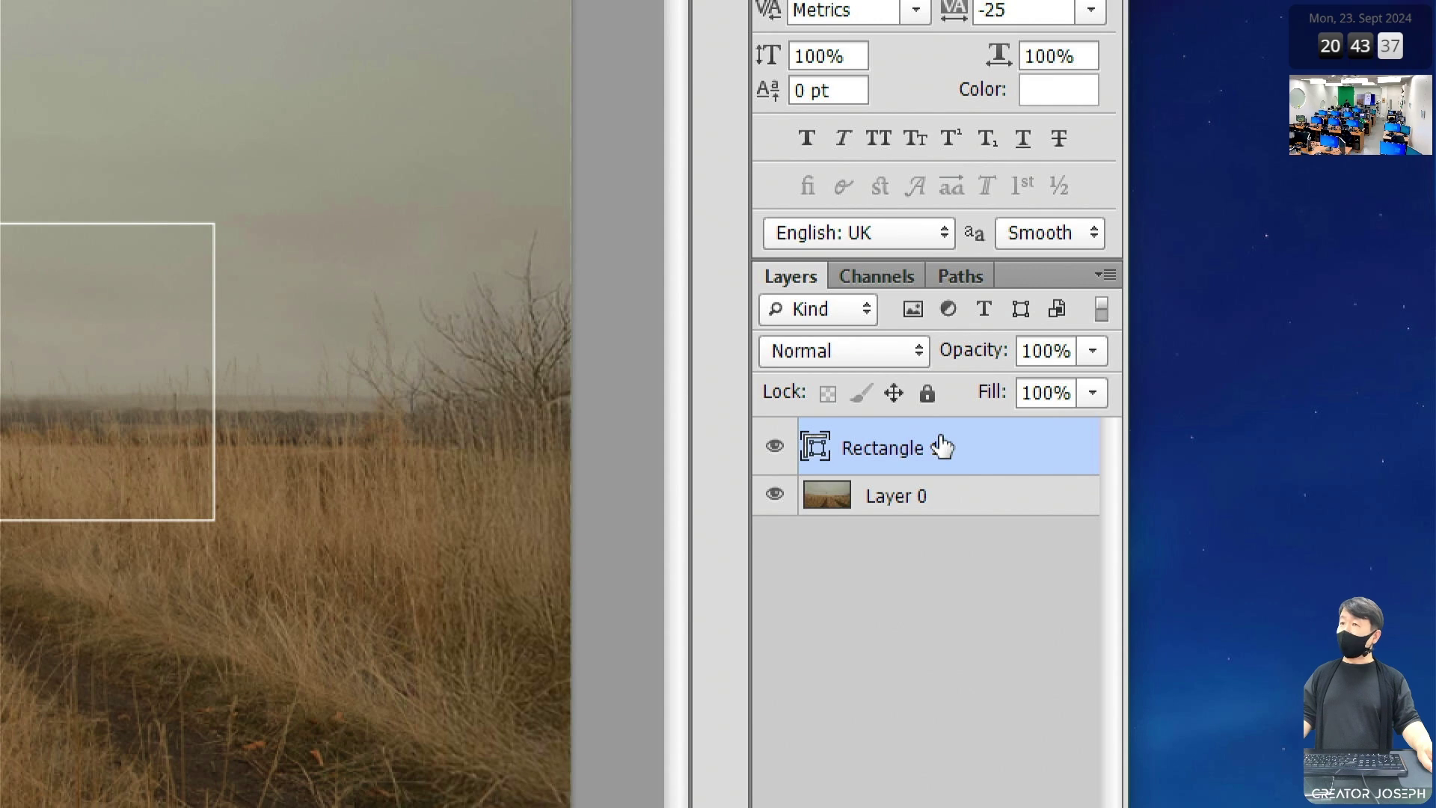
{"action": "left_click", "coordinate": [926, 391]}
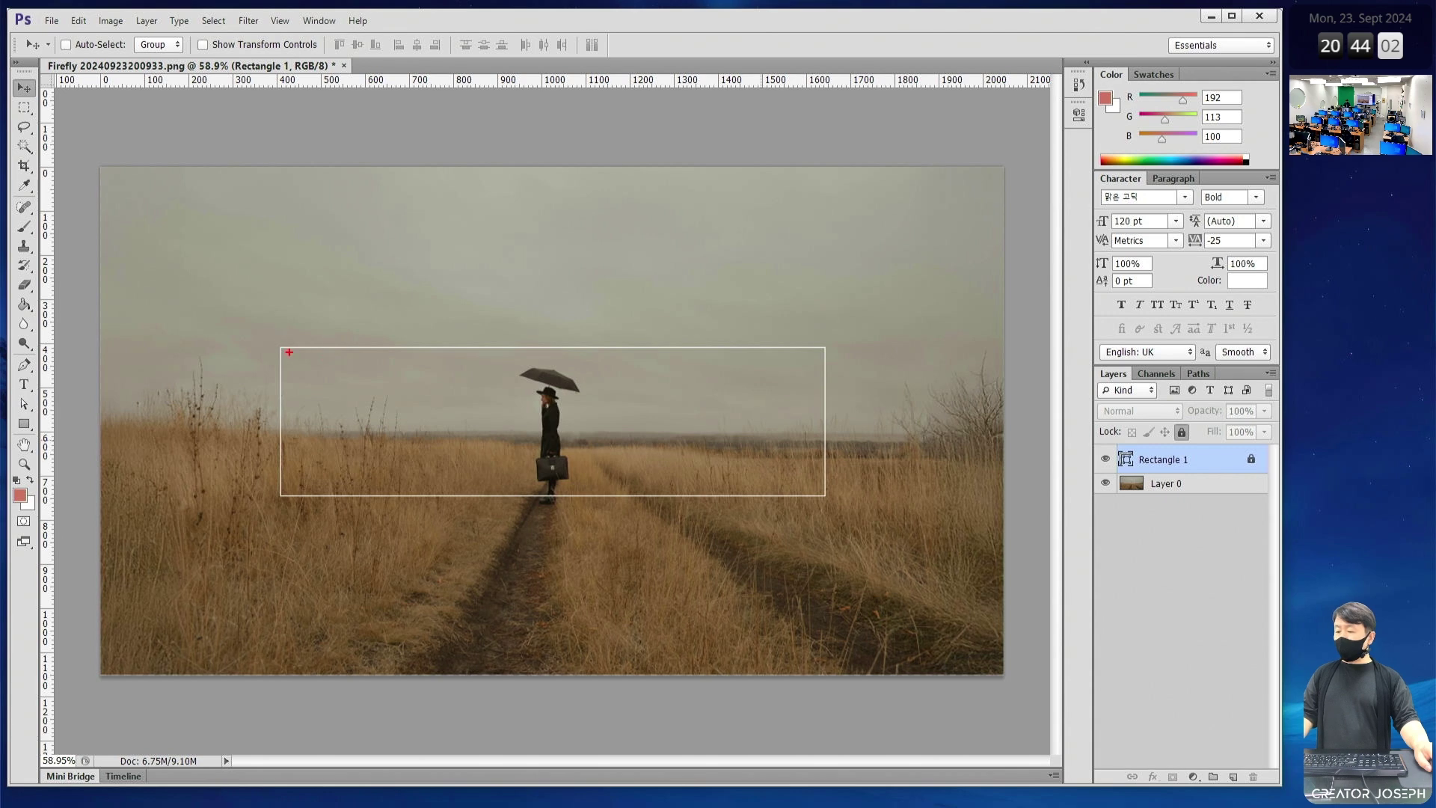
{"action": "left_click_drag", "start_coordinate": [281, 349], "coordinate": [824, 495]}
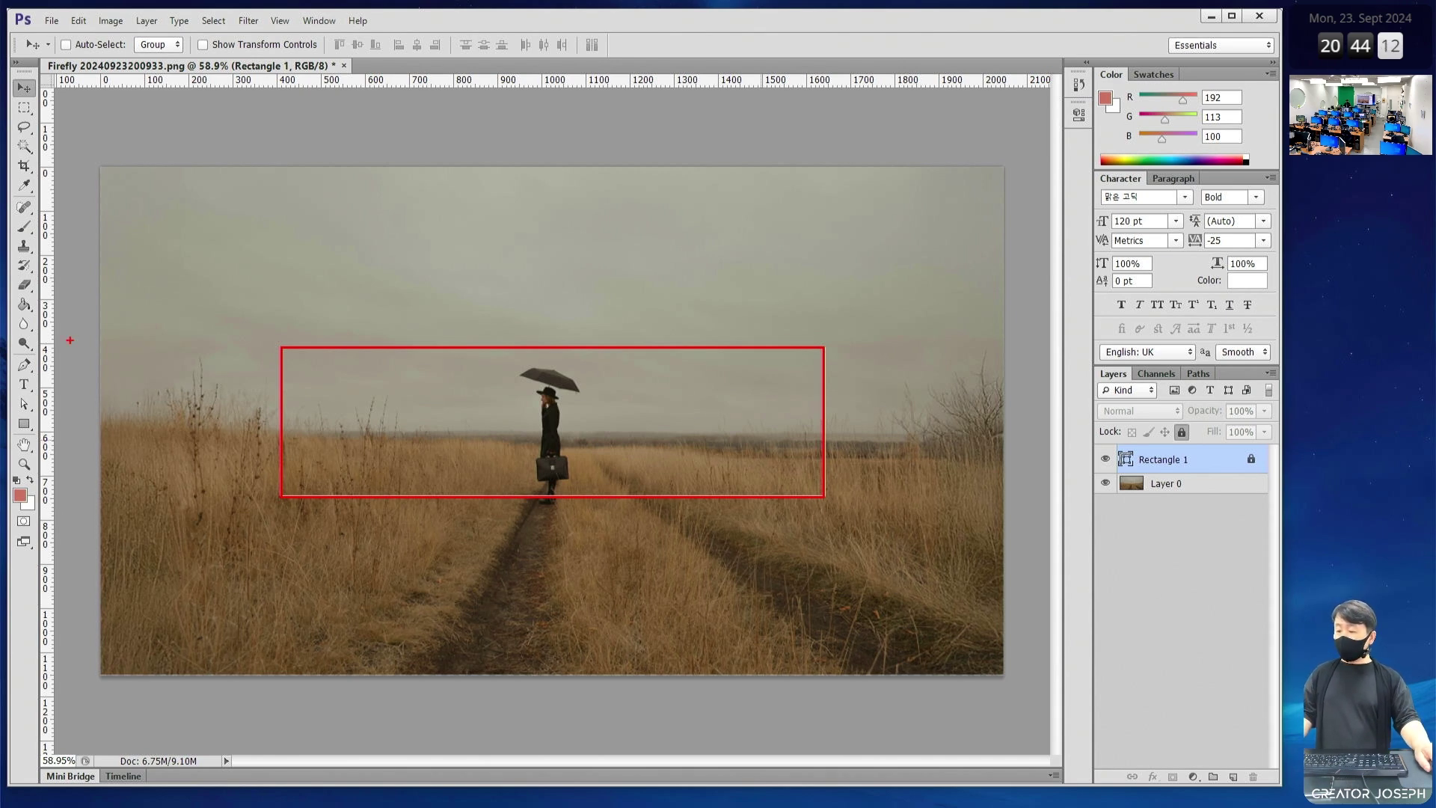
{"action": "left_click_drag", "start_coordinate": [94, 342], "coordinate": [1015, 498]}
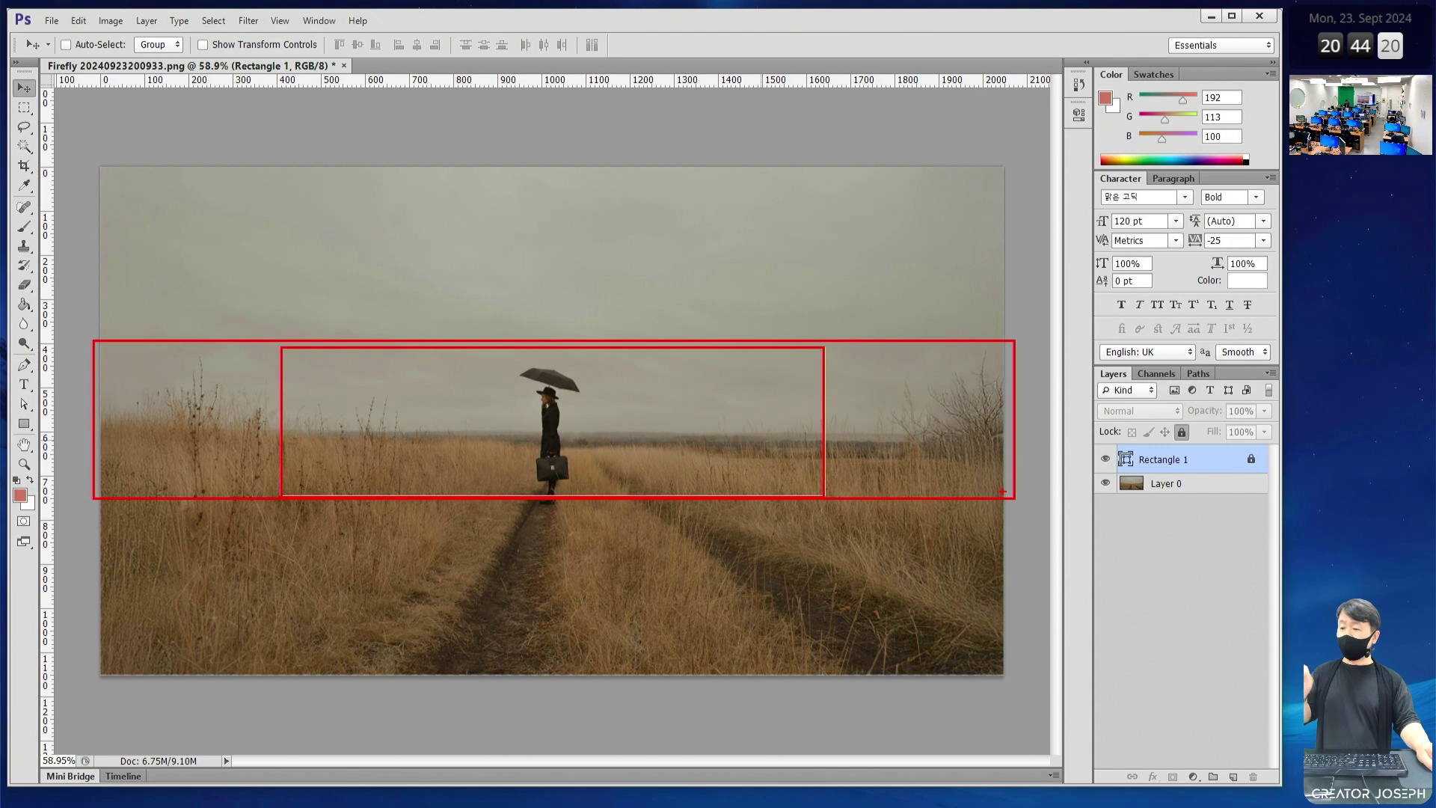
{"action": "left_click_drag", "start_coordinate": [78, 136], "coordinate": [1036, 711]}
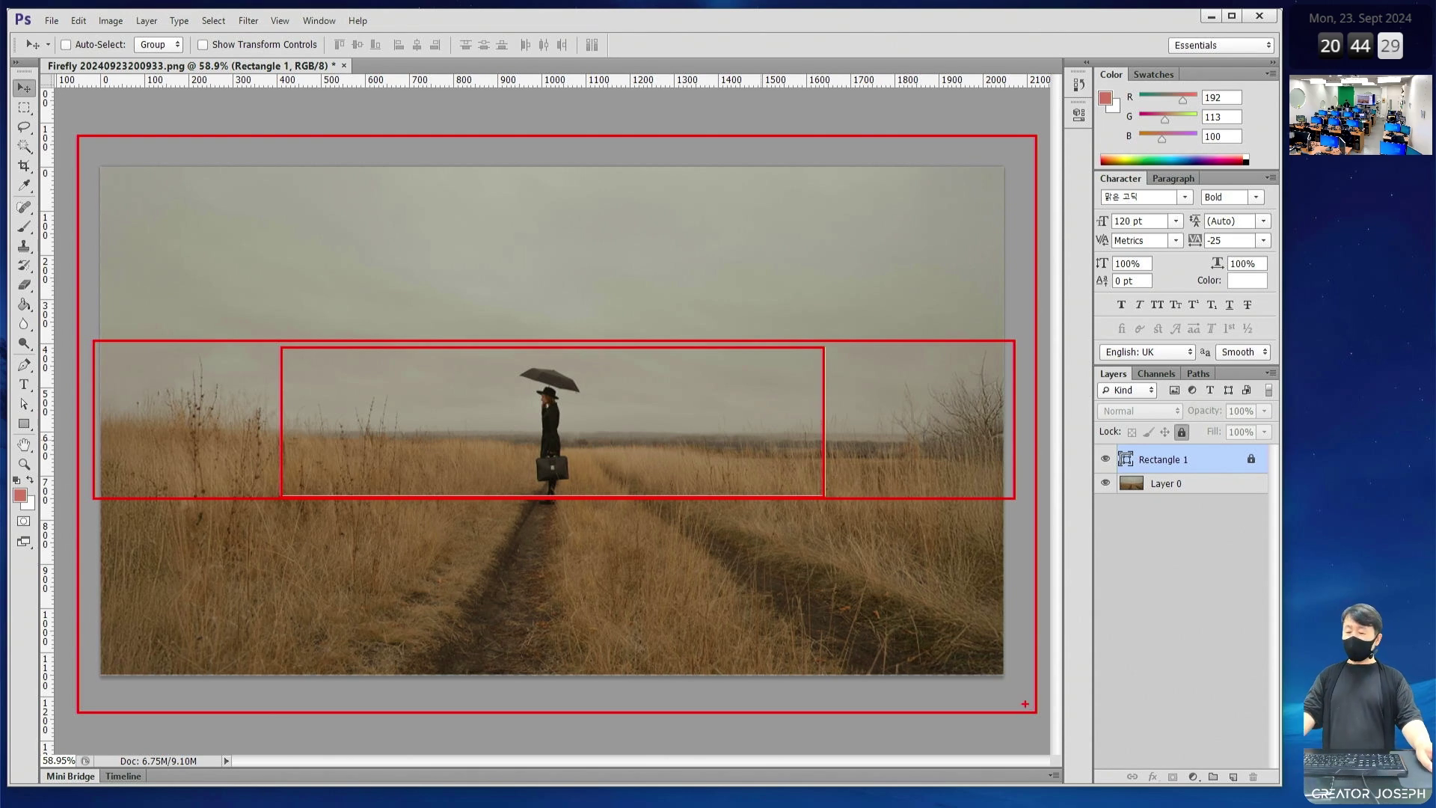
{"action": "key", "text": "e"}
{"action": "mouse_move", "coordinate": [321, 392]}
{"action": "left_mouse_down"}
{"action": "mouse_move", "coordinate": [501, 453]}
{"action": "mouse_move", "coordinate": [700, 464]}
{"action": "mouse_move", "coordinate": [745, 421]}
{"action": "mouse_move", "coordinate": [571, 379]}
{"action": "mouse_move", "coordinate": [480, 382]}
{"action": "mouse_move", "coordinate": [421, 416]}
{"action": "left_mouse_up"}
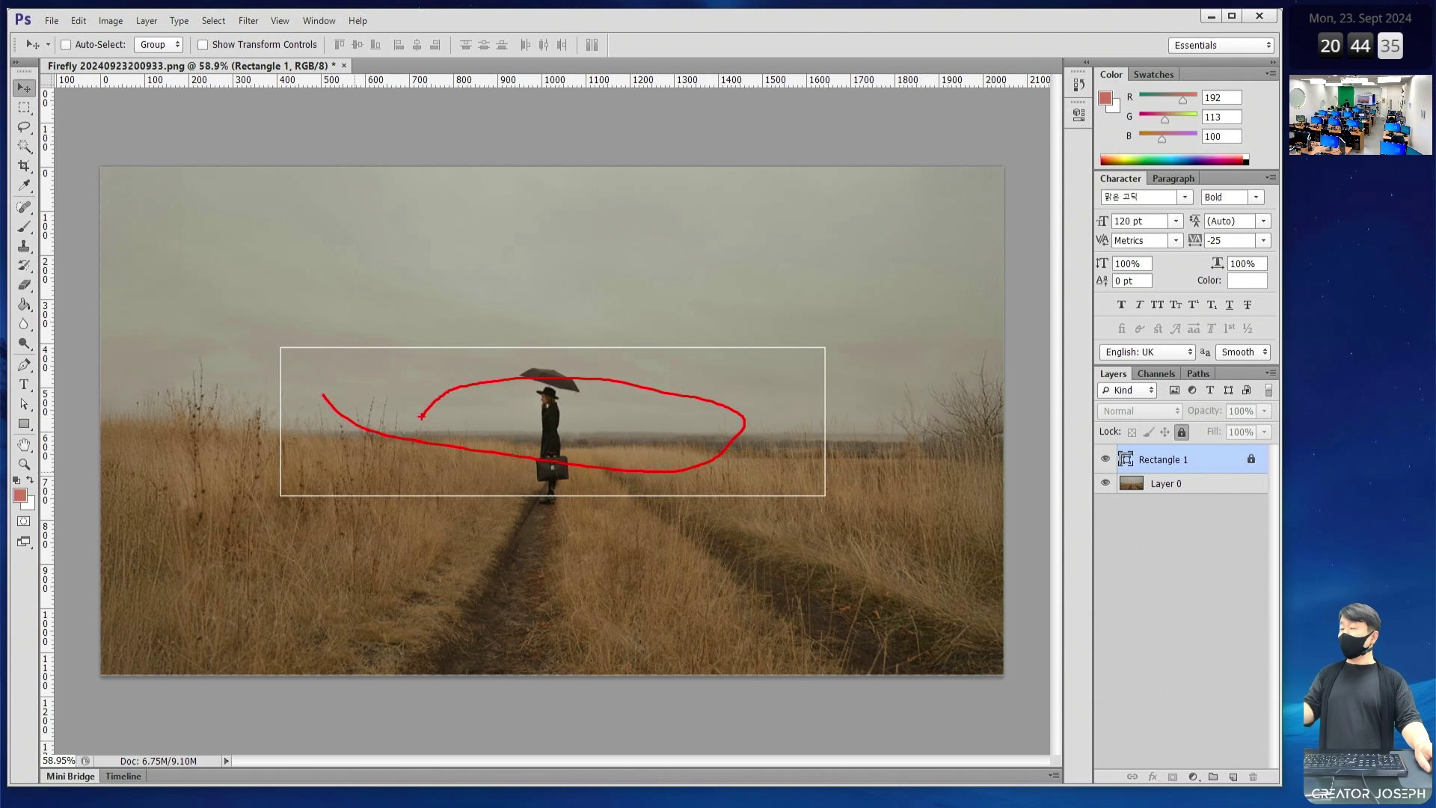
{"action": "mouse_move", "coordinate": [327, 385]}
{"action": "left_mouse_down"}
{"action": "mouse_move", "coordinate": [359, 423]}
{"action": "mouse_move", "coordinate": [404, 437]}
{"action": "mouse_move", "coordinate": [755, 447]}
{"action": "left_mouse_up"}
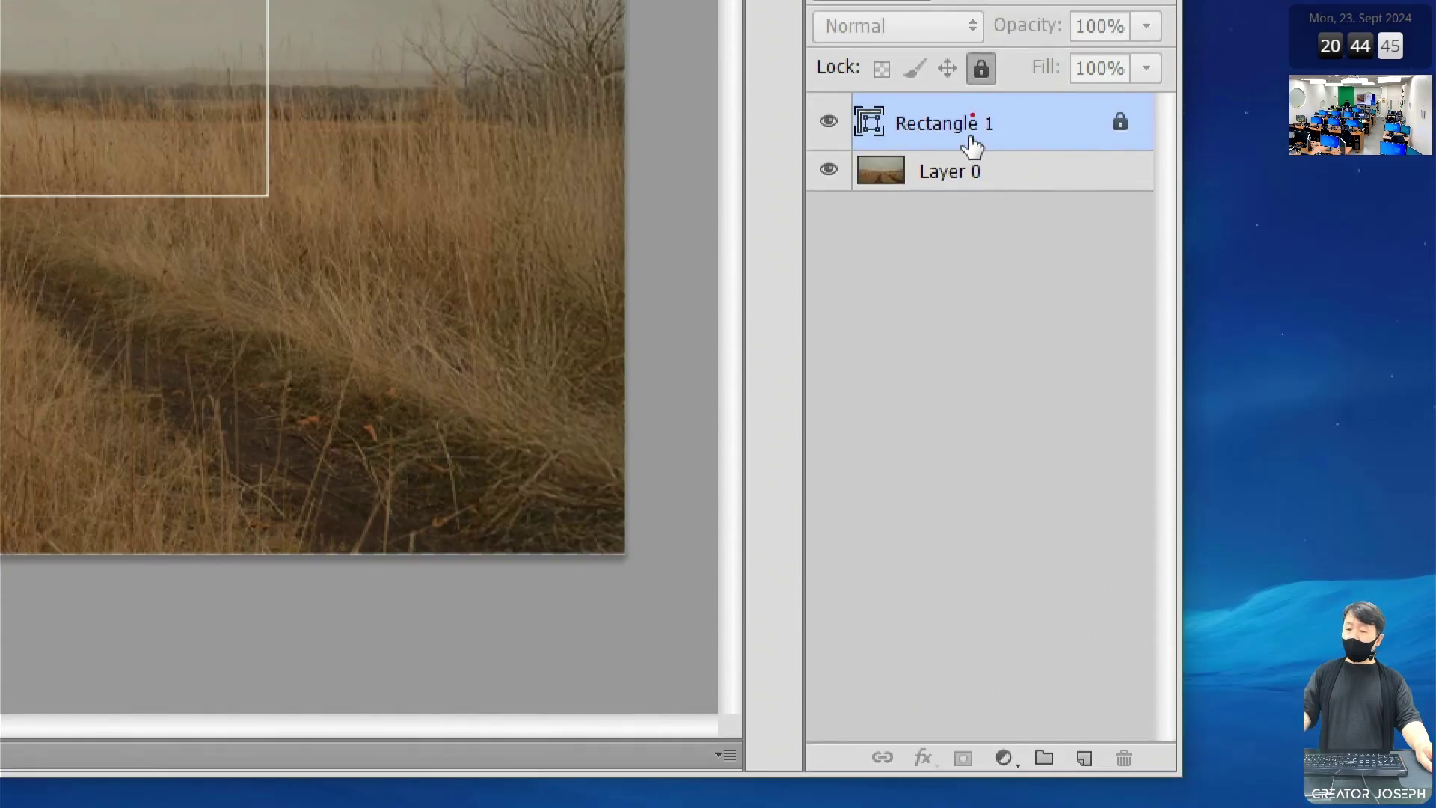
{"action": "left_click_drag", "start_coordinate": [1177, 453], "coordinate": [1247, 426]}
{"action": "left_click_drag", "start_coordinate": [1113, 56], "coordinate": [1097, 62]}
{"action": "mouse_move", "coordinate": [1070, 726]}
{"action": "left_mouse_down"}
{"action": "mouse_move", "coordinate": [1052, 750]}
{"action": "mouse_move", "coordinate": [1108, 666]}
{"action": "left_mouse_up"}
{"action": "left_click", "coordinate": [1112, 655]}
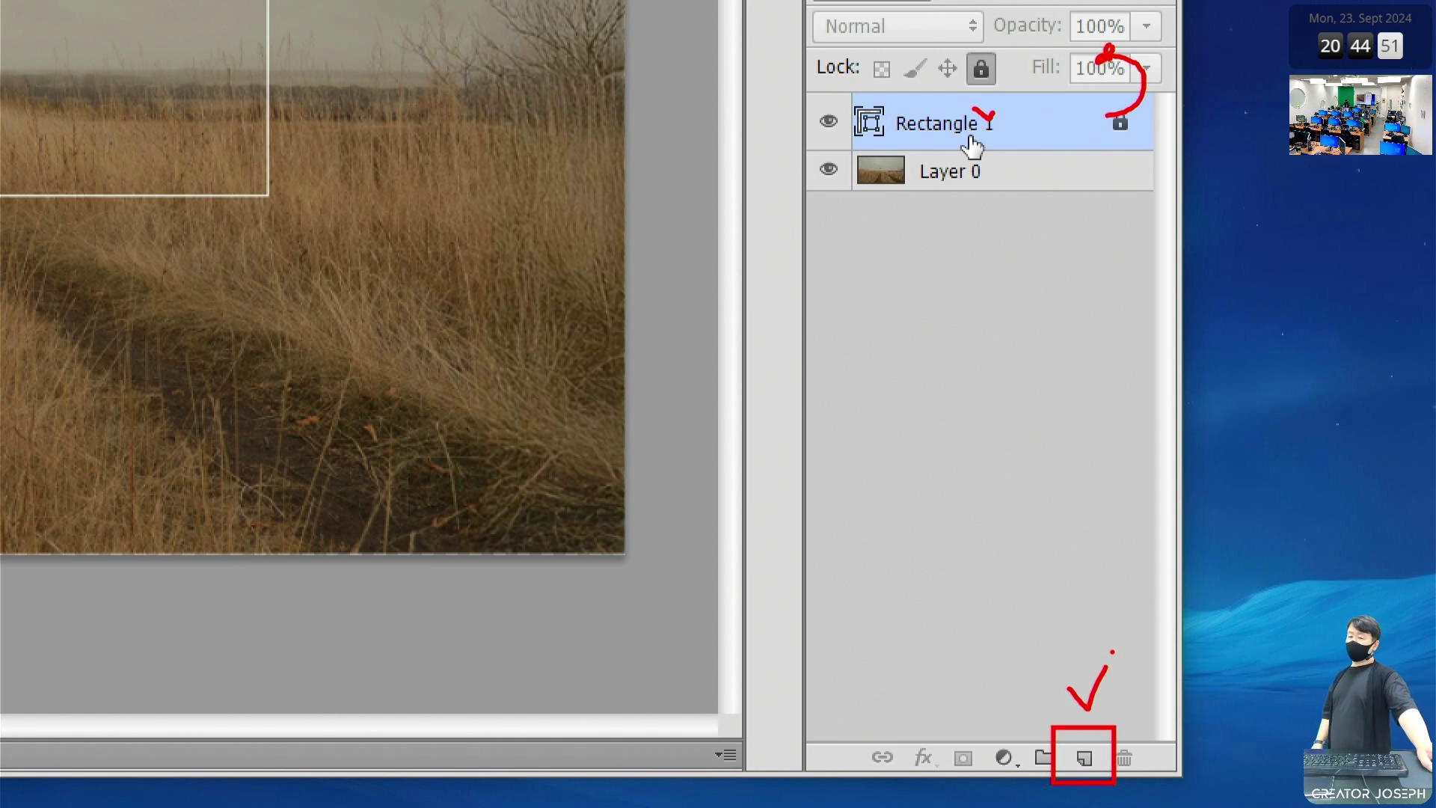
{"action": "key", "text": "Escape"}
- Create a new layer and add the text 배너용 글자 입력 with the Type tool inside the safe-area rectangle
{"action": "left_click", "coordinate": [1086, 747]}
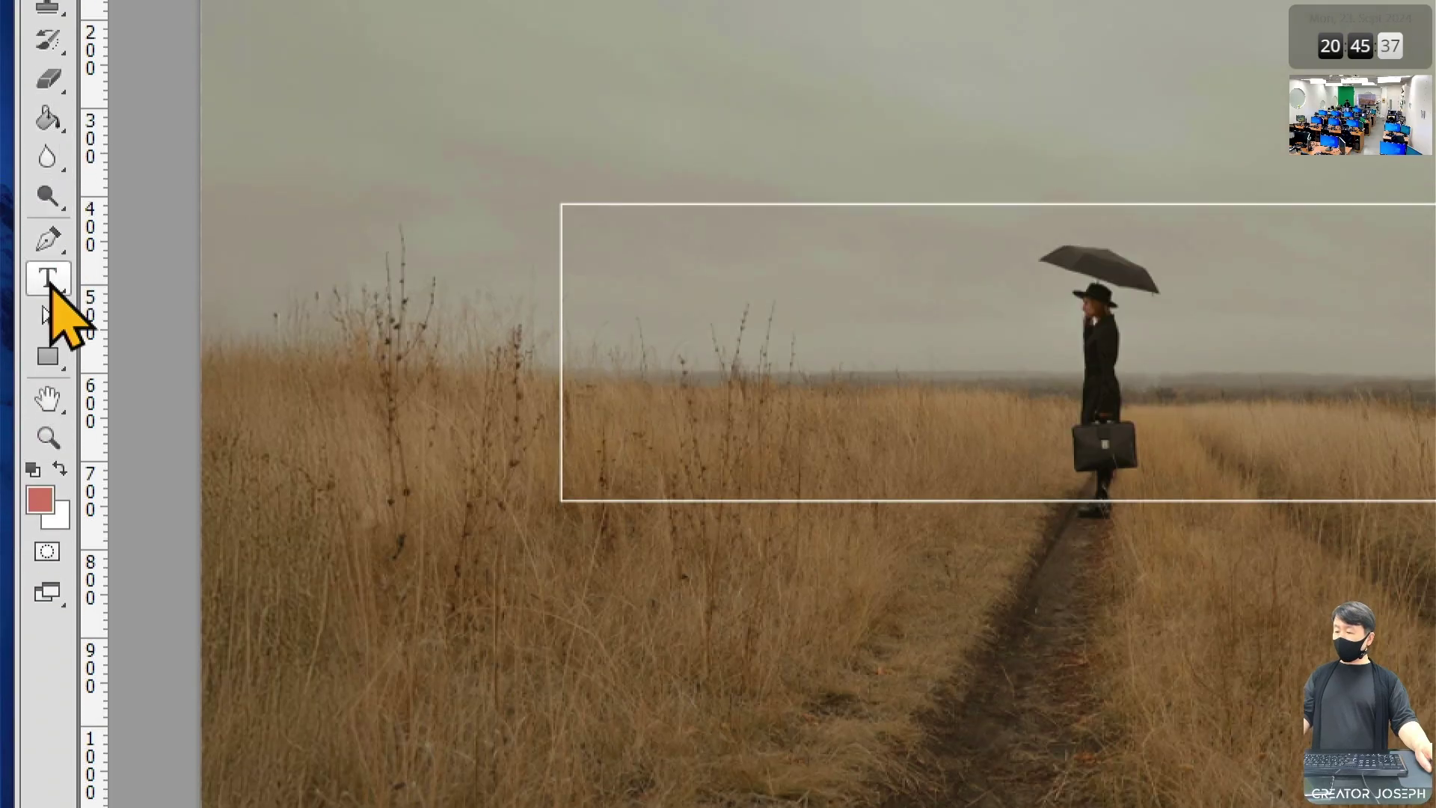
{"action": "left_click", "coordinate": [47, 185]}
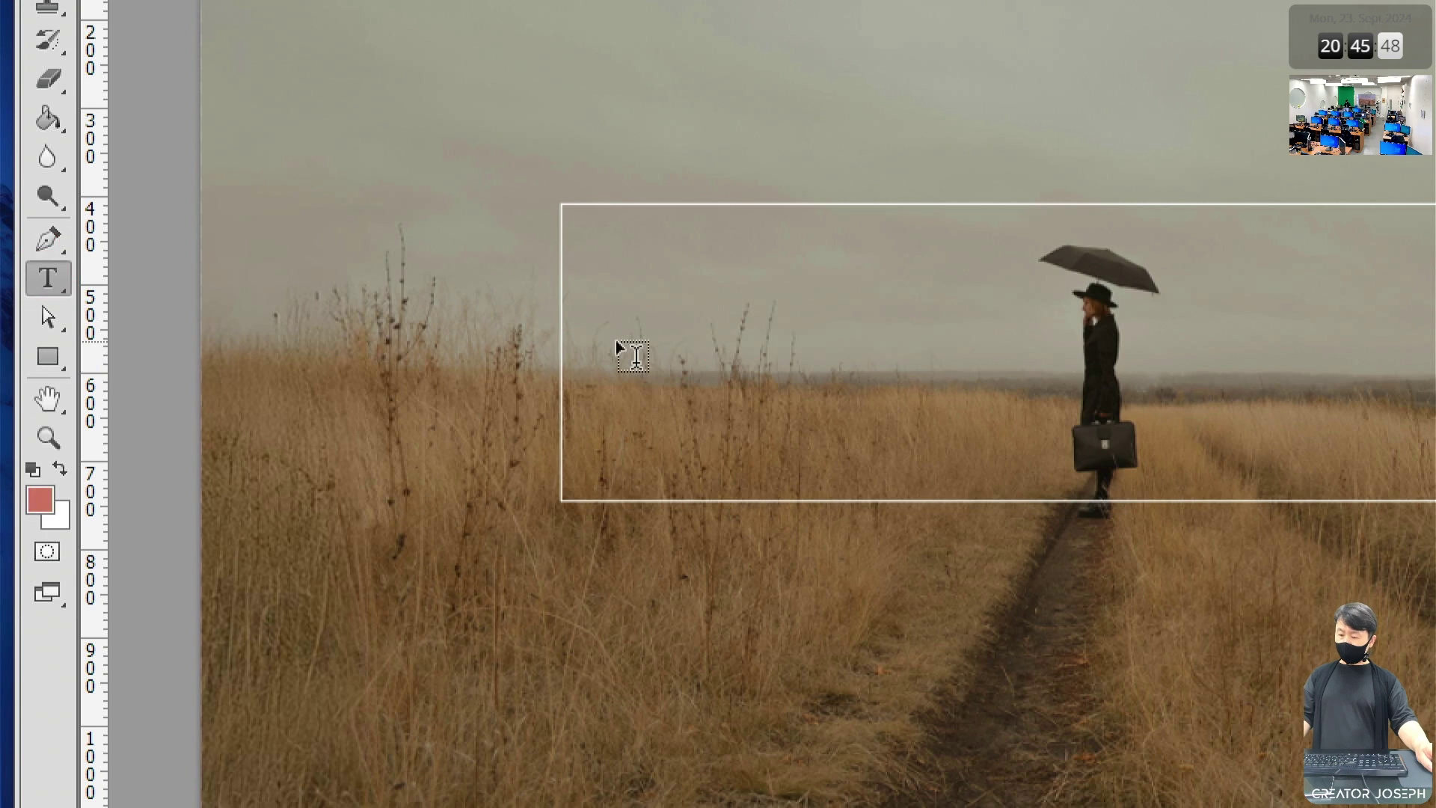
{"action": "left_click", "coordinate": [618, 344]}
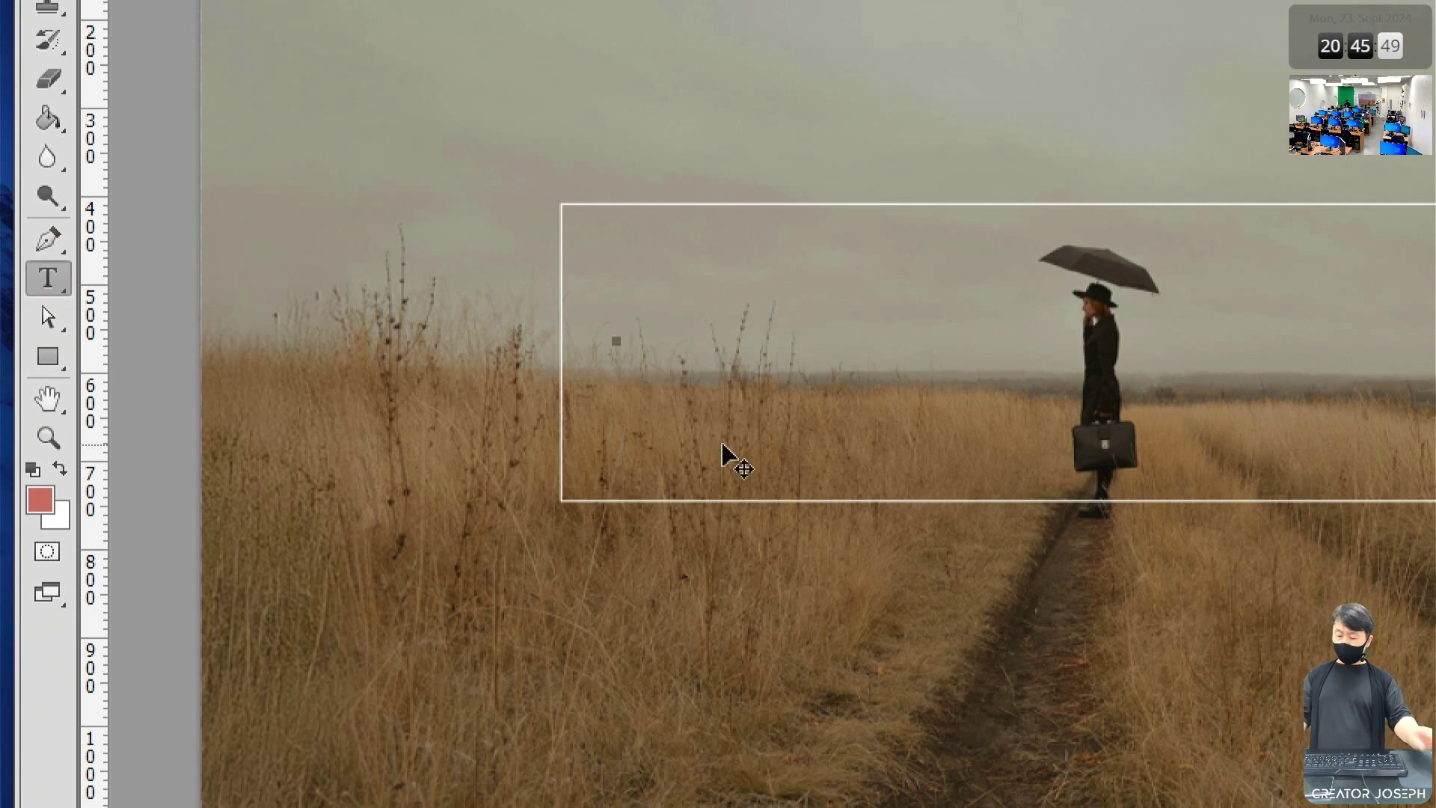
{"action": "type", "text": "vy"}
{"action": "key", "text": "BackSpace"}
{"action": "key", "text": "BackSpace"}
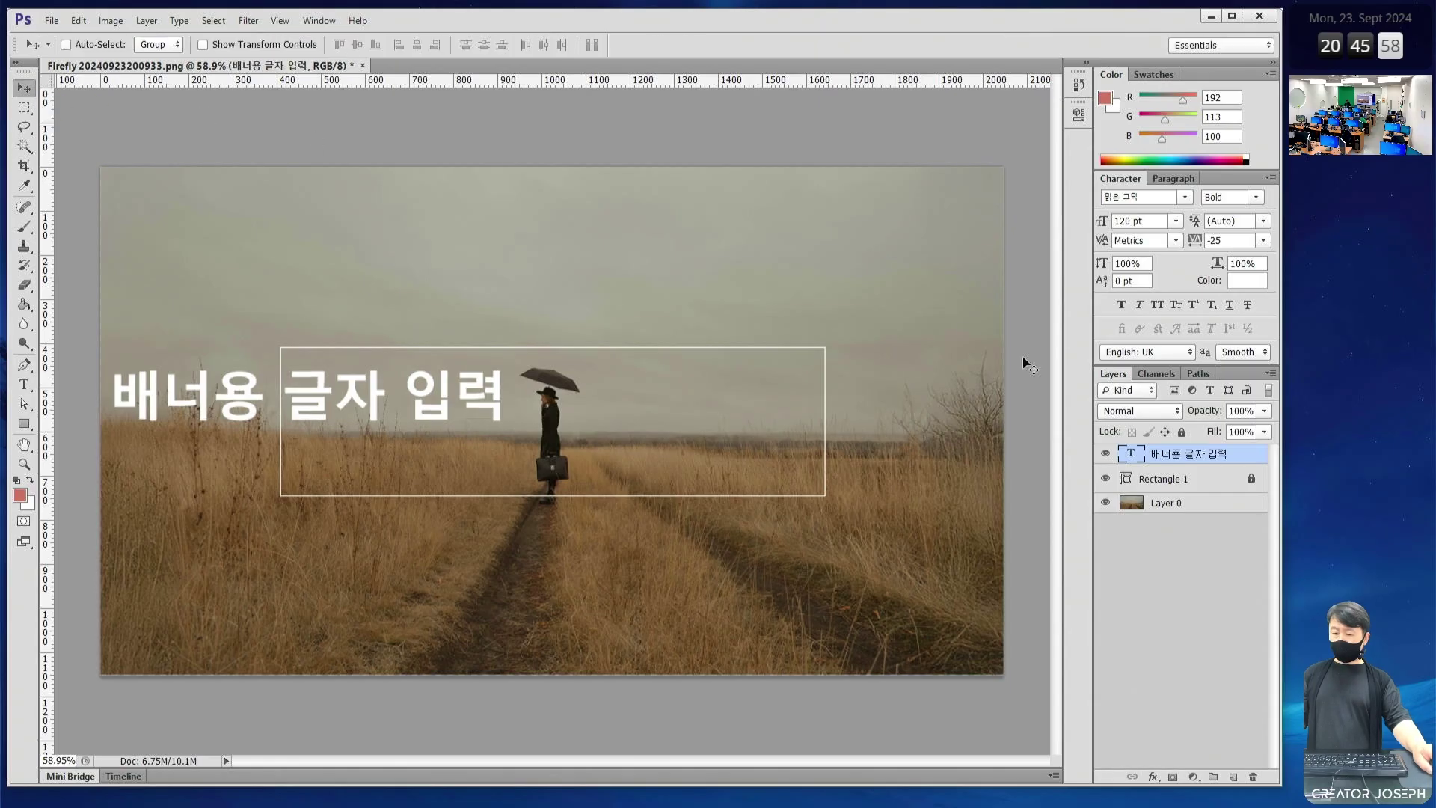
- Keep the banner text in 맑은 고딕 and set its font size to 80 pt
{"action": "left_click", "coordinate": [1185, 197]}
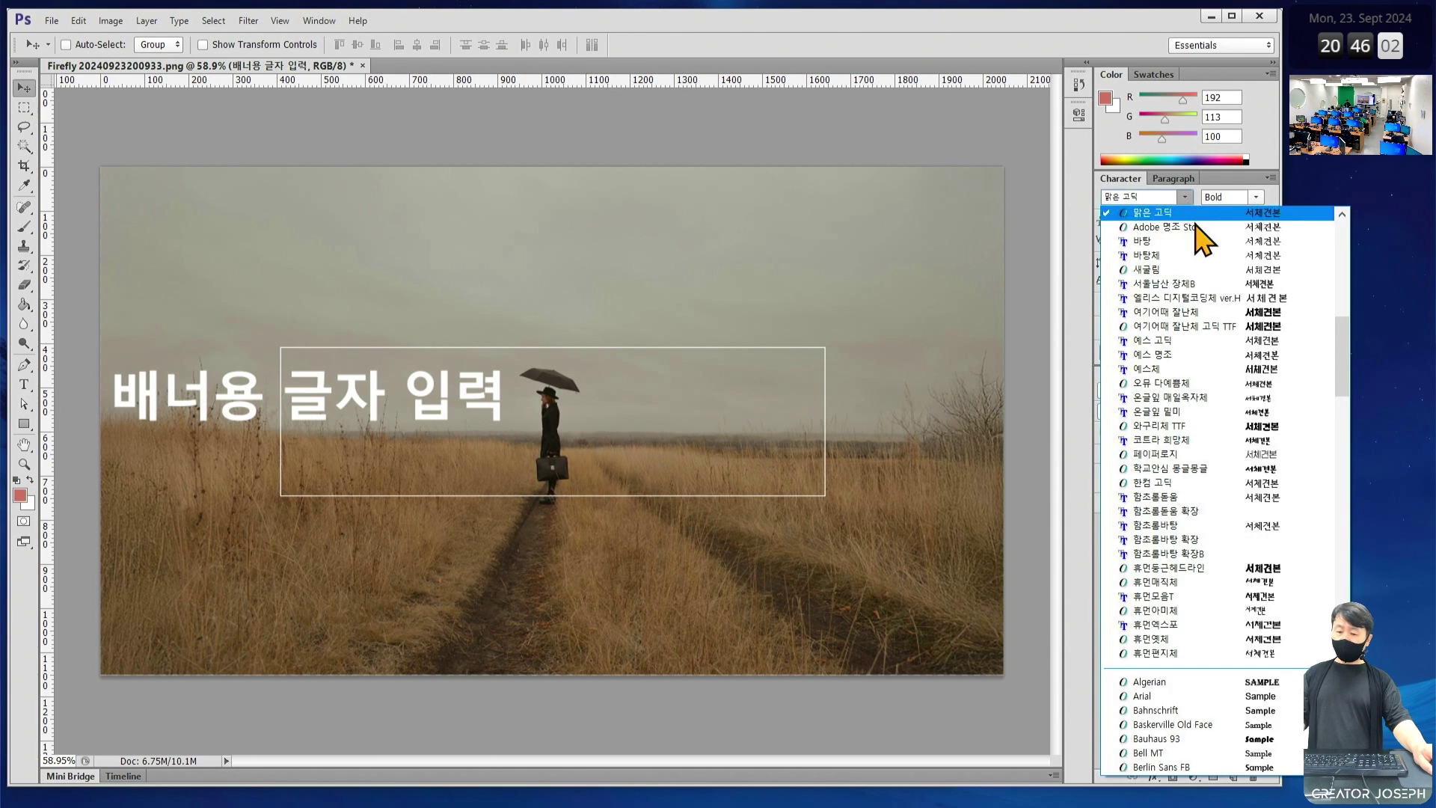
{"action": "left_click", "coordinate": [1245, 213]}
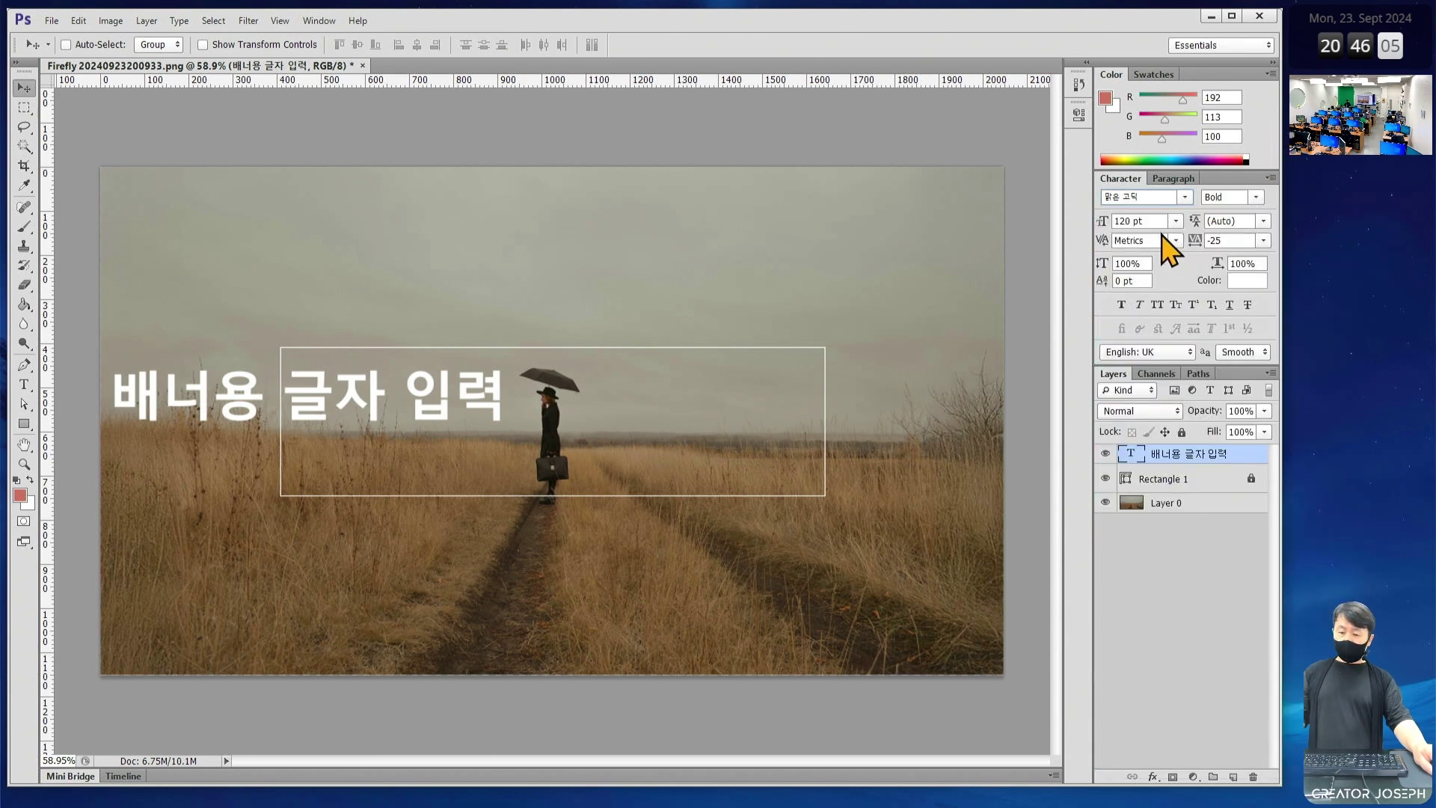
{"action": "type", "text": "80"}
{"action": "key", "text": "Return"}
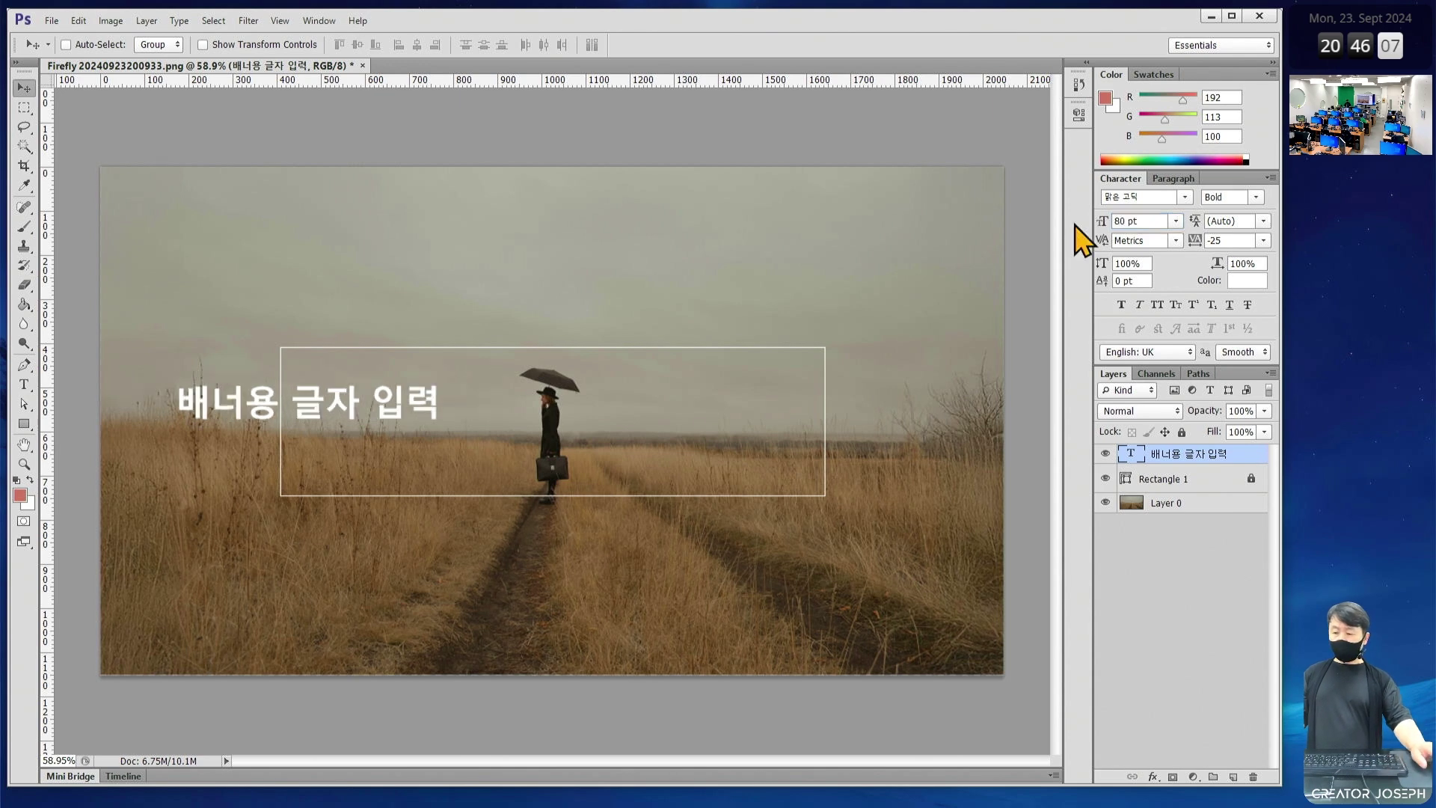
- Place the 여행 VLOG text inside the safe-area rectangle to the right of the woman and activate the Type tool
{"action": "left_click_drag", "start_coordinate": [412, 408], "coordinate": [523, 424]}
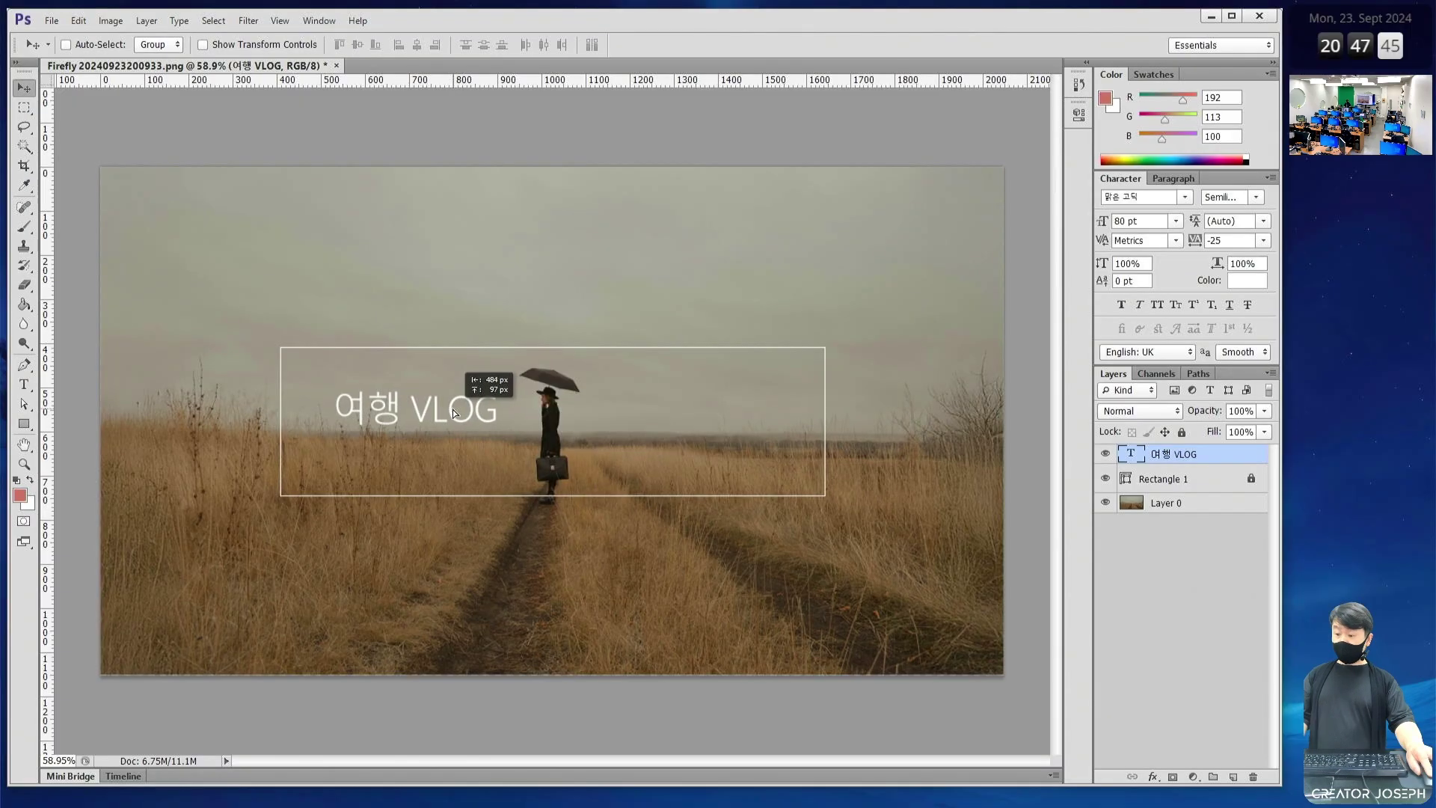
{"action": "left_click_drag", "start_coordinate": [453, 412], "coordinate": [740, 429]}
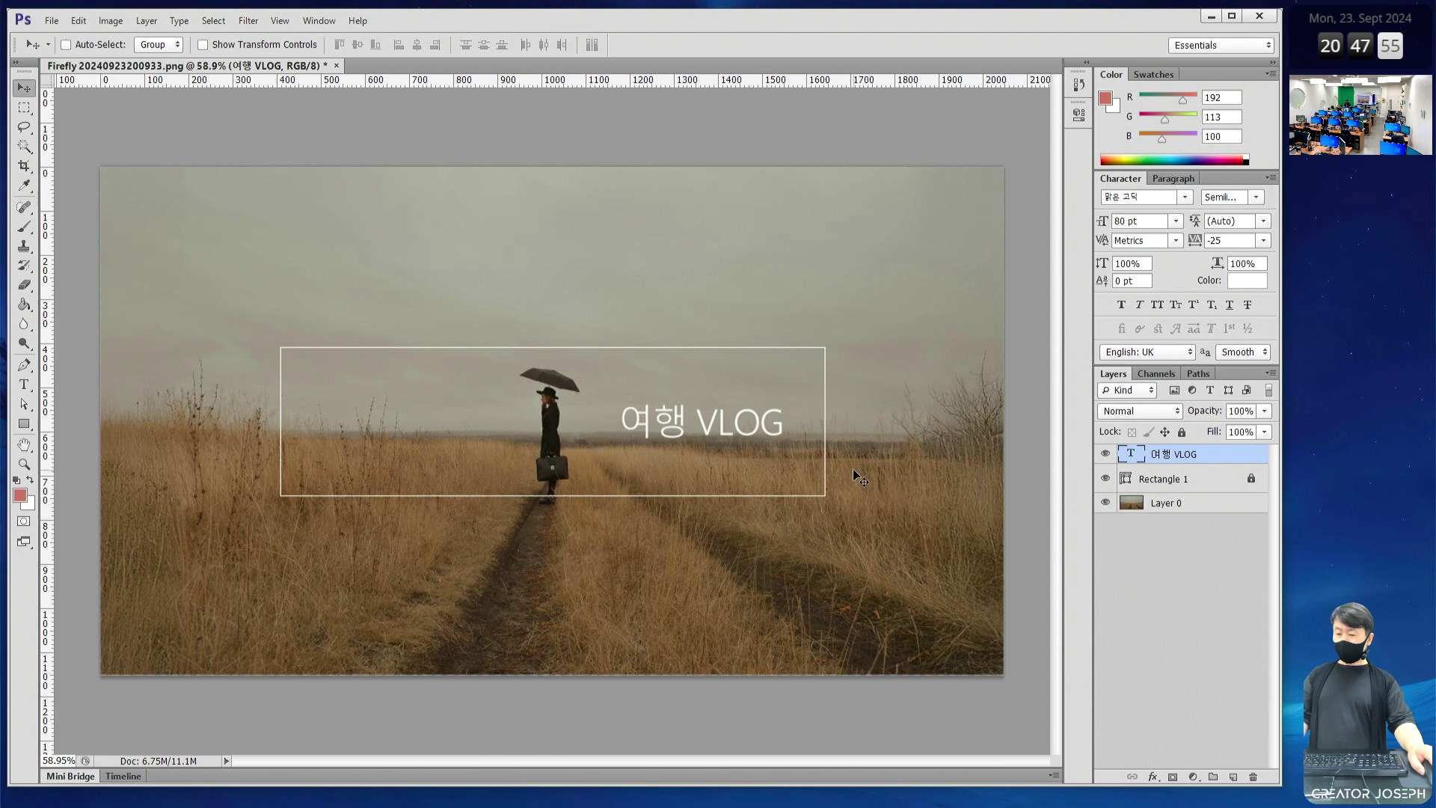
{"action": "left_click", "coordinate": [24, 384]}
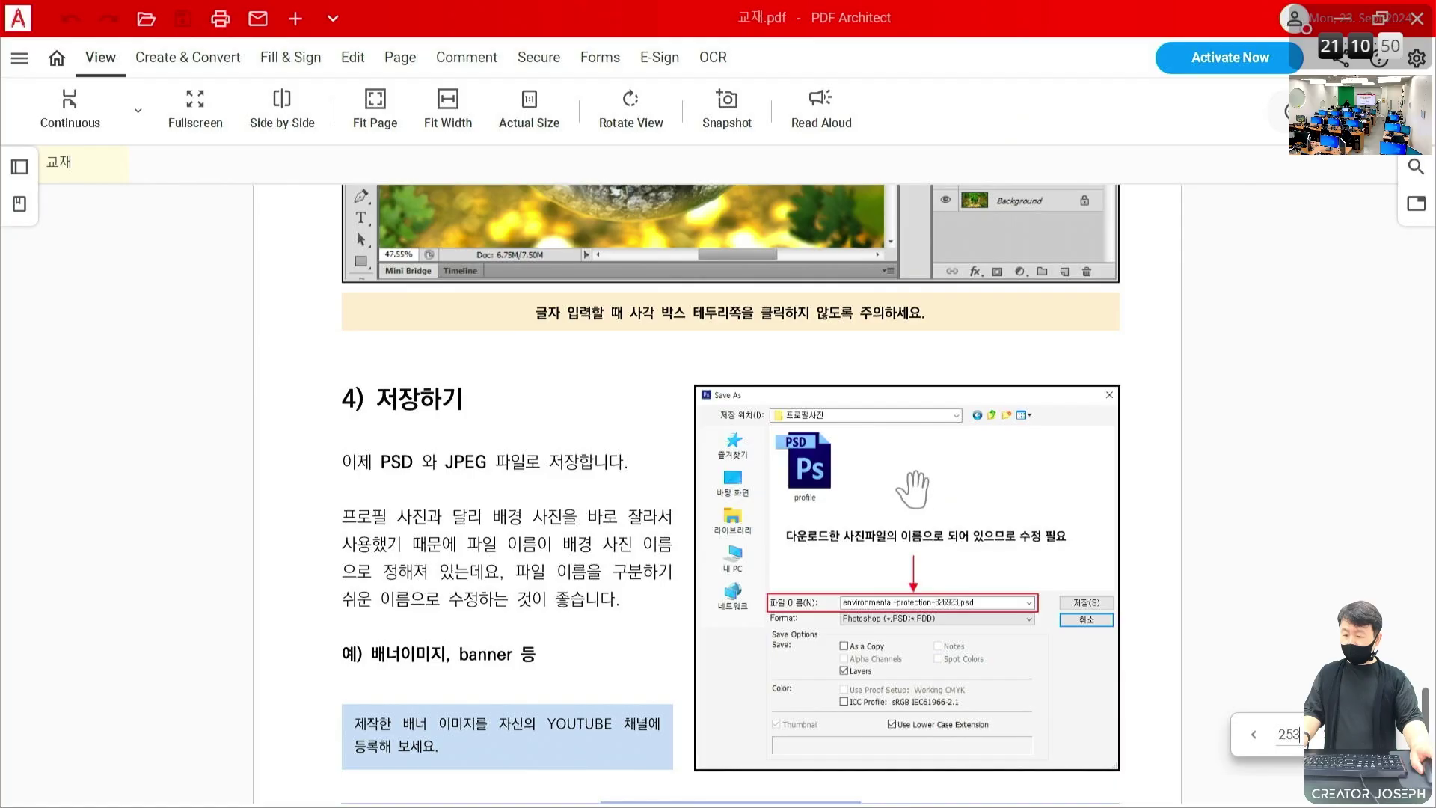
- Switch to the textbook PDF and review section 4) 저장하기 on page 253
{"action": "scroll", "coordinate": [914, 489], "scroll_direction": "down", "scroll_amount": 3}
{"action": "scroll", "coordinate": [914, 490], "scroll_direction": "up", "scroll_amount": 6}
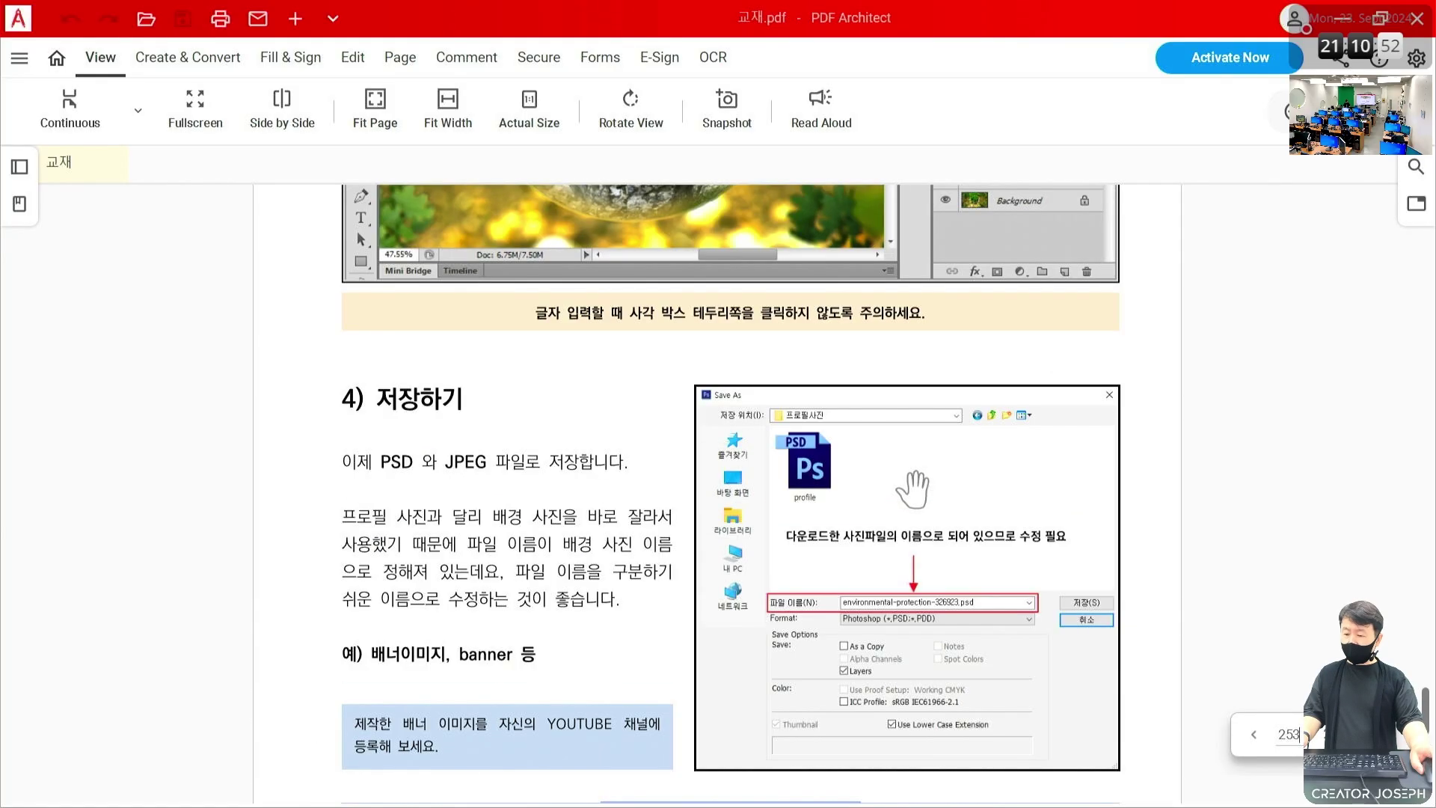
{"action": "scroll", "coordinate": [915, 490], "scroll_direction": "up", "scroll_amount": 2}
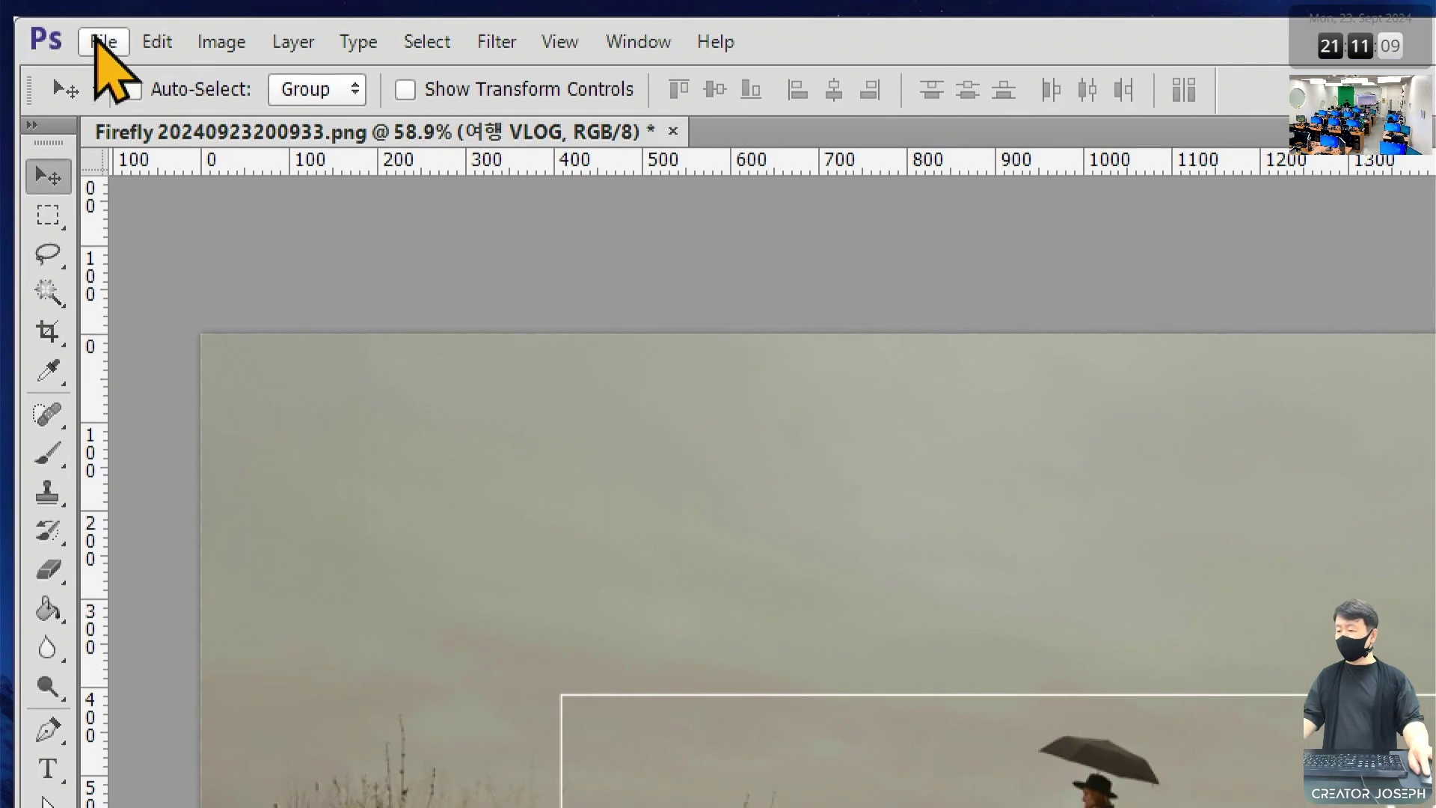
- Start saving the banner document under a new name in the 포토샵 folder
{"action": "left_click", "coordinate": [103, 42]}
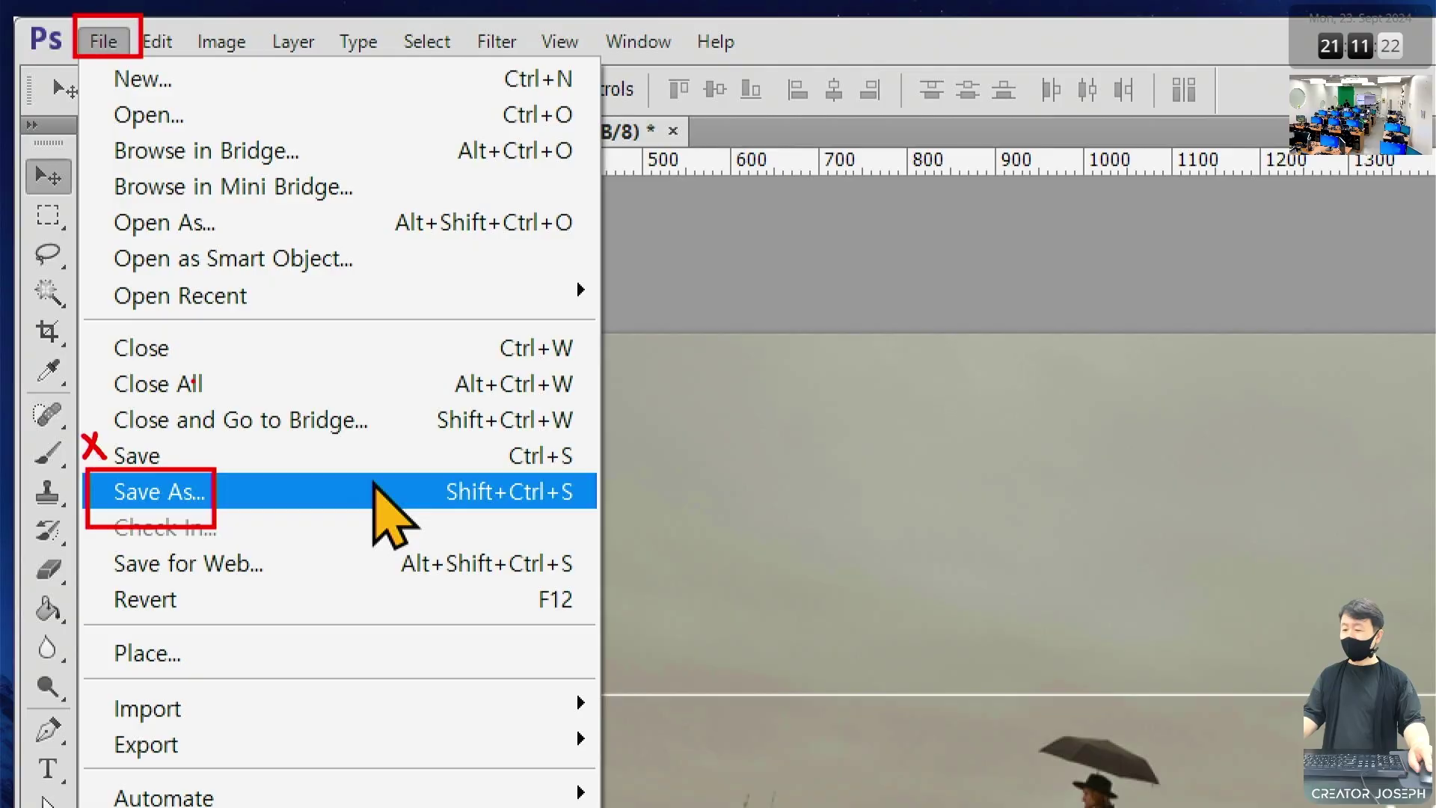
{"action": "left_click", "coordinate": [747, 384]}
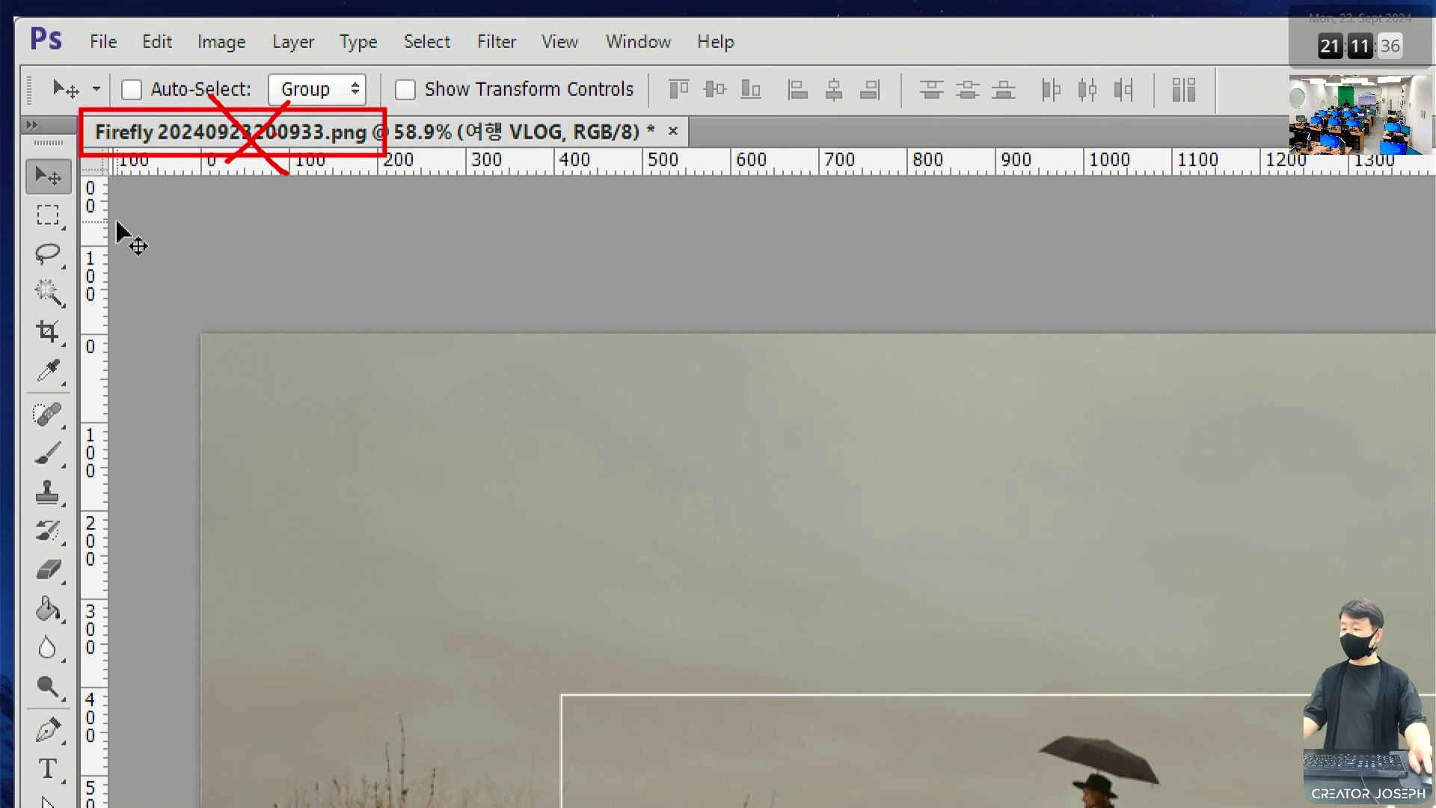
{"action": "left_click", "coordinate": [104, 43]}
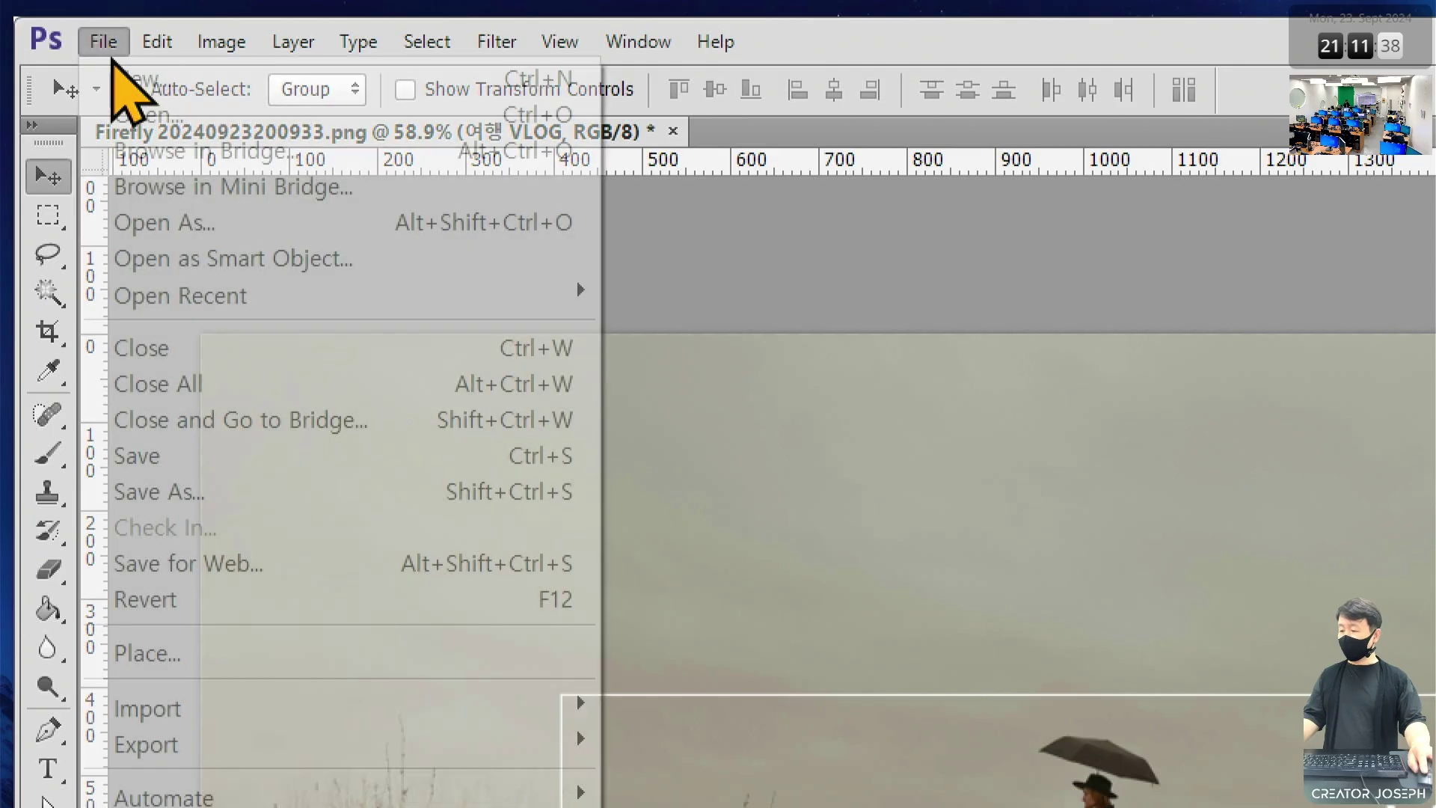
{"action": "left_click", "coordinate": [287, 497]}
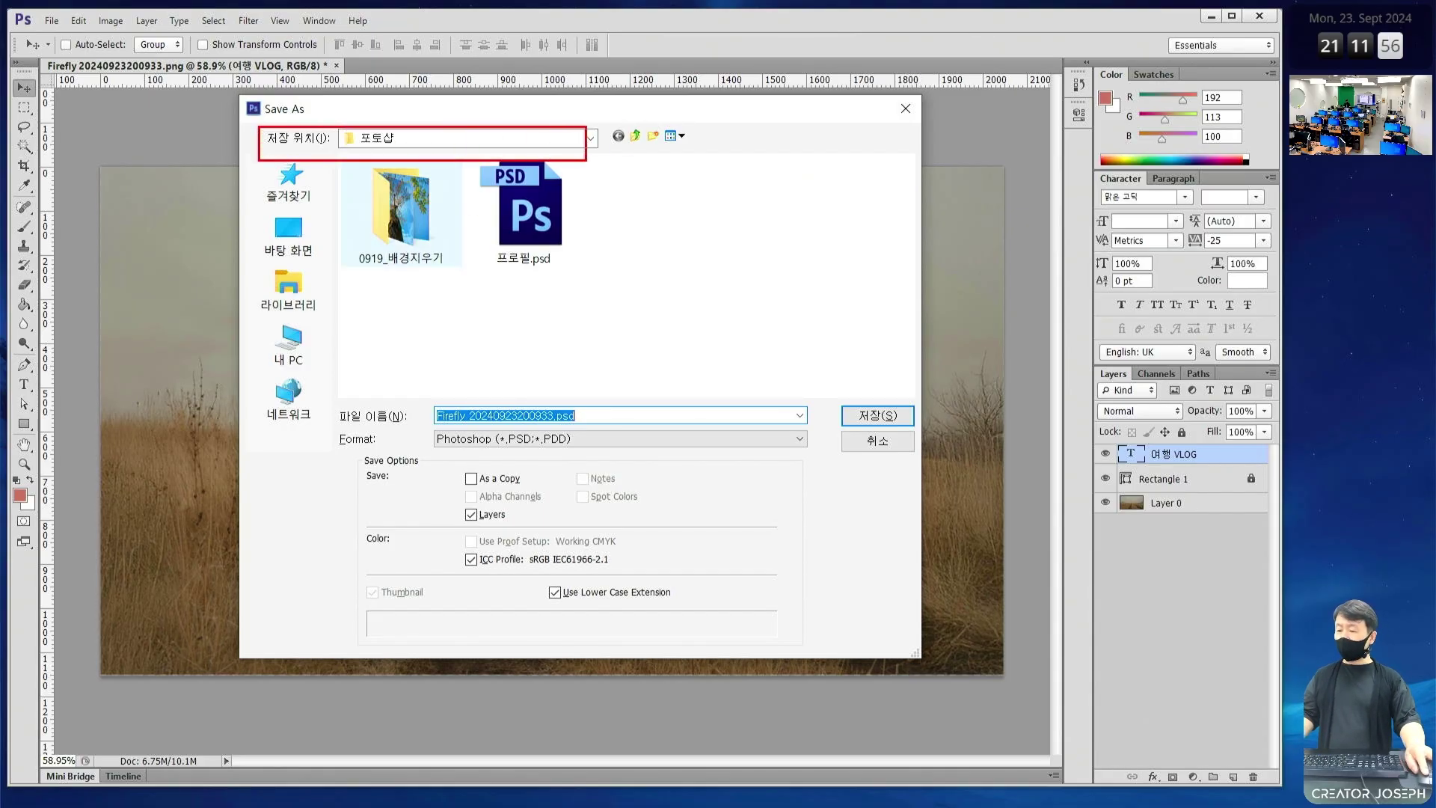
{"action": "left_click", "coordinate": [609, 160]}
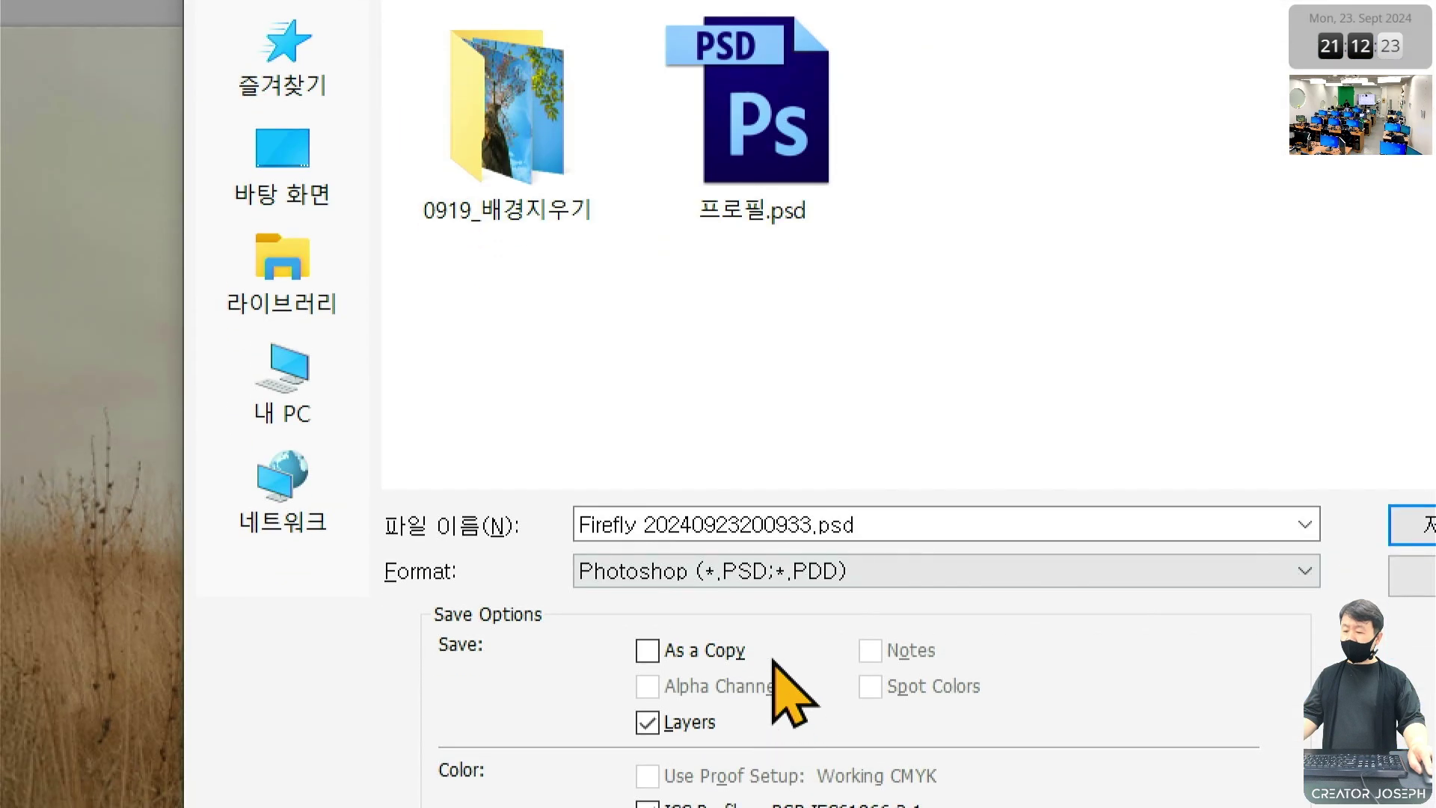
- Name the file 배너 and save it in Photoshop PSD format with layers and Maximize Compatibility enabled, leaving the format options prompt active for future saves
{"action": "left_click", "coordinate": [934, 524]}
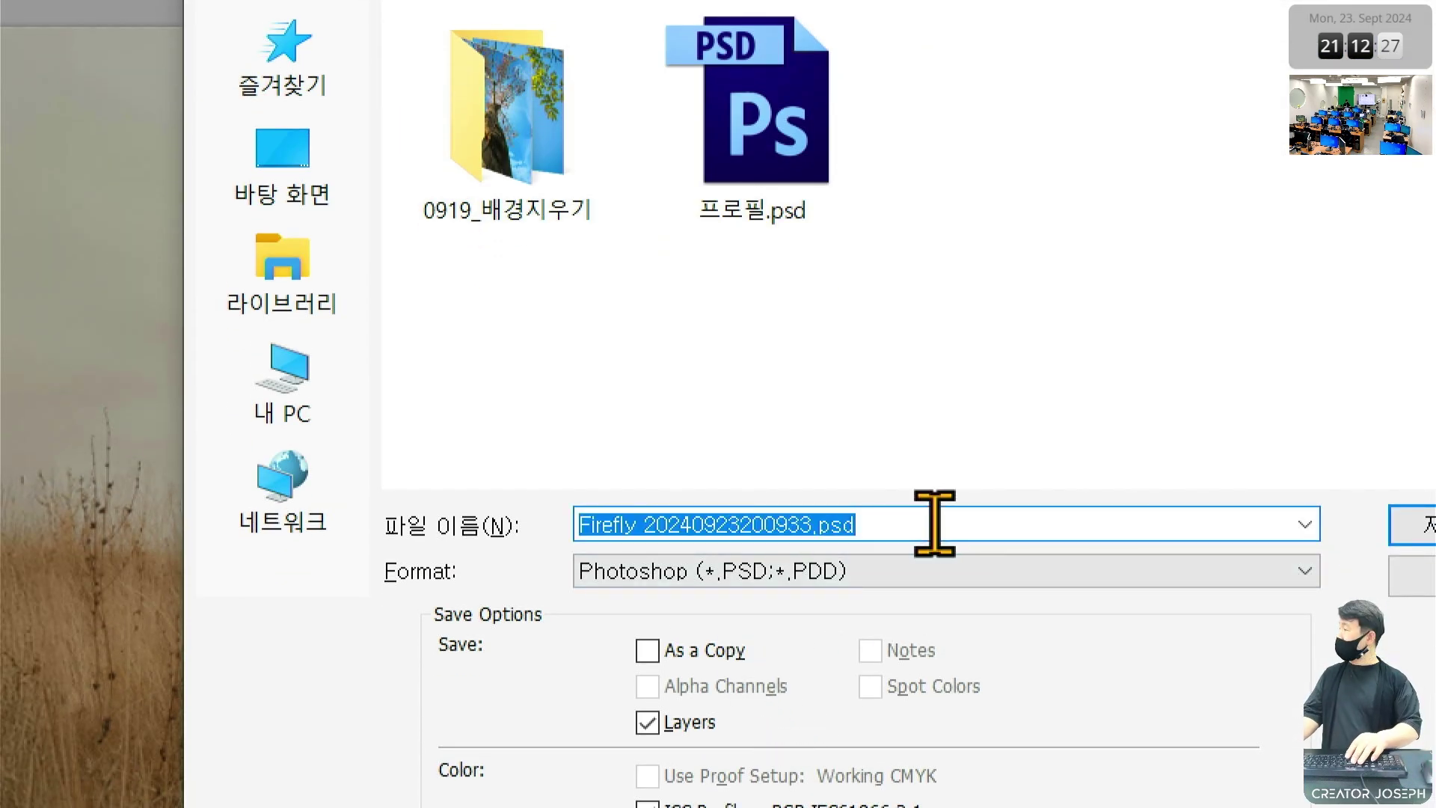
{"action": "key", "text": "BackSpace"}
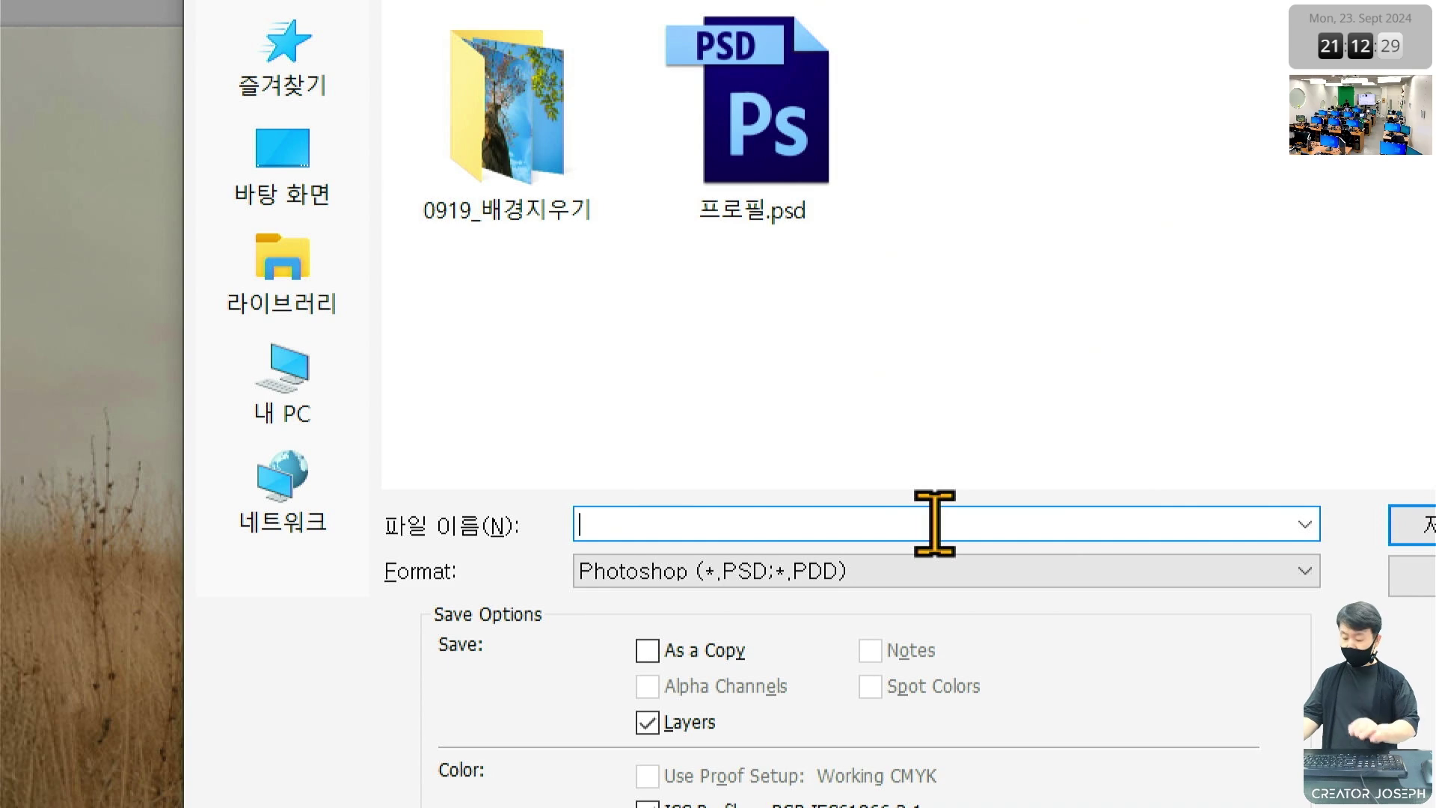
{"action": "type", "text": "배너"}
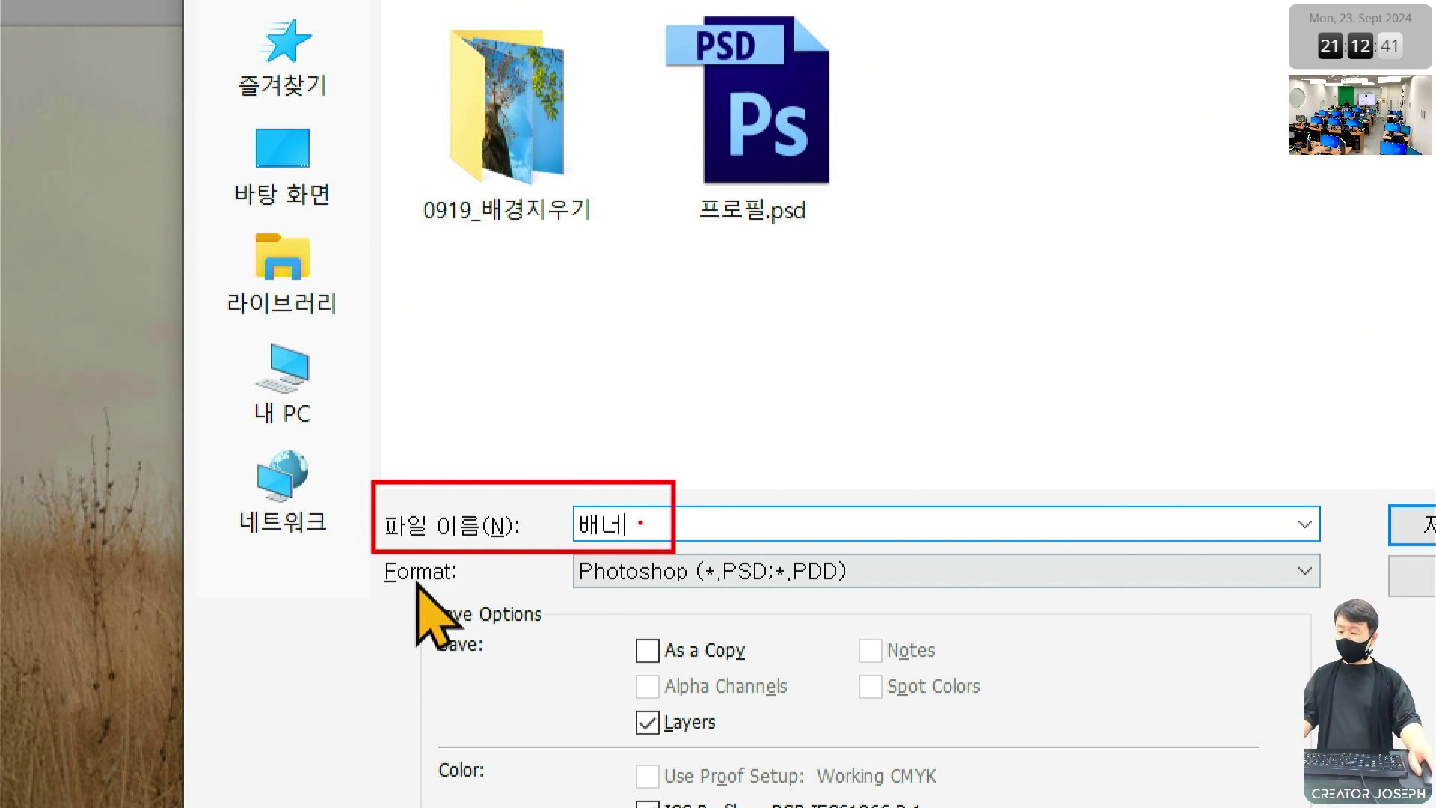
{"action": "left_click", "coordinate": [744, 441]}
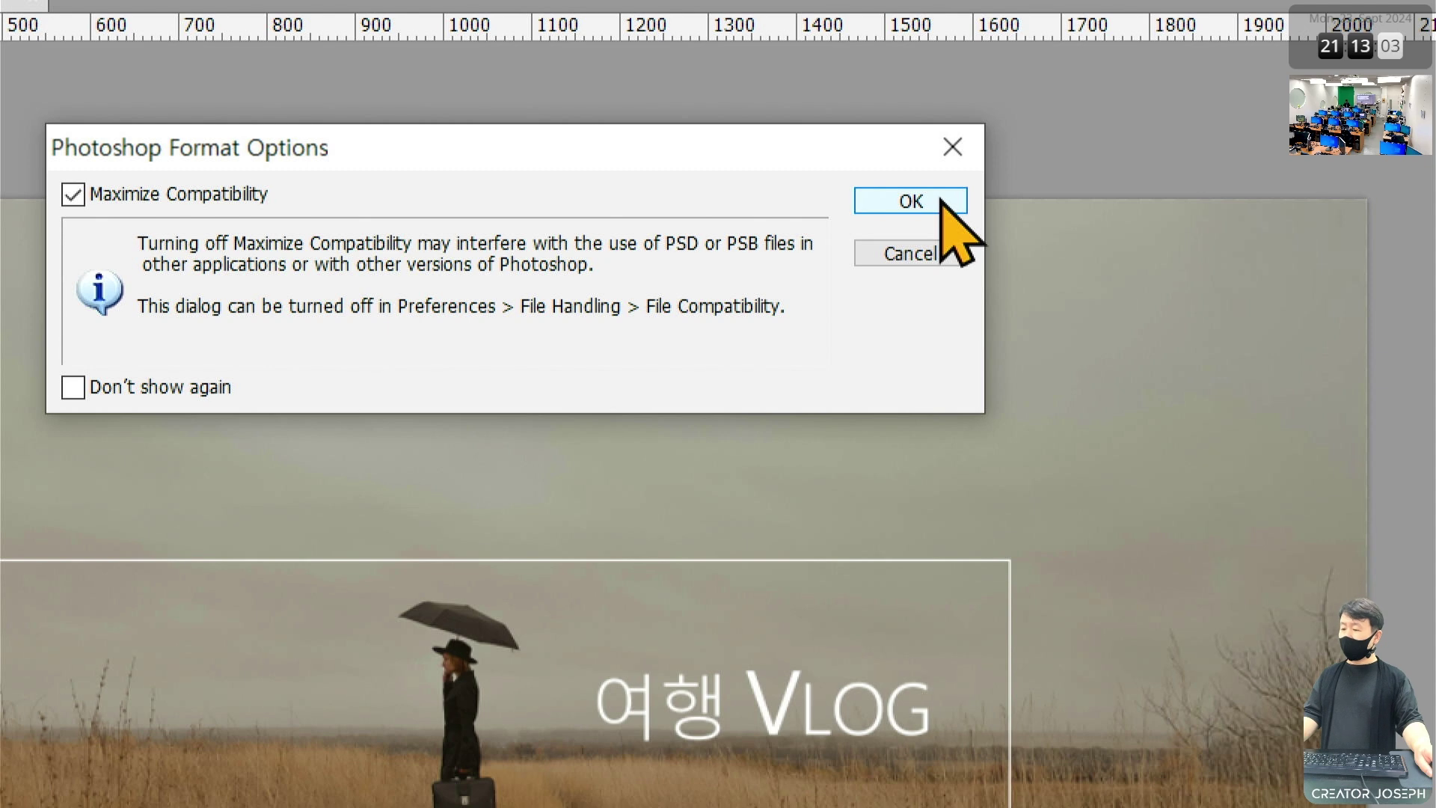
{"action": "left_click", "coordinate": [196, 390]}
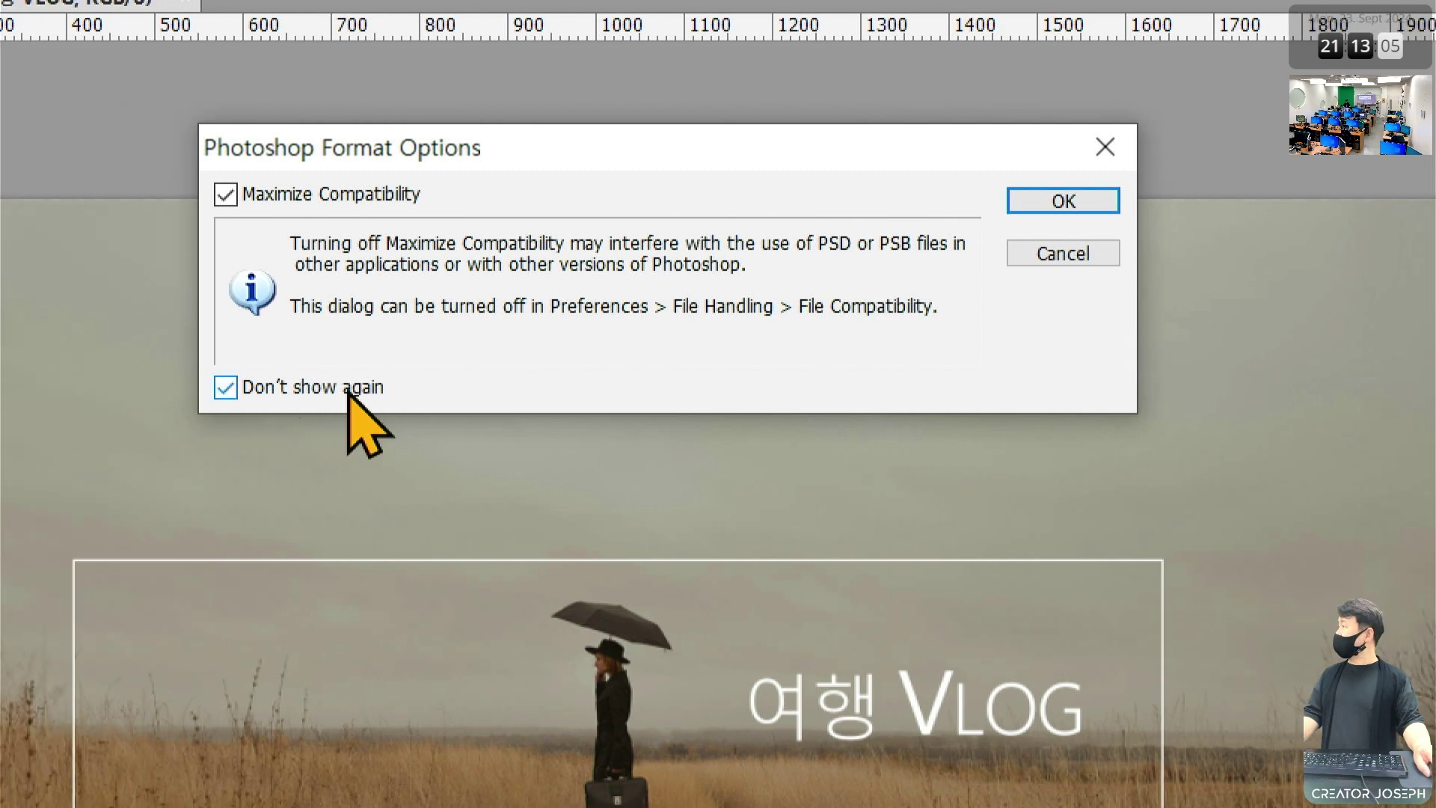
{"action": "left_click", "coordinate": [347, 389]}
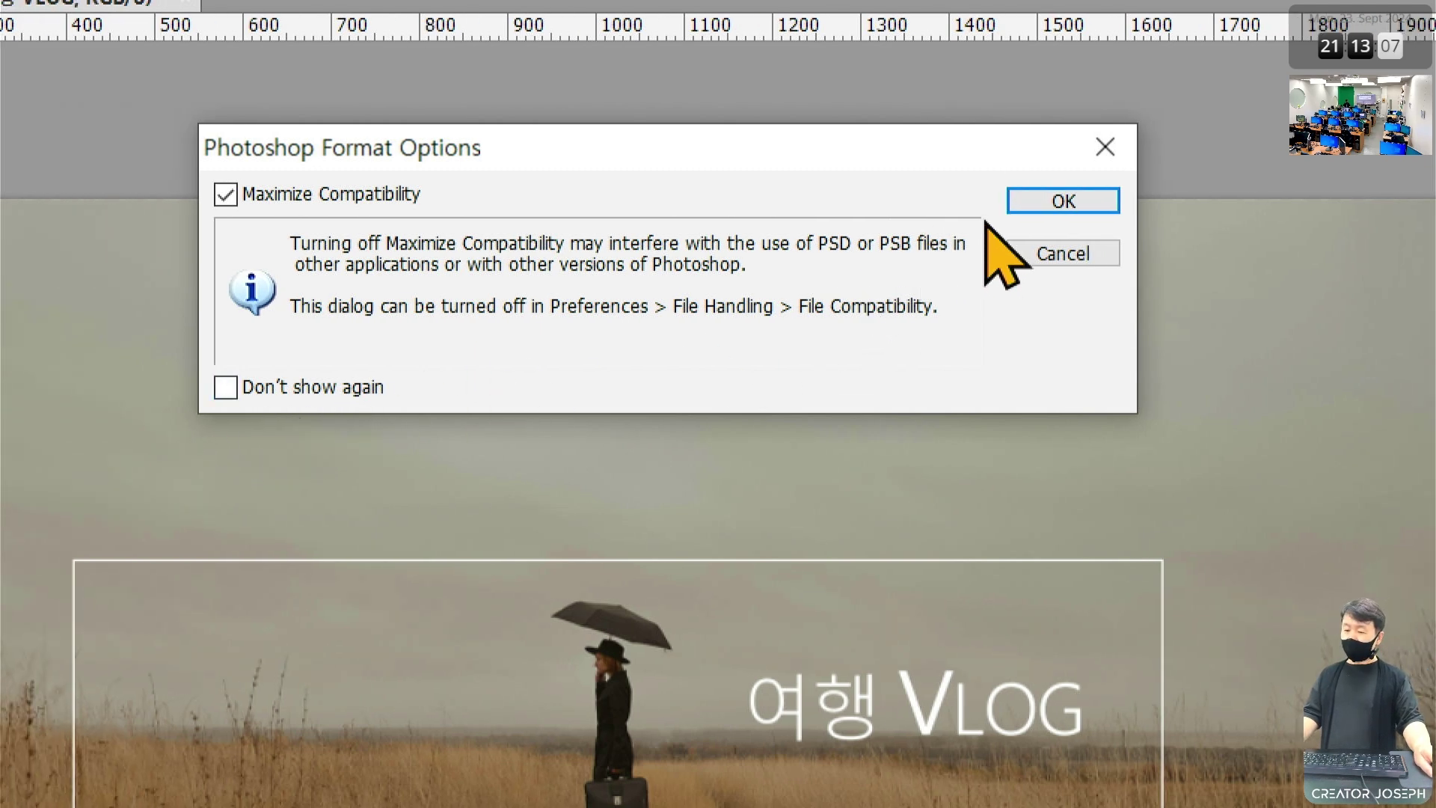
{"action": "left_click", "coordinate": [1074, 210]}
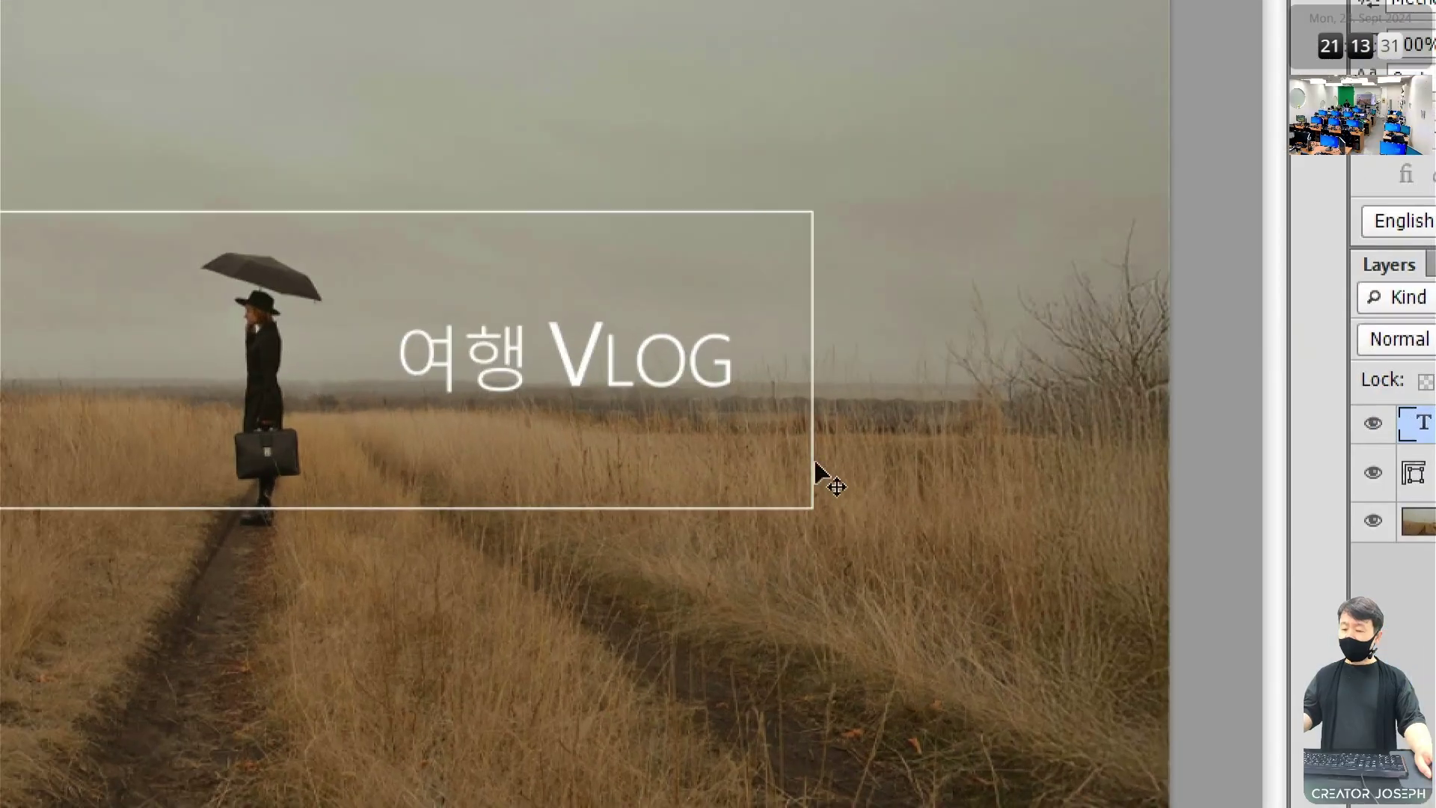
- Hide the Rectangle 1 safe-area guide layer
{"action": "mouse_move", "coordinate": [817, 471]}
{"action": "left_mouse_down"}
{"action": "mouse_move", "coordinate": [805, 388]}
{"action": "mouse_move", "coordinate": [769, 453]}
{"action": "mouse_move", "coordinate": [836, 487]}
{"action": "left_mouse_up"}
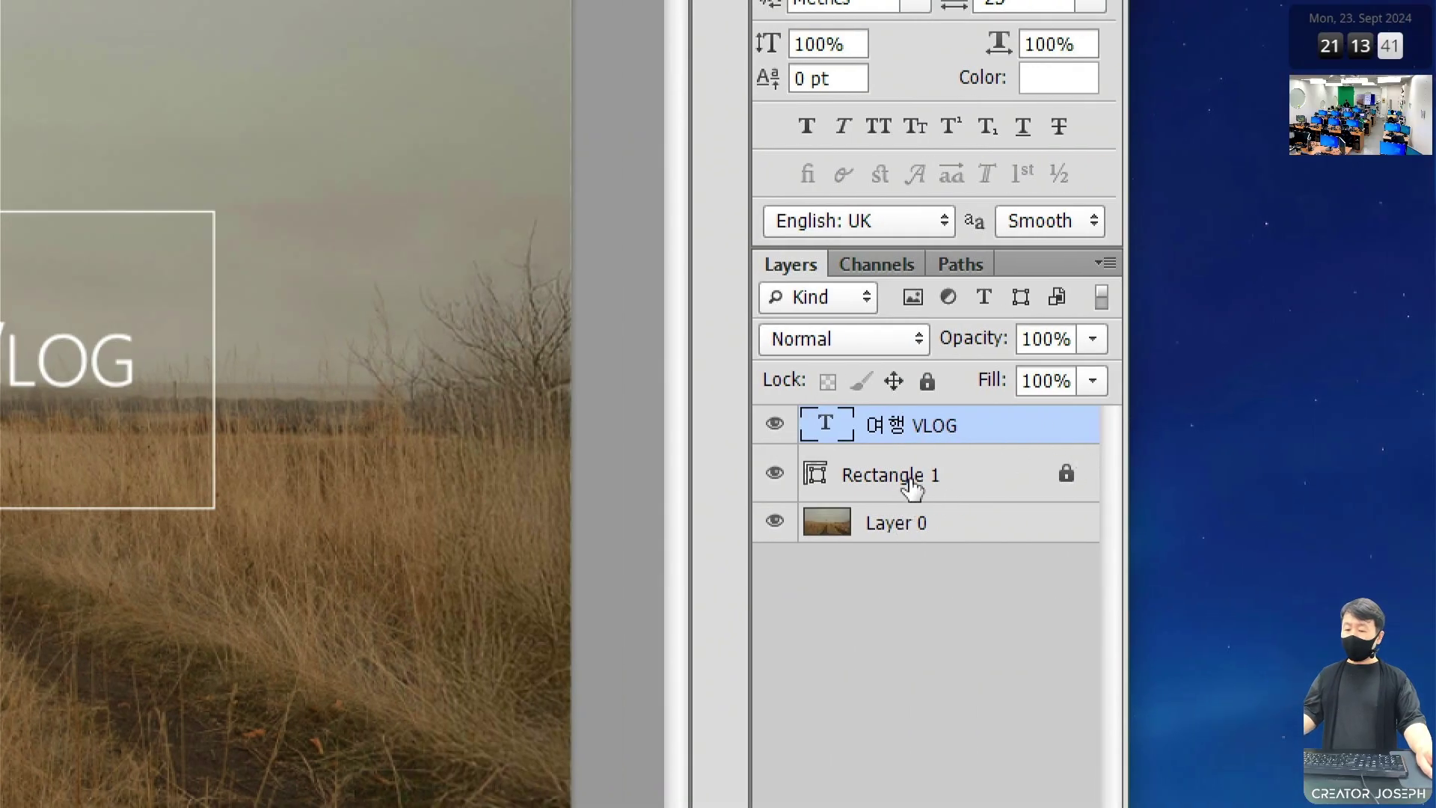
{"action": "left_click", "coordinate": [893, 497]}
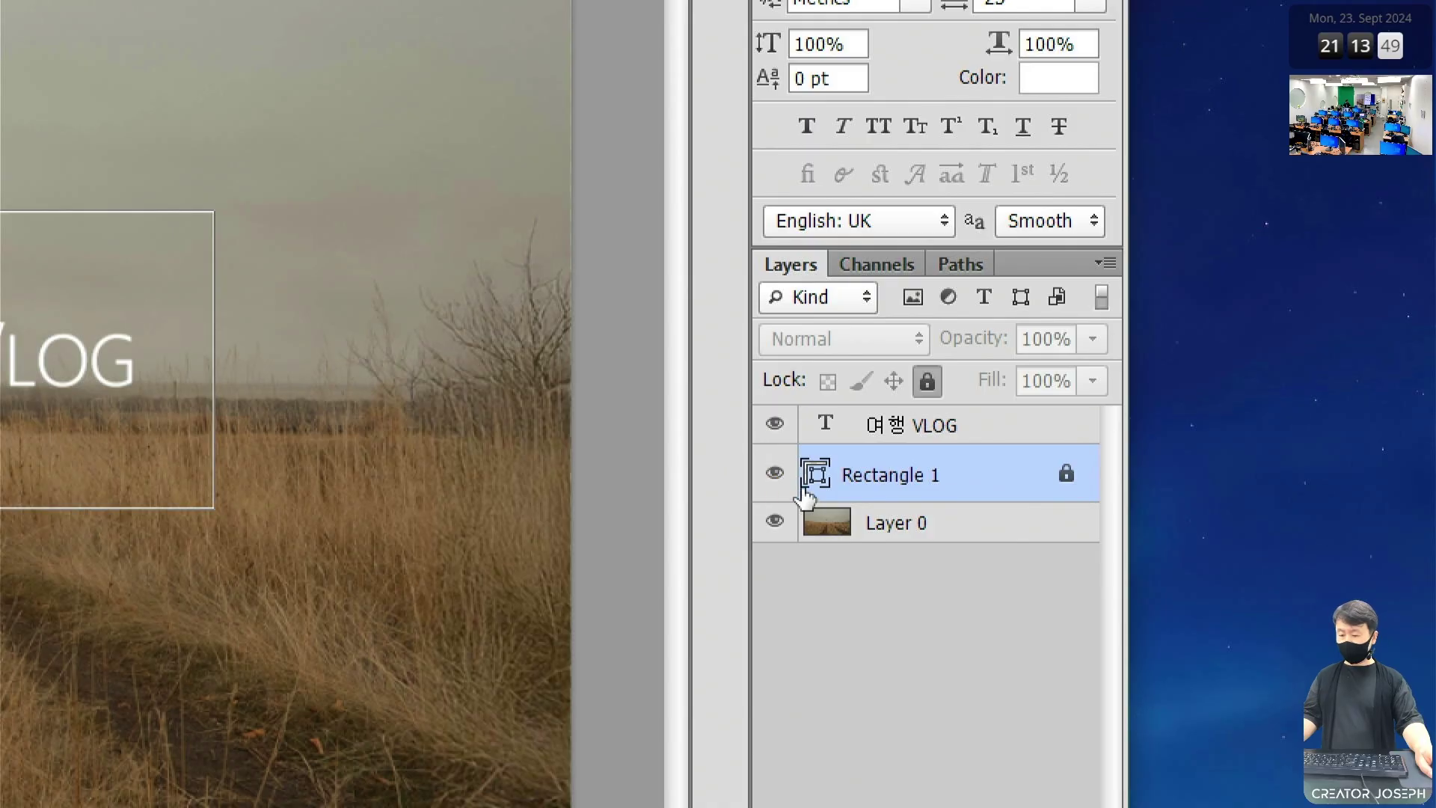
{"action": "left_click", "coordinate": [774, 474]}
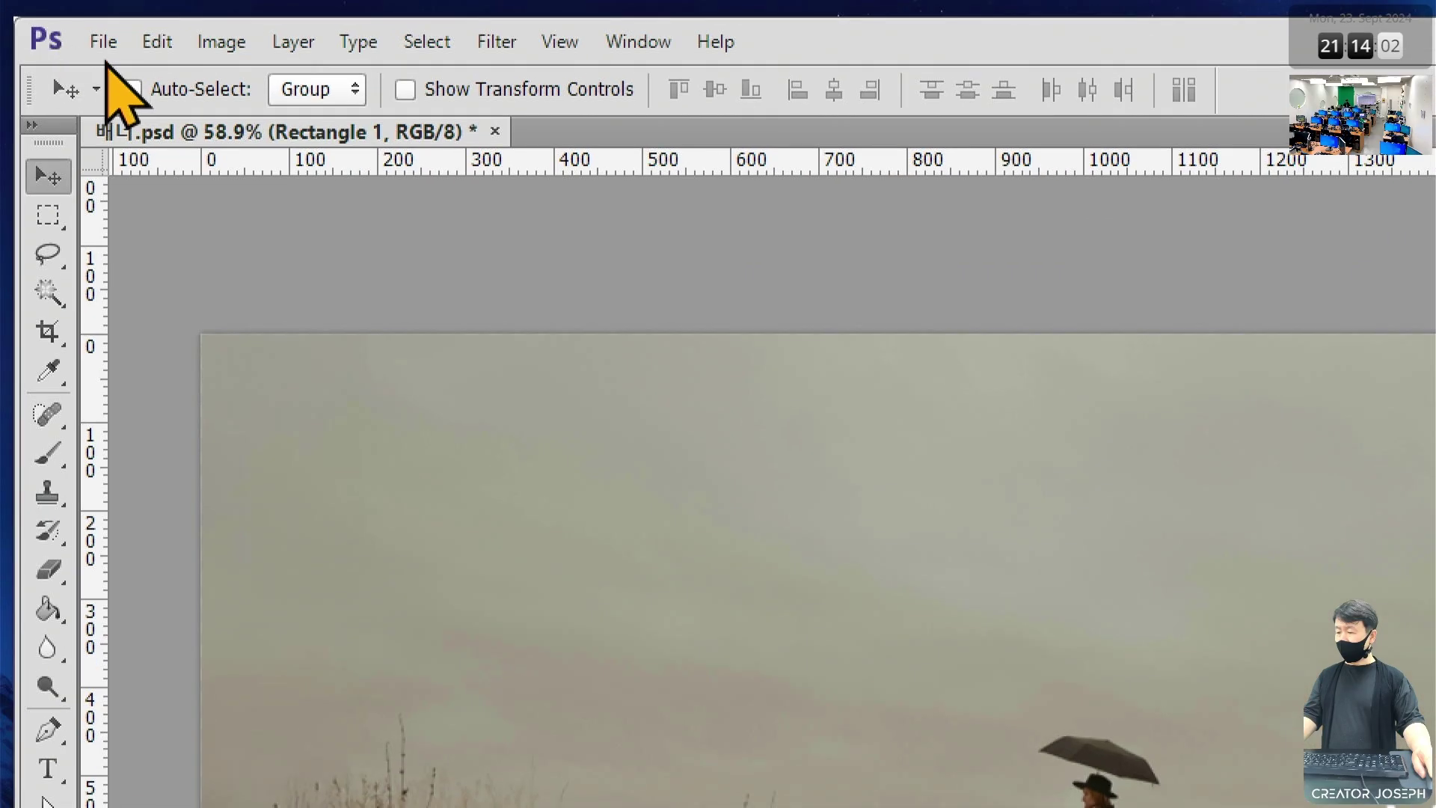
- Save the banner as a JPEG named 배너 at Maximum quality 12 with the Baseline ("Standard") format option
{"action": "left_click", "coordinate": [53, 21]}
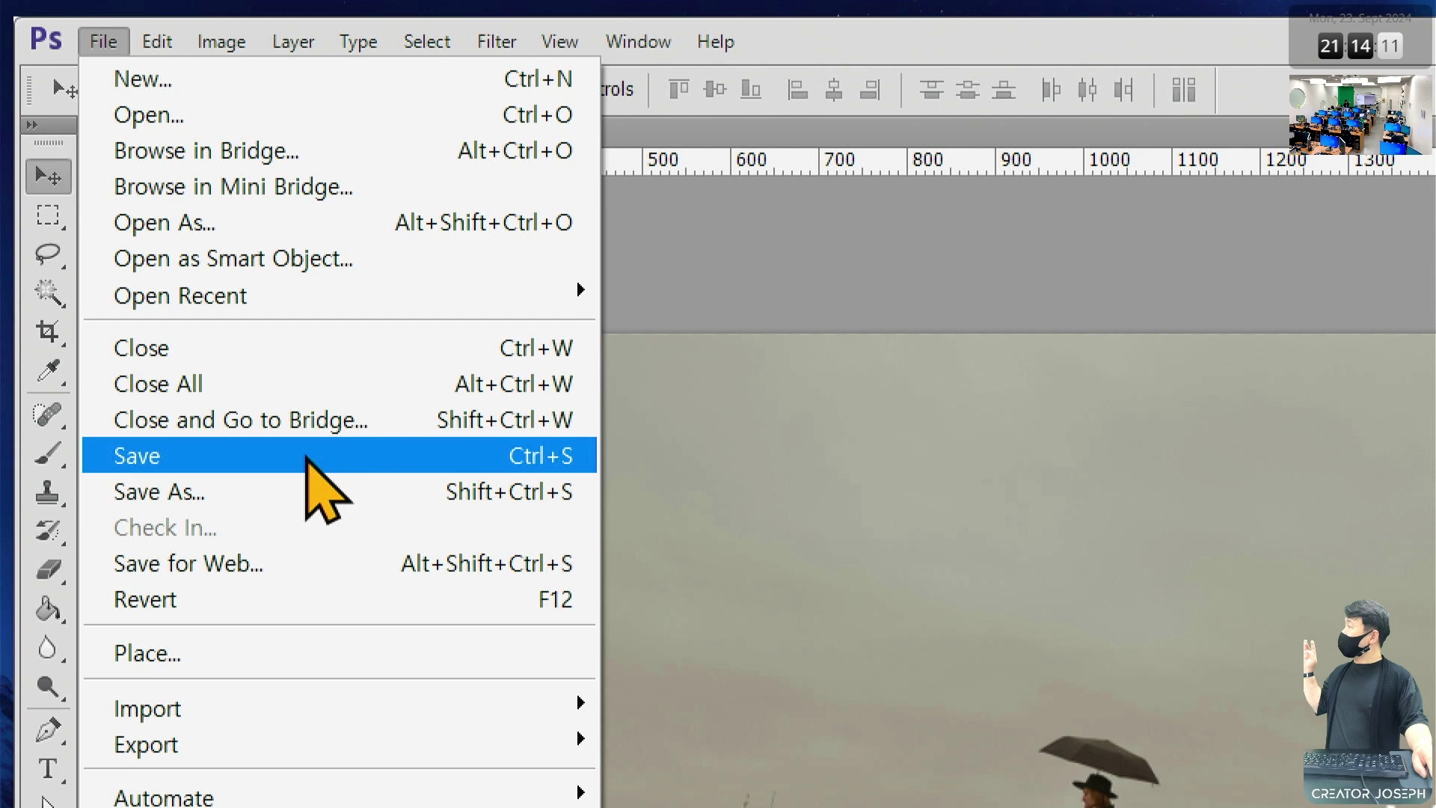
{"action": "left_click", "coordinate": [284, 497]}
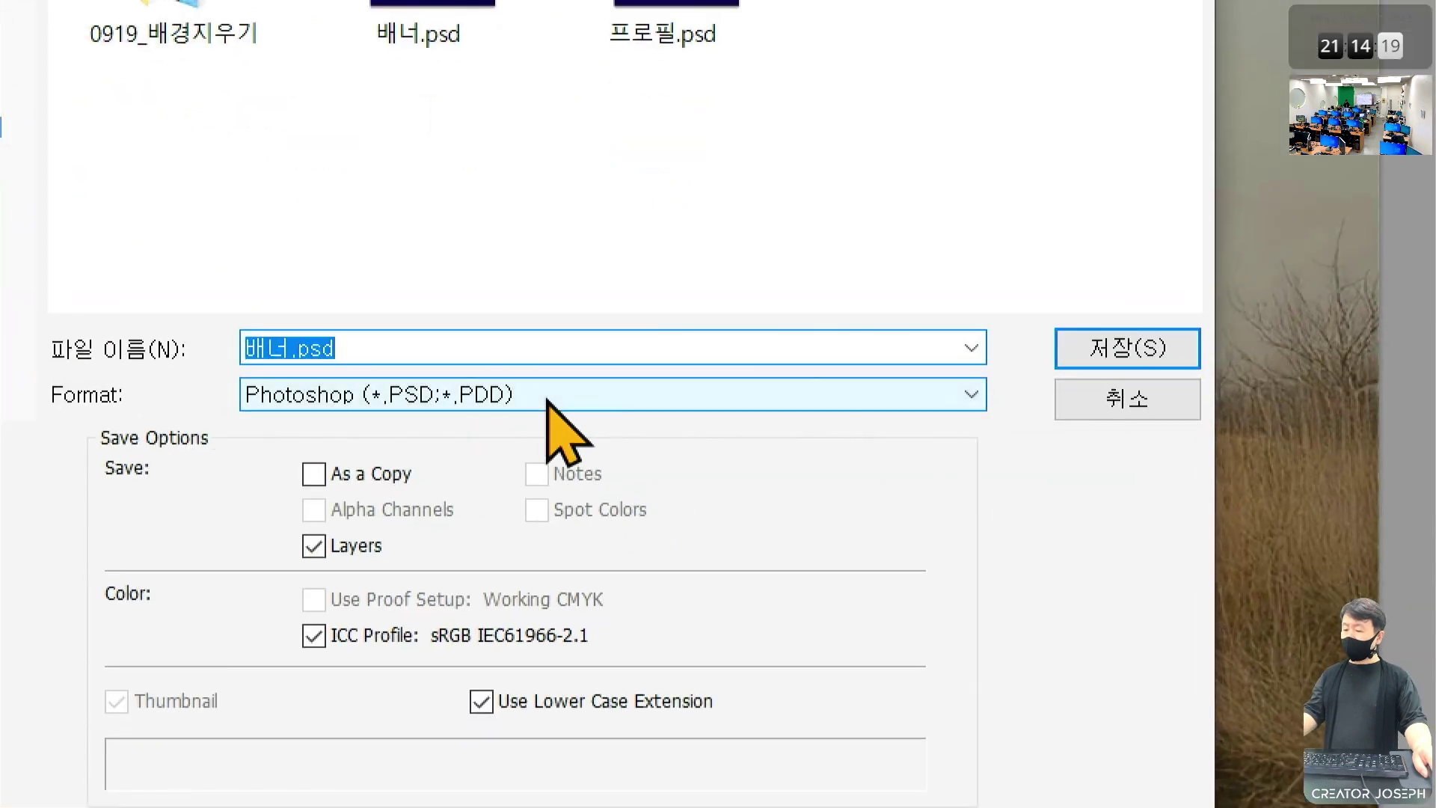
{"action": "left_click", "coordinate": [588, 439]}
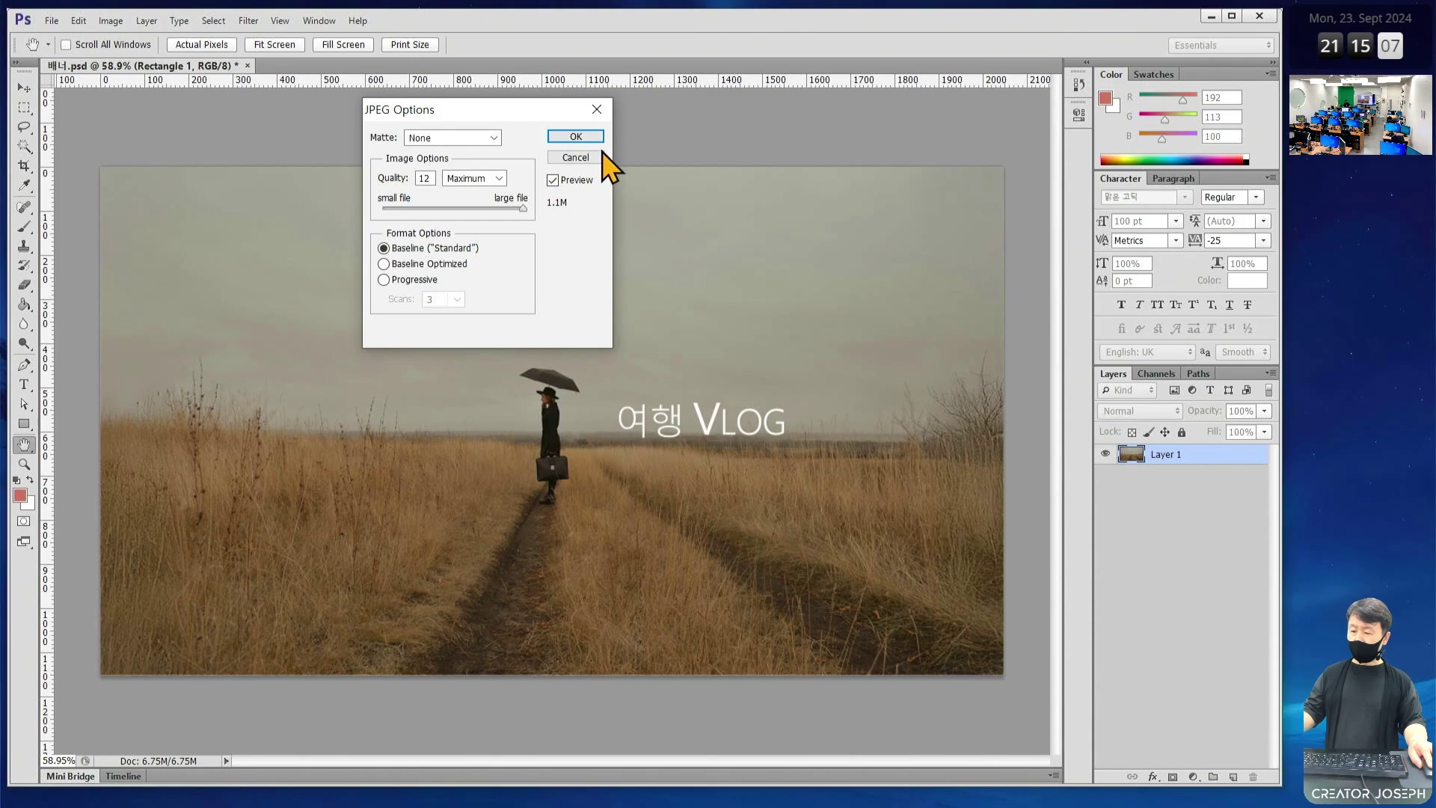
{"action": "left_click", "coordinate": [576, 137]}
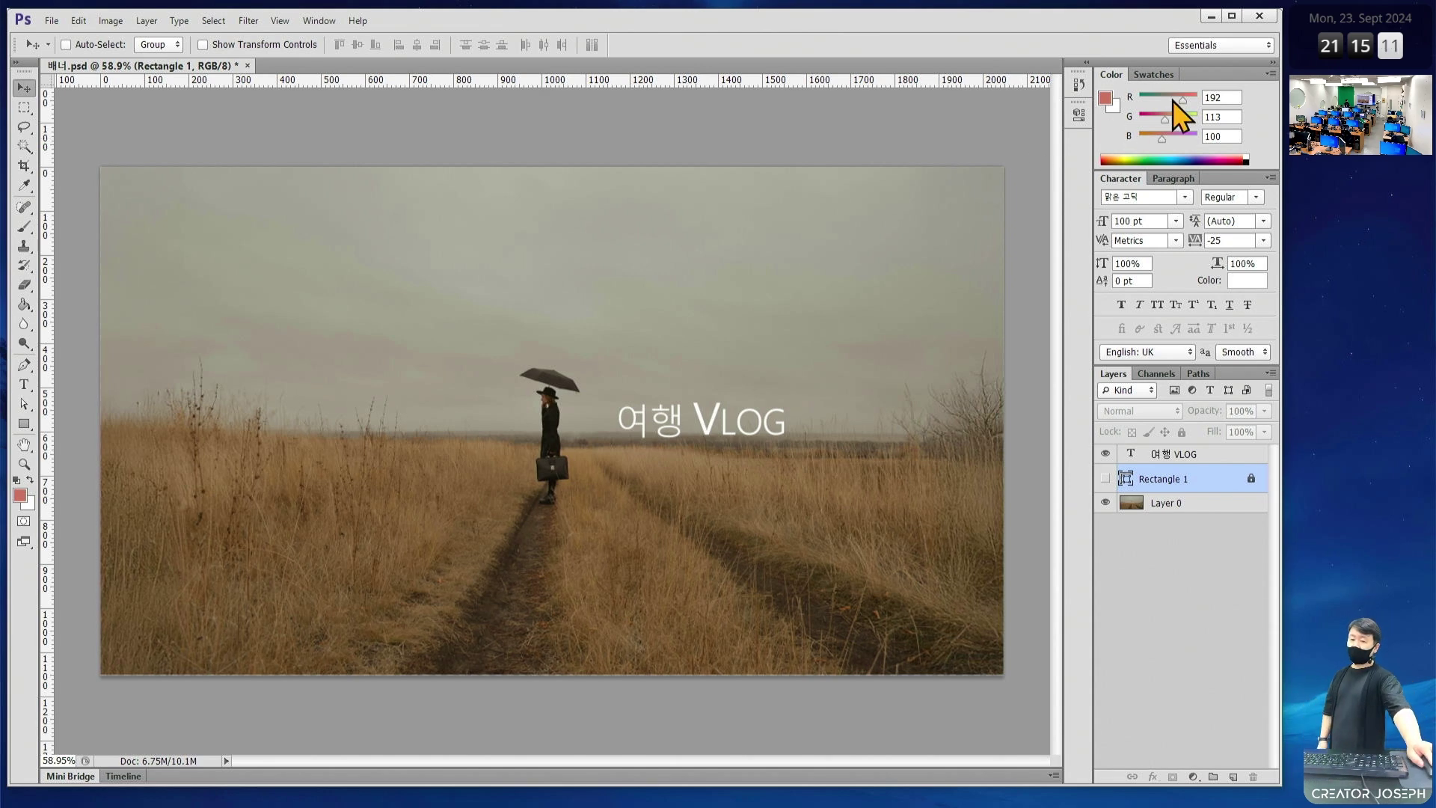
- Minimize Photoshop and open the 포토샵 folder inside the desktop folder 강사 야간반 to check the saved files
{"action": "left_click", "coordinate": [1211, 17]}
{"action": "left_click", "coordinate": [916, 180]}
{"action": "double_click", "coordinate": [916, 187]}
{"action": "double_click", "coordinate": [645, 288]}
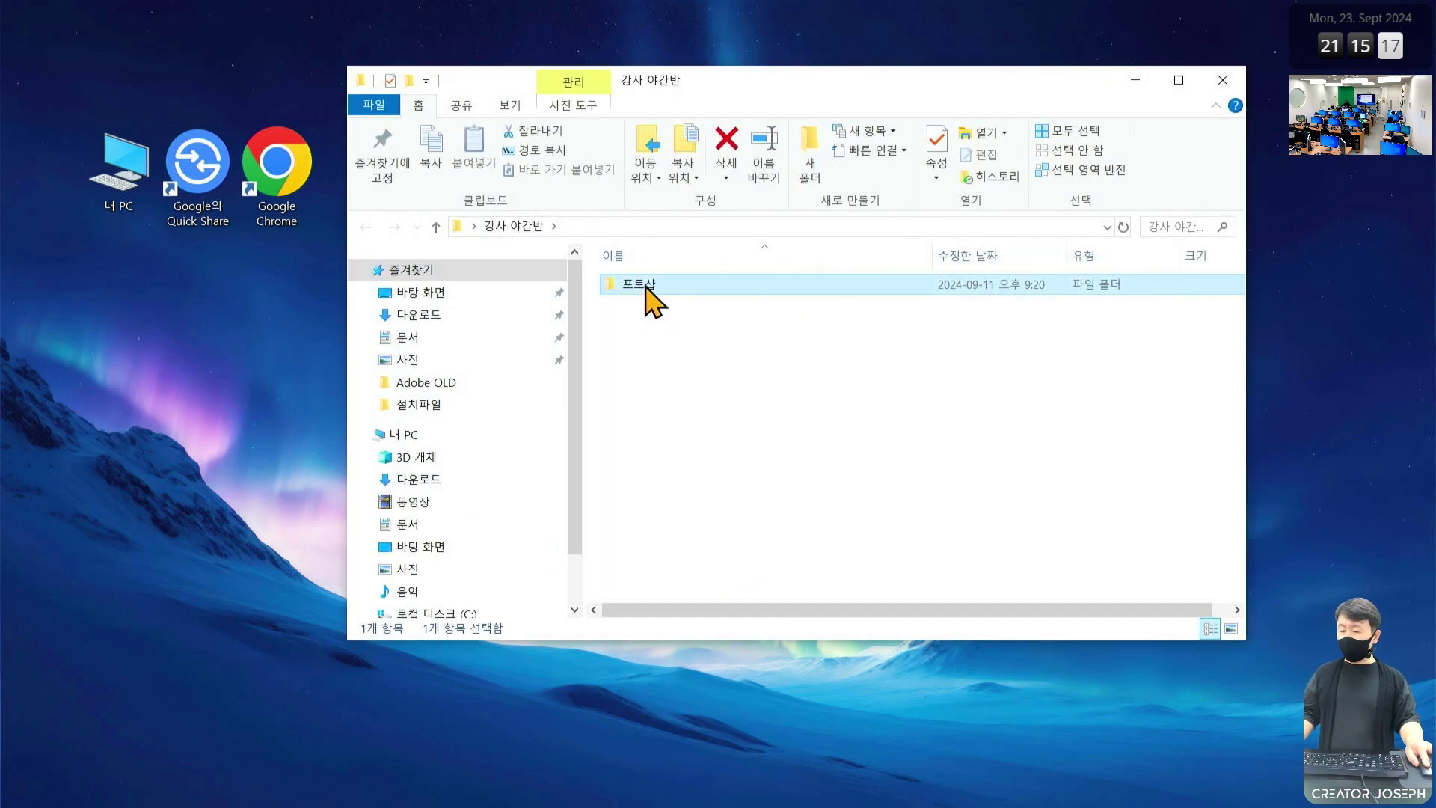
{"action": "scroll", "coordinate": [1099, 572], "scroll_direction": "down", "scroll_amount": 1}
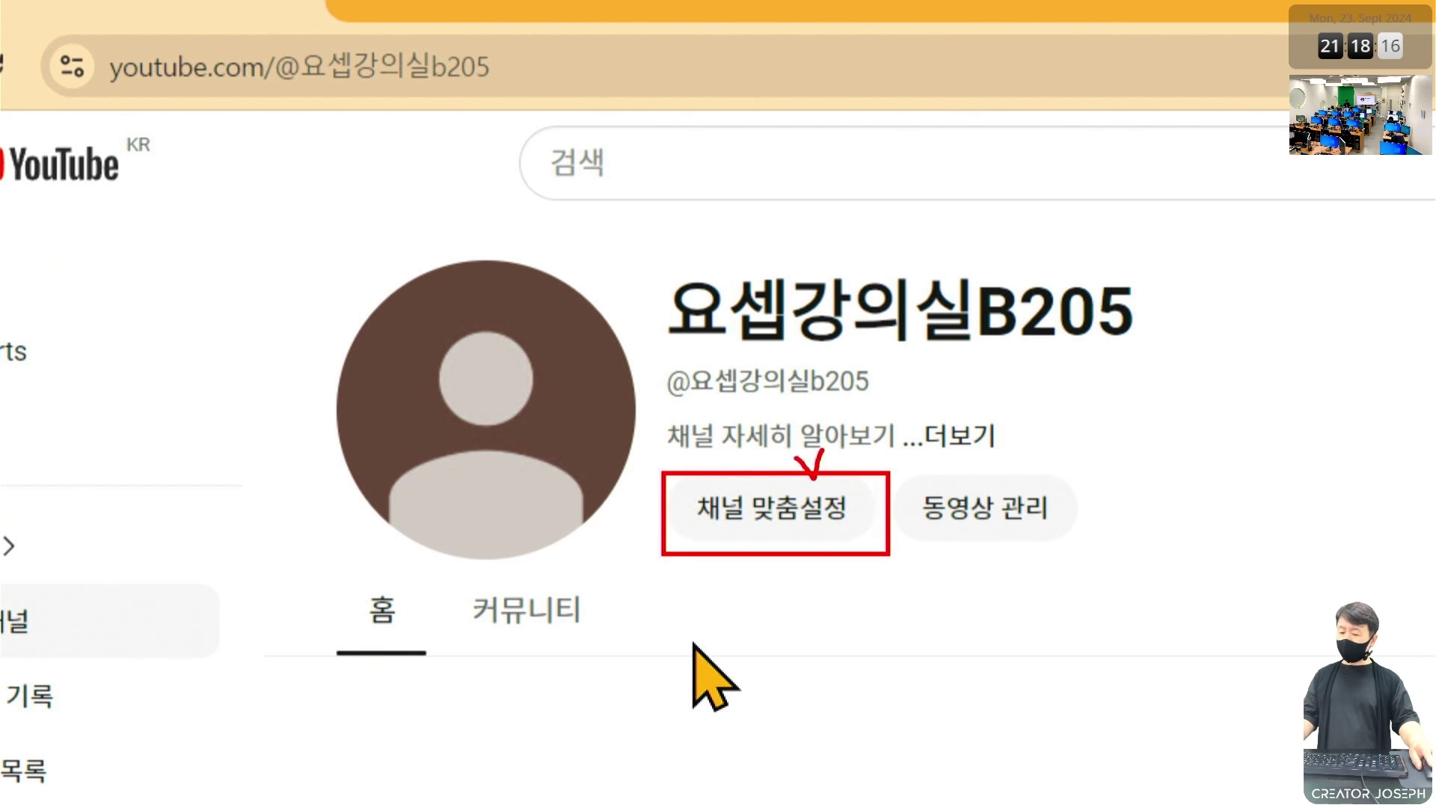
- Open the channel customization page on YouTube and upload 배너.jpg as the banner image
{"action": "left_click", "coordinate": [770, 507]}
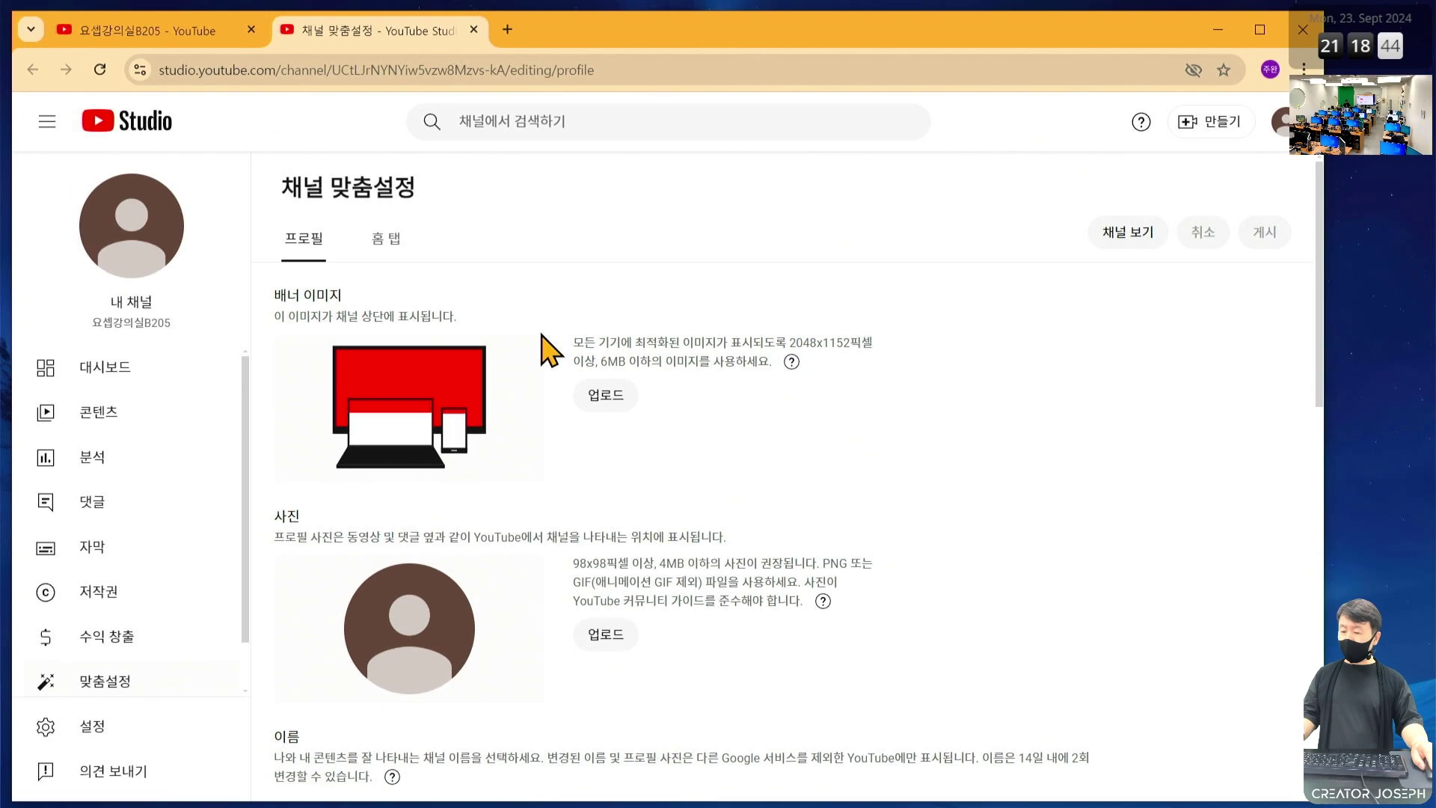
{"action": "left_click", "coordinate": [882, 530]}
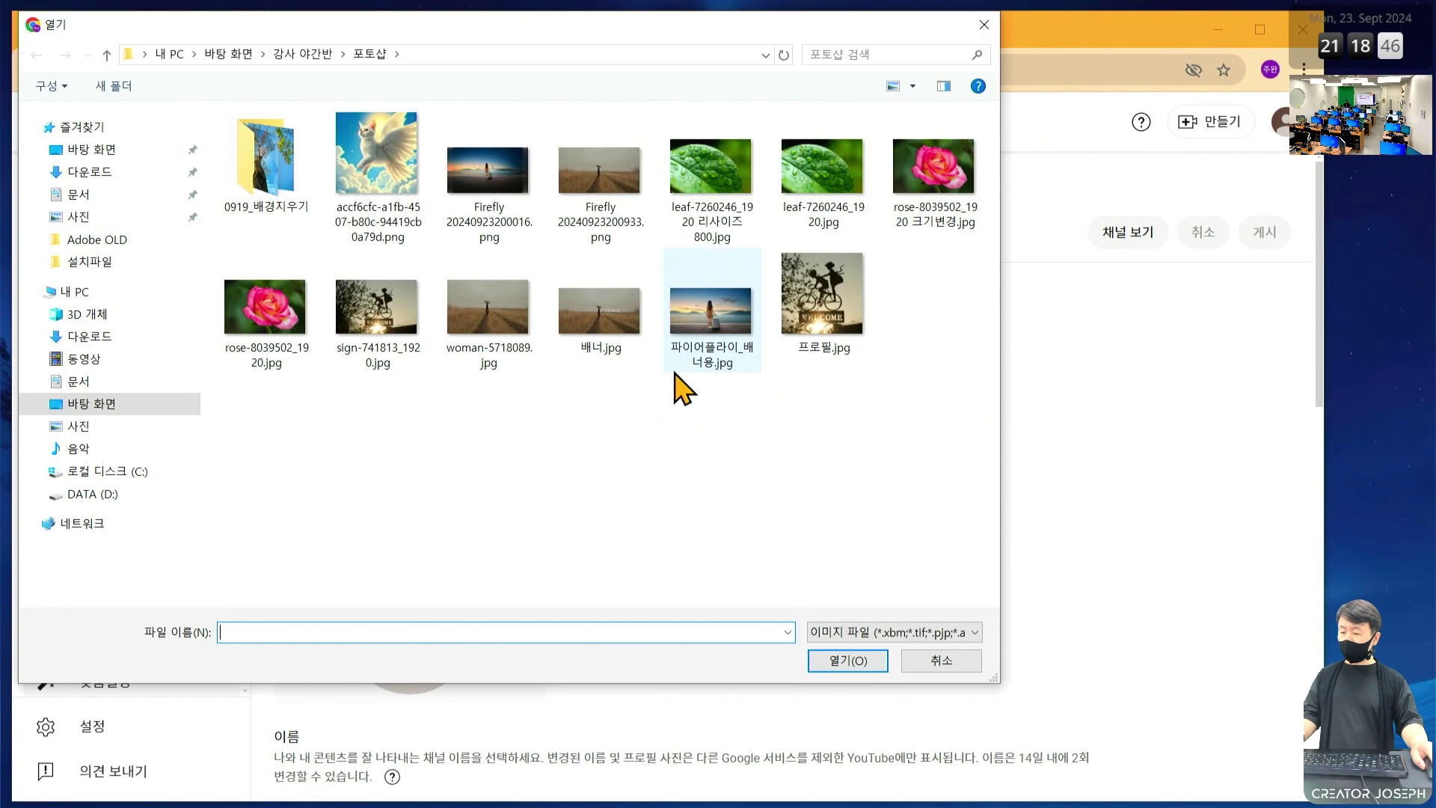
{"action": "left_click", "coordinate": [586, 318]}
{"action": "left_click", "coordinate": [859, 660]}
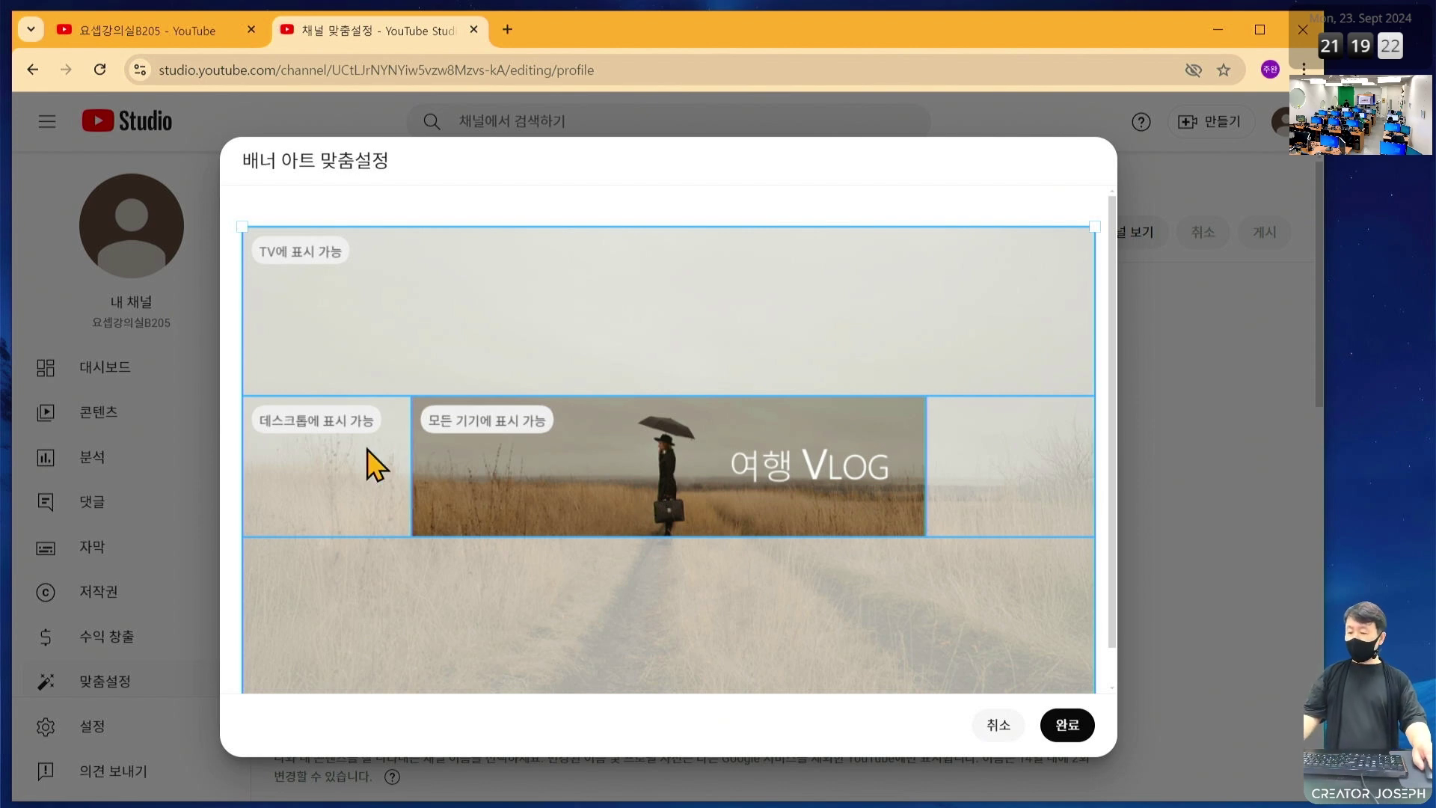
- Examine which parts of the banner are shown on TV, on desktop and on all devices in the banner art preview
{"action": "mouse_move", "coordinate": [317, 432]}
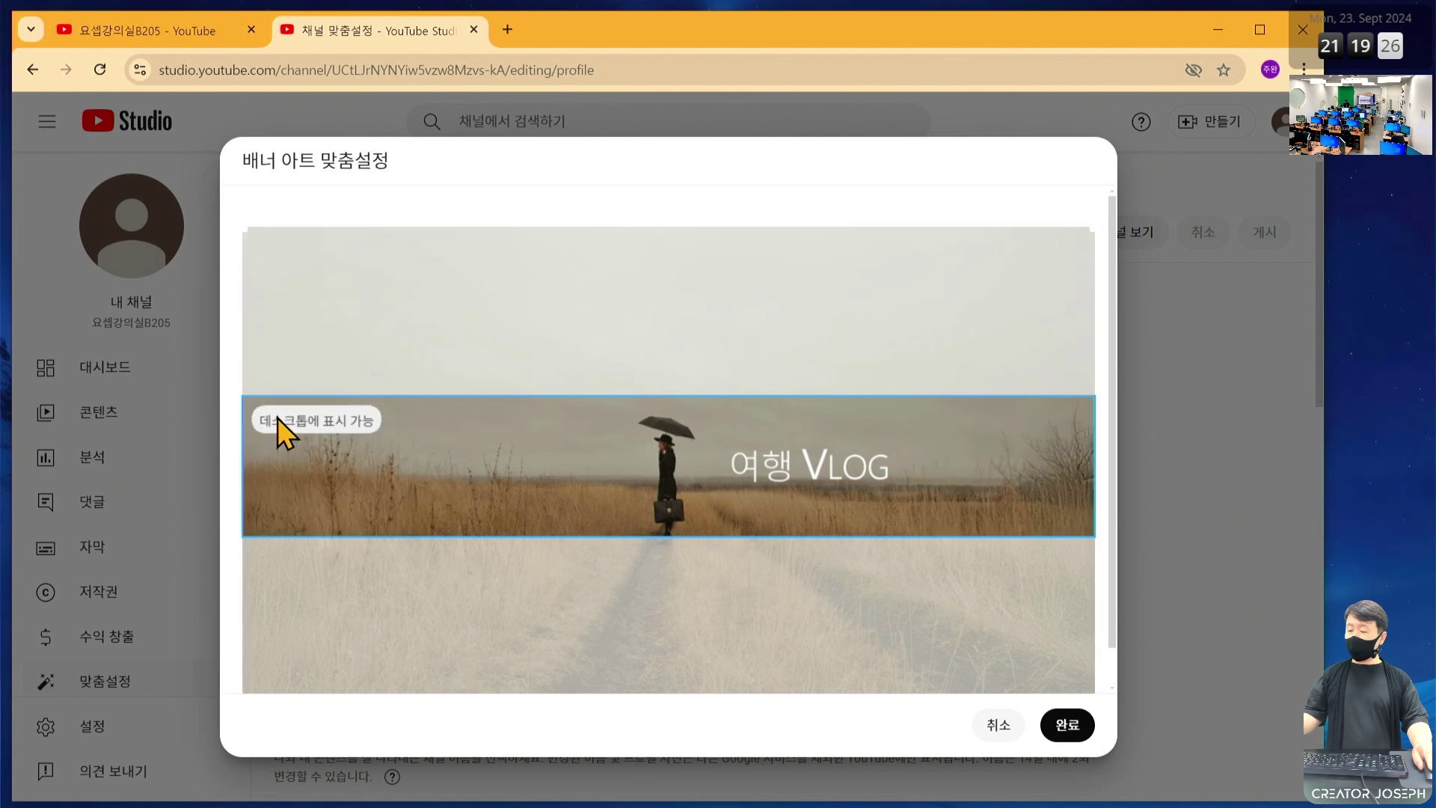
{"action": "mouse_move", "coordinate": [234, 401]}
{"action": "left_mouse_down"}
{"action": "mouse_move", "coordinate": [996, 556]}
{"action": "mouse_move", "coordinate": [1105, 535]}
{"action": "left_mouse_up"}
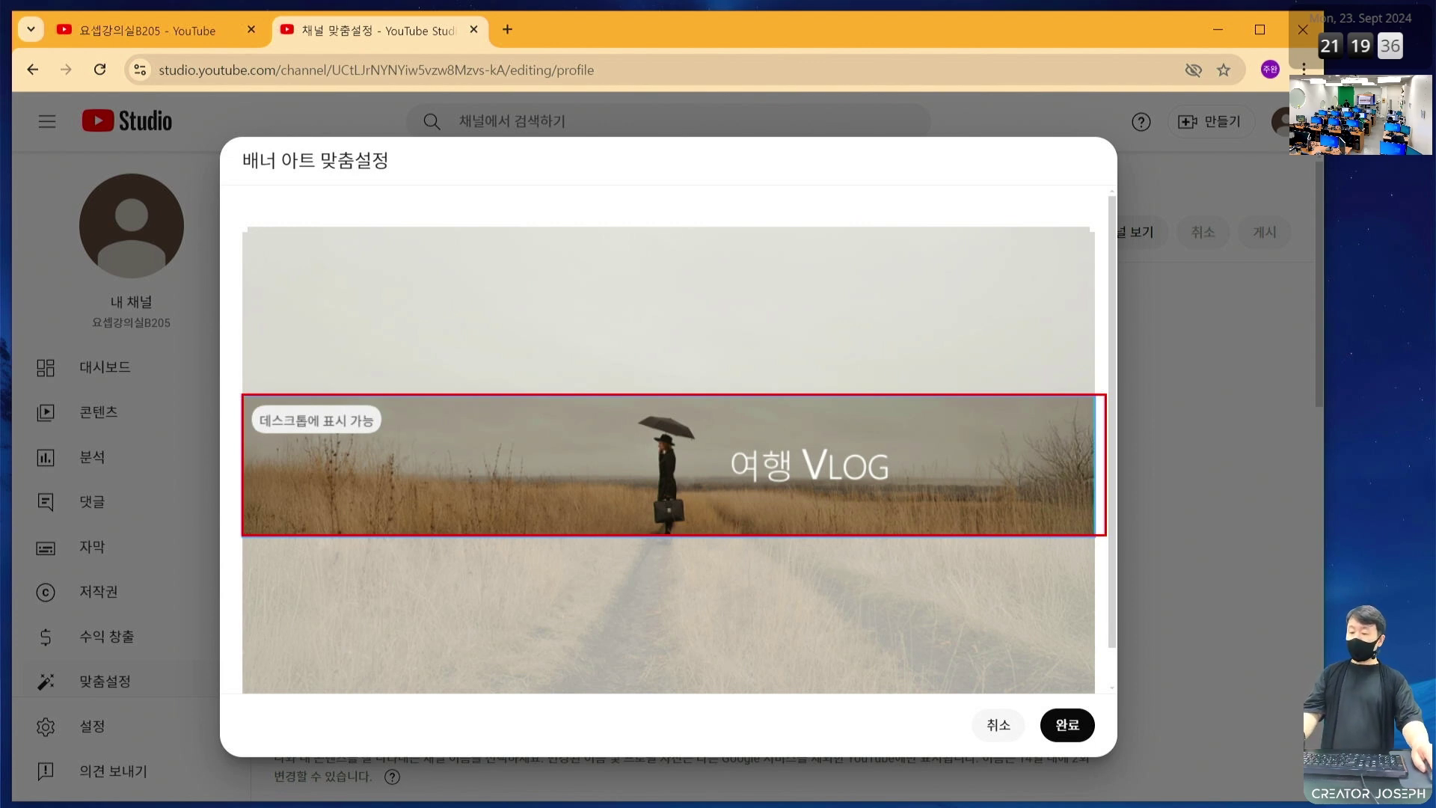
{"action": "mouse_move", "coordinate": [427, 394]}
{"action": "left_mouse_down"}
{"action": "mouse_move", "coordinate": [480, 426]}
{"action": "mouse_move", "coordinate": [933, 534]}
{"action": "left_mouse_up"}
{"action": "left_click_drag", "start_coordinate": [1009, 470], "coordinate": [1006, 459]}
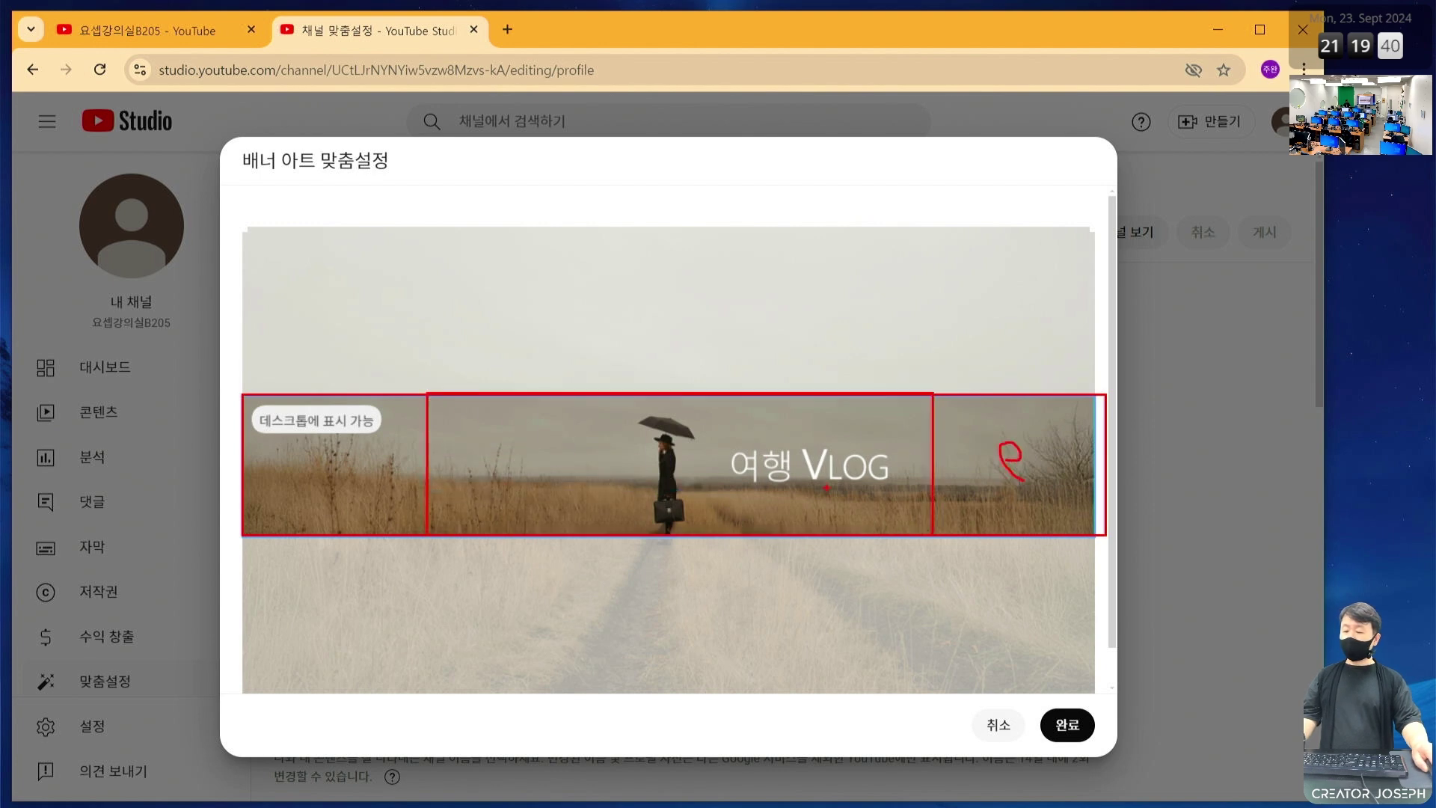
{"action": "mouse_move", "coordinate": [322, 456]}
{"action": "left_mouse_down"}
{"action": "mouse_move", "coordinate": [344, 481]}
{"action": "mouse_move", "coordinate": [329, 455]}
{"action": "left_mouse_up"}
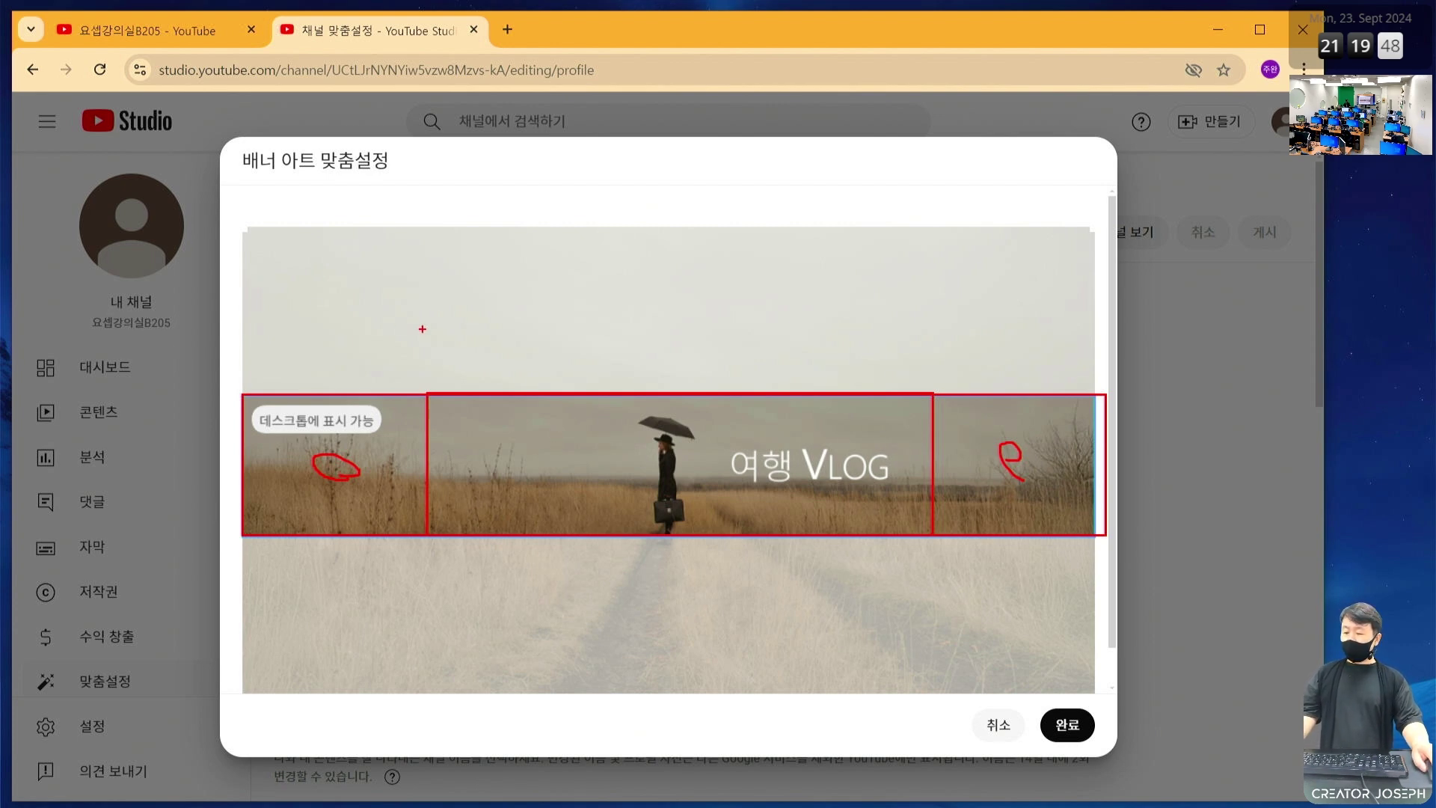
{"action": "key", "text": "Escape"}
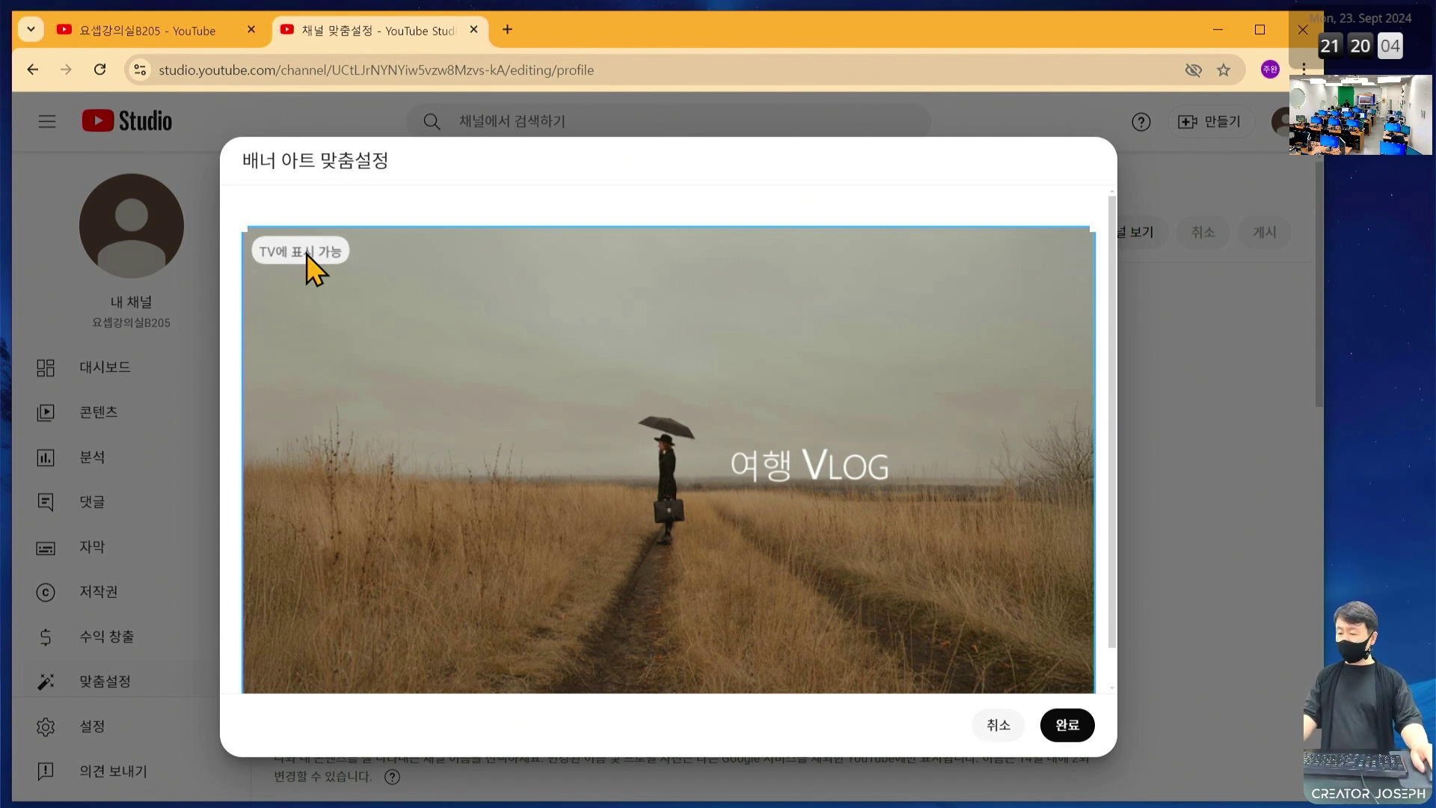
{"action": "mouse_move", "coordinate": [388, 217]}
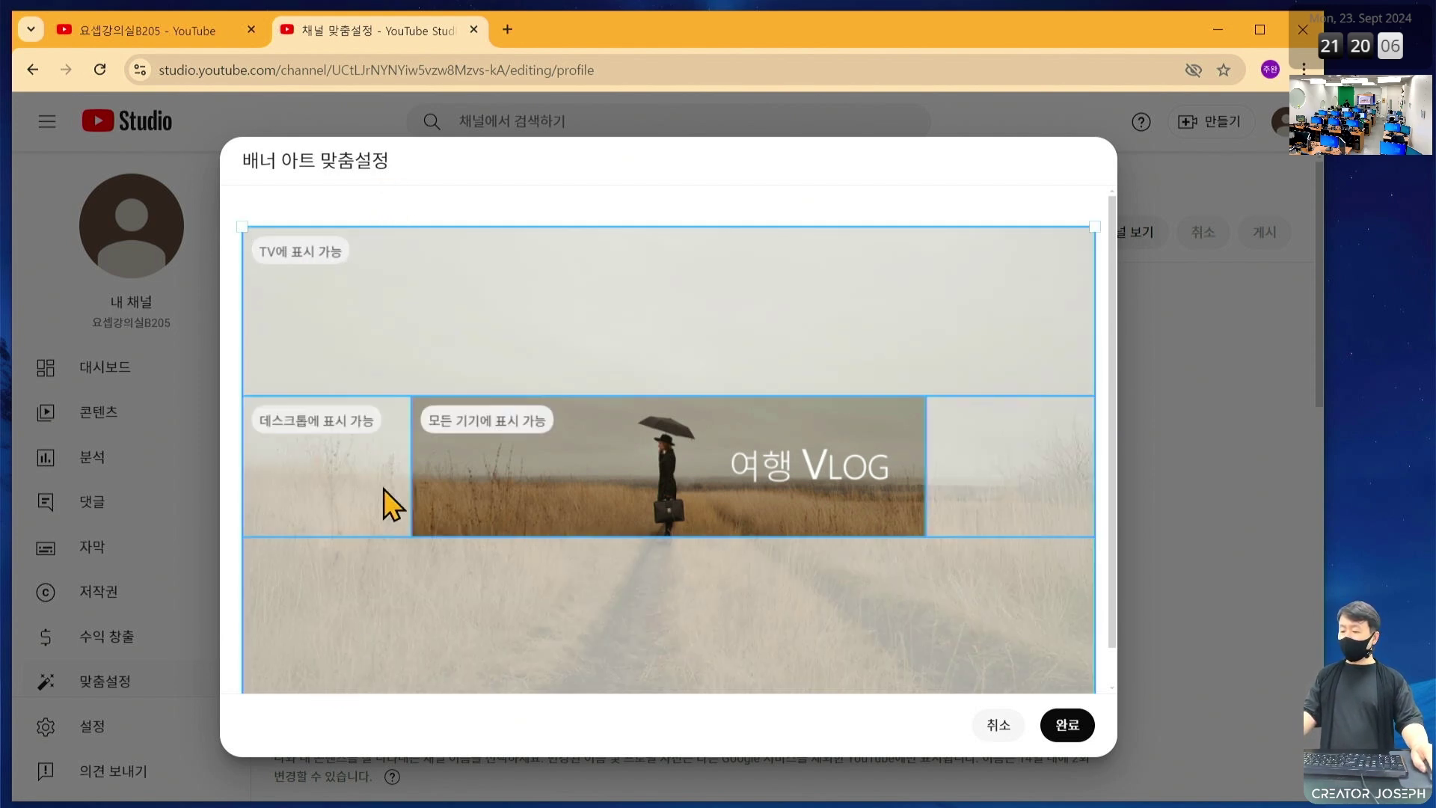
{"action": "mouse_move", "coordinate": [407, 393]}
{"action": "left_mouse_down"}
{"action": "mouse_move", "coordinate": [563, 474]}
{"action": "mouse_move", "coordinate": [927, 551]}
{"action": "mouse_move", "coordinate": [936, 540]}
{"action": "left_mouse_up"}
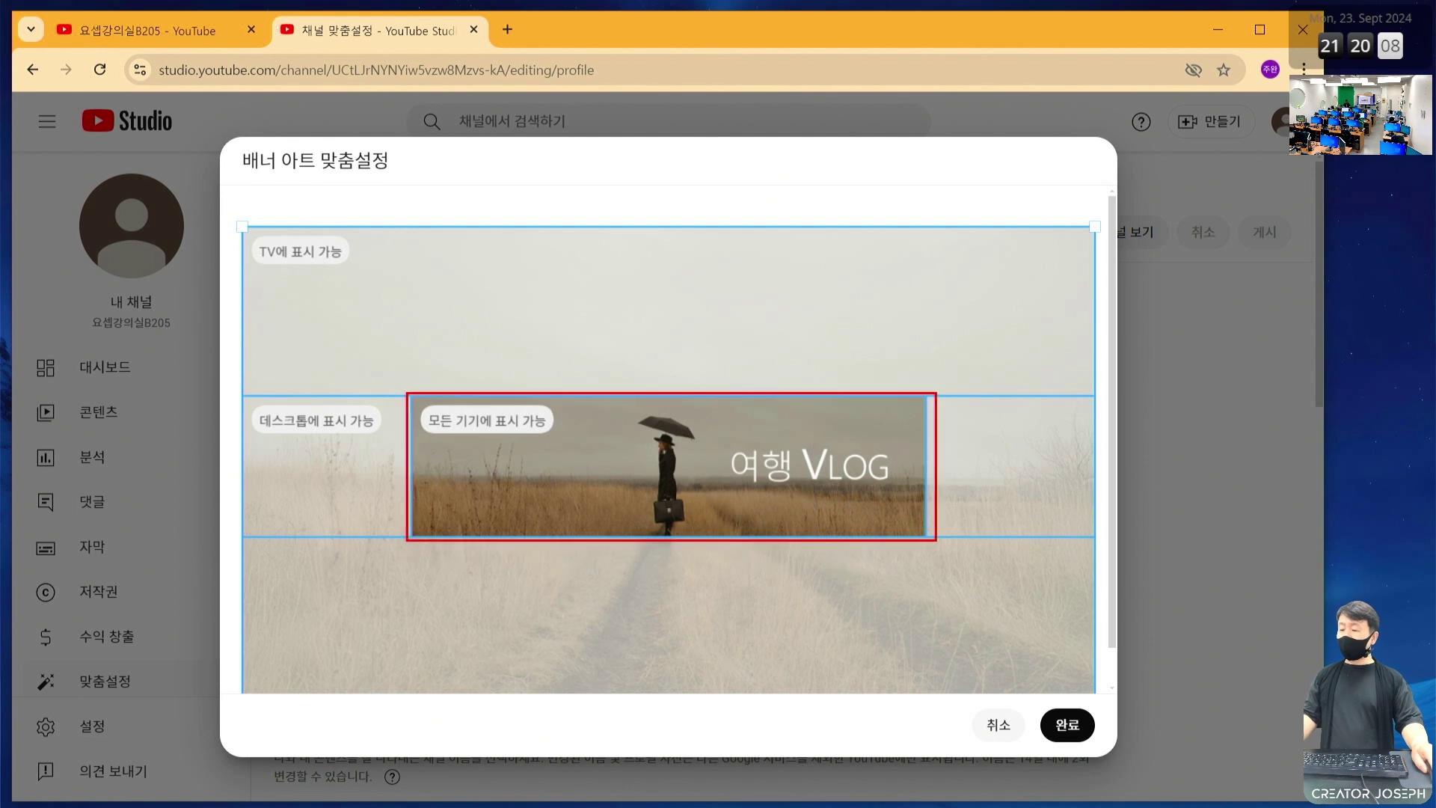
{"action": "mouse_move", "coordinate": [233, 226]}
{"action": "left_mouse_down"}
{"action": "mouse_move", "coordinate": [1041, 696]}
{"action": "mouse_move", "coordinate": [1098, 700]}
{"action": "left_mouse_up"}
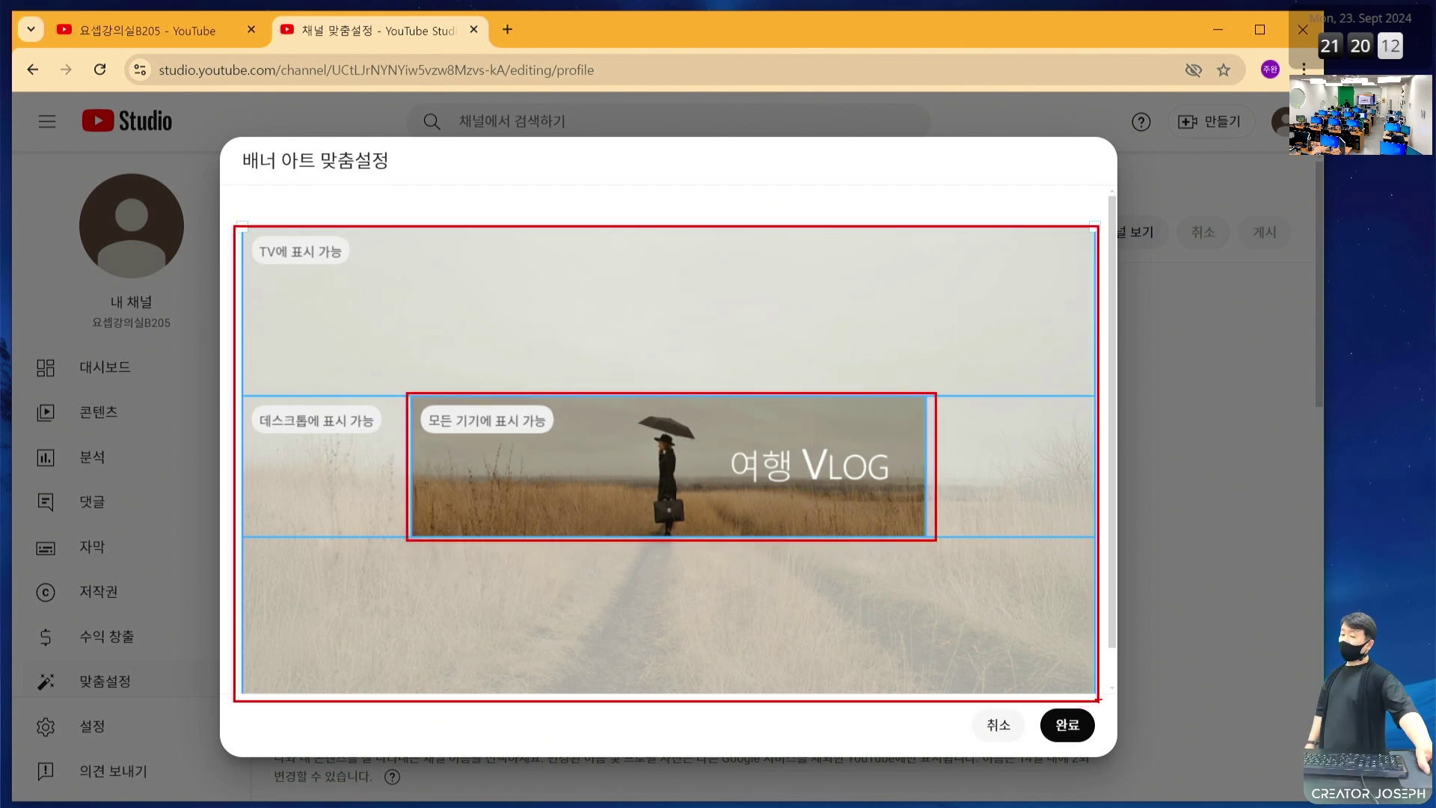
{"action": "mouse_move", "coordinate": [1038, 412]}
{"action": "left_mouse_down"}
{"action": "mouse_move", "coordinate": [1013, 403]}
{"action": "mouse_move", "coordinate": [1016, 436]}
{"action": "left_mouse_up"}
{"action": "left_click_drag", "start_coordinate": [1041, 592], "coordinate": [1002, 518]}
{"action": "left_click_drag", "start_coordinate": [254, 401], "coordinate": [1106, 402]}
{"action": "left_click_drag", "start_coordinate": [219, 561], "coordinate": [1074, 560]}
{"action": "mouse_move", "coordinate": [927, 499]}
{"action": "left_mouse_down"}
{"action": "mouse_move", "coordinate": [667, 477]}
{"action": "mouse_move", "coordinate": [742, 518]}
{"action": "mouse_move", "coordinate": [738, 480]}
{"action": "left_mouse_up"}
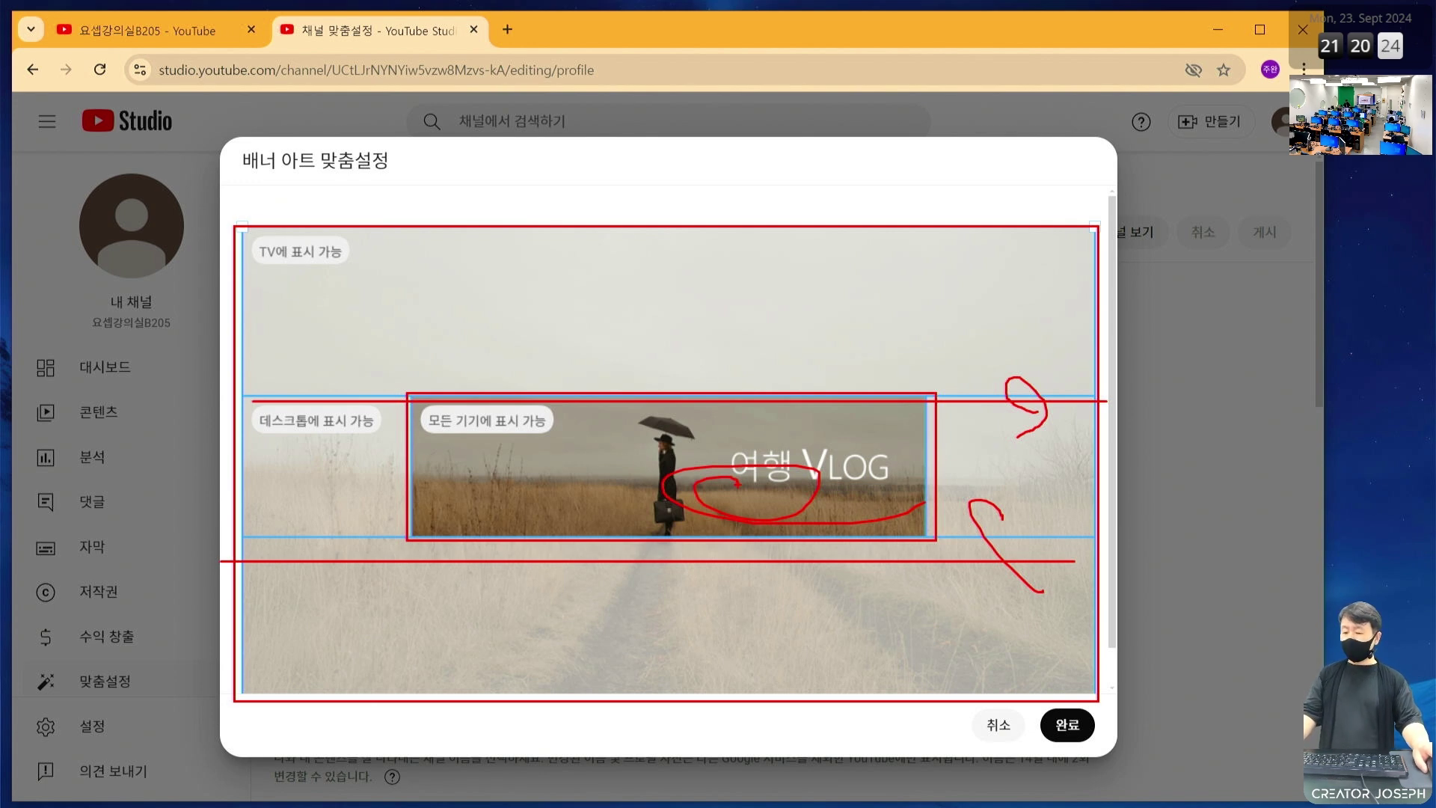
{"action": "key", "text": "Escape"}
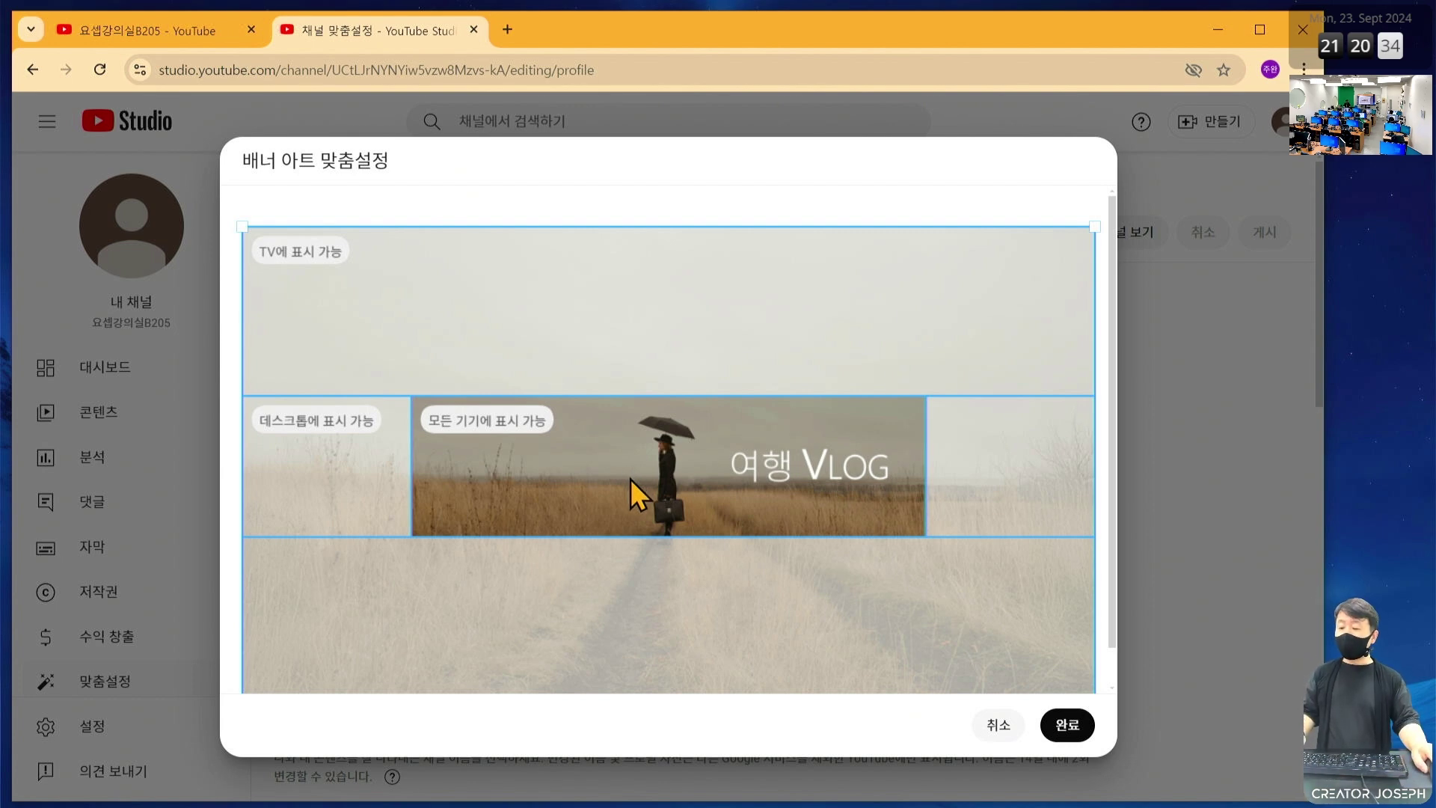
- Try a different photo without the title as the banner image and shrink its crop frame around the woman with the umbrella
{"action": "key", "text": "Escape"}
{"action": "left_click", "coordinate": [619, 403]}
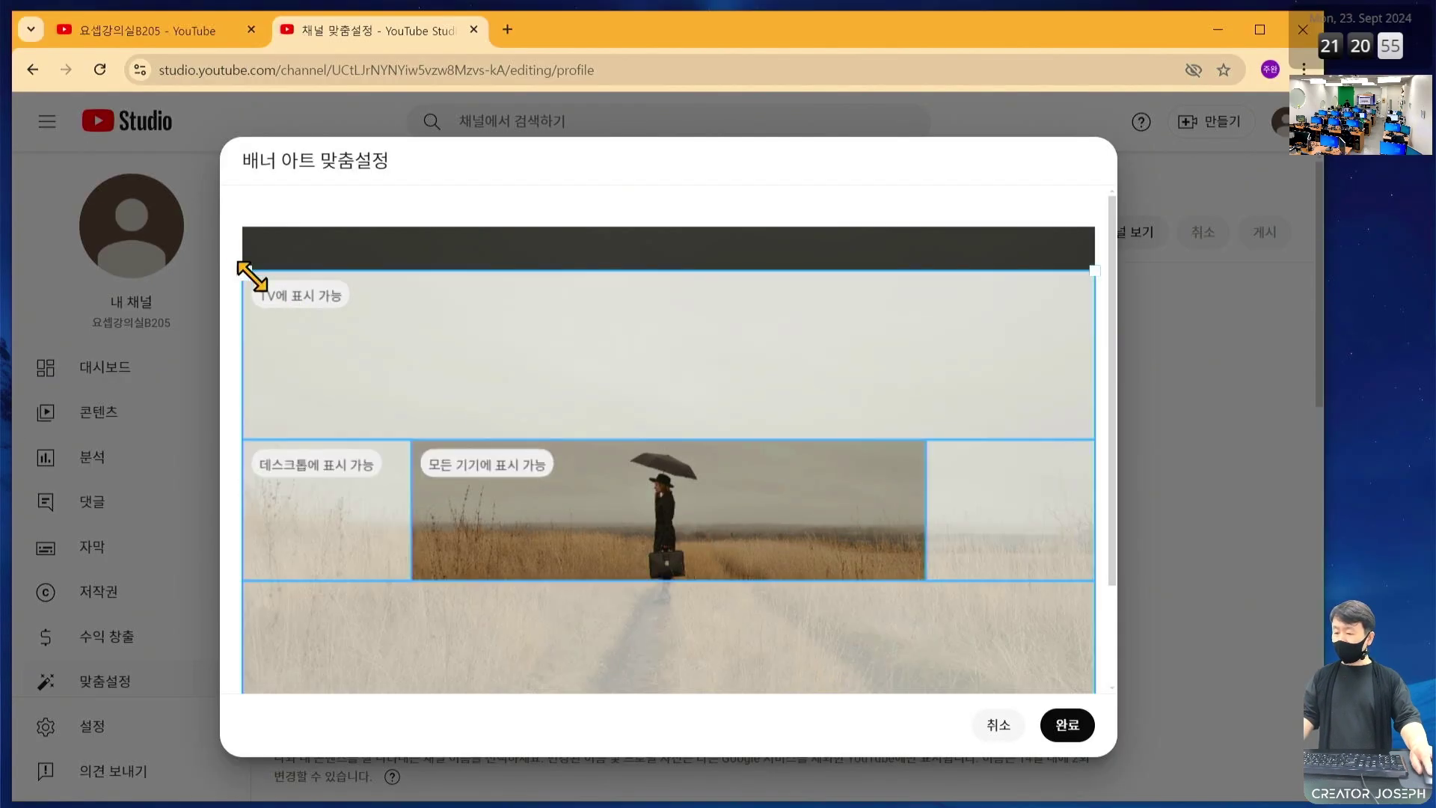
{"action": "left_click_drag", "start_coordinate": [251, 275], "coordinate": [314, 311]}
{"action": "left_click_drag", "start_coordinate": [1097, 313], "coordinate": [1006, 365]}
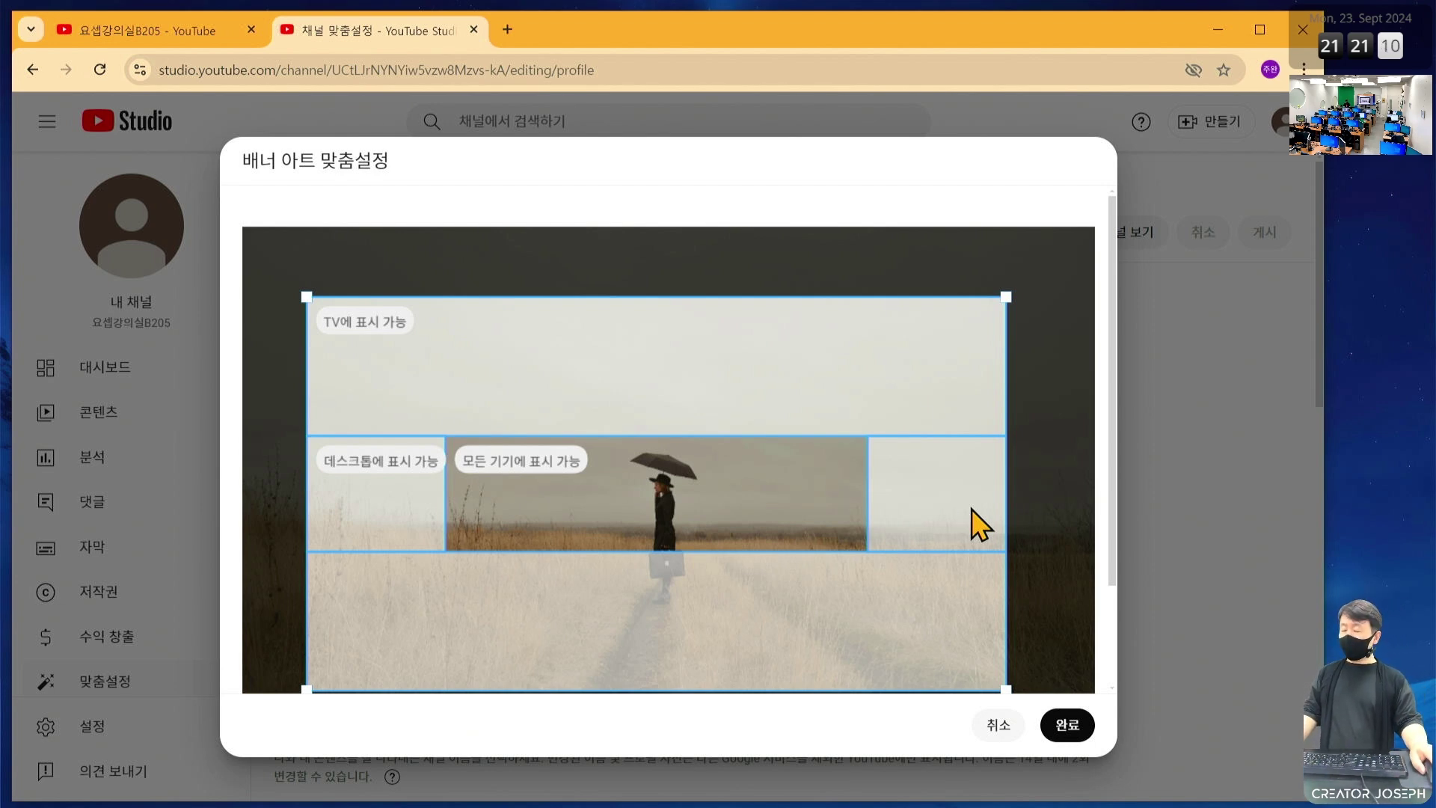
{"action": "key", "text": "Escape"}
- Upload 배너.jpg from the 포토샵 folder as the channel's banner image
{"action": "left_click", "coordinate": [607, 395]}
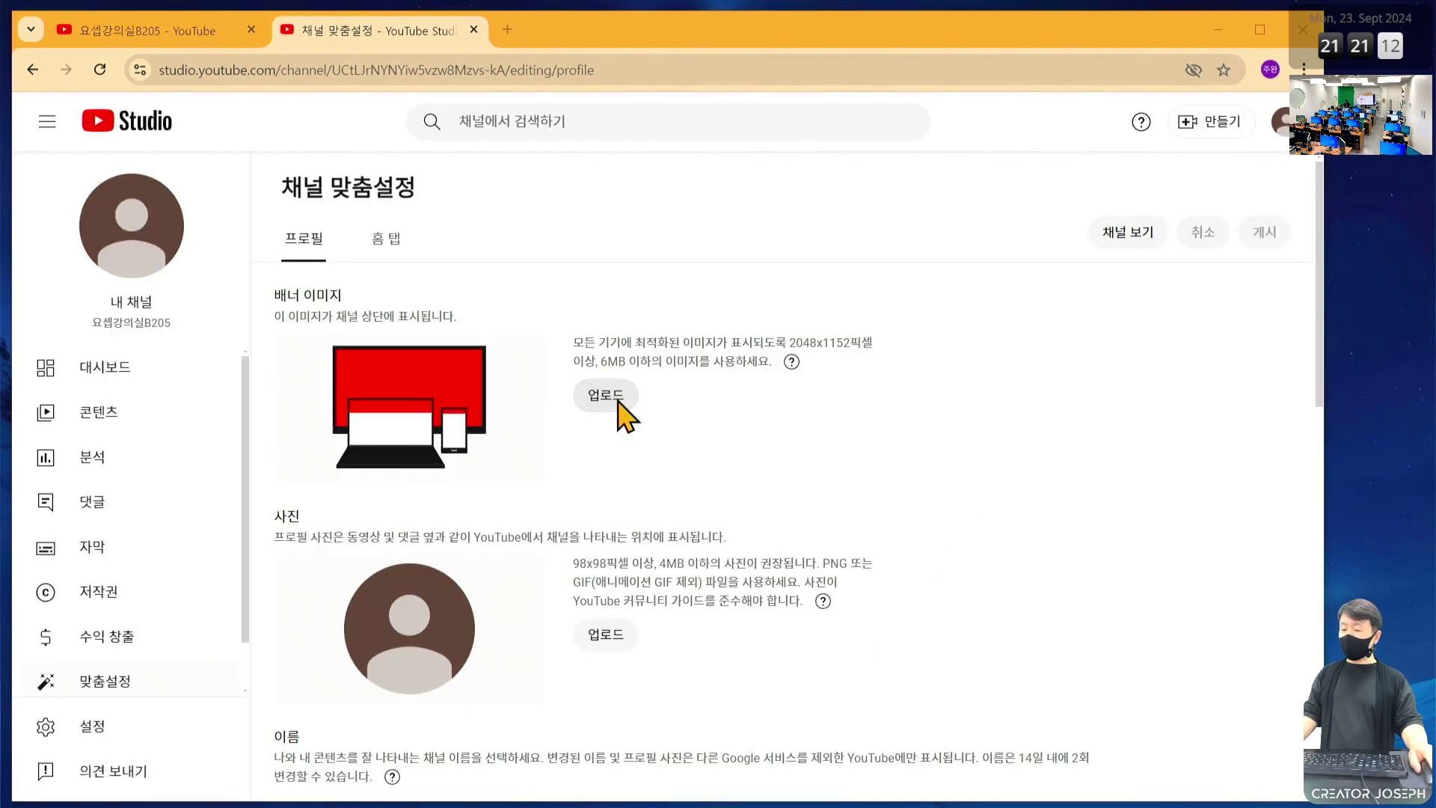
{"action": "left_click", "coordinate": [622, 329]}
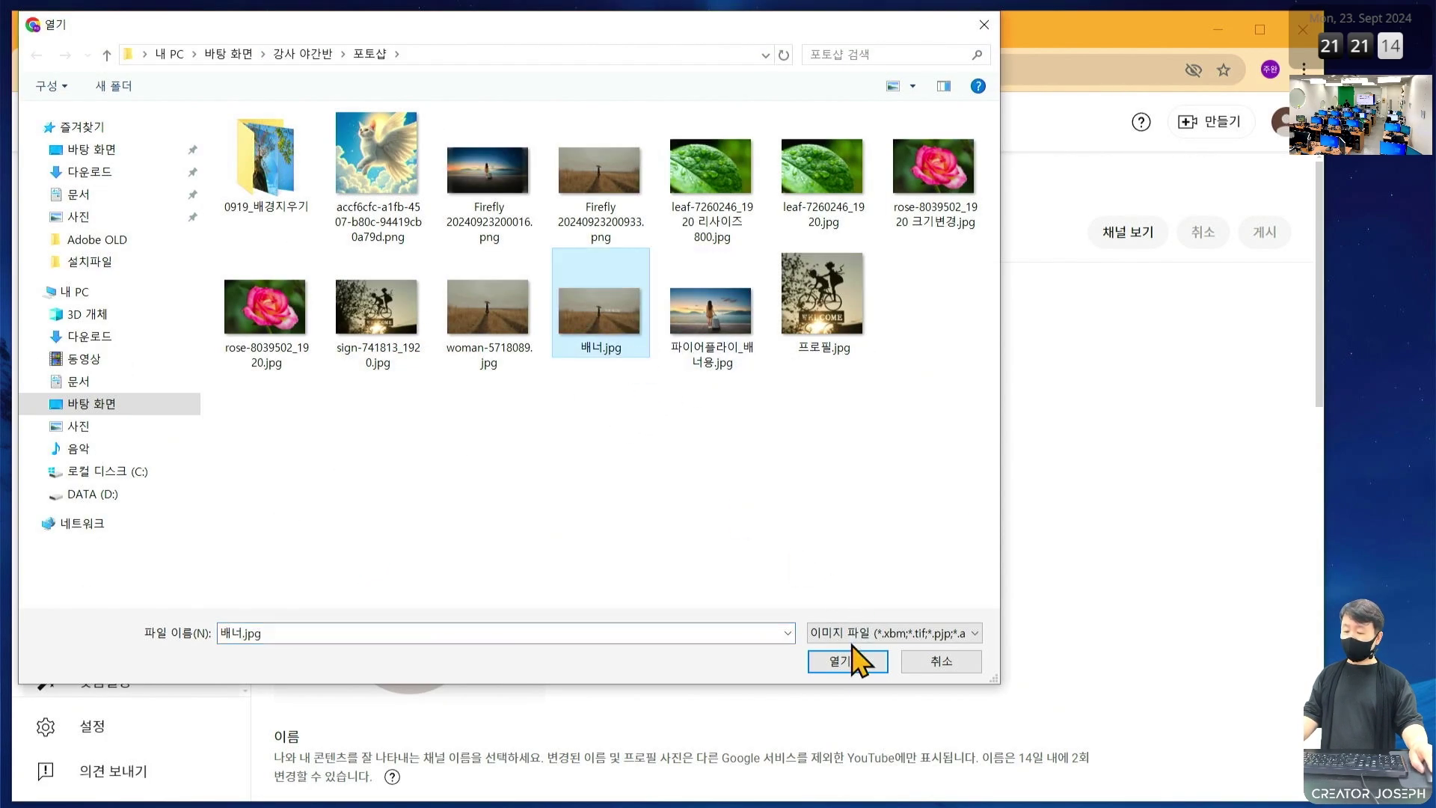
{"action": "left_click", "coordinate": [847, 661]}
{"action": "mouse_move", "coordinate": [960, 747]}
{"action": "left_mouse_down"}
{"action": "mouse_move", "coordinate": [1024, 762]}
{"action": "mouse_move", "coordinate": [1045, 676]}
{"action": "left_mouse_up"}
{"action": "mouse_move", "coordinate": [1082, 748]}
{"action": "left_mouse_down"}
{"action": "mouse_move", "coordinate": [1035, 675]}
{"action": "mouse_move", "coordinate": [1110, 766]}
{"action": "left_mouse_up"}
{"action": "left_click_drag", "start_coordinate": [1054, 665], "coordinate": [1075, 645]}
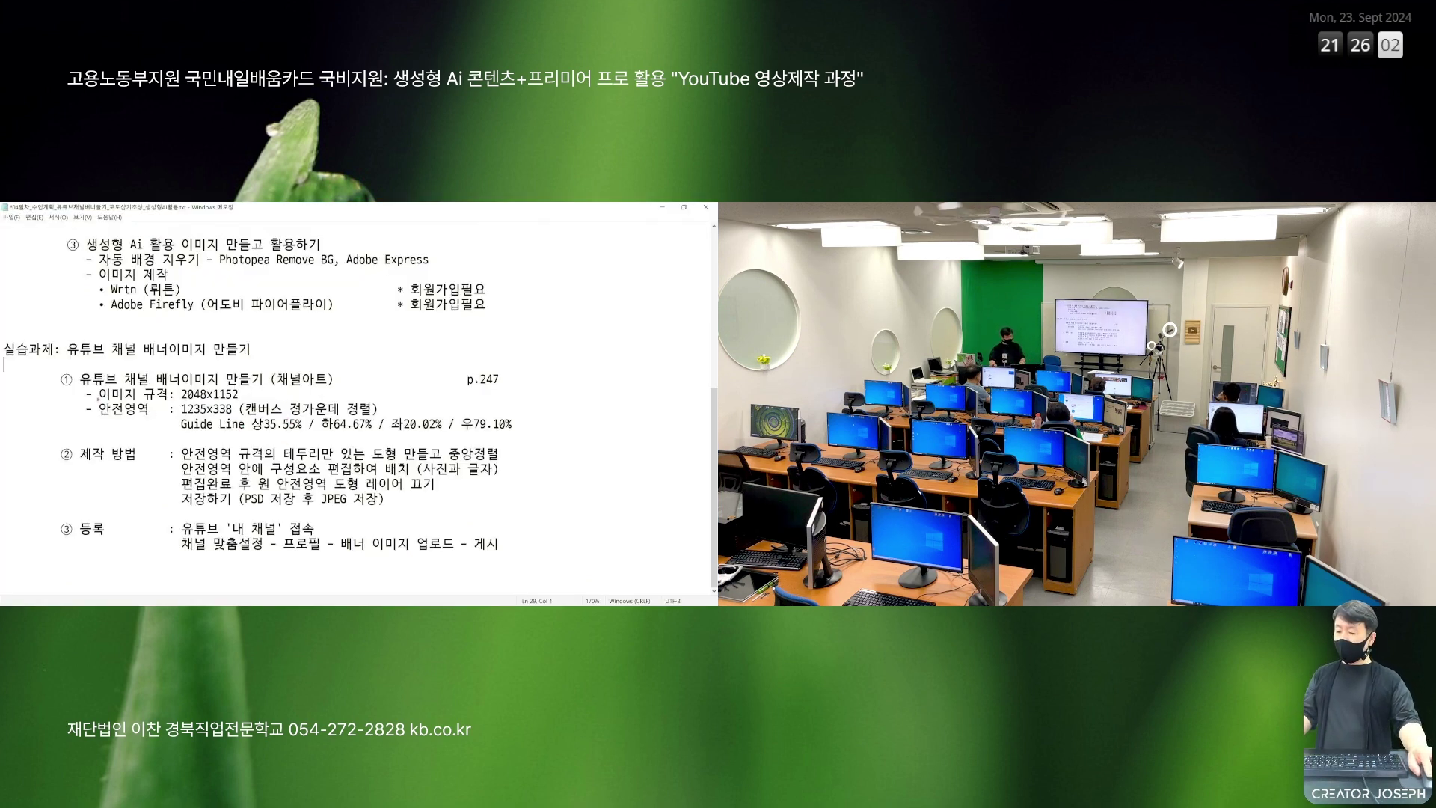
{"action": "mouse_move", "coordinate": [172, 412]}
{"action": "left_mouse_down"}
{"action": "mouse_move", "coordinate": [540, 437]}
{"action": "mouse_move", "coordinate": [559, 412]}
{"action": "left_mouse_up"}
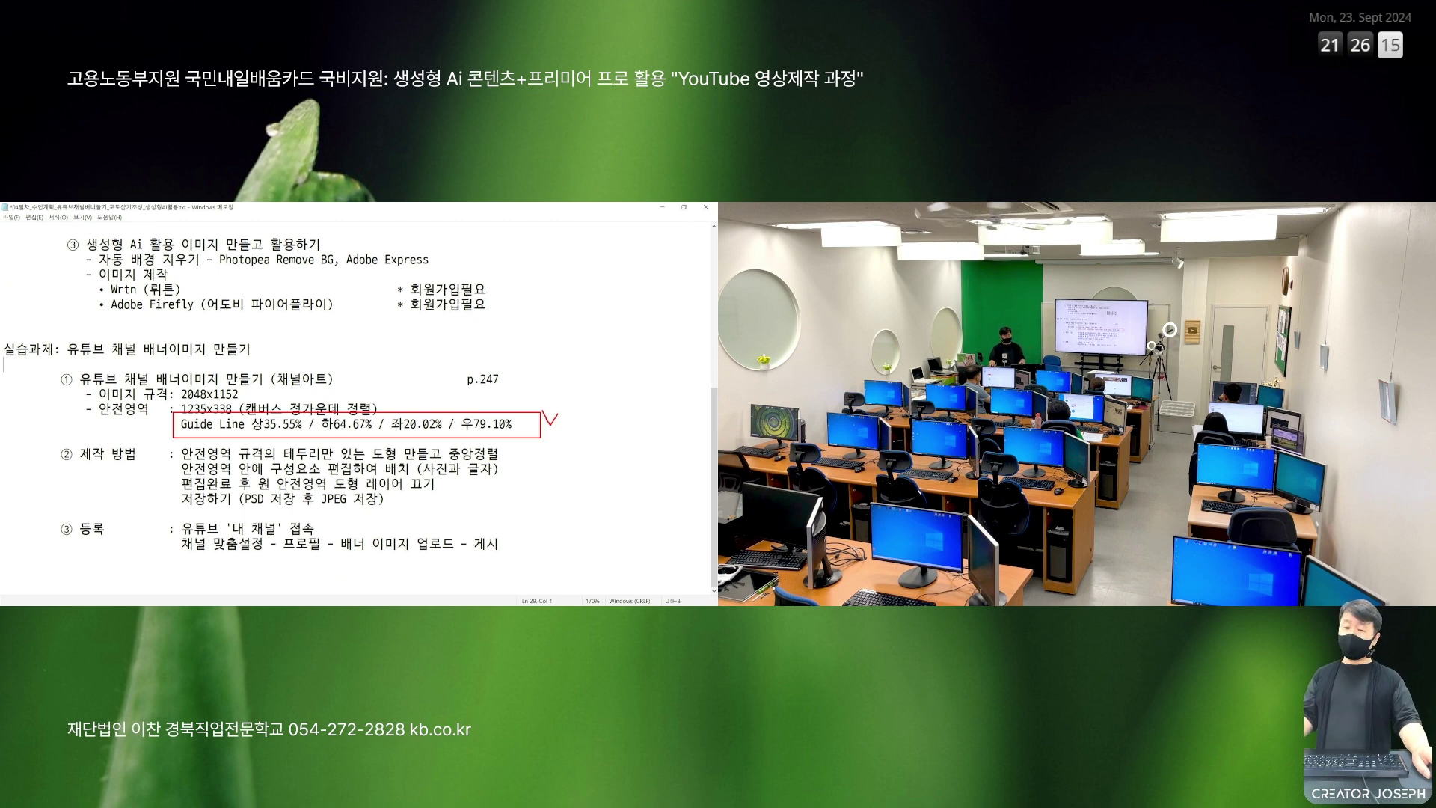
{"action": "key", "text": "Escape"}
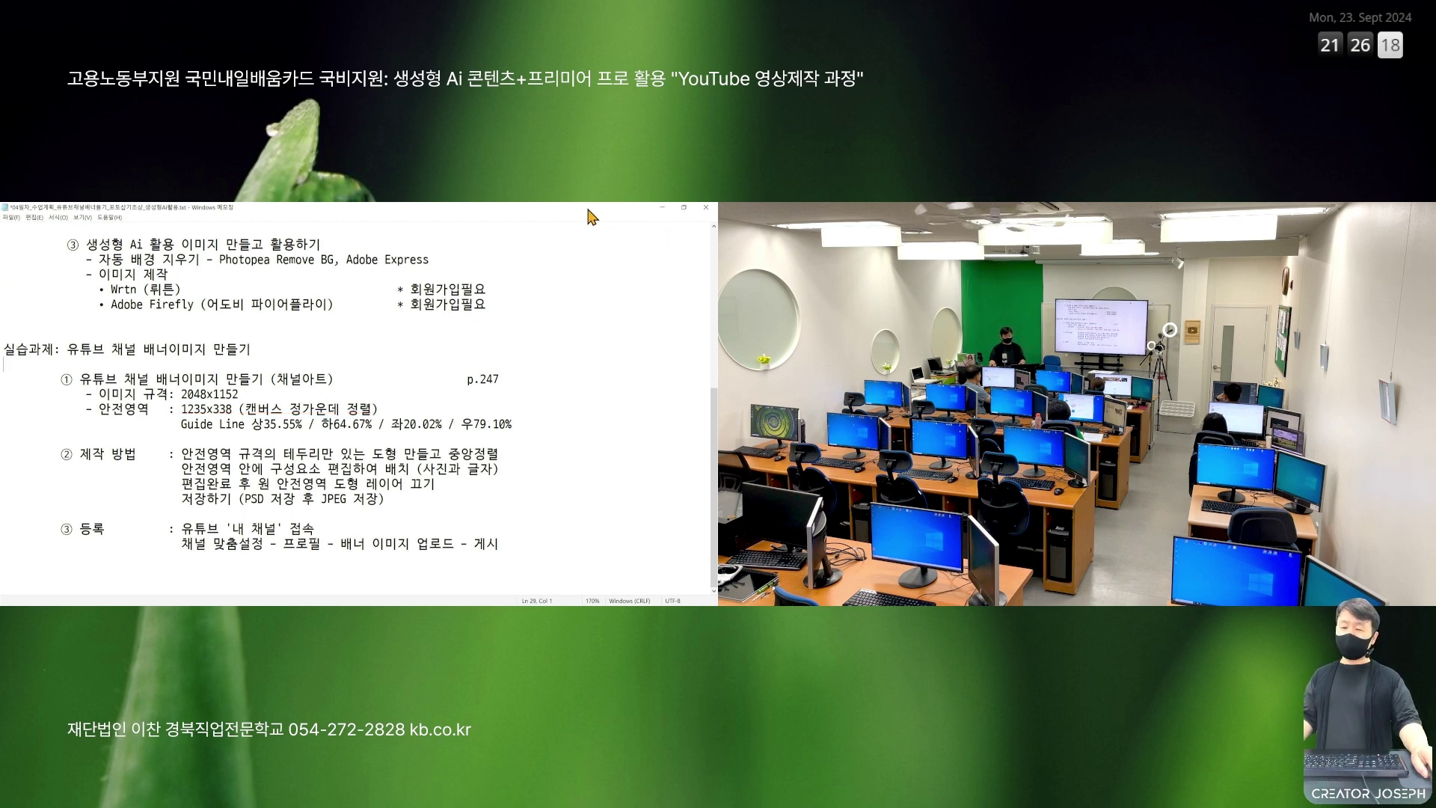
- Switch to Photoshop, show the Rectangle 1 safe-area outline, place four guides along its edges, and hide the rectangle again
{"action": "key", "text": "super+d"}
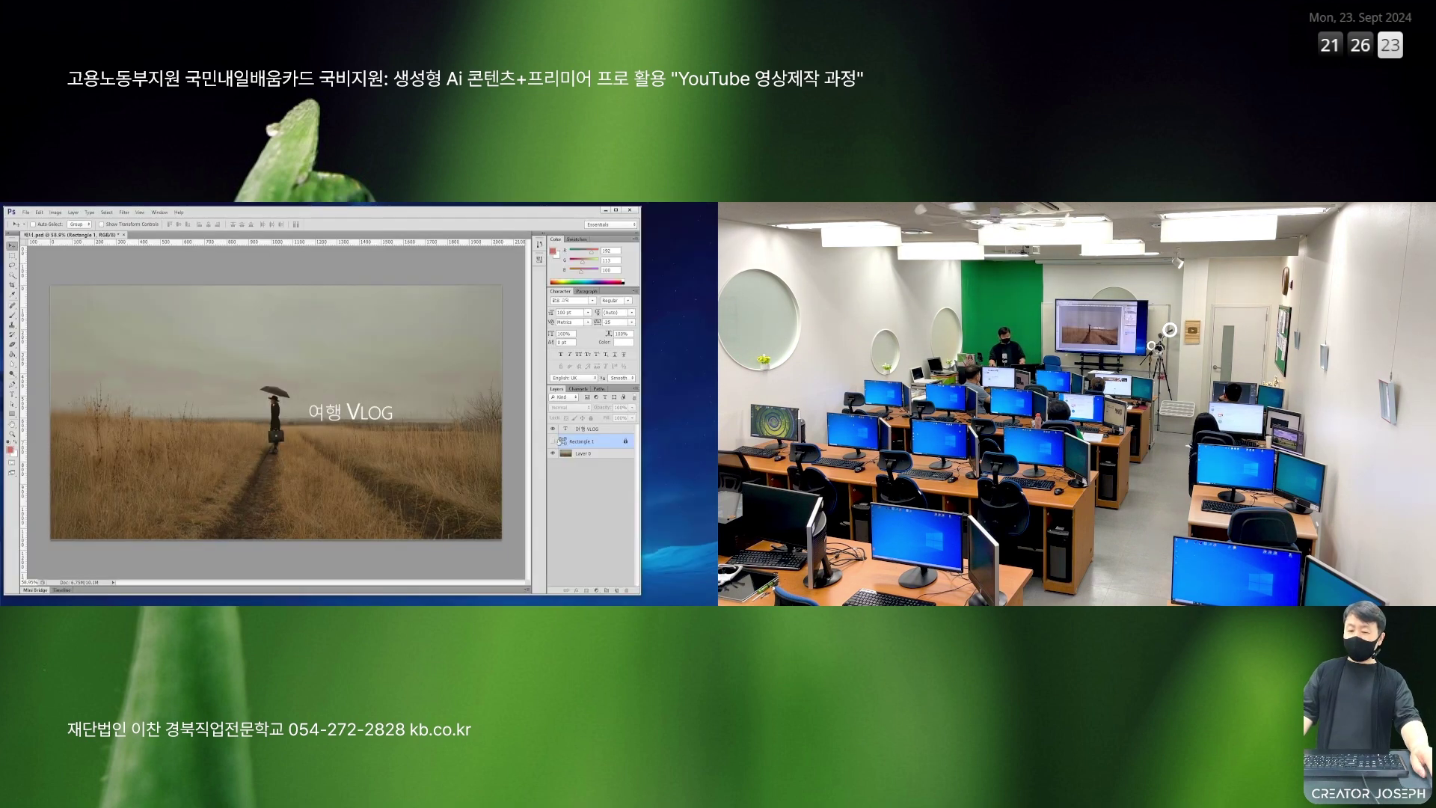
{"action": "left_click", "coordinate": [561, 441]}
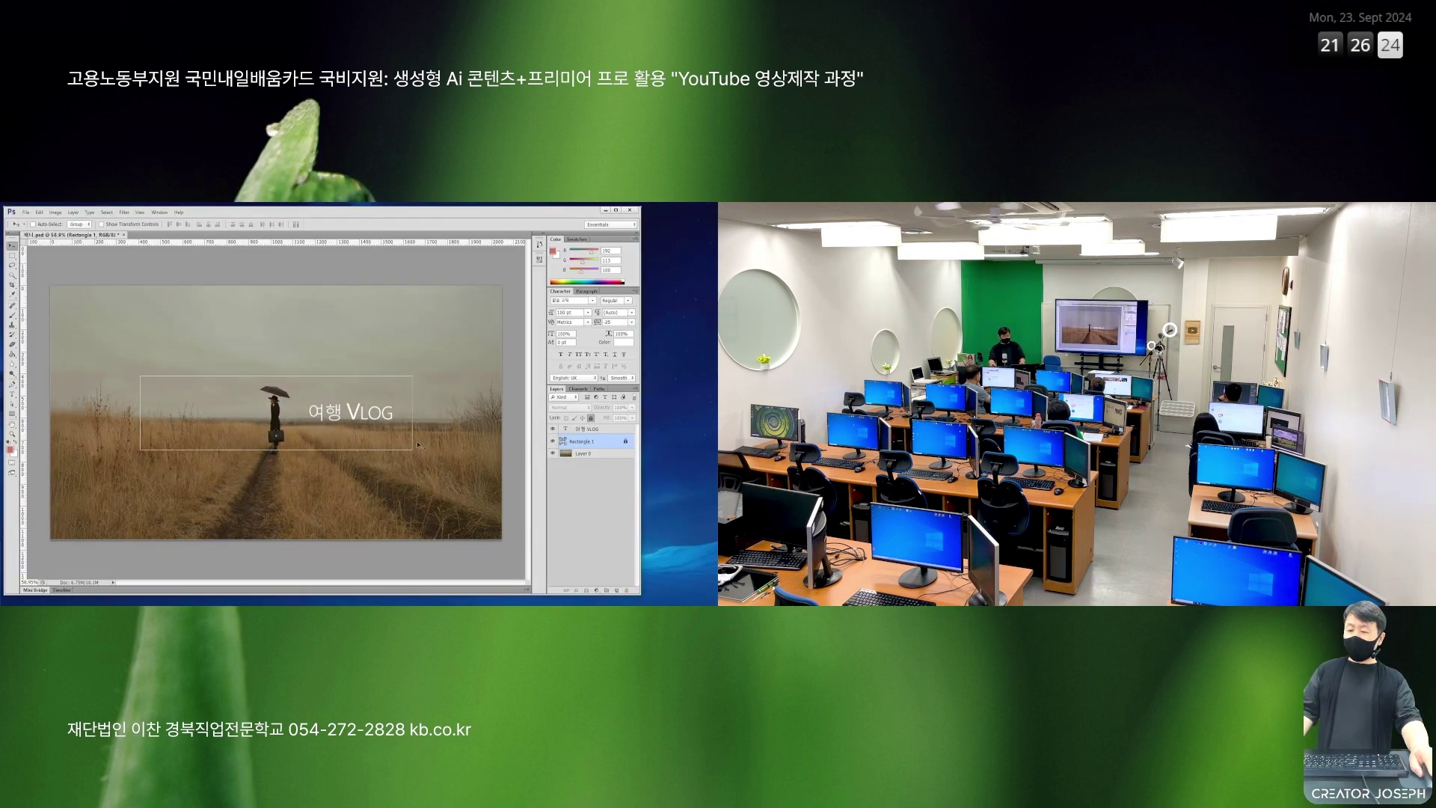
{"action": "left_click_drag", "start_coordinate": [139, 393], "coordinate": [126, 416]}
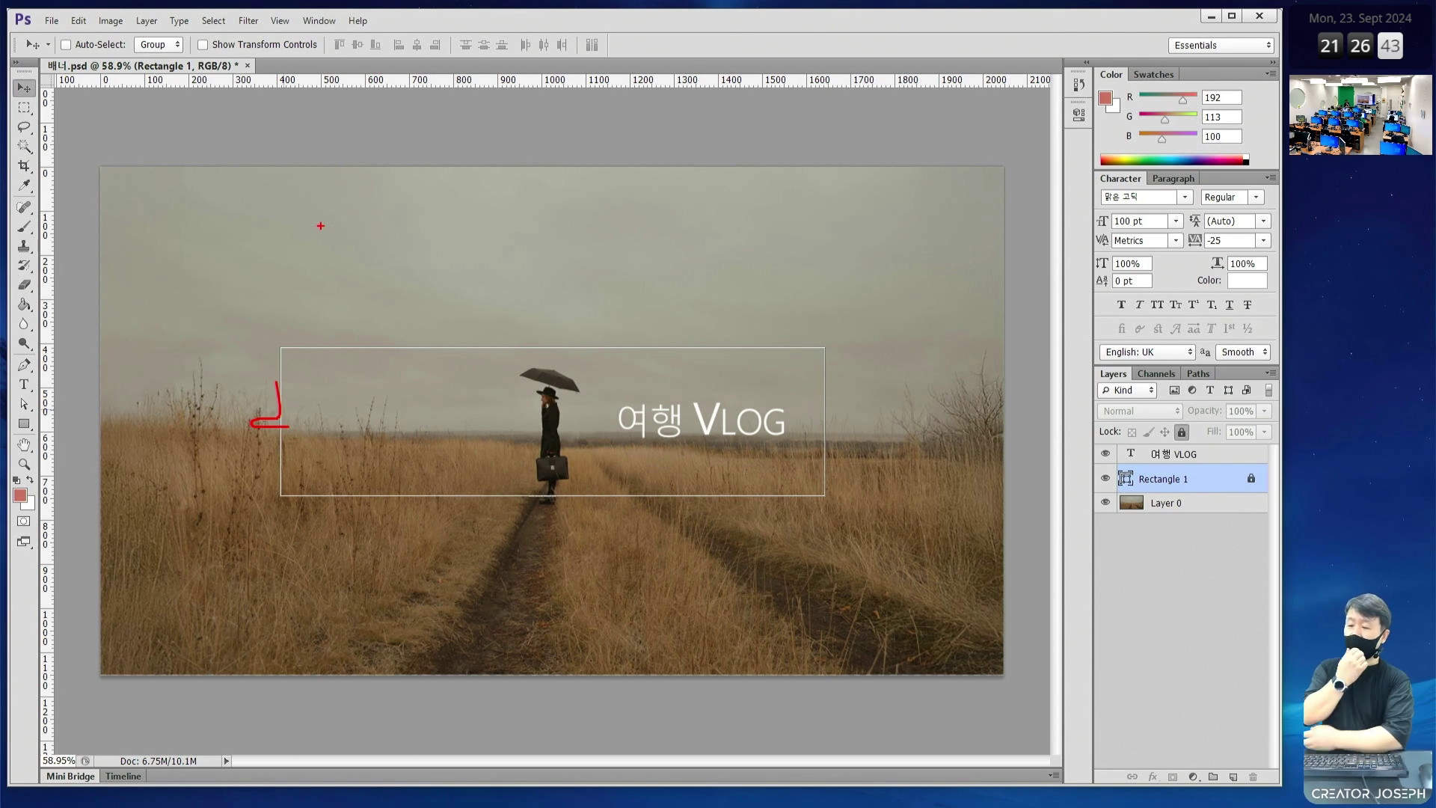
{"action": "key", "text": "Escape"}
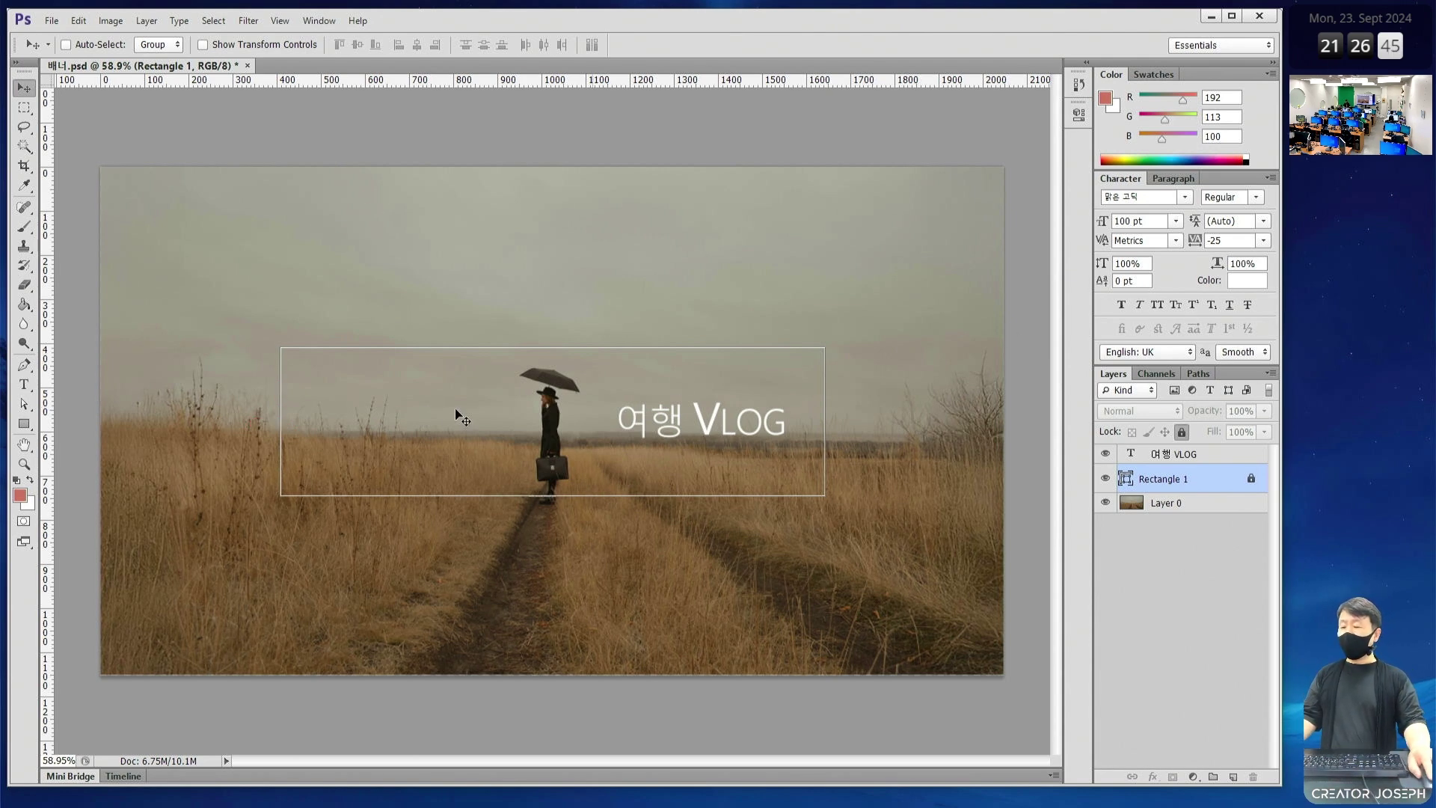
{"action": "left_click_drag", "start_coordinate": [51, 357], "coordinate": [278, 366]}
{"action": "left_click_drag", "start_coordinate": [53, 361], "coordinate": [824, 361]}
{"action": "left_click_drag", "start_coordinate": [617, 82], "coordinate": [603, 495]}
{"action": "left_click_drag", "start_coordinate": [260, 338], "coordinate": [260, 346]}
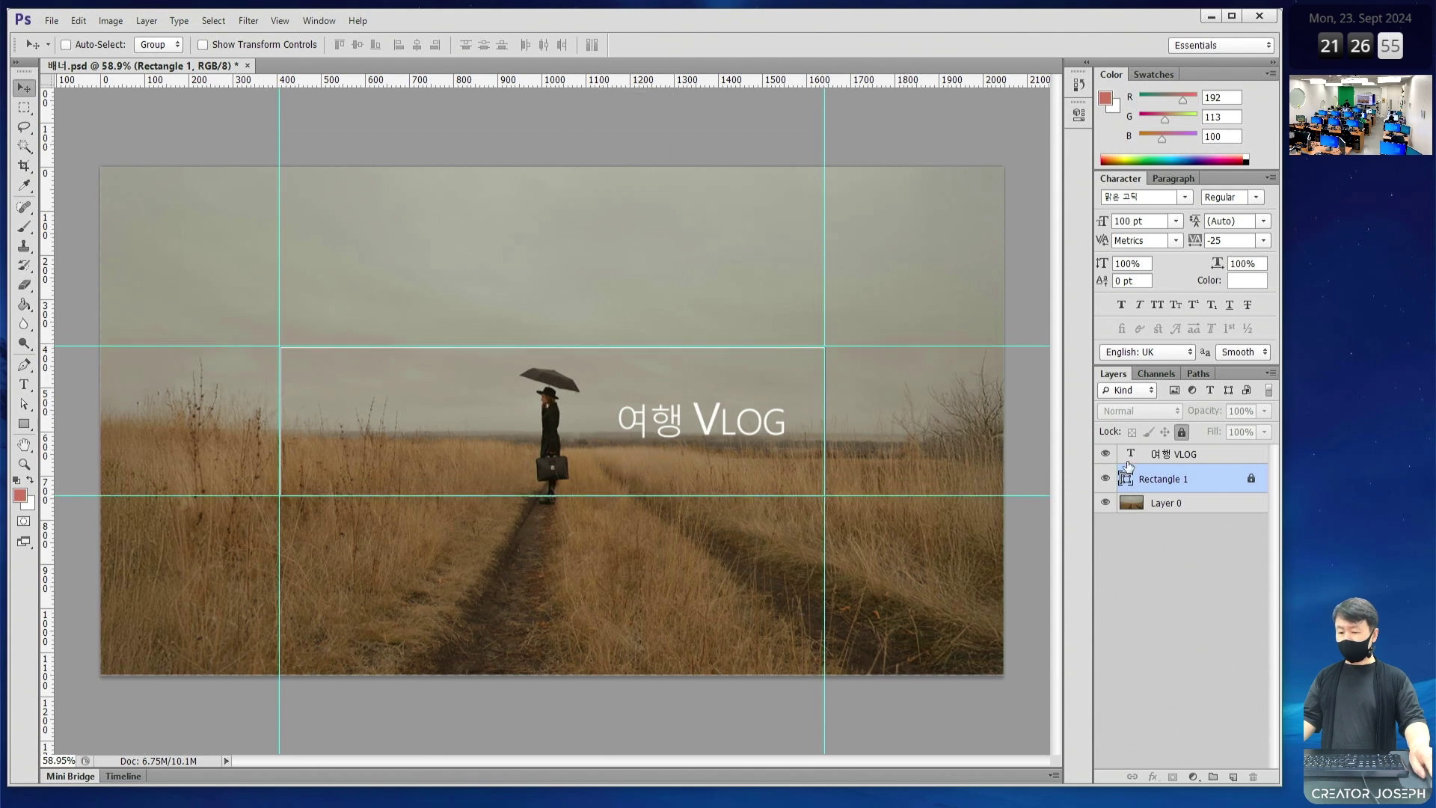
{"action": "left_click", "coordinate": [1105, 478]}
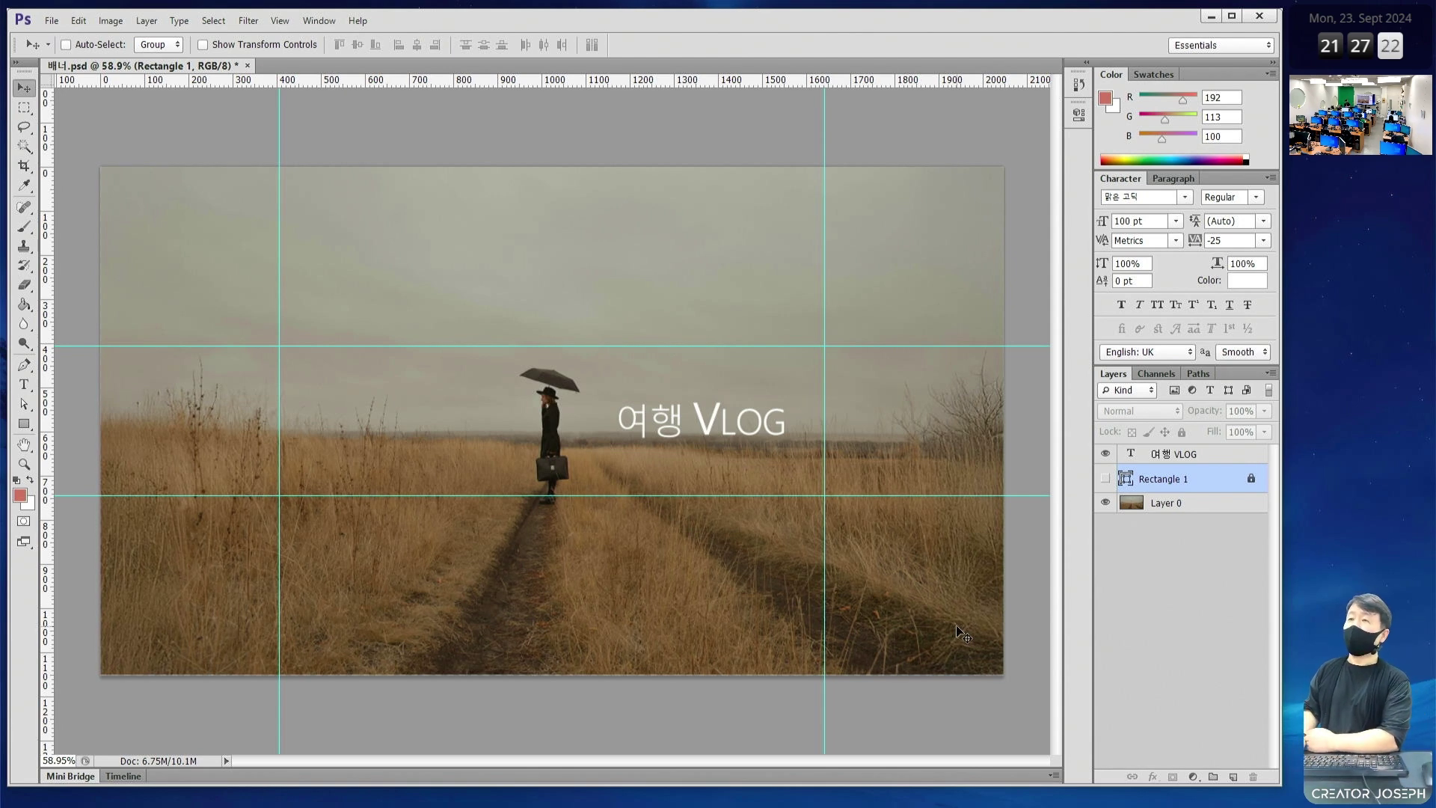
- Open the lesson notes in Notepad and examine the banner's image size, safe-area size and guide line percentages
{"action": "key", "text": "alt+Tab"}
{"action": "left_click", "coordinate": [888, 13]}
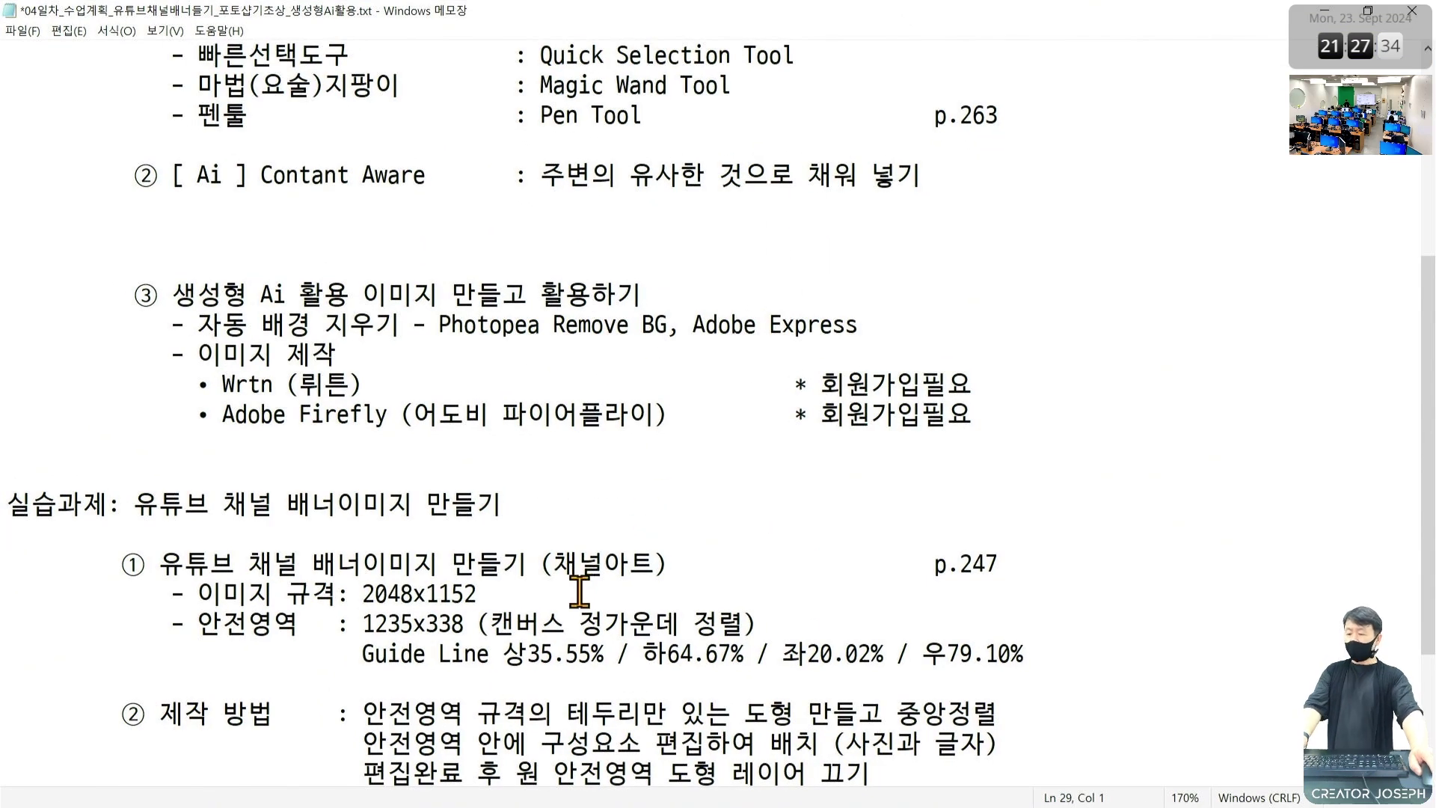
{"action": "scroll", "coordinate": [450, 669], "scroll_direction": "down", "scroll_amount": 1}
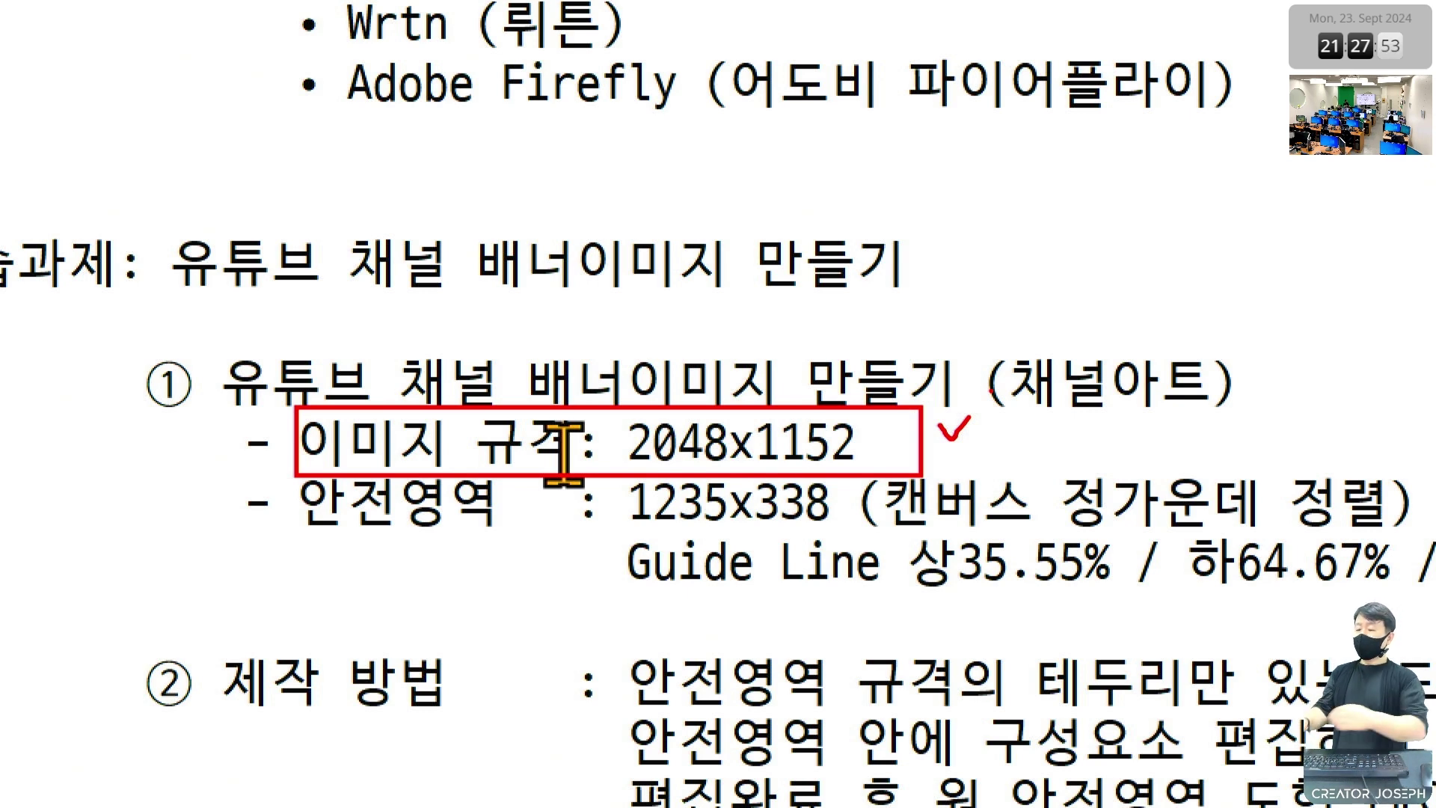
{"action": "mouse_move", "coordinate": [865, 385]}
{"action": "left_mouse_down"}
{"action": "mouse_move", "coordinate": [880, 416]}
{"action": "mouse_move", "coordinate": [896, 386]}
{"action": "left_mouse_up"}
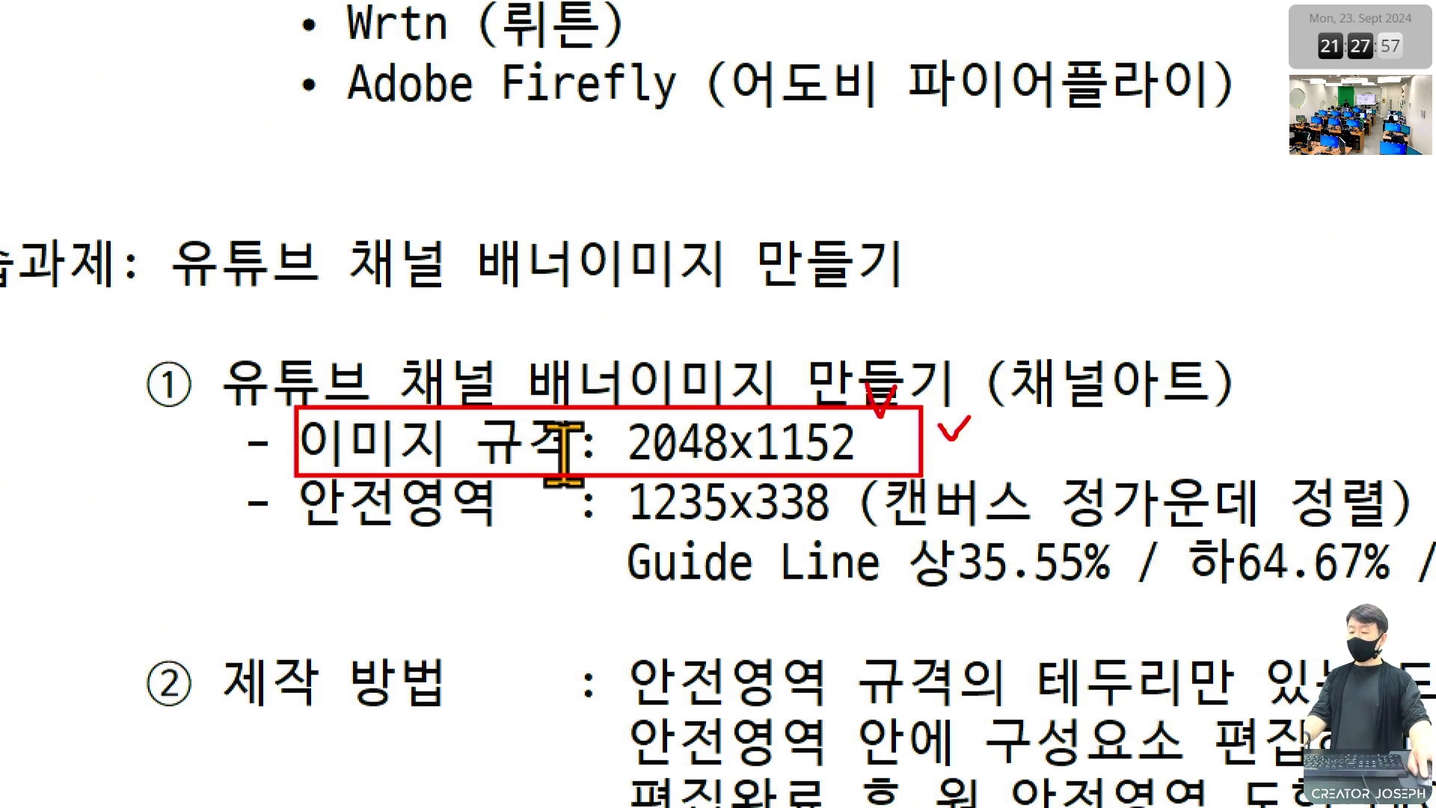
{"action": "left_click_drag", "start_coordinate": [595, 469], "coordinate": [860, 533]}
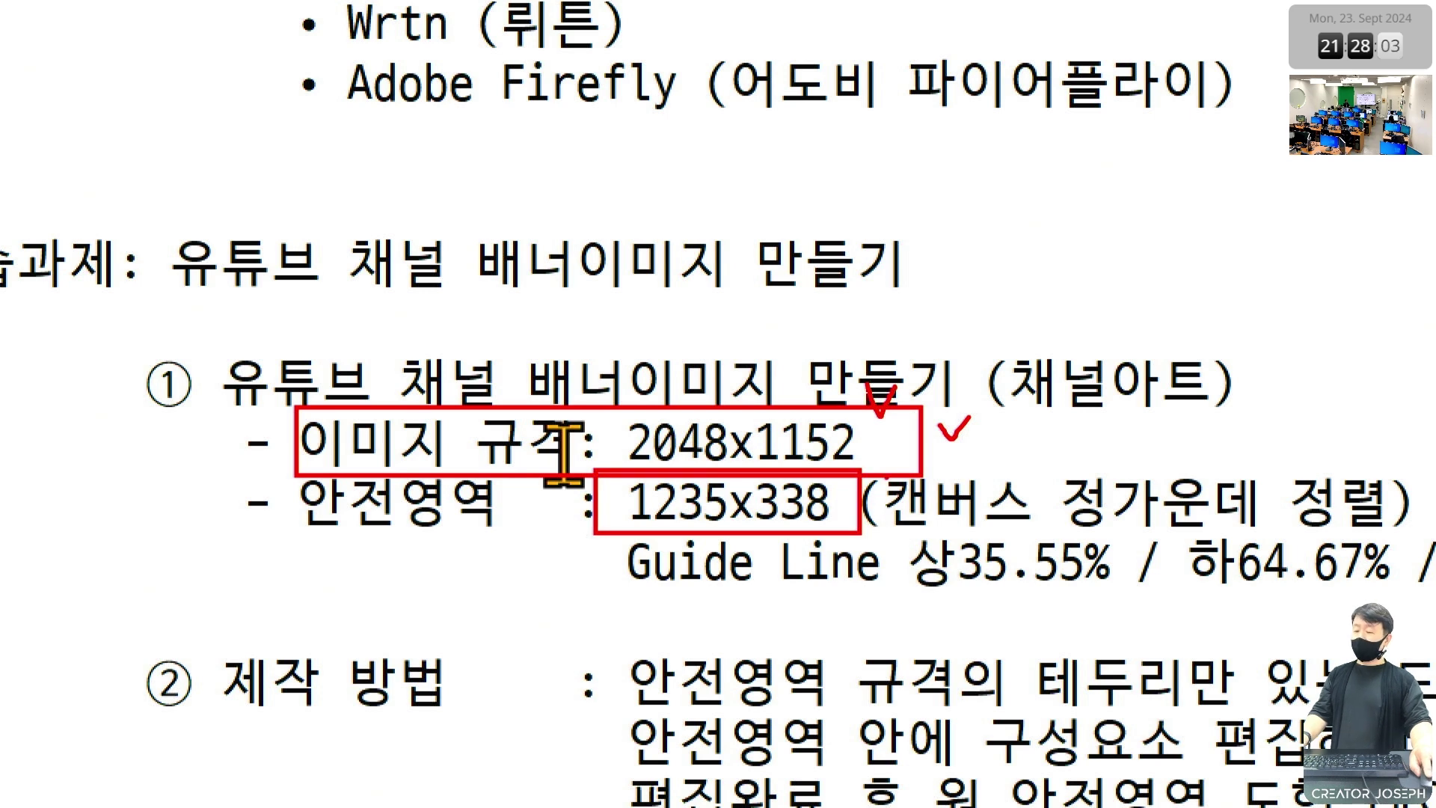
{"action": "mouse_move", "coordinate": [919, 445]}
{"action": "left_mouse_down"}
{"action": "mouse_move", "coordinate": [775, 470]}
{"action": "mouse_move", "coordinate": [645, 454]}
{"action": "mouse_move", "coordinate": [613, 430]}
{"action": "mouse_move", "coordinate": [712, 389]}
{"action": "mouse_move", "coordinate": [880, 402]}
{"action": "mouse_move", "coordinate": [888, 447]}
{"action": "left_mouse_up"}
{"action": "mouse_move", "coordinate": [815, 512]}
{"action": "left_mouse_down"}
{"action": "mouse_move", "coordinate": [692, 522]}
{"action": "mouse_move", "coordinate": [606, 490]}
{"action": "mouse_move", "coordinate": [699, 463]}
{"action": "mouse_move", "coordinate": [827, 503]}
{"action": "left_mouse_up"}
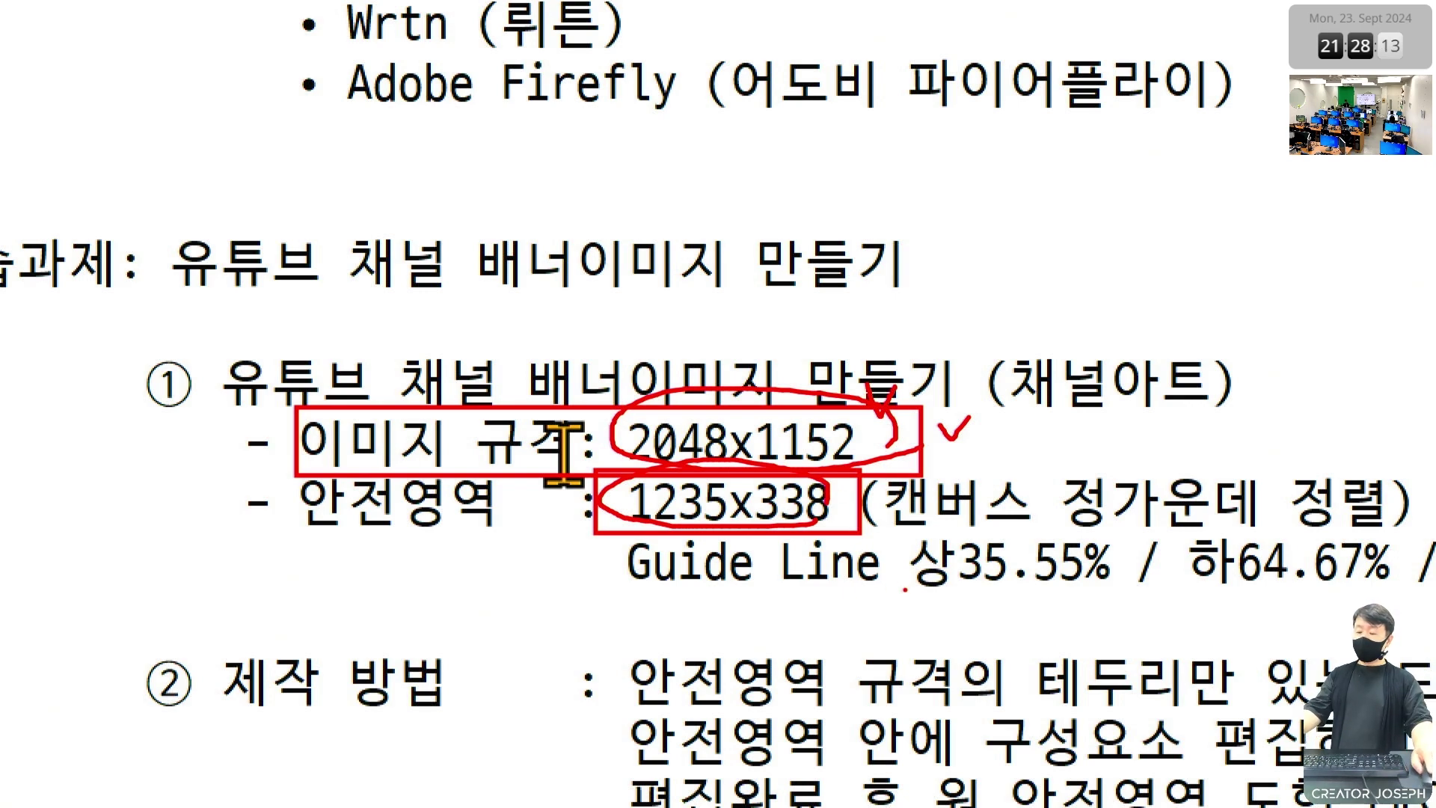
{"action": "key", "text": "Escape"}
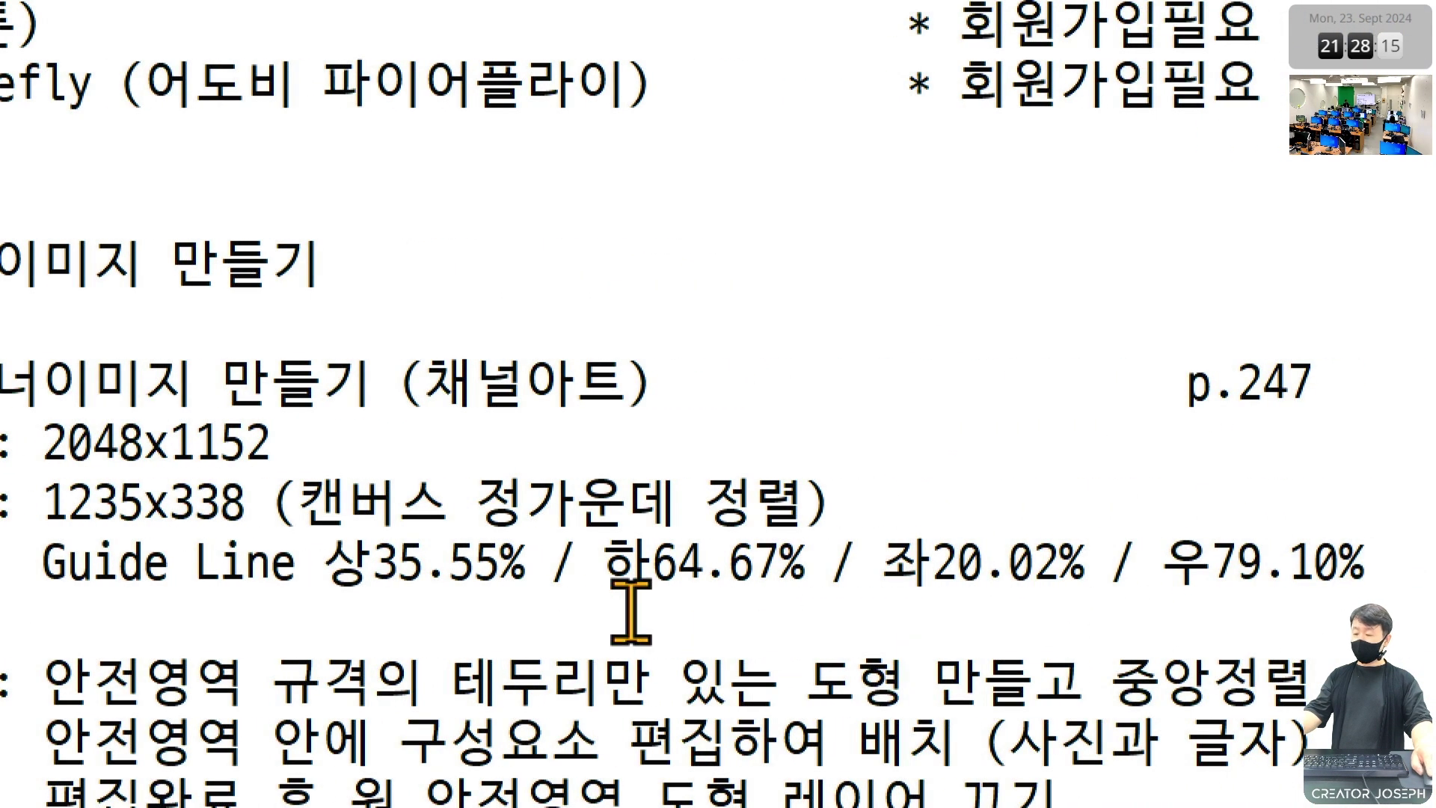
{"action": "left_click_drag", "start_coordinate": [246, 482], "coordinate": [278, 476]}
{"action": "left_click_drag", "start_coordinate": [45, 521], "coordinate": [1415, 613]}
{"action": "mouse_move", "coordinate": [1290, 487]}
{"action": "left_mouse_down"}
{"action": "mouse_move", "coordinate": [1300, 500]}
{"action": "mouse_move", "coordinate": [1314, 476]}
{"action": "left_mouse_up"}
{"action": "left_click", "coordinate": [1288, 455]}
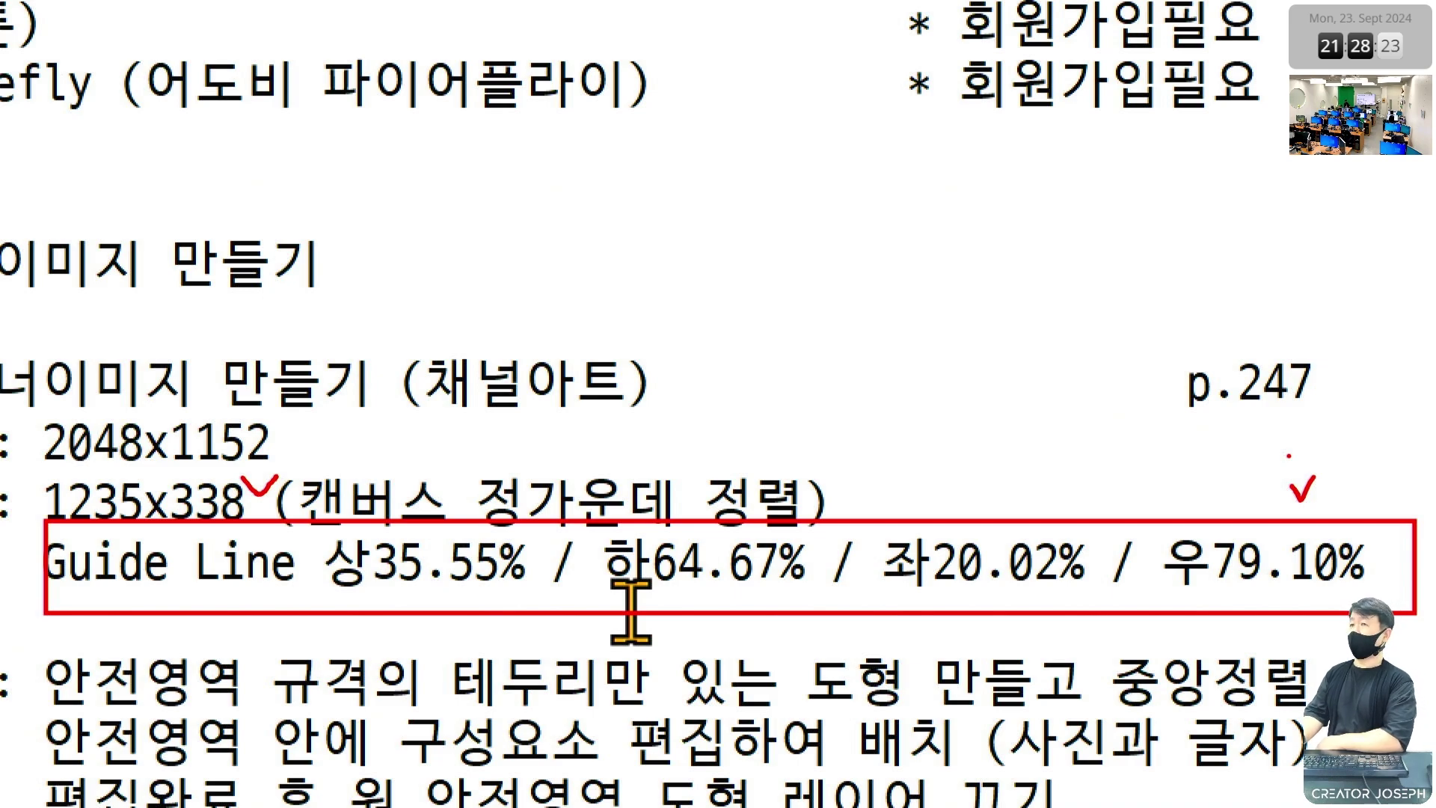
{"action": "key", "text": "Escape"}
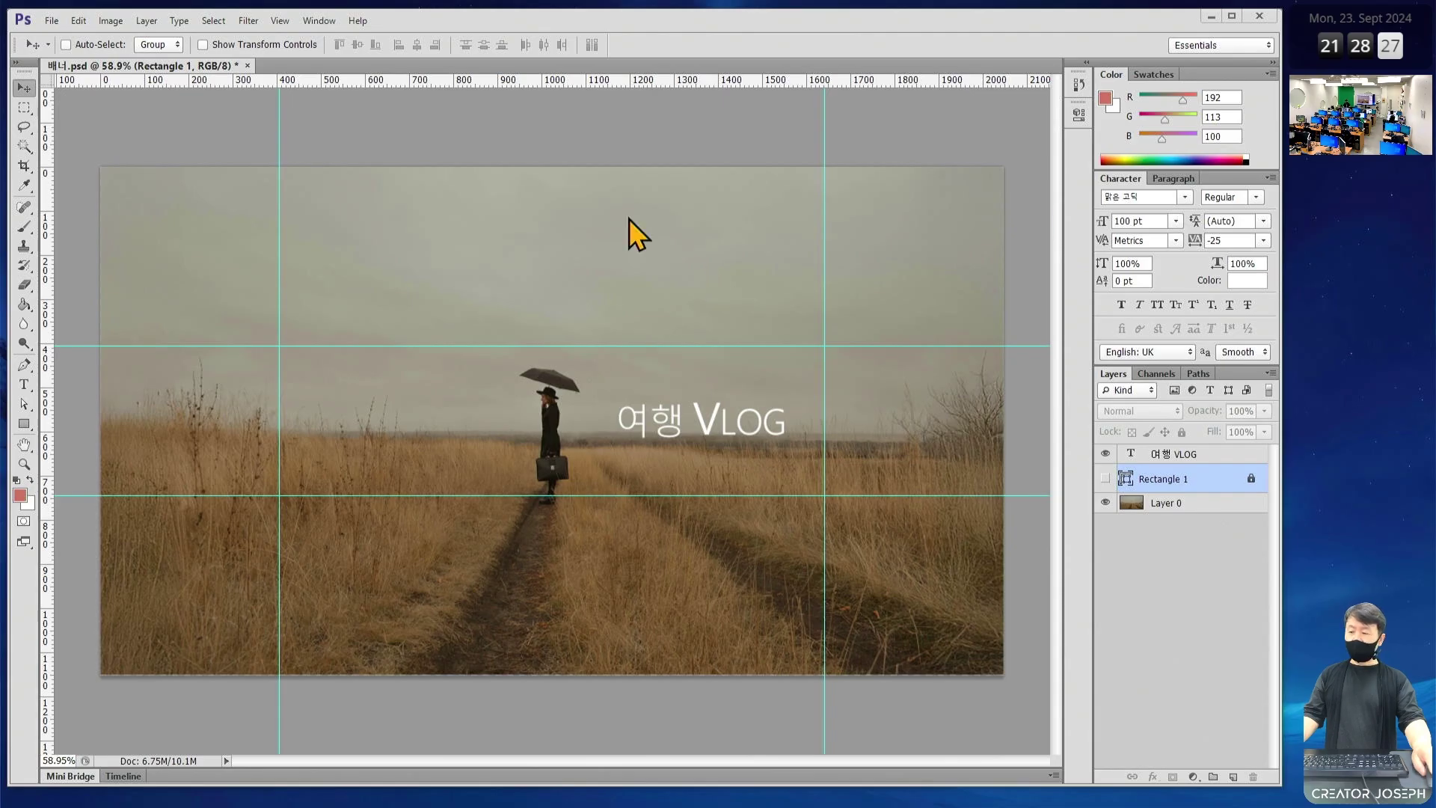
- Create a new Photoshop document 3840 pixels wide and 2160 pixels high
{"action": "left_click", "coordinate": [52, 22]}
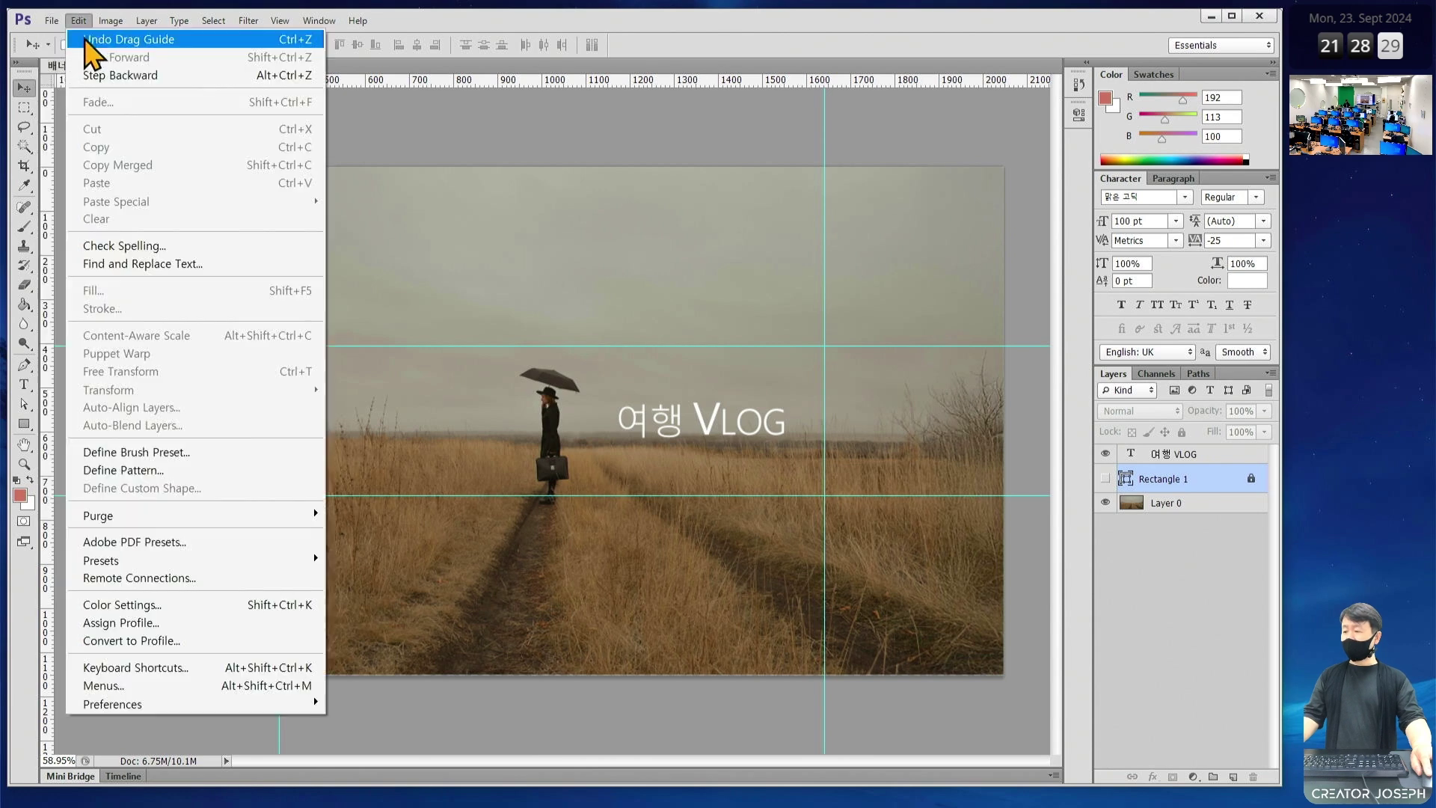
{"action": "left_click", "coordinate": [66, 40]}
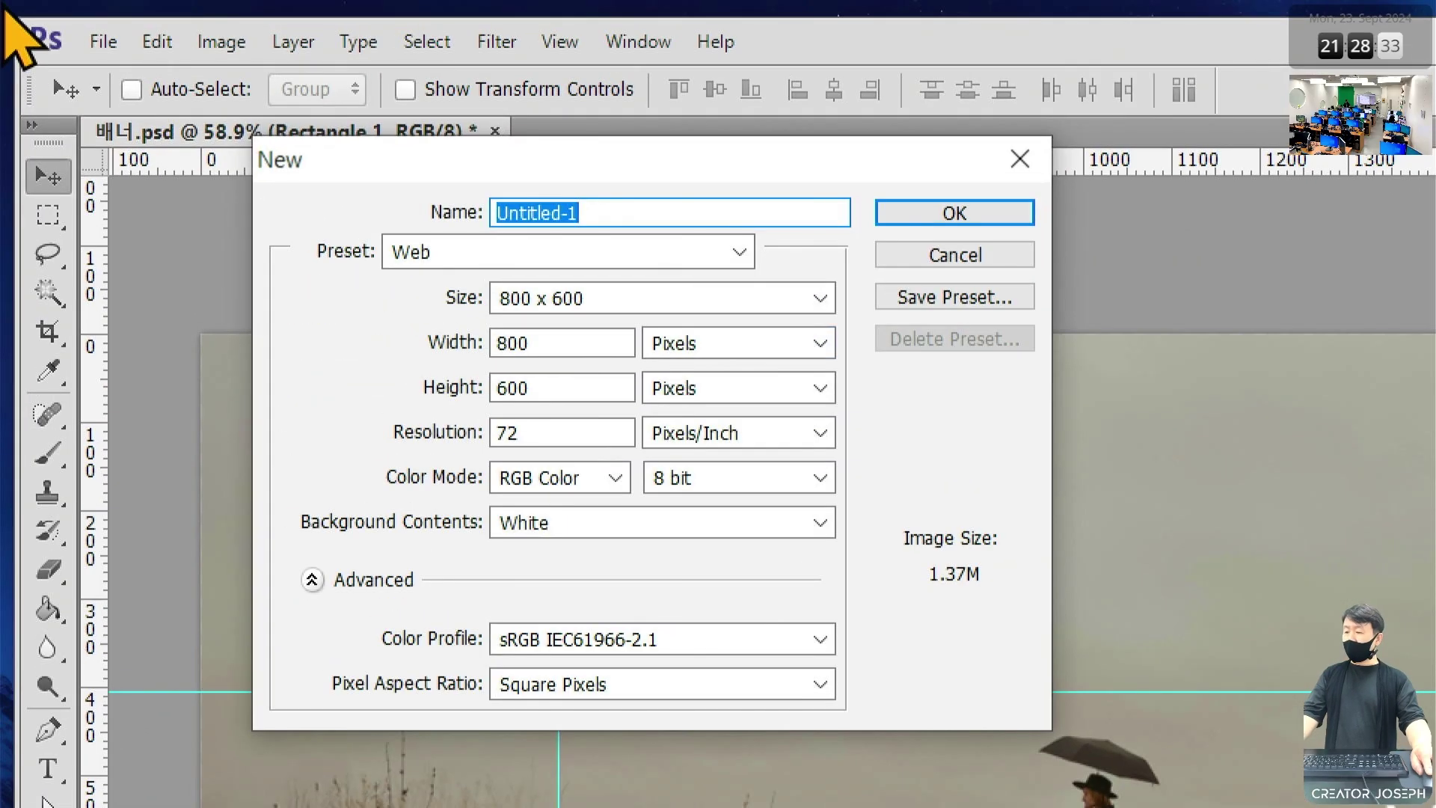
{"action": "double_click", "coordinate": [586, 342]}
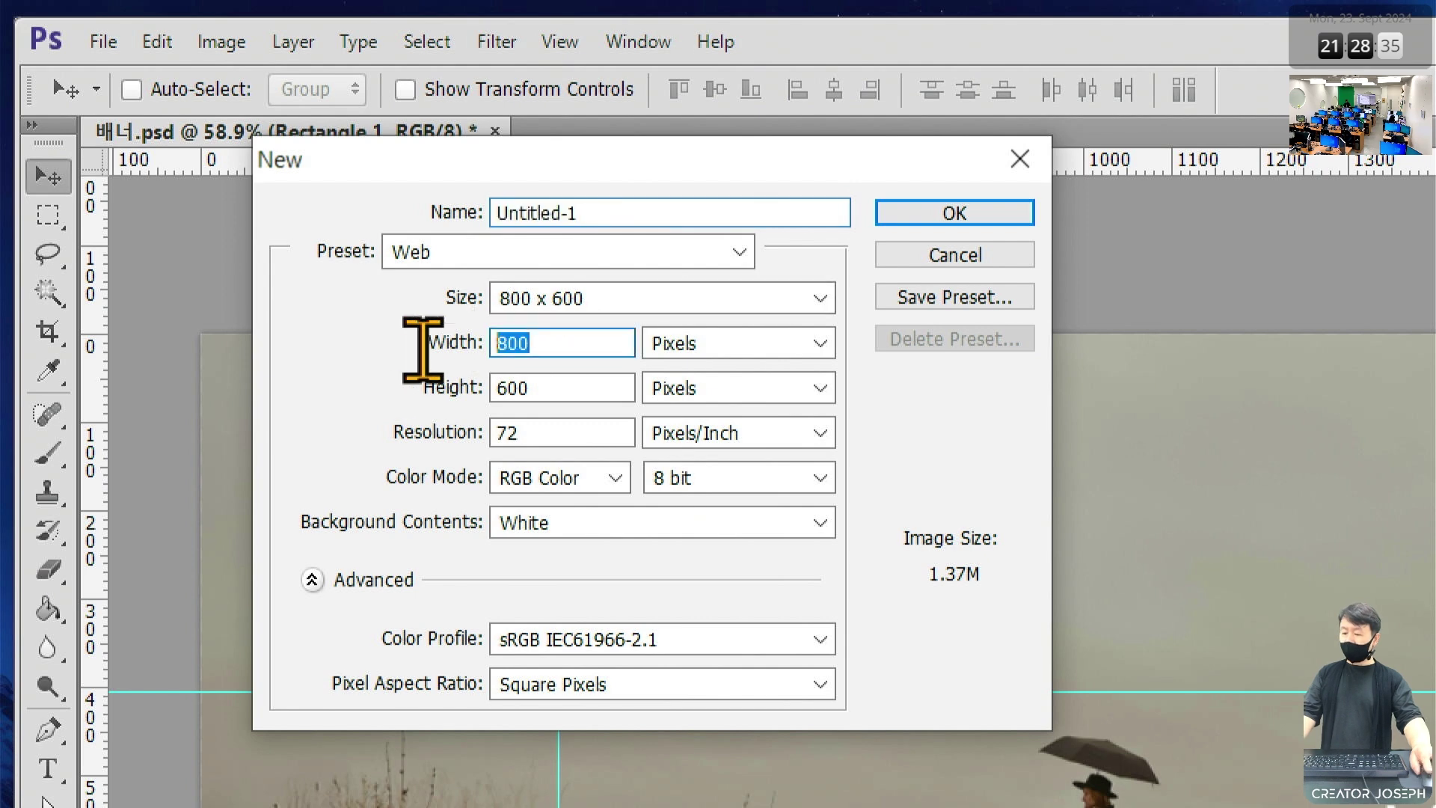
{"action": "type", "text": "3840"}
{"action": "key", "text": "Tab"}
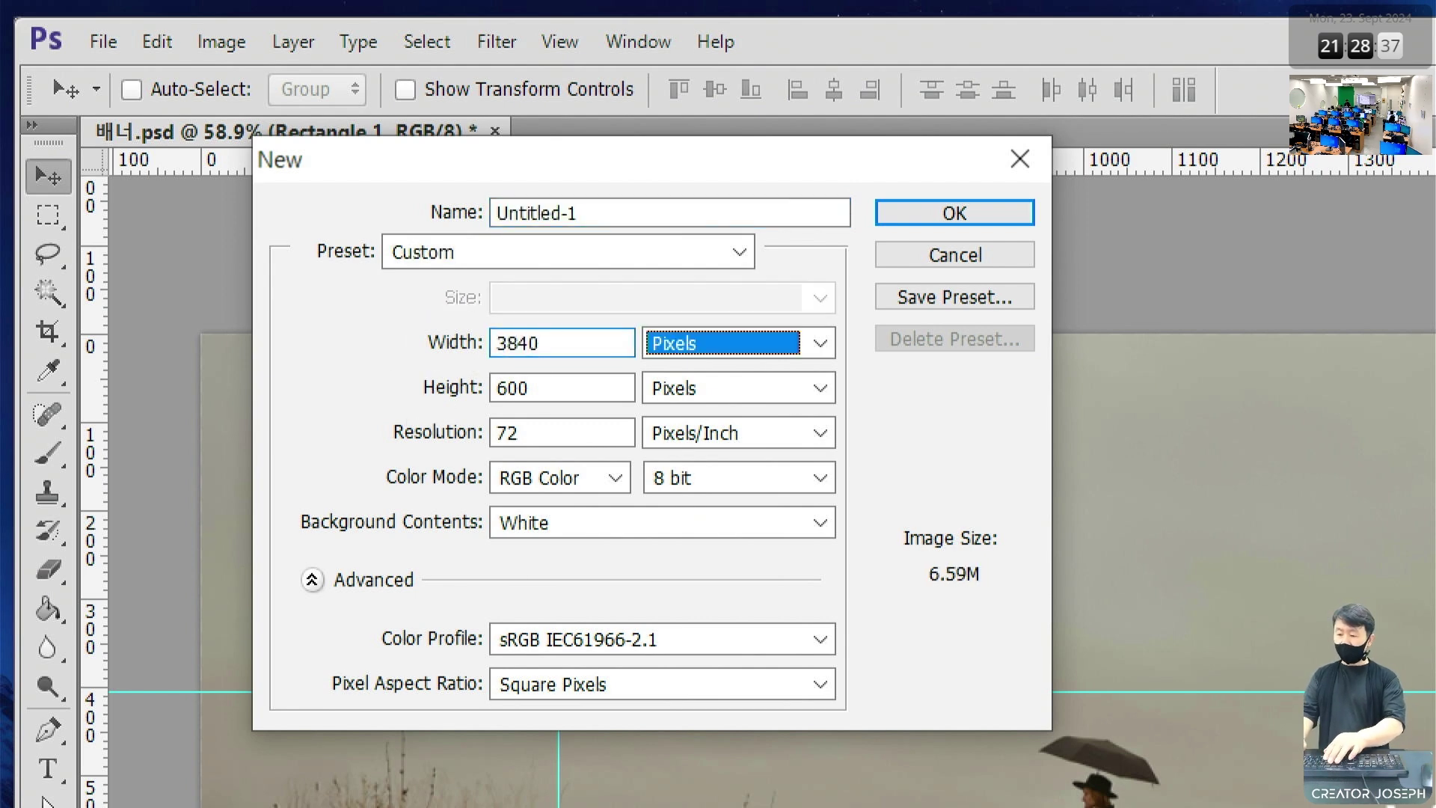
{"action": "key", "text": "Tab"}
{"action": "type", "text": "2160"}
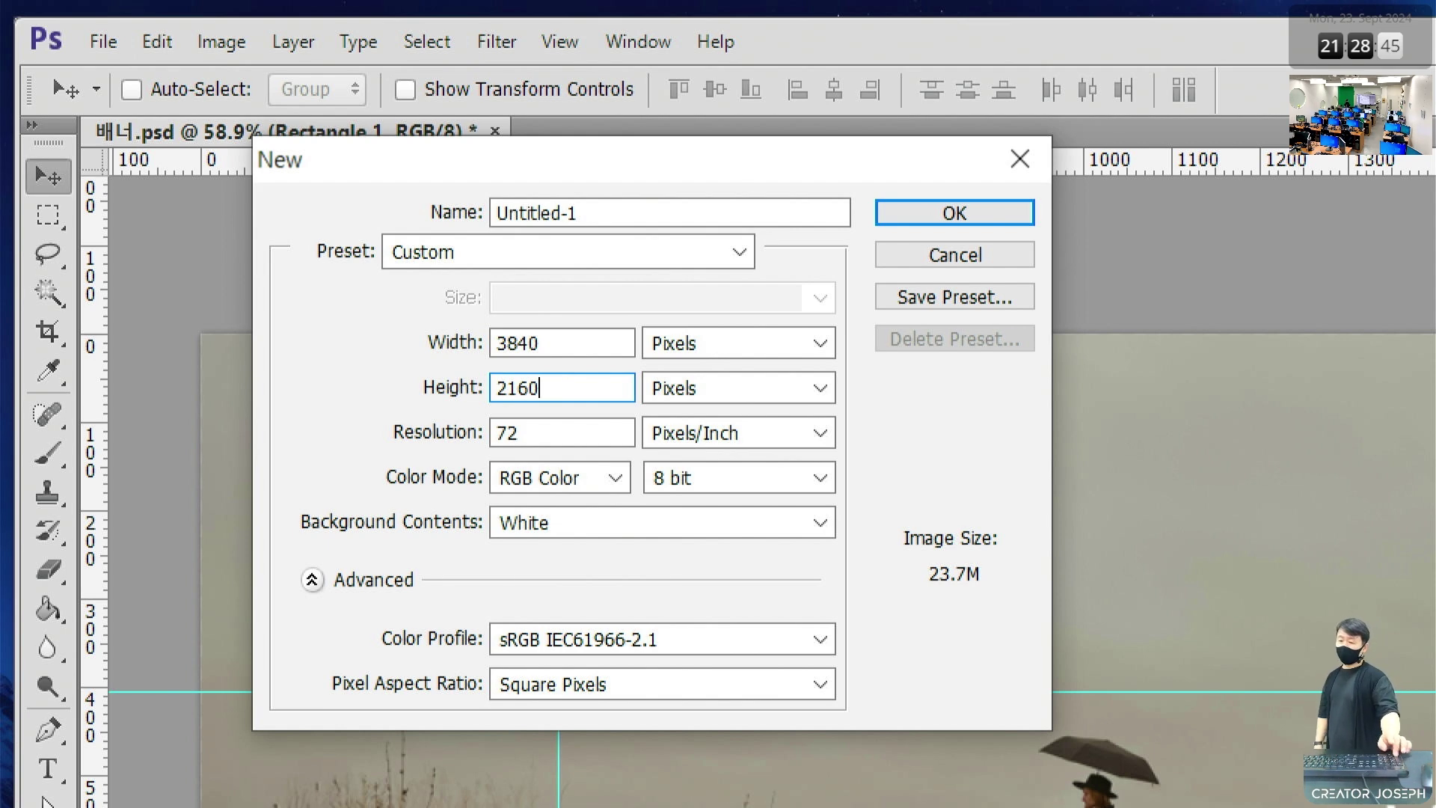
{"action": "key", "text": "Return"}
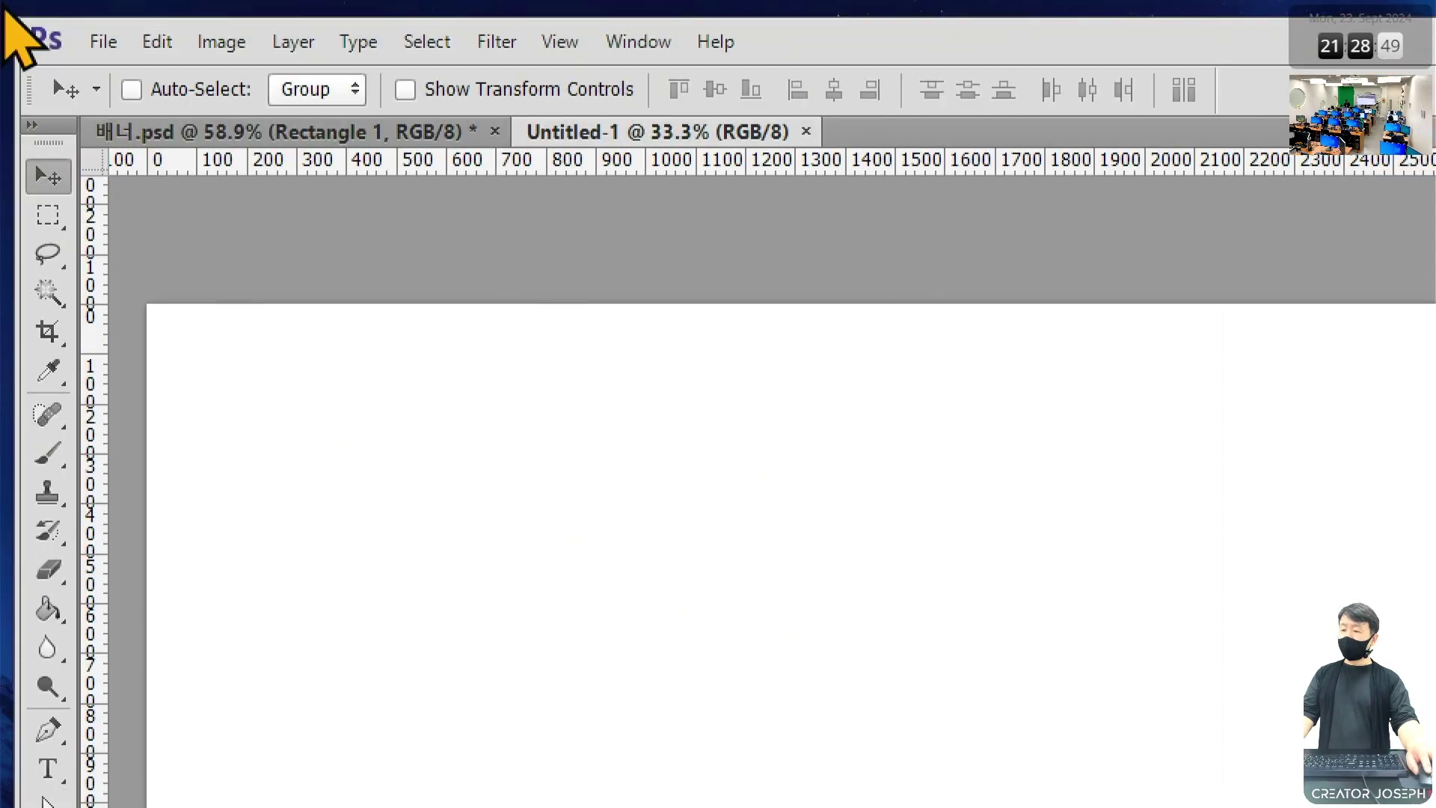
- Add a vertical guide at 20.02% to the new document, using the safe area's left value from the notes
{"action": "left_click", "coordinate": [576, 42]}
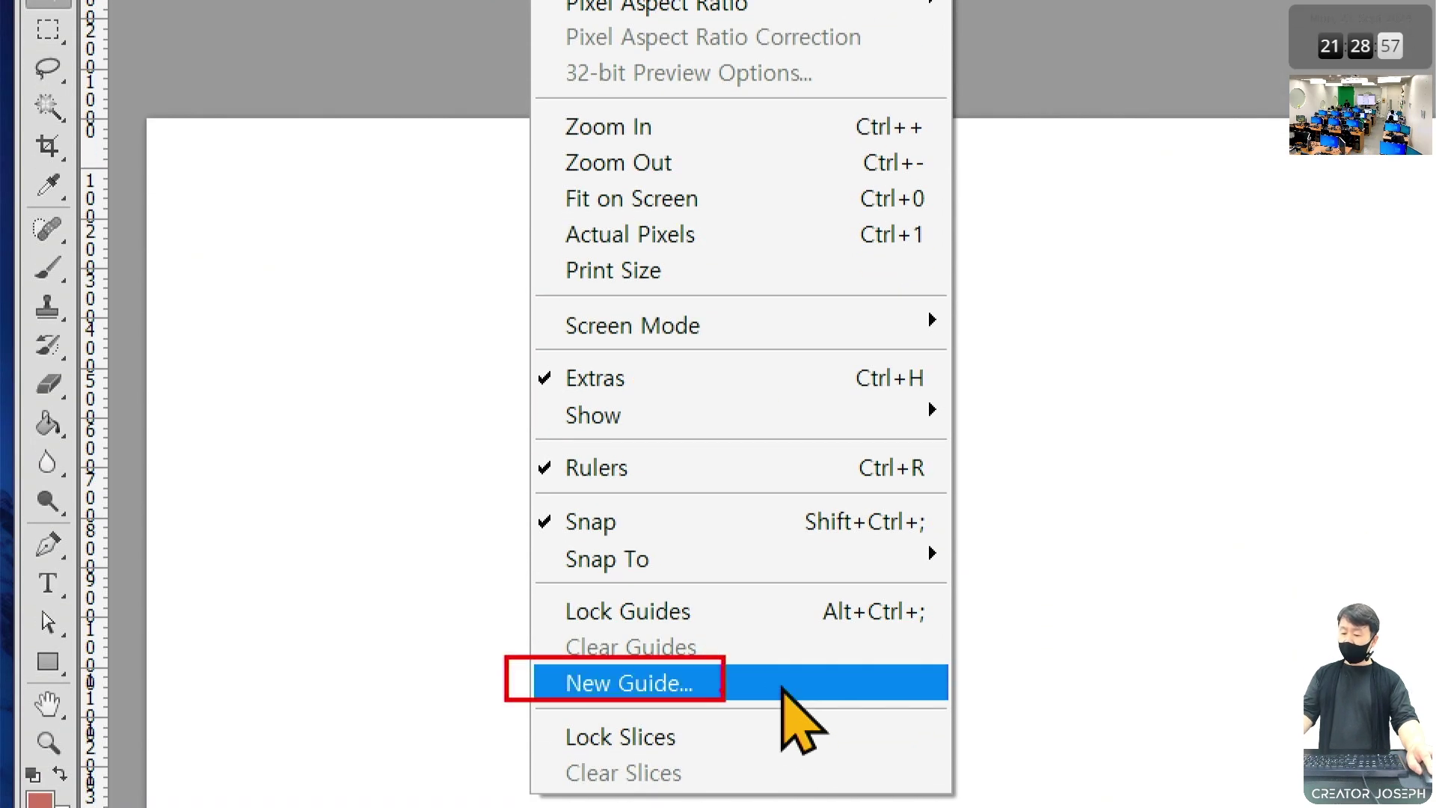
{"action": "key", "text": "Escape"}
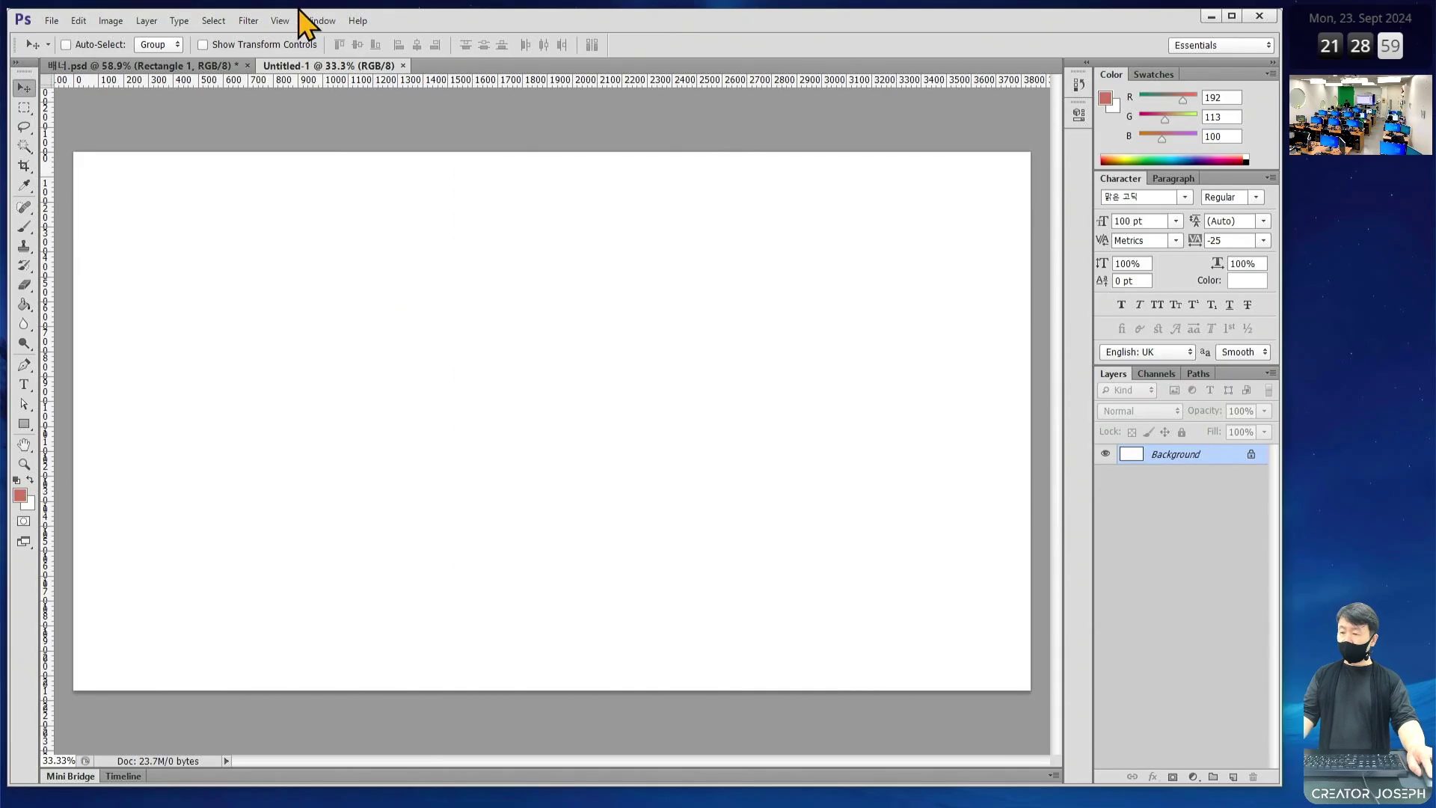
{"action": "left_click", "coordinate": [279, 21]}
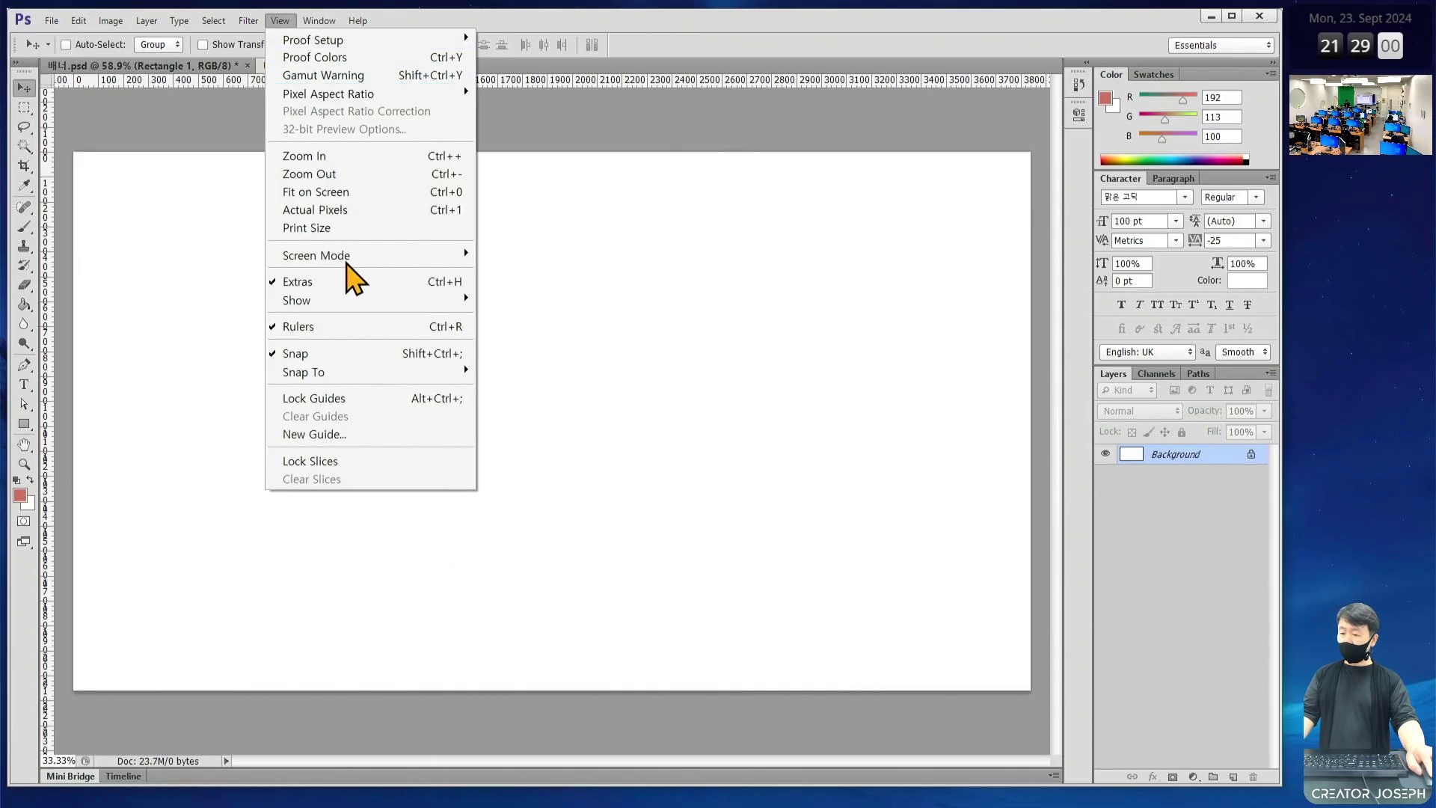
{"action": "left_click", "coordinate": [370, 434]}
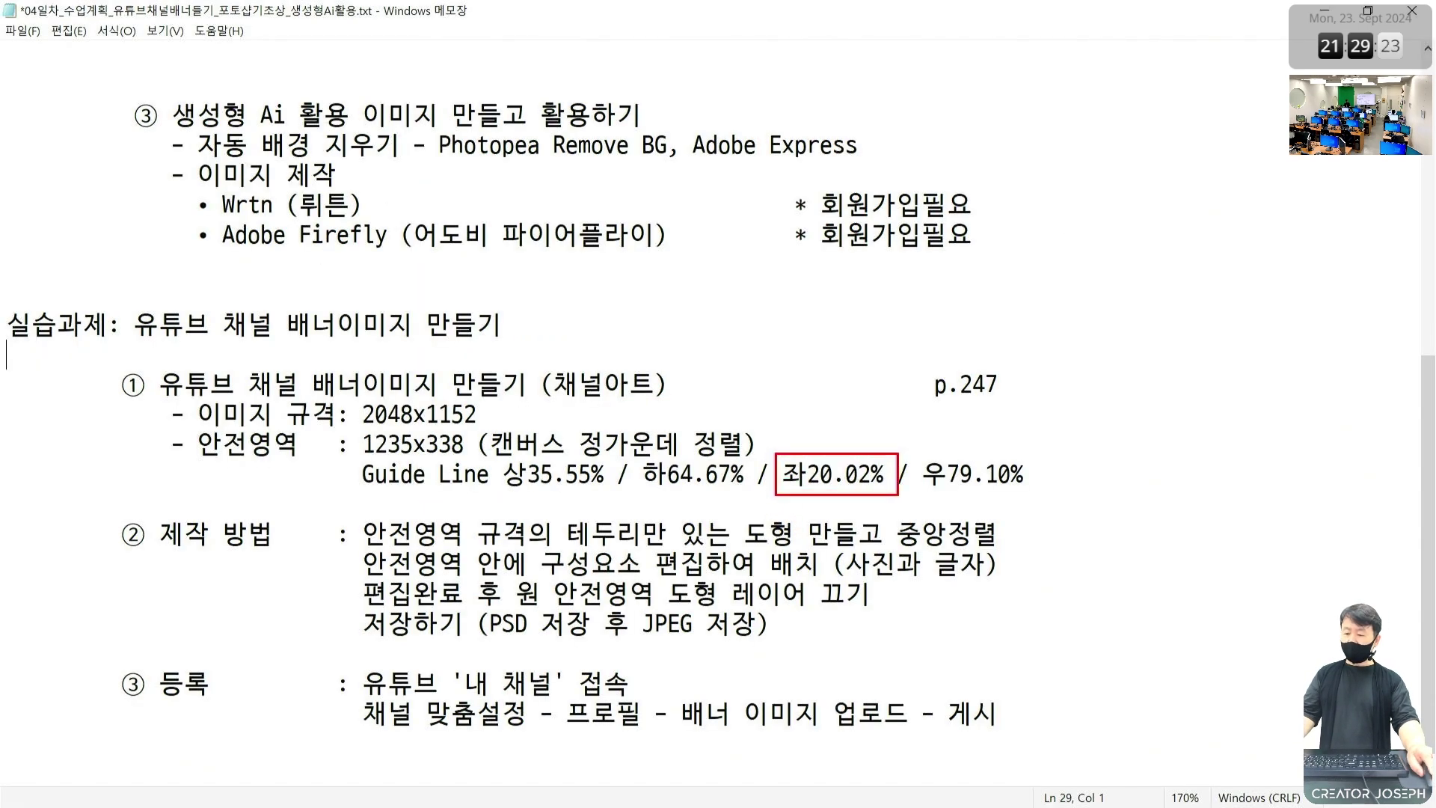
{"action": "key", "text": "super+Down"}
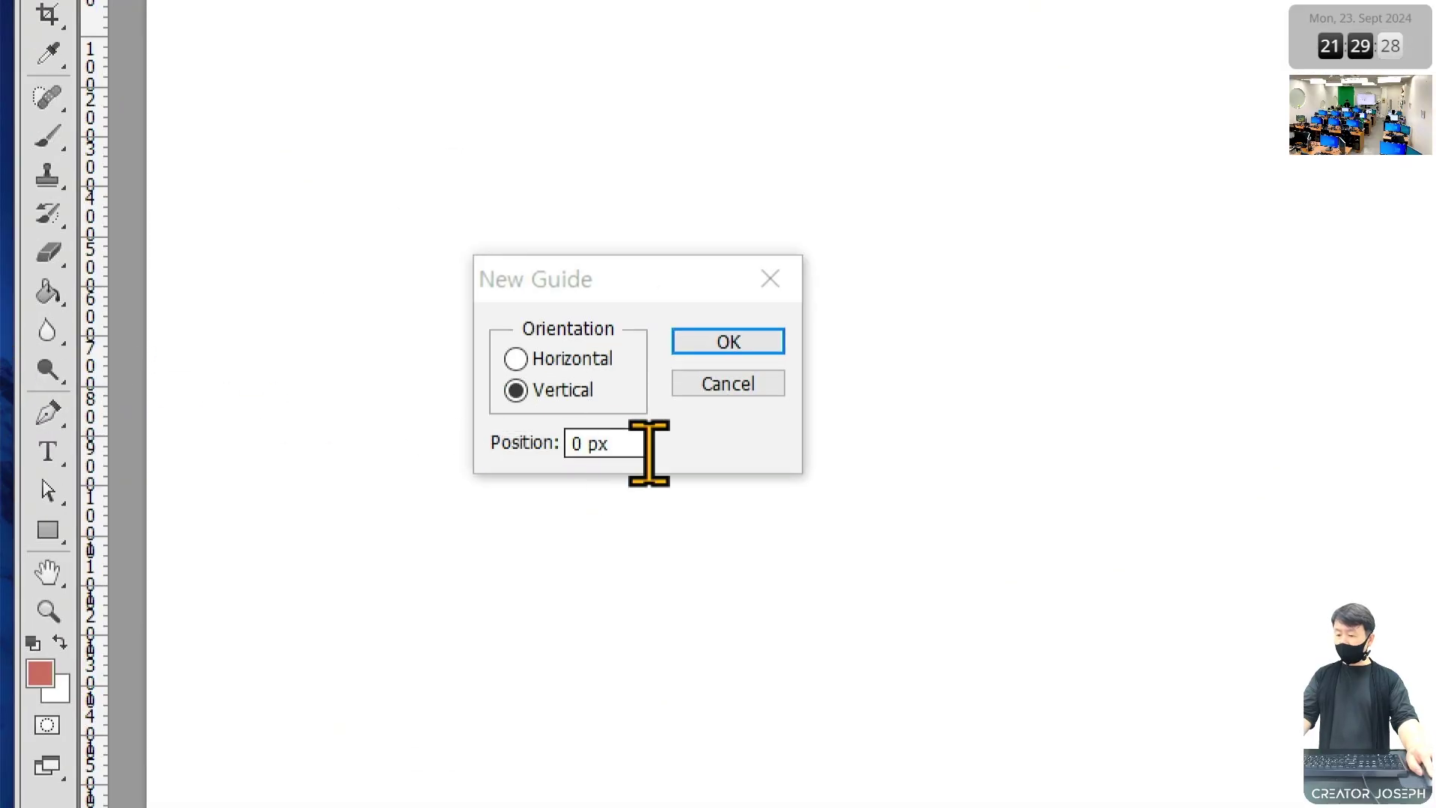
{"action": "left_click", "coordinate": [253, 380]}
{"action": "type", "text": "20.03"}
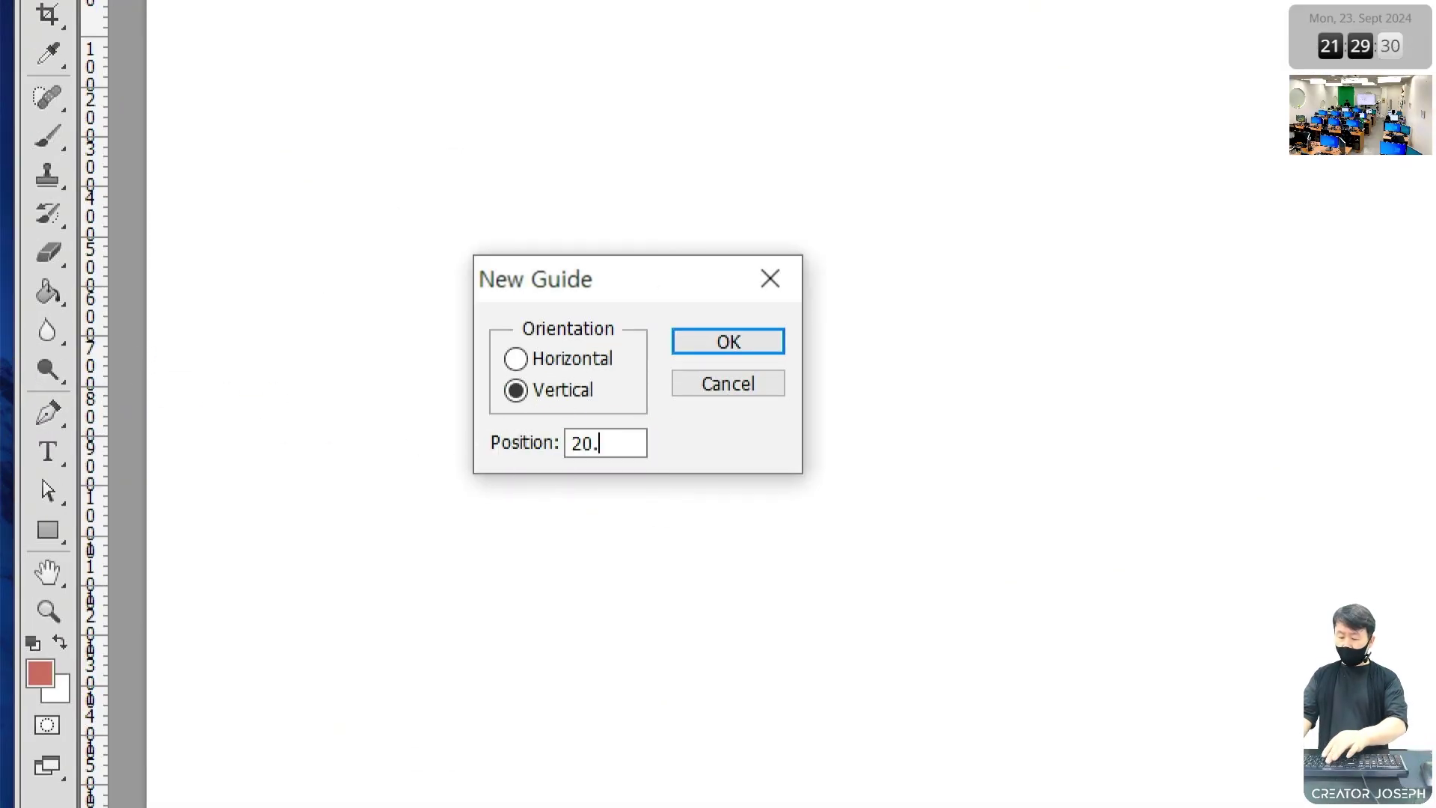
{"action": "key", "text": "BackSpace"}
{"action": "type", "text": "2%"}
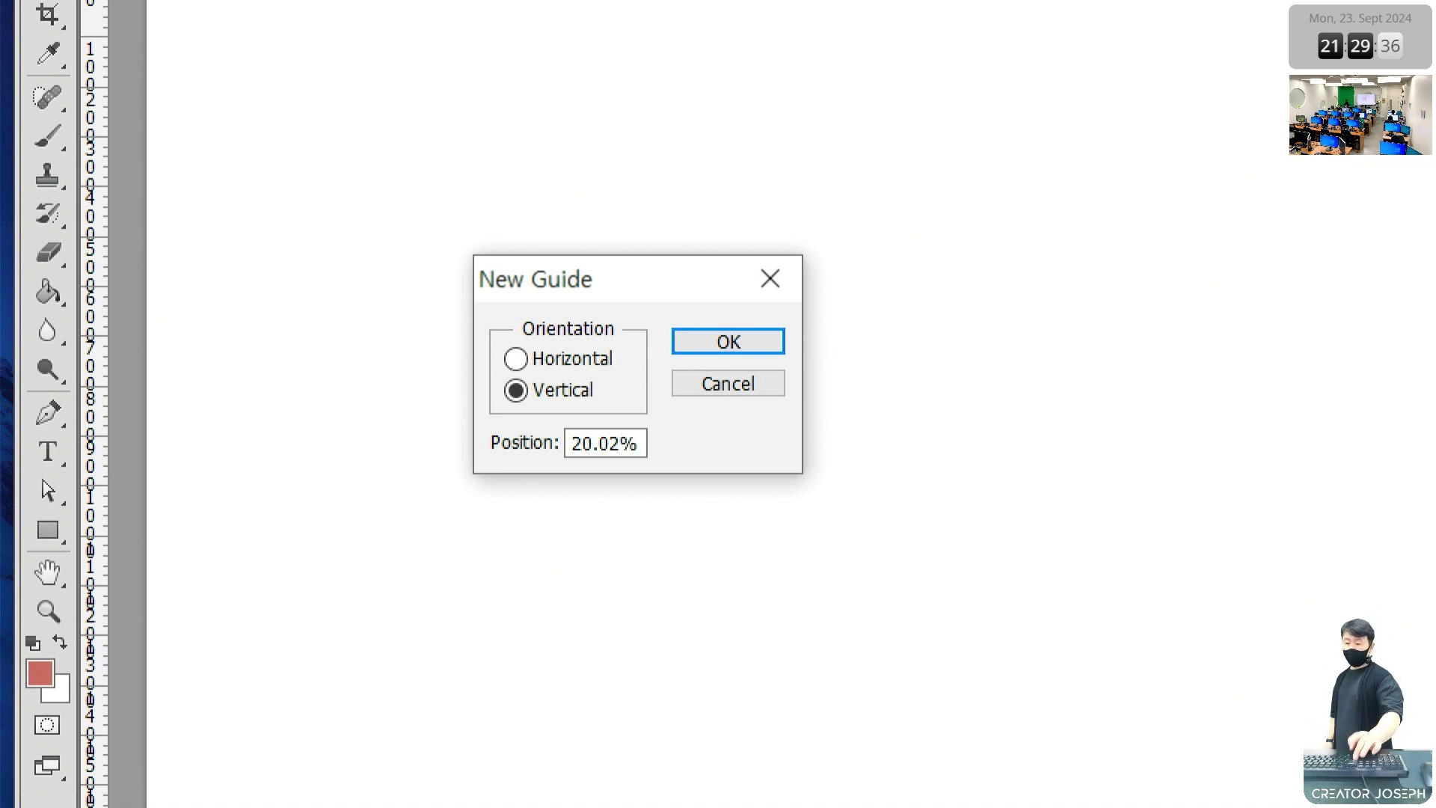
{"action": "key", "text": "Return"}
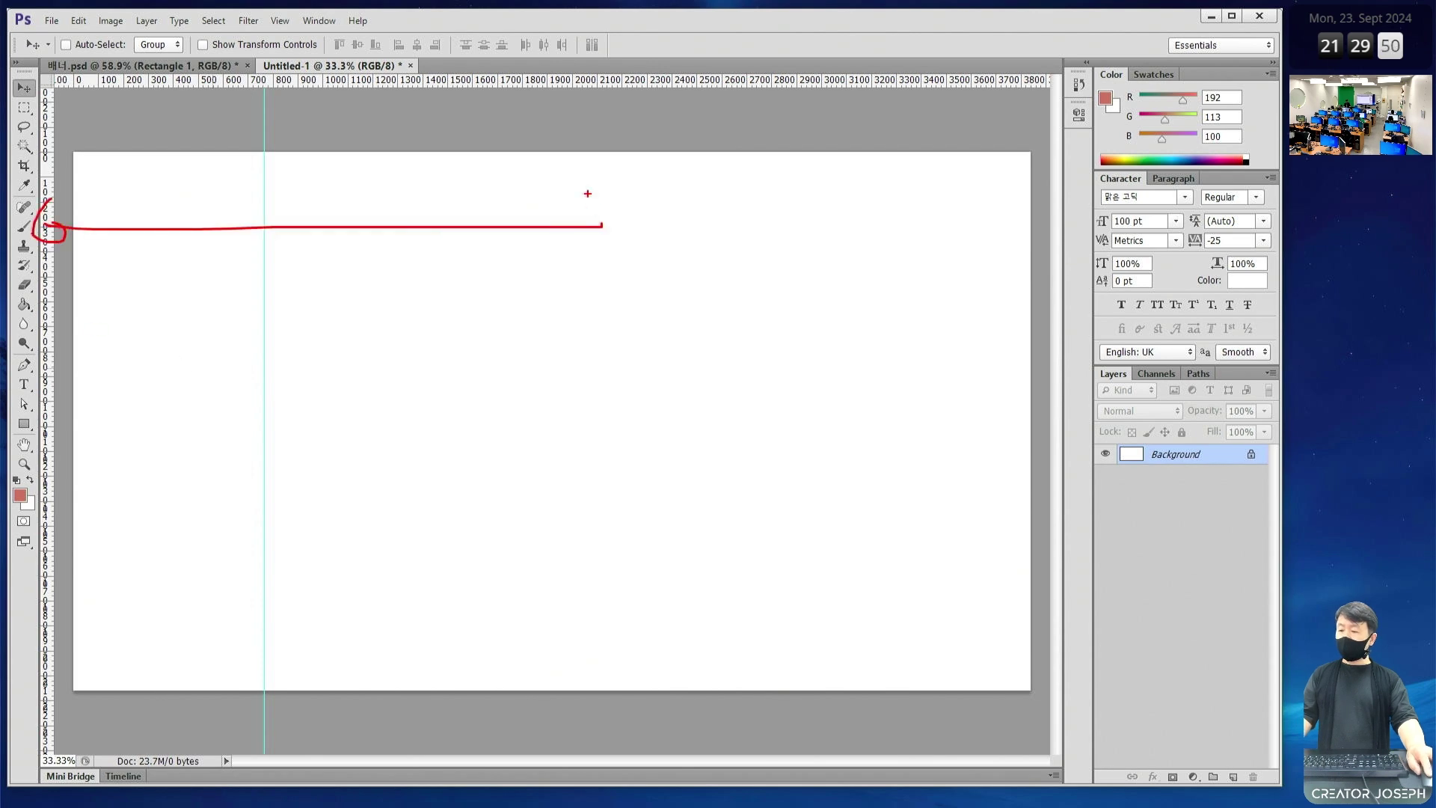
{"action": "mouse_move", "coordinate": [592, 196]}
{"action": "left_mouse_down"}
{"action": "mouse_move", "coordinate": [584, 247]}
{"action": "mouse_move", "coordinate": [539, 247]}
{"action": "left_mouse_up"}
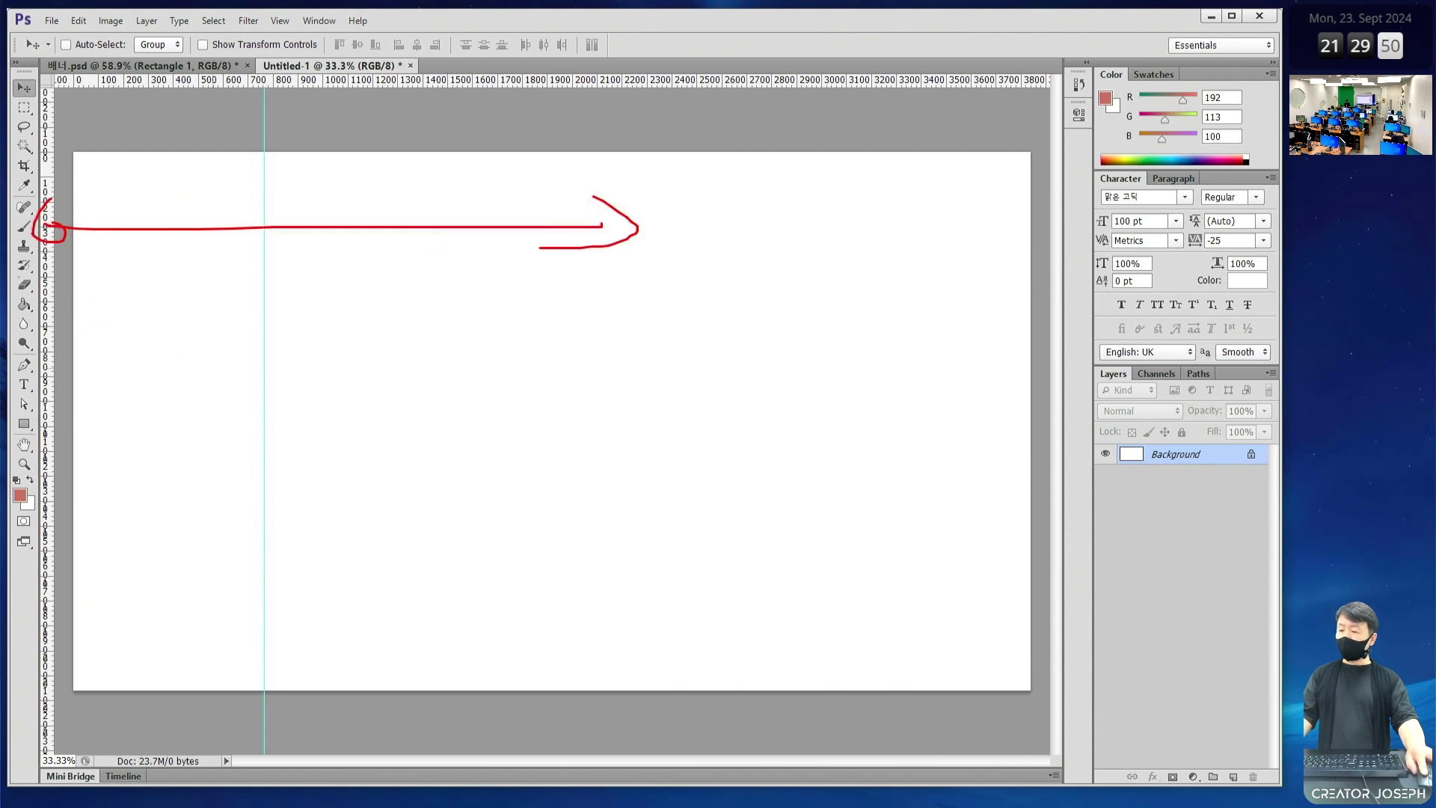
{"action": "left_click_drag", "start_coordinate": [50, 94], "coordinate": [60, 637]}
{"action": "key", "text": "Escape"}
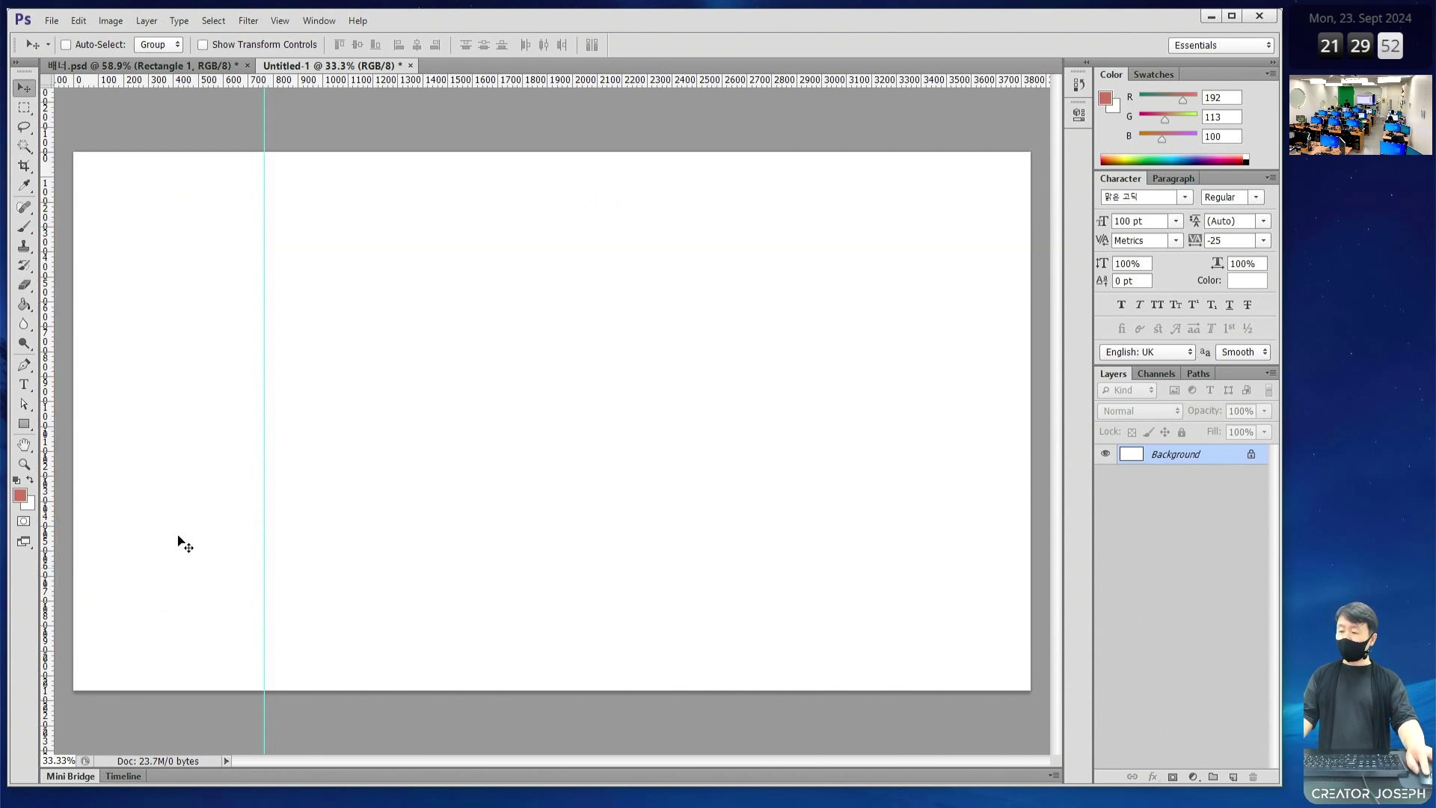
- Add a vertical guide at 79.10% for the safe area's right edge
{"action": "left_click", "coordinate": [282, 20]}
{"action": "left_click", "coordinate": [390, 432]}
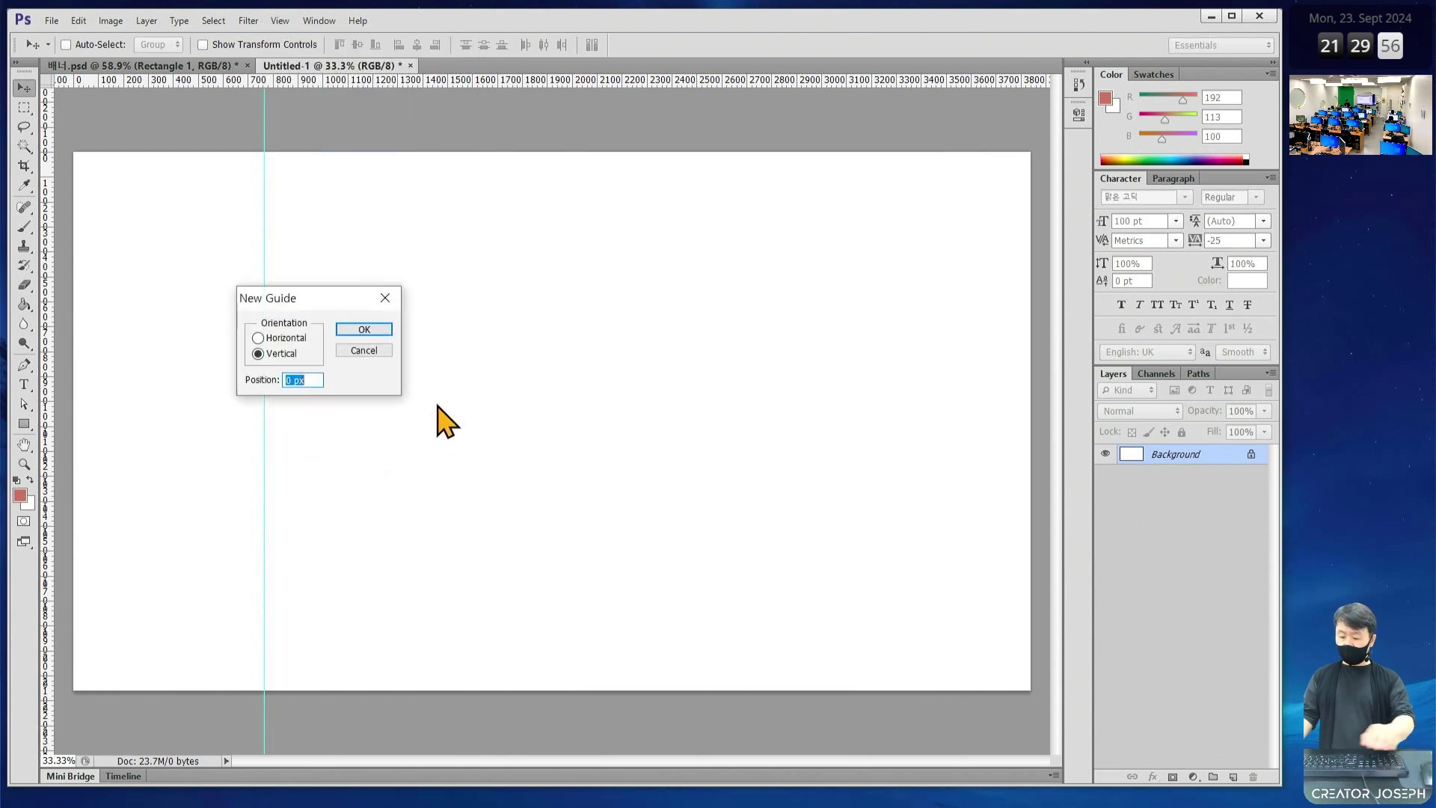
{"action": "type", "text": "79.1"}
{"action": "type", "text": "cm"}
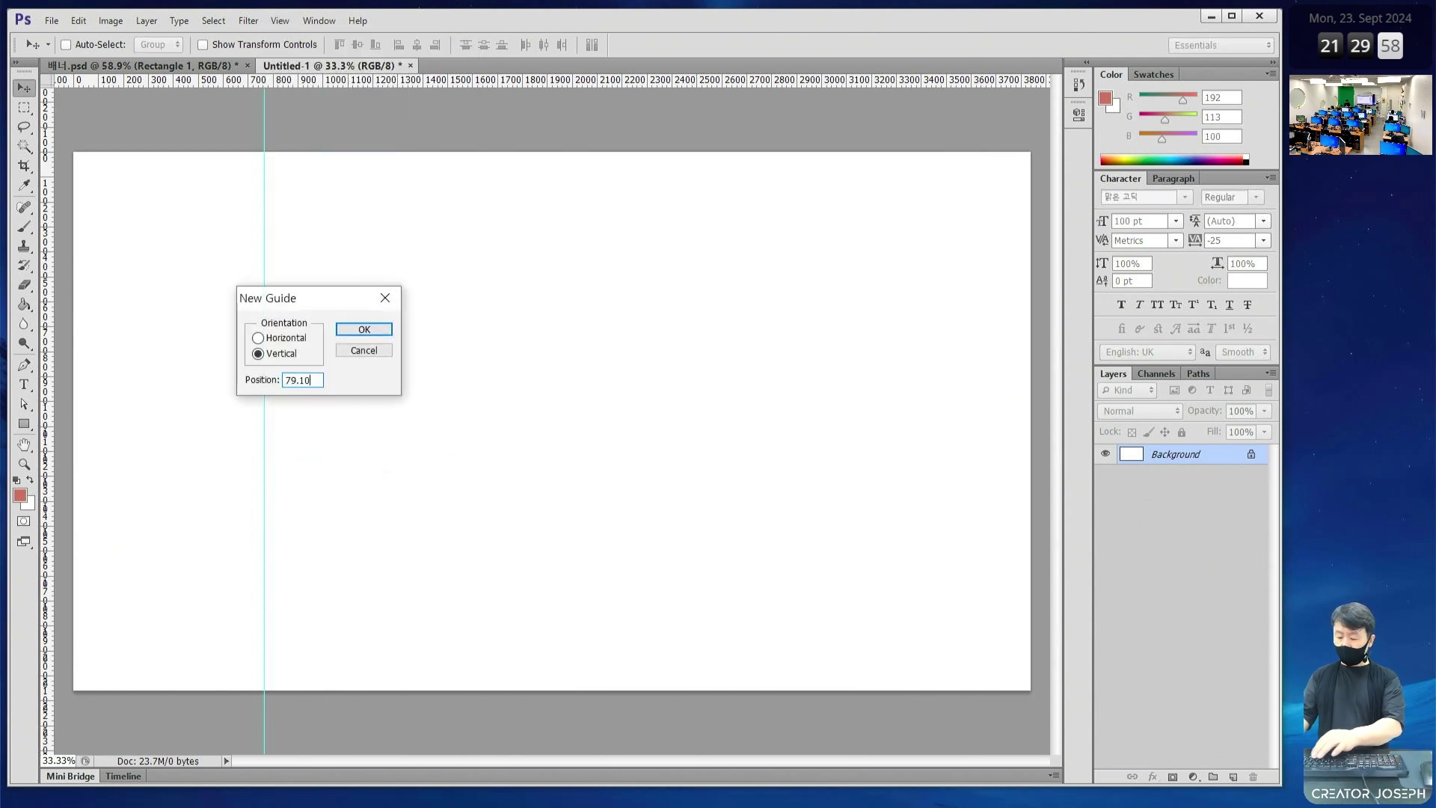
{"action": "key", "text": "Return"}
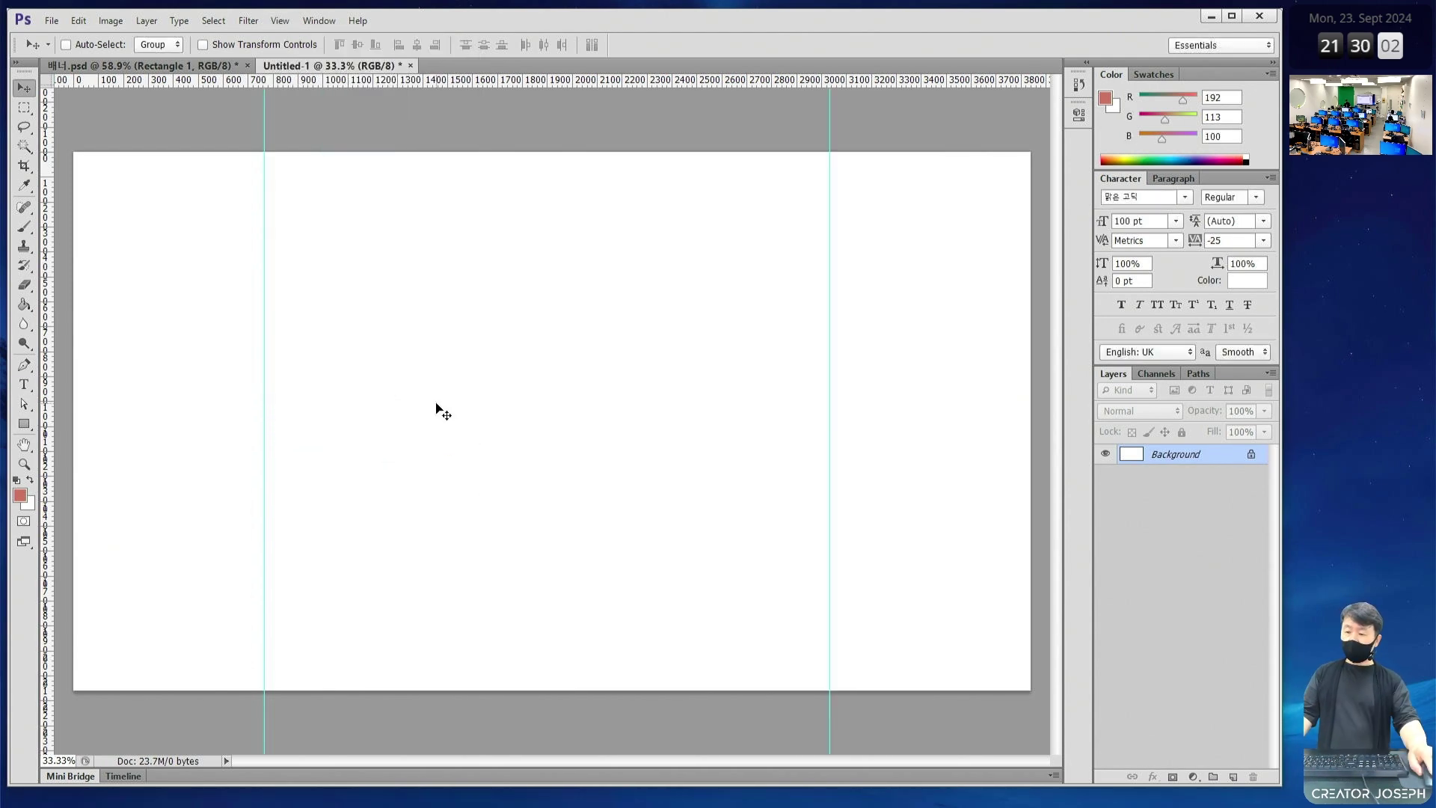
- Add a horizontal guide at 35.55%, using the safe area's top value from the lesson notes
{"action": "left_click", "coordinate": [320, 20]}
{"action": "mouse_move", "coordinate": [280, 21]}
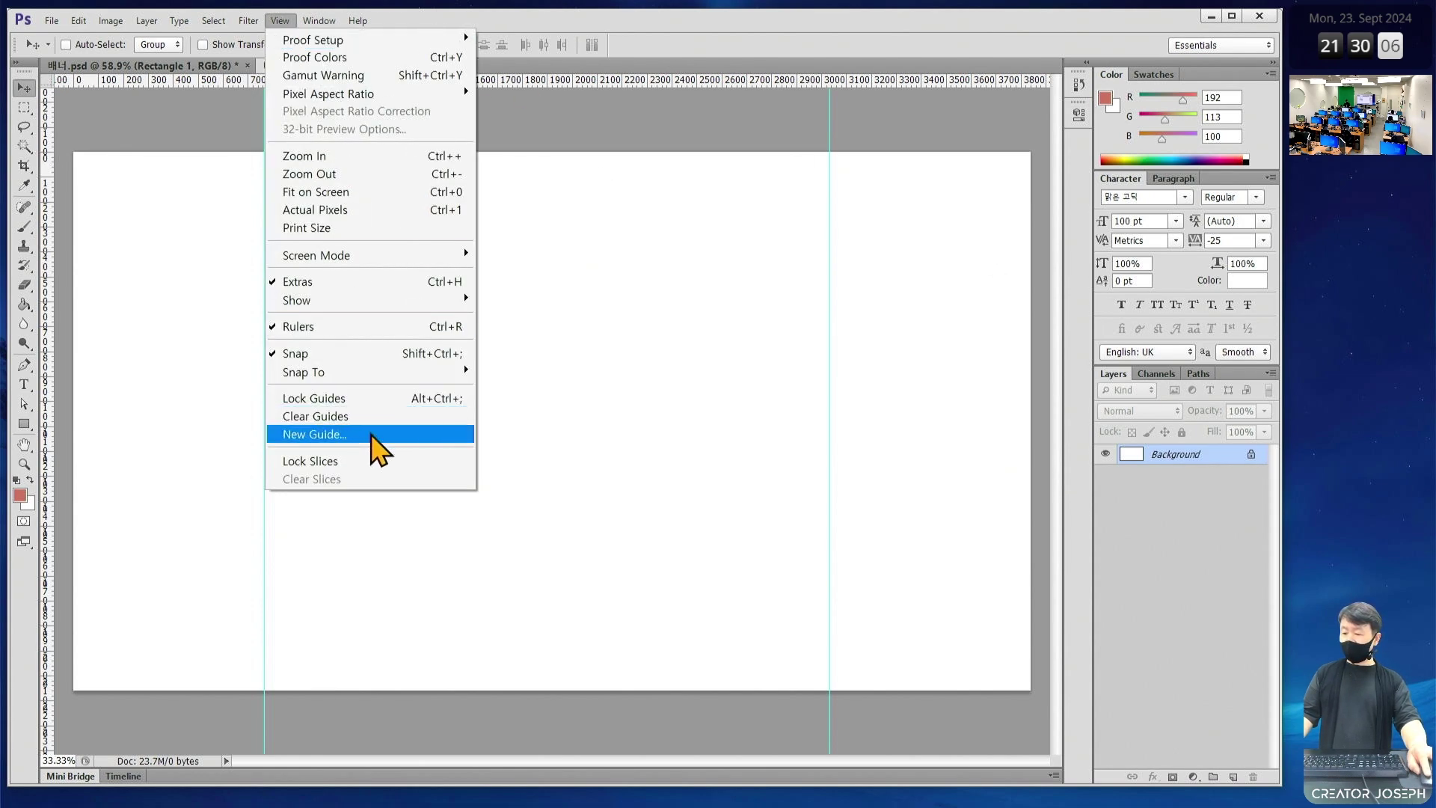
{"action": "left_click", "coordinate": [366, 434]}
{"action": "left_click", "coordinate": [362, 329]}
{"action": "left_click", "coordinate": [404, 412]}
{"action": "left_click_drag", "start_coordinate": [568, 83], "coordinate": [552, 434]}
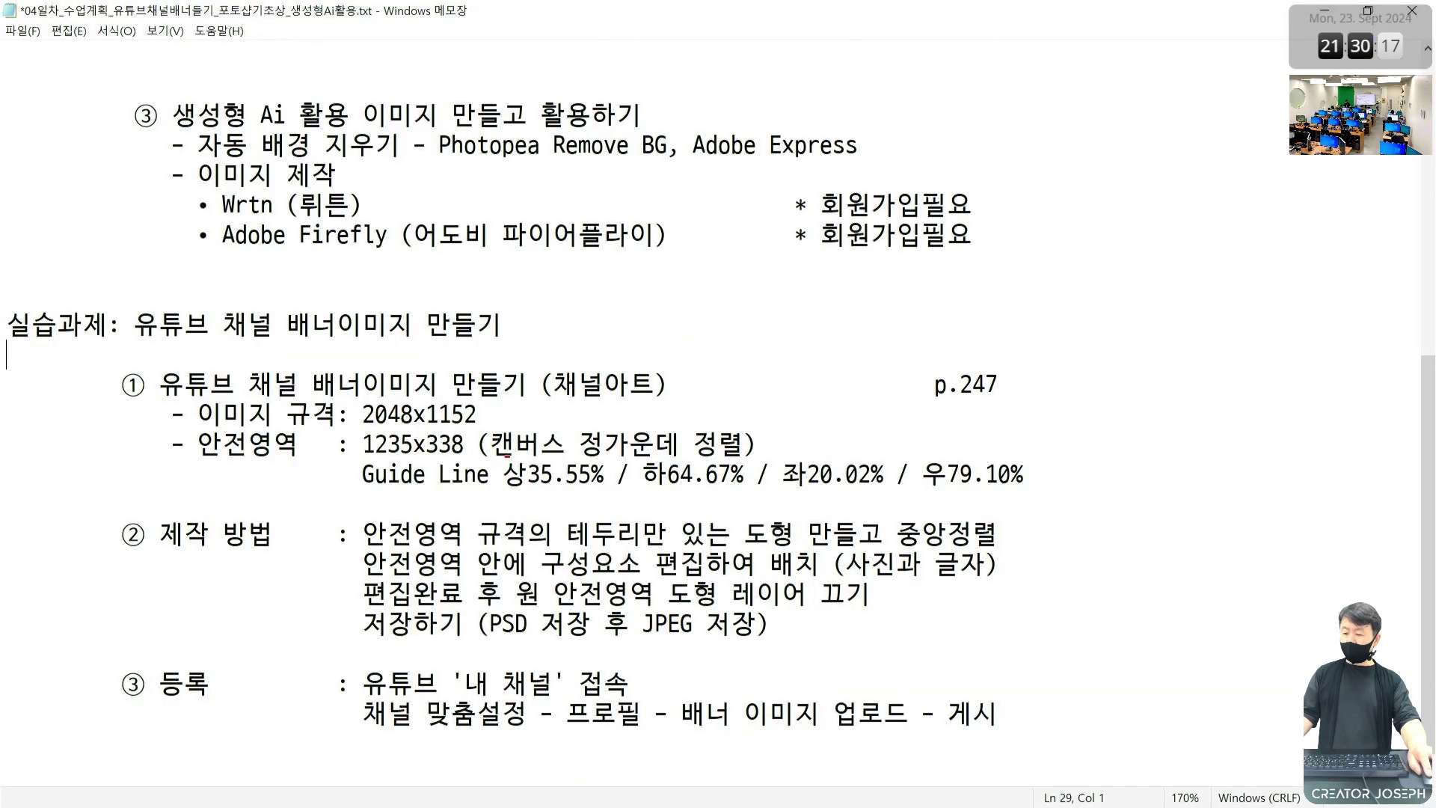
{"action": "left_click_drag", "start_coordinate": [502, 453], "coordinate": [626, 496]}
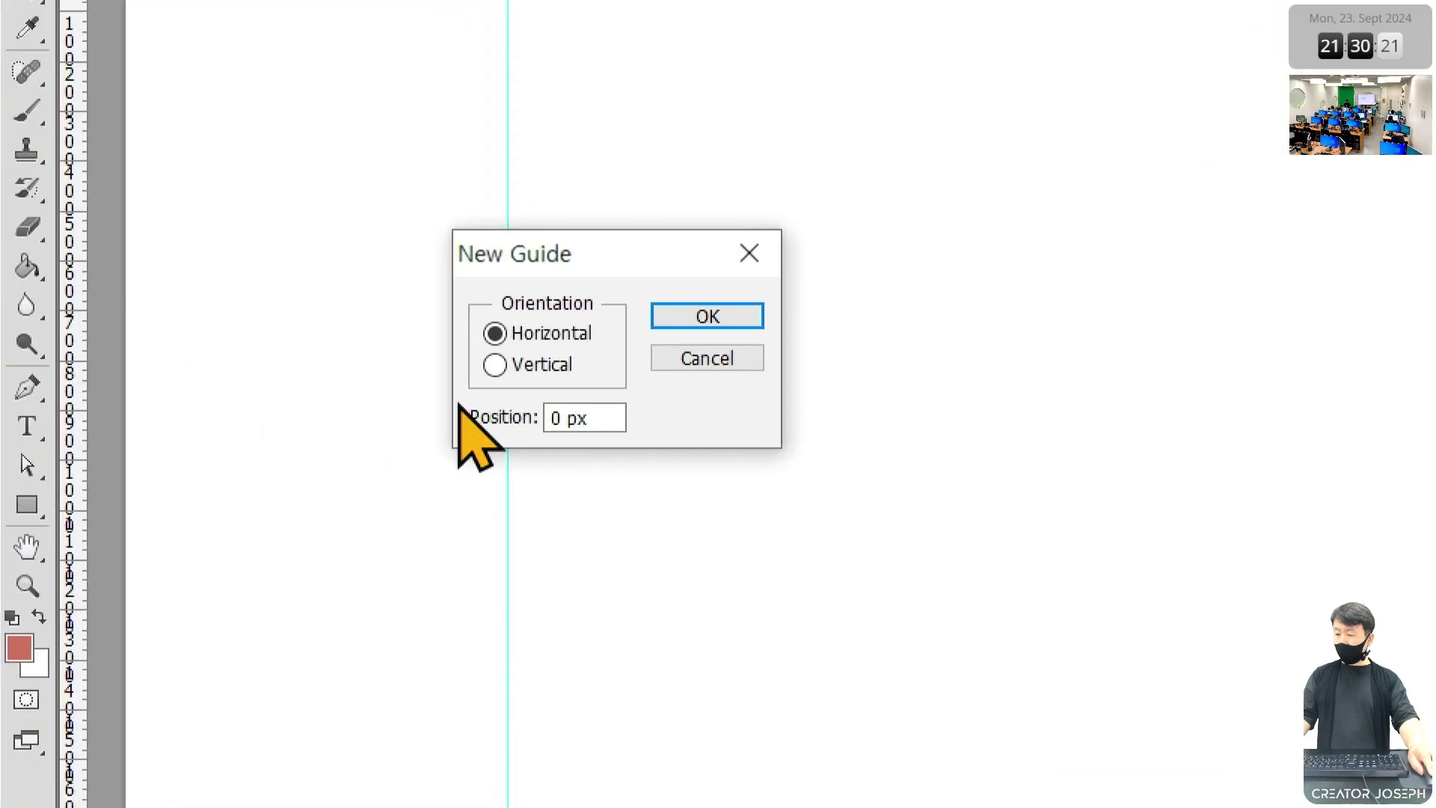
{"action": "left_click_drag", "start_coordinate": [595, 417], "coordinate": [442, 481]}
{"action": "type", "text": "35.55%"}
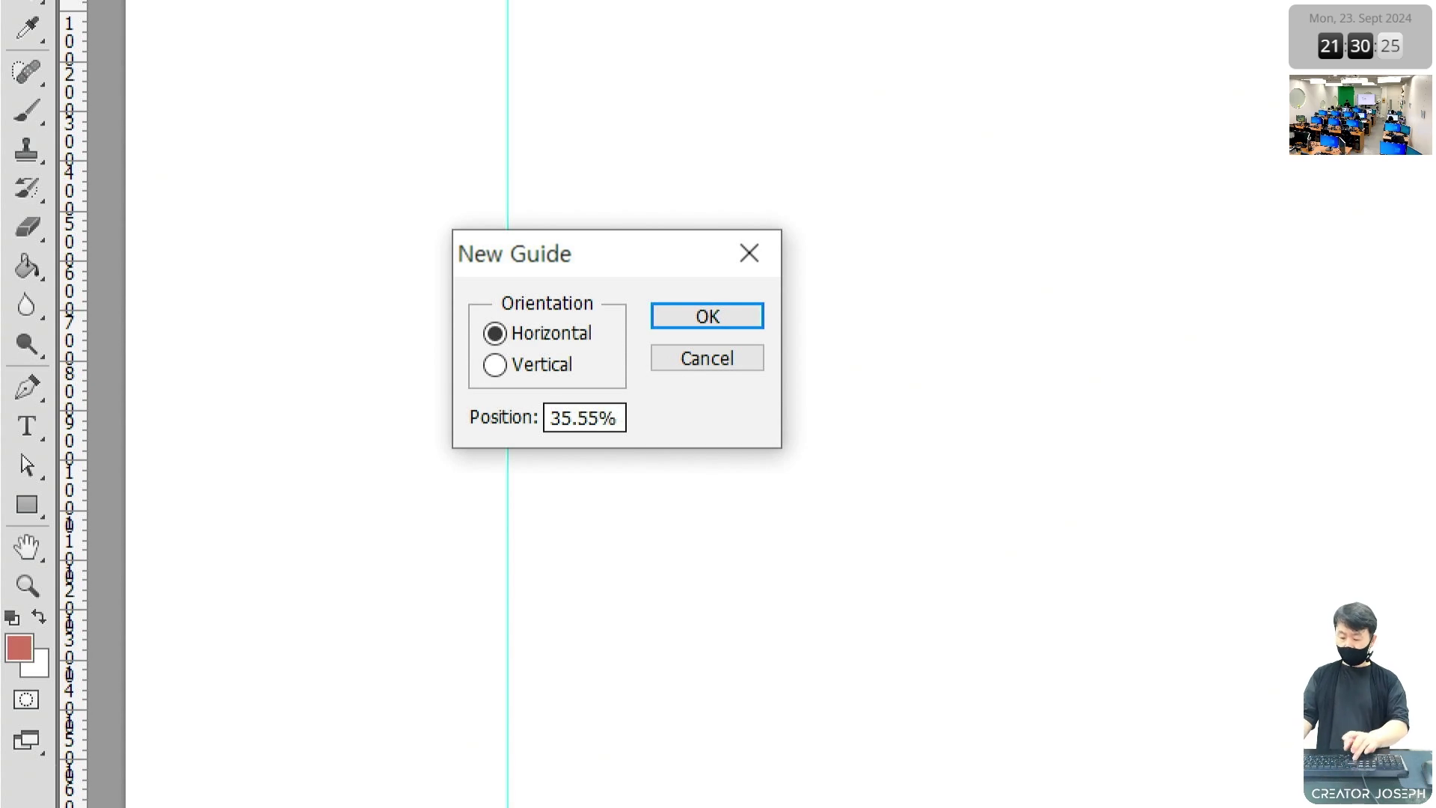
{"action": "key", "text": "Return"}
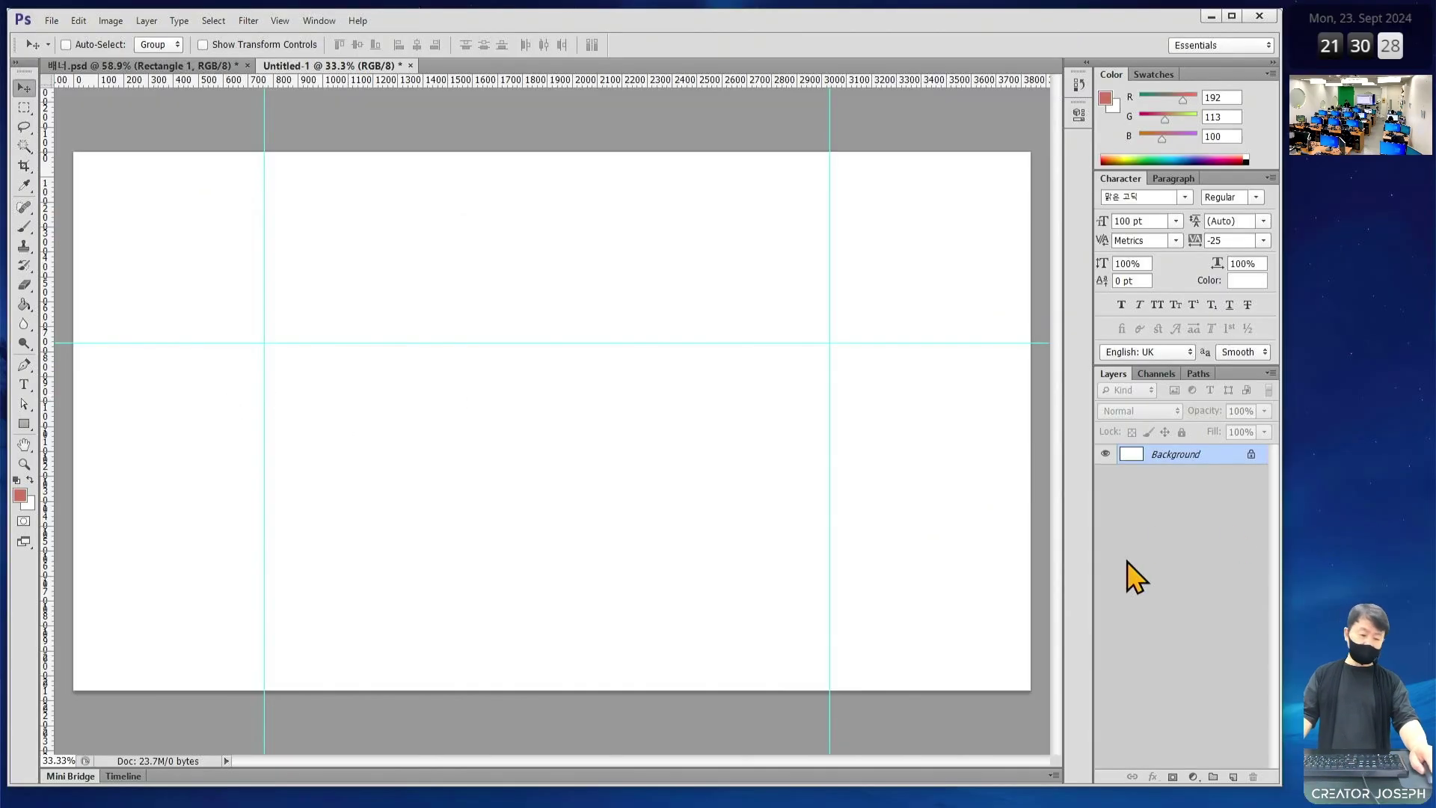
- Add a horizontal guide at 64.67%, using the safe area's bottom value from the lesson notes
{"action": "left_click_drag", "start_coordinate": [633, 456], "coordinate": [762, 497]}
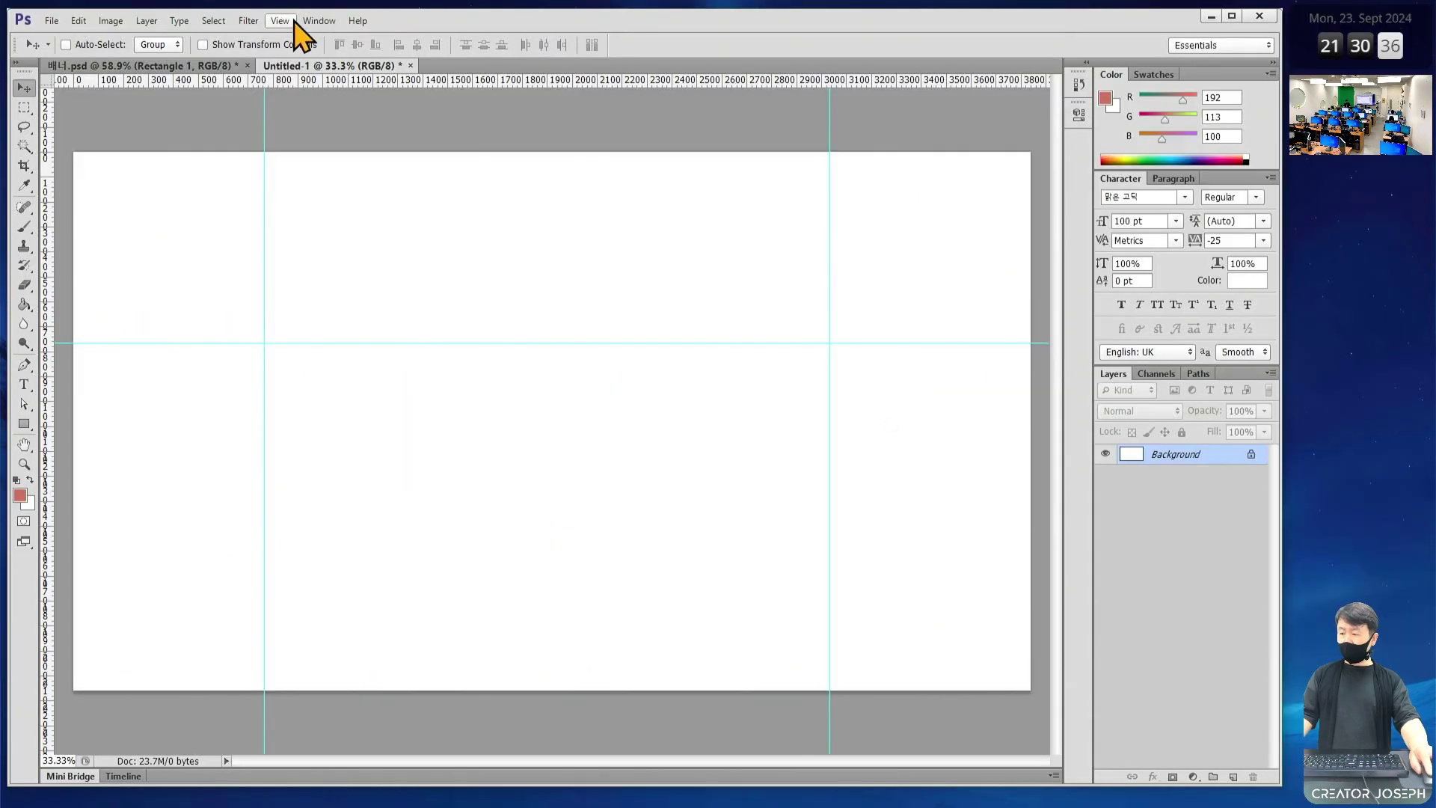
{"action": "left_click", "coordinate": [288, 23]}
{"action": "left_click", "coordinate": [357, 436]}
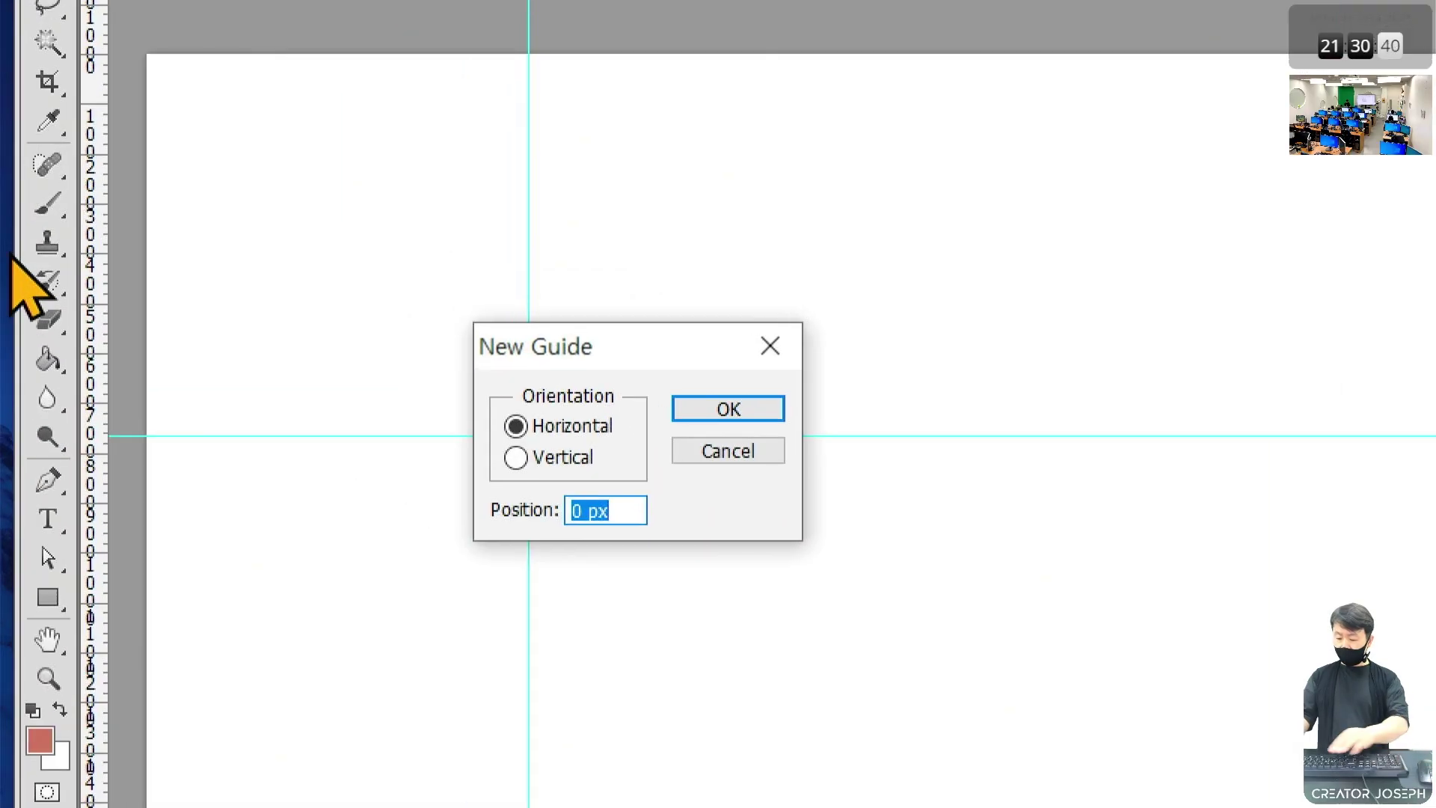
{"action": "type", "text": "64.67%"}
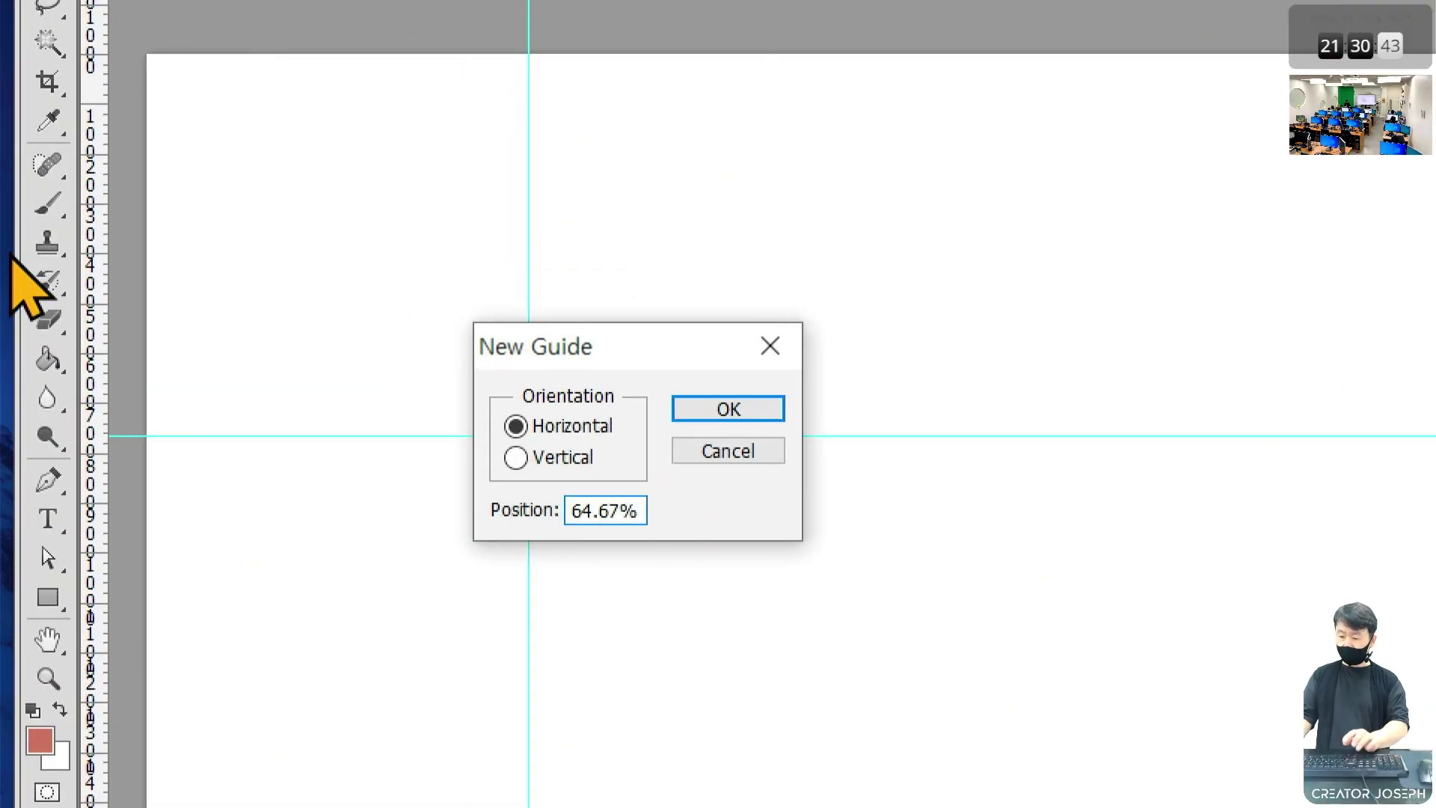
{"action": "key", "text": "Return"}
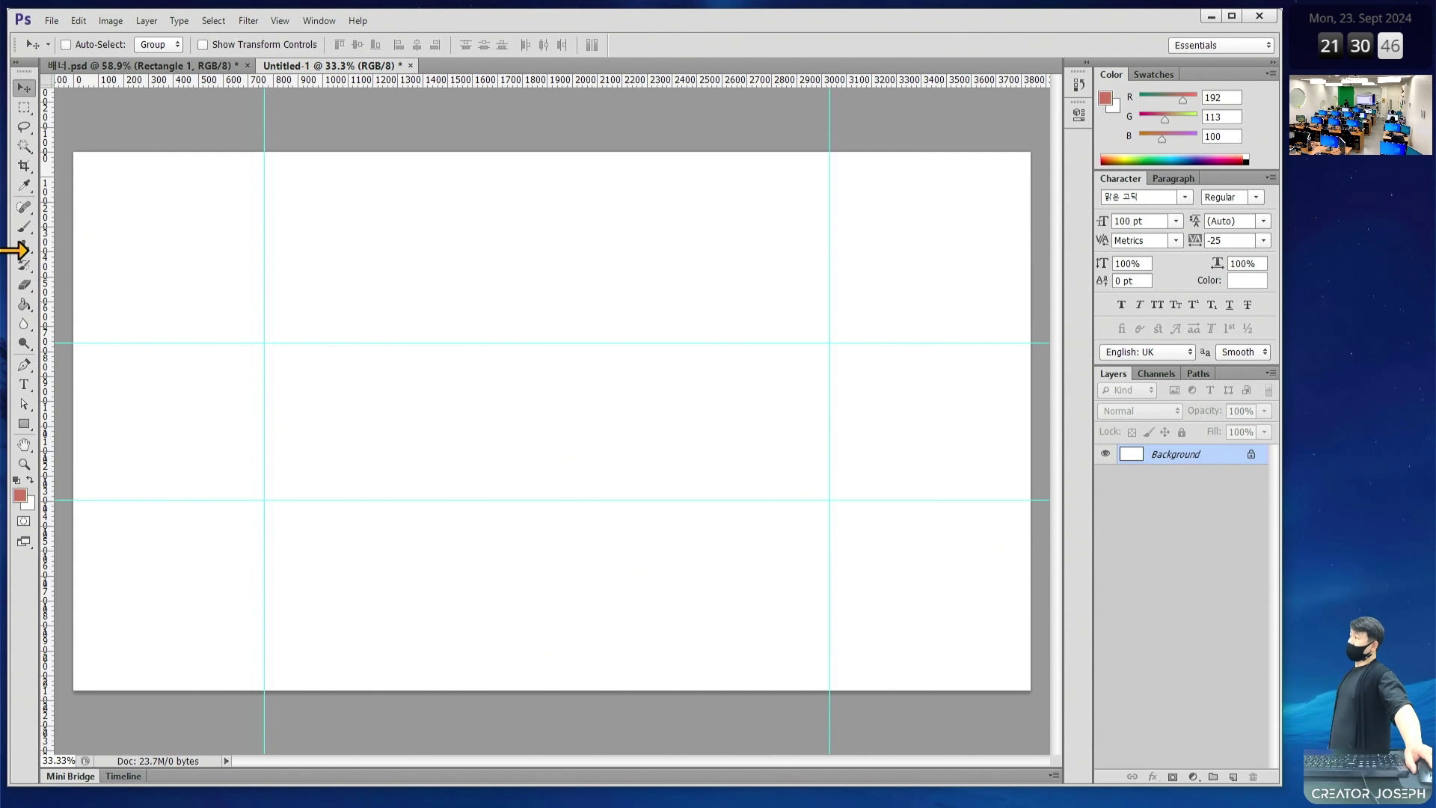
{"action": "mouse_move", "coordinate": [580, 449]}
{"action": "left_mouse_down"}
{"action": "mouse_move", "coordinate": [524, 442]}
{"action": "mouse_move", "coordinate": [546, 426]}
{"action": "left_mouse_up"}
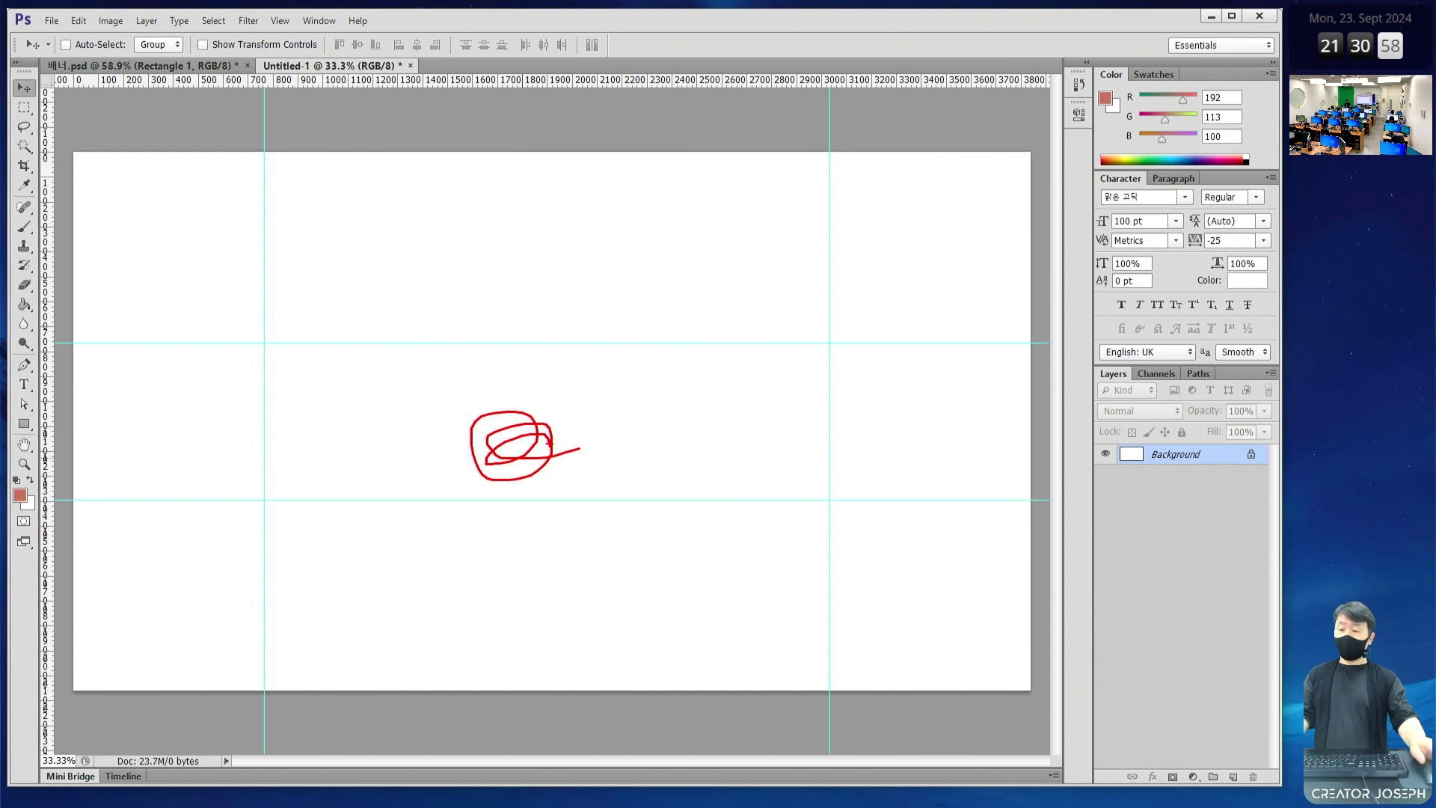
{"action": "key", "text": "Escape"}
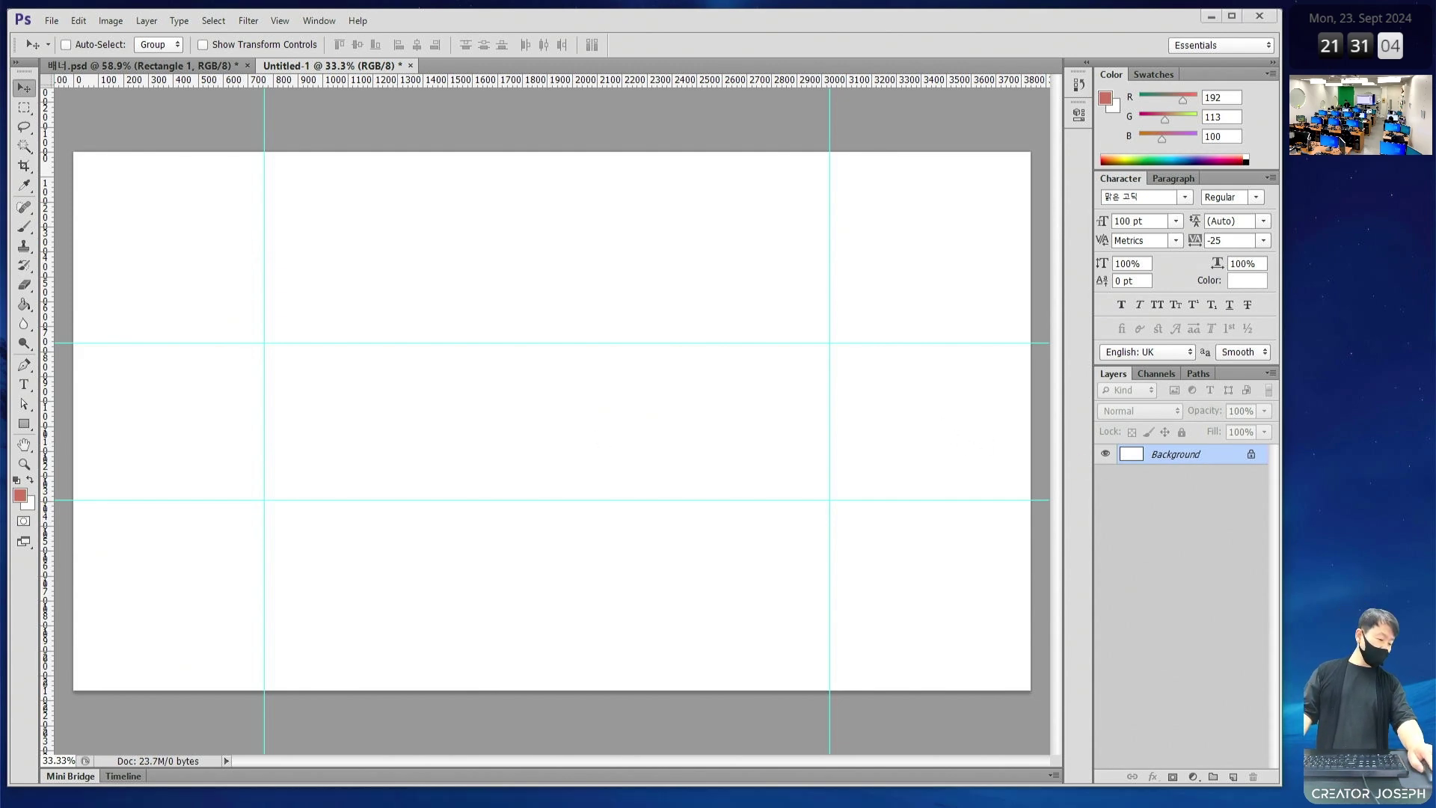
- Switch to the lesson notes in Notepad and review the line listing the four safe-area guide percentages
{"action": "left_click", "coordinate": [1211, 15]}
{"action": "left_click_drag", "start_coordinate": [334, 456], "coordinate": [549, 489]}
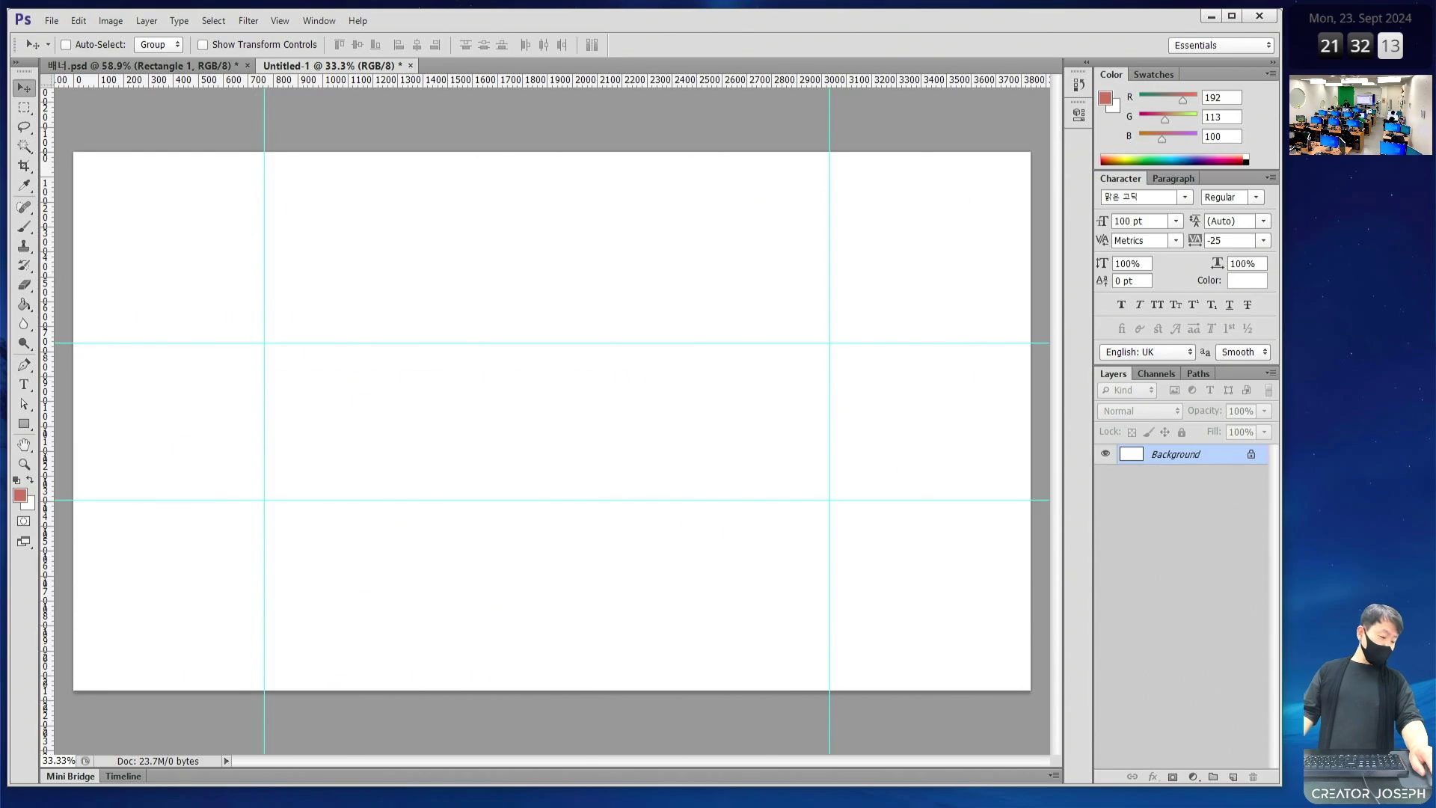
{"action": "left_click", "coordinate": [1210, 16]}
{"action": "left_click_drag", "start_coordinate": [349, 458], "coordinate": [1090, 490]}
{"action": "left_click_drag", "start_coordinate": [1062, 447], "coordinate": [1105, 432]}
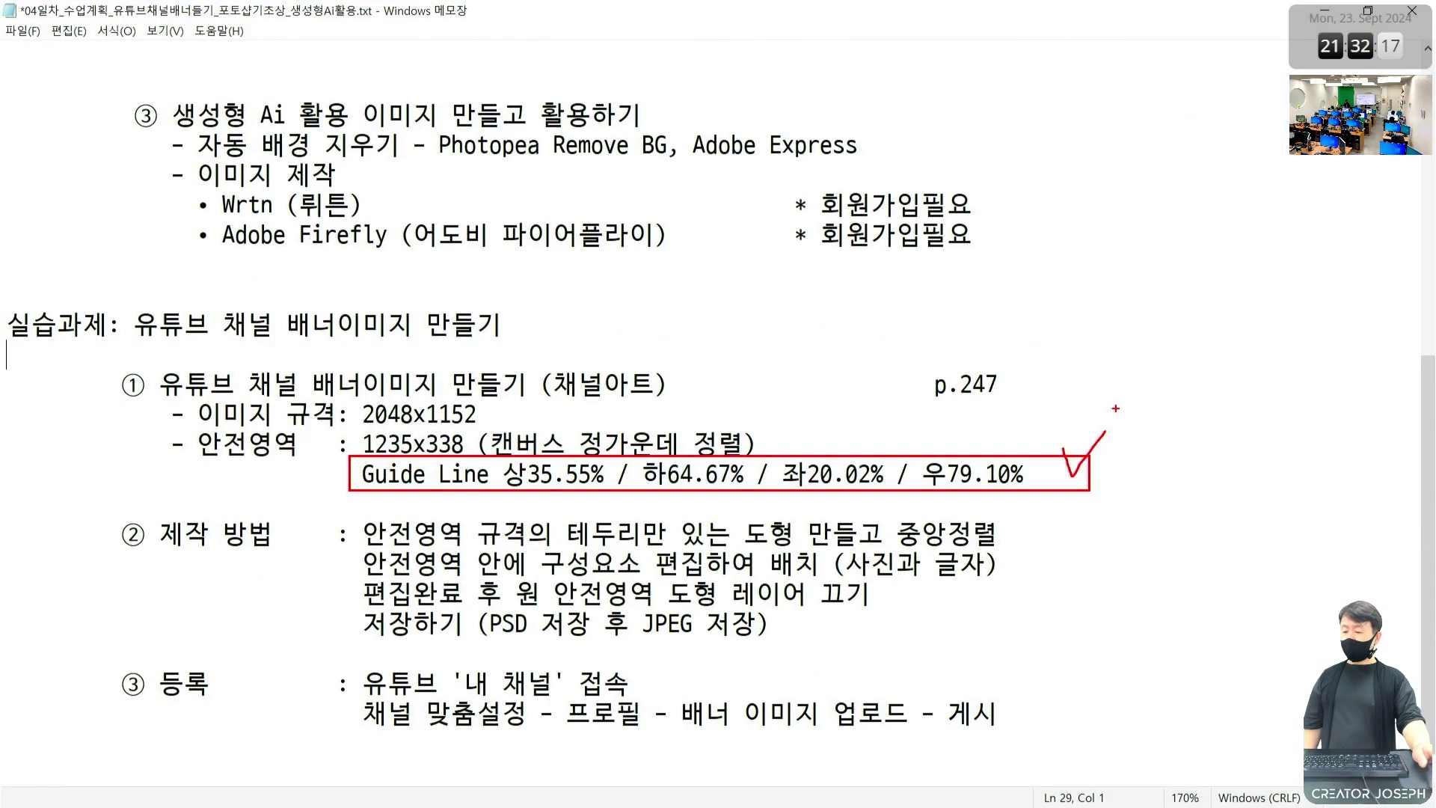